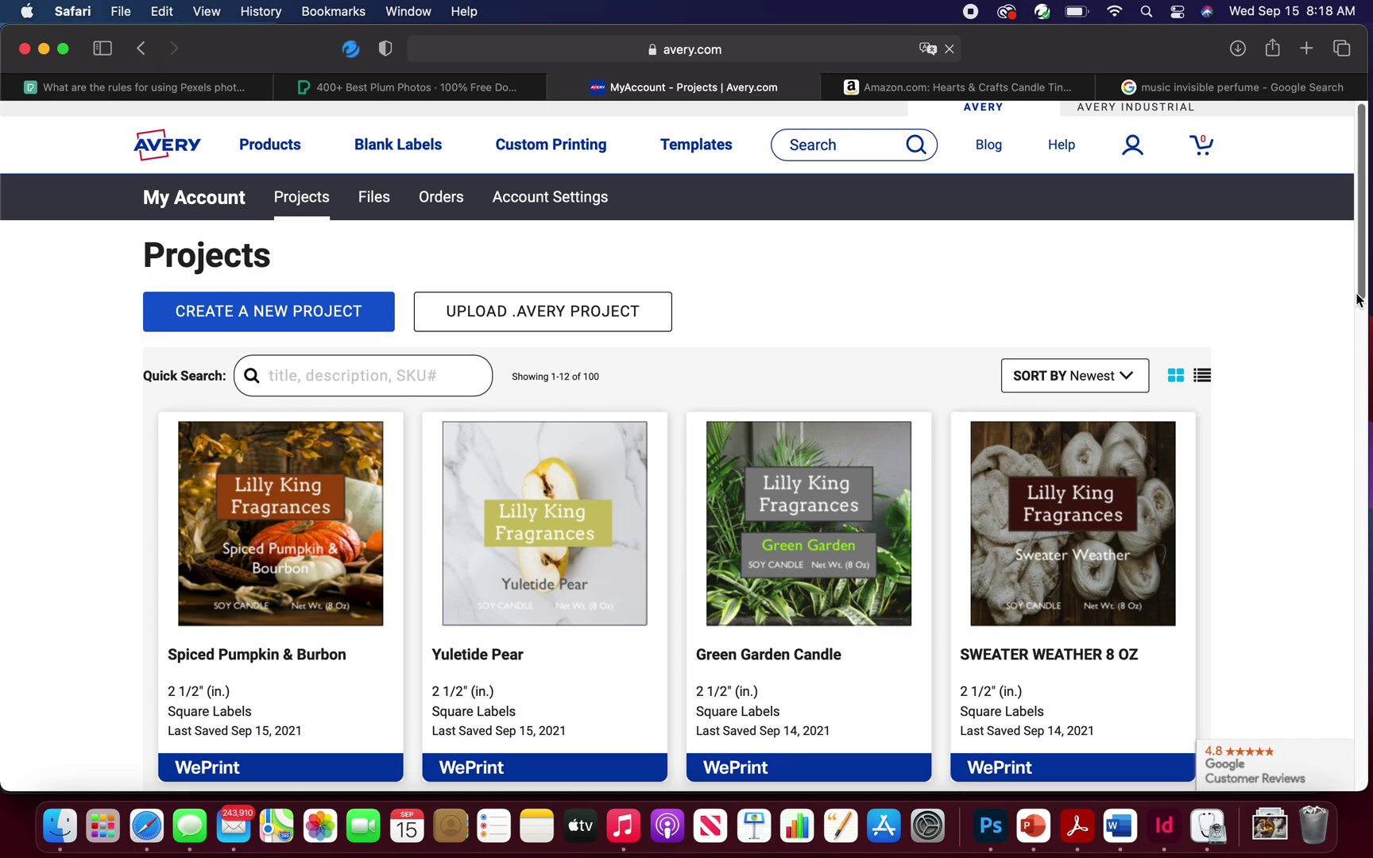
Browse the saved label projects and show 12 more of them
{"action": "left_click_drag", "start_coordinate": [1359, 298], "coordinate": [1363, 350]}
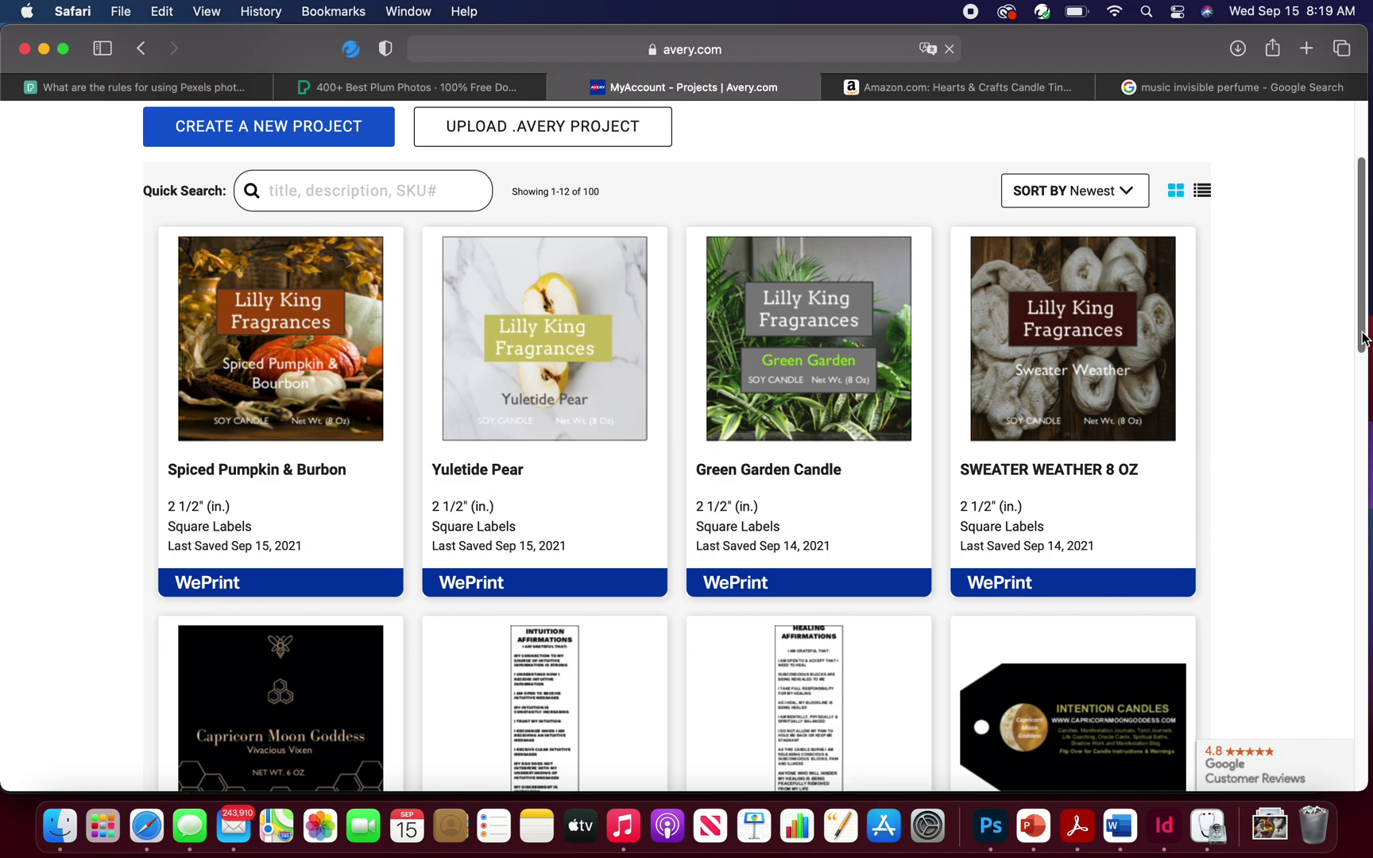
{"action": "scroll", "coordinate": [1366, 347], "scroll_direction": "down", "scroll_amount": 3}
{"action": "left_click_drag", "start_coordinate": [1366, 395], "coordinate": [1366, 480]}
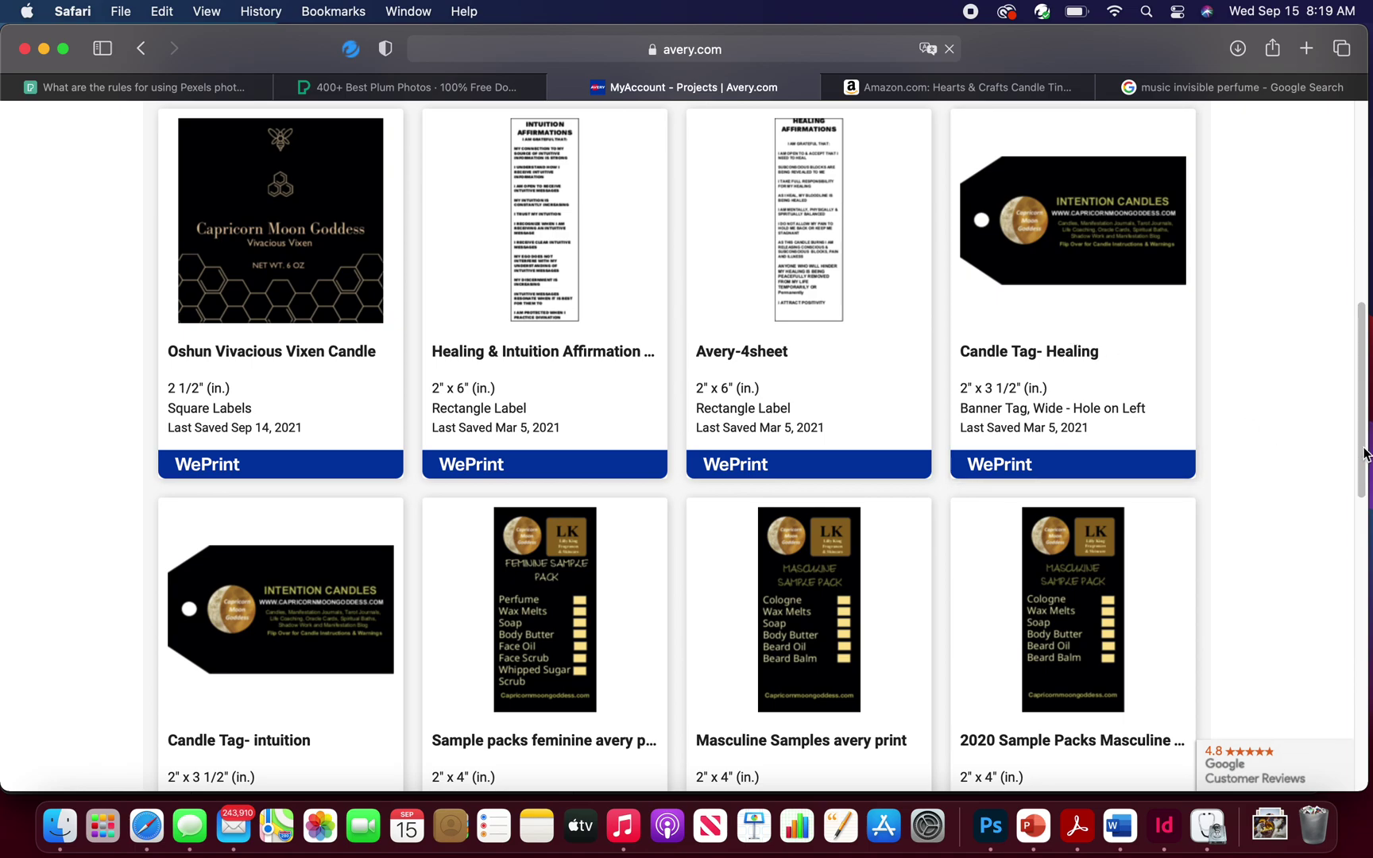
{"action": "left_click_drag", "start_coordinate": [1361, 439], "coordinate": [1356, 532]}
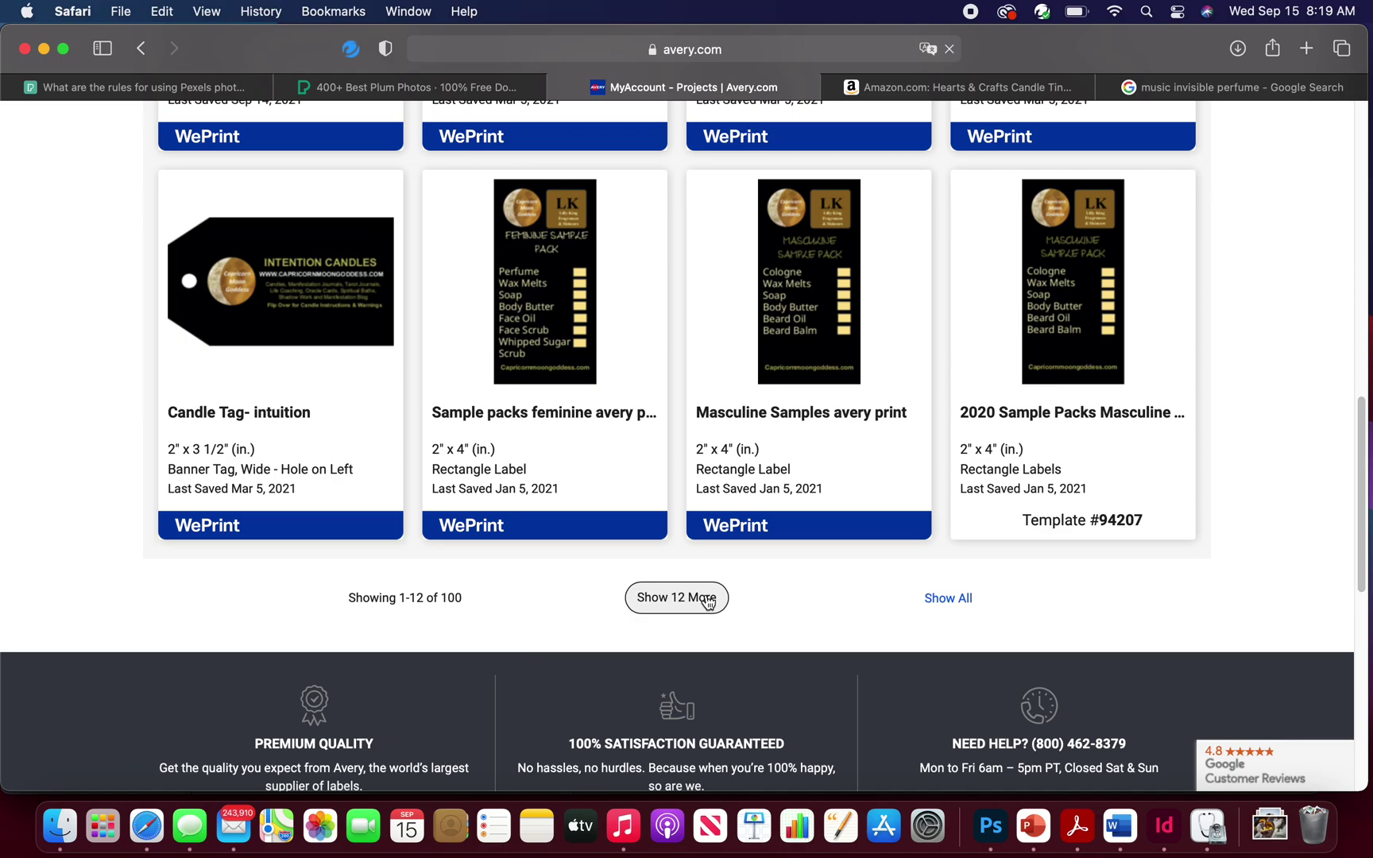
{"action": "left_click", "coordinate": [699, 617]}
{"action": "left_click_drag", "start_coordinate": [1363, 388], "coordinate": [1369, 171]}
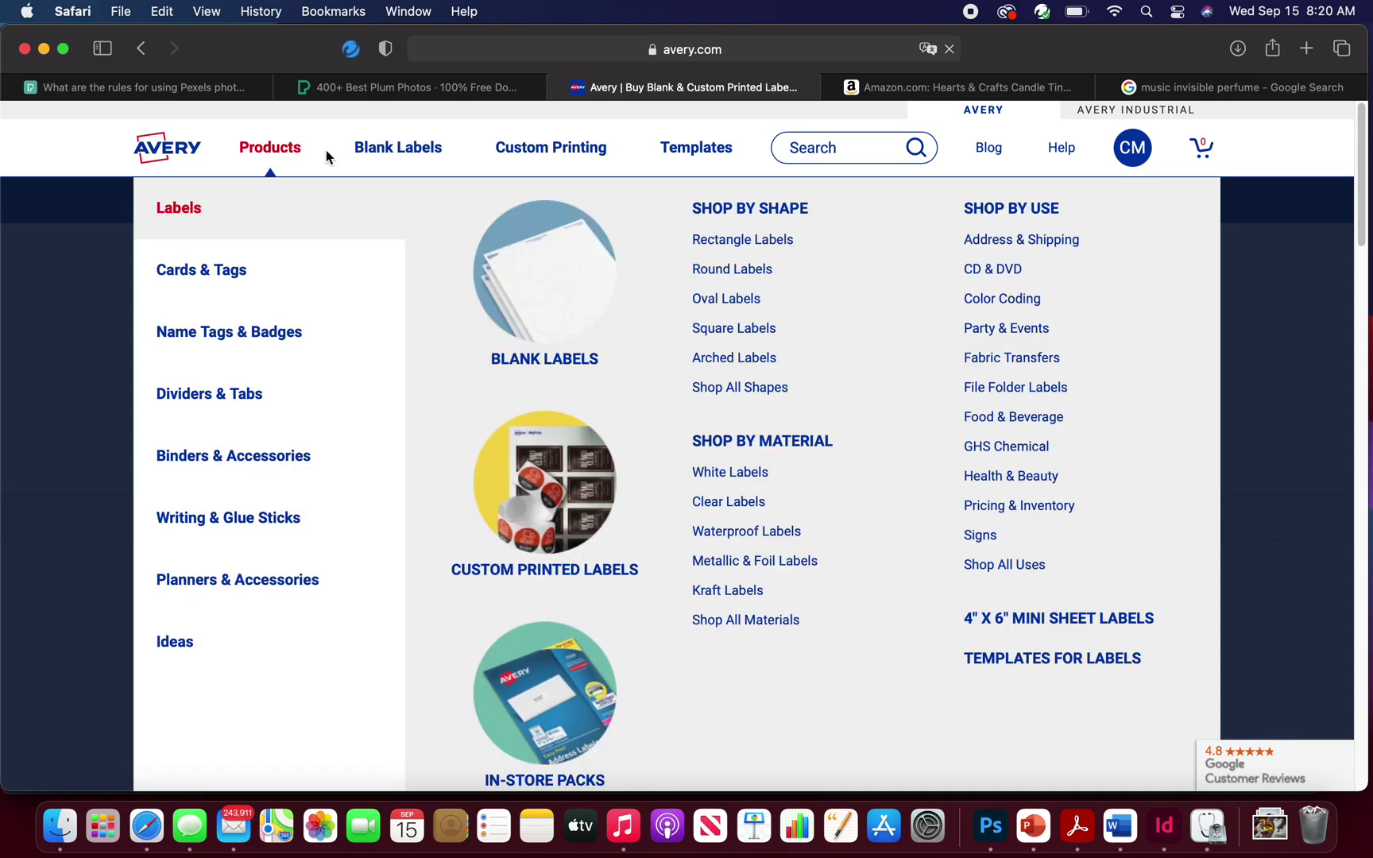
Open the Square Custom Labels product page from Avery's custom-printed labels
{"action": "mouse_move", "coordinate": [409, 150]}
{"action": "mouse_move", "coordinate": [522, 149]}
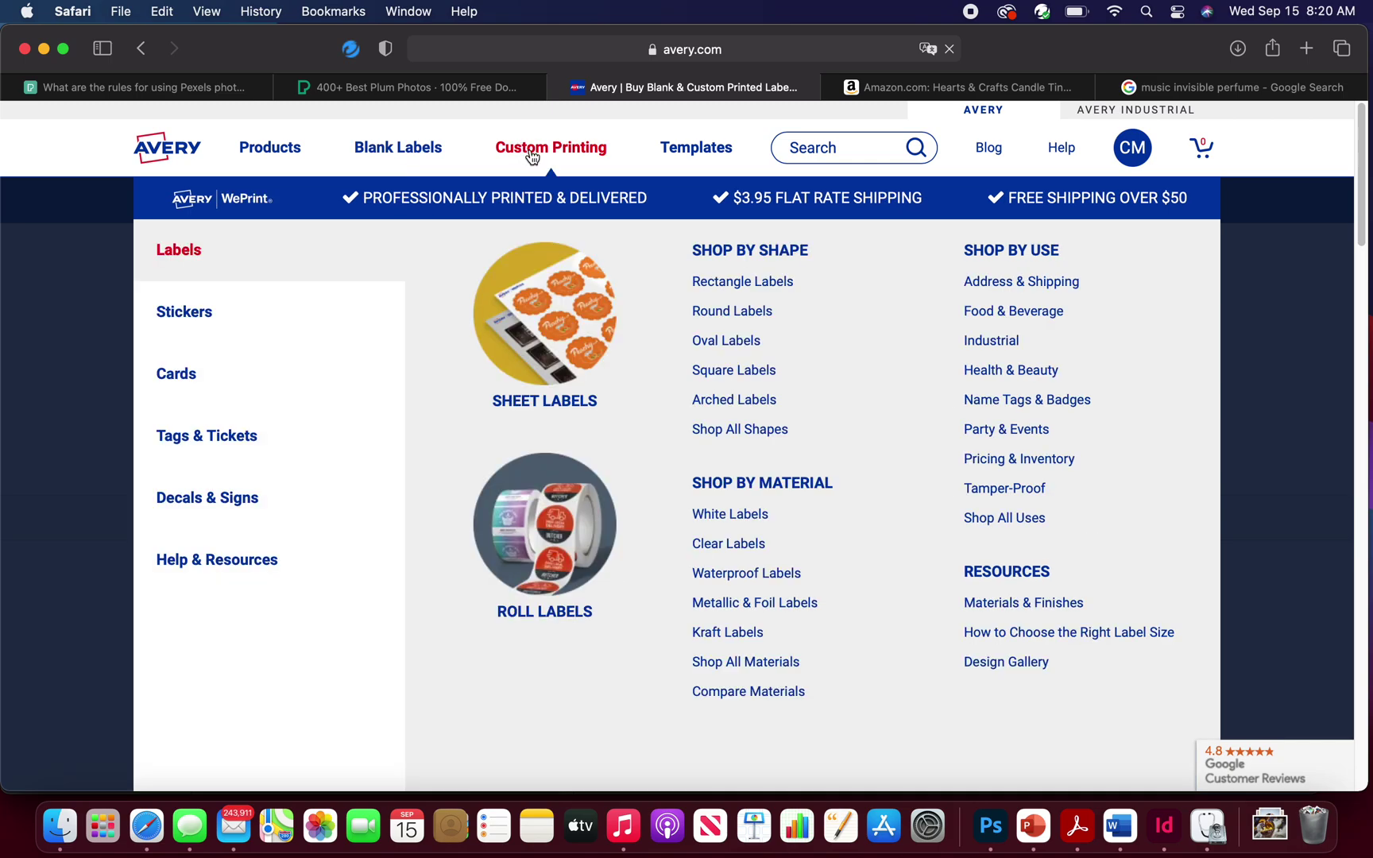
{"action": "left_click", "coordinate": [532, 157]}
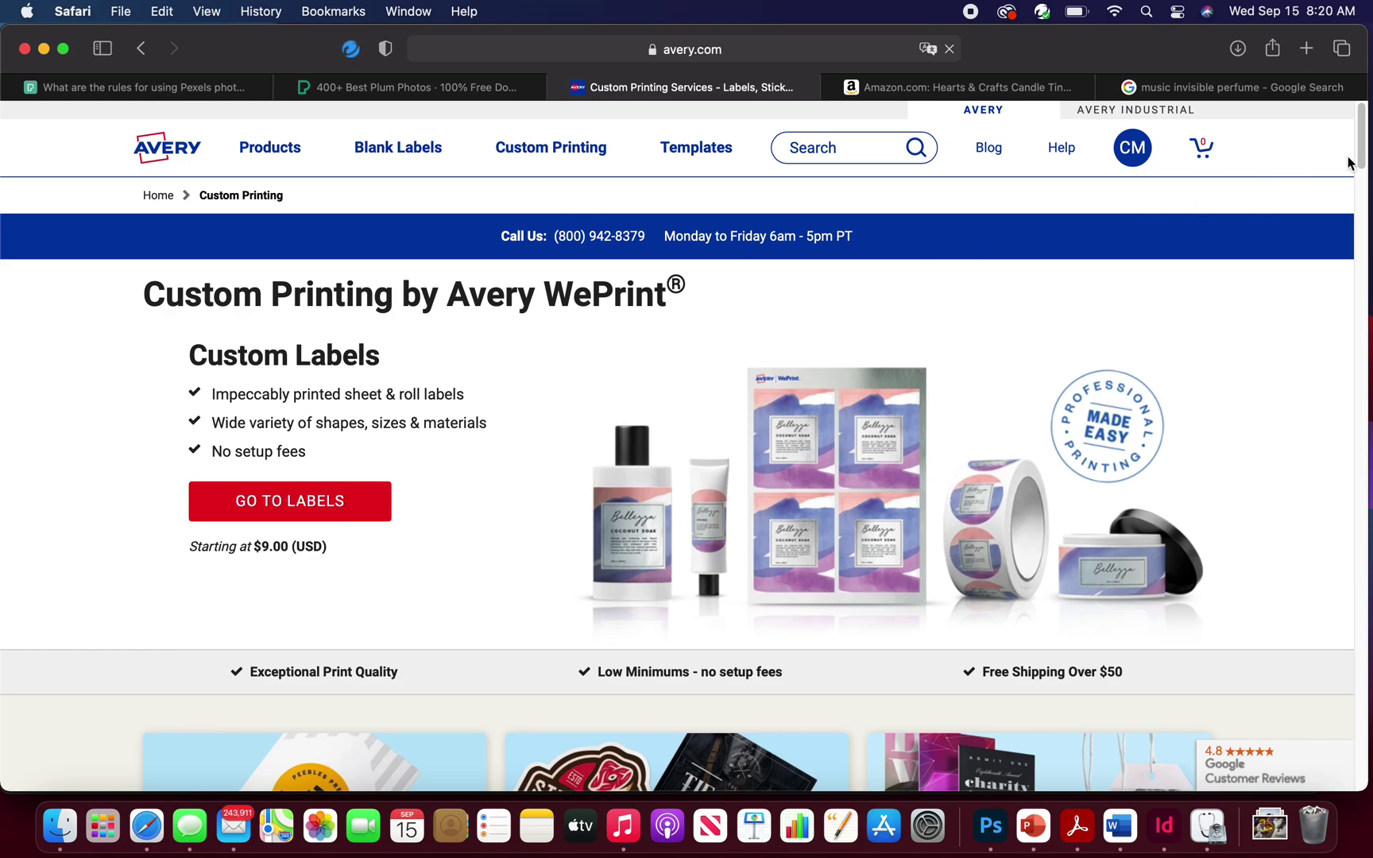
{"action": "mouse_move", "coordinate": [1359, 167]}
{"action": "left_mouse_down"}
{"action": "mouse_move", "coordinate": [1359, 300]}
{"action": "mouse_move", "coordinate": [1367, 167]}
{"action": "left_mouse_up"}
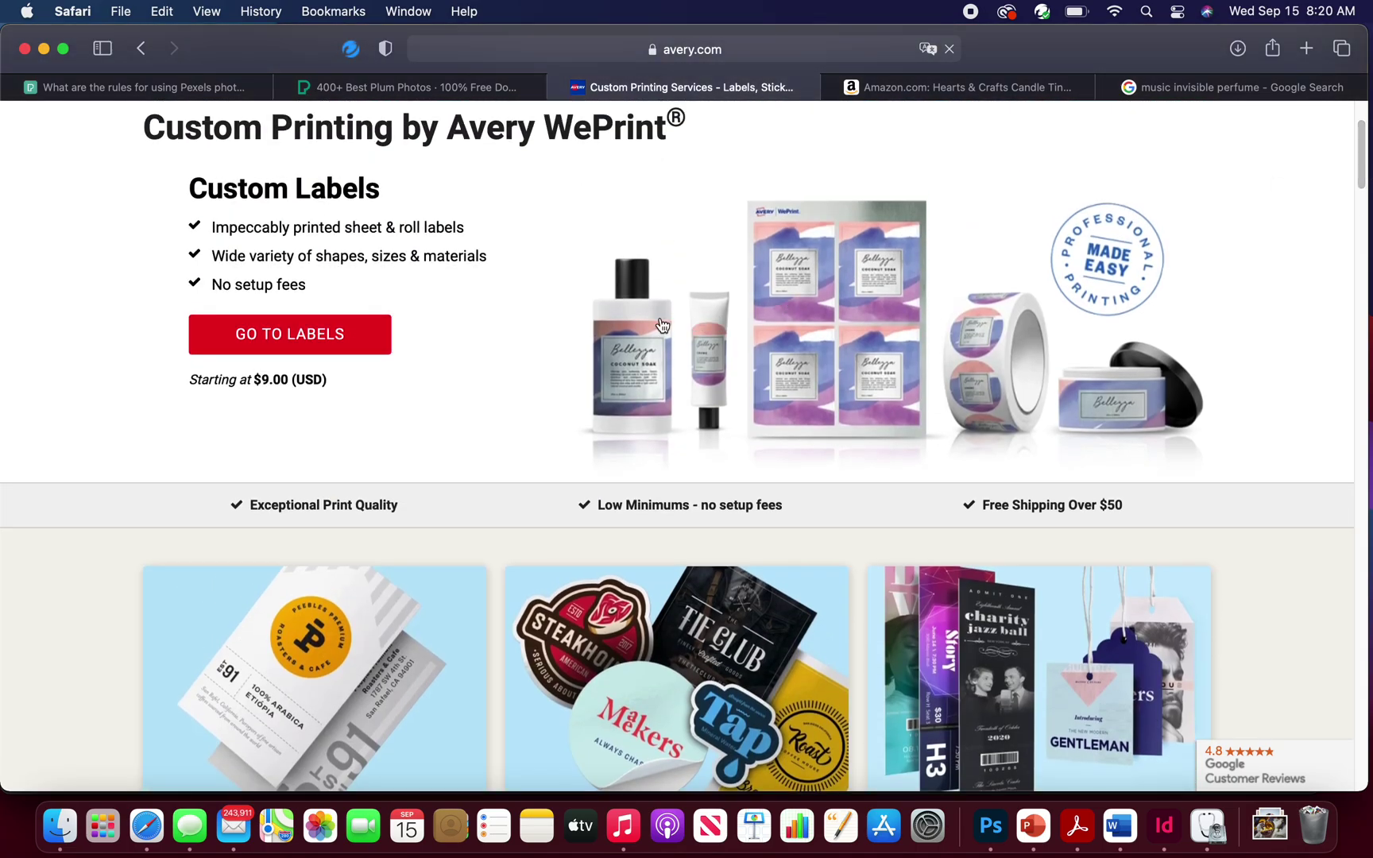
{"action": "left_click", "coordinate": [352, 342]}
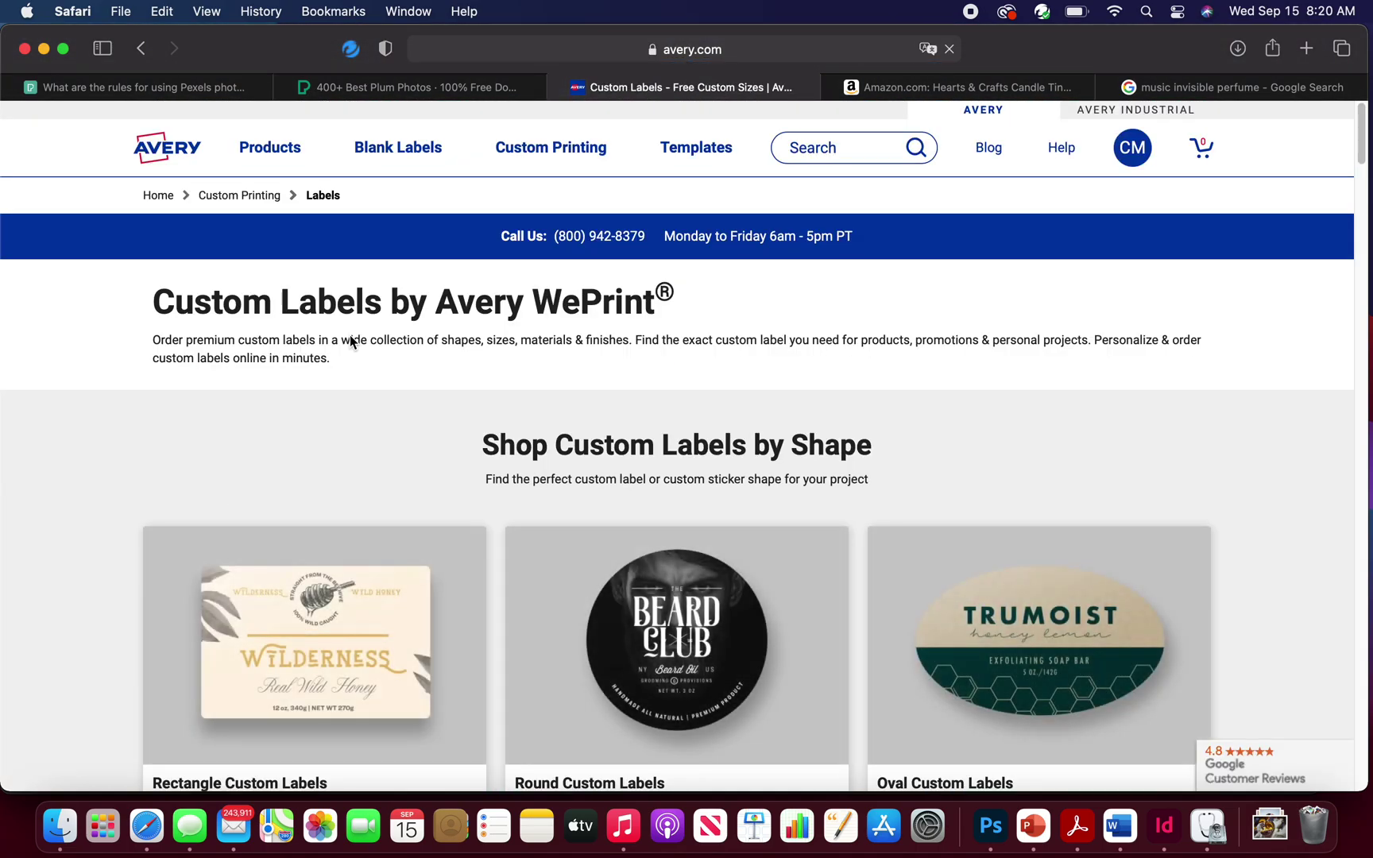
{"action": "left_click_drag", "start_coordinate": [1362, 168], "coordinate": [1359, 239]}
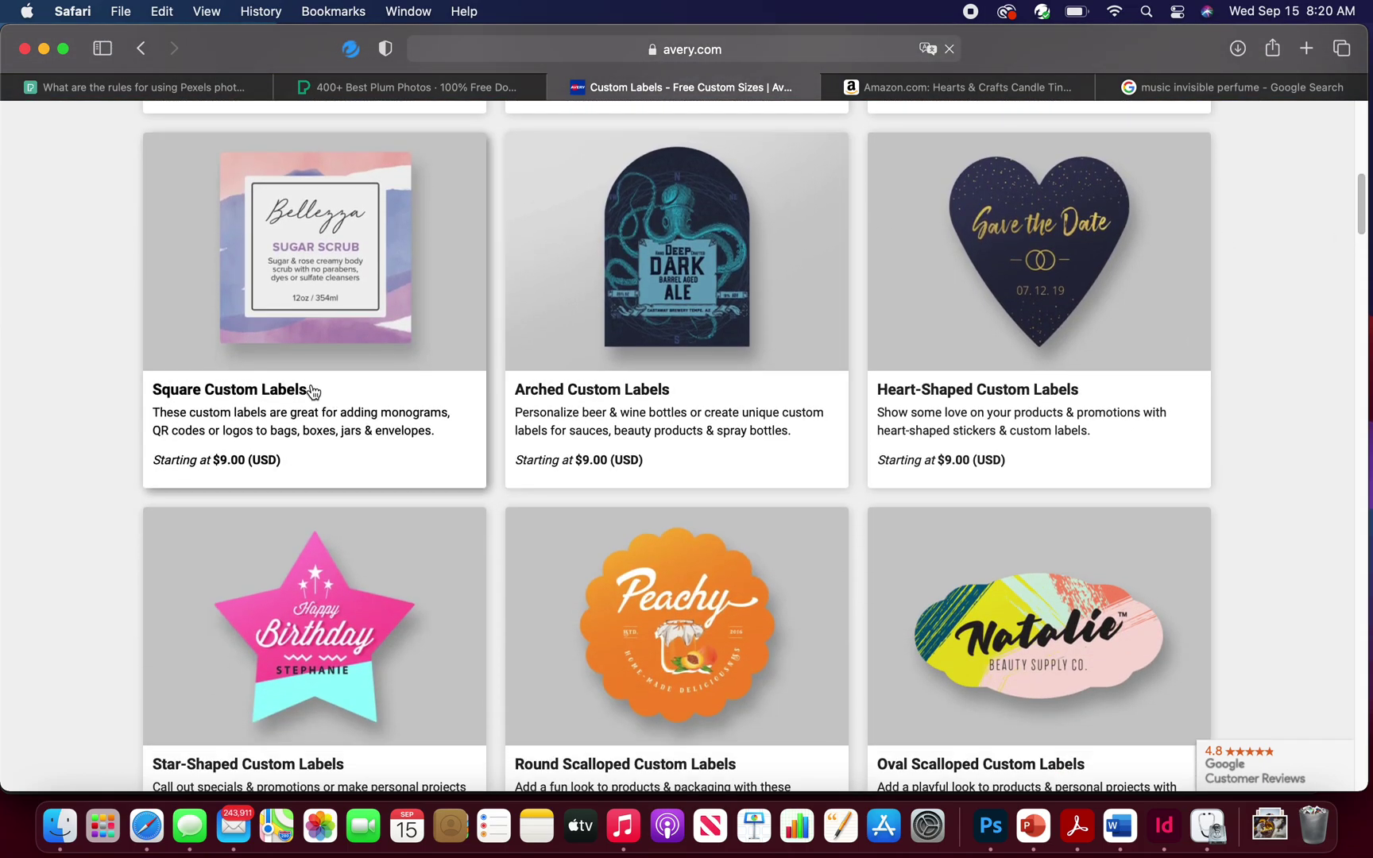
{"action": "left_click", "coordinate": [259, 392]}
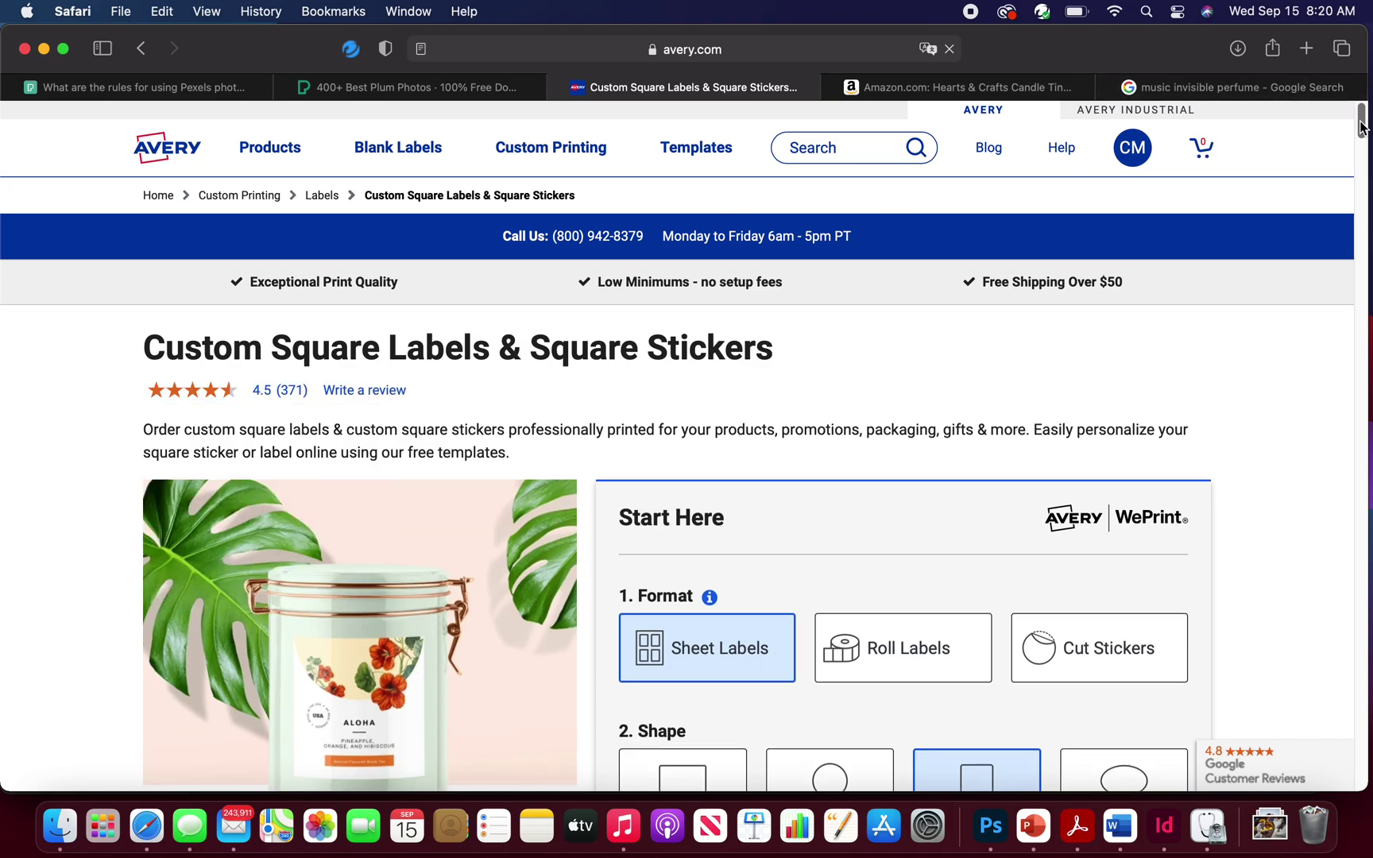
Switch the label format to Roll Labels to review its options and pricing, and return it to Sheet Labels
{"action": "left_click_drag", "start_coordinate": [1361, 128], "coordinate": [1360, 141]}
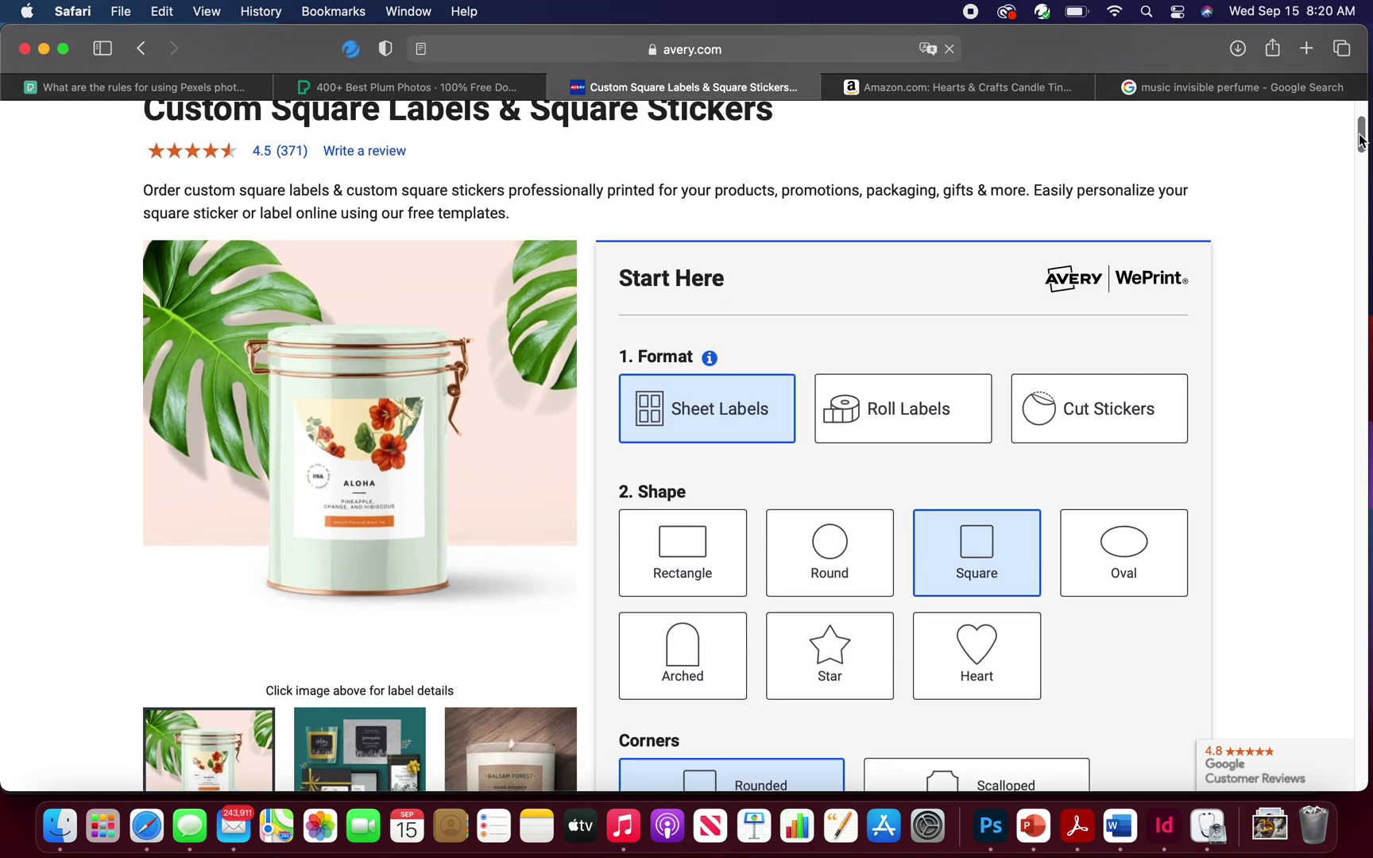
{"action": "scroll", "coordinate": [860, 200], "scroll_direction": "down", "scroll_amount": 3}
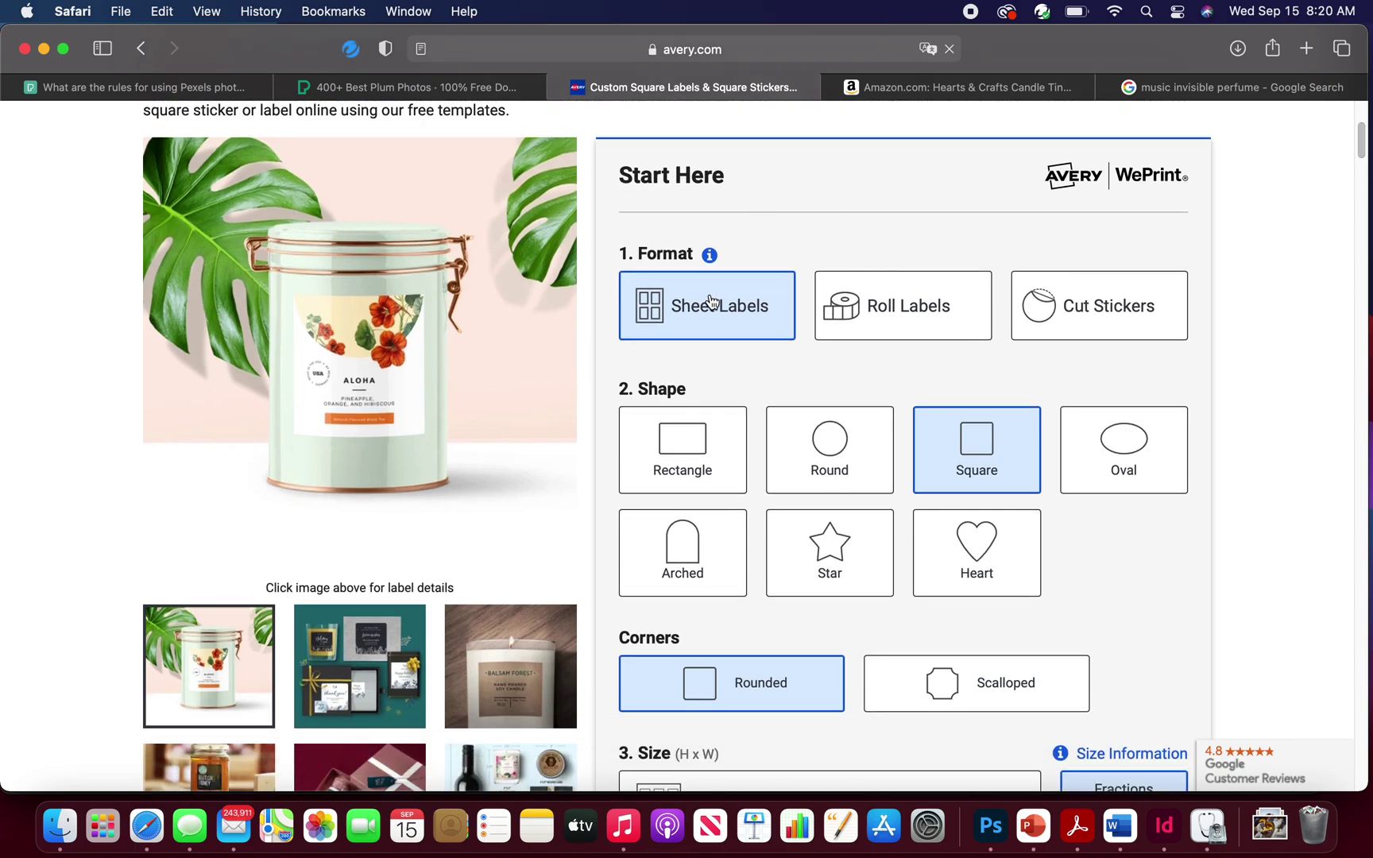
{"action": "left_click", "coordinate": [908, 306]}
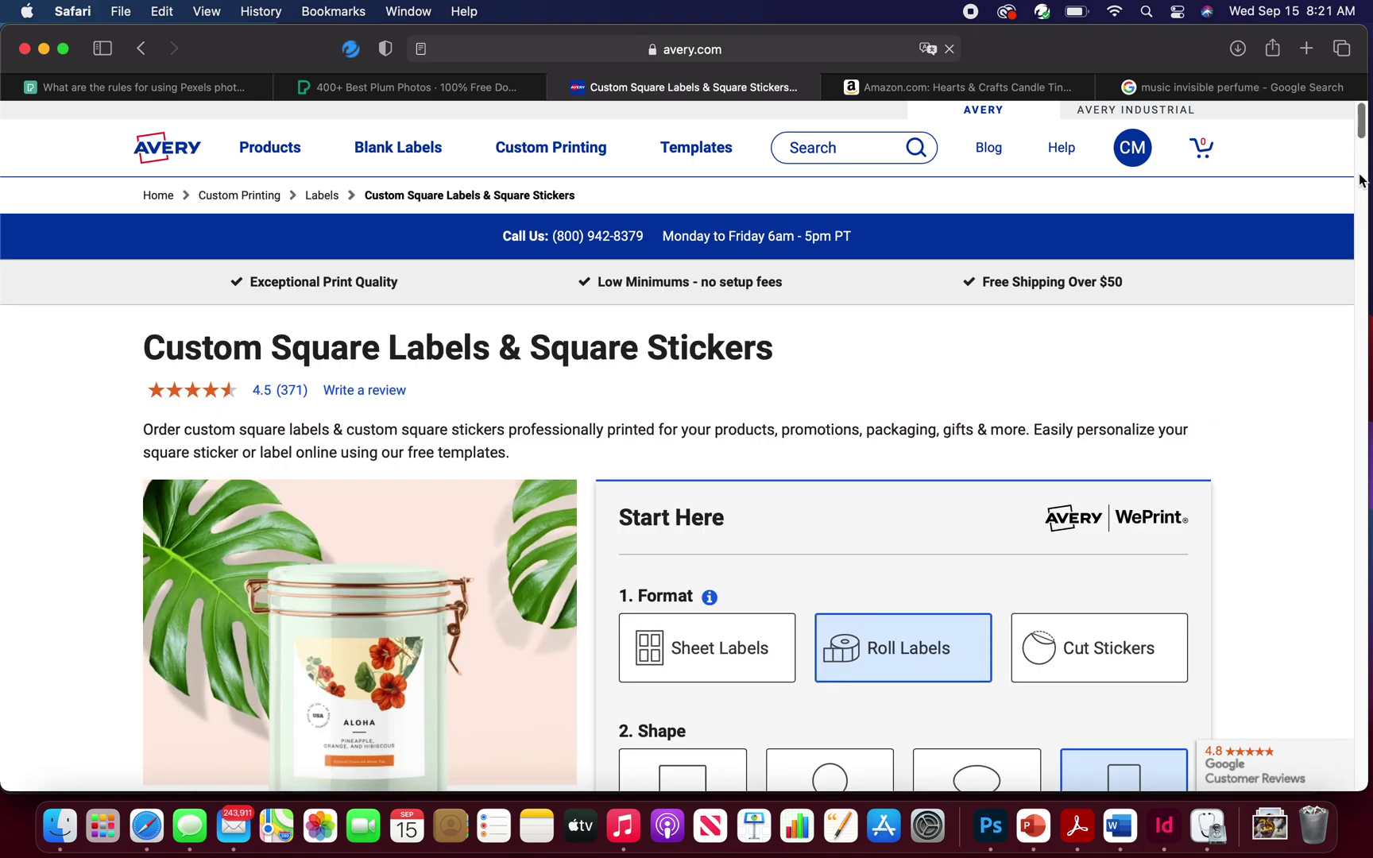
{"action": "left_click_drag", "start_coordinate": [1363, 137], "coordinate": [1356, 193]}
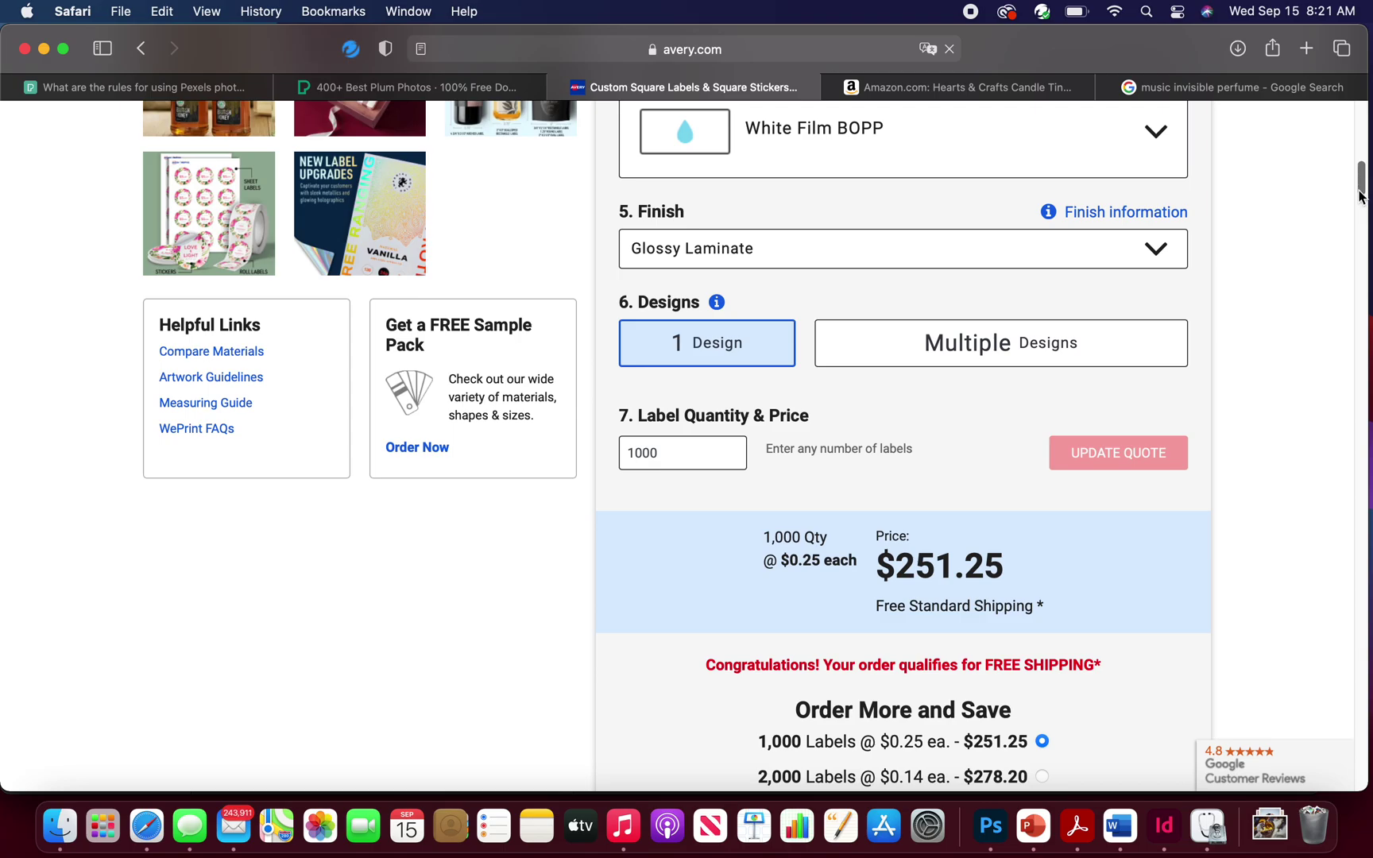
{"action": "left_click_drag", "start_coordinate": [1360, 196], "coordinate": [1365, 145]}
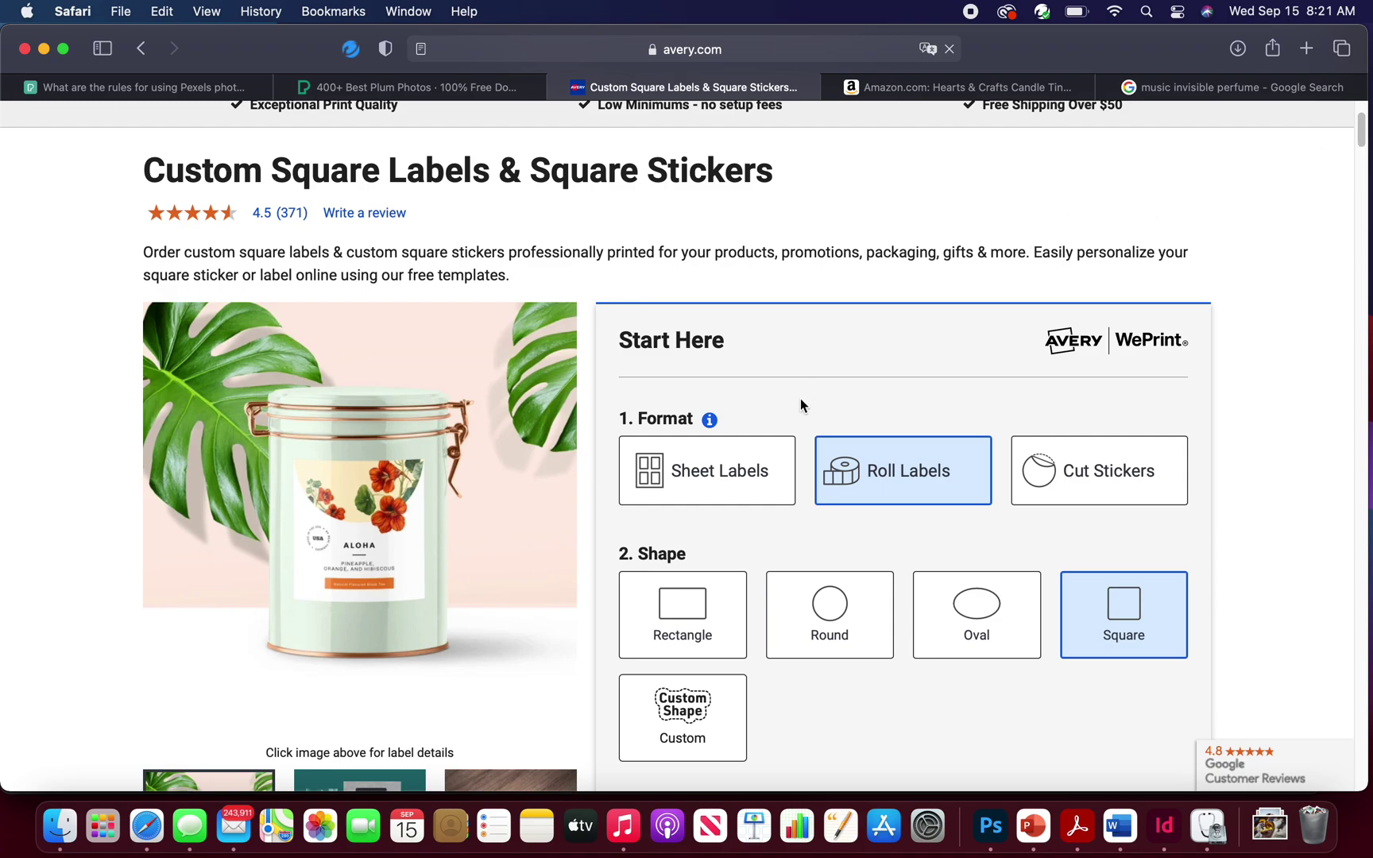
{"action": "left_click", "coordinate": [718, 472]}
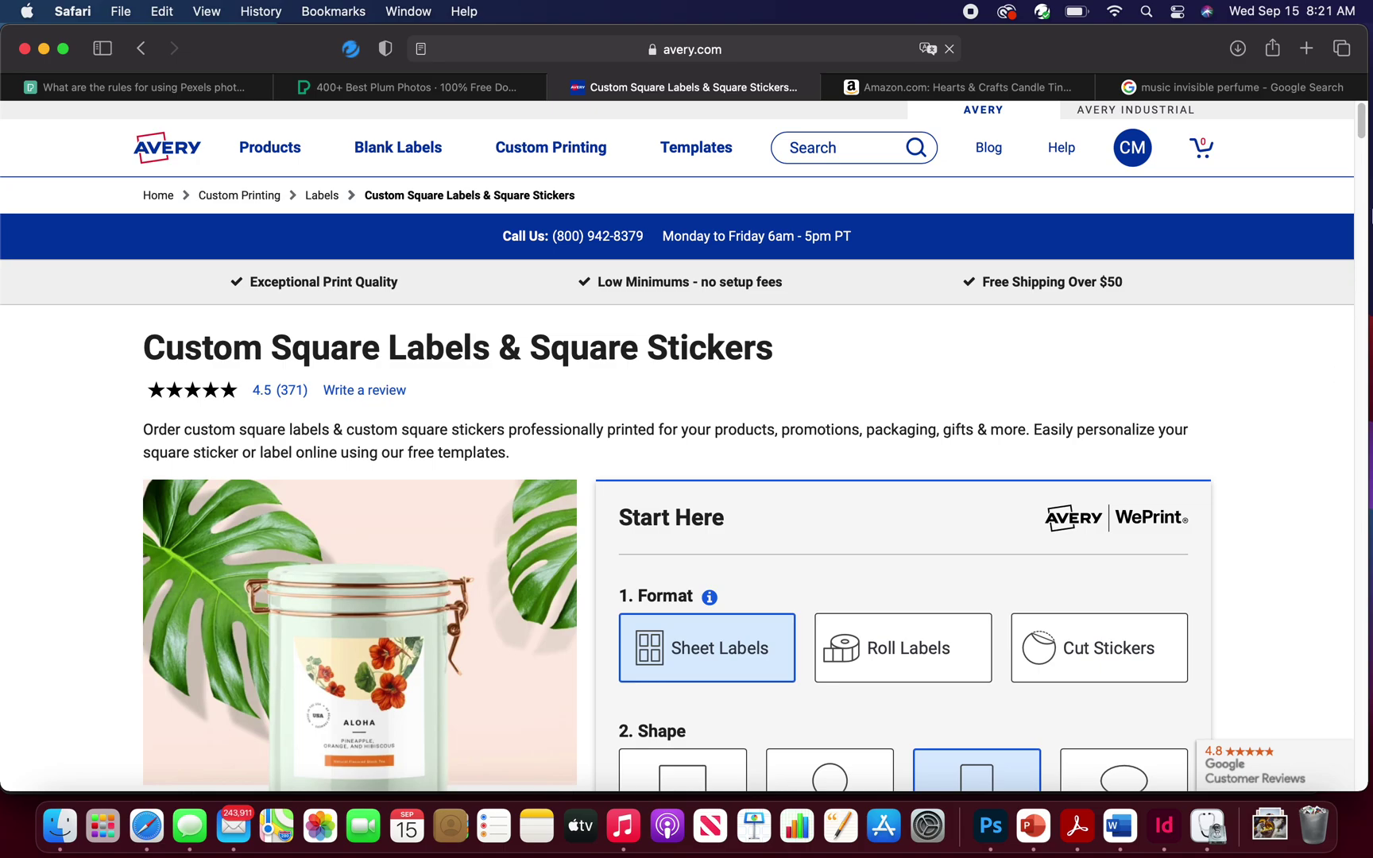
Examine the sheet label options, including corners, the list of available square sizes, and quantity pricing
{"action": "left_click_drag", "start_coordinate": [1361, 141], "coordinate": [1361, 172]}
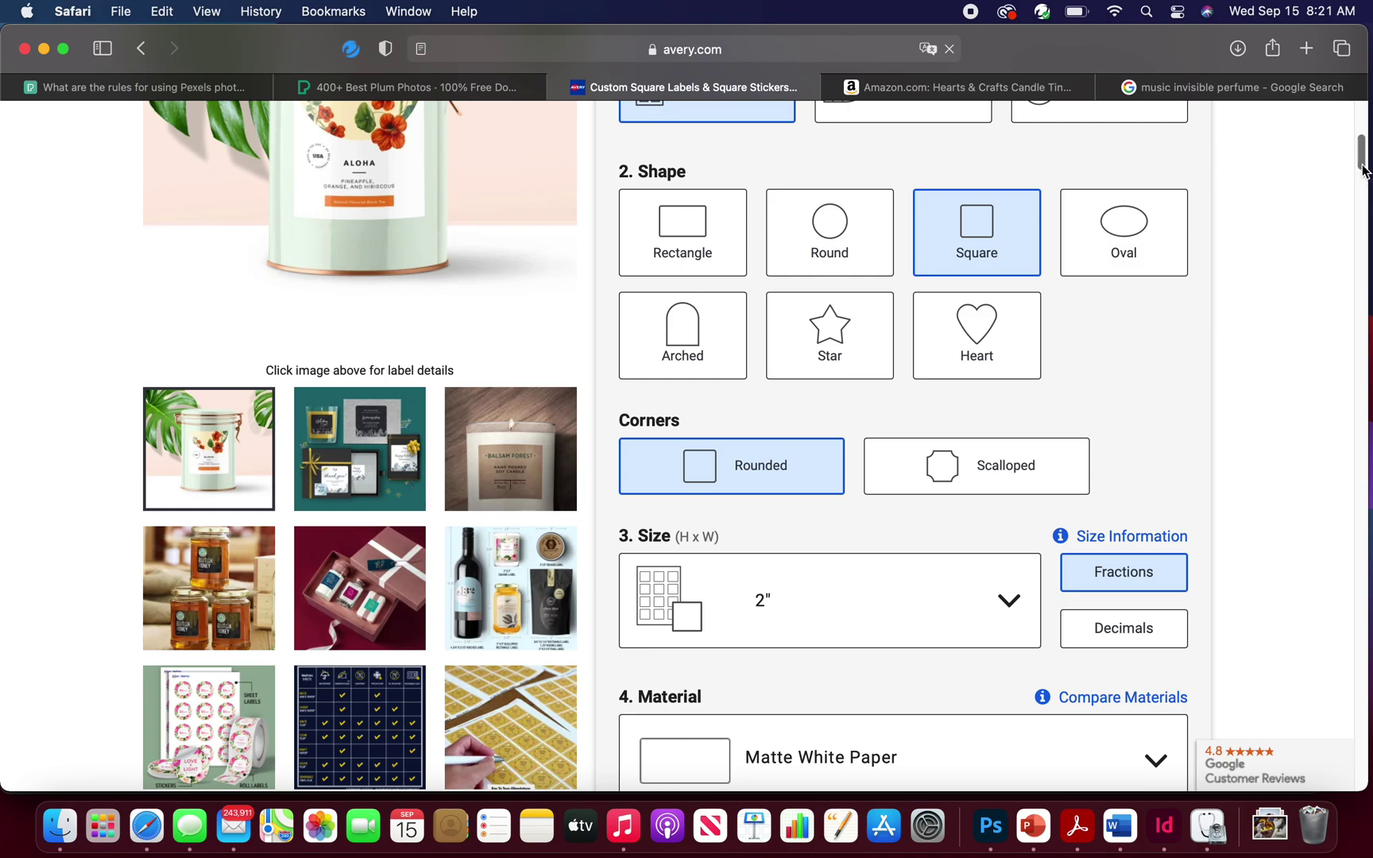
{"action": "left_click_drag", "start_coordinate": [1364, 168], "coordinate": [1367, 179]}
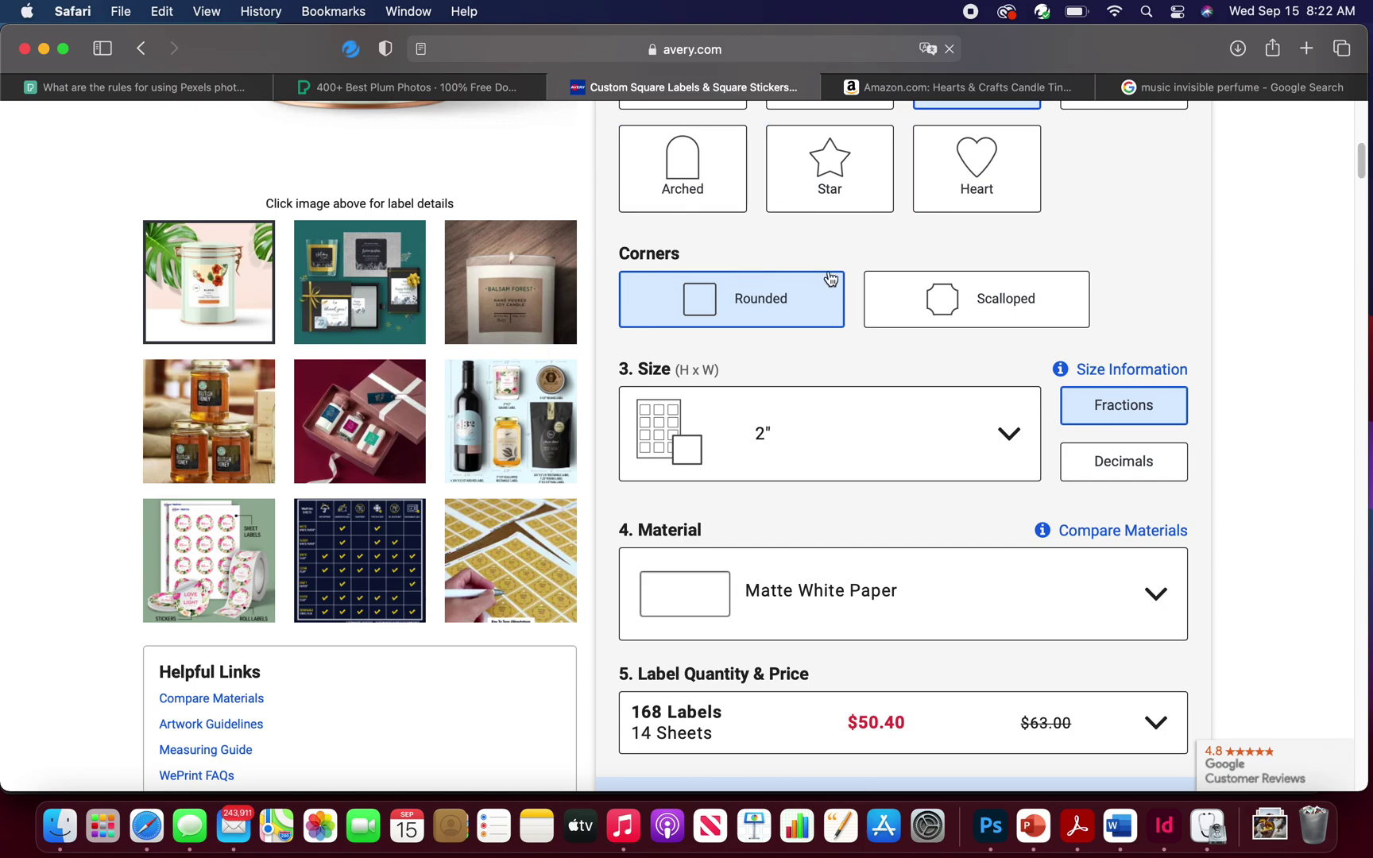
{"action": "left_click", "coordinate": [709, 437]}
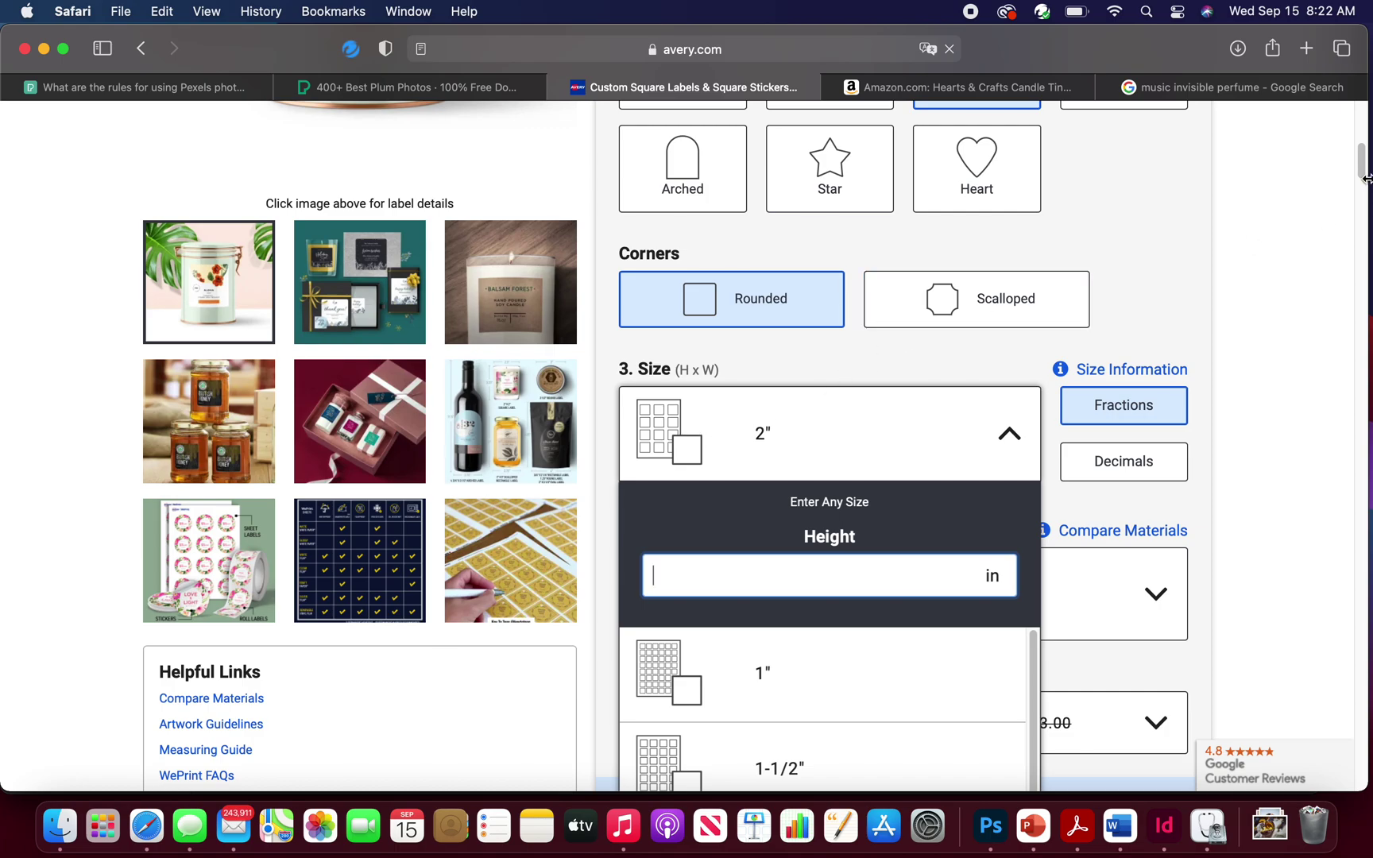
{"action": "mouse_move", "coordinate": [1362, 179]}
{"action": "left_mouse_down"}
{"action": "mouse_move", "coordinate": [1364, 218]}
{"action": "mouse_move", "coordinate": [1364, 207]}
{"action": "left_mouse_up"}
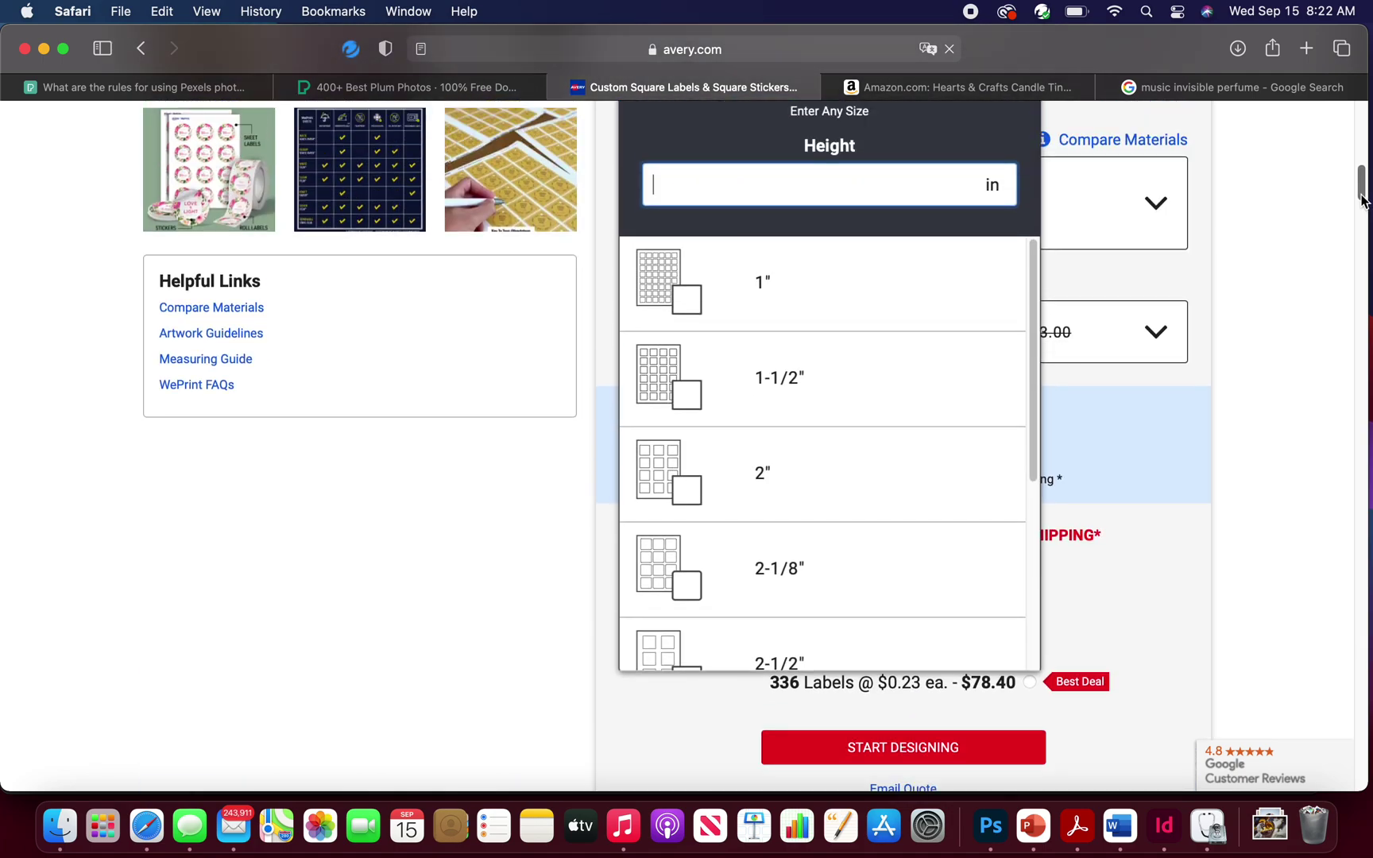
{"action": "left_click", "coordinate": [1228, 262]}
{"action": "left_click", "coordinate": [903, 458]}
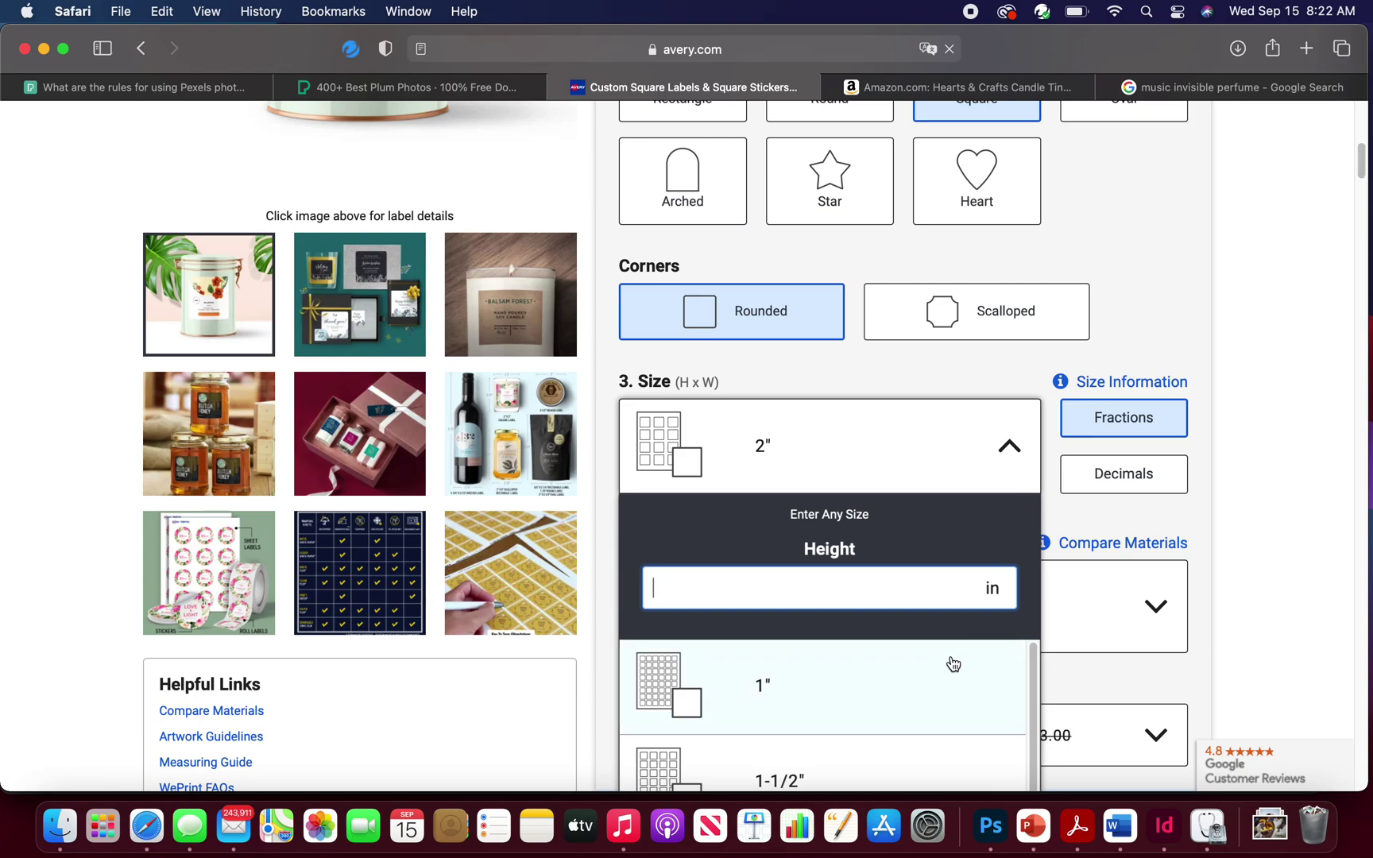
{"action": "left_click_drag", "start_coordinate": [1036, 670], "coordinate": [1016, 773]}
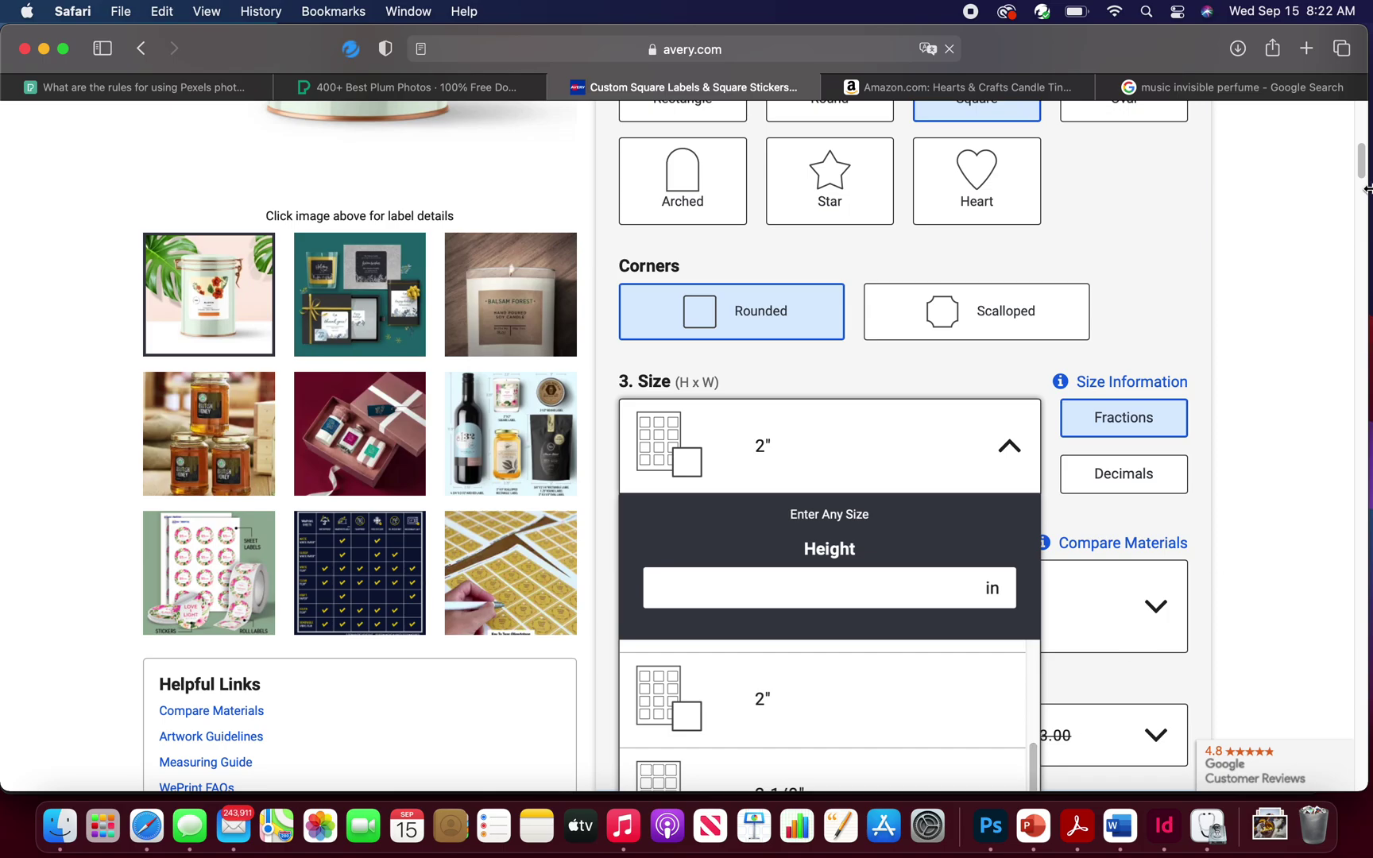
{"action": "scroll", "coordinate": [1364, 174], "scroll_direction": "down", "scroll_amount": 10}
{"action": "scroll", "coordinate": [1092, 273], "scroll_direction": "up", "scroll_amount": 3}
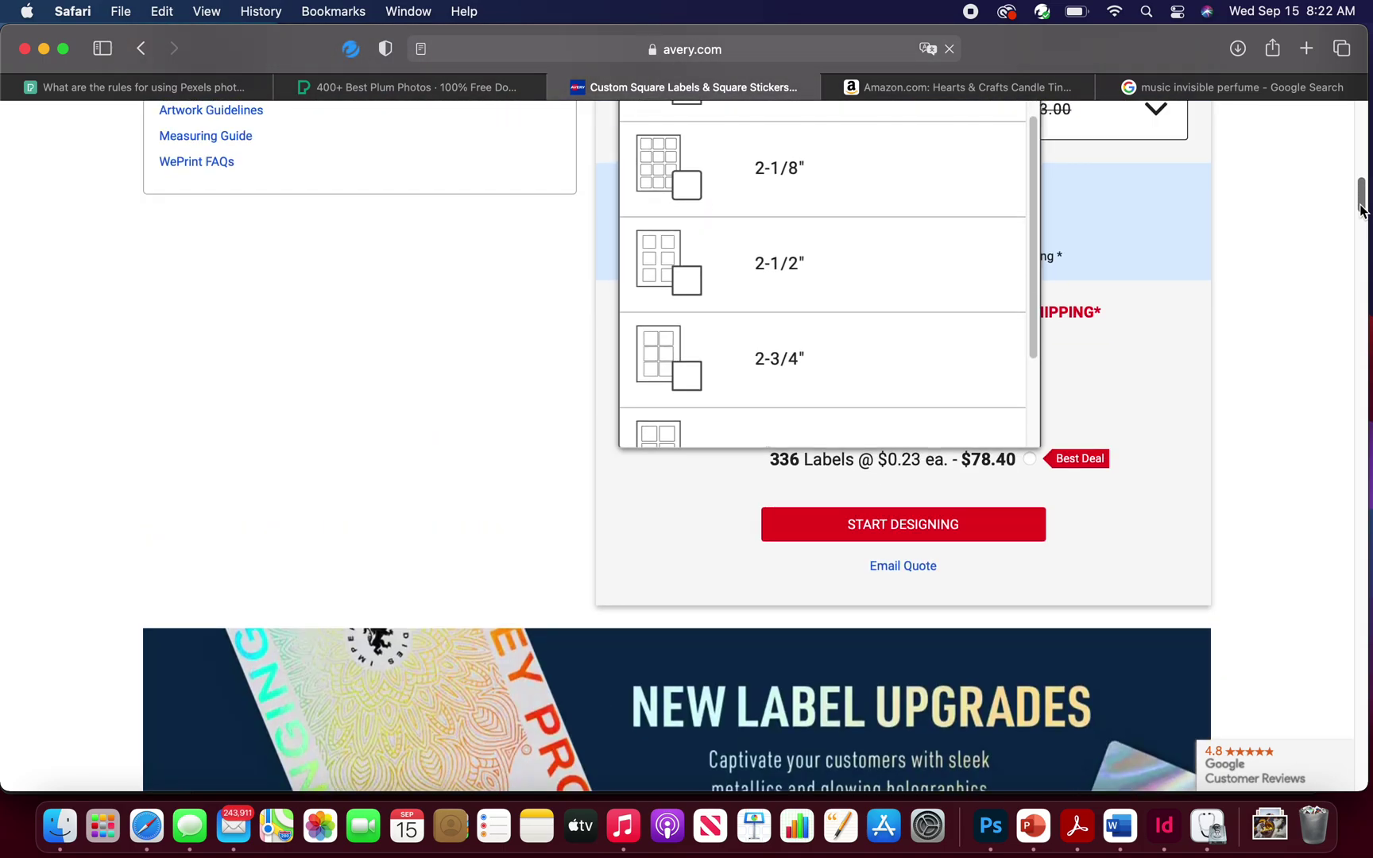
{"action": "left_click", "coordinate": [1092, 272]}
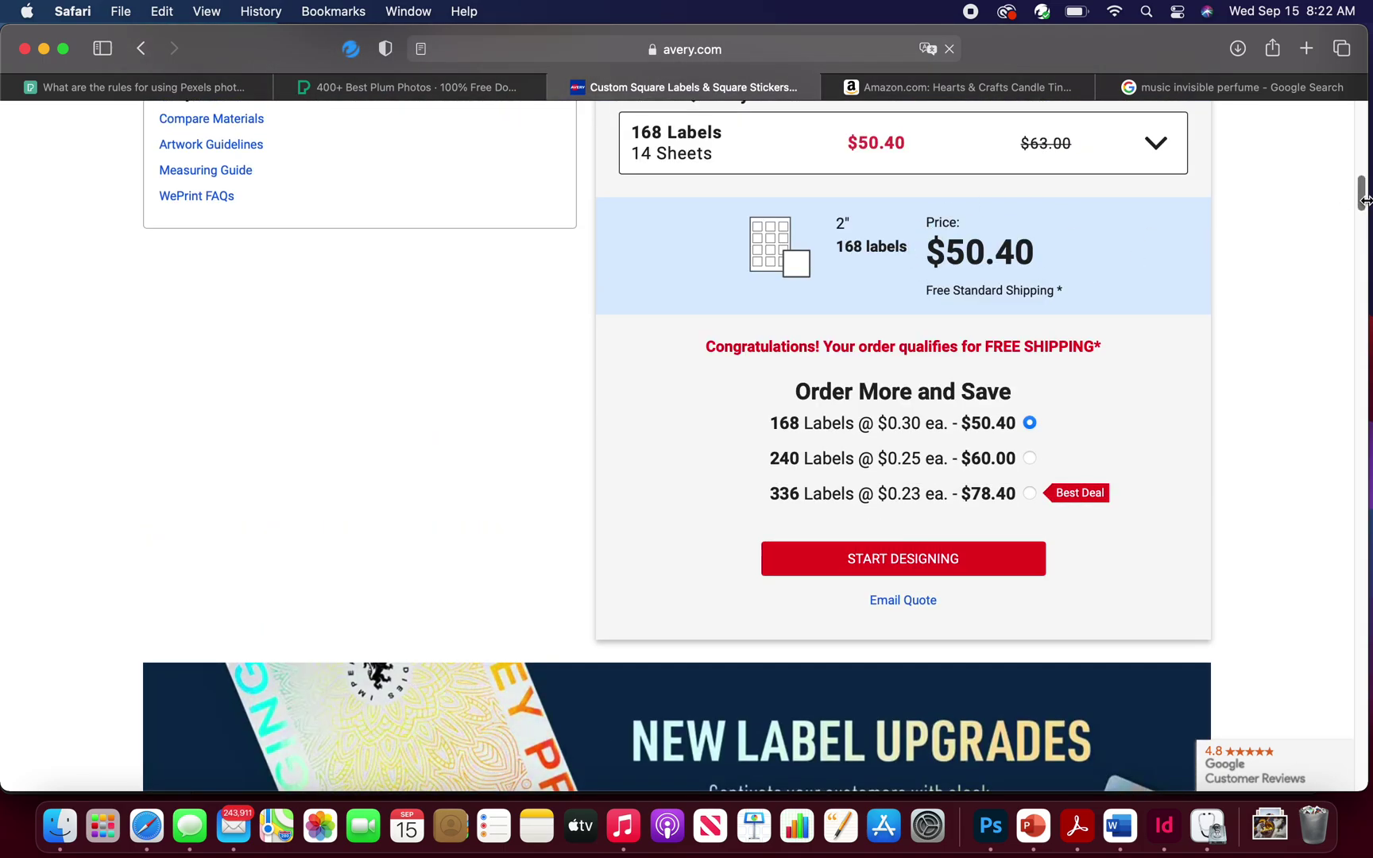
Set the square sheet label size to 3"
{"action": "scroll", "coordinate": [1359, 211], "scroll_direction": "up", "scroll_amount": 5}
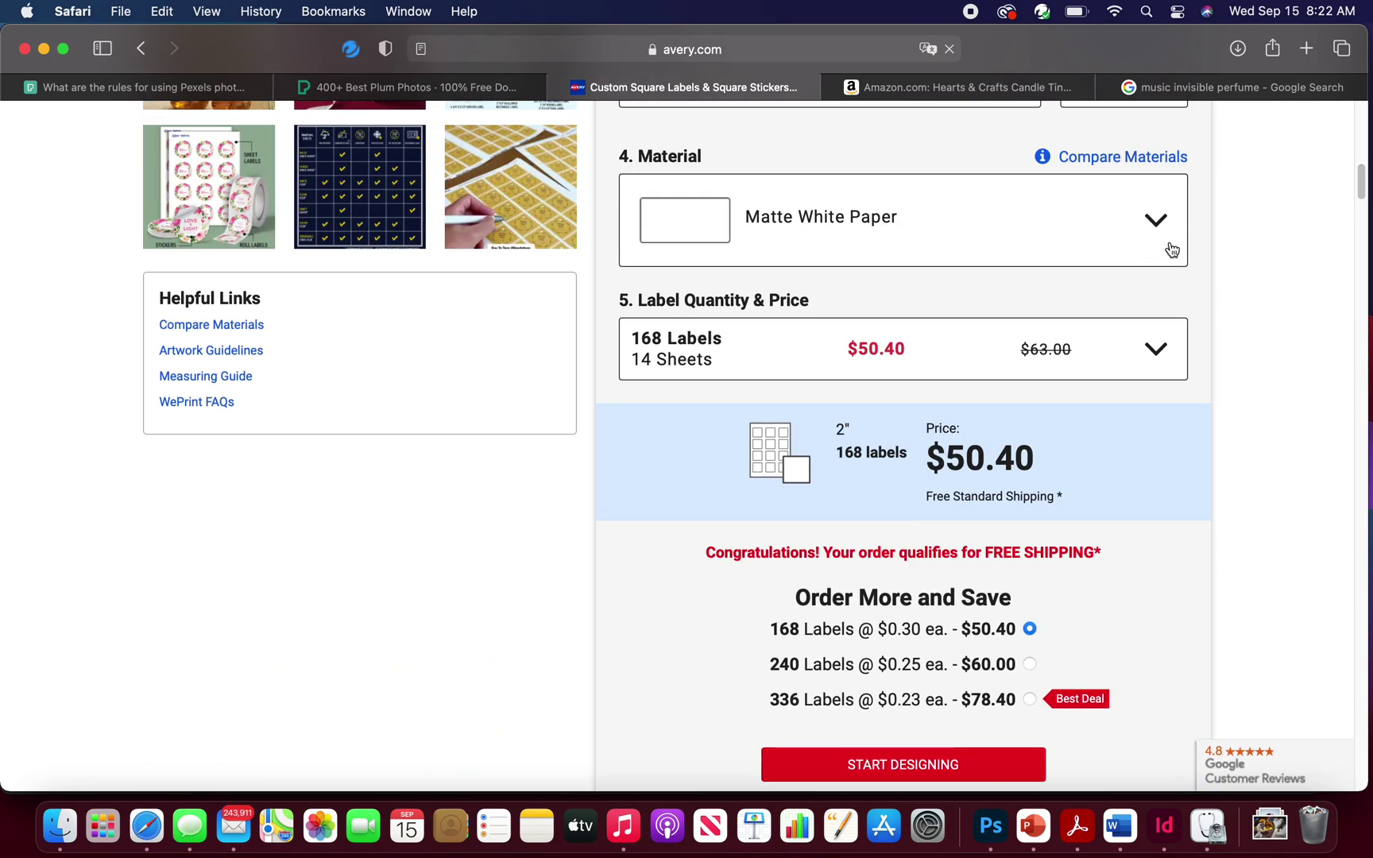
{"action": "scroll", "coordinate": [1359, 211], "scroll_direction": "up", "scroll_amount": 4}
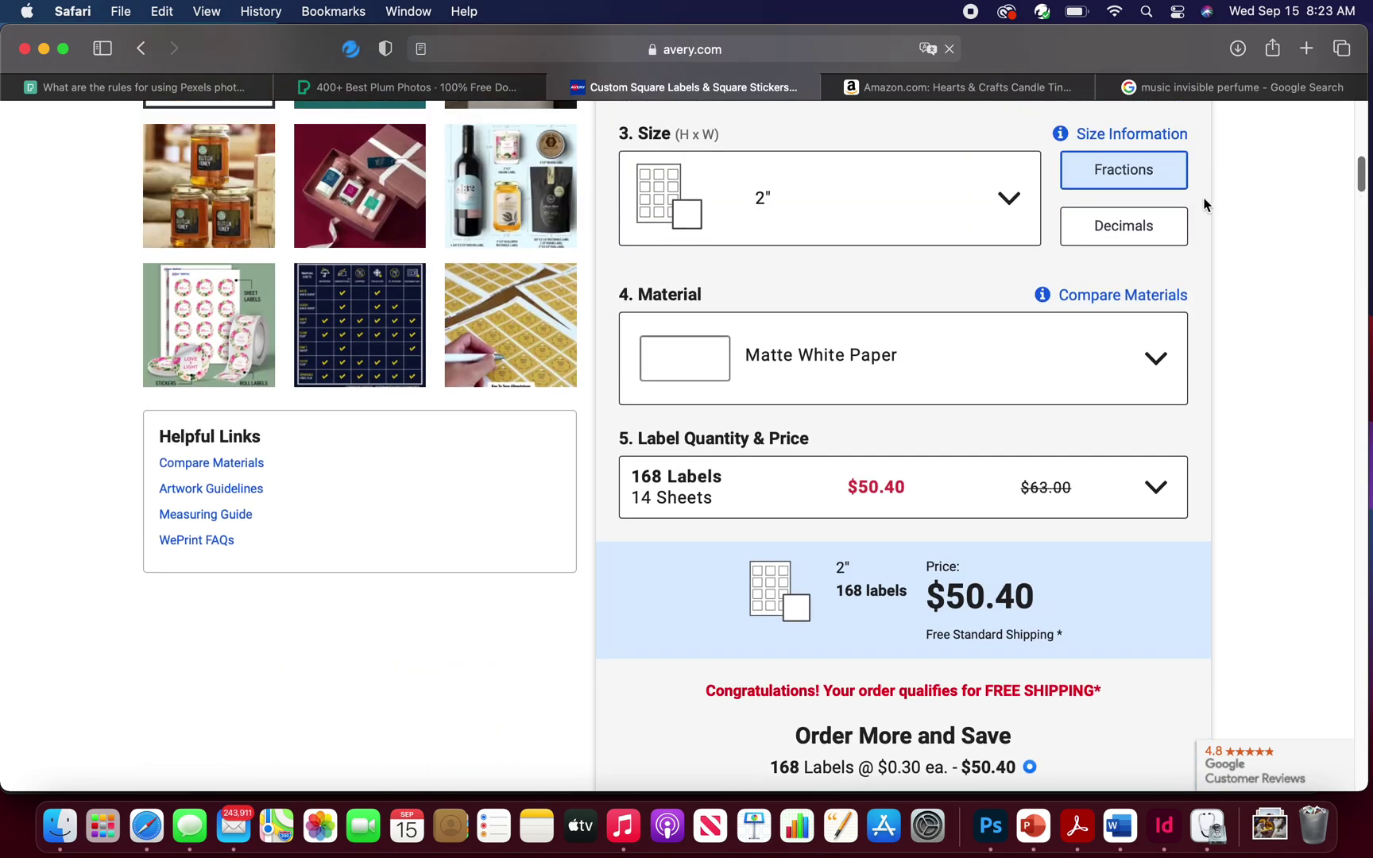
{"action": "left_click", "coordinate": [980, 236]}
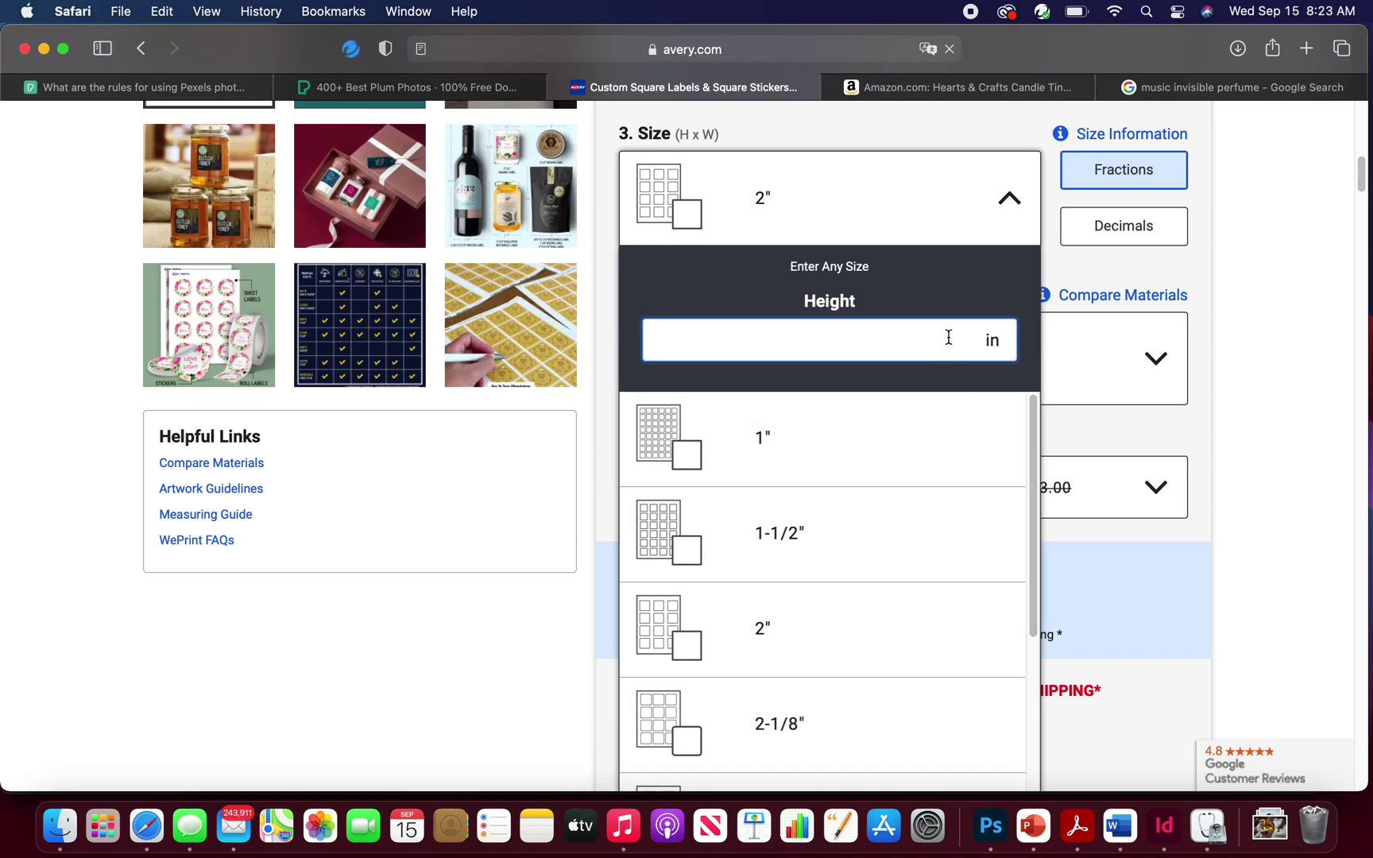
{"action": "type", "text": "3"}
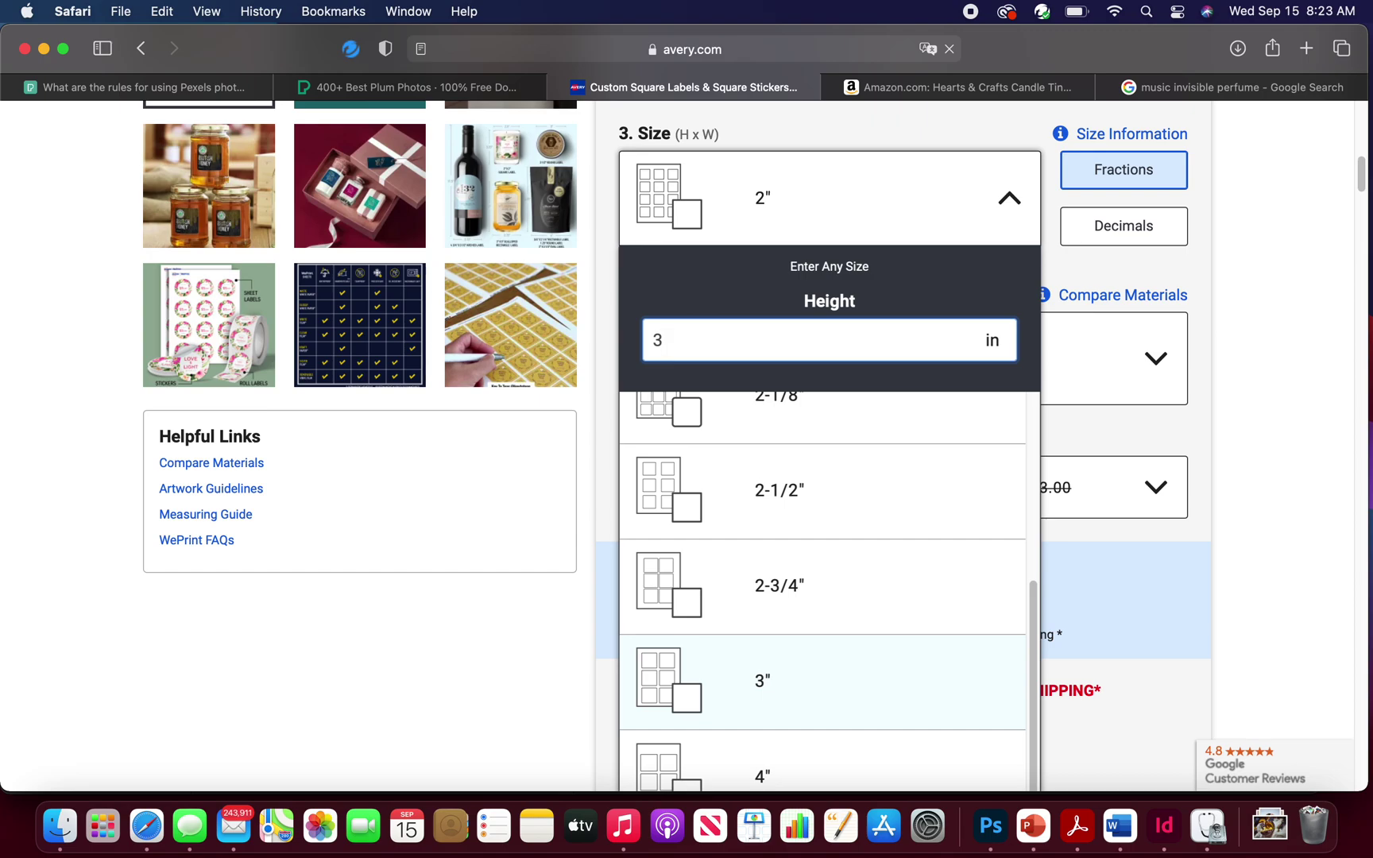
{"action": "key", "text": "BackSpace"}
{"action": "type", "text": "3"}
{"action": "left_click", "coordinate": [810, 700]}
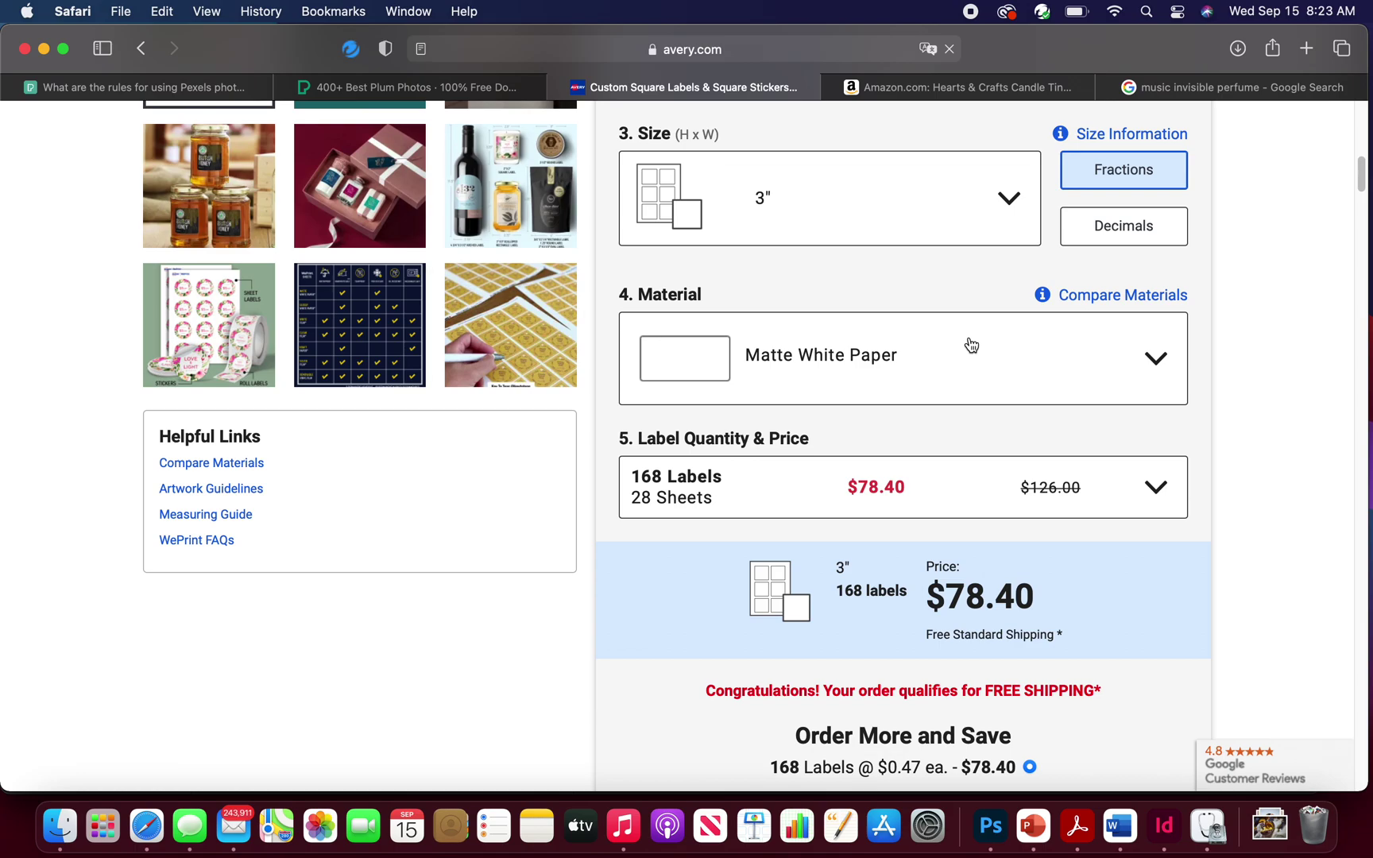
{"action": "left_click", "coordinate": [1009, 198]}
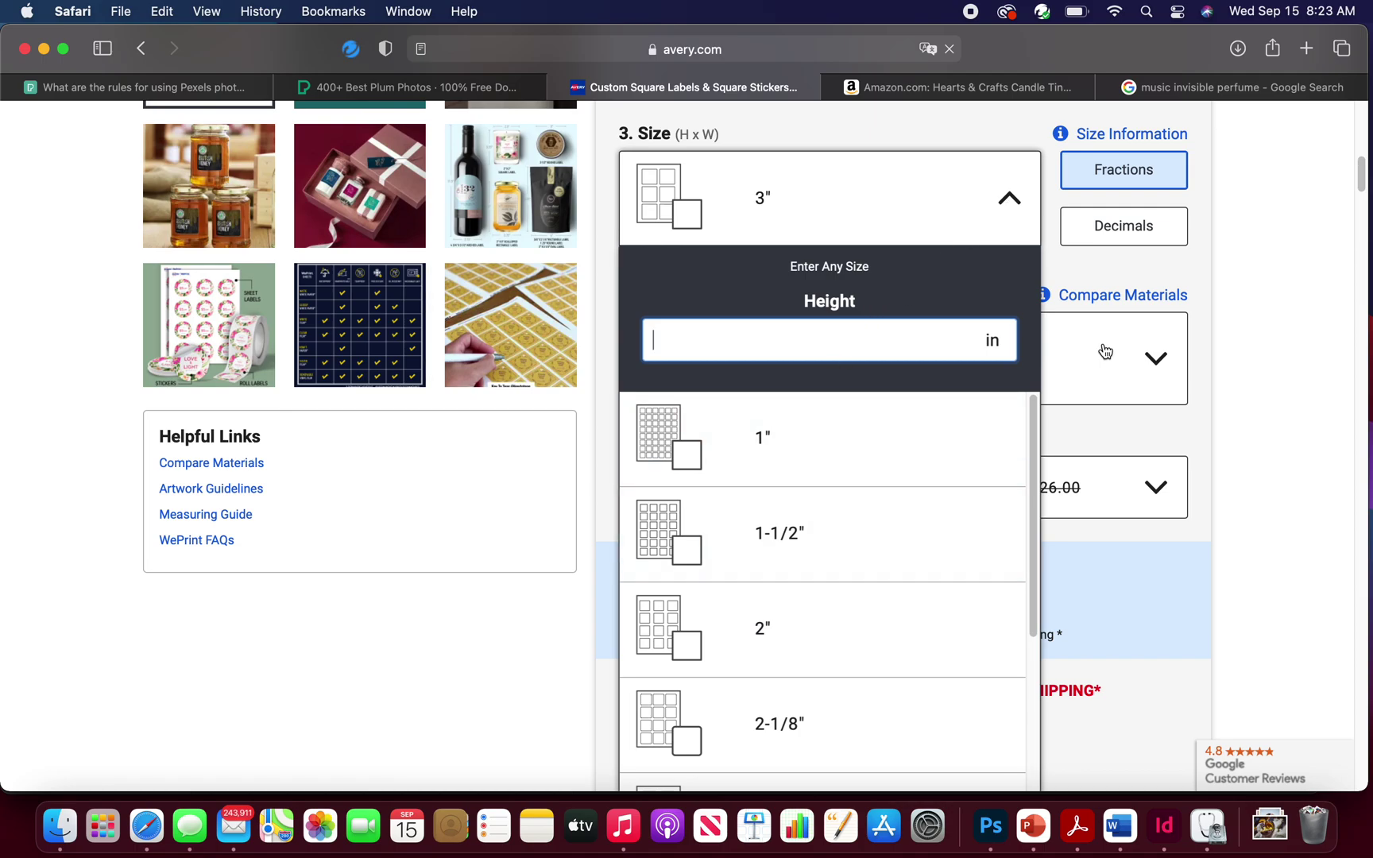
{"action": "left_click", "coordinate": [1097, 280]}
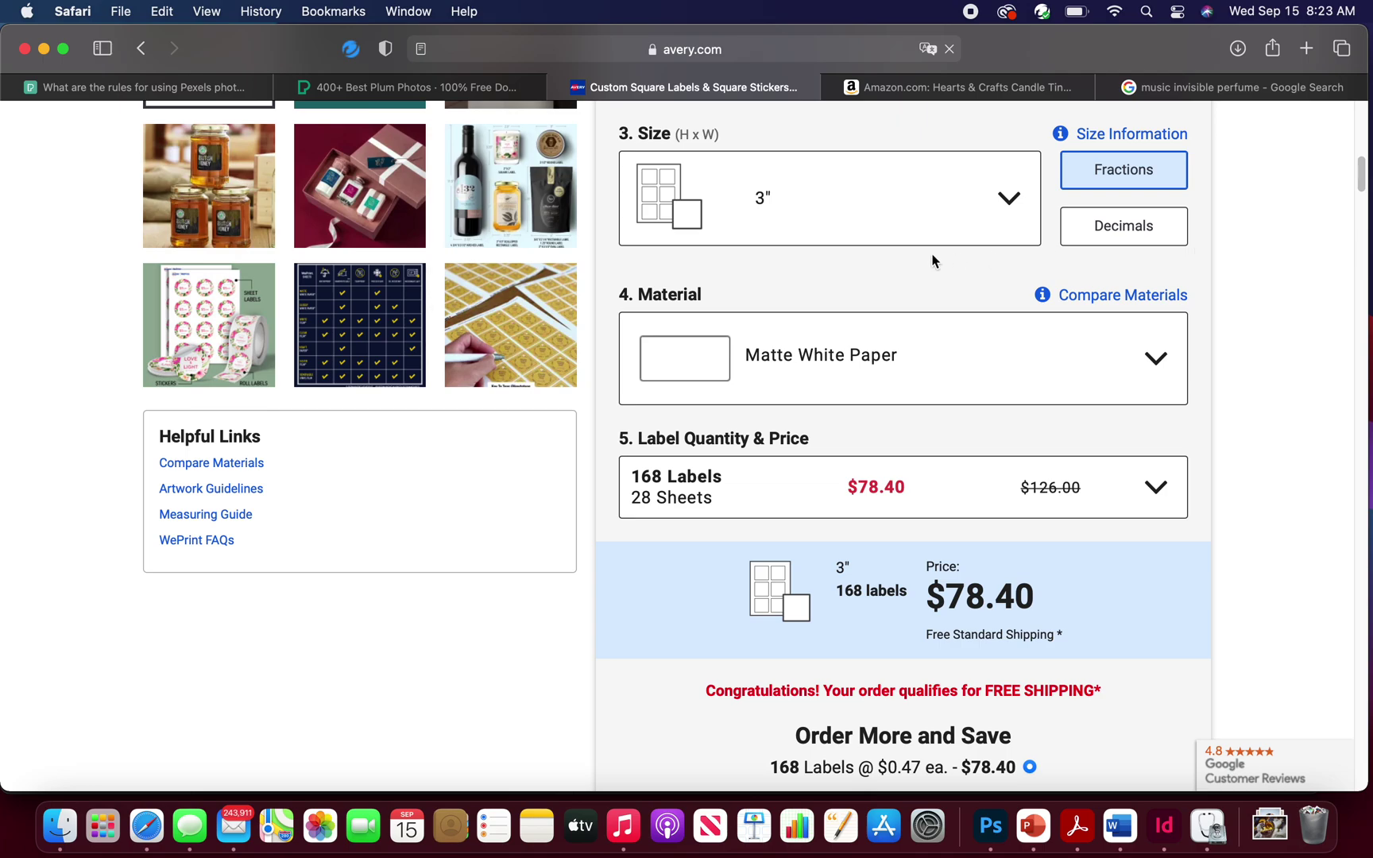
Look through the available label materials and open the material comparison details
{"action": "left_click", "coordinate": [841, 374]}
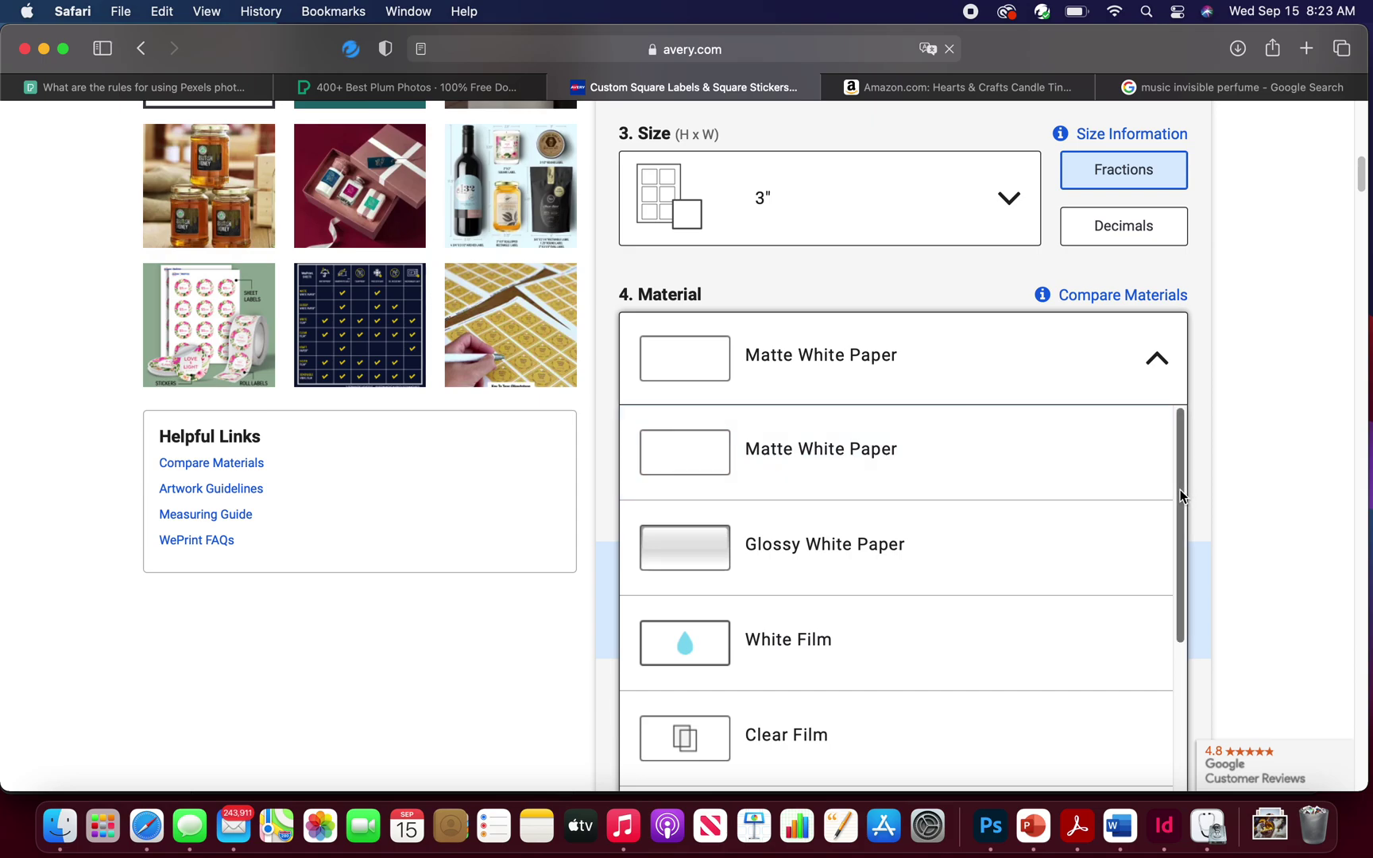
{"action": "left_click_drag", "start_coordinate": [1180, 490], "coordinate": [1172, 675]}
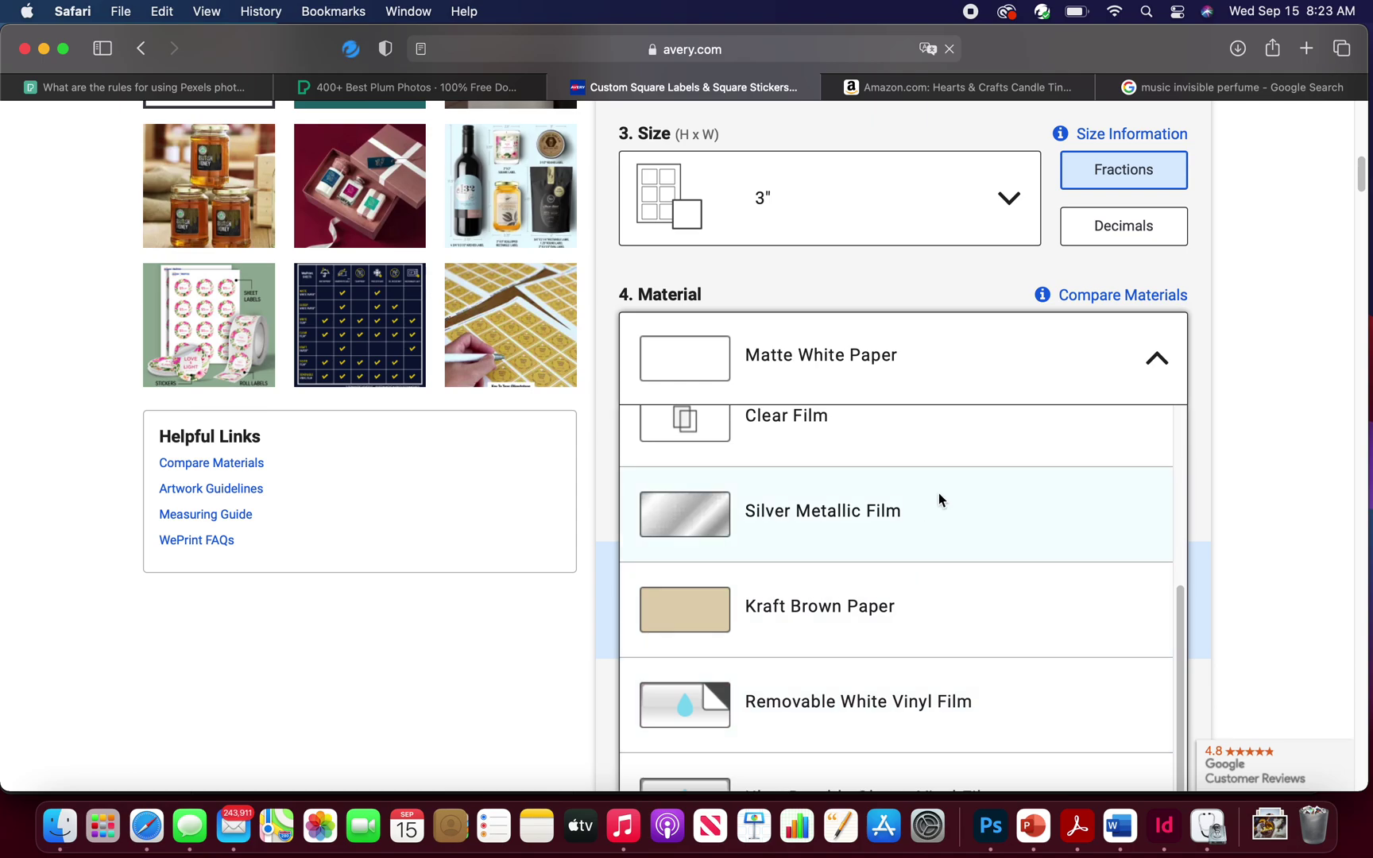
{"action": "left_click", "coordinate": [953, 283]}
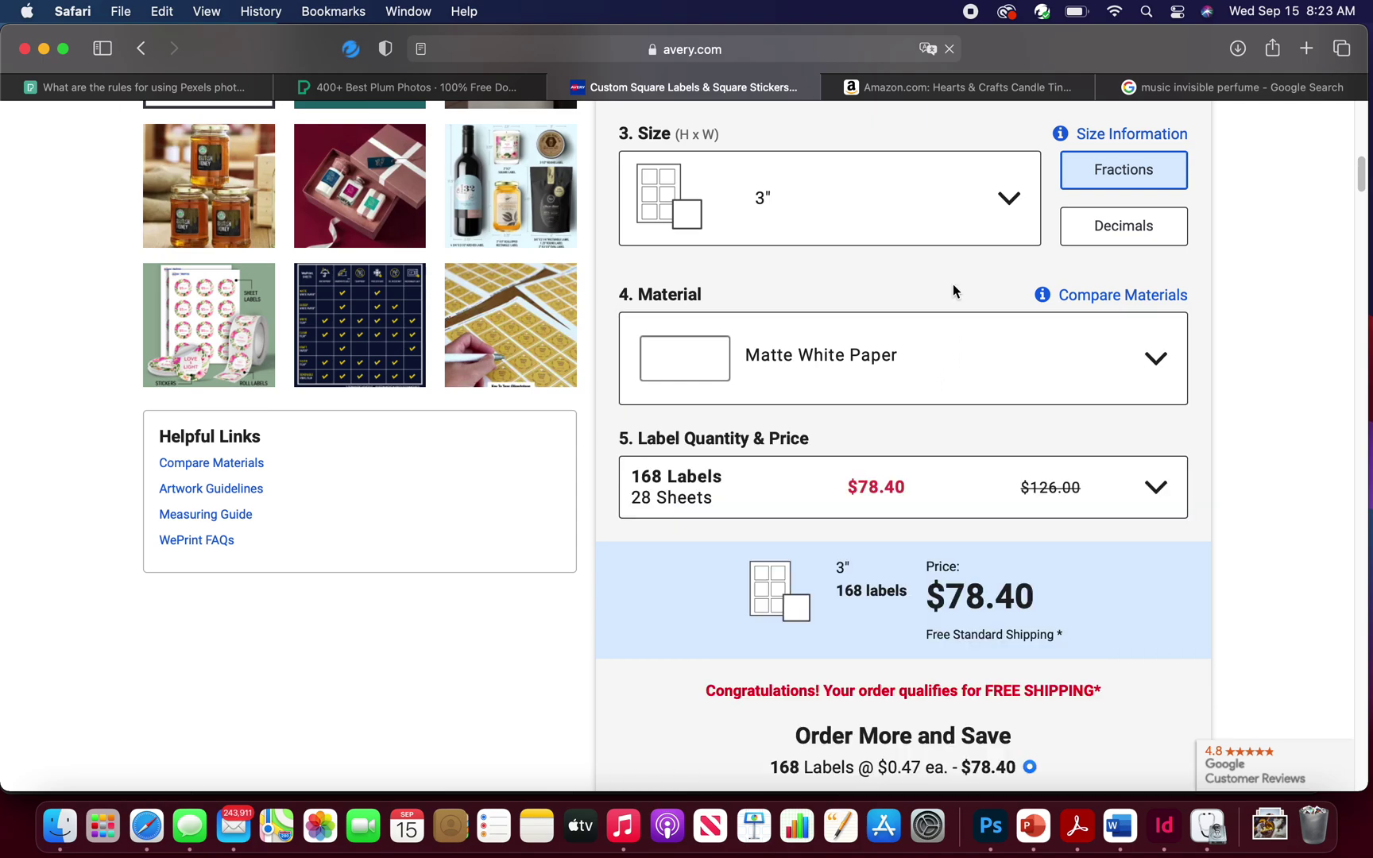
{"action": "left_click", "coordinate": [1115, 298]}
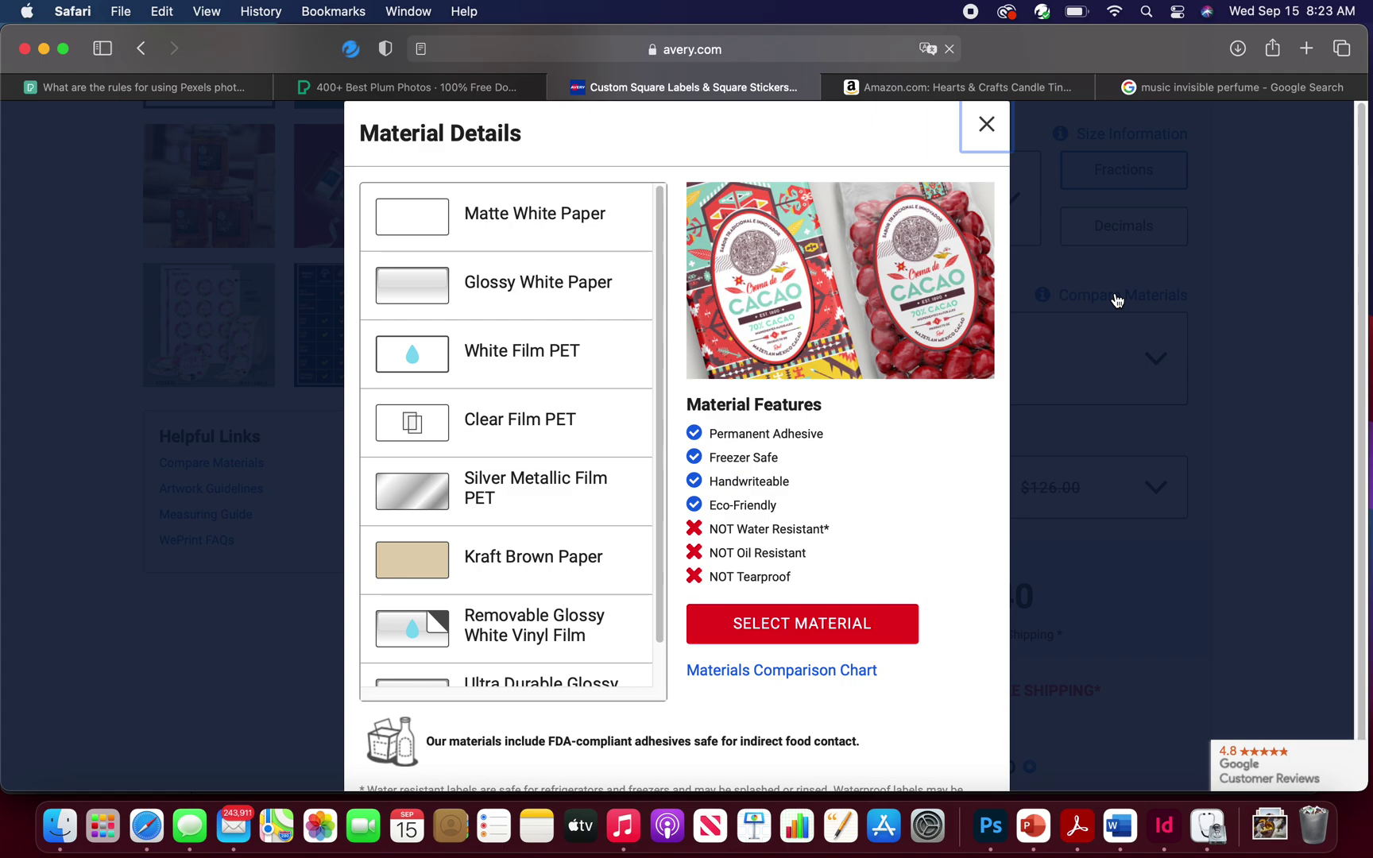
Compare the material details of Matte White Paper and Glossy White Paper, look through the remaining materials, and close the details
{"action": "left_click", "coordinate": [985, 125]}
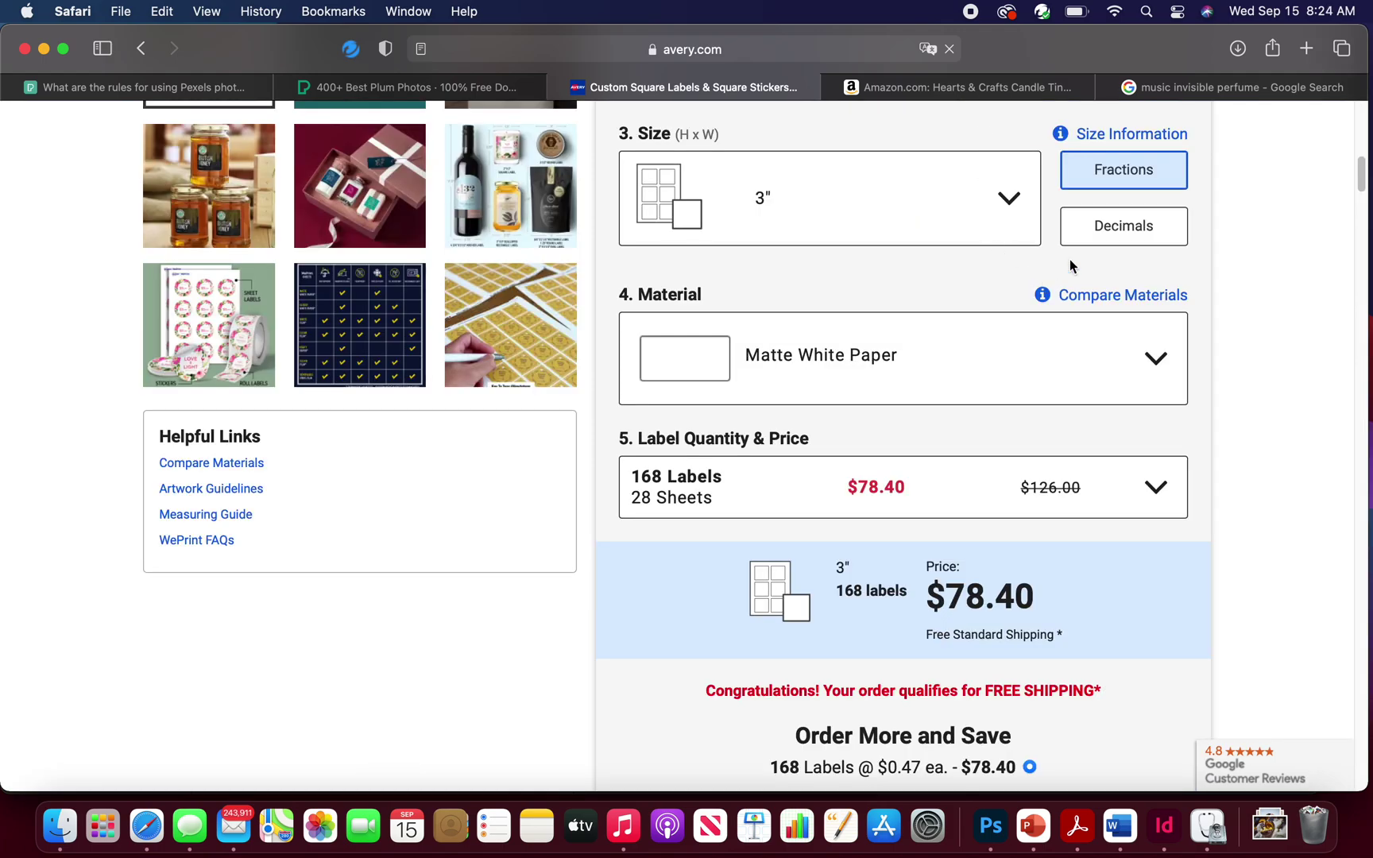
{"action": "left_click", "coordinate": [1090, 300]}
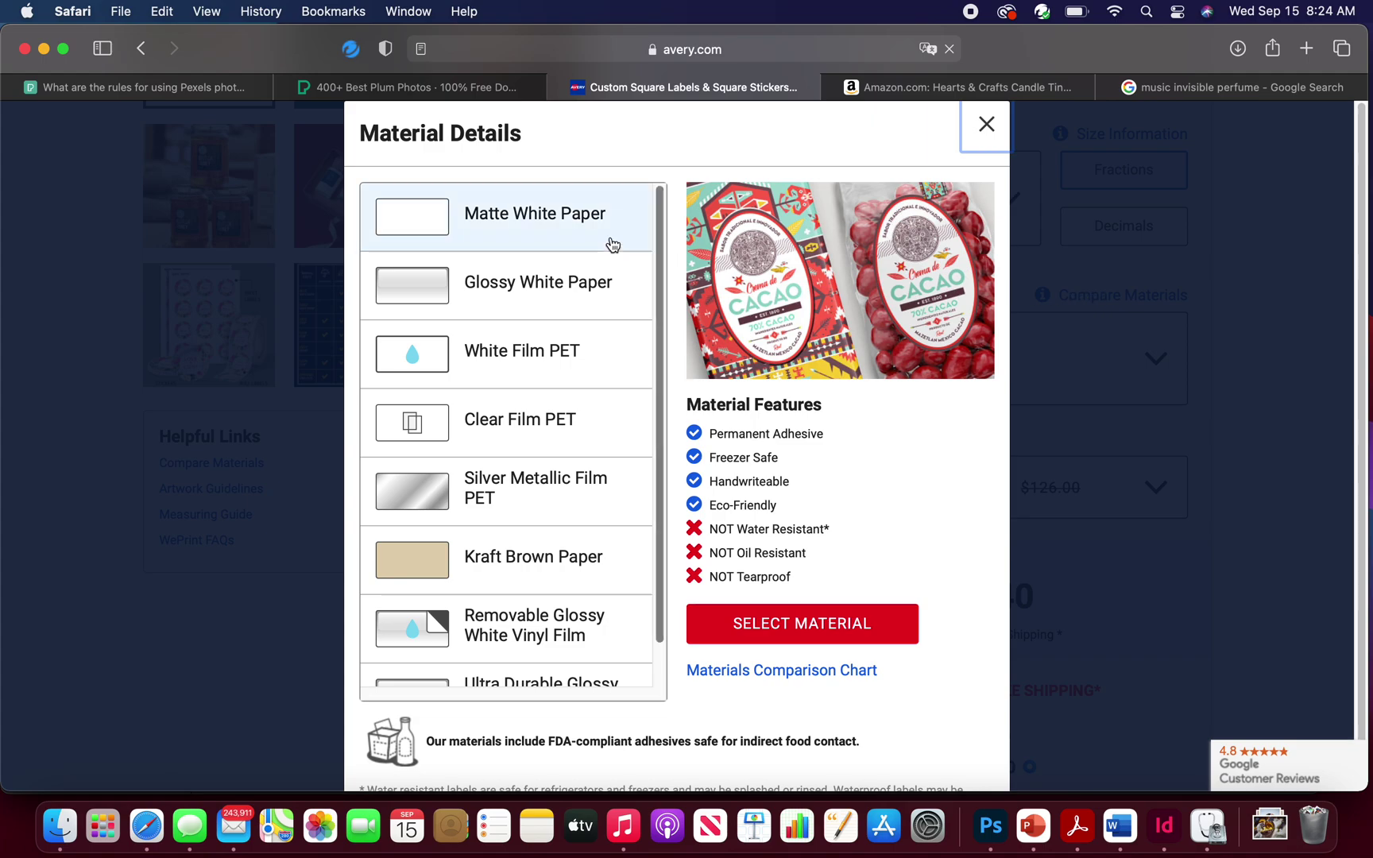
{"action": "left_click", "coordinate": [566, 278]}
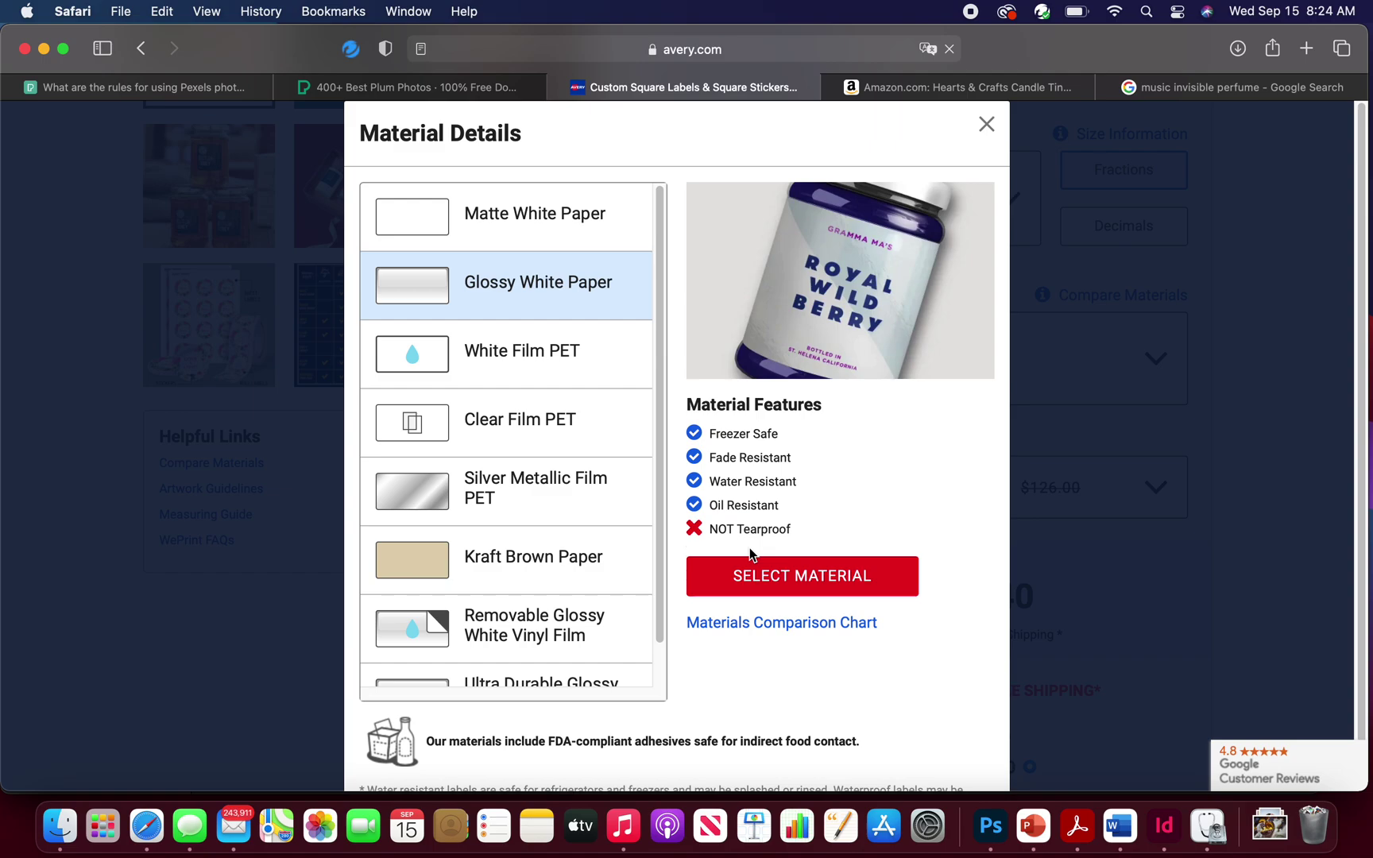
{"action": "left_click", "coordinate": [585, 239]}
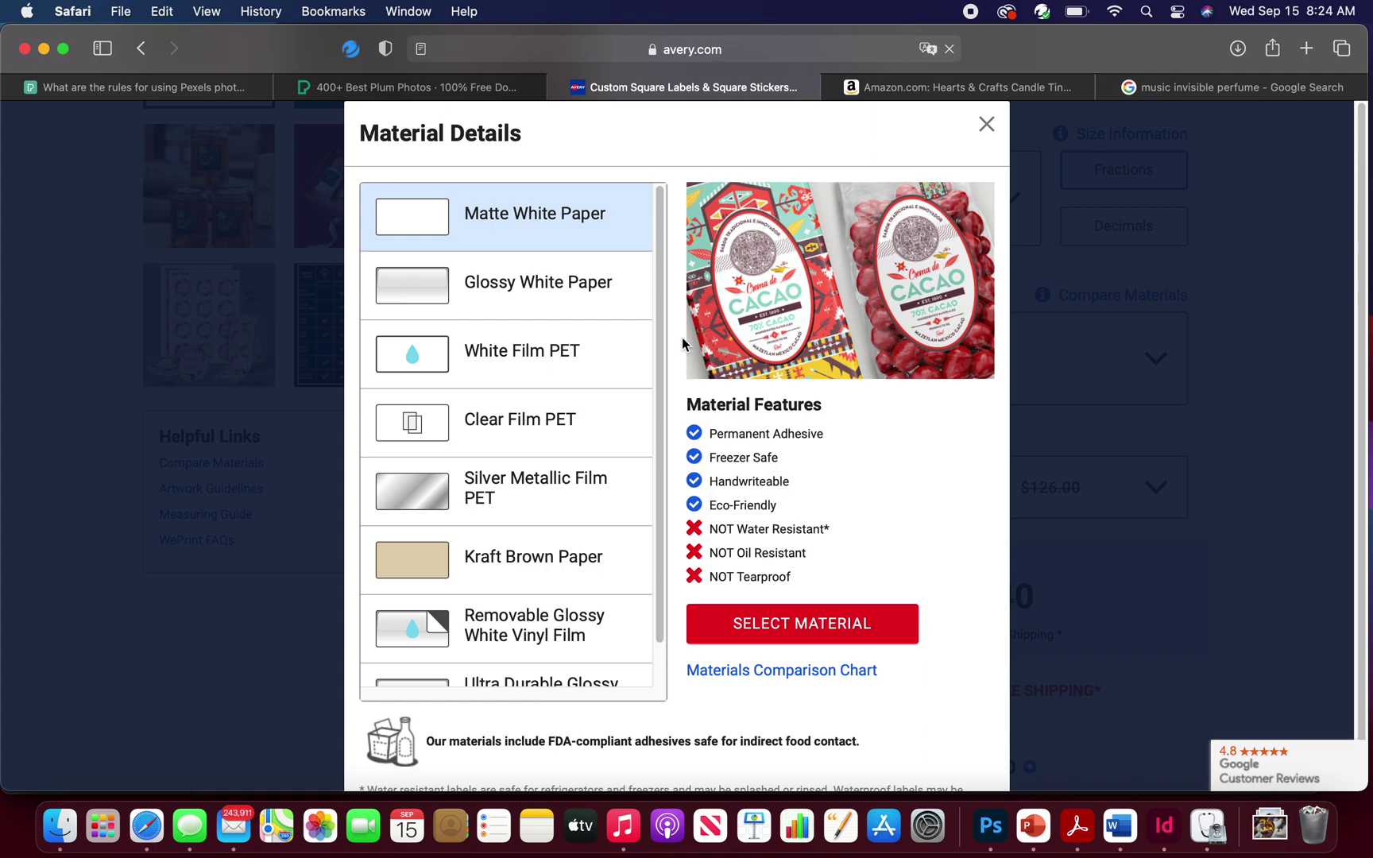
{"action": "left_click", "coordinate": [563, 290]}
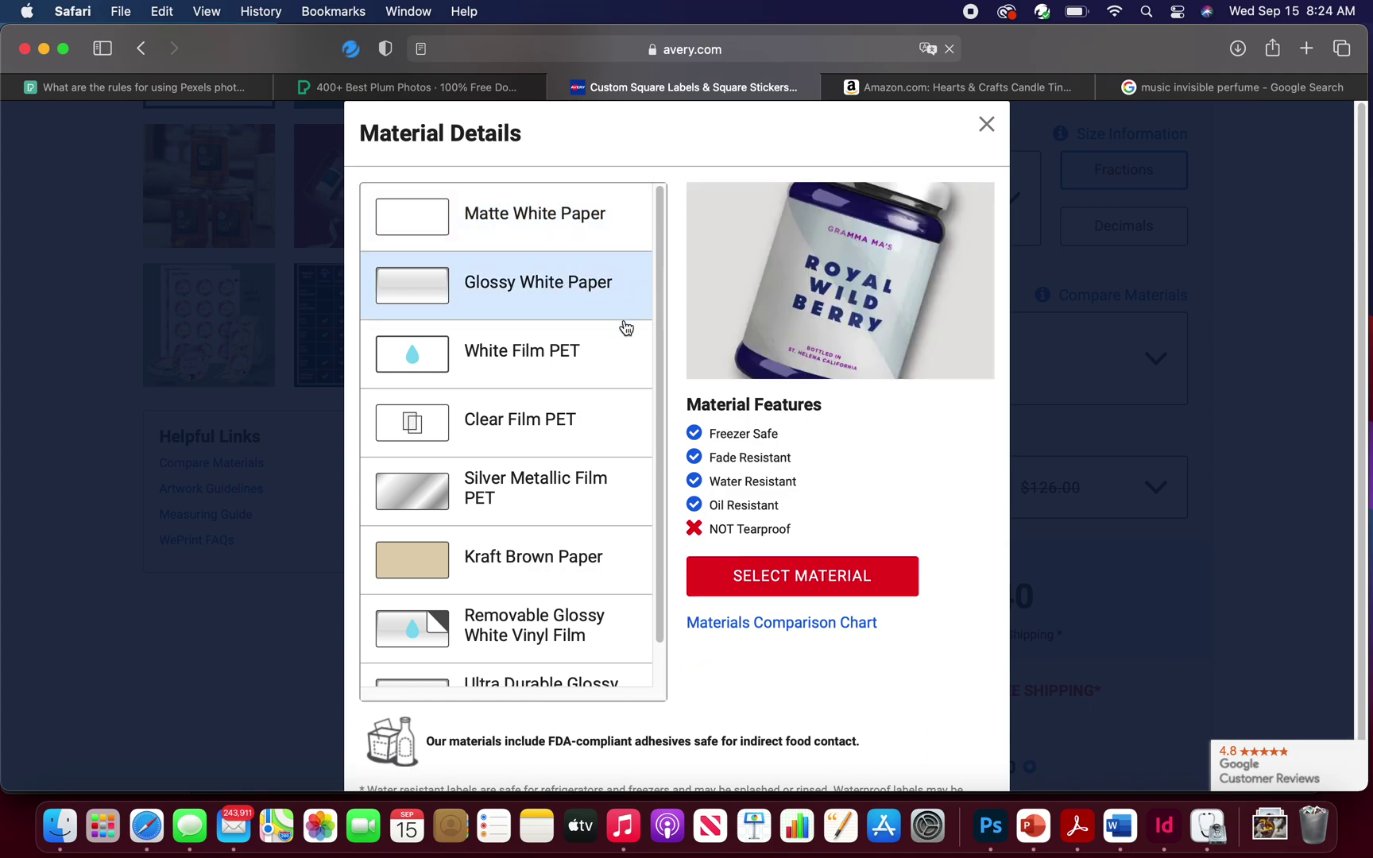
{"action": "left_click_drag", "start_coordinate": [658, 293], "coordinate": [655, 322]}
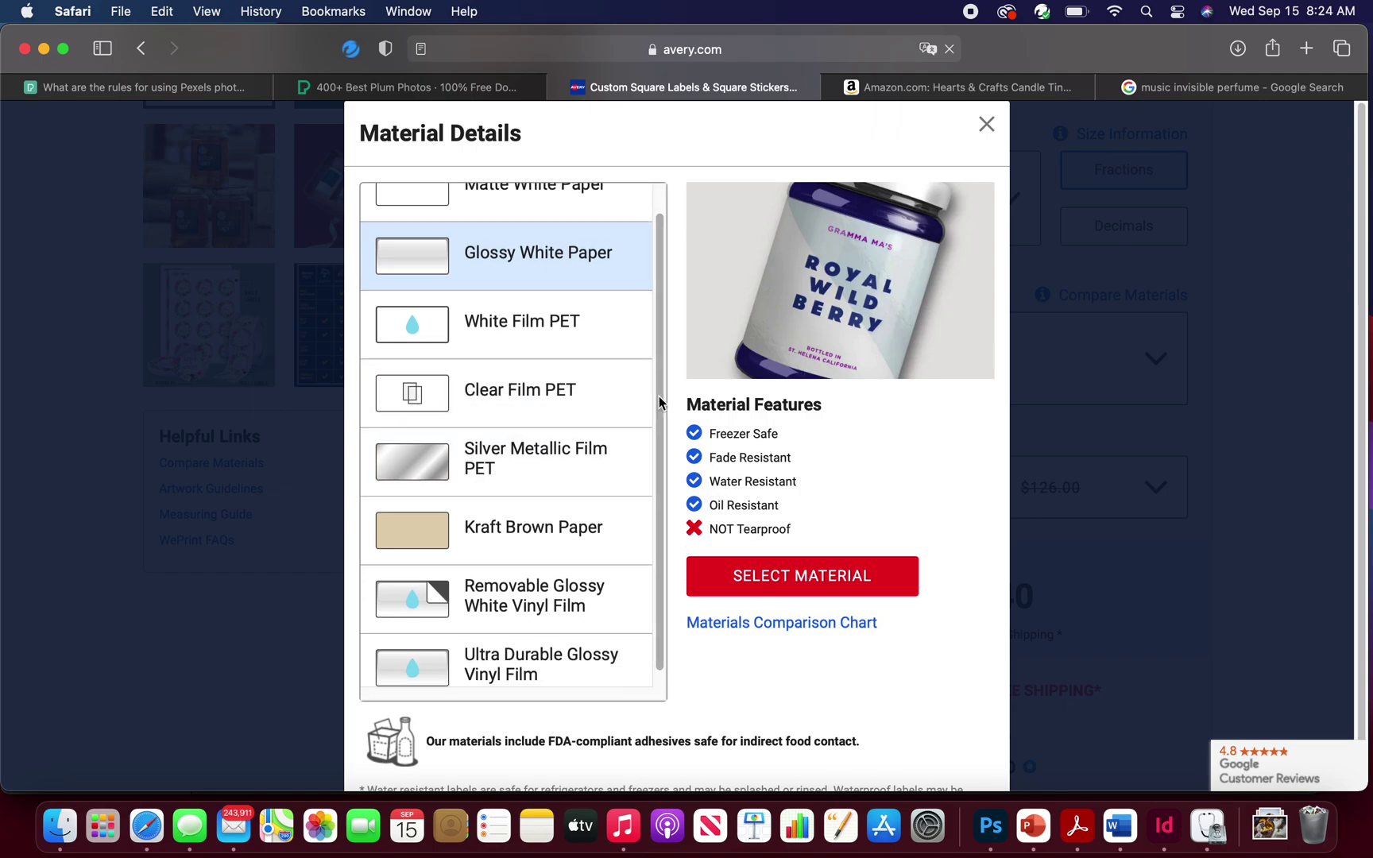
{"action": "scroll", "coordinate": [664, 390], "scroll_direction": "down", "scroll_amount": 1}
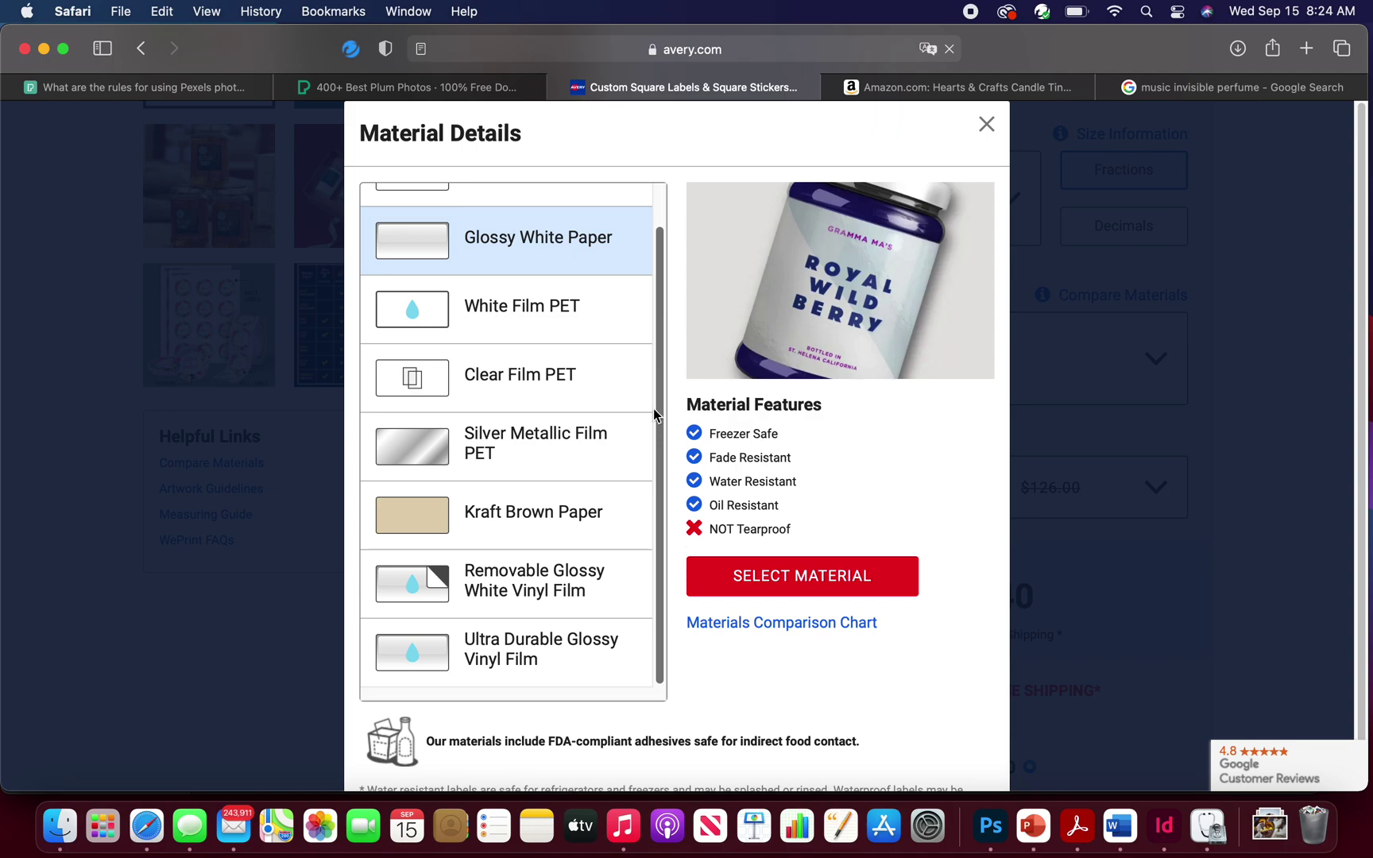
{"action": "scroll", "coordinate": [653, 413], "scroll_direction": "up", "scroll_amount": 3}
{"action": "left_click", "coordinate": [987, 125]}
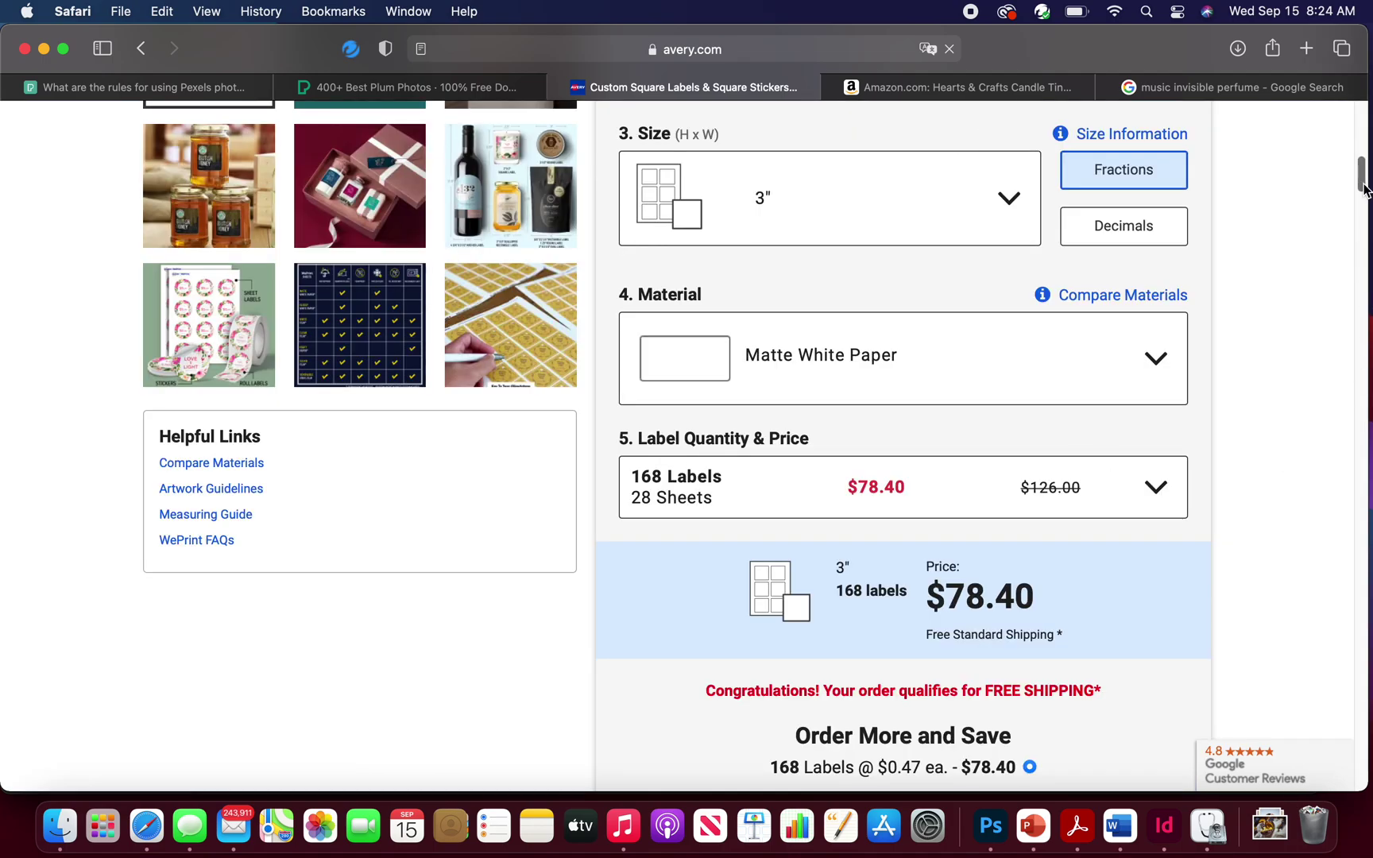
Set the label quantity to 12 labels on 2 sheets
{"action": "scroll", "coordinate": [1364, 184], "scroll_direction": "down", "scroll_amount": 3}
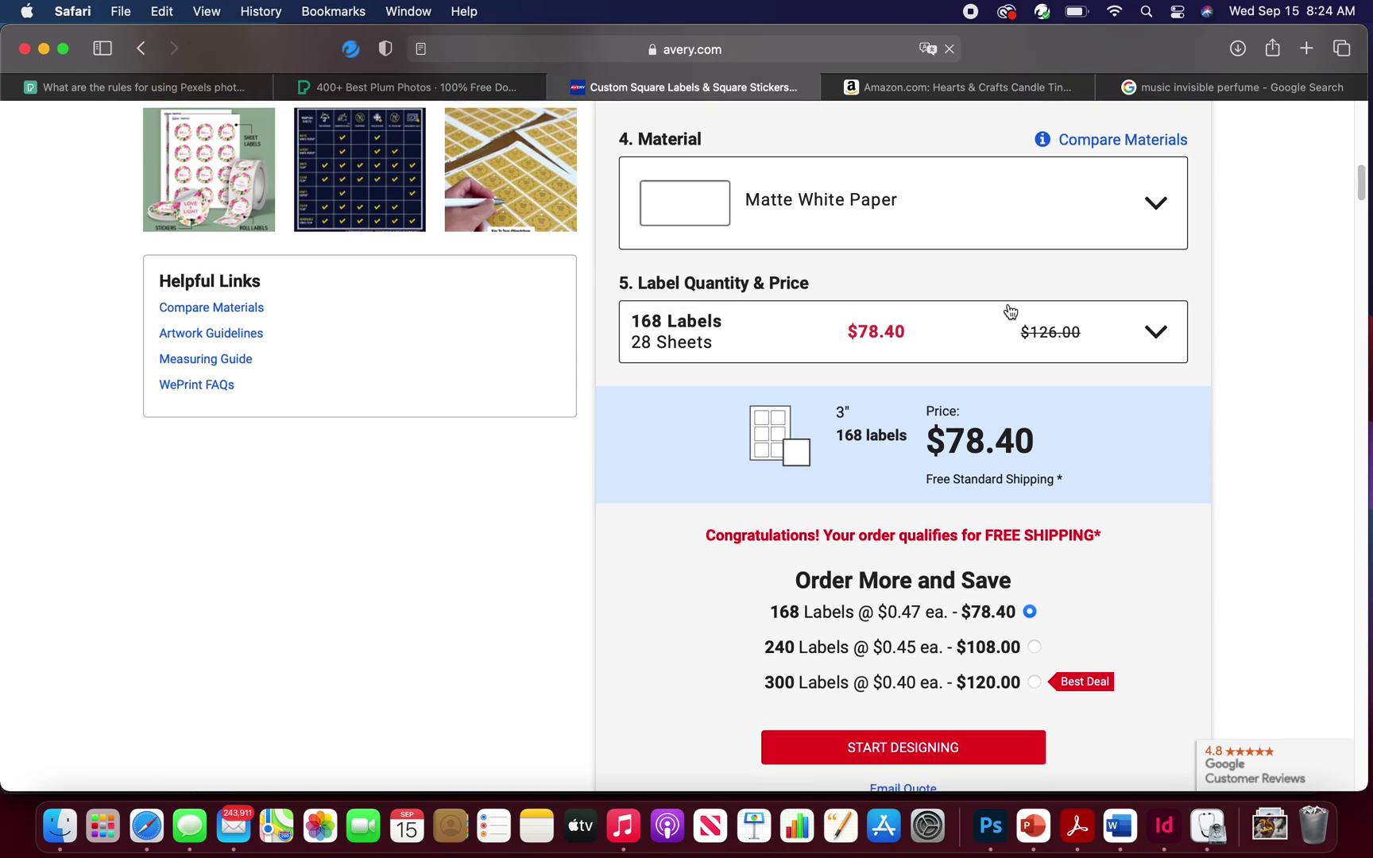
{"action": "left_click", "coordinate": [999, 340]}
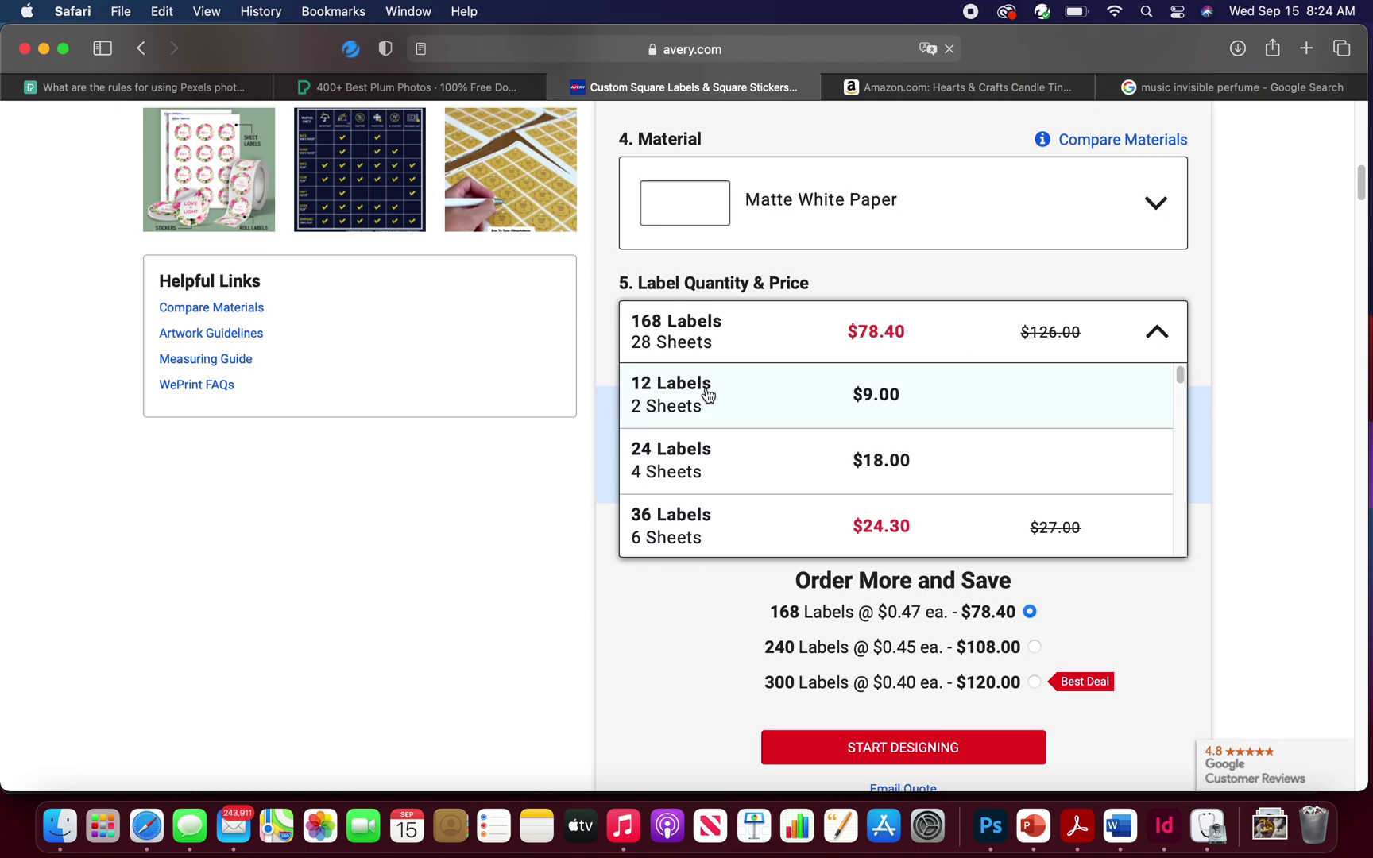
{"action": "mouse_move", "coordinate": [1181, 376]}
{"action": "left_mouse_down"}
{"action": "mouse_move", "coordinate": [1174, 571]}
{"action": "mouse_move", "coordinate": [1168, 351]}
{"action": "left_mouse_up"}
{"action": "left_click", "coordinate": [904, 395]}
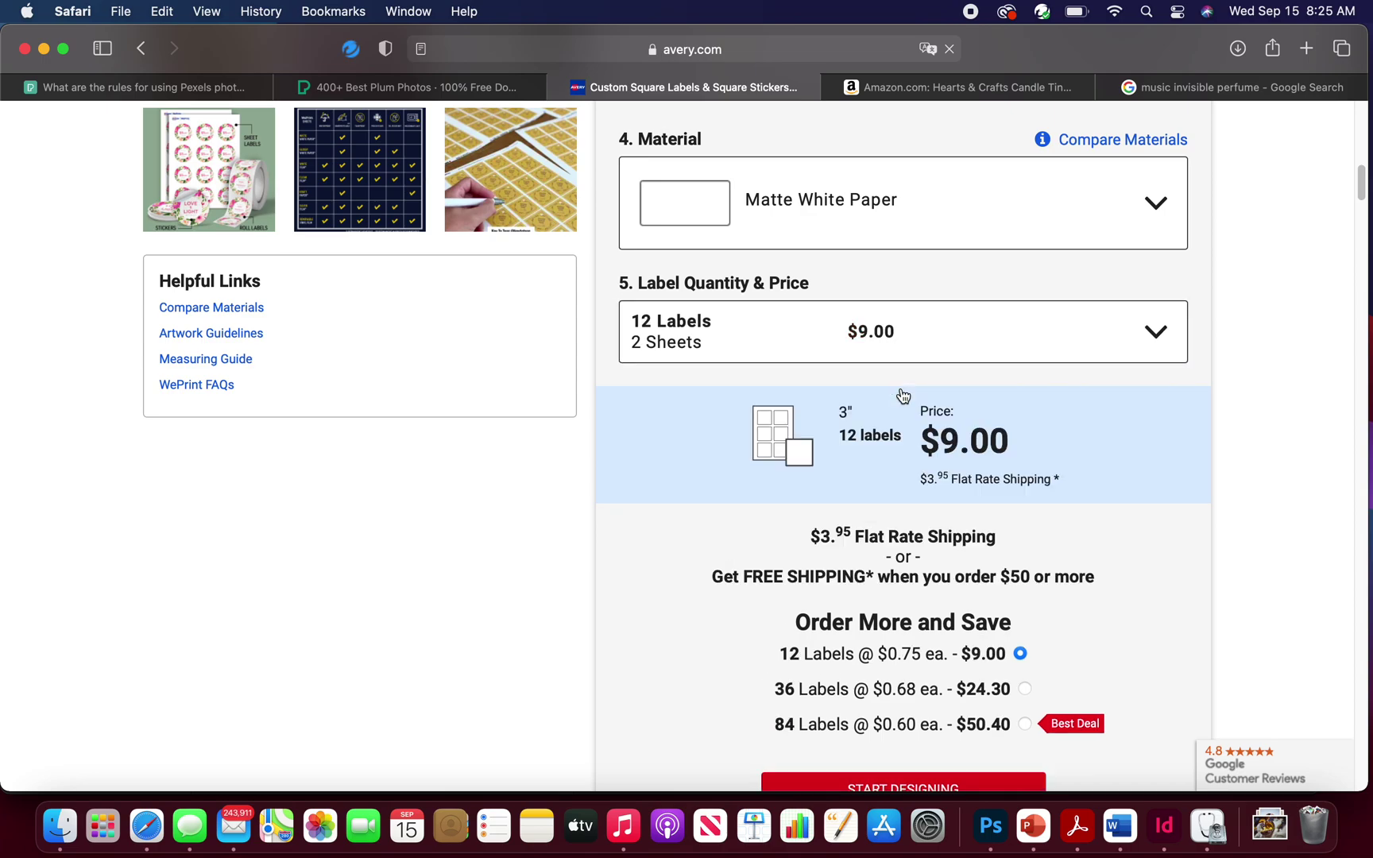
Start designing the labels, choosing to create a design by browsing Avery's ready-made designs
{"action": "left_click_drag", "start_coordinate": [1362, 193], "coordinate": [1366, 208]}
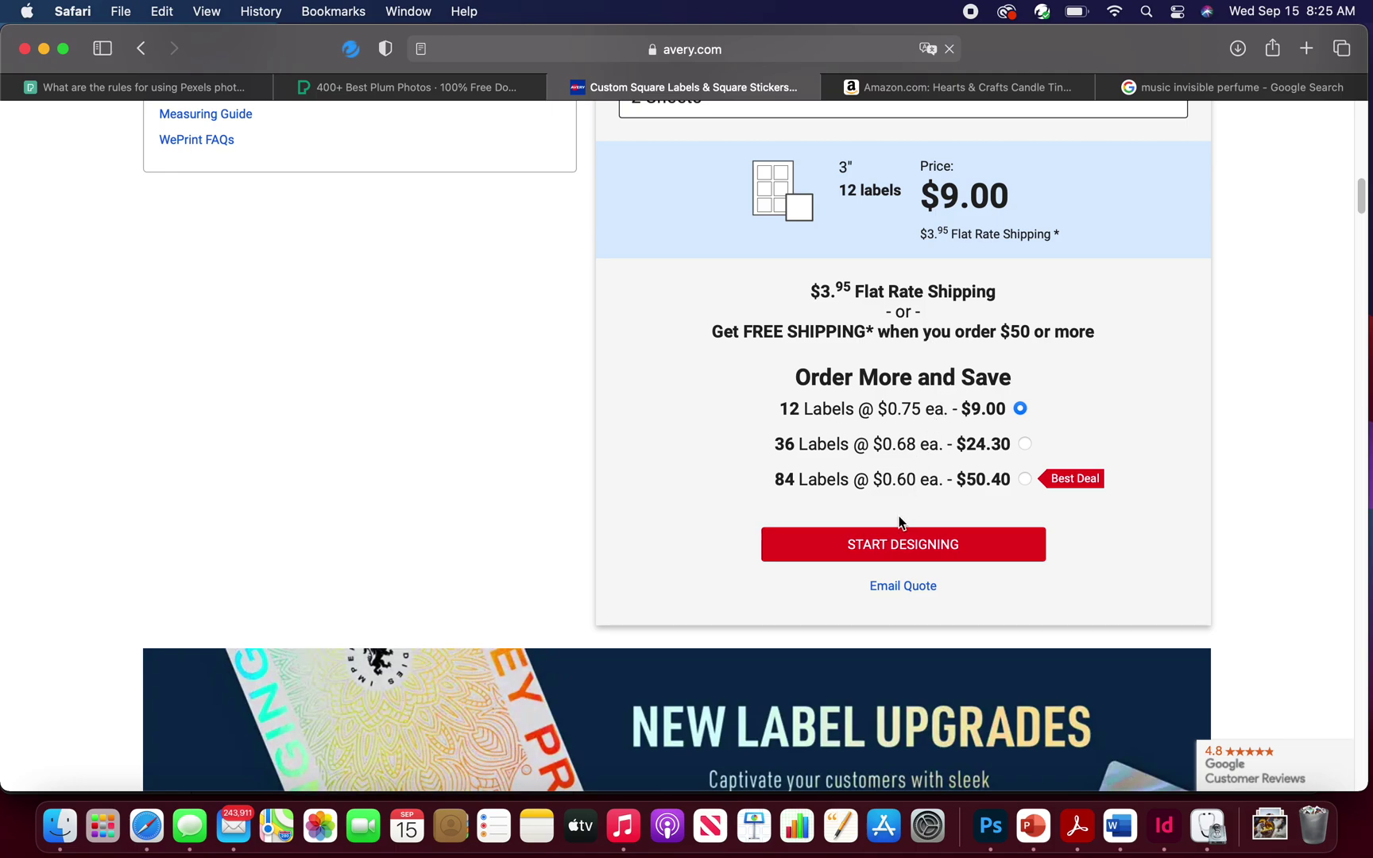
{"action": "left_click", "coordinate": [862, 556]}
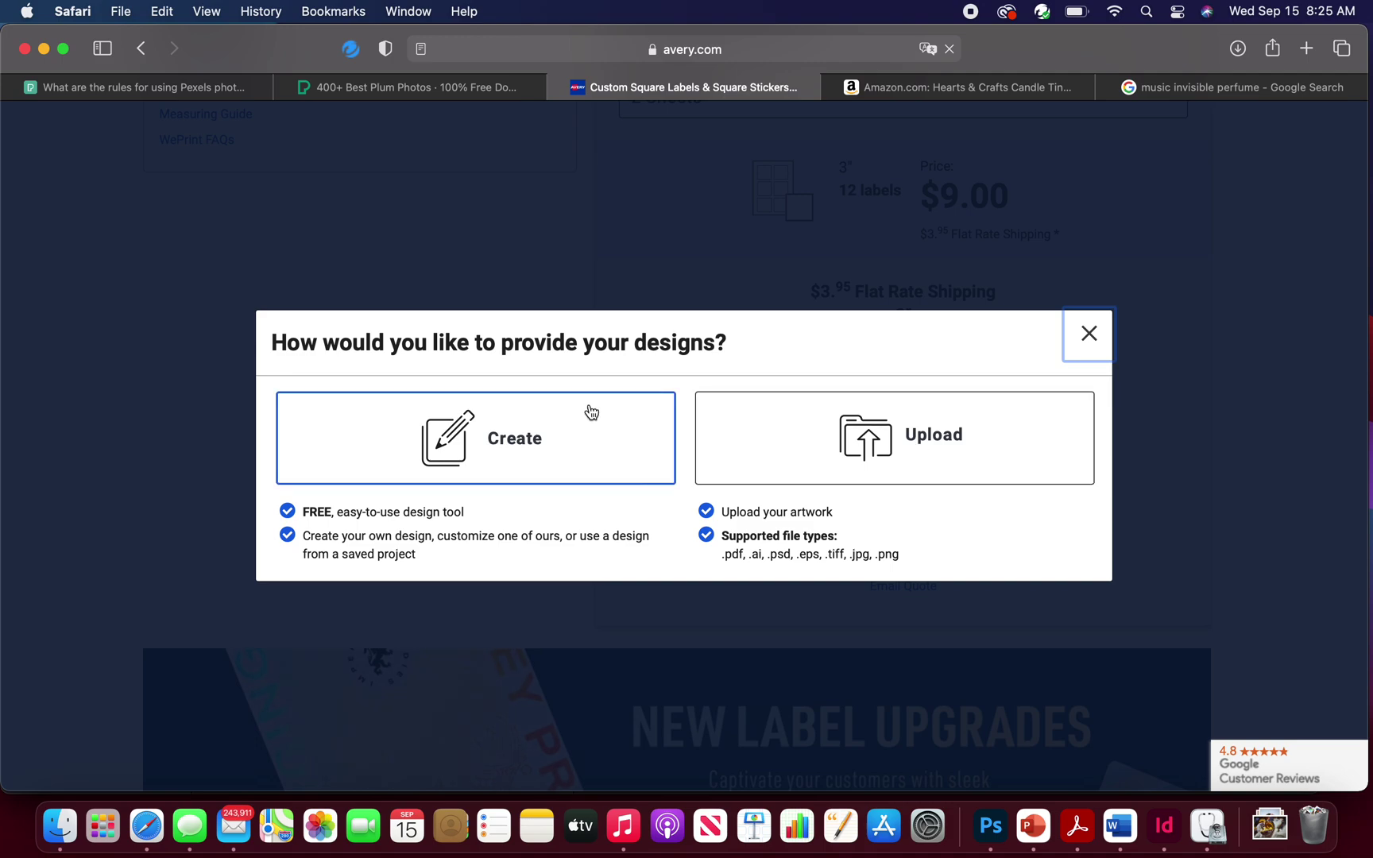
{"action": "left_click", "coordinate": [487, 450]}
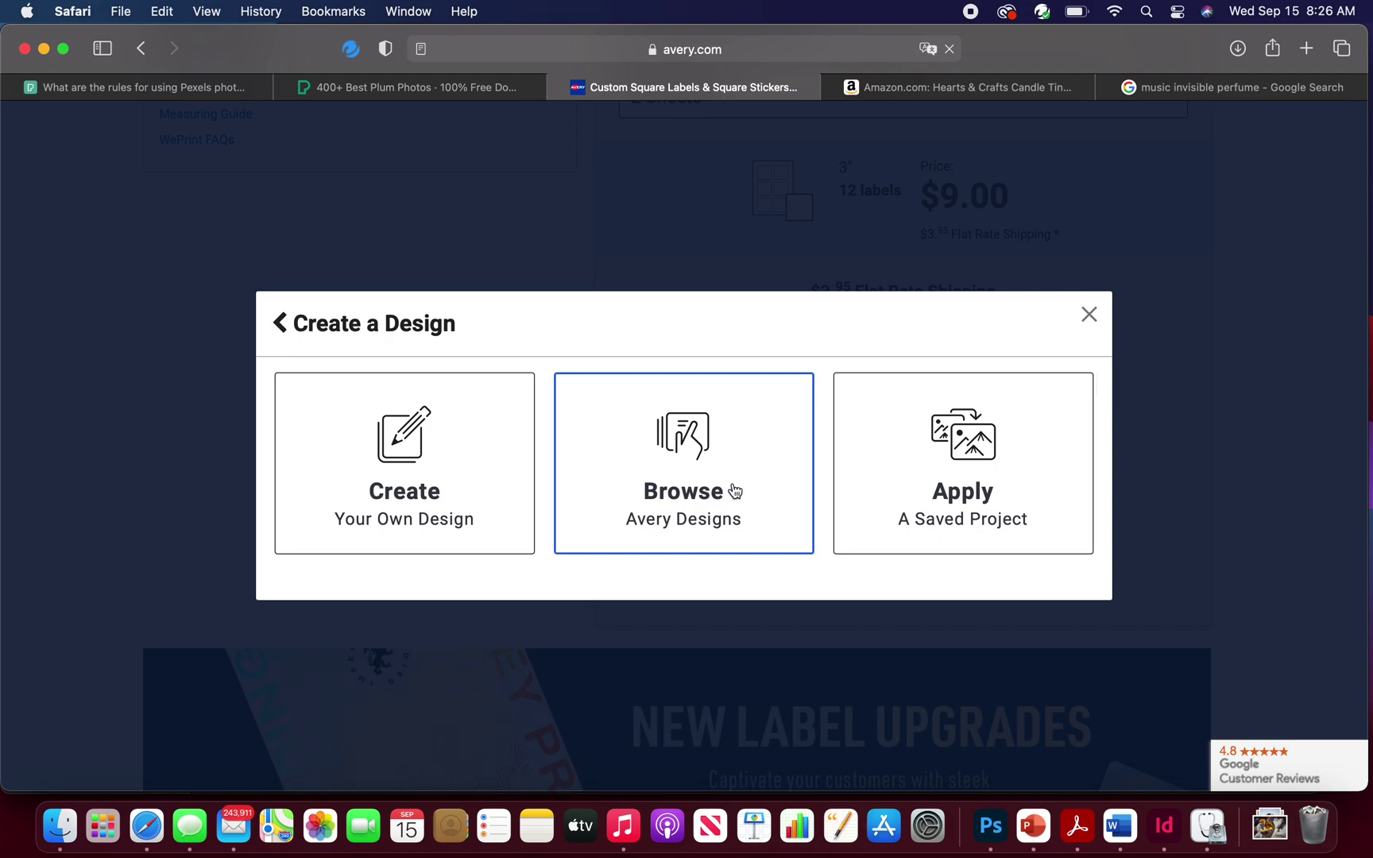
{"action": "left_click", "coordinate": [720, 505]}
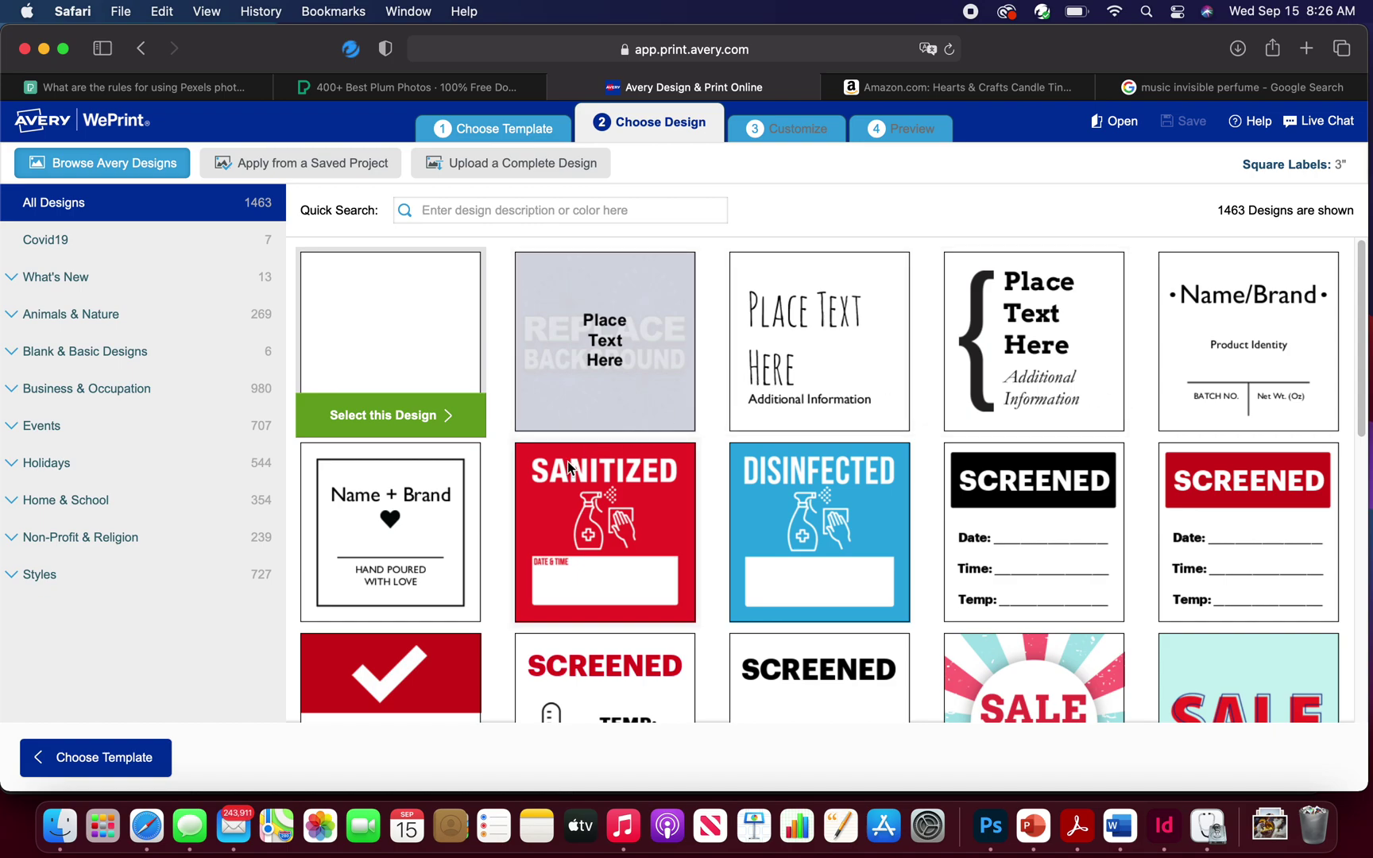
Browse the label designs, including the Beauty & Health category under Business & Occupation, and return to All Designs
{"action": "scroll", "coordinate": [635, 537], "scroll_direction": "down", "scroll_amount": 5}
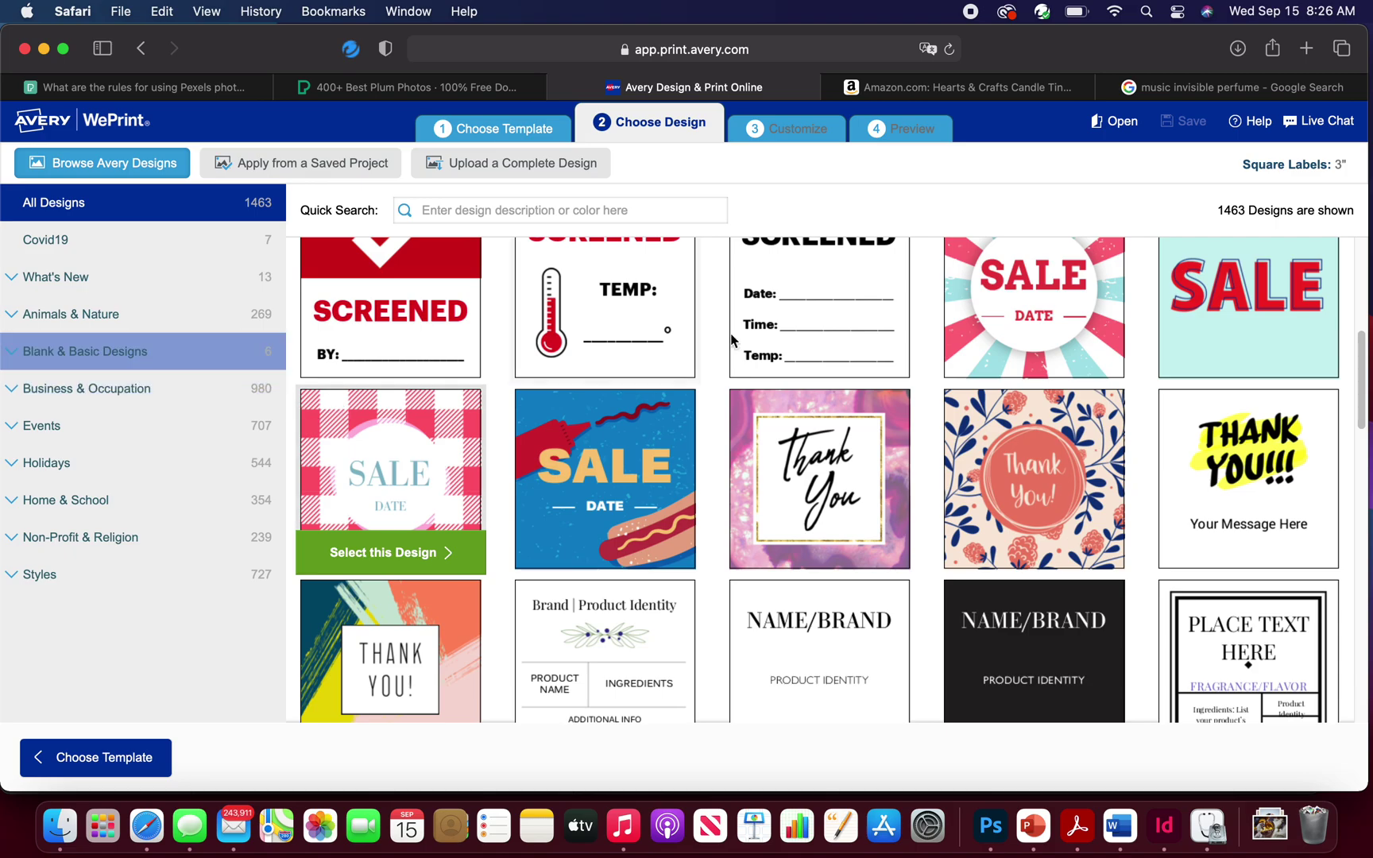
{"action": "left_click", "coordinate": [125, 393]}
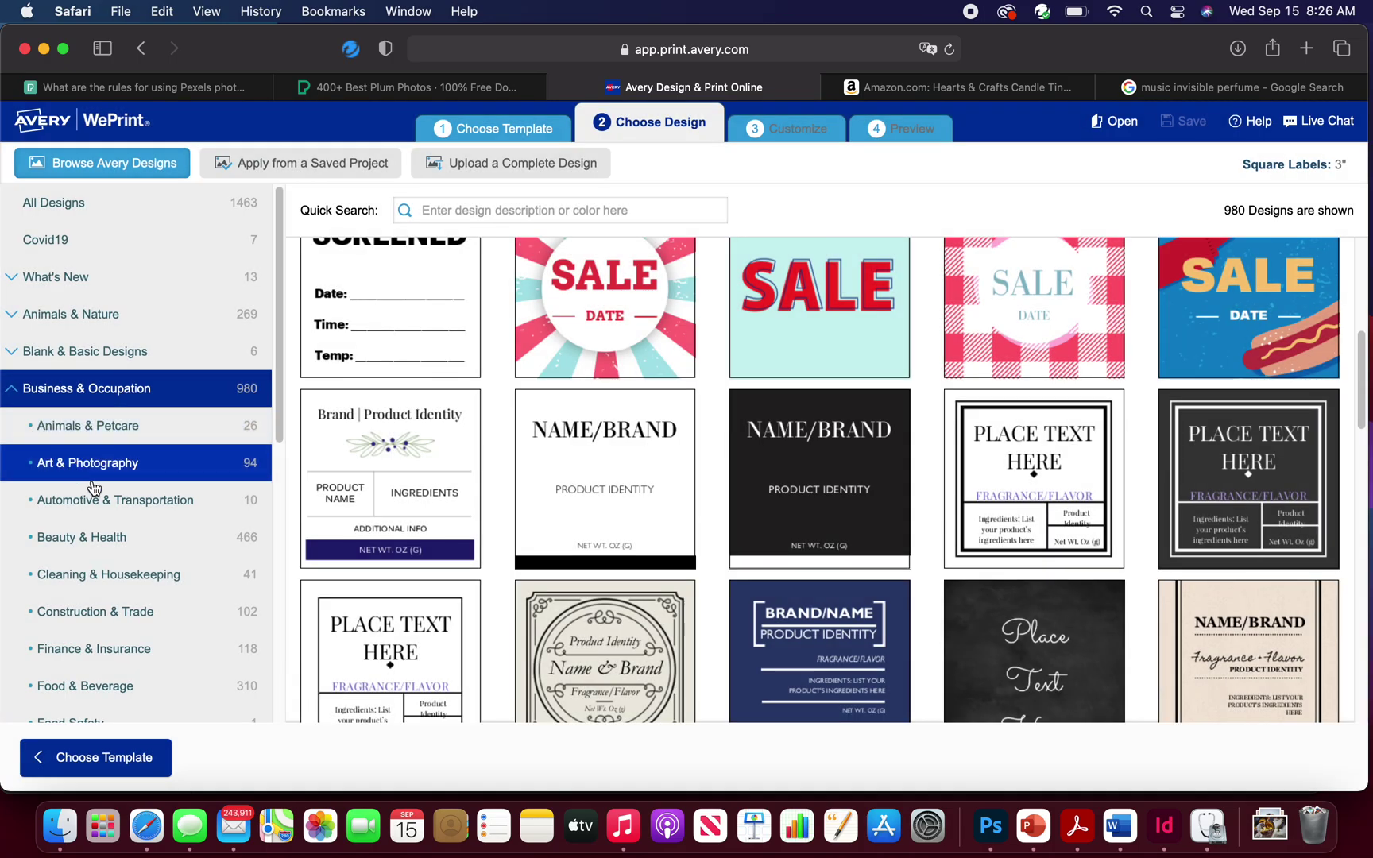
{"action": "left_click", "coordinate": [113, 539]}
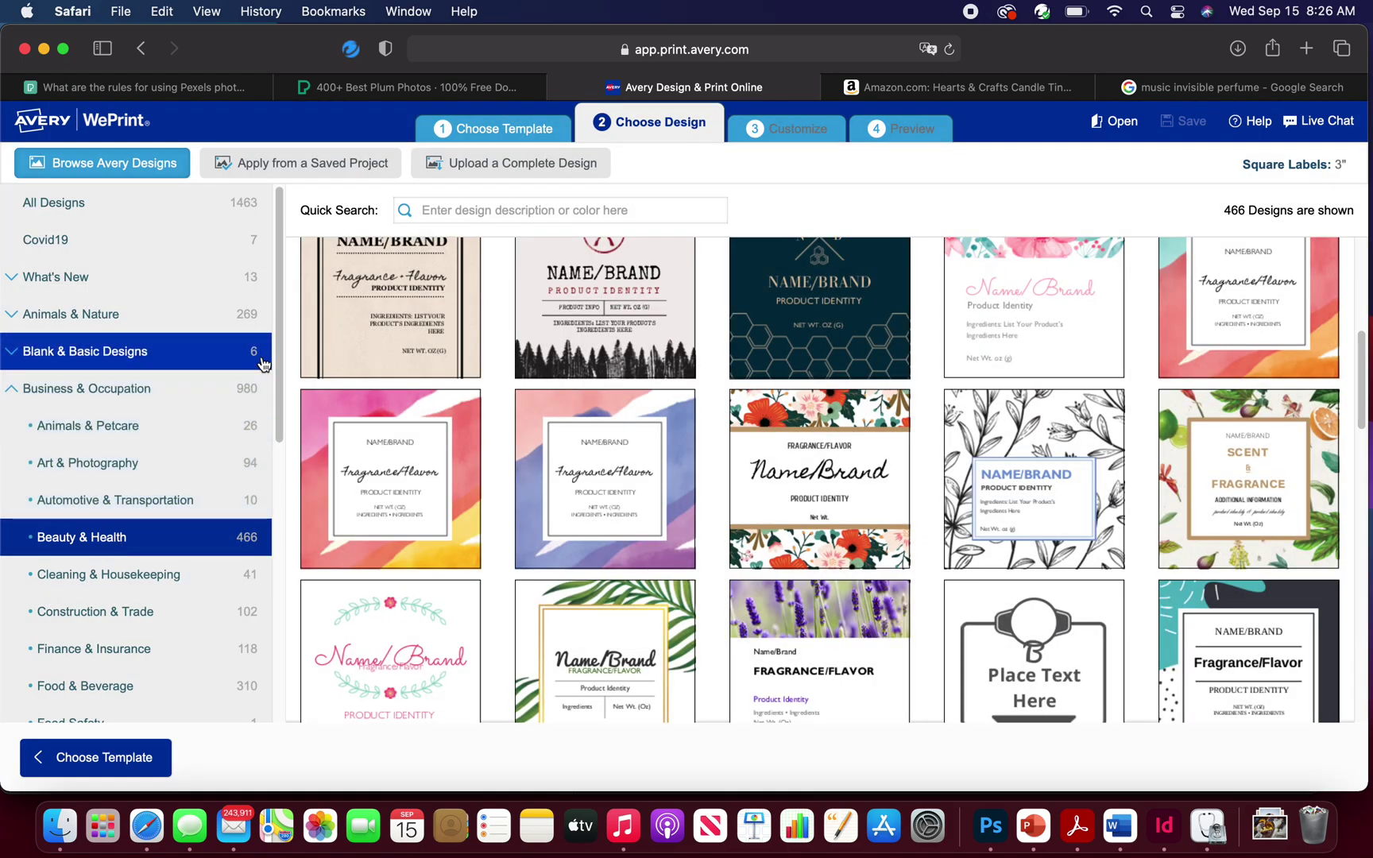
{"action": "mouse_move", "coordinate": [278, 362]}
{"action": "left_mouse_down"}
{"action": "mouse_move", "coordinate": [266, 492]}
{"action": "mouse_move", "coordinate": [295, 350]}
{"action": "left_mouse_up"}
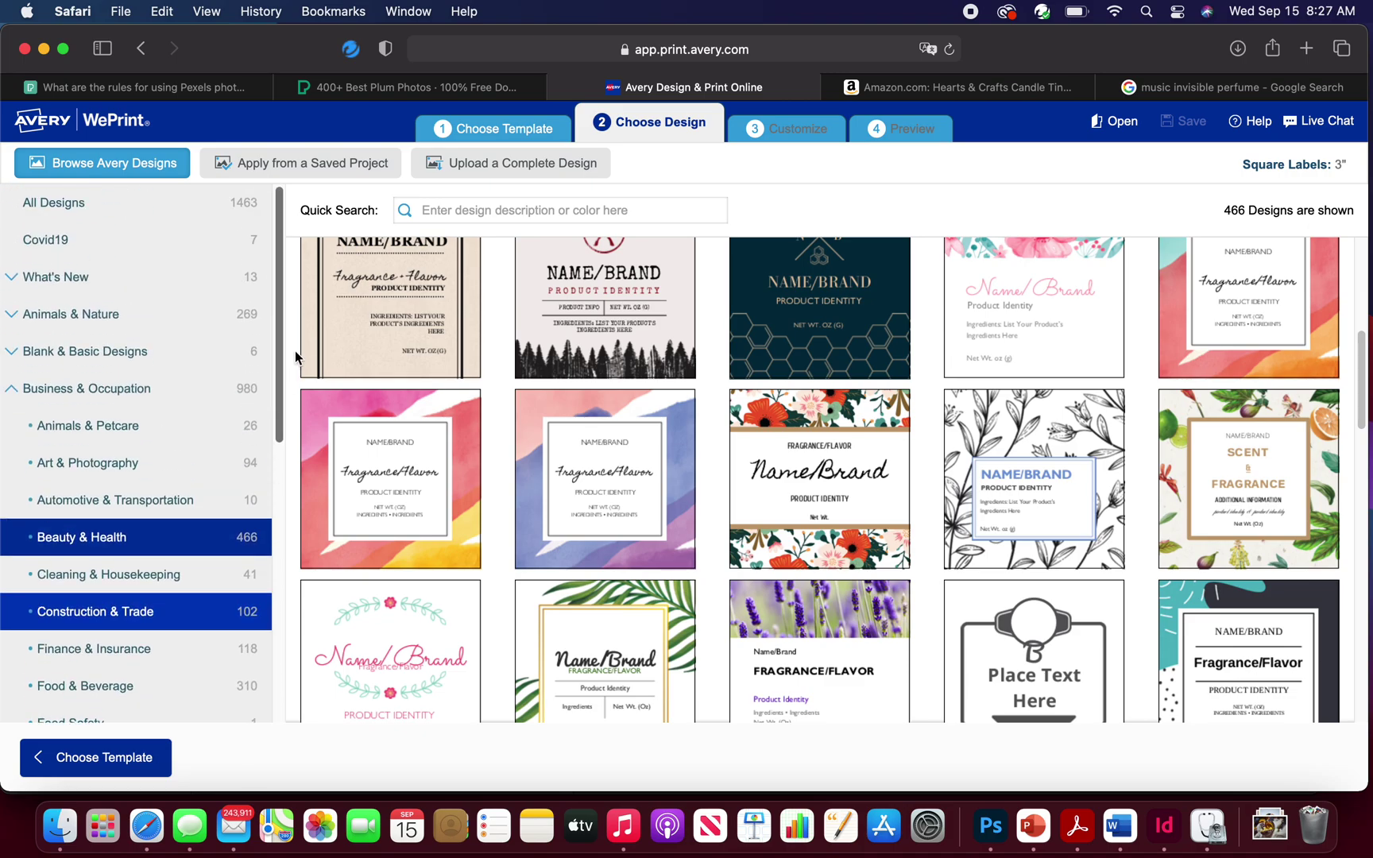
{"action": "left_click", "coordinate": [151, 210]}
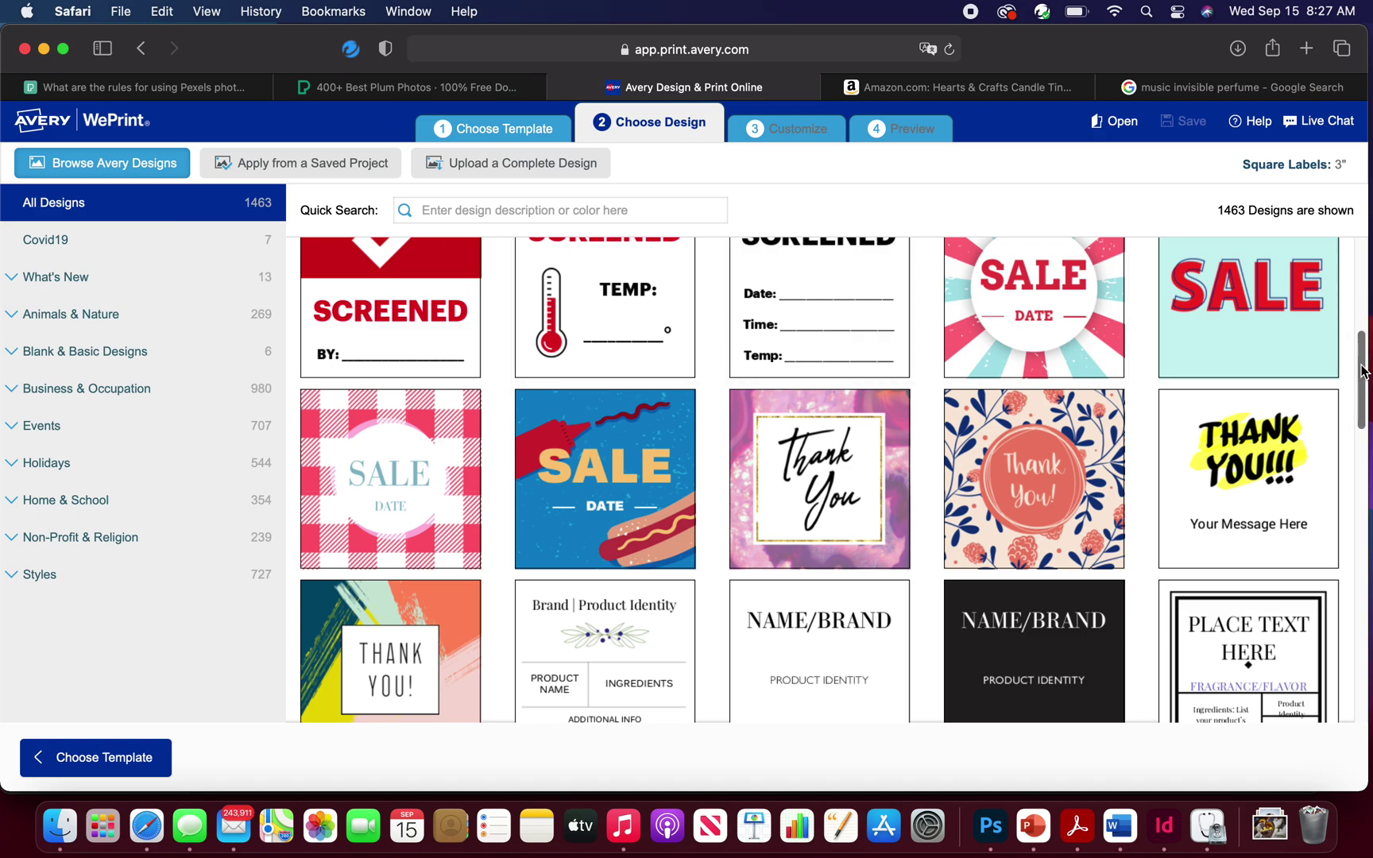
Select the plain white Name/Brand design with batch number and net weight fields and open it for customizing
{"action": "left_click_drag", "start_coordinate": [1361, 372], "coordinate": [1369, 498]}
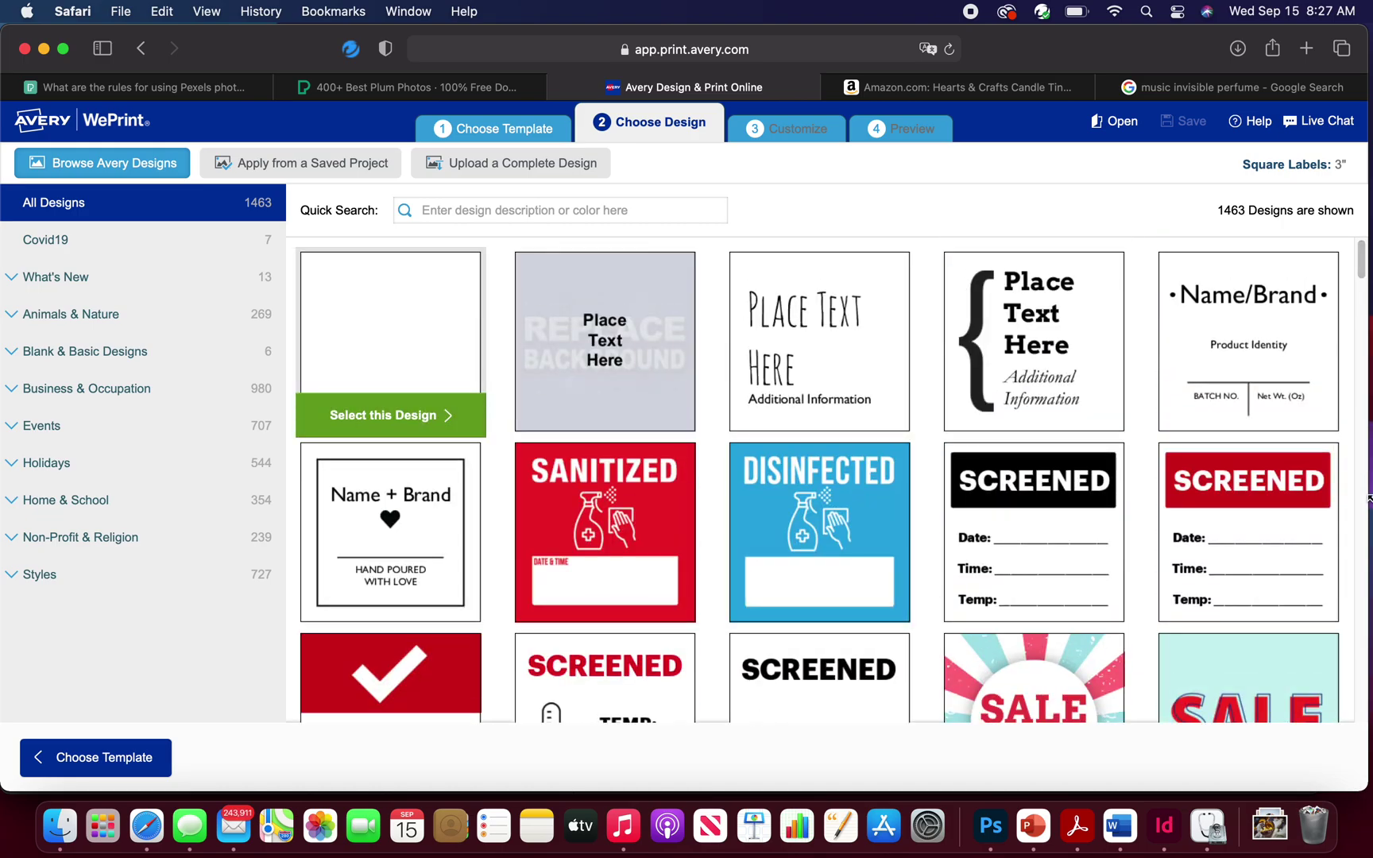
{"action": "left_click", "coordinate": [1223, 343]}
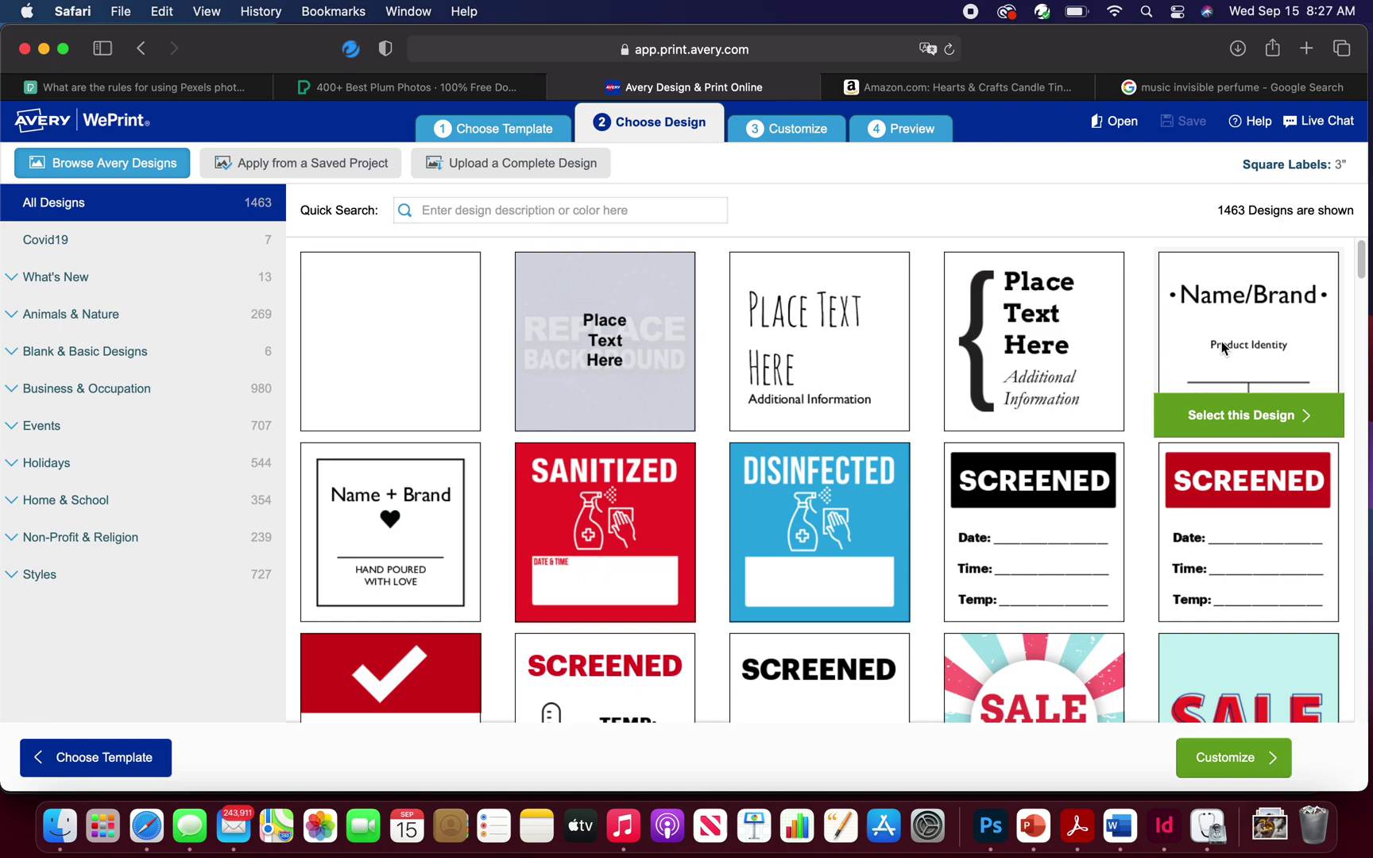
{"action": "left_click", "coordinate": [1198, 418]}
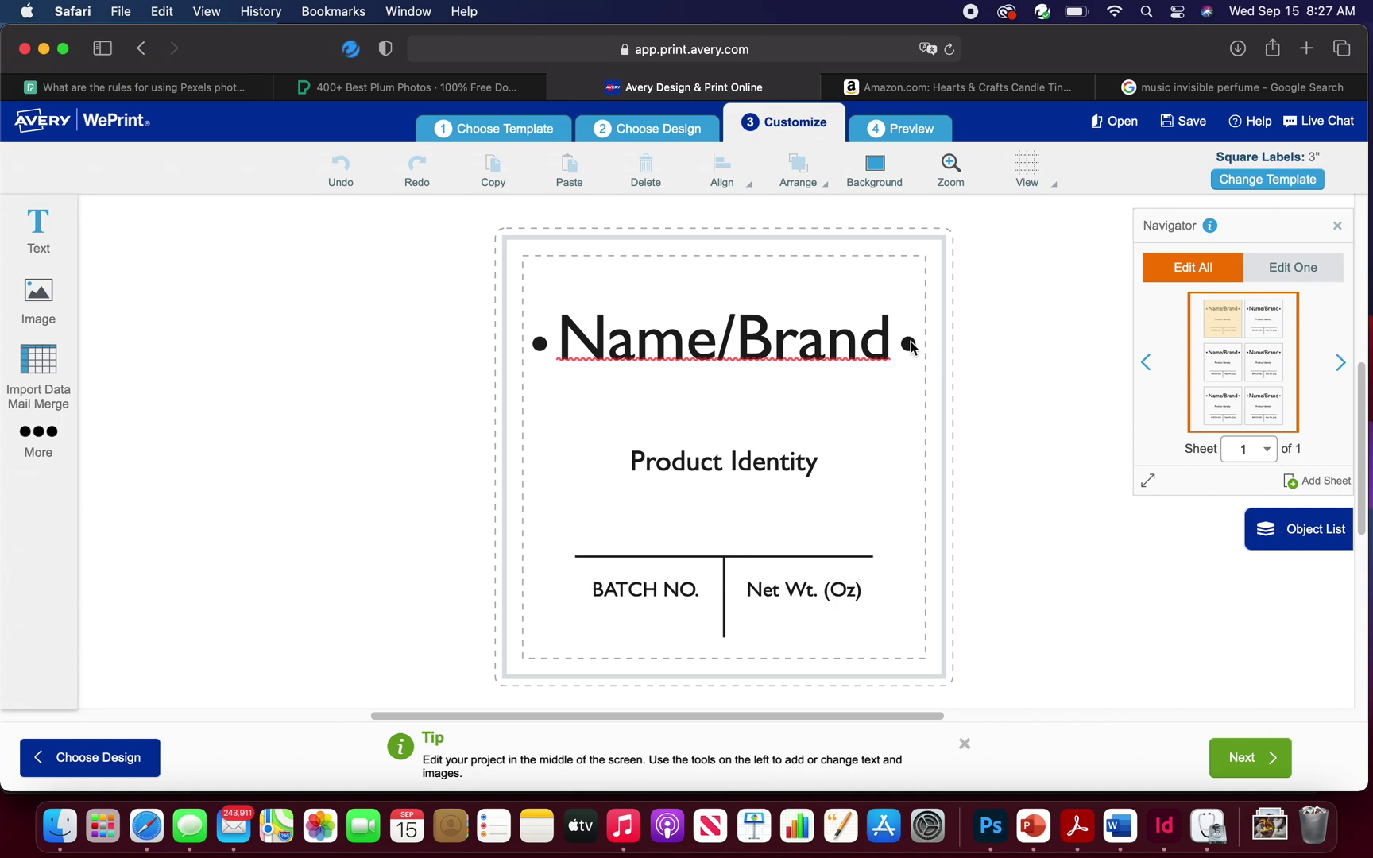
Delete the two black dots on either side of the Name/Brand heading and dismiss the tip
{"action": "left_click", "coordinate": [909, 343]}
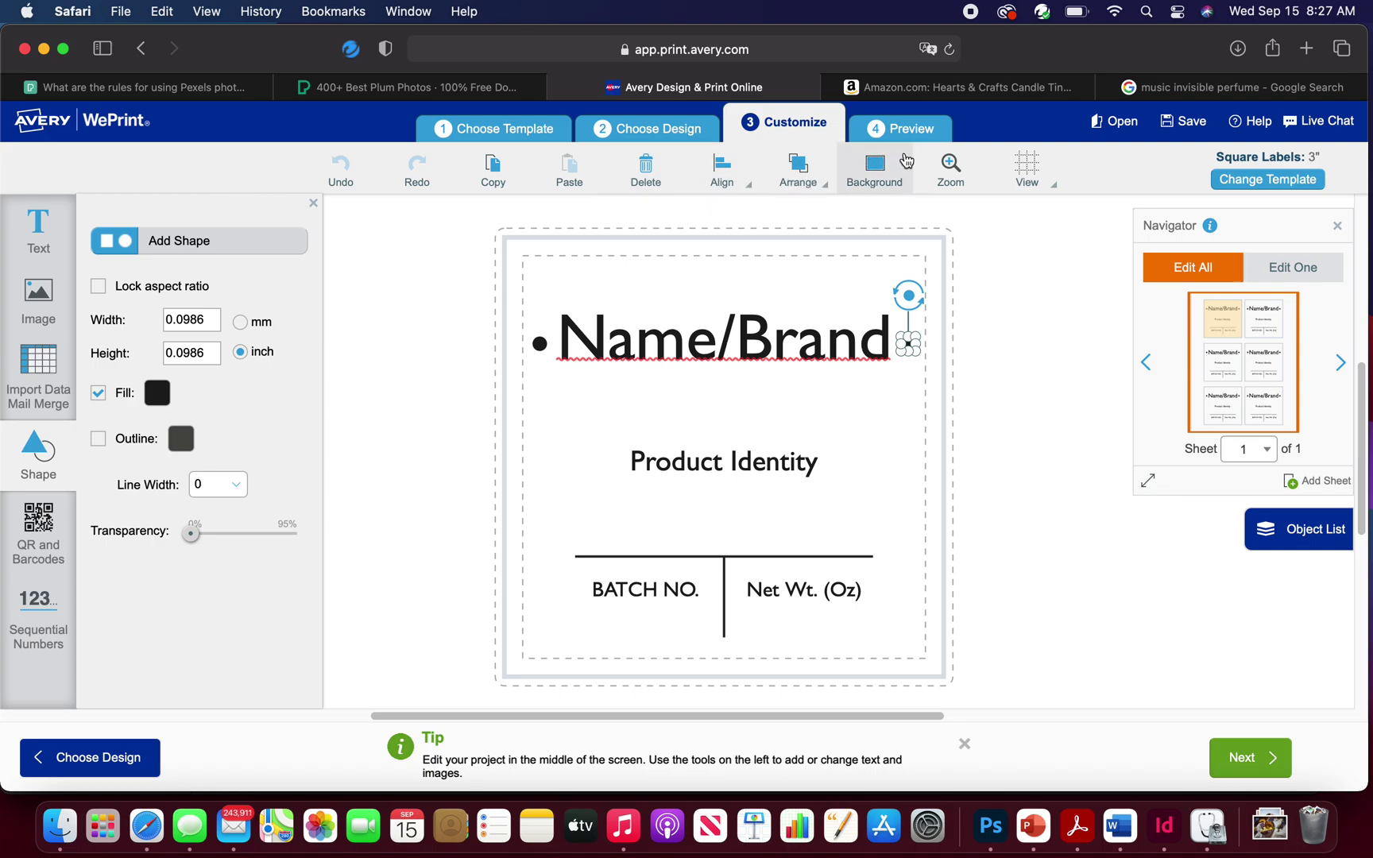
{"action": "left_click", "coordinate": [646, 176]}
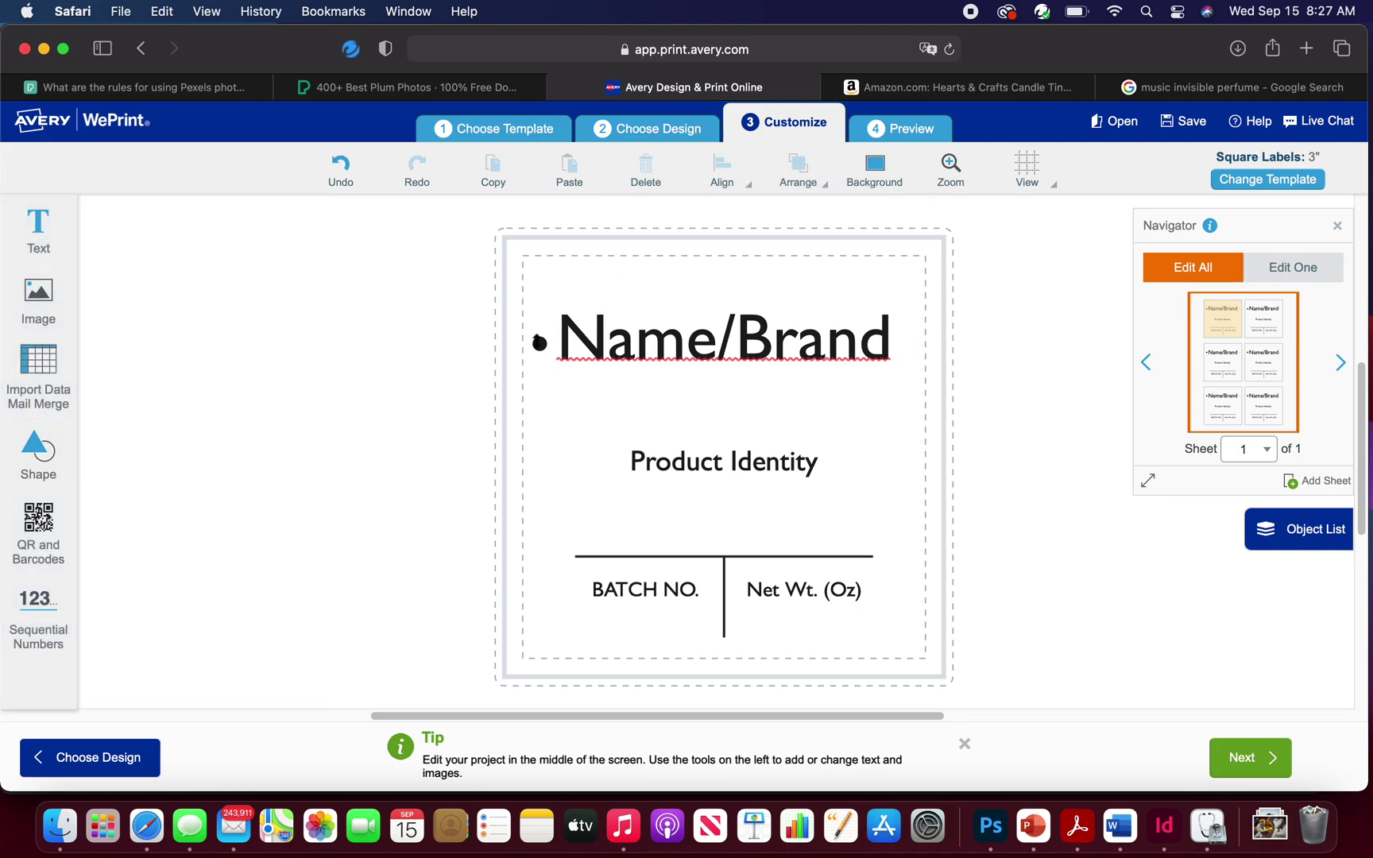
{"action": "left_click", "coordinate": [540, 343]}
{"action": "left_click", "coordinate": [635, 180]}
{"action": "left_click", "coordinate": [966, 749]}
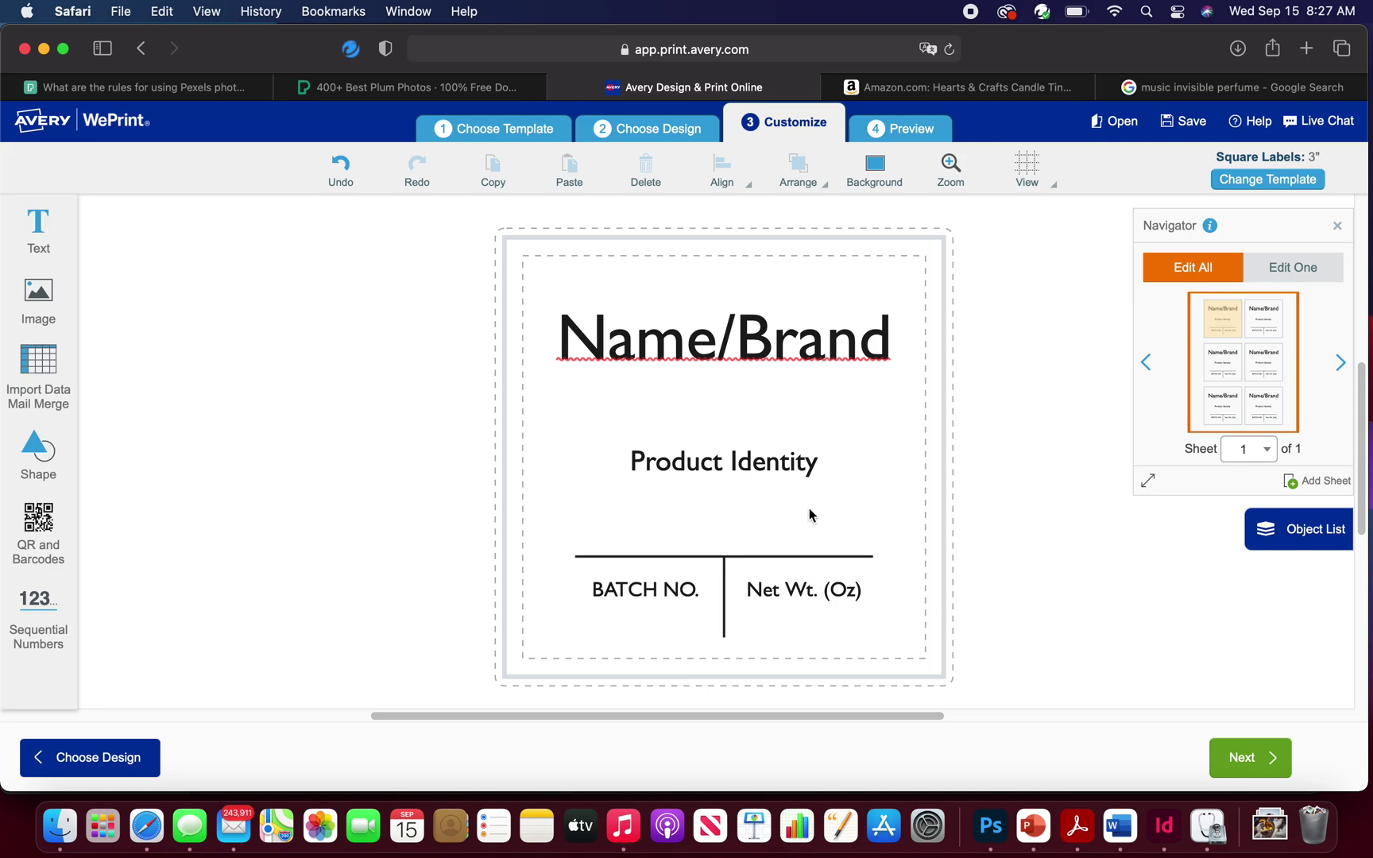
{"action": "left_click", "coordinate": [873, 338]}
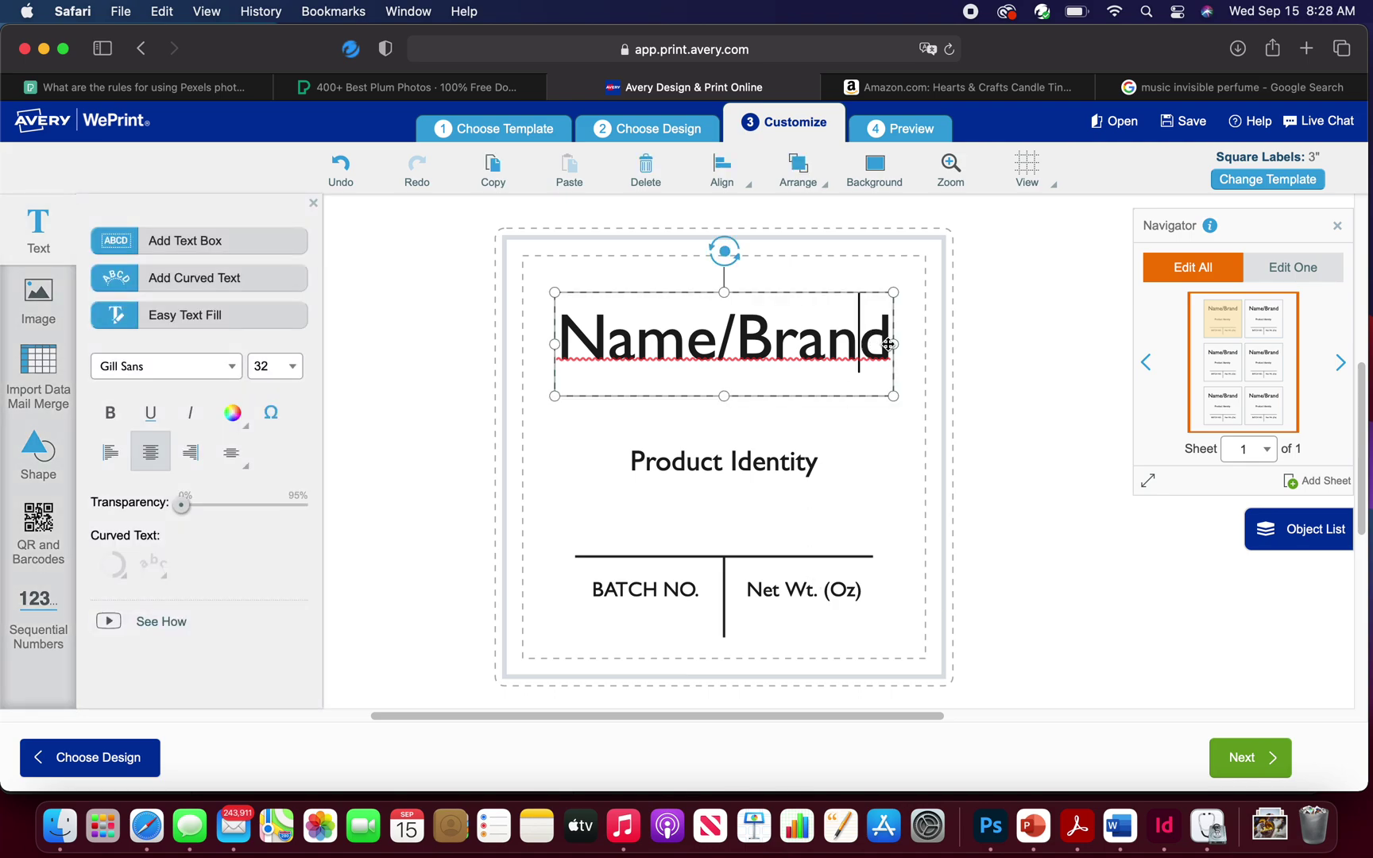
{"action": "left_click_drag", "start_coordinate": [870, 344], "coordinate": [791, 349]}
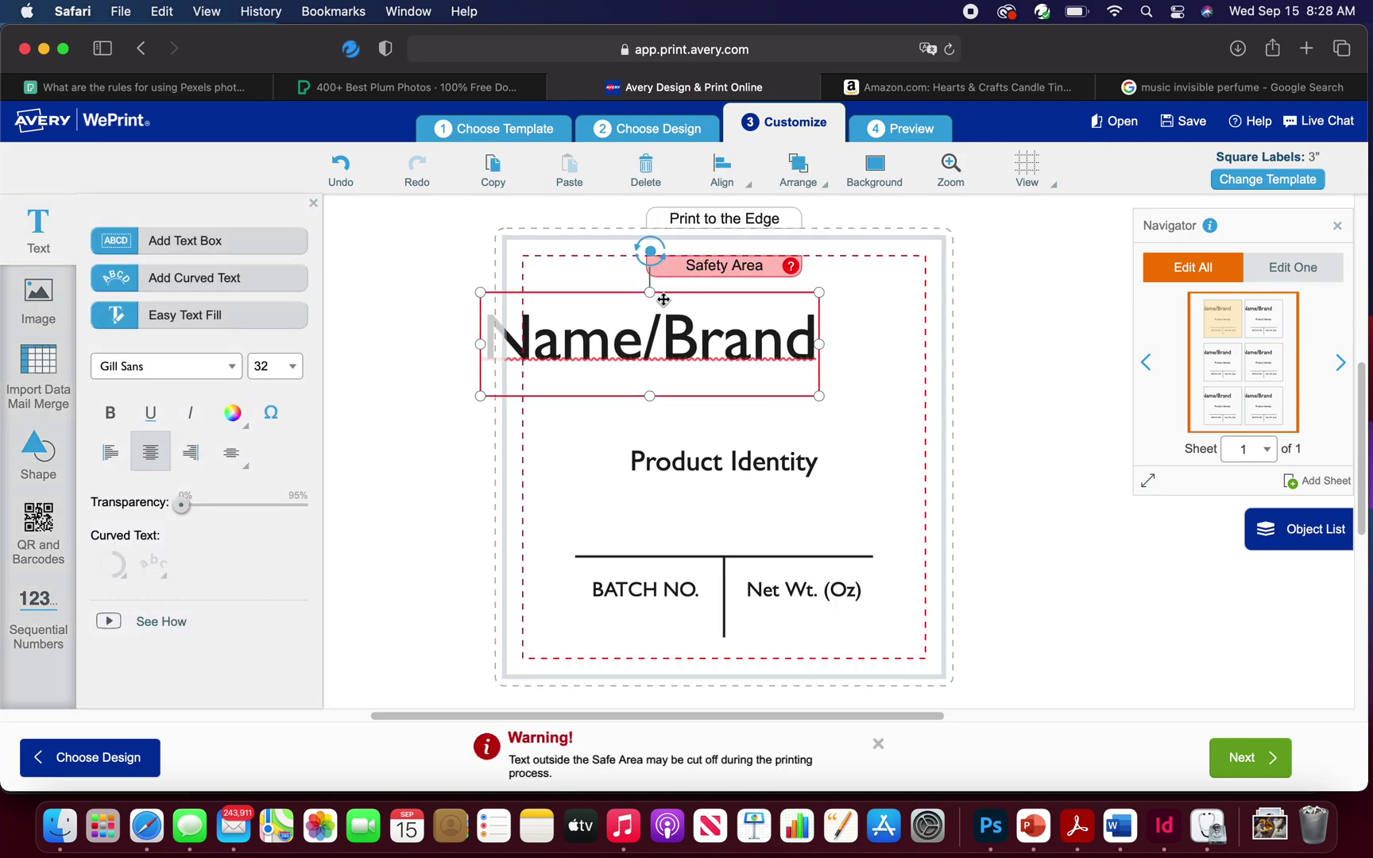
{"action": "left_click", "coordinate": [349, 173]}
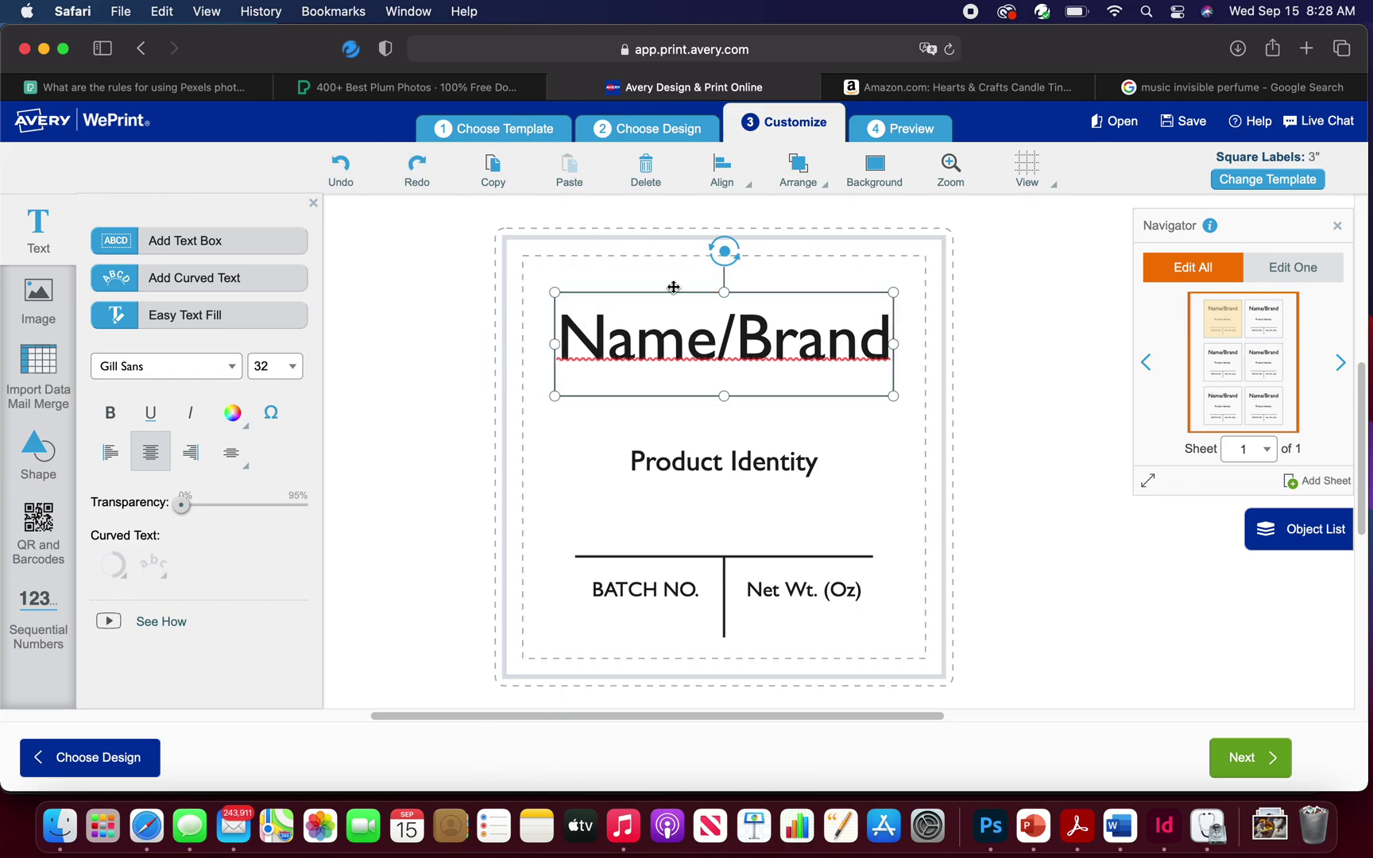
Try to erase the Name/Brand heading text directly on the label
{"action": "left_click", "coordinate": [635, 333]}
{"action": "left_click", "coordinate": [562, 329]}
{"action": "left_click", "coordinate": [867, 325]}
{"action": "key", "text": "BackSpace"}
{"action": "key", "text": "BackSpace"}
{"action": "key", "text": "BackSpace"}
{"action": "key", "text": "BackSpace"}
{"action": "key", "text": "BackSpace"}
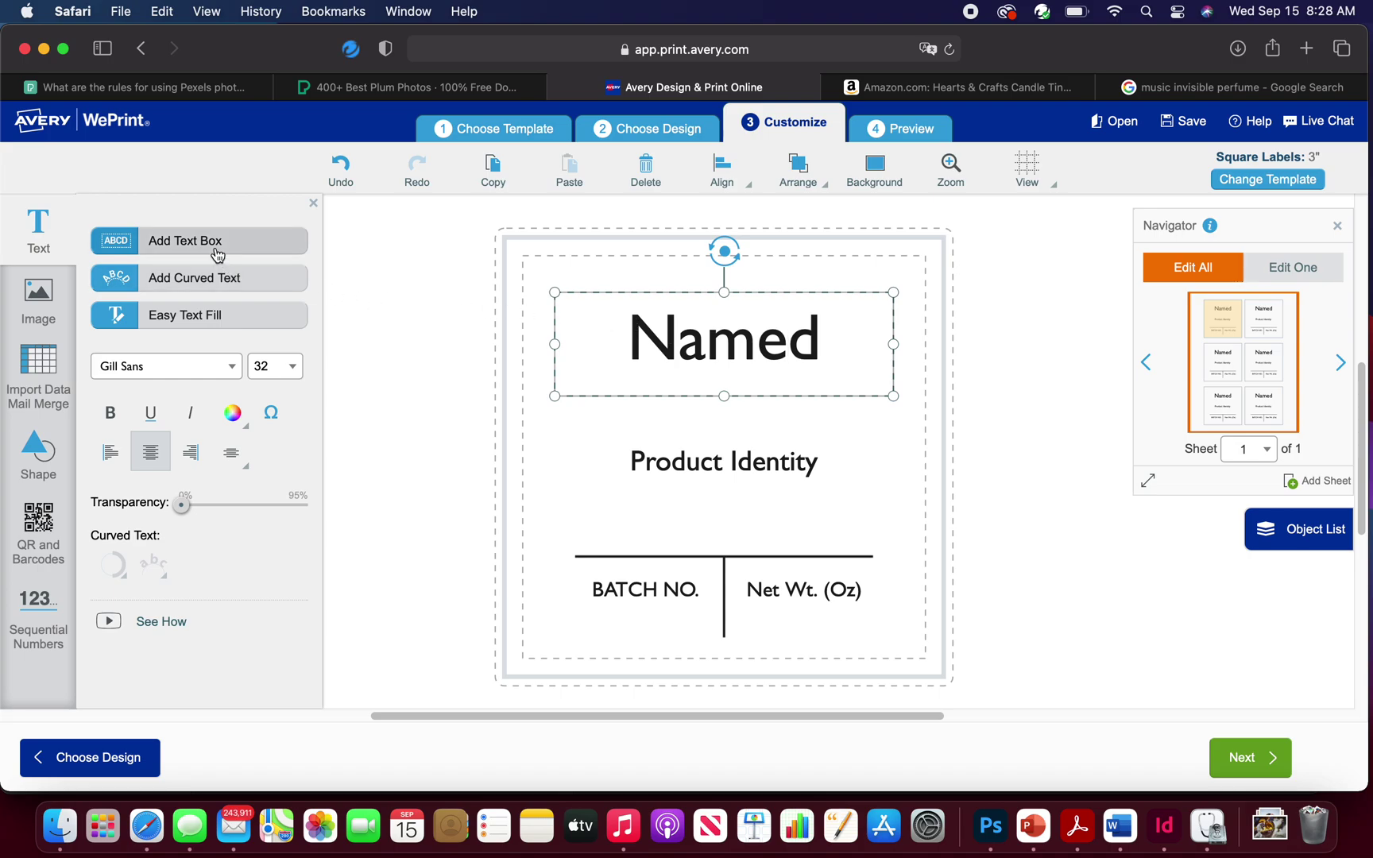
Use Easy Text Fill to replace the label's heading with "Lilly King Fragrances"
{"action": "left_click", "coordinate": [185, 329]}
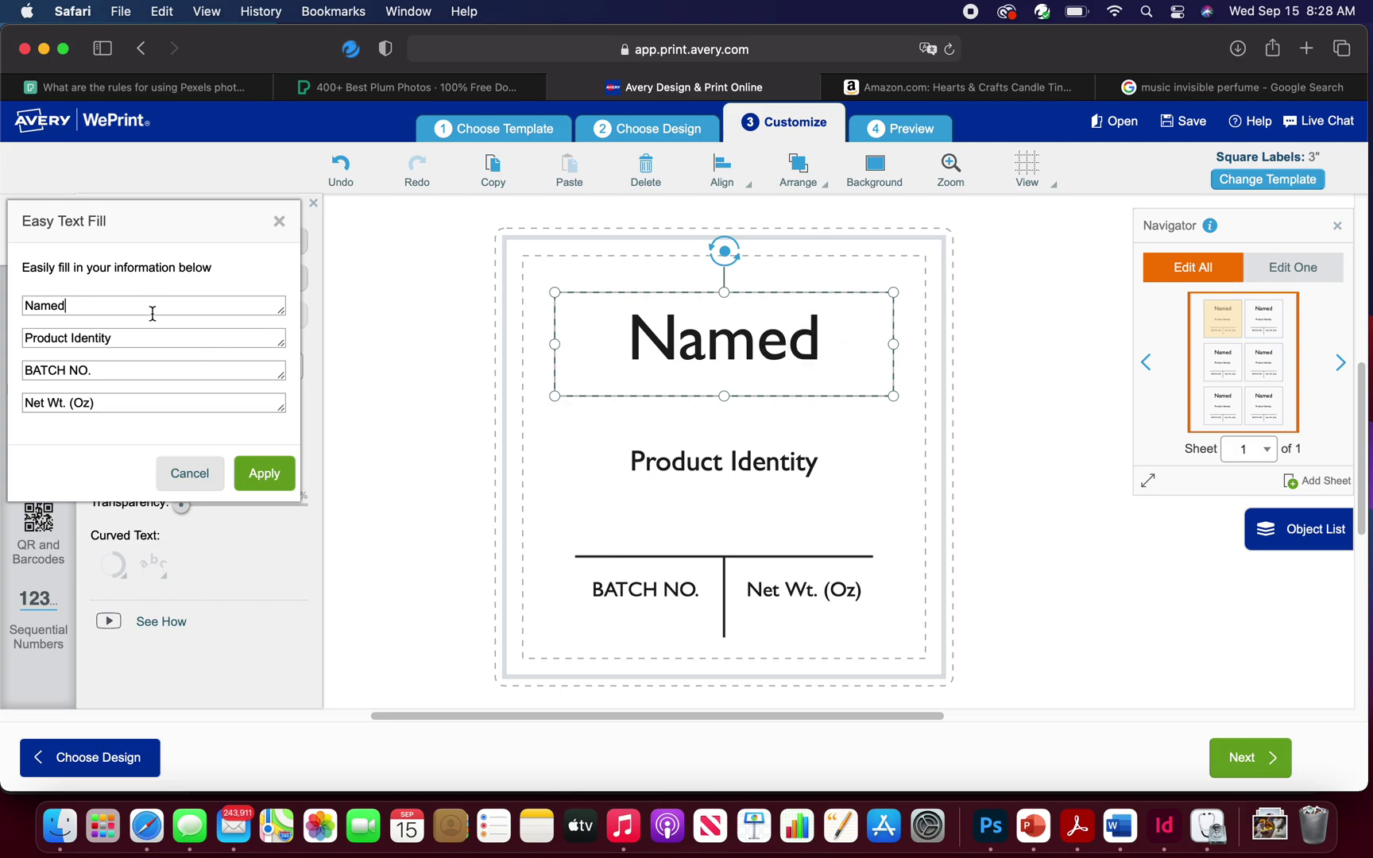
{"action": "left_click_drag", "start_coordinate": [63, 305], "coordinate": [18, 302]}
{"action": "type", "text": "Lillie"}
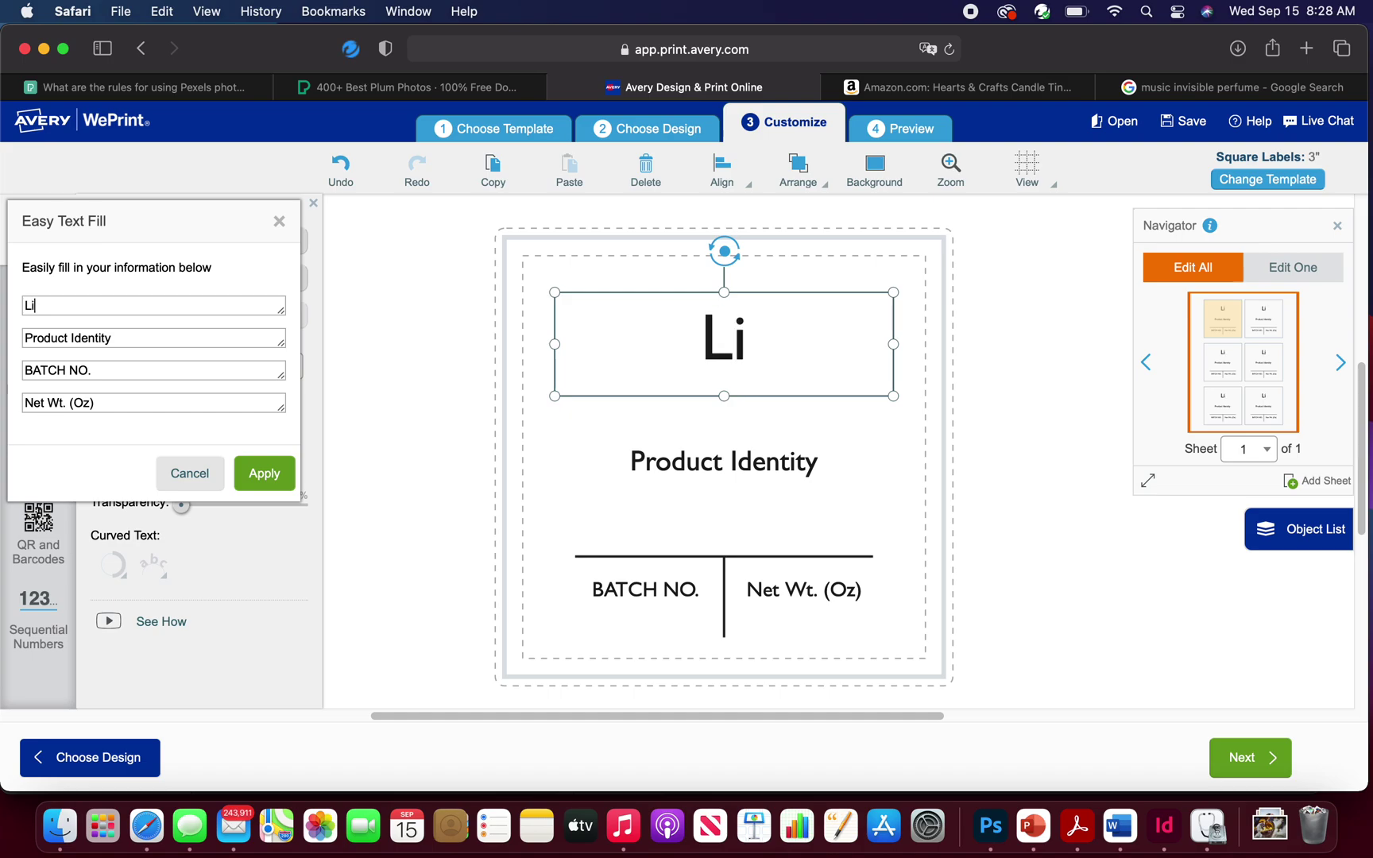
{"action": "key", "text": "BackSpace"}
{"action": "key", "text": "BackSpace"}
{"action": "type", "text": "y King "}
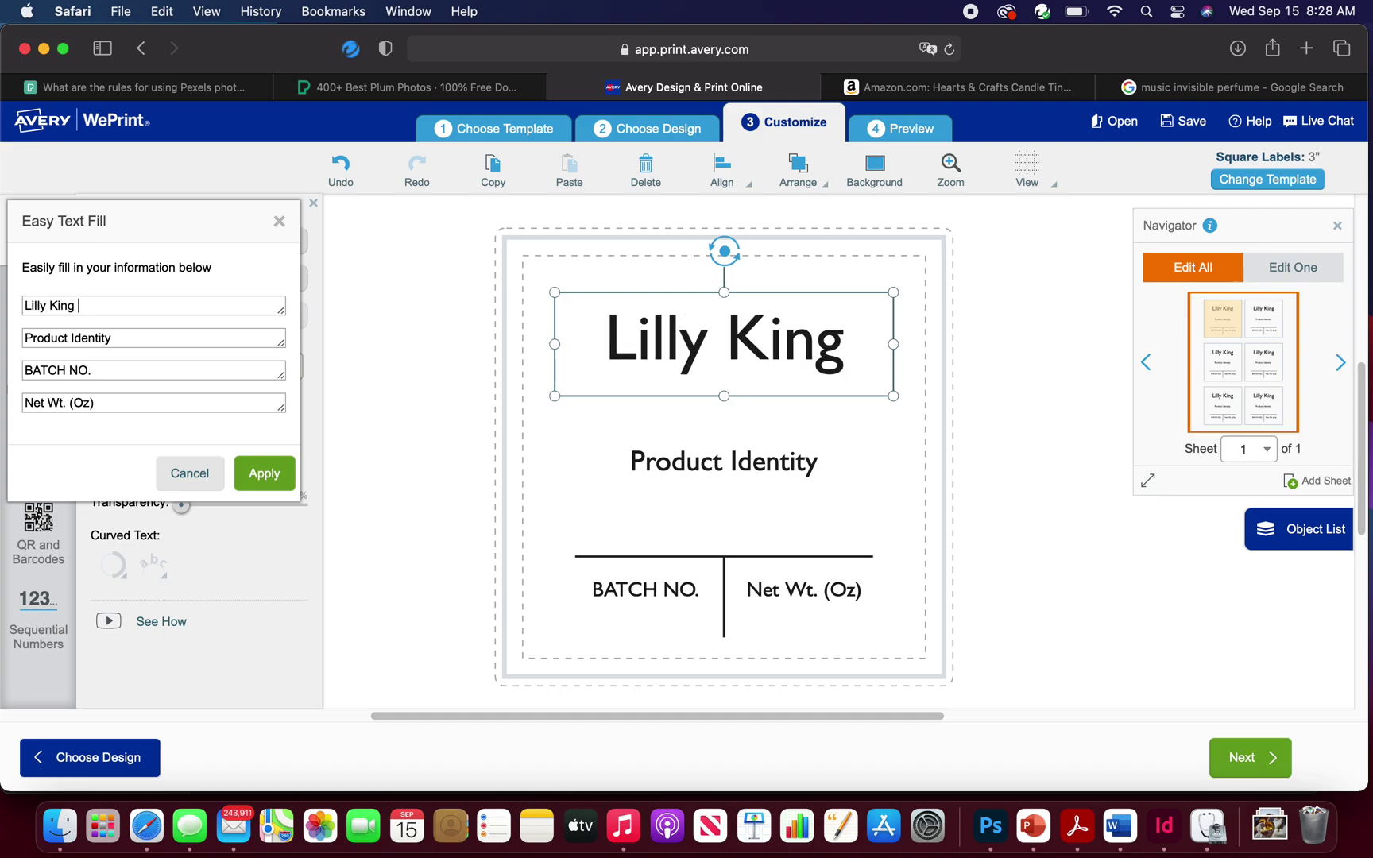
{"action": "type", "text": "Fragrances"}
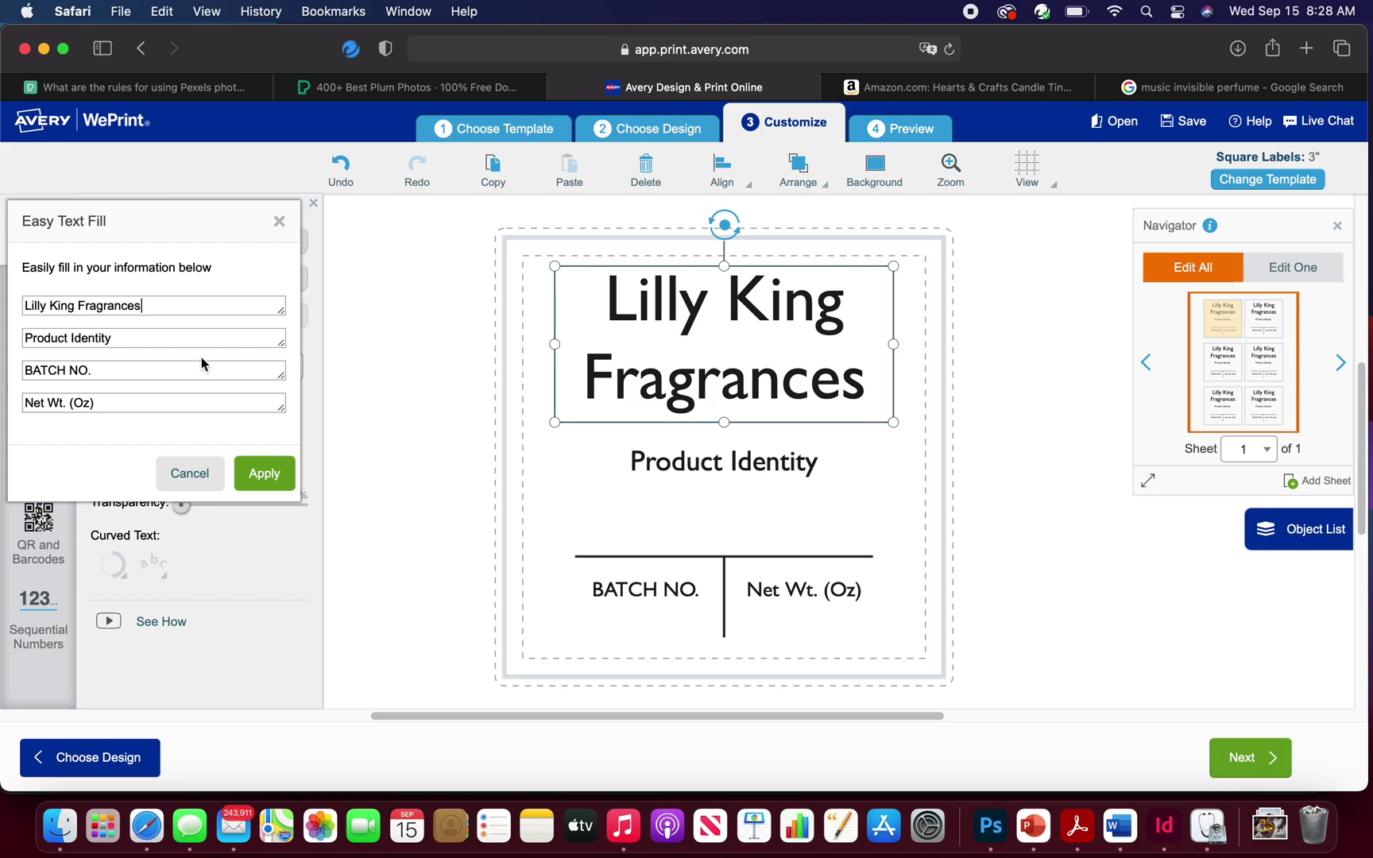
In Easy Text Fill, replace the product identity with "Sugar Plum" and the batch number with "Soy Candle"
{"action": "left_click_drag", "start_coordinate": [148, 339], "coordinate": [19, 337]}
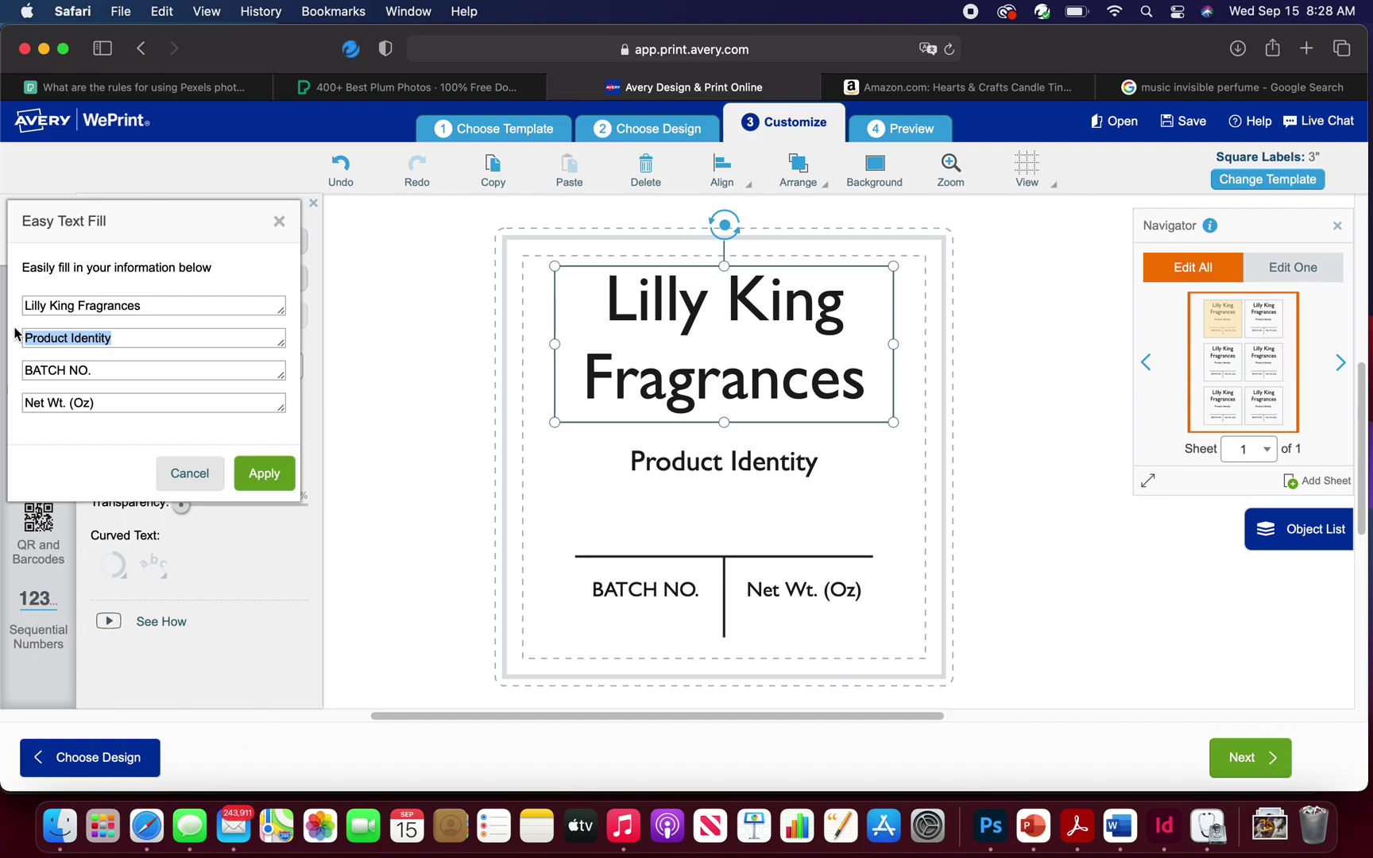
{"action": "type", "text": "Suga"}
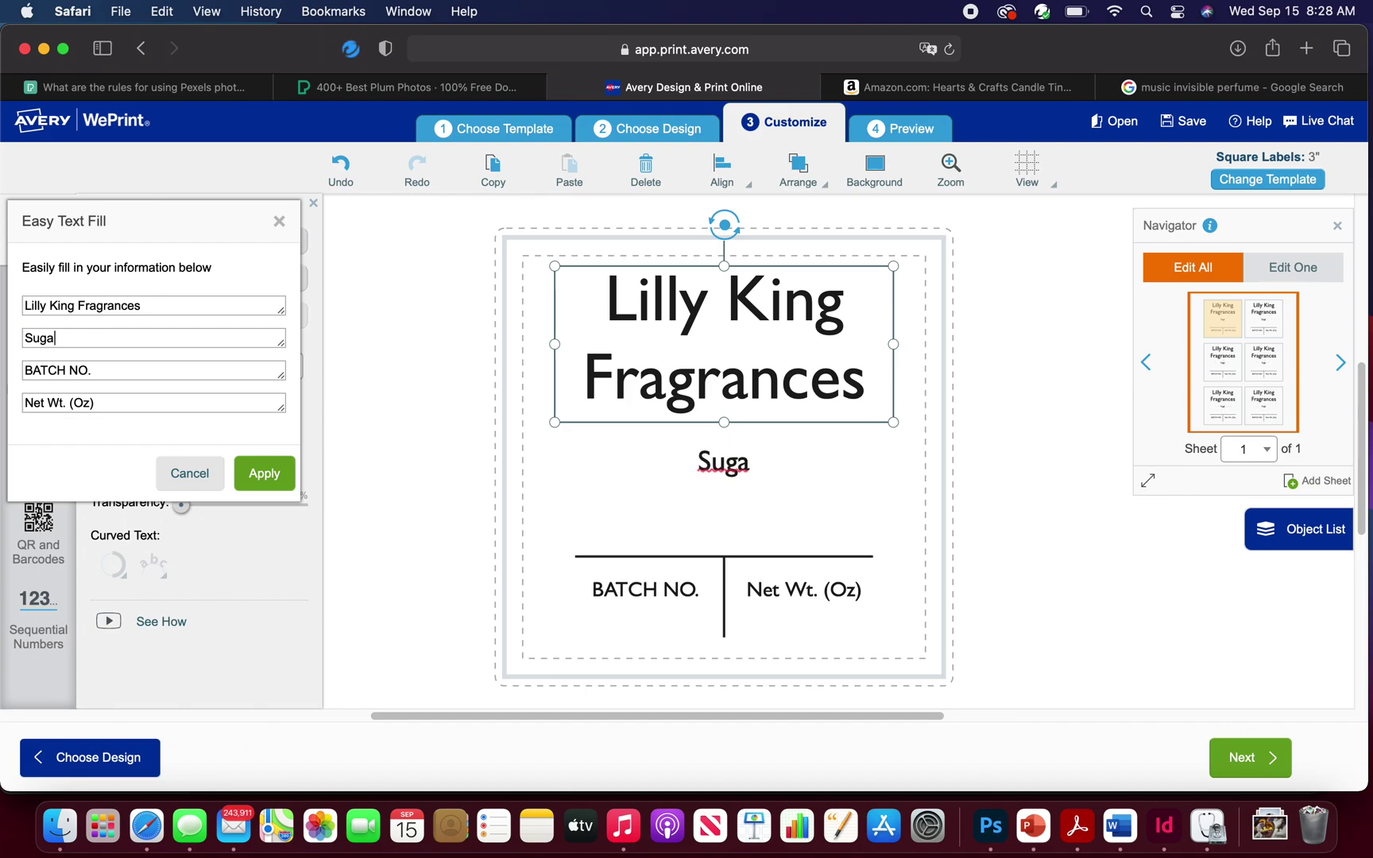
{"action": "type", "text": "r Plum"}
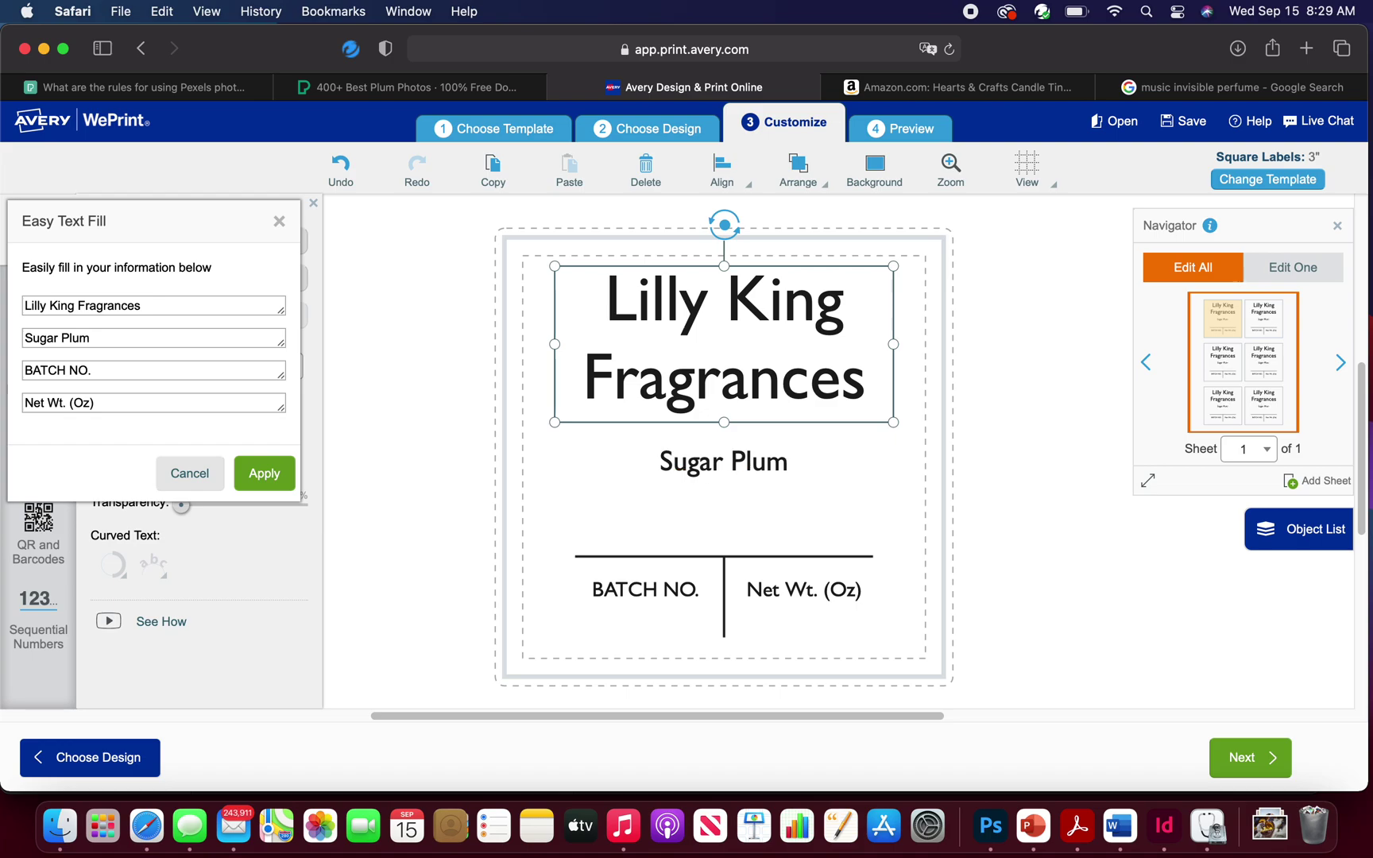
{"action": "left_click_drag", "start_coordinate": [93, 370], "coordinate": [17, 370]}
{"action": "key", "text": "BackSpace"}
{"action": "type", "text": "S"}
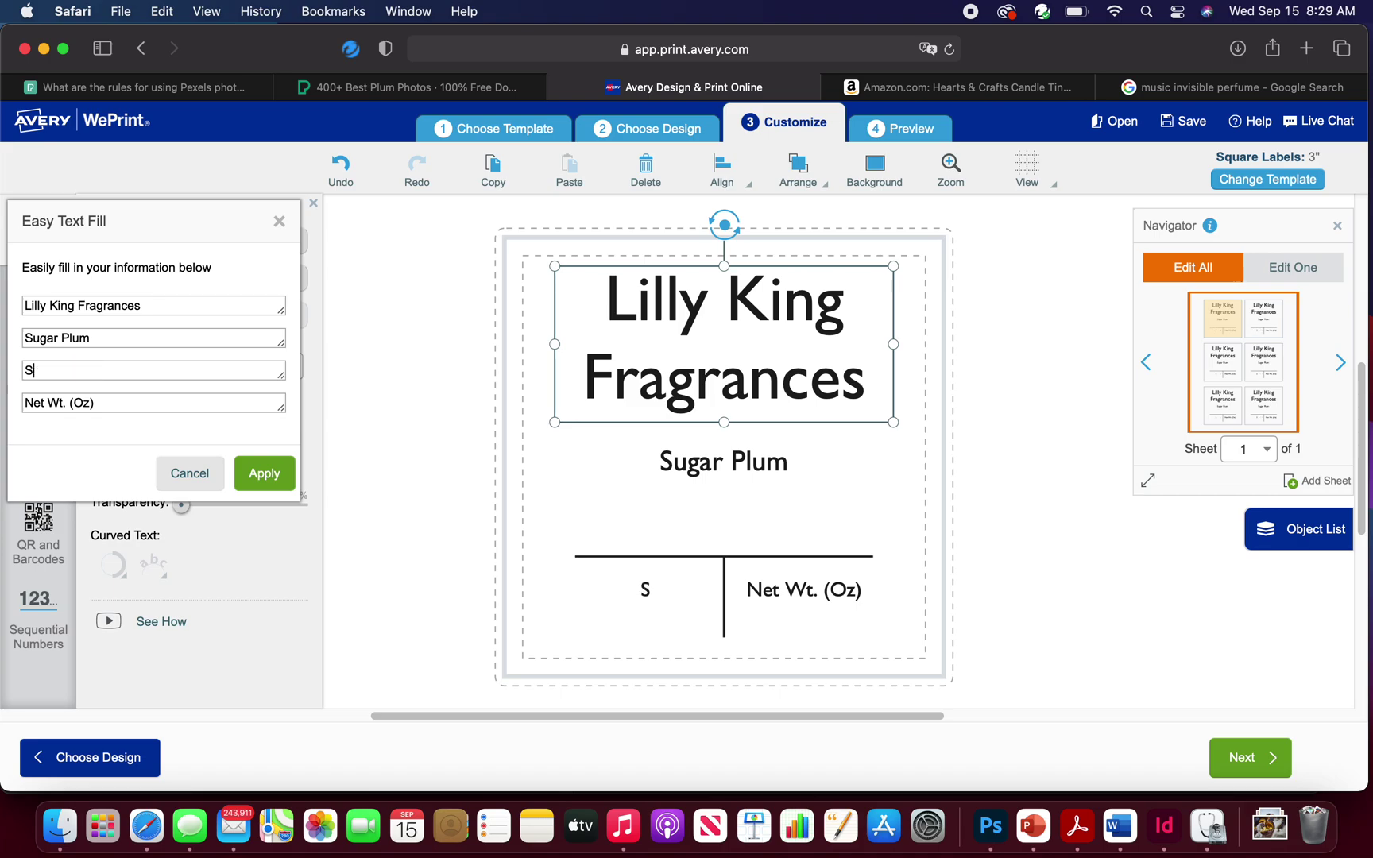
{"action": "type", "text": "oy Candle"}
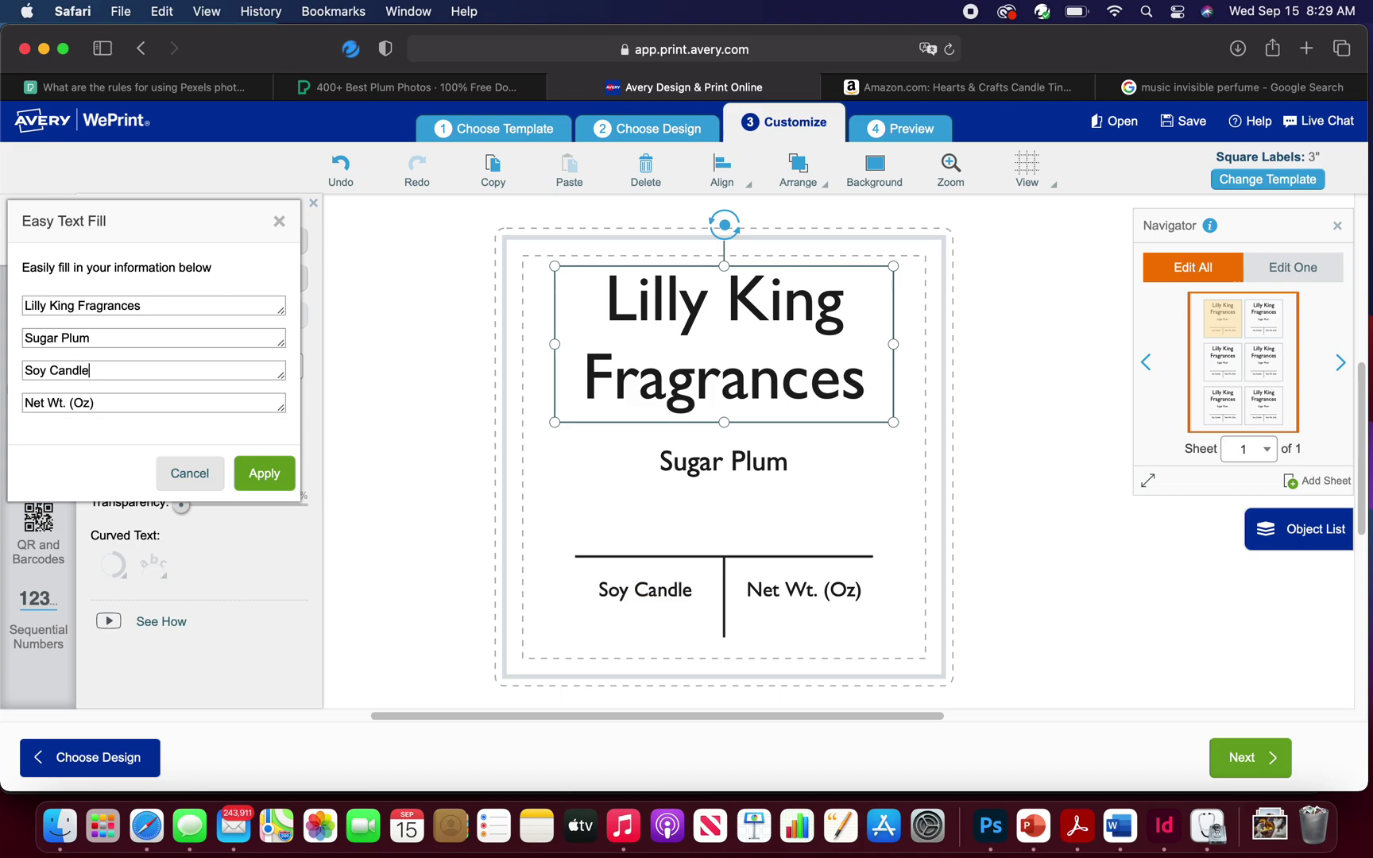
Change the net weight text to "Net Wt. 8 (Oz)" and apply the filled-in text to the label
{"action": "left_click", "coordinate": [71, 404]}
{"action": "type", "text": "8"}
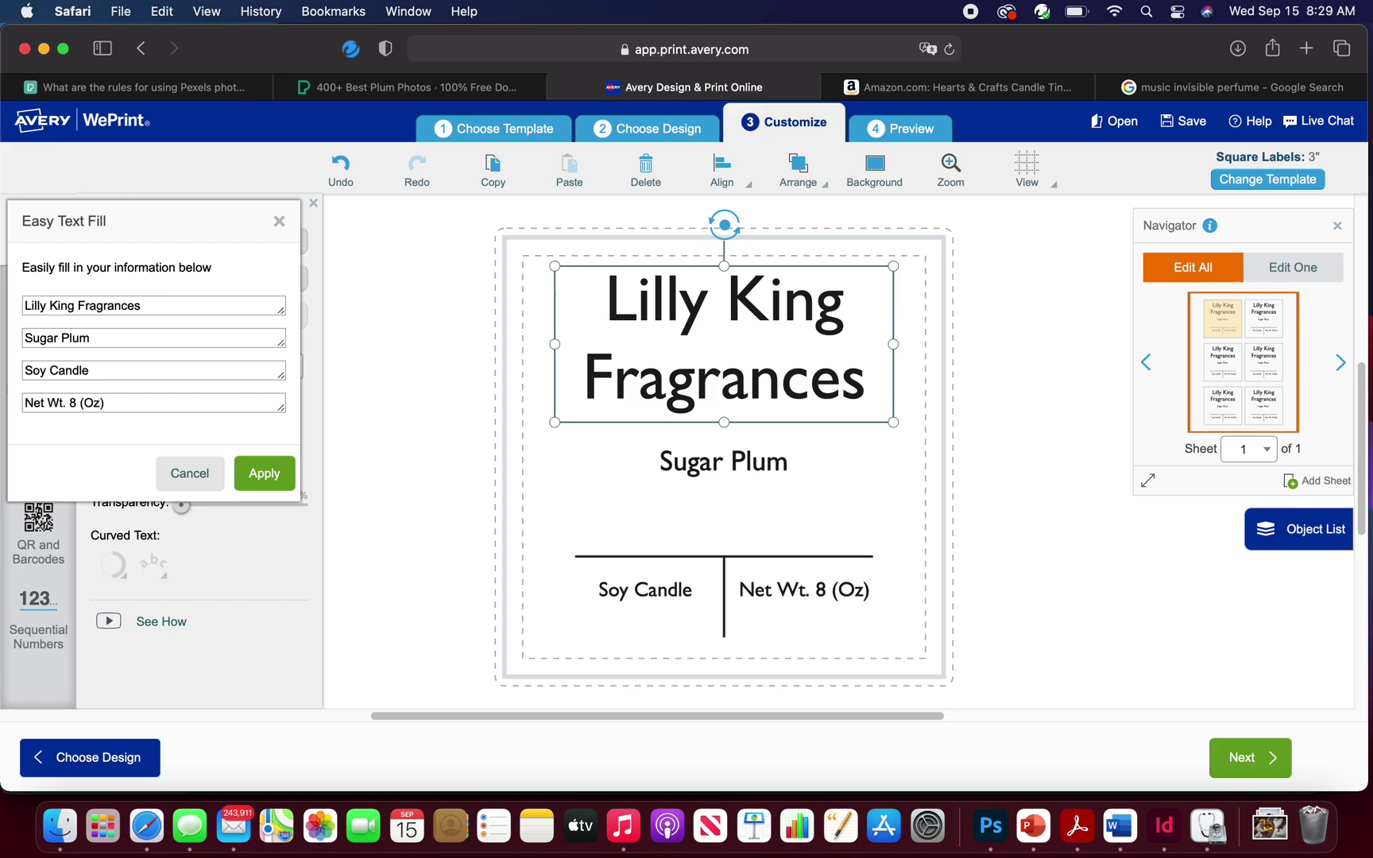
{"action": "left_click", "coordinate": [264, 475]}
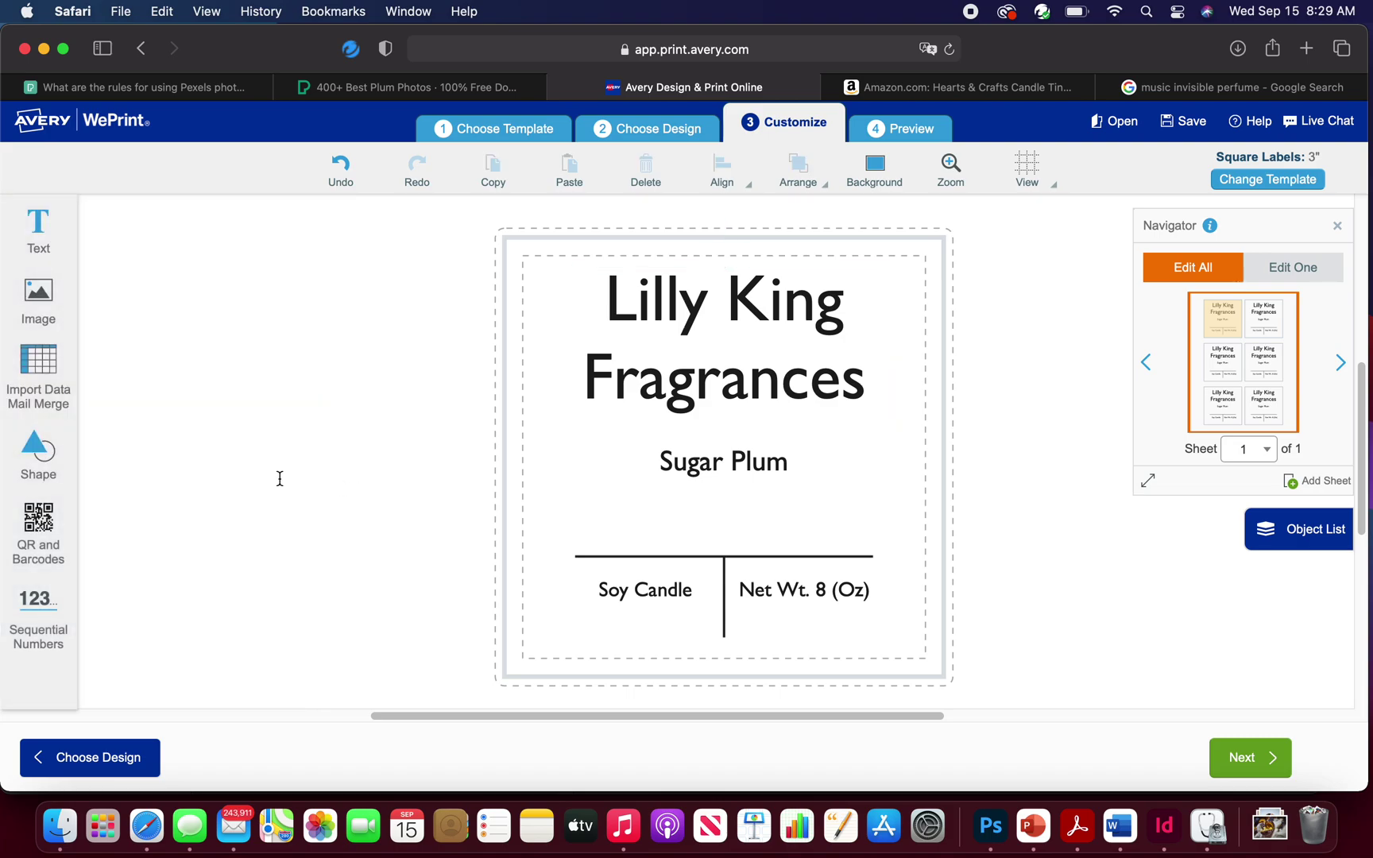
Try to recolor the T-shaped divider lines below Sugar Plum with the plum swatch #814164
{"action": "left_click", "coordinate": [759, 445]}
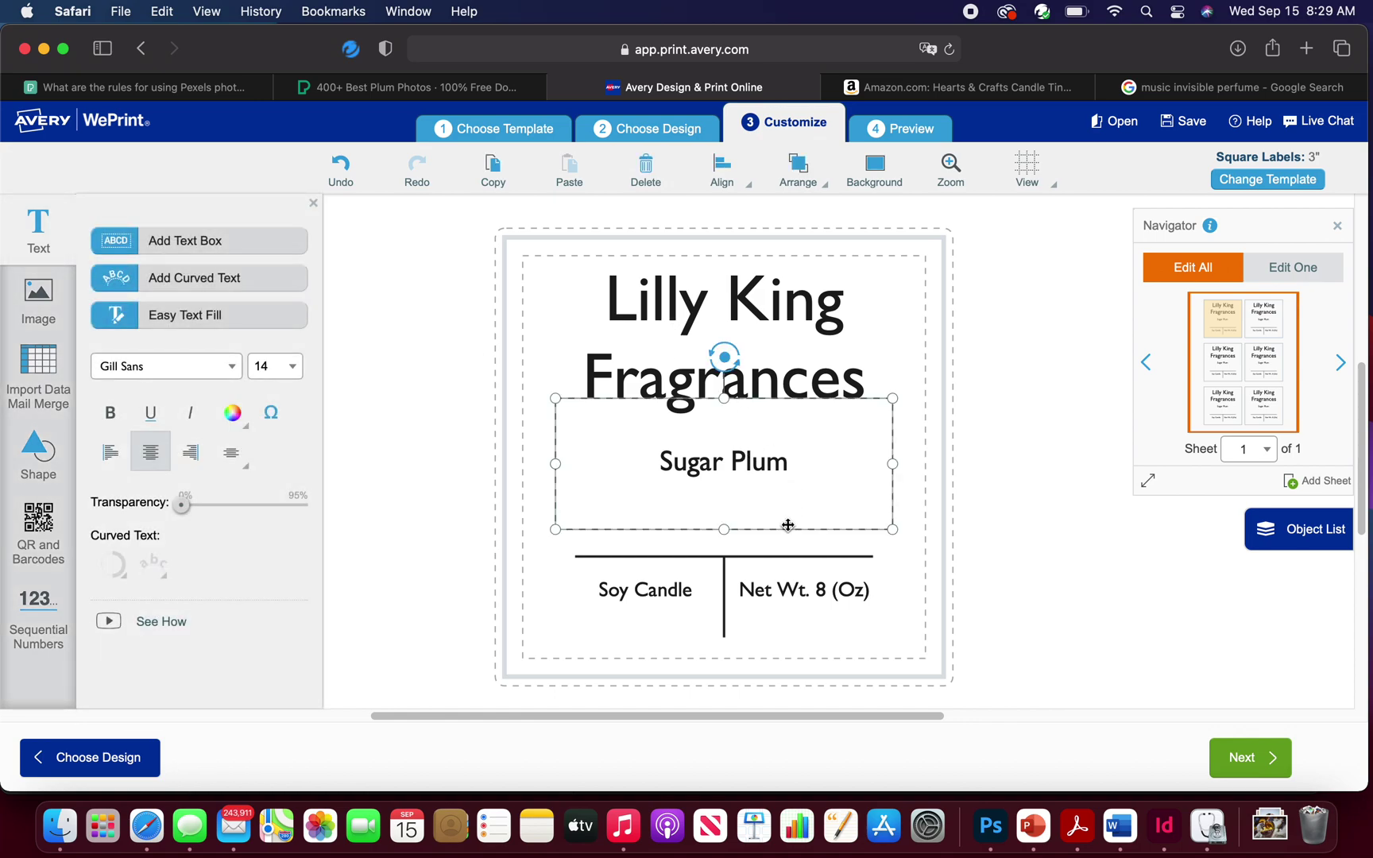
{"action": "left_click", "coordinate": [755, 558]}
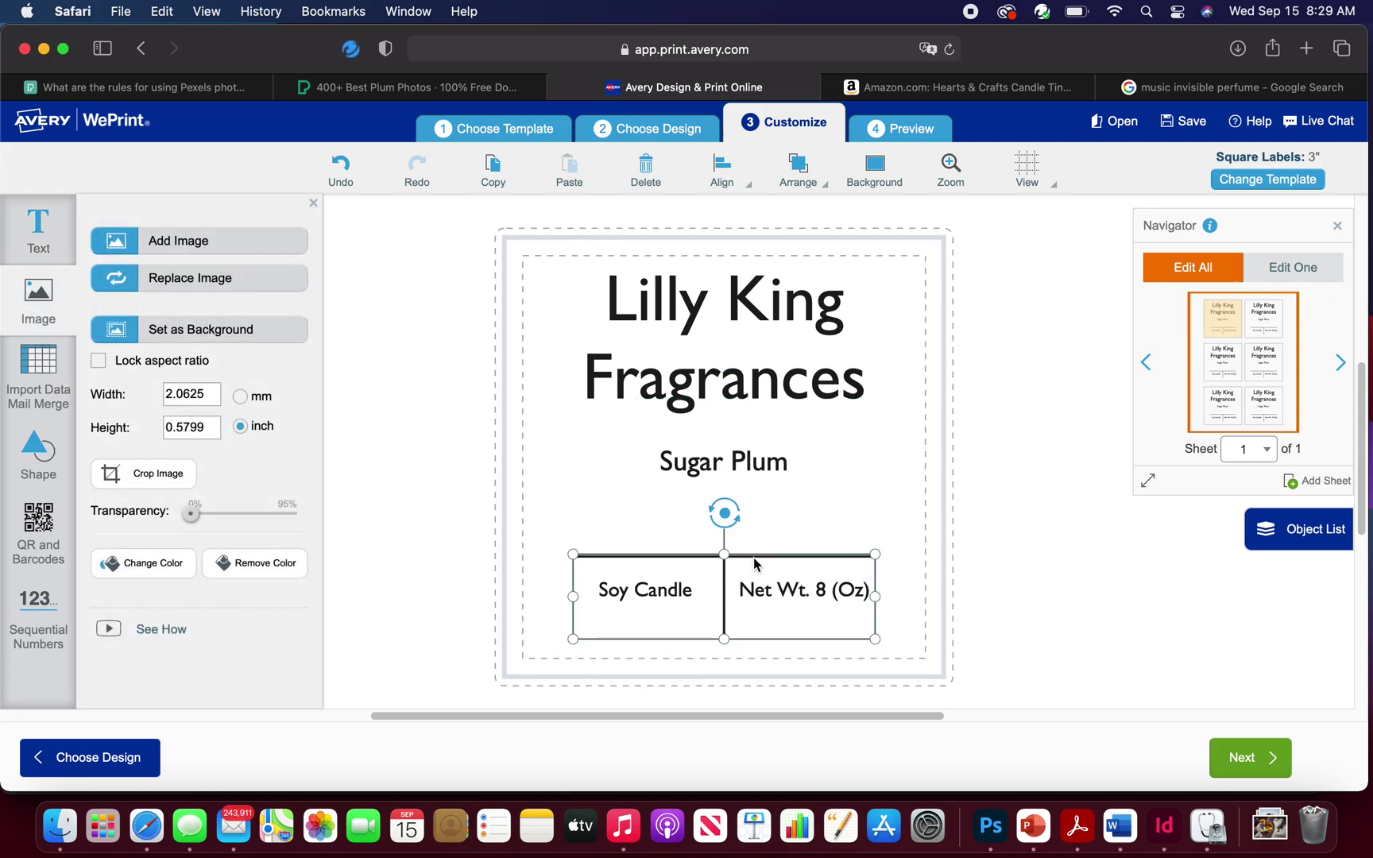
{"action": "left_click", "coordinate": [799, 515]}
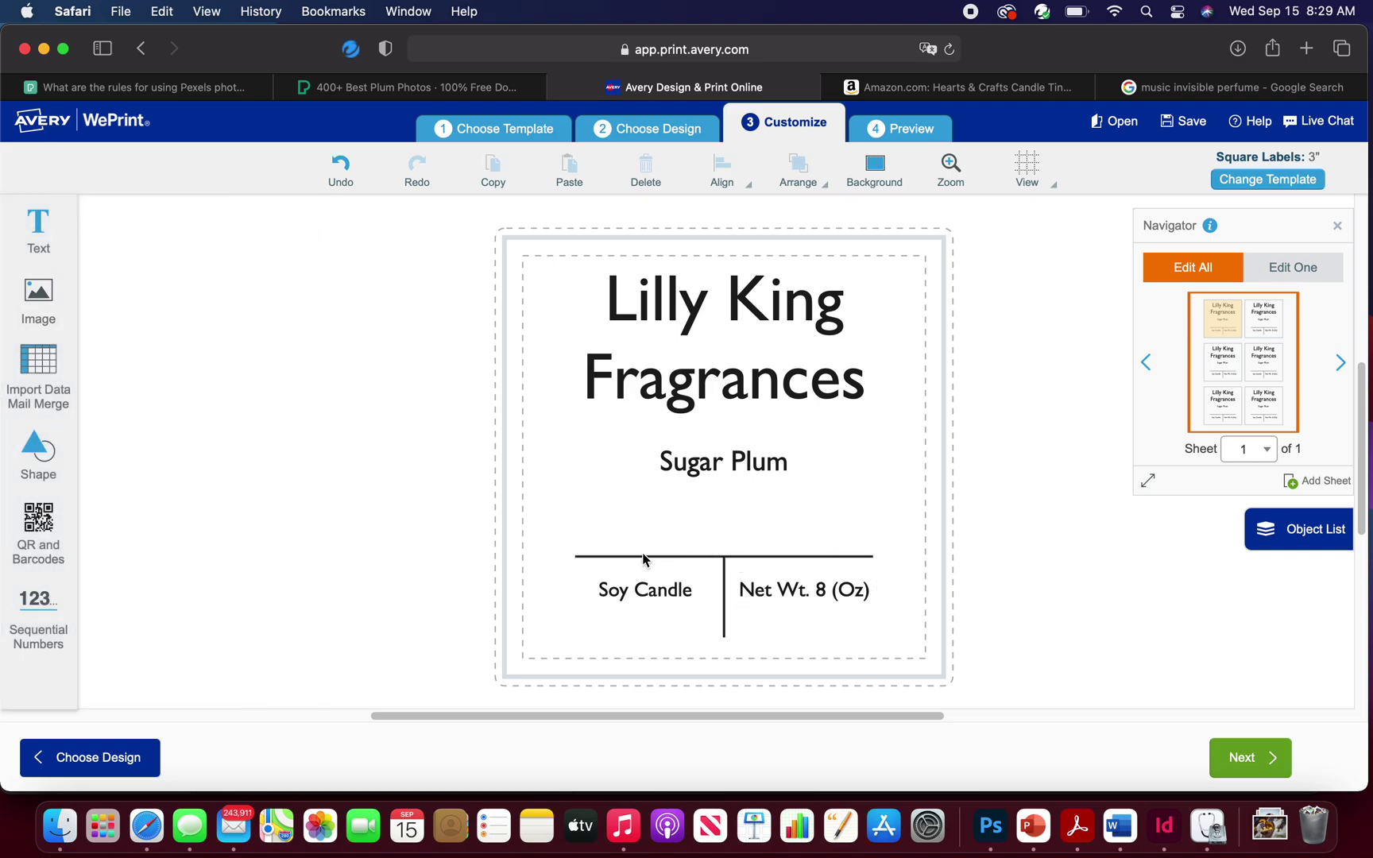
{"action": "left_click", "coordinate": [727, 581]}
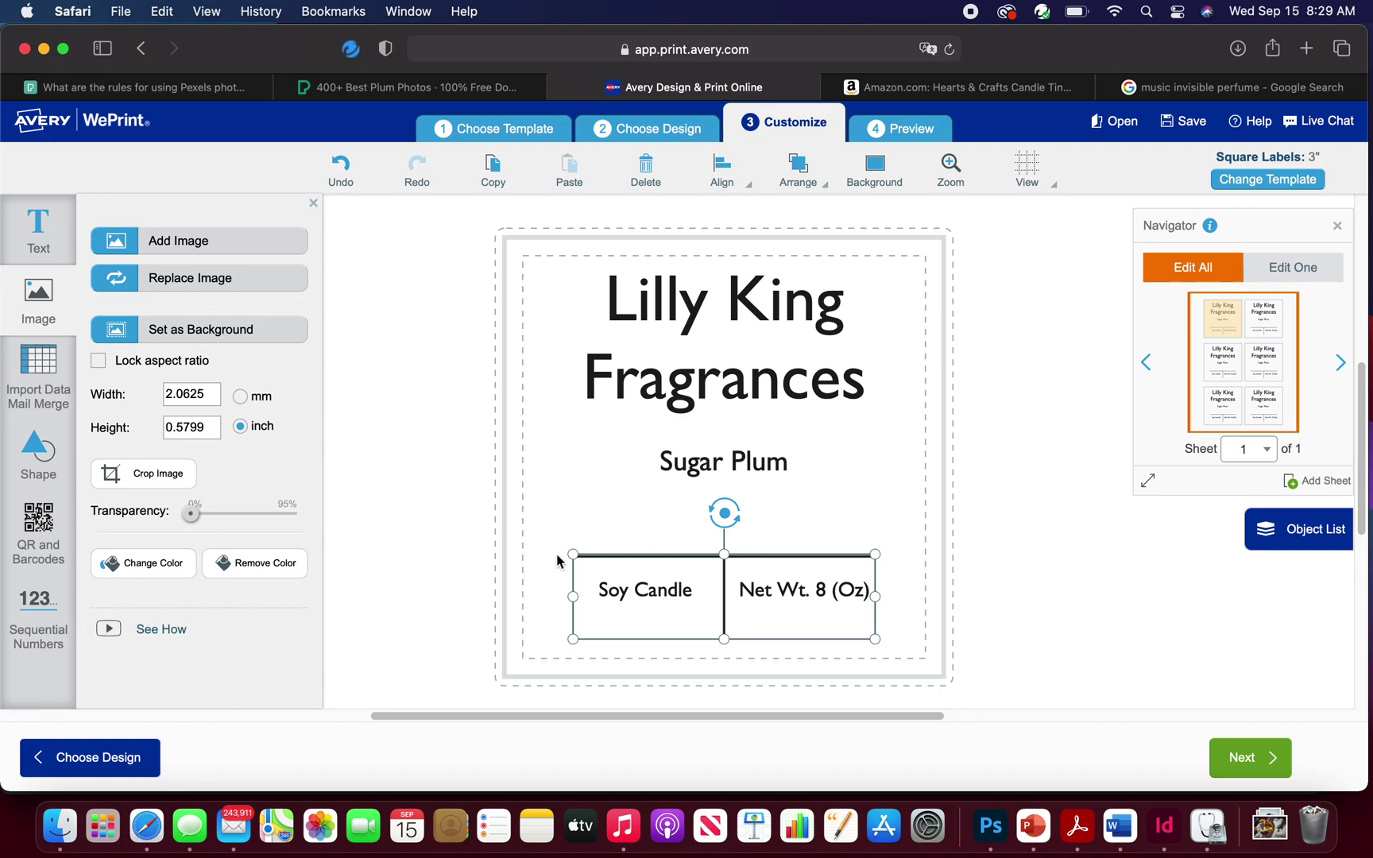
{"action": "left_click", "coordinate": [175, 570]}
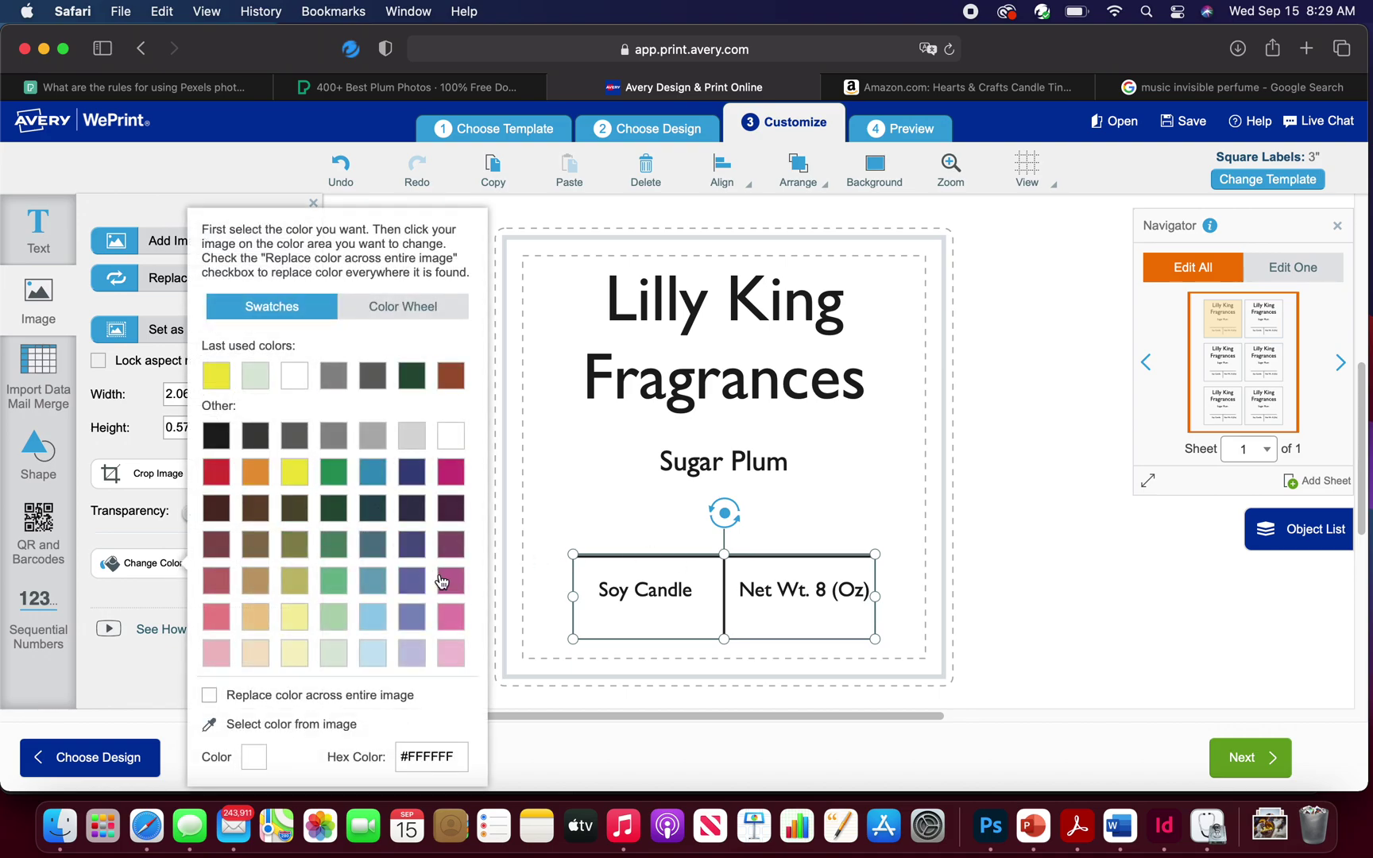
{"action": "left_click", "coordinate": [454, 556]}
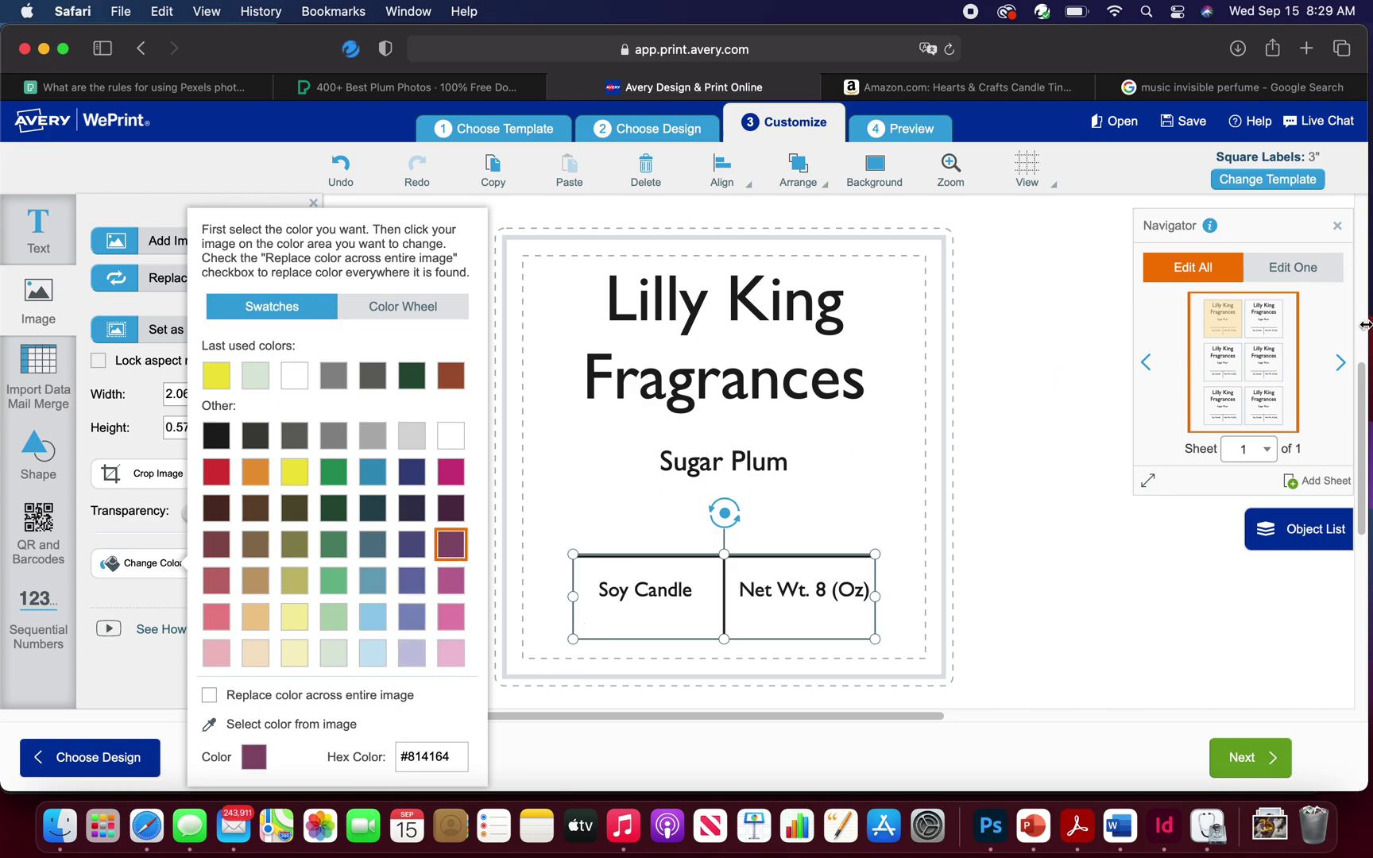
{"action": "left_click_drag", "start_coordinate": [1363, 393], "coordinate": [1363, 413]}
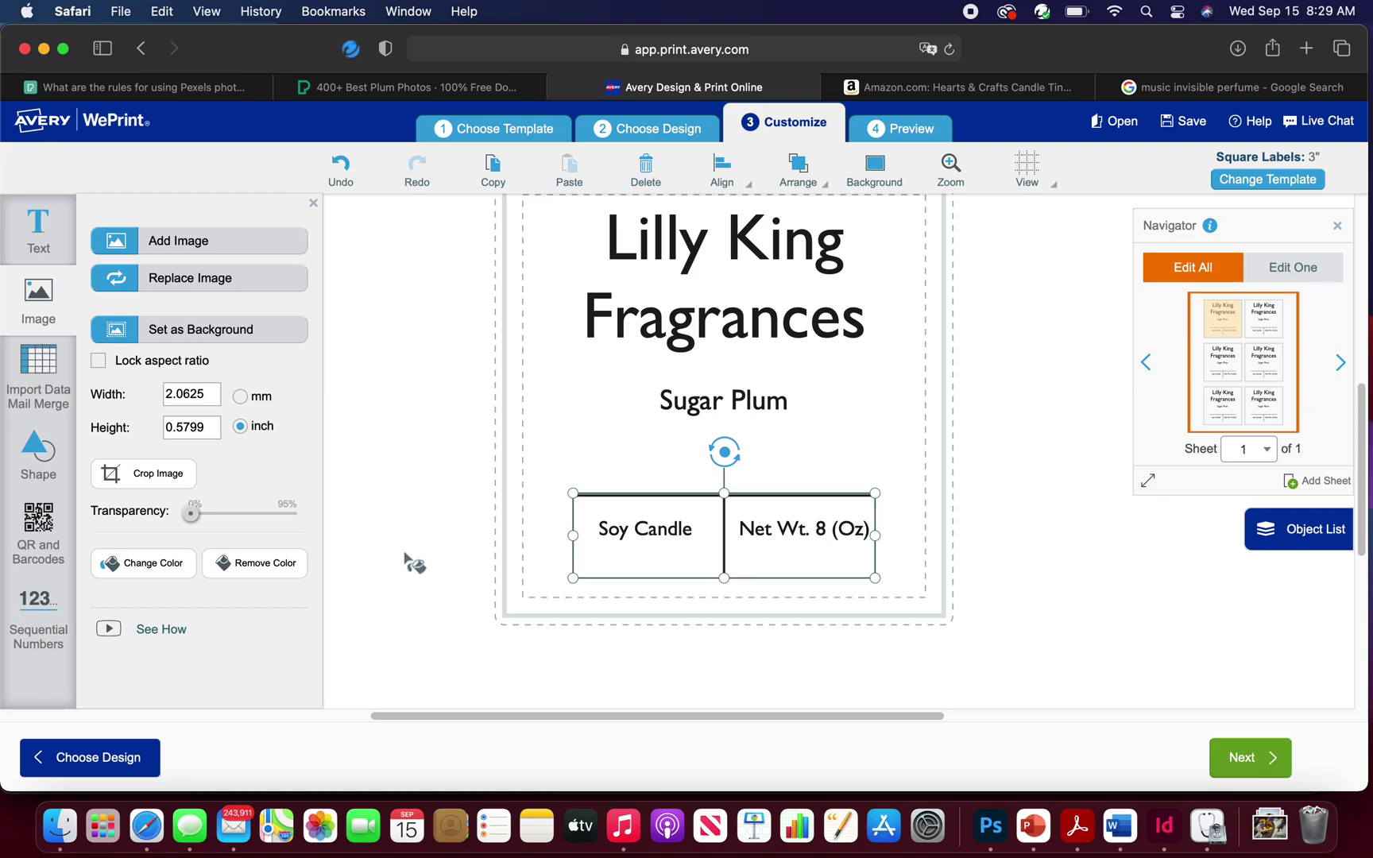
Try again to recolor the divider lines, replacing the color across the entire image with #814164
{"action": "left_click", "coordinate": [175, 569]}
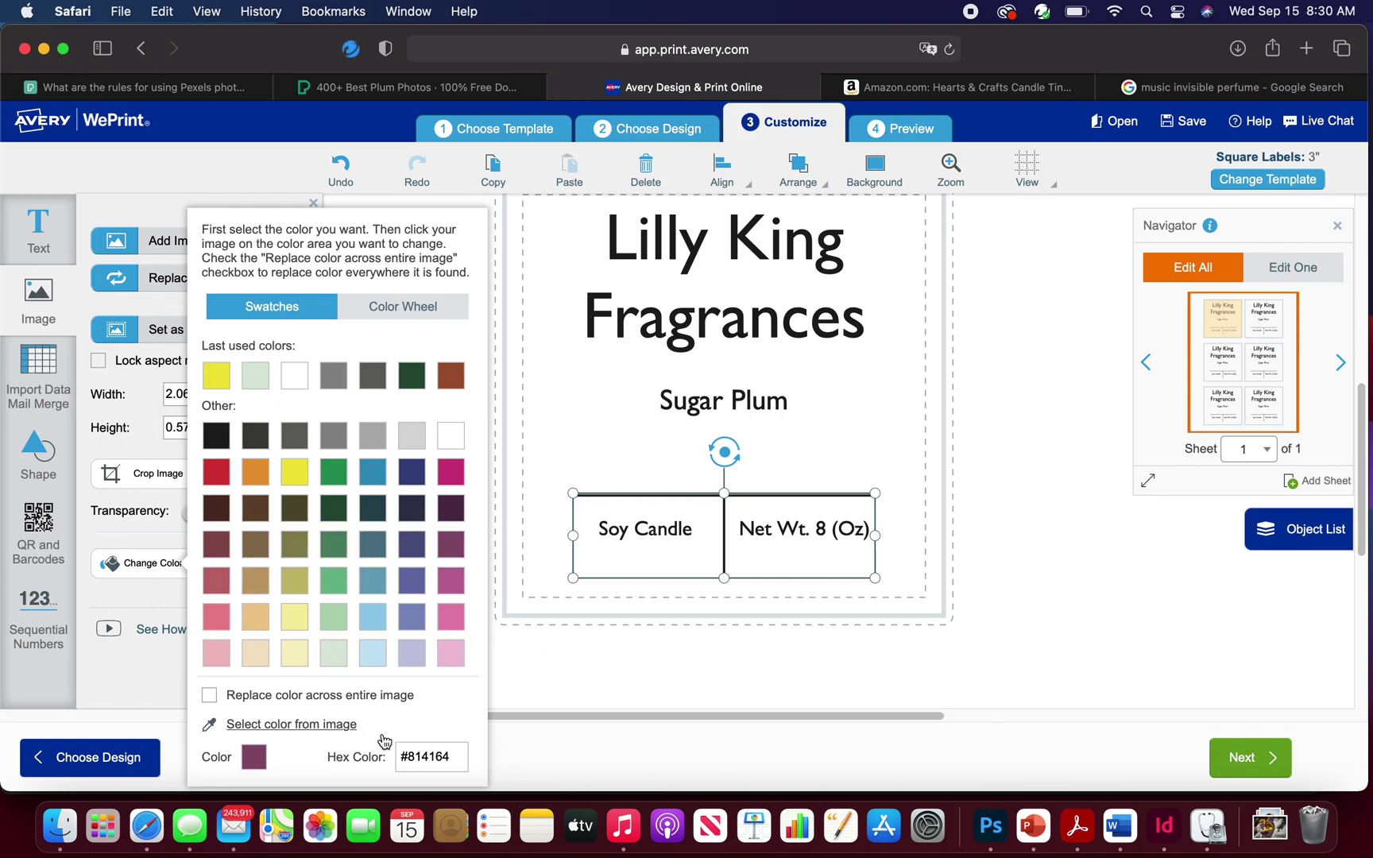
{"action": "key", "text": "Down"}
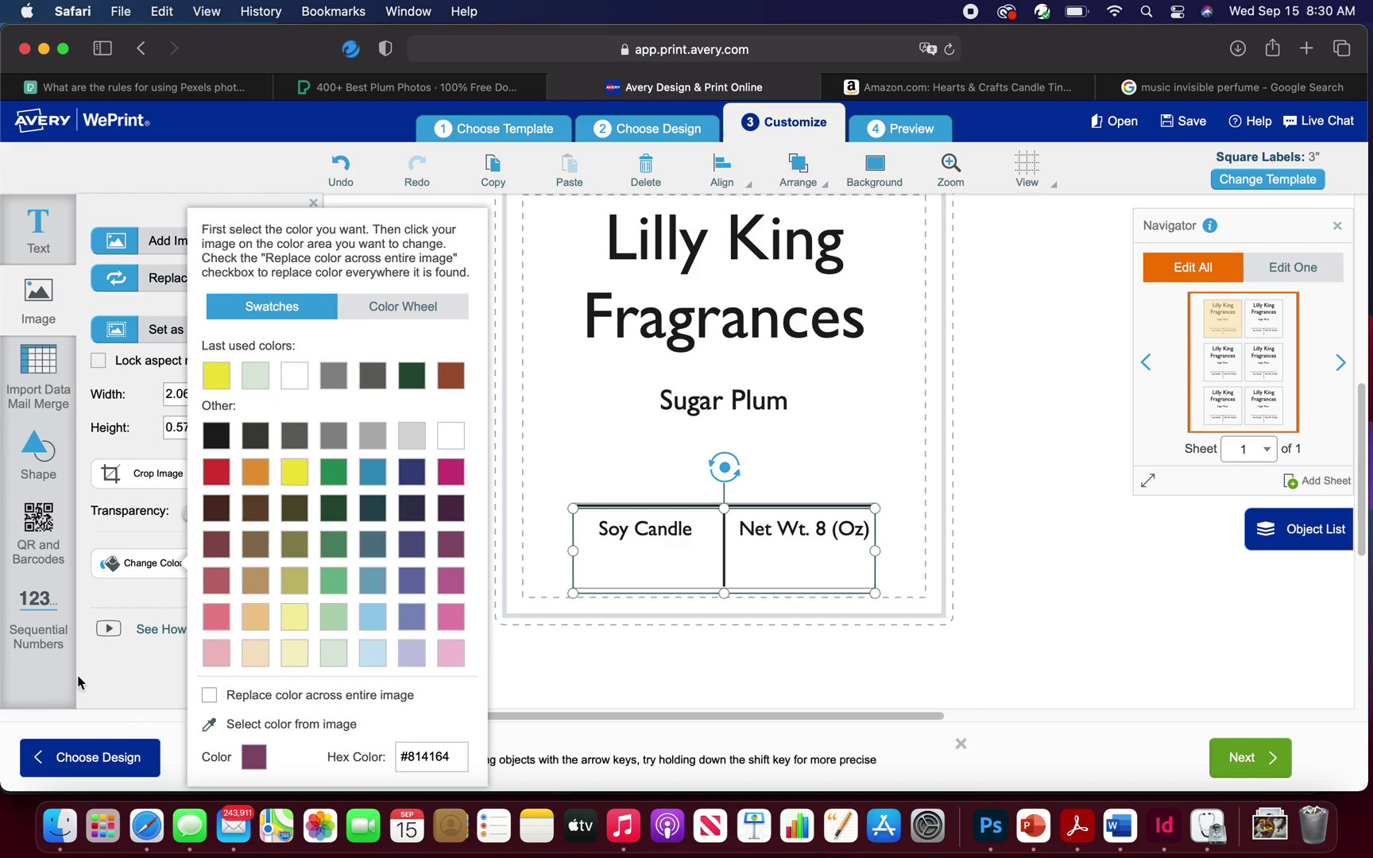
{"action": "left_click", "coordinate": [115, 676]}
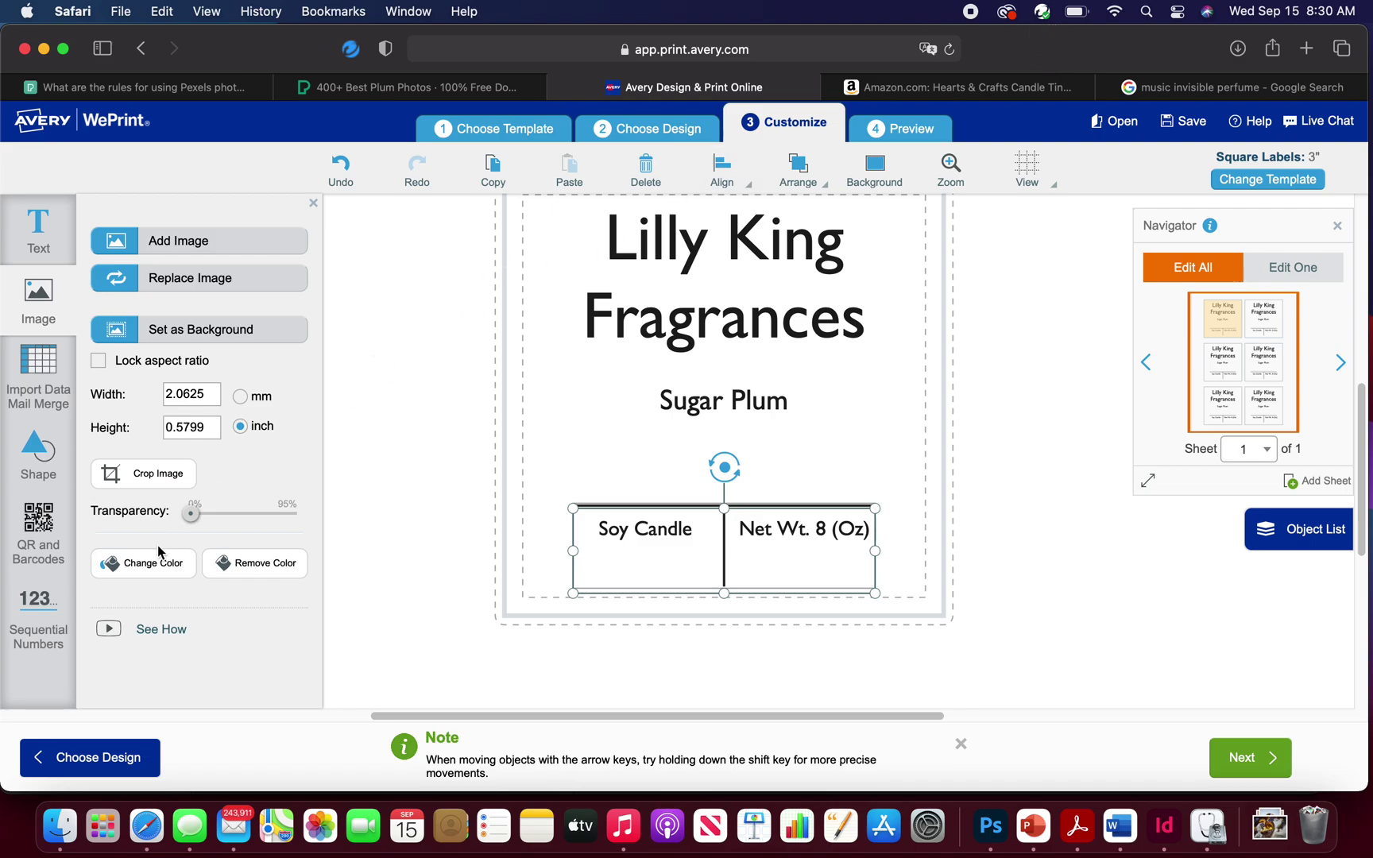
{"action": "left_click", "coordinate": [147, 571]}
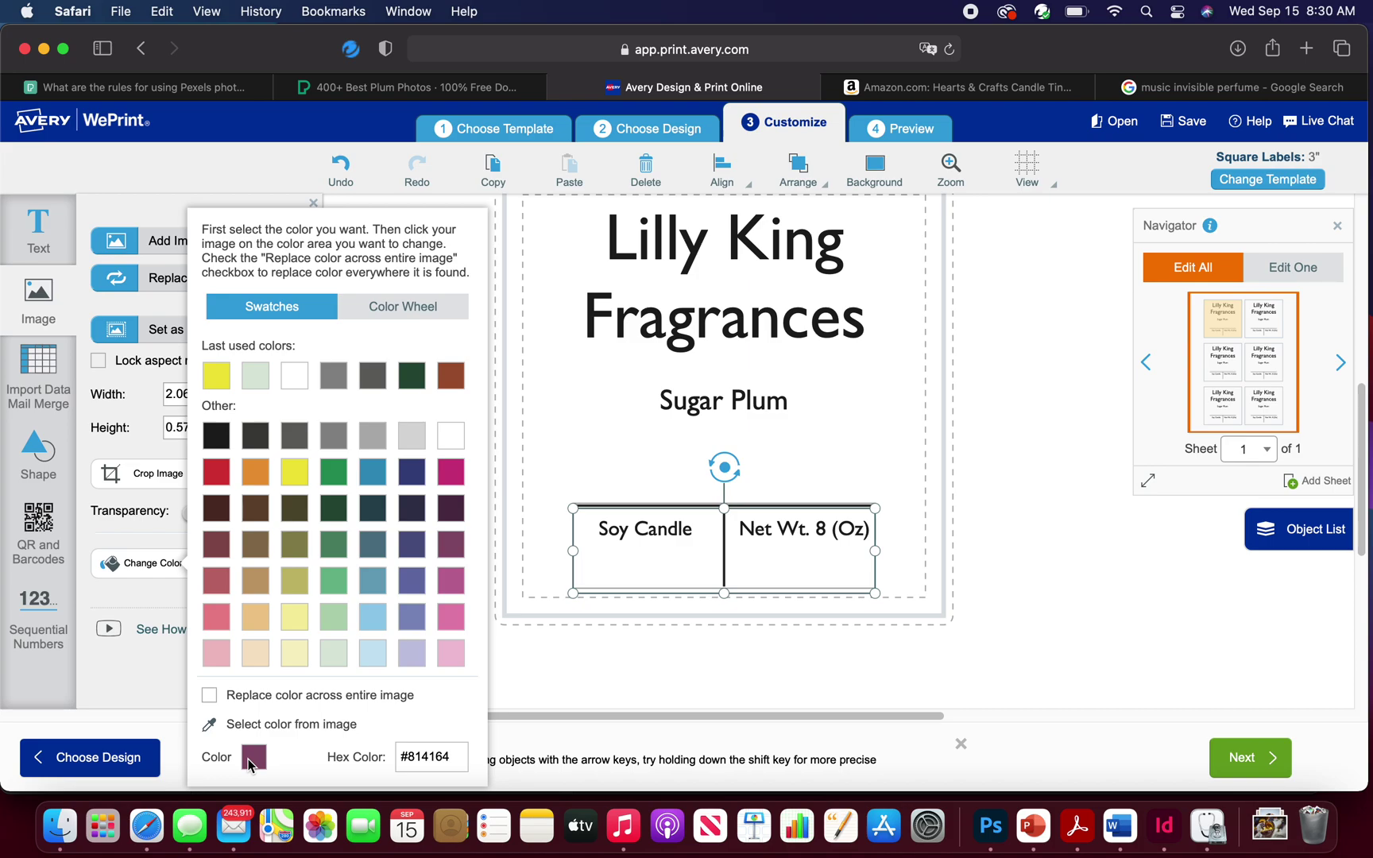
{"action": "left_click", "coordinate": [210, 695]}
{"action": "left_click", "coordinate": [286, 191]}
{"action": "left_click", "coordinate": [149, 563]}
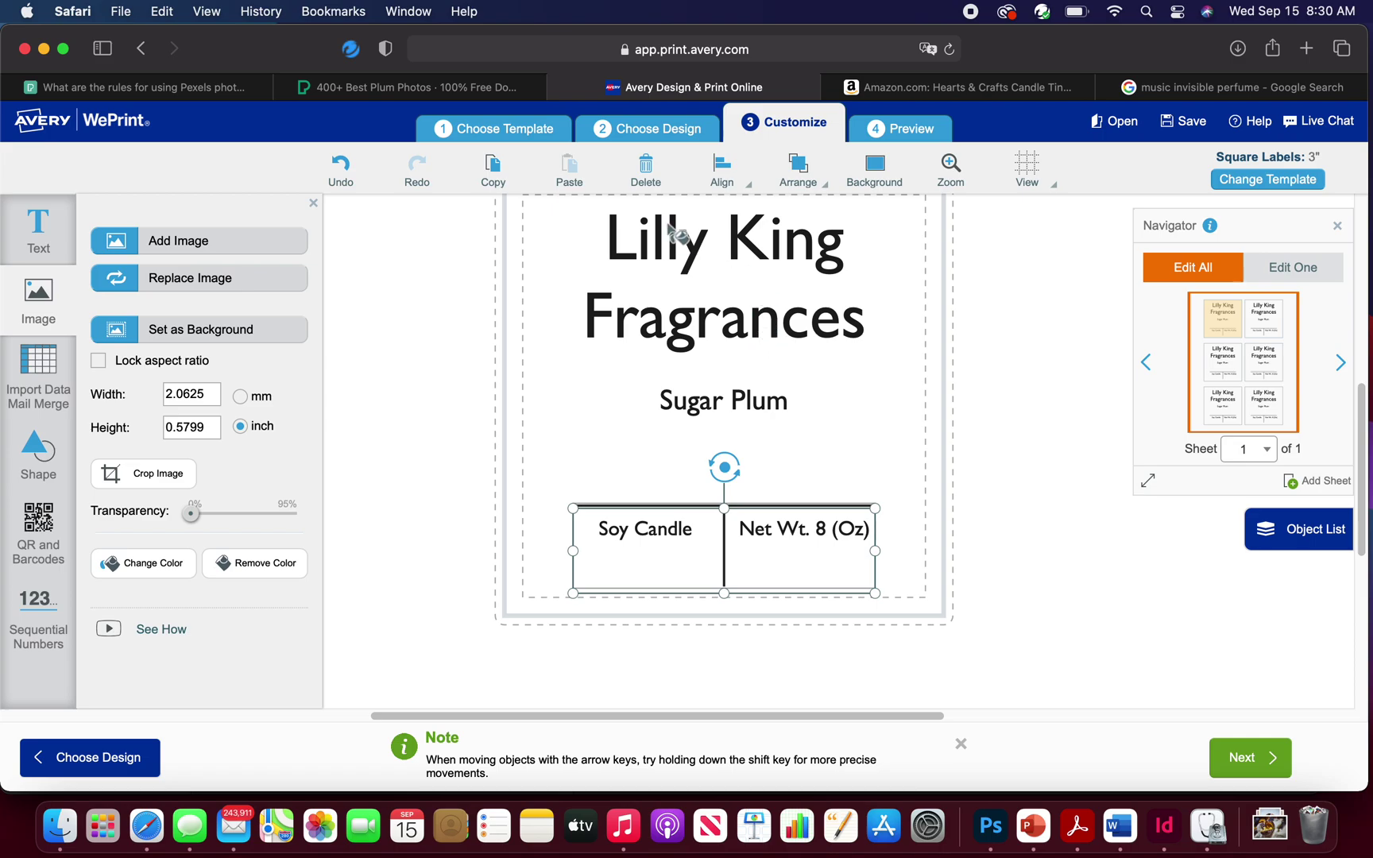
Delete the divider-line image around the Soy Candle and net weight texts
{"action": "left_click", "coordinate": [648, 183]}
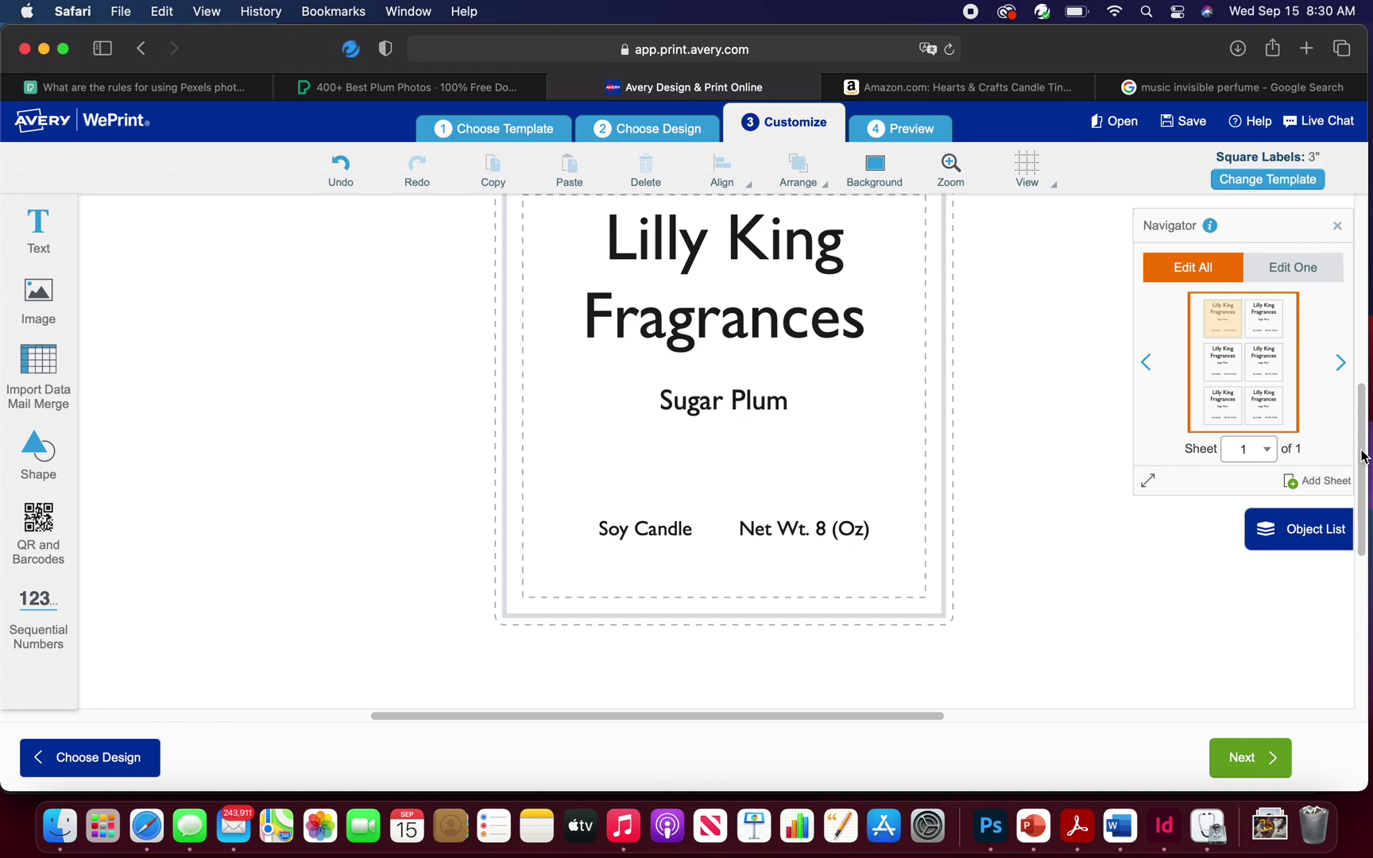
{"action": "scroll", "coordinate": [1365, 442], "scroll_direction": "up", "scroll_amount": 2}
{"action": "scroll", "coordinate": [1368, 441], "scroll_direction": "up", "scroll_amount": 1}
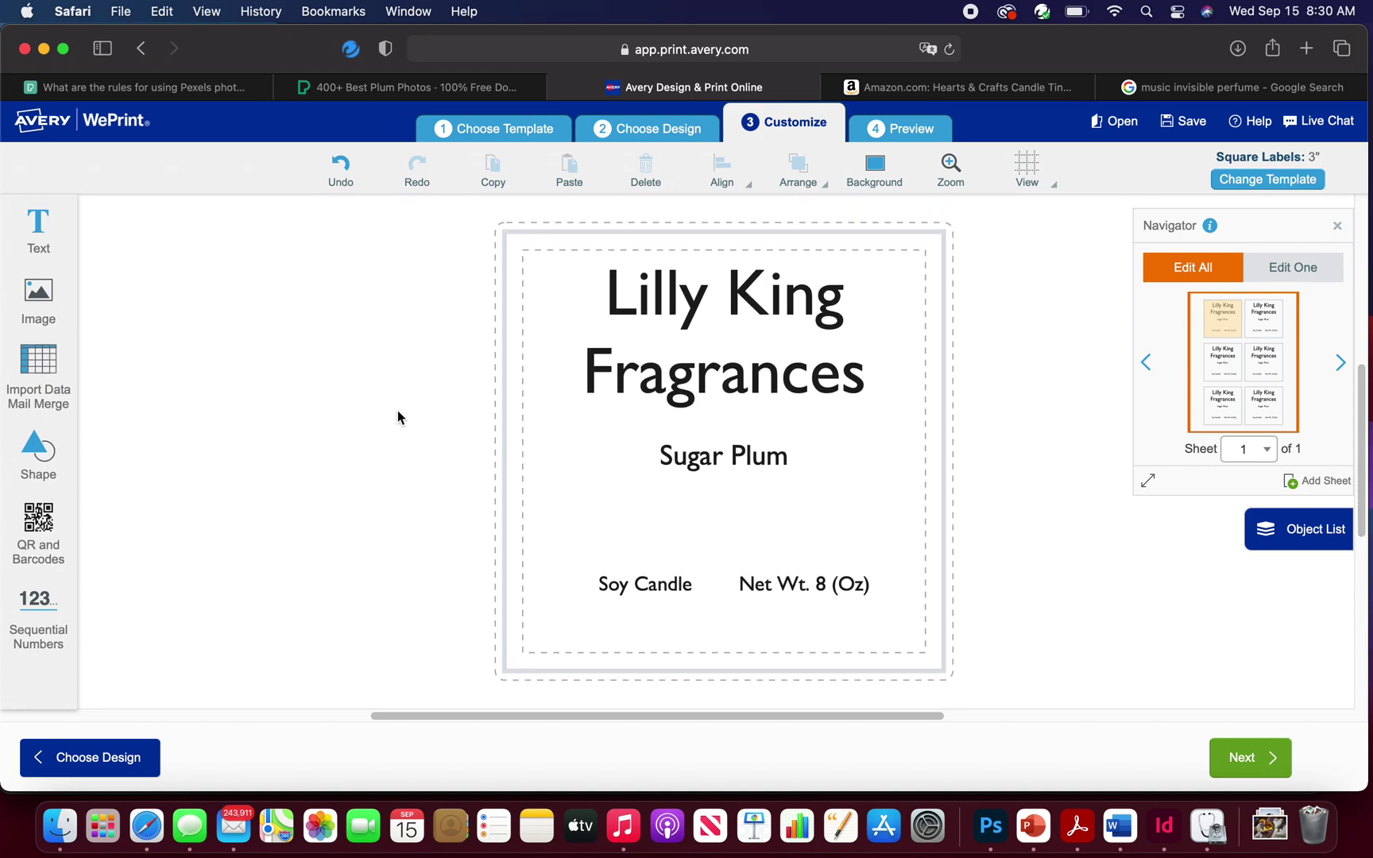
Move the Sugar Plum text down to just above the bottom text row, and lower the brand heading to sit just above it
{"action": "left_click", "coordinate": [751, 368]}
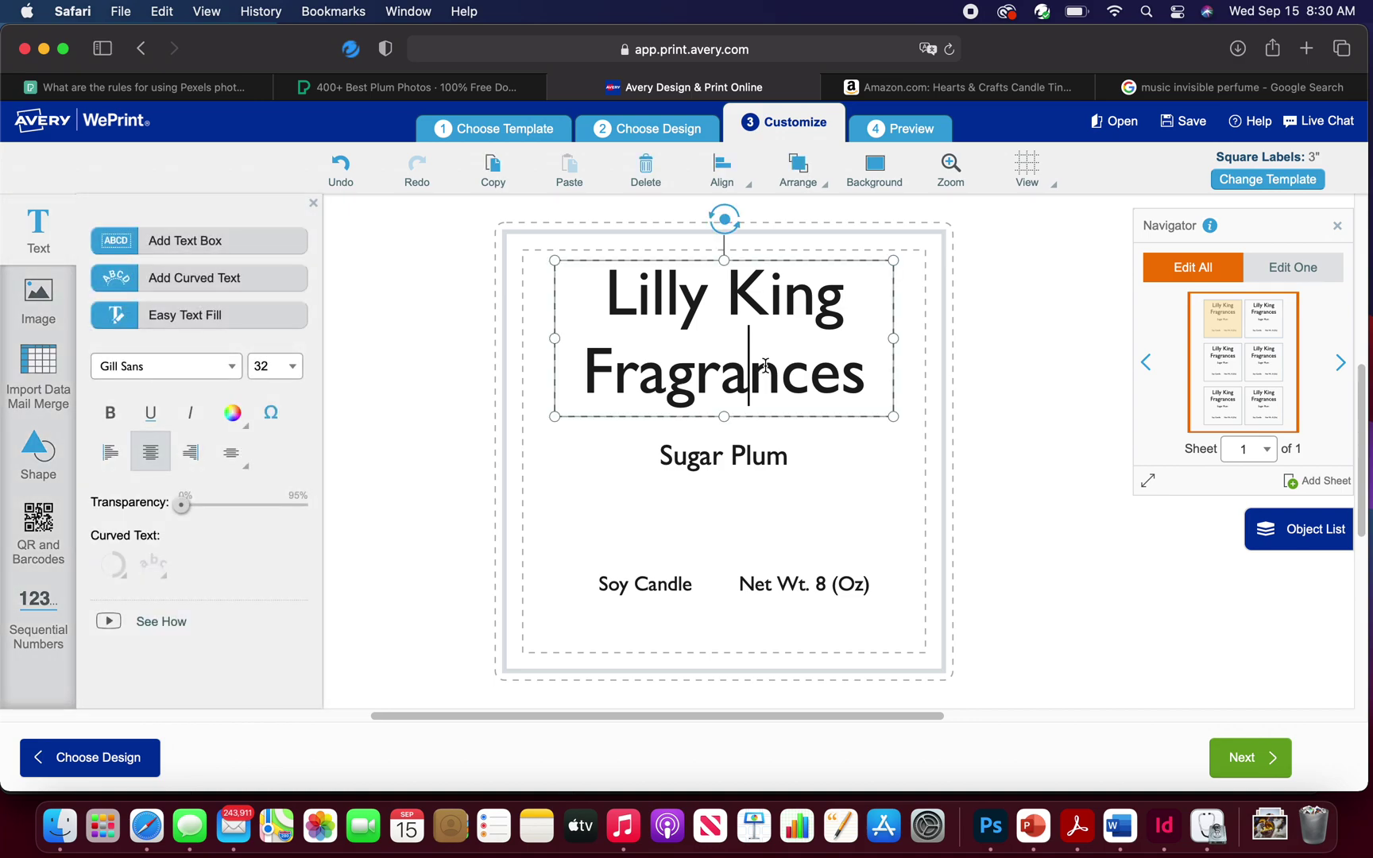
{"action": "left_click", "coordinate": [754, 457]}
{"action": "left_click_drag", "start_coordinate": [756, 522], "coordinate": [758, 559]}
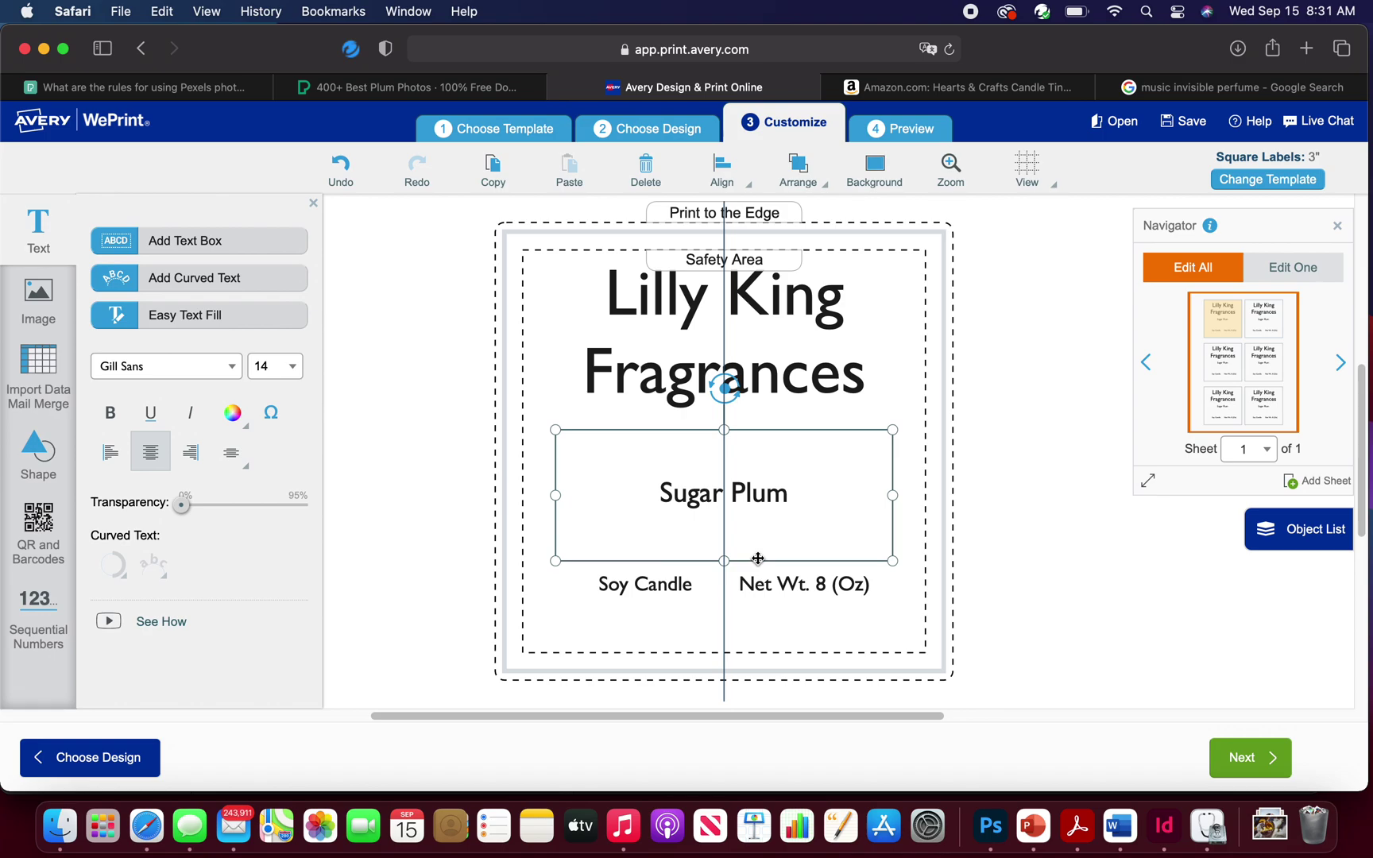
{"action": "left_click_drag", "start_coordinate": [758, 559], "coordinate": [757, 511]}
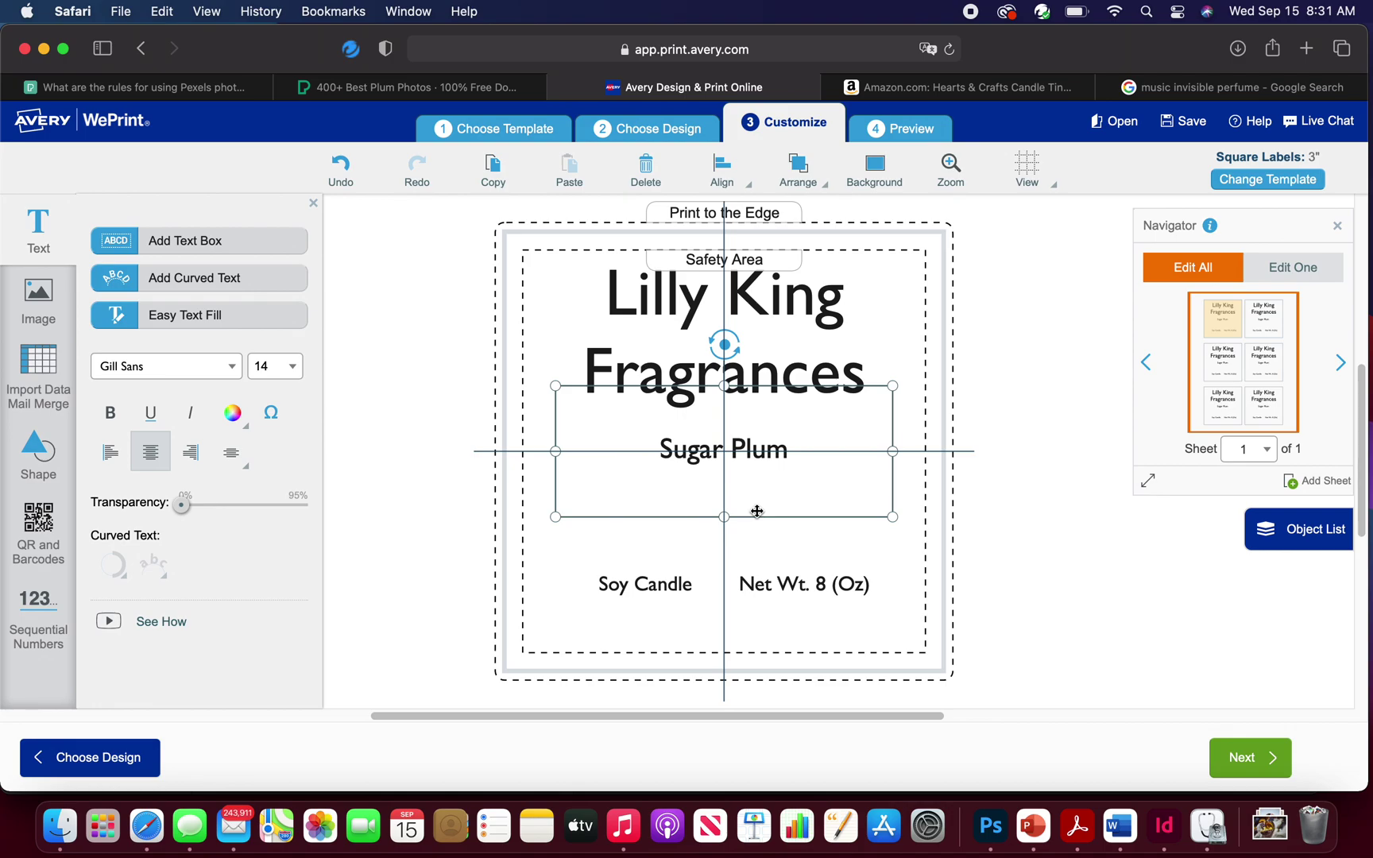
{"action": "left_click_drag", "start_coordinate": [756, 511], "coordinate": [760, 580]}
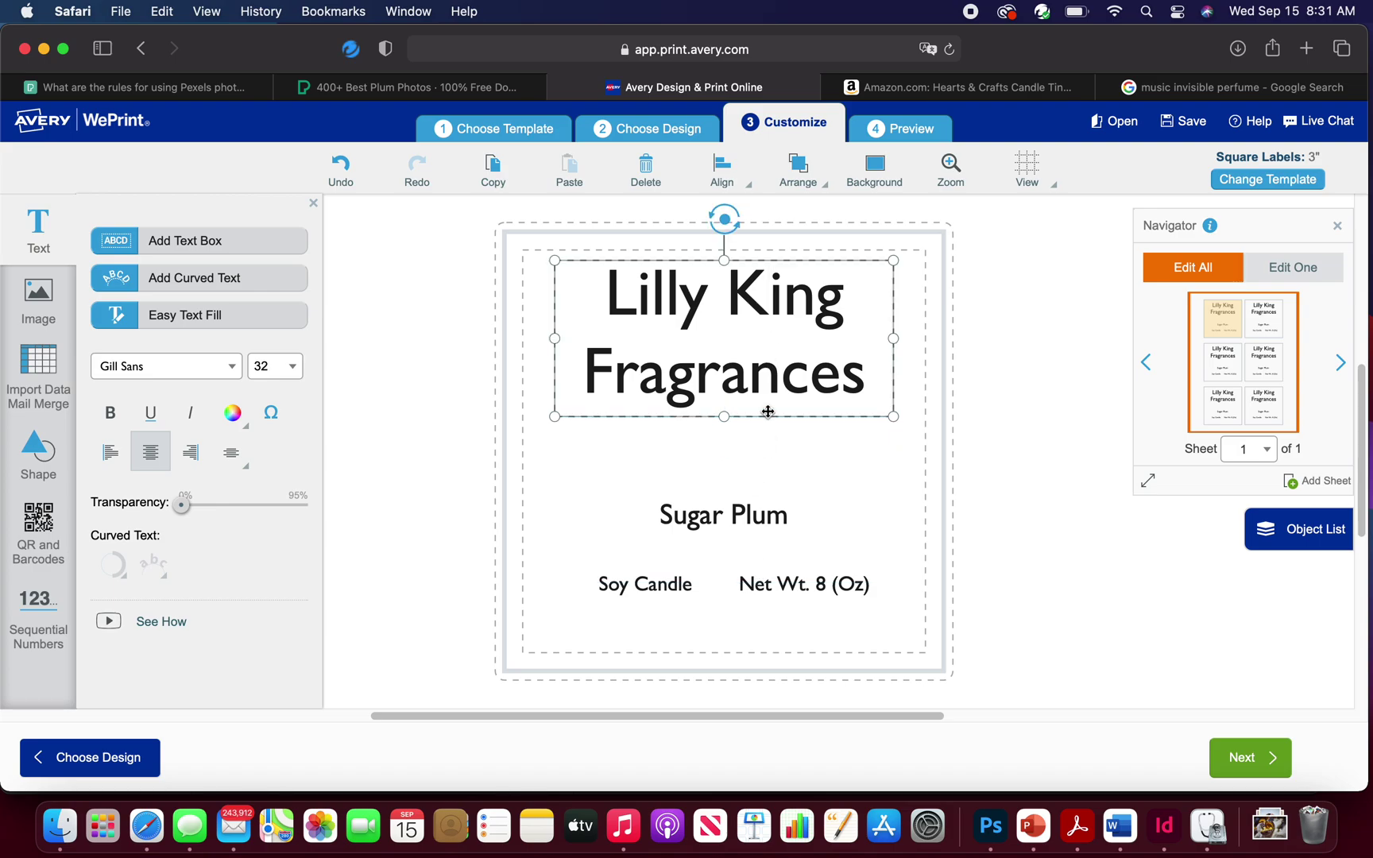
{"action": "left_click_drag", "start_coordinate": [769, 414], "coordinate": [770, 478]}
{"action": "left_click", "coordinate": [840, 505]}
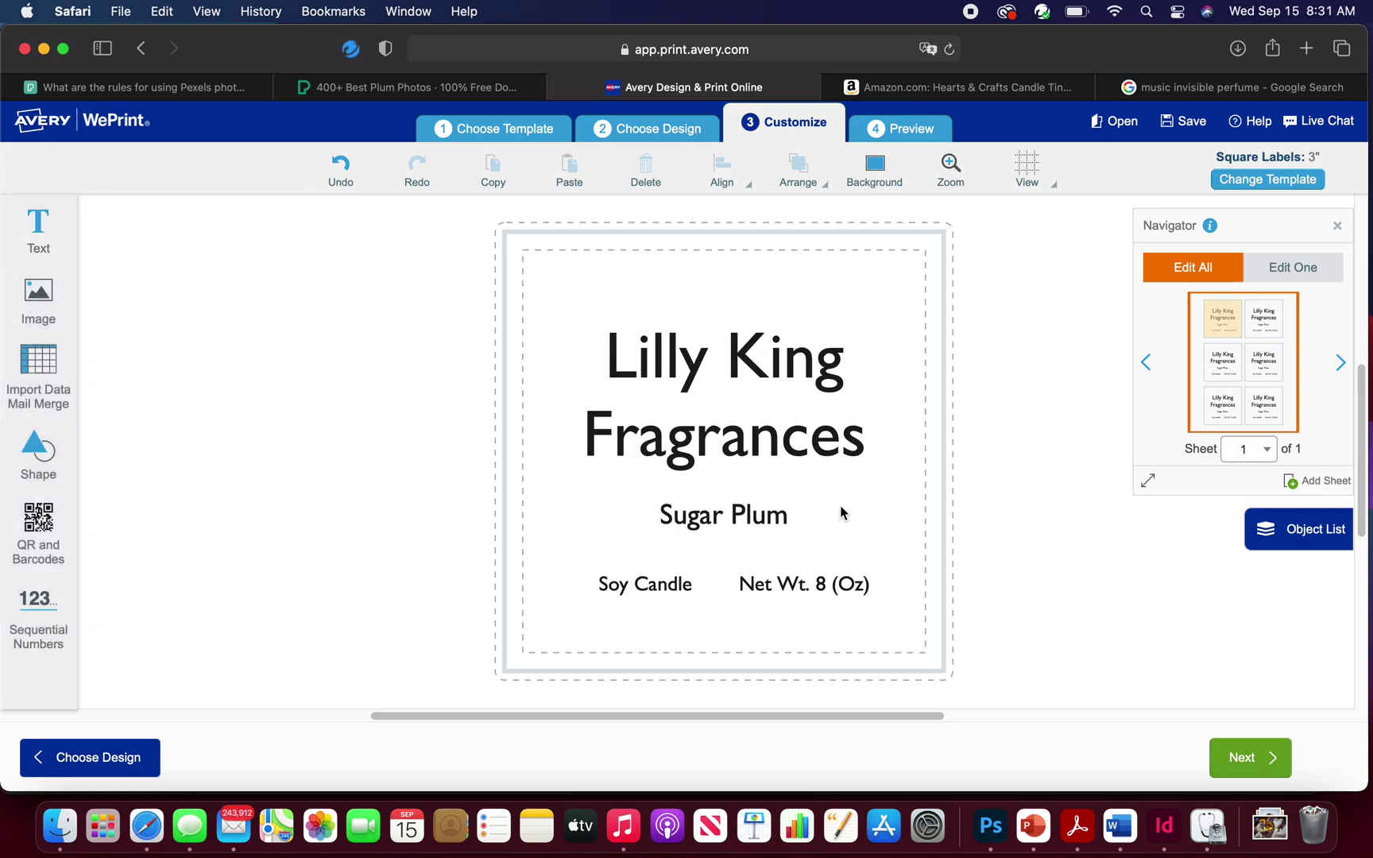
Select the whole "Lilly King Fragrances" heading and try it in the Gasoline Alley NF and Georgia fonts
{"action": "double_click", "coordinate": [794, 440]}
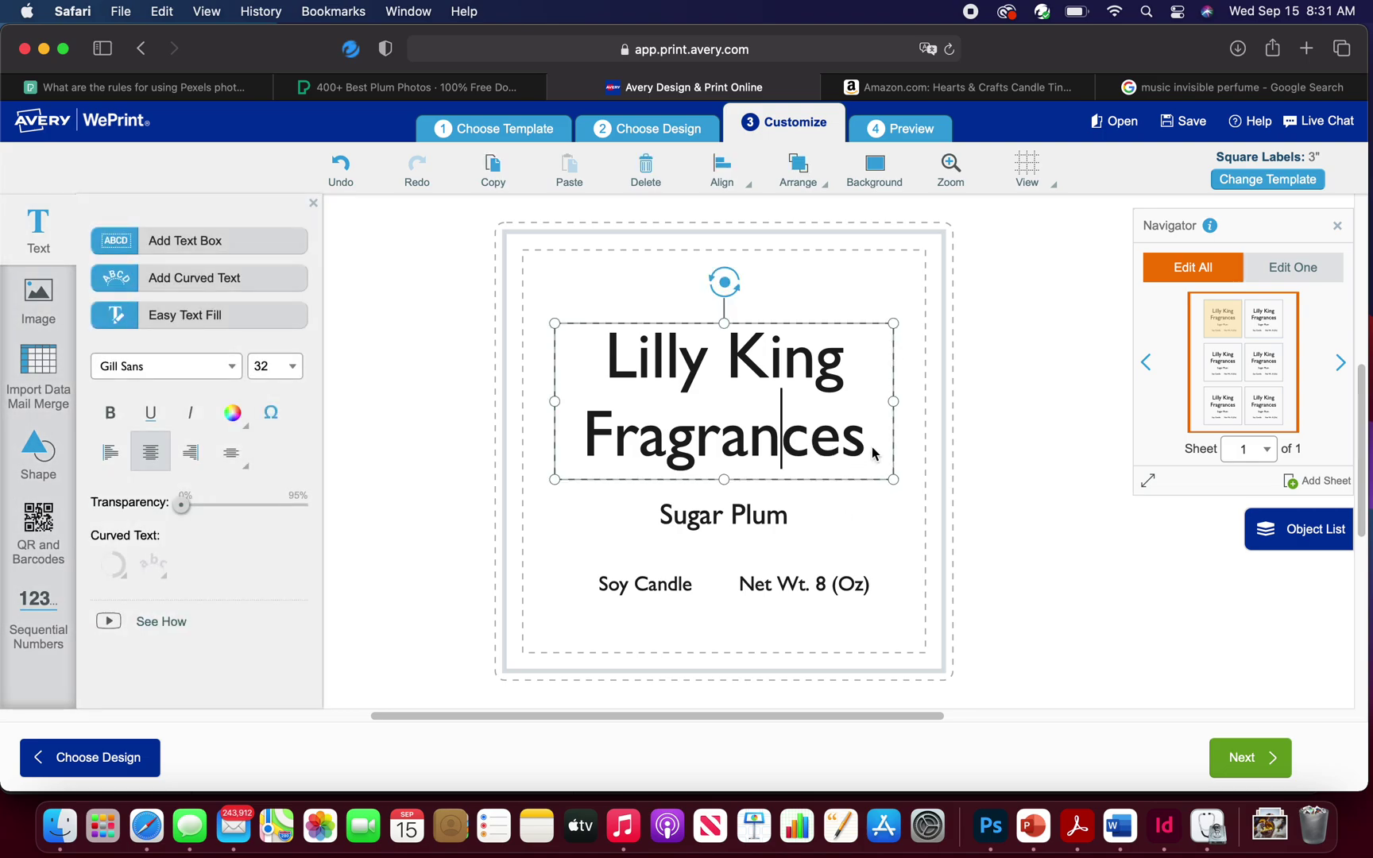
{"action": "left_click_drag", "start_coordinate": [868, 449], "coordinate": [580, 375]}
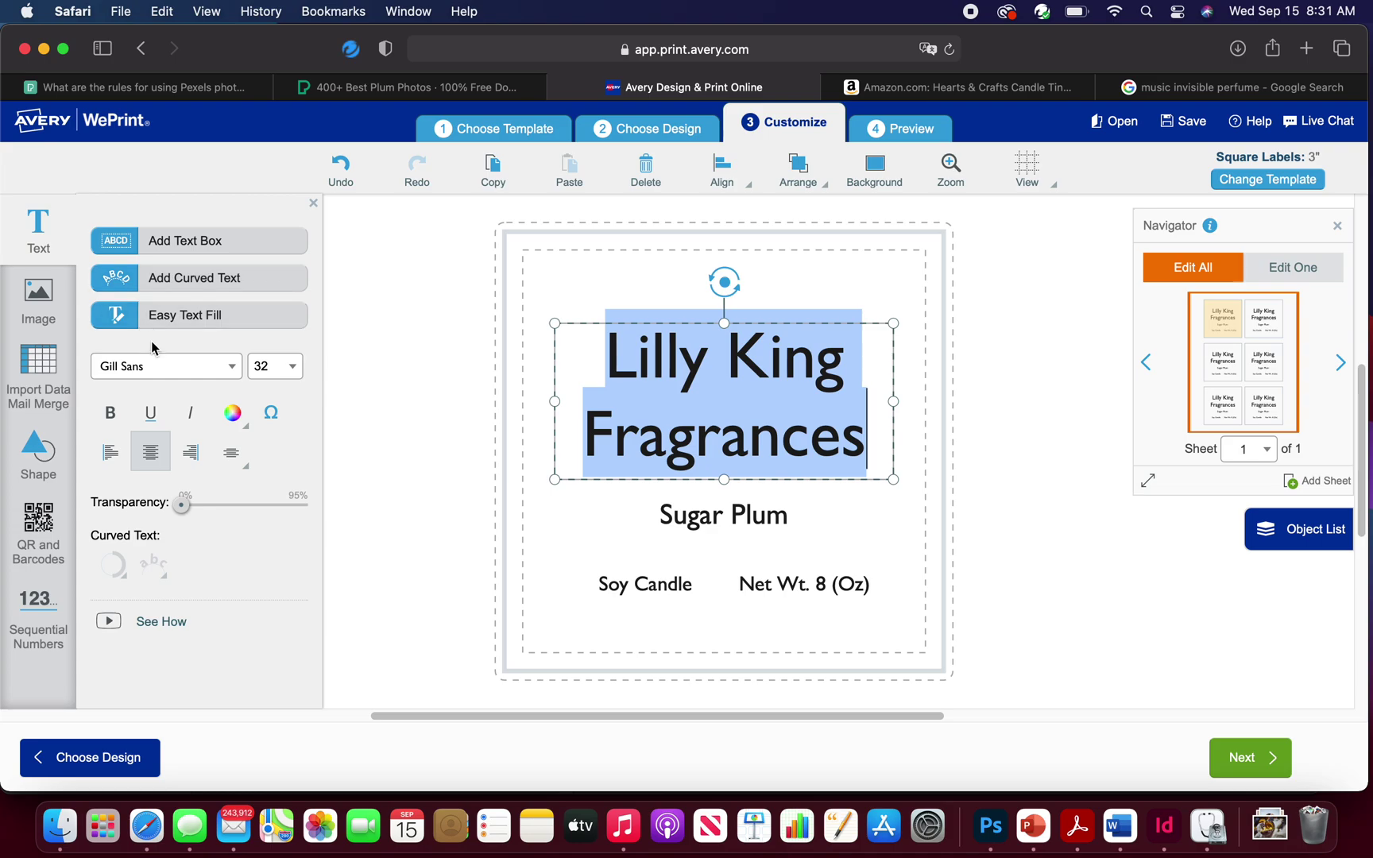
{"action": "left_click", "coordinate": [139, 374]}
{"action": "left_click", "coordinate": [136, 393]}
{"action": "left_click", "coordinate": [137, 368]}
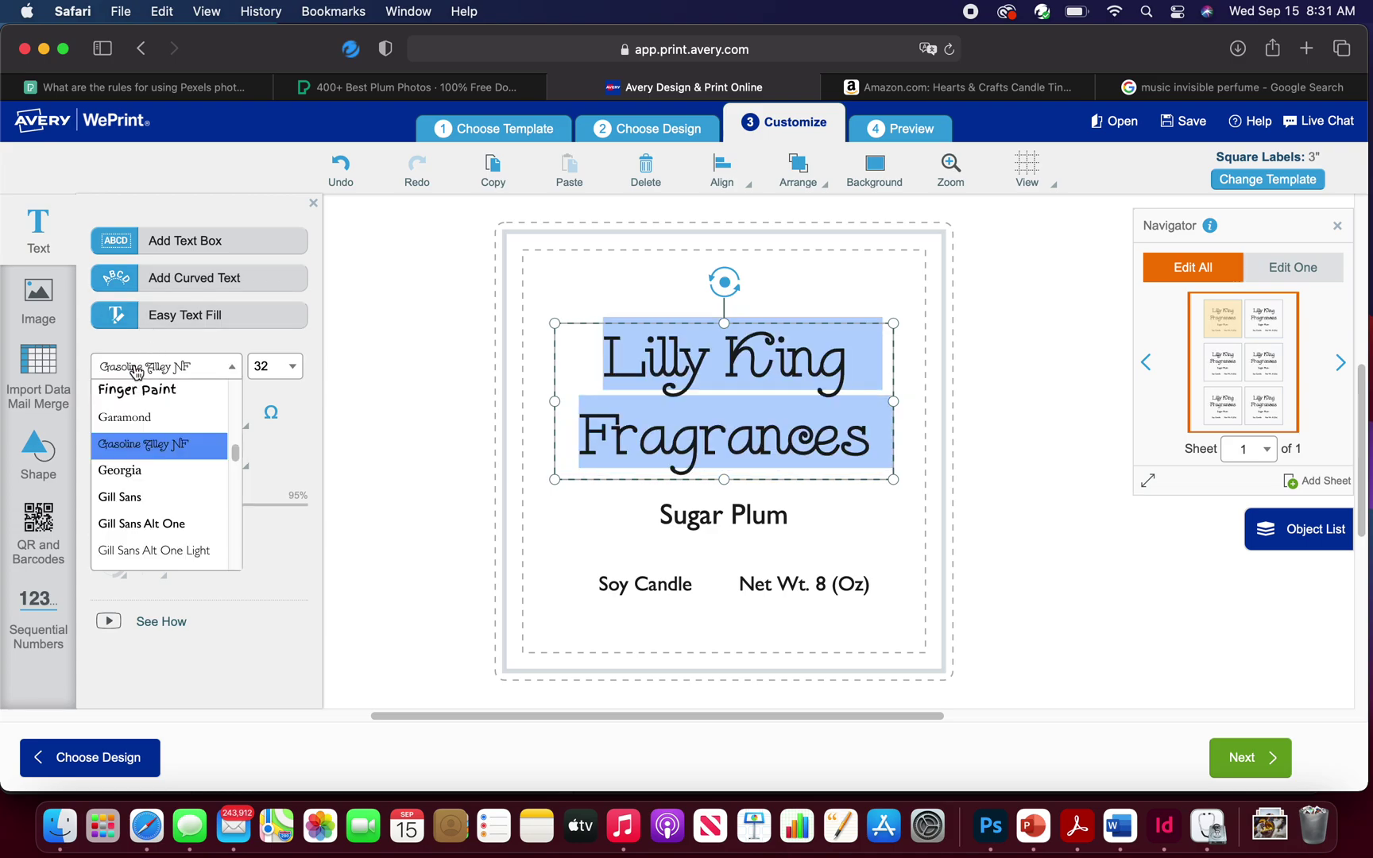
{"action": "left_click", "coordinate": [129, 472]}
Try the Gill Sans and Graphik fonts on the selected heading
{"action": "left_click", "coordinate": [166, 373]}
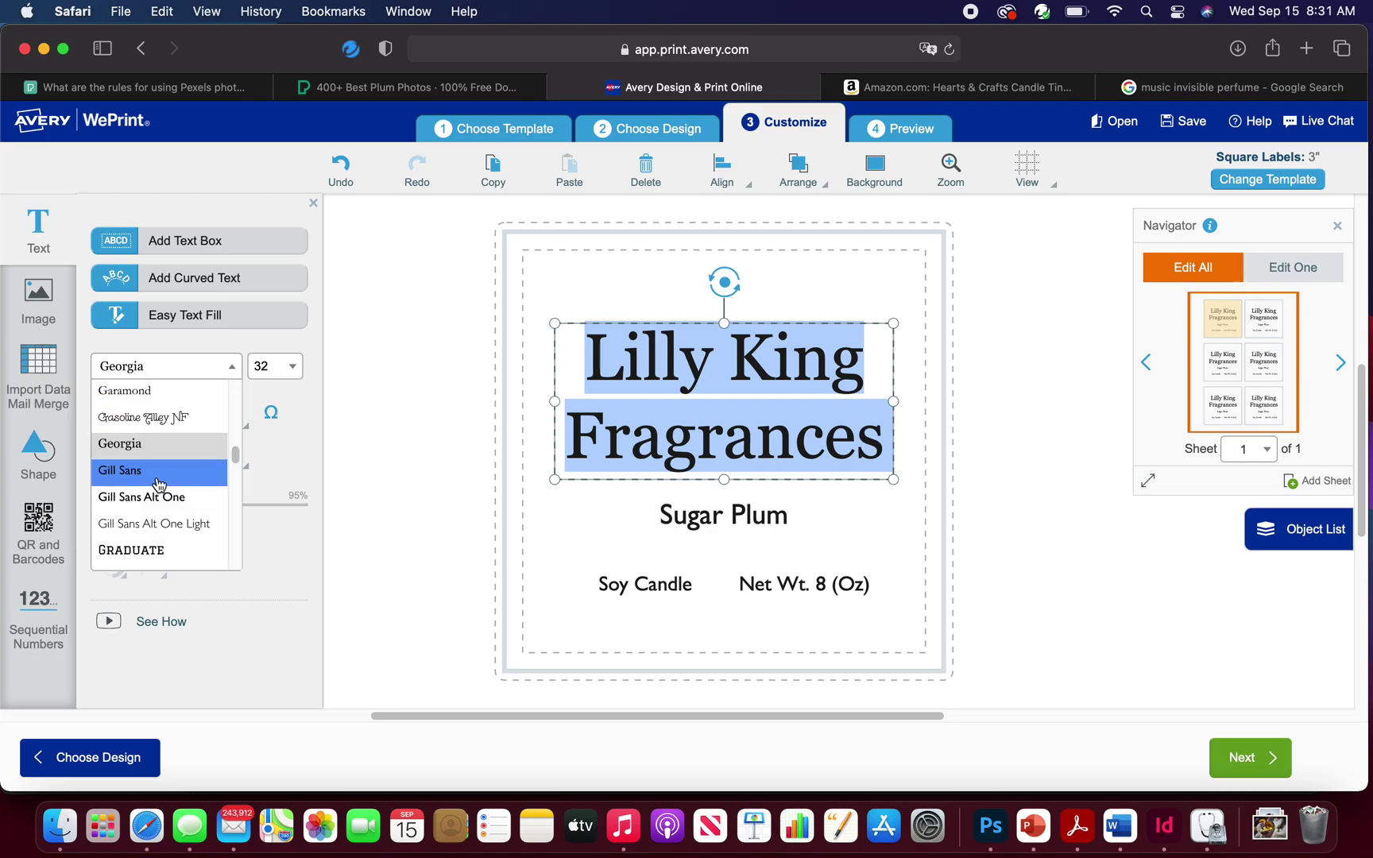
{"action": "left_click", "coordinate": [155, 470]}
{"action": "left_click", "coordinate": [202, 366]}
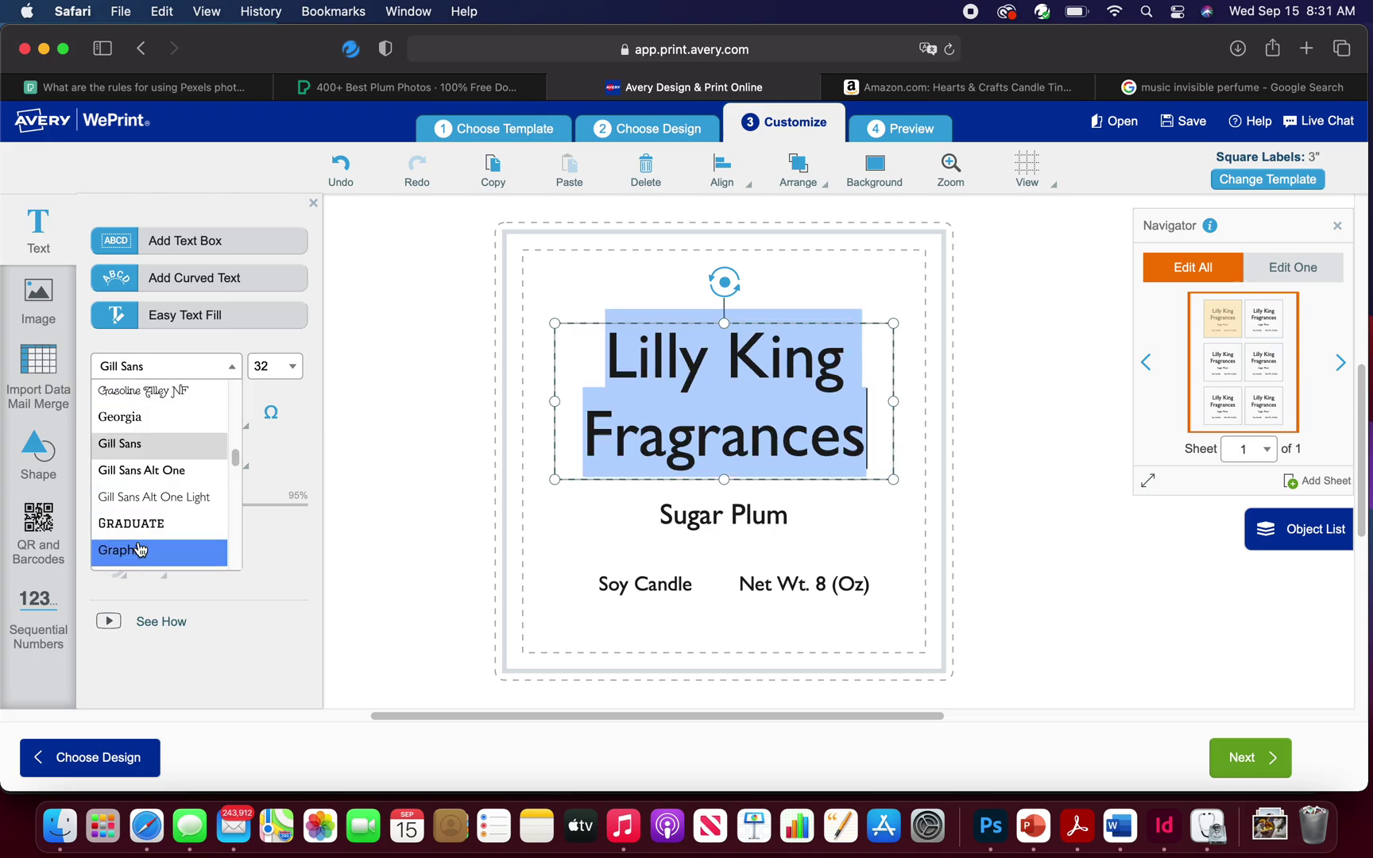
{"action": "left_click", "coordinate": [126, 550]}
Set the "Lilly King Fragrances" heading in the Arvo font at size 28
{"action": "left_click", "coordinate": [183, 380]}
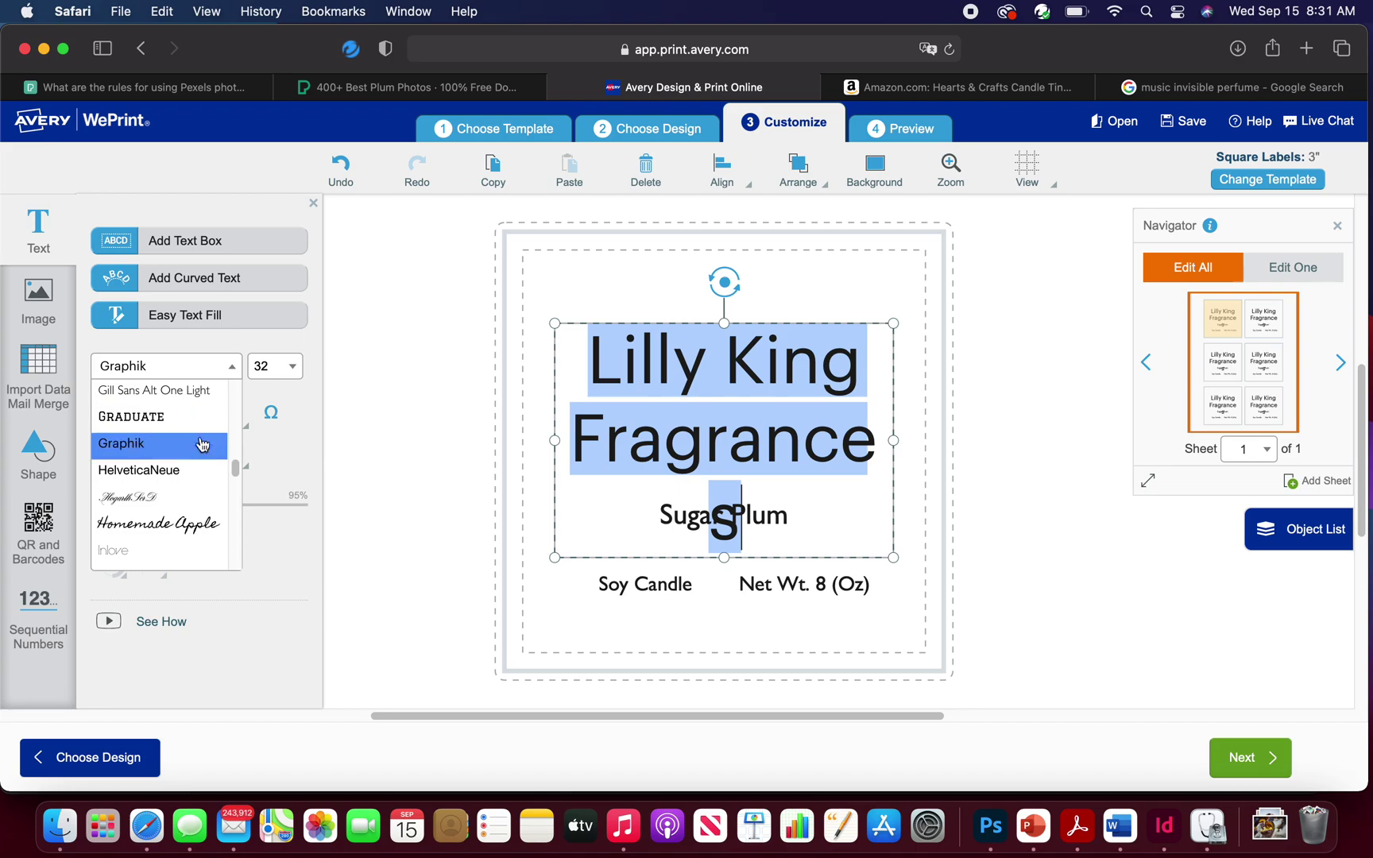
{"action": "left_click_drag", "start_coordinate": [236, 472], "coordinate": [230, 373]}
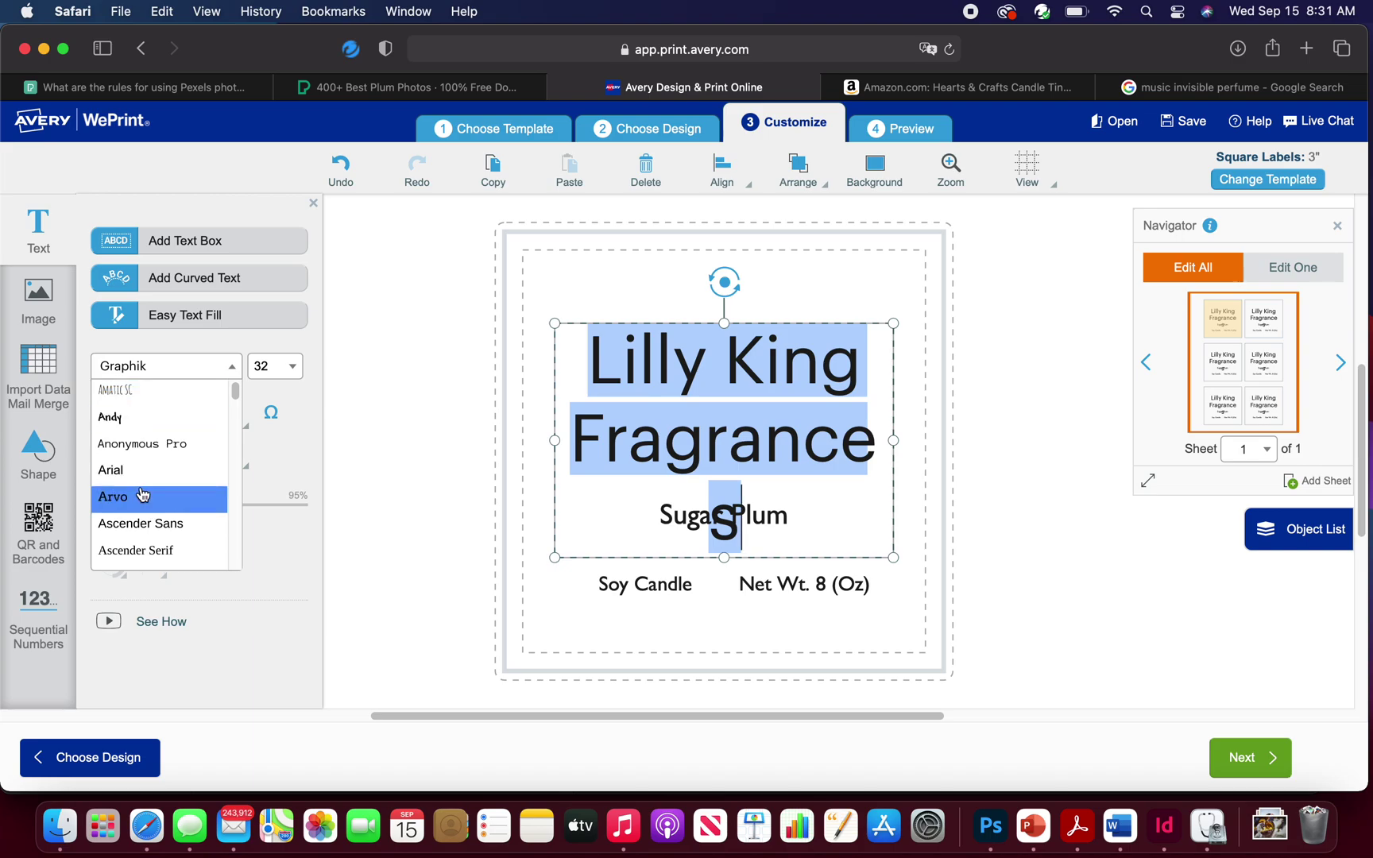
{"action": "left_click", "coordinate": [178, 496]}
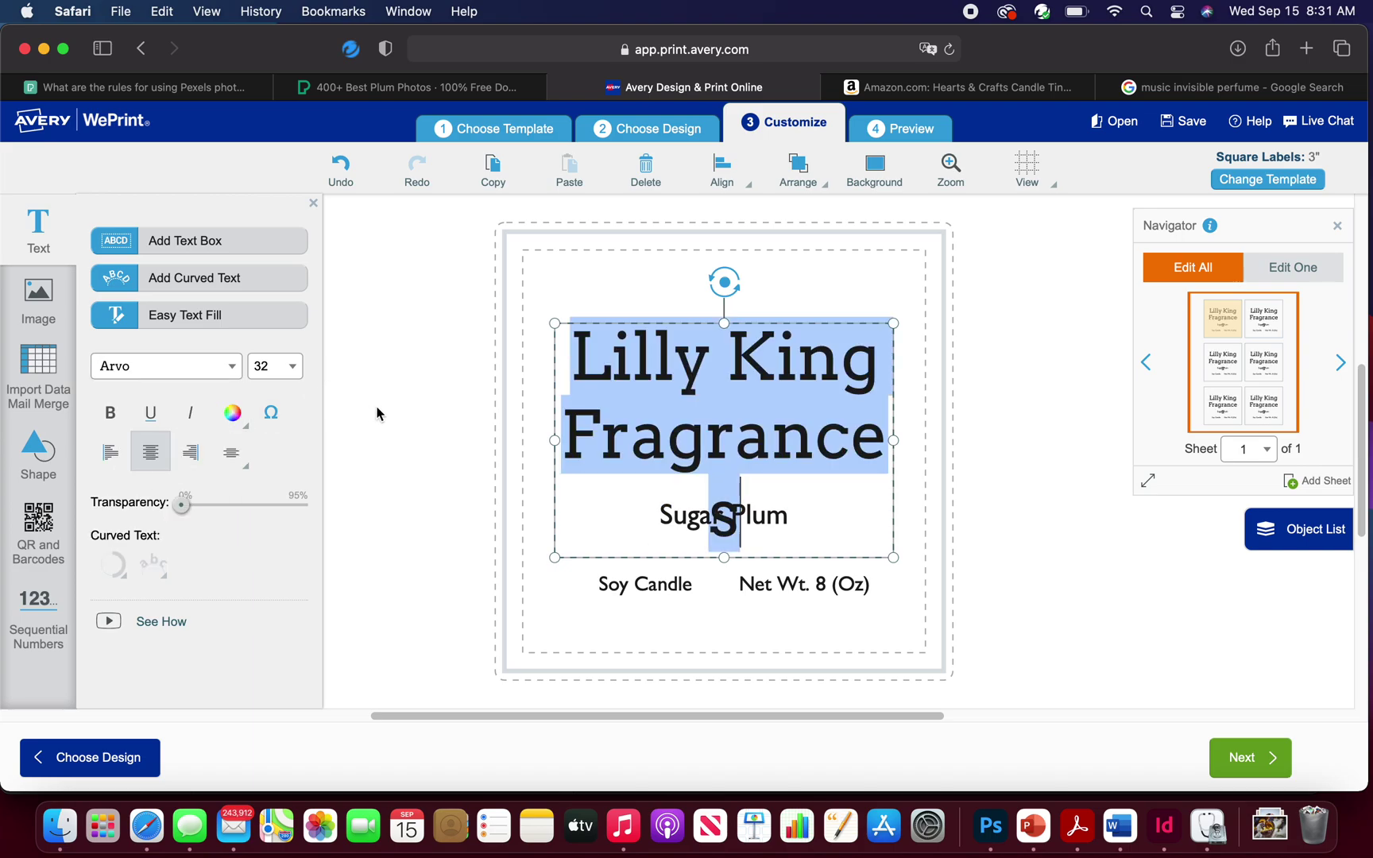
{"action": "left_click", "coordinate": [292, 367]}
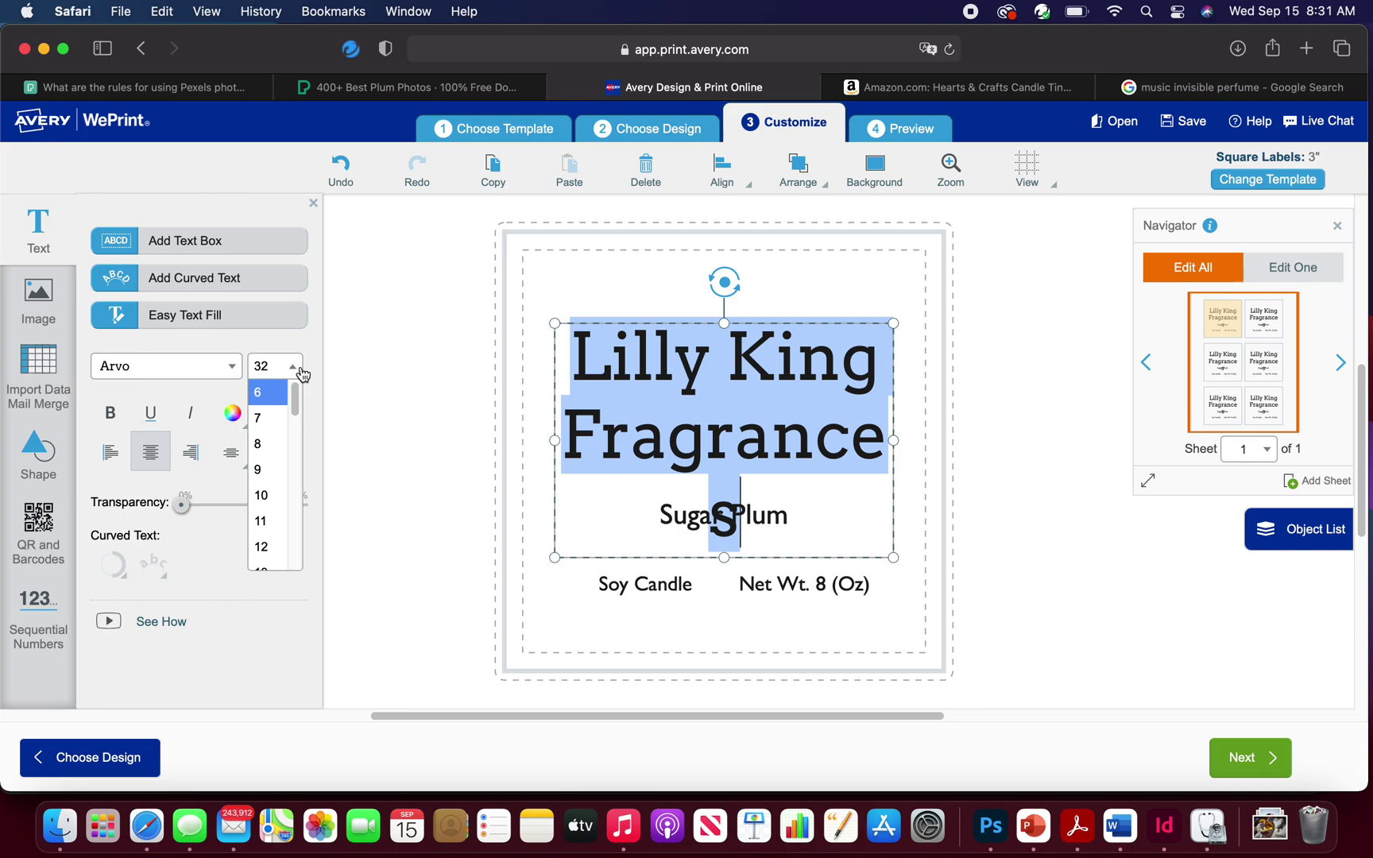
{"action": "left_click_drag", "start_coordinate": [294, 408], "coordinate": [296, 467]}
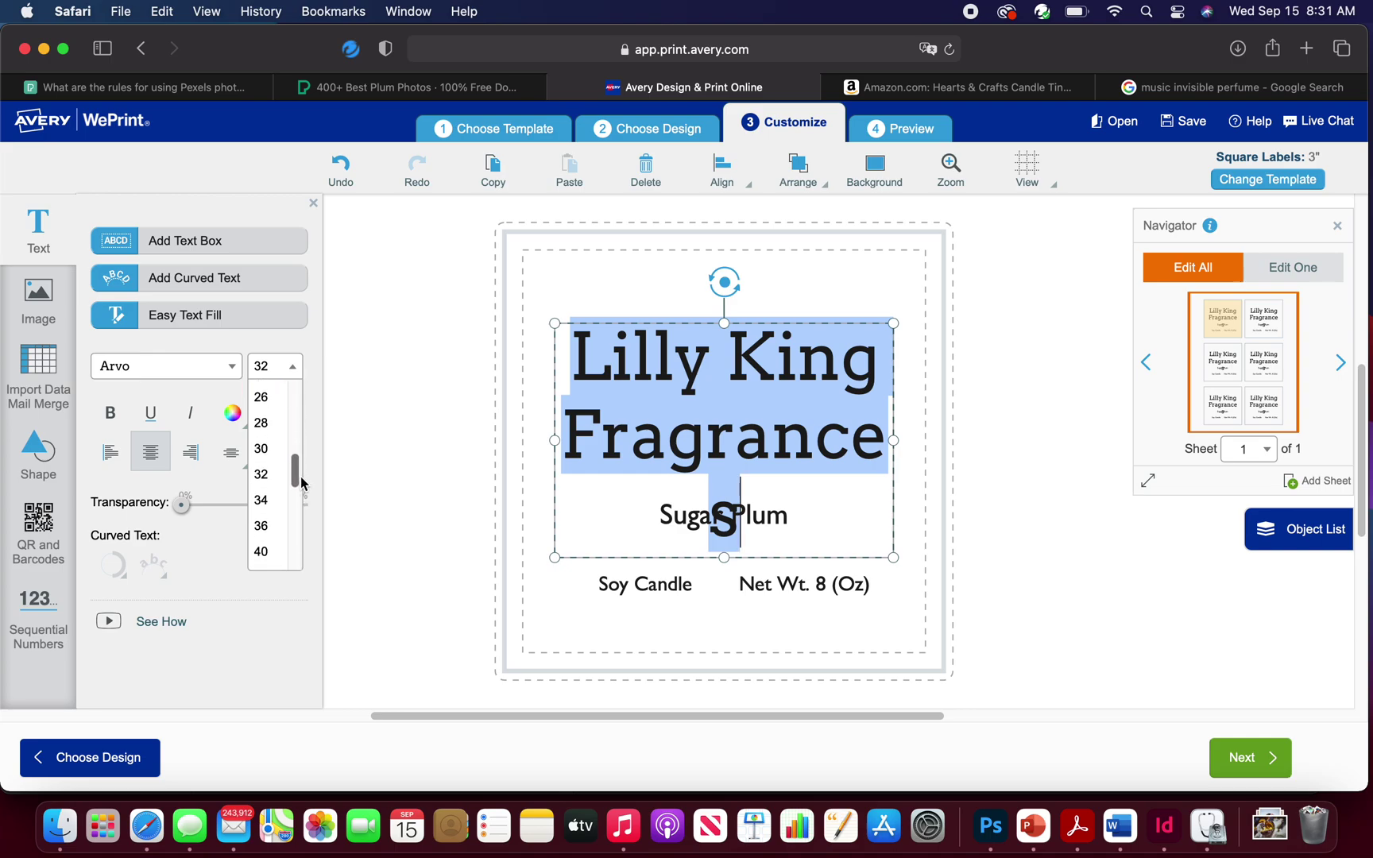
{"action": "left_click", "coordinate": [266, 451]}
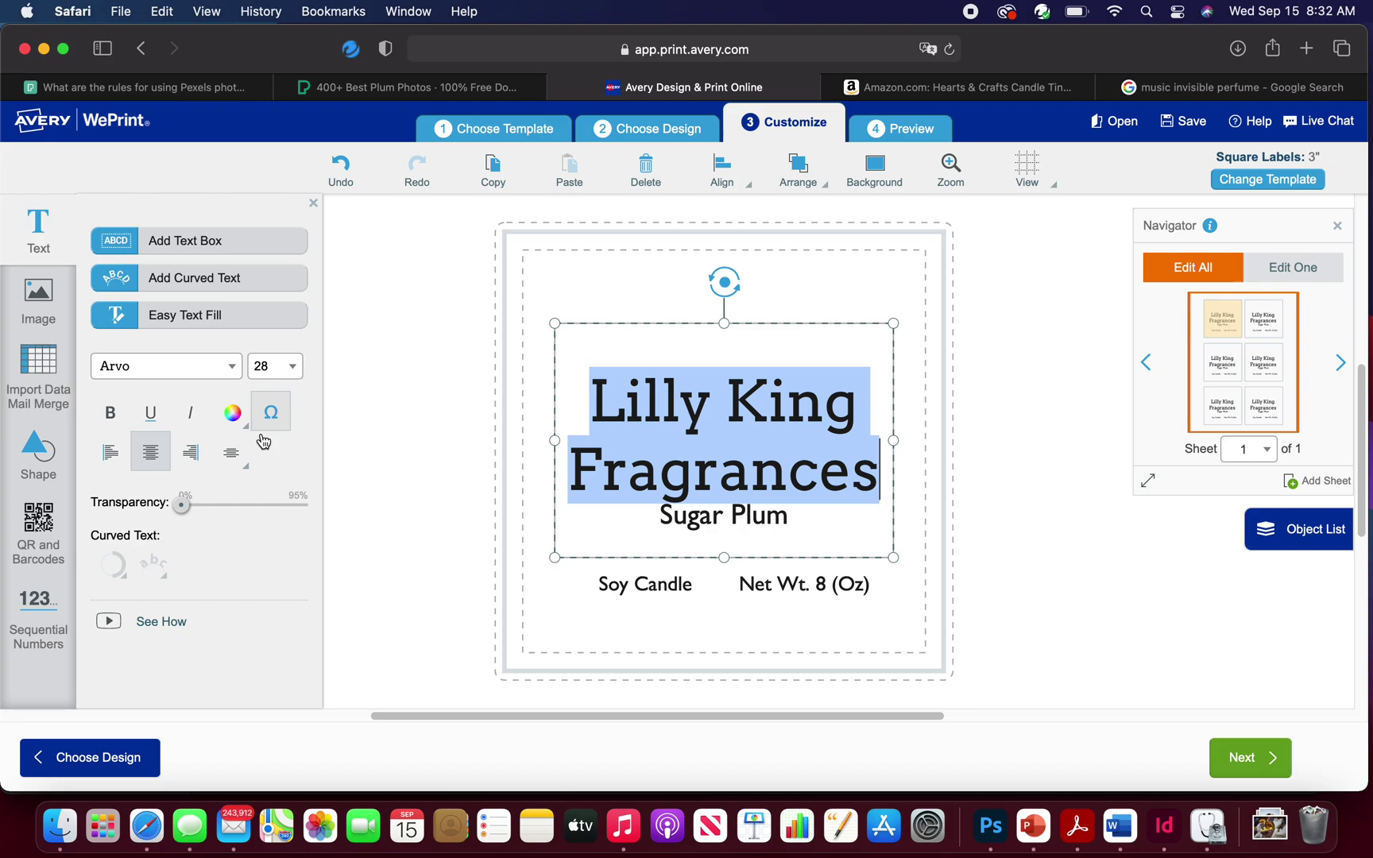
Try the heading at size 26, and return it to size 28
{"action": "left_click", "coordinate": [292, 380]}
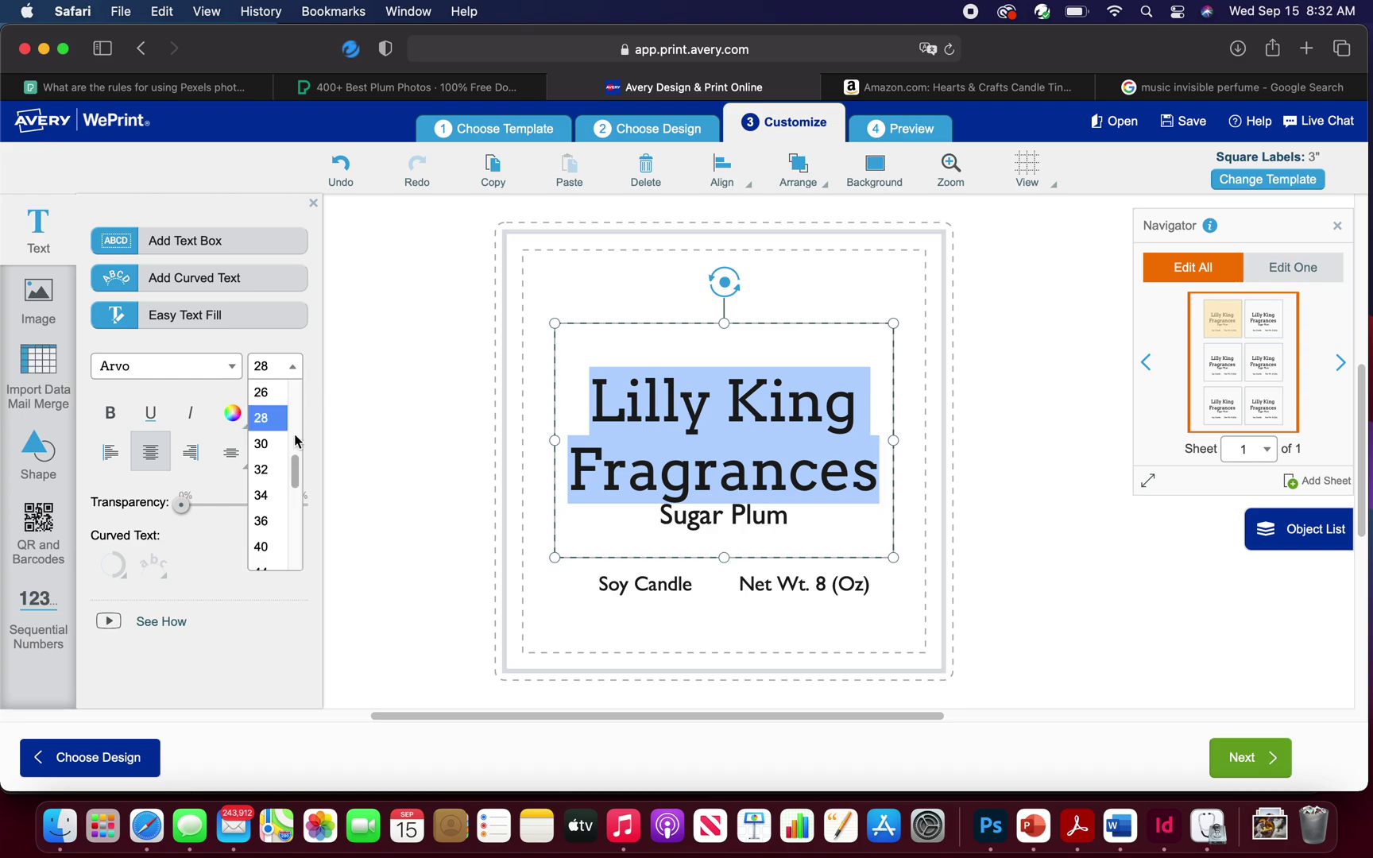
{"action": "left_click", "coordinate": [283, 389]}
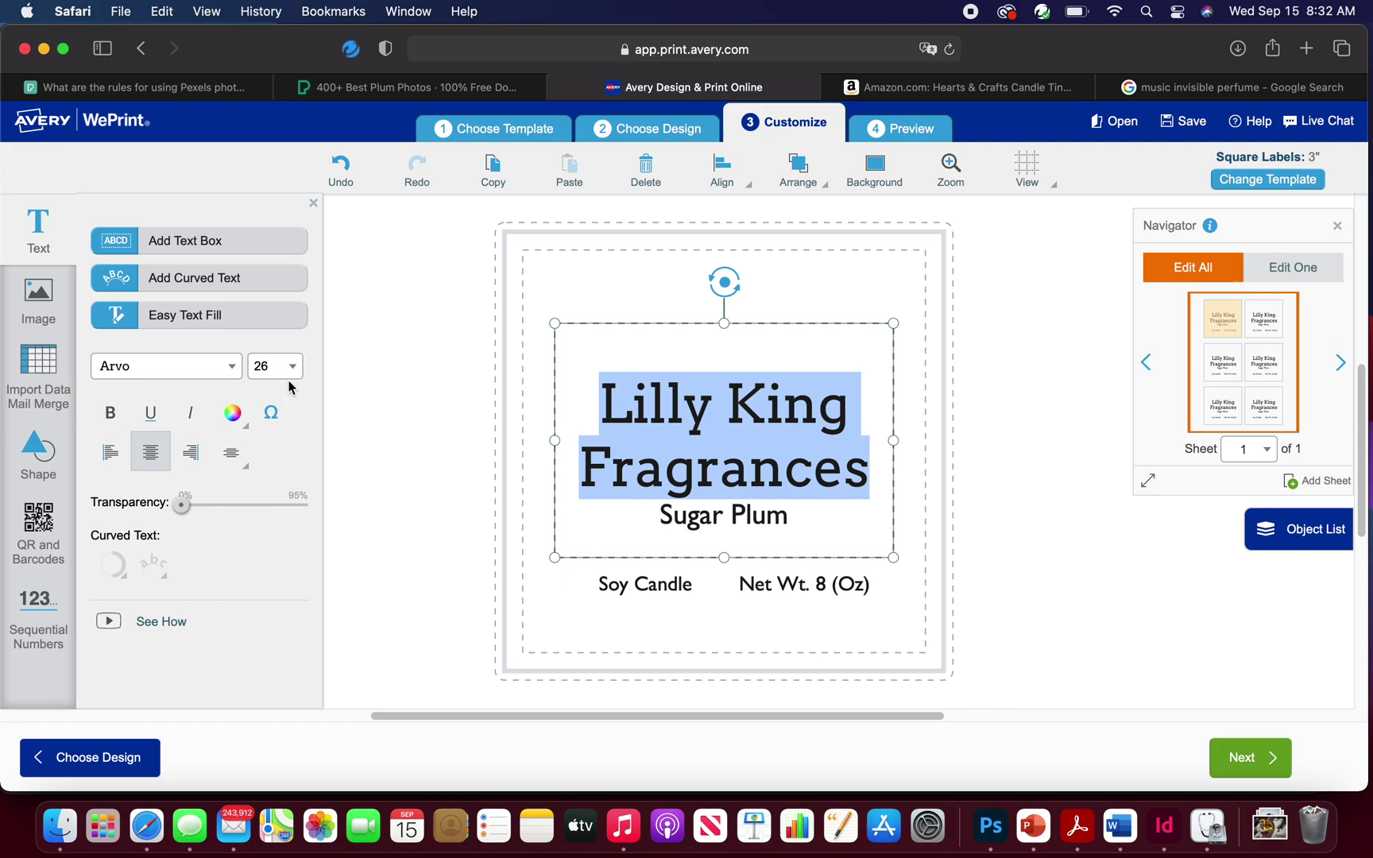
{"action": "left_click", "coordinate": [293, 368]}
{"action": "left_click", "coordinate": [286, 443]}
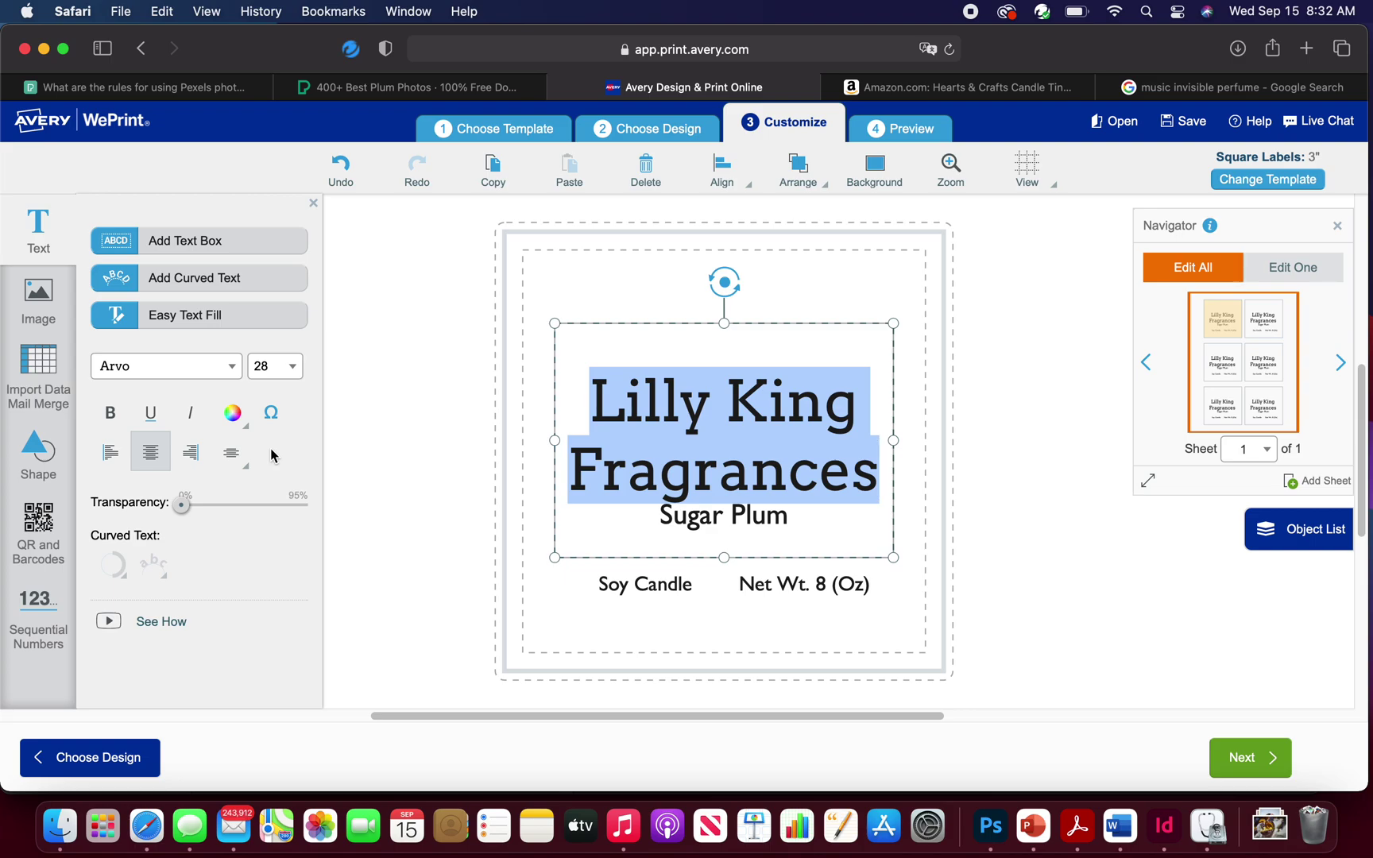
Move the brand heading up slightly so that it clears the Sugar Plum text
{"action": "left_click", "coordinate": [669, 282]}
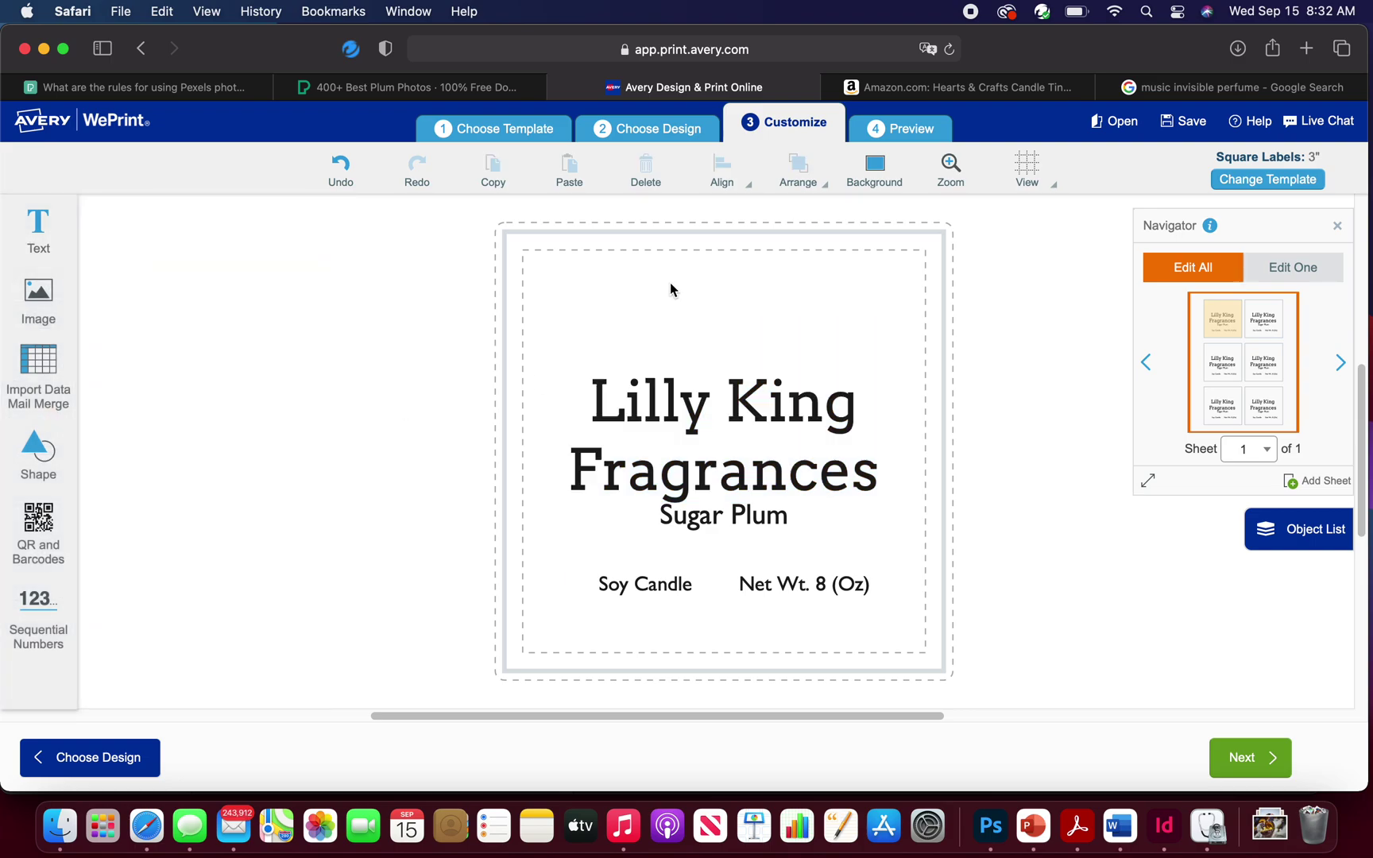
{"action": "left_click", "coordinate": [716, 442]}
{"action": "left_click_drag", "start_coordinate": [777, 322], "coordinate": [782, 300]}
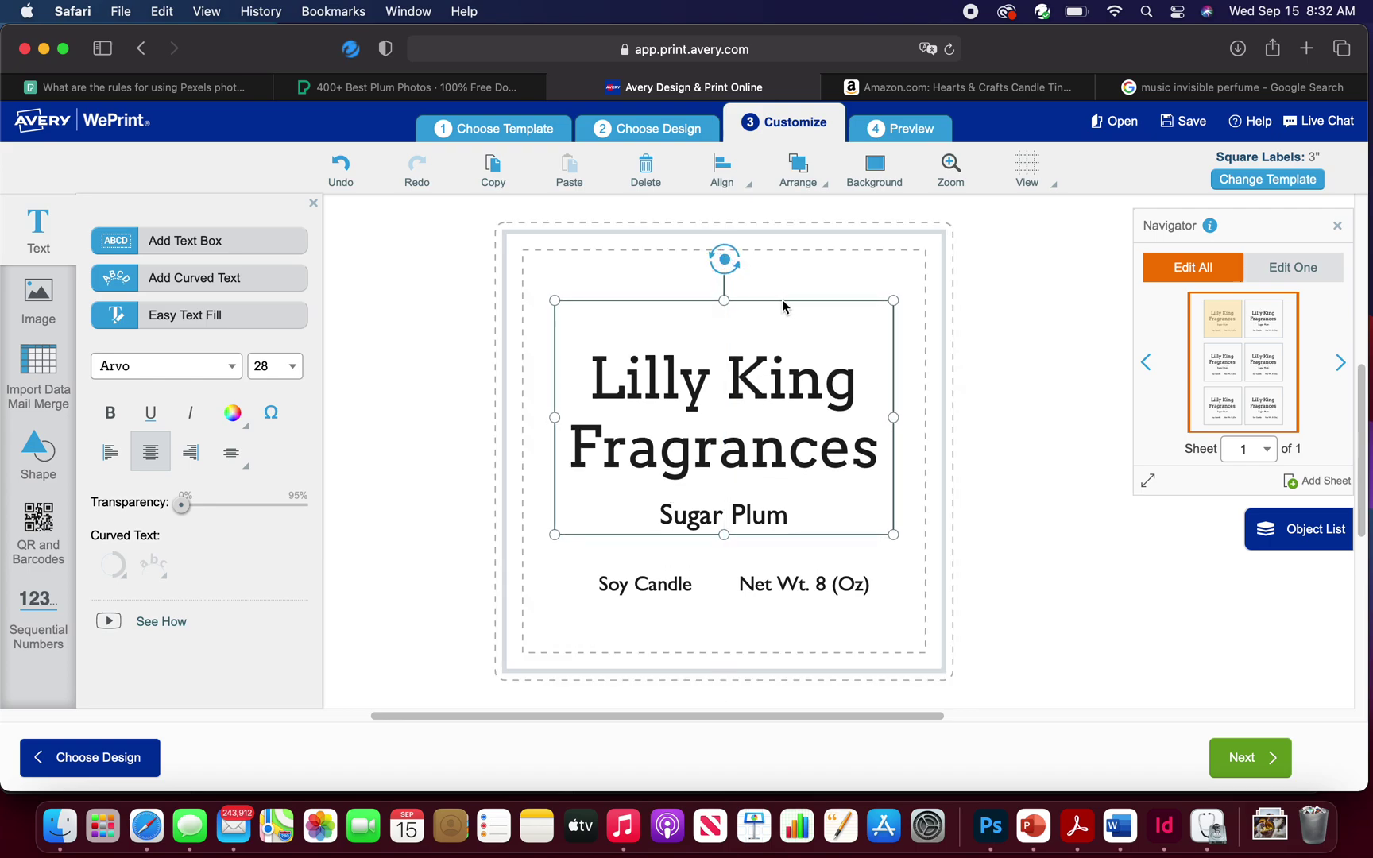
{"action": "left_click", "coordinate": [680, 277]}
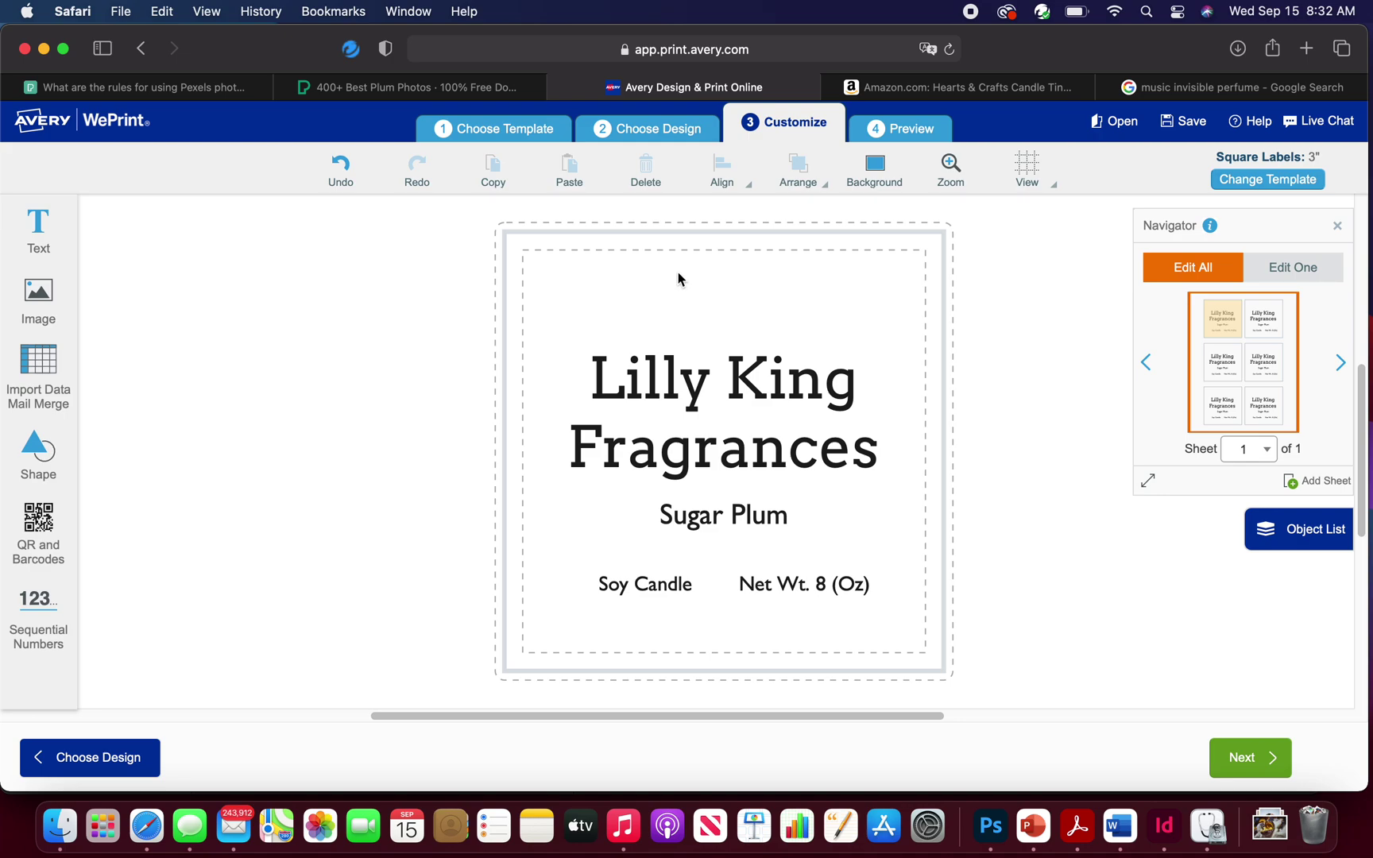
Try plum #814164, tan #BF9960, slate blue #416C80 and pink #BF6094 as the solid background colour of the label sheet
{"action": "left_click", "coordinate": [877, 174]}
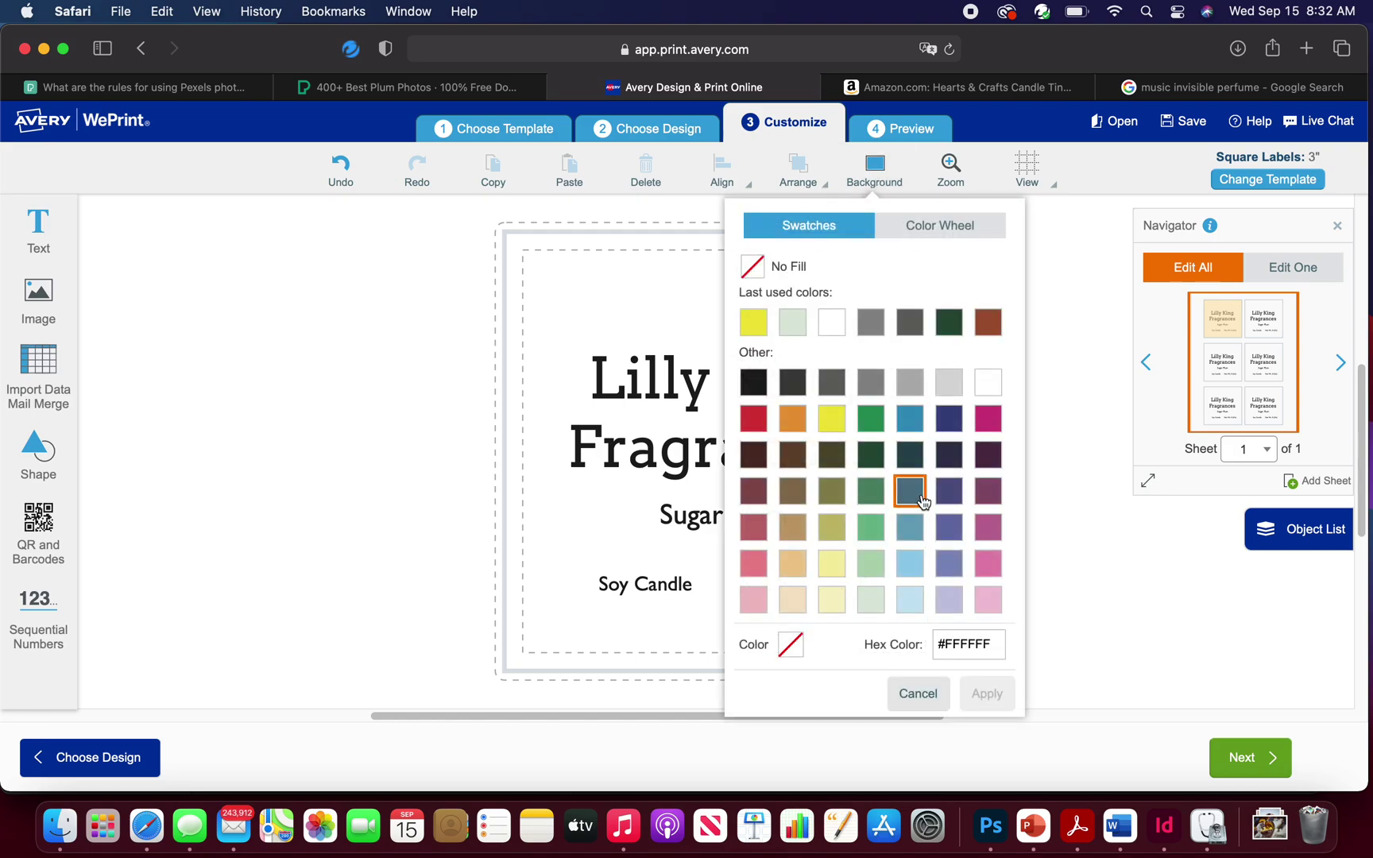
{"action": "left_click", "coordinate": [999, 496]}
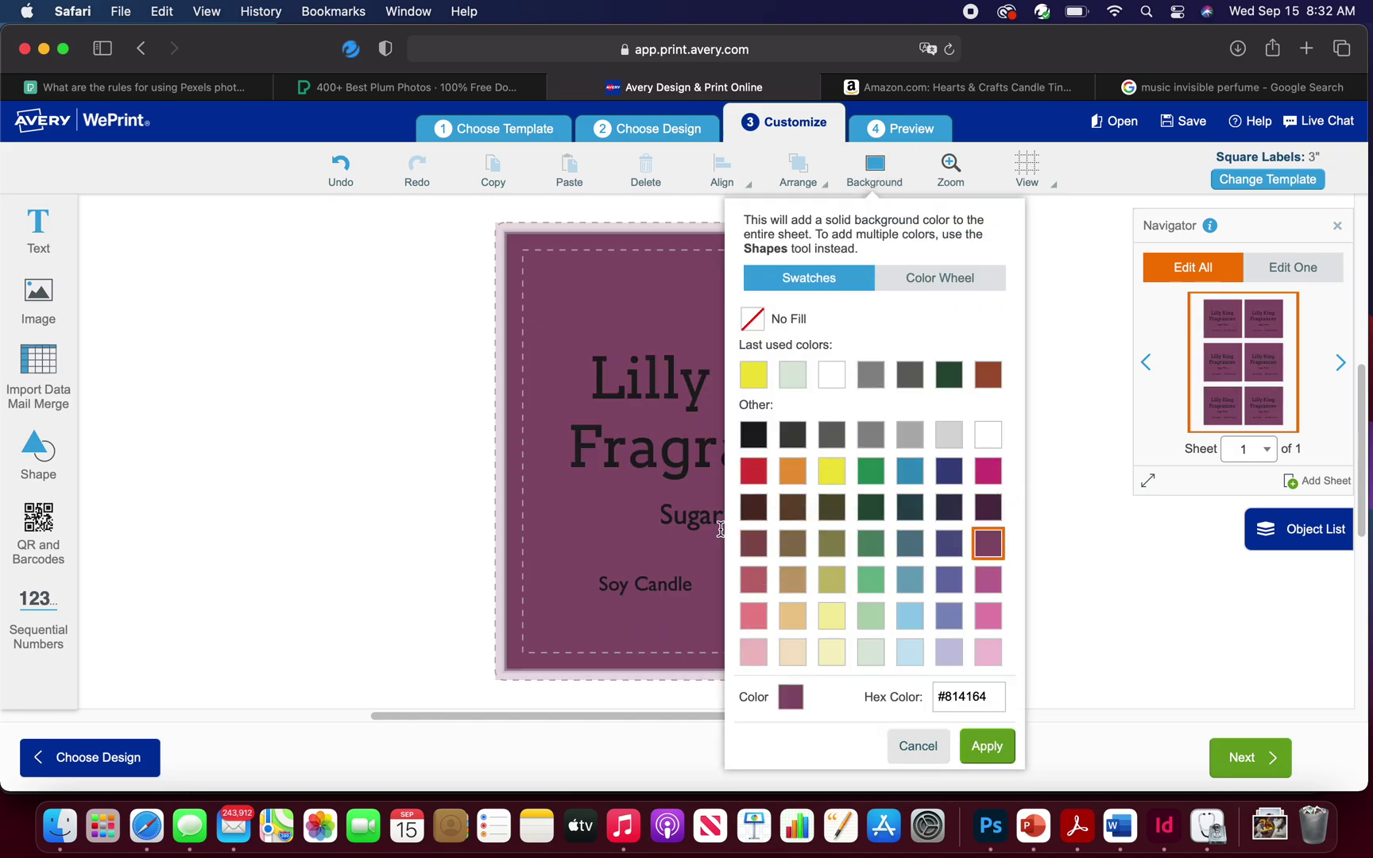
{"action": "left_click", "coordinate": [801, 578]}
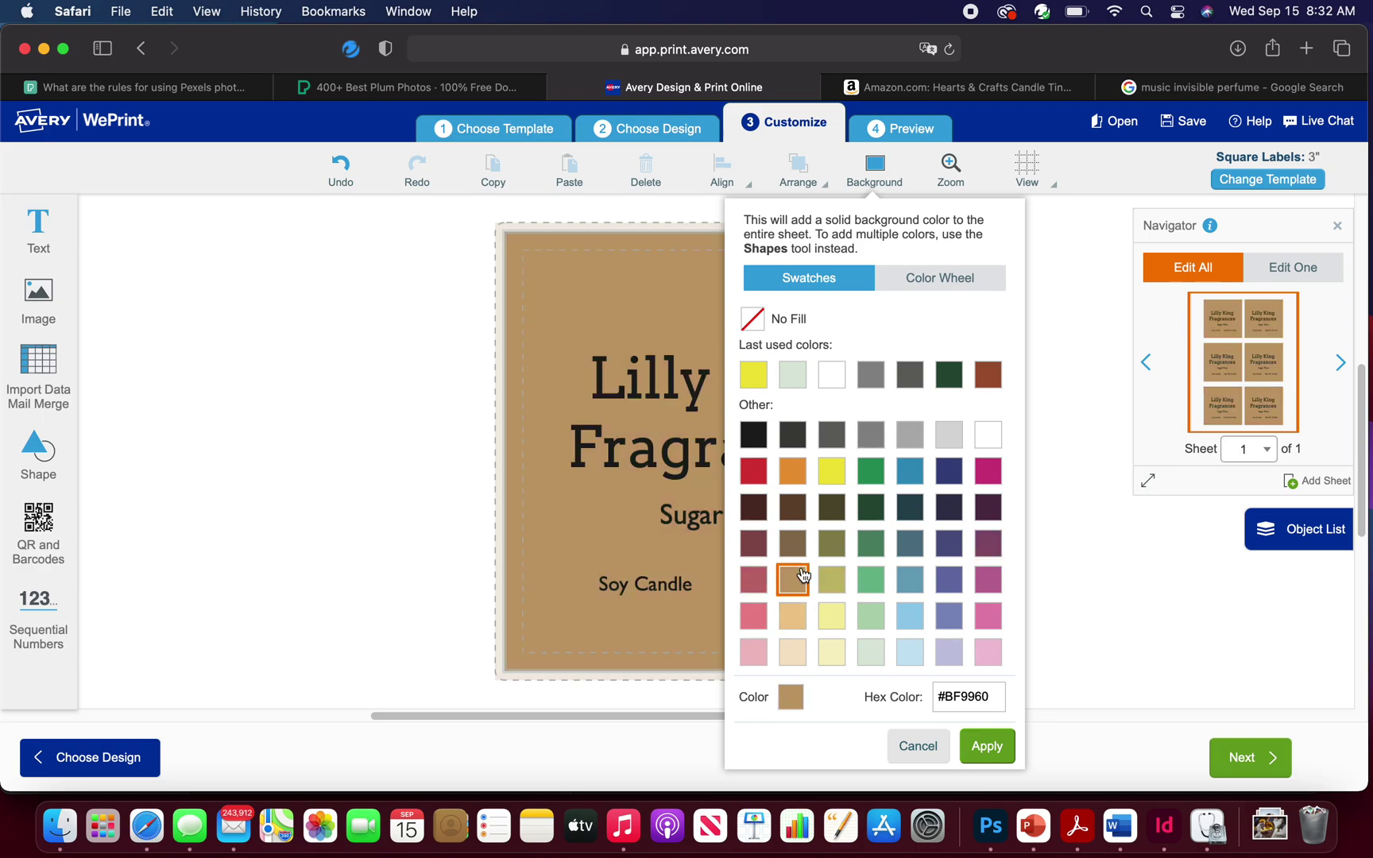
{"action": "left_click", "coordinate": [911, 555]}
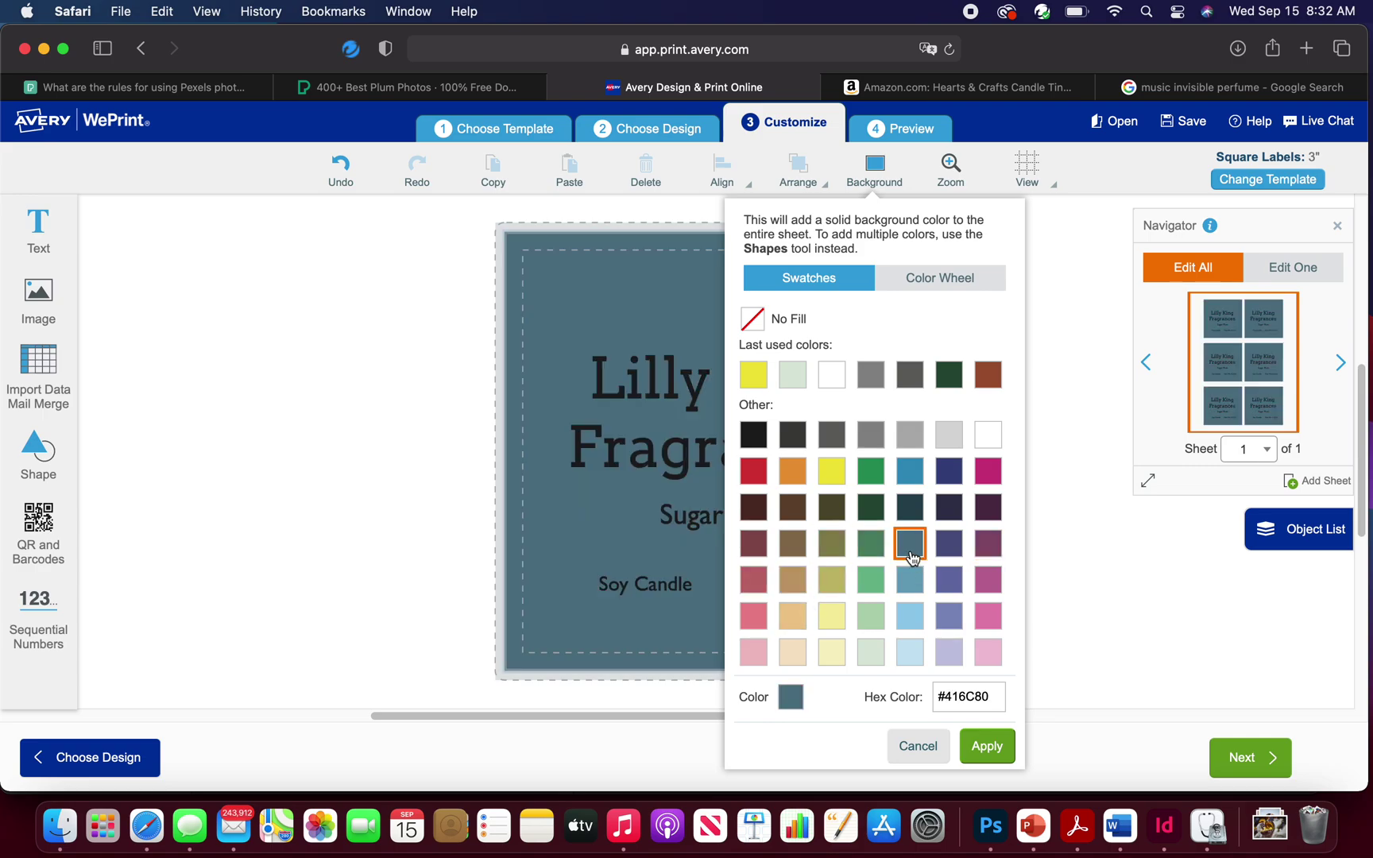
{"action": "left_click", "coordinate": [988, 580]}
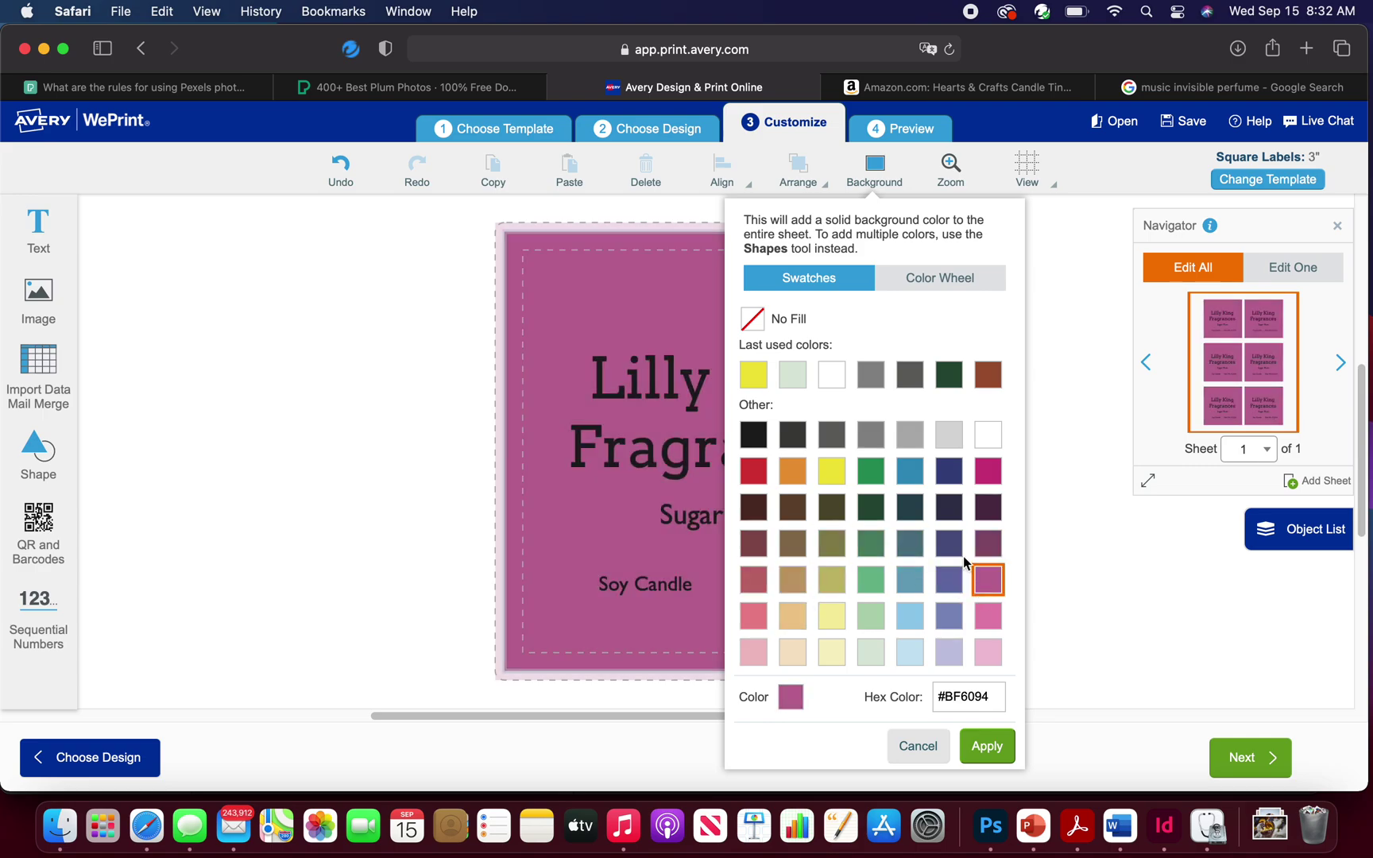
{"action": "left_click", "coordinate": [917, 746]}
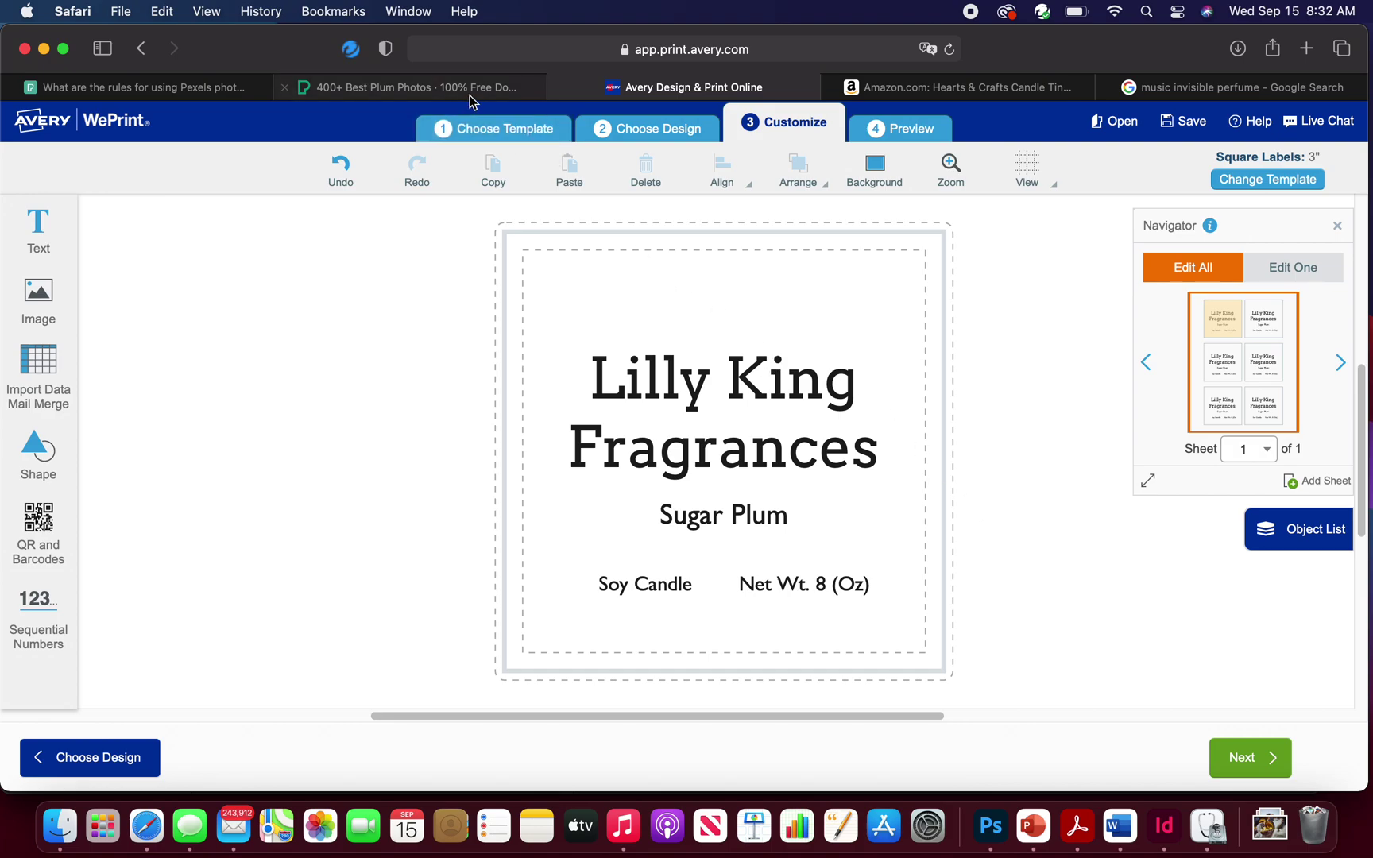
Switch to the Pexels website and open its License page
{"action": "left_click", "coordinate": [436, 92]}
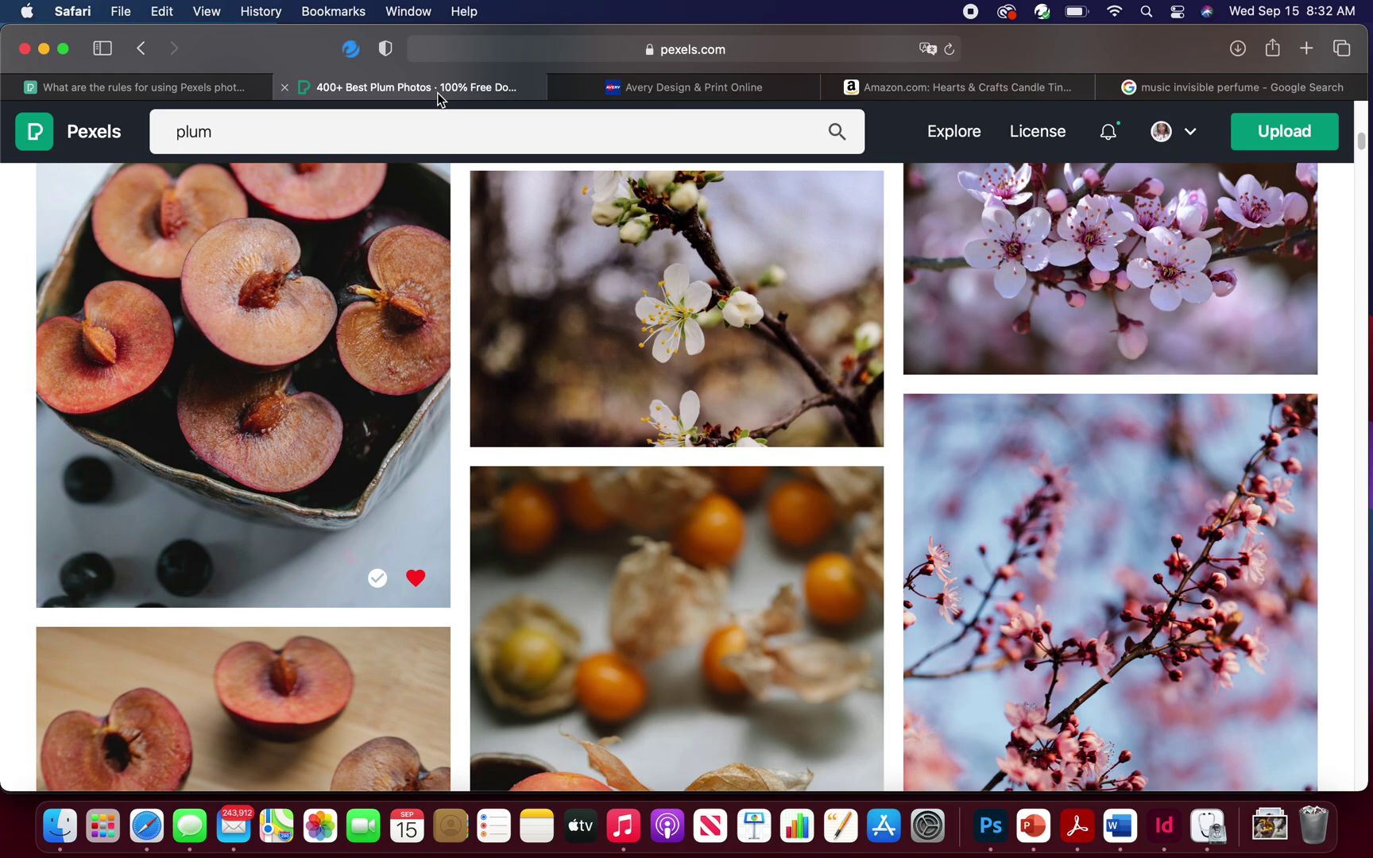
{"action": "left_click", "coordinate": [100, 141]}
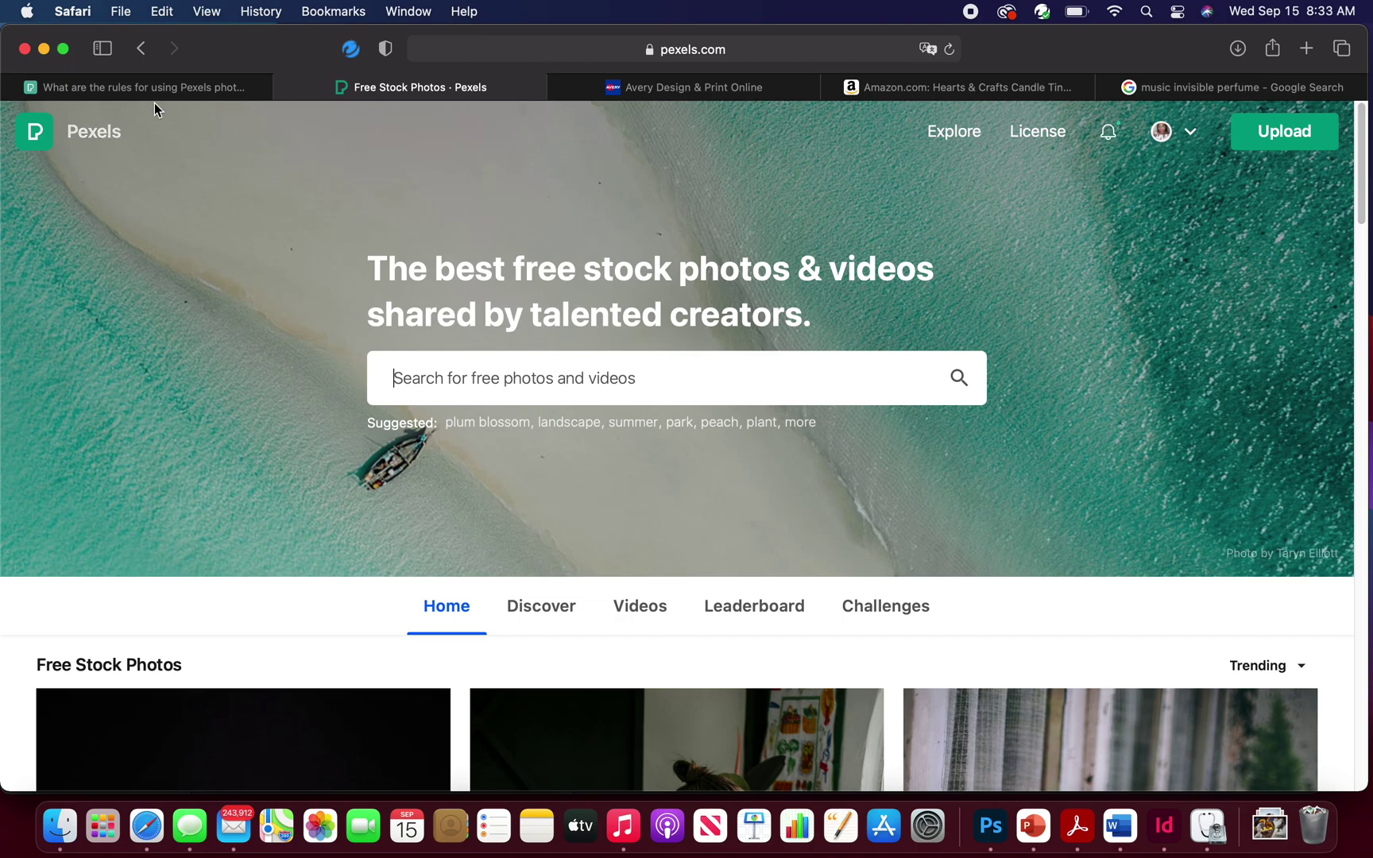
{"action": "left_click", "coordinate": [1040, 133]}
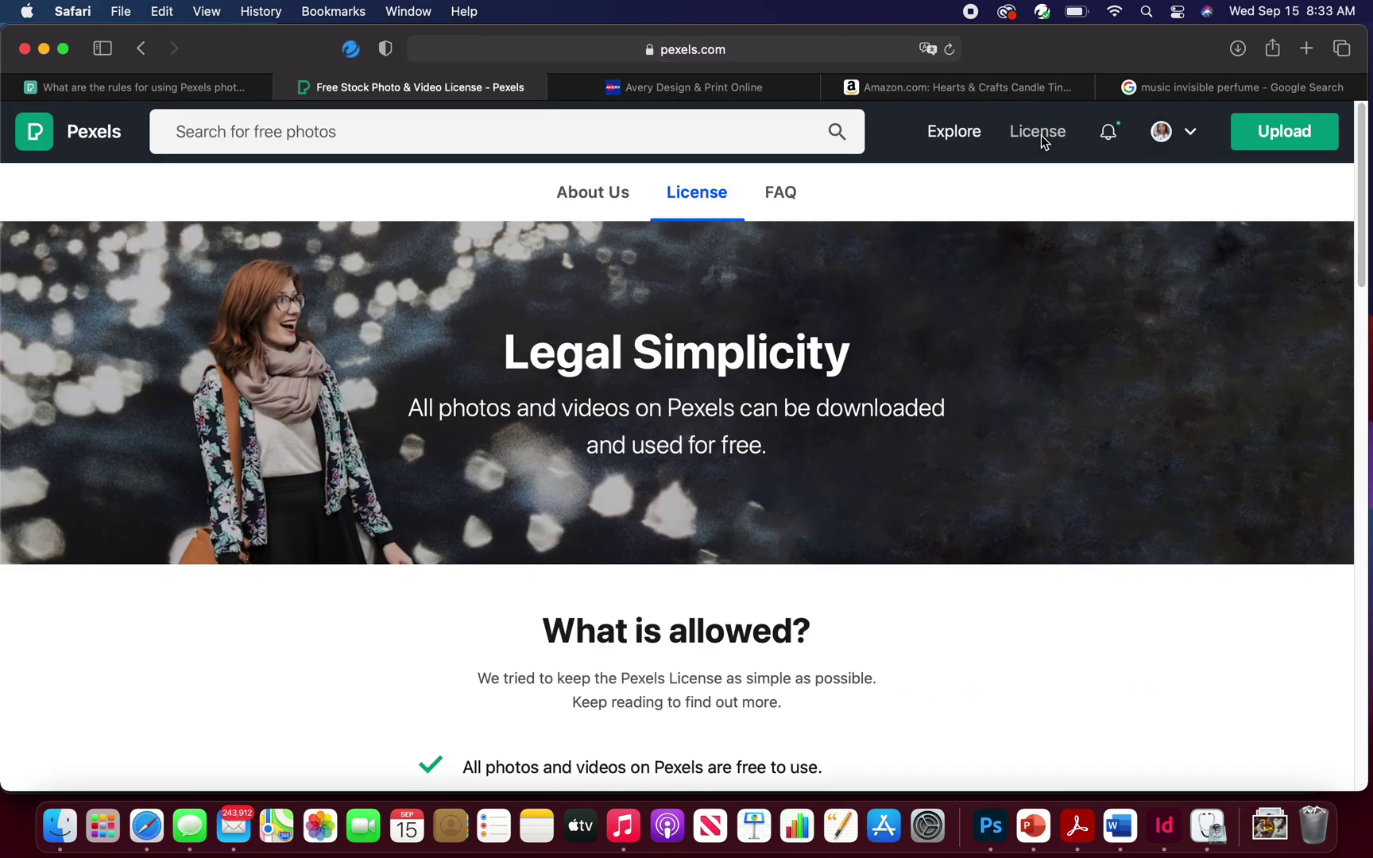
Read the Pexels license terms on what is allowed and the example use cases for photos
{"action": "key", "text": "Down"}
{"action": "key", "text": "Down"}
{"action": "key", "text": "Down"}
{"action": "key", "text": "Down"}
{"action": "key", "text": "Down"}
{"action": "key", "text": "Down"}
{"action": "key", "text": "Down"}
{"action": "key", "text": "Down"}
{"action": "key", "text": "Down"}
{"action": "key", "text": "Down"}
{"action": "key", "text": "Down"}
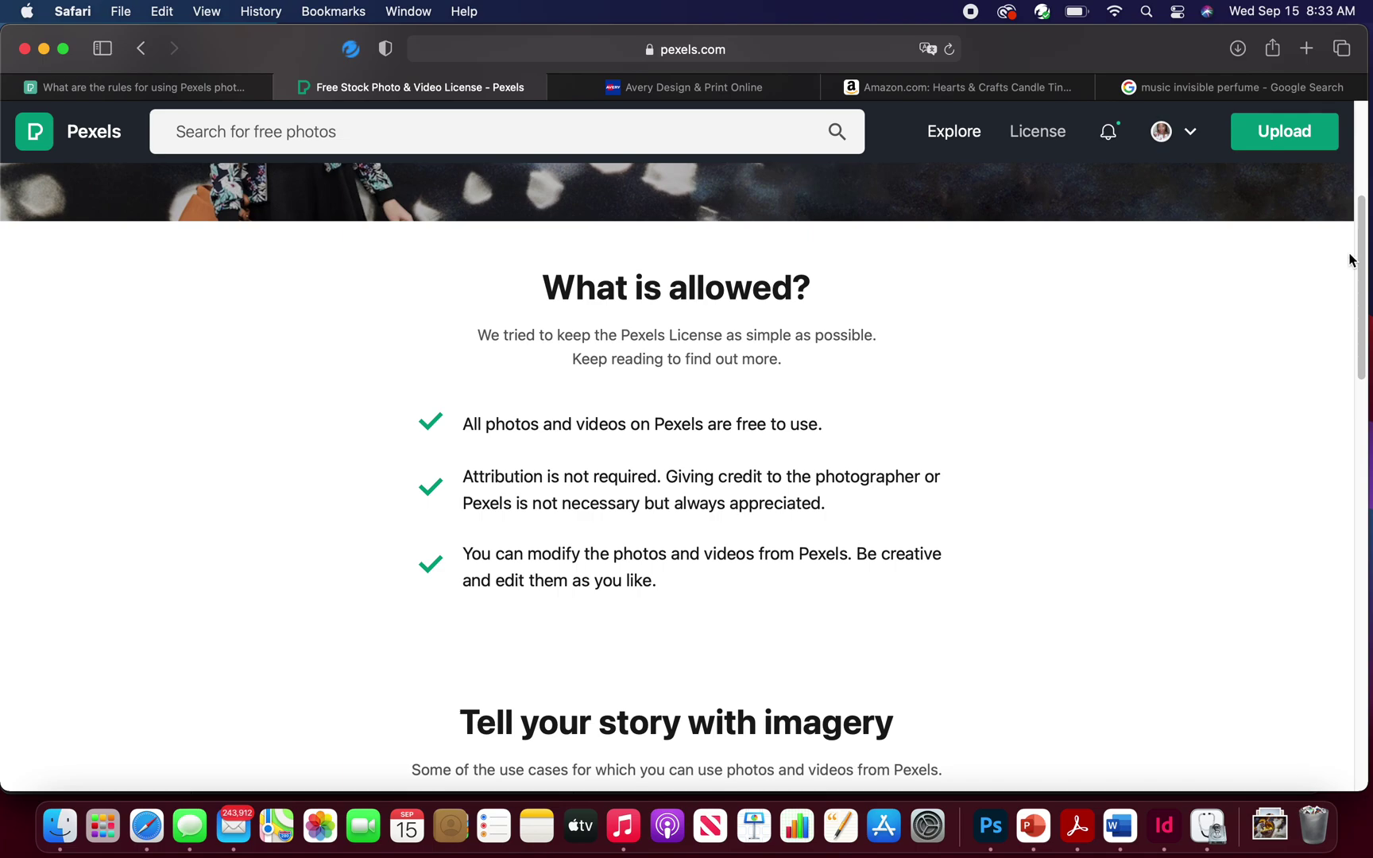
{"action": "left_click_drag", "start_coordinate": [1362, 268], "coordinate": [1341, 417]}
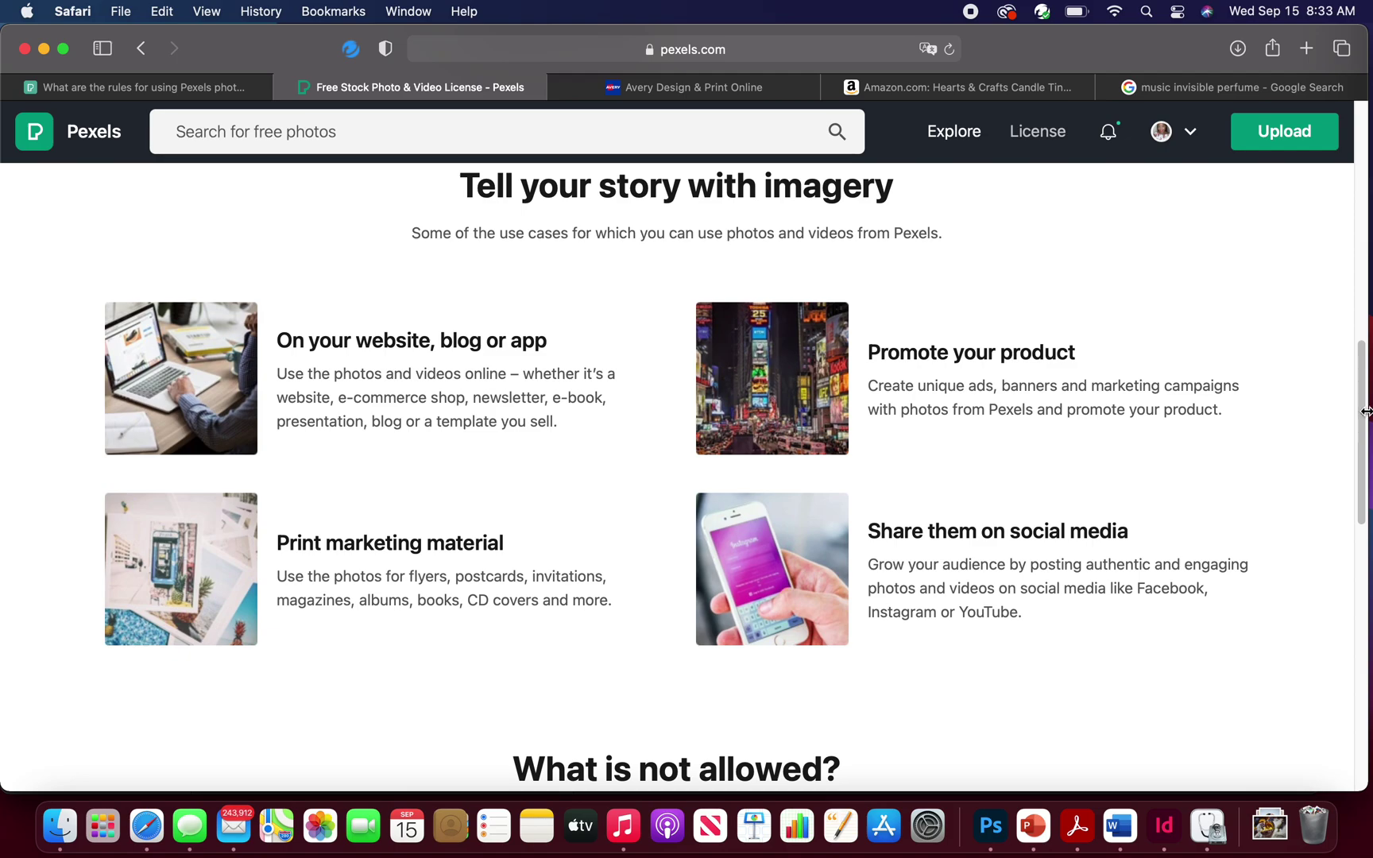
{"action": "left_click_drag", "start_coordinate": [1360, 429], "coordinate": [1367, 171]}
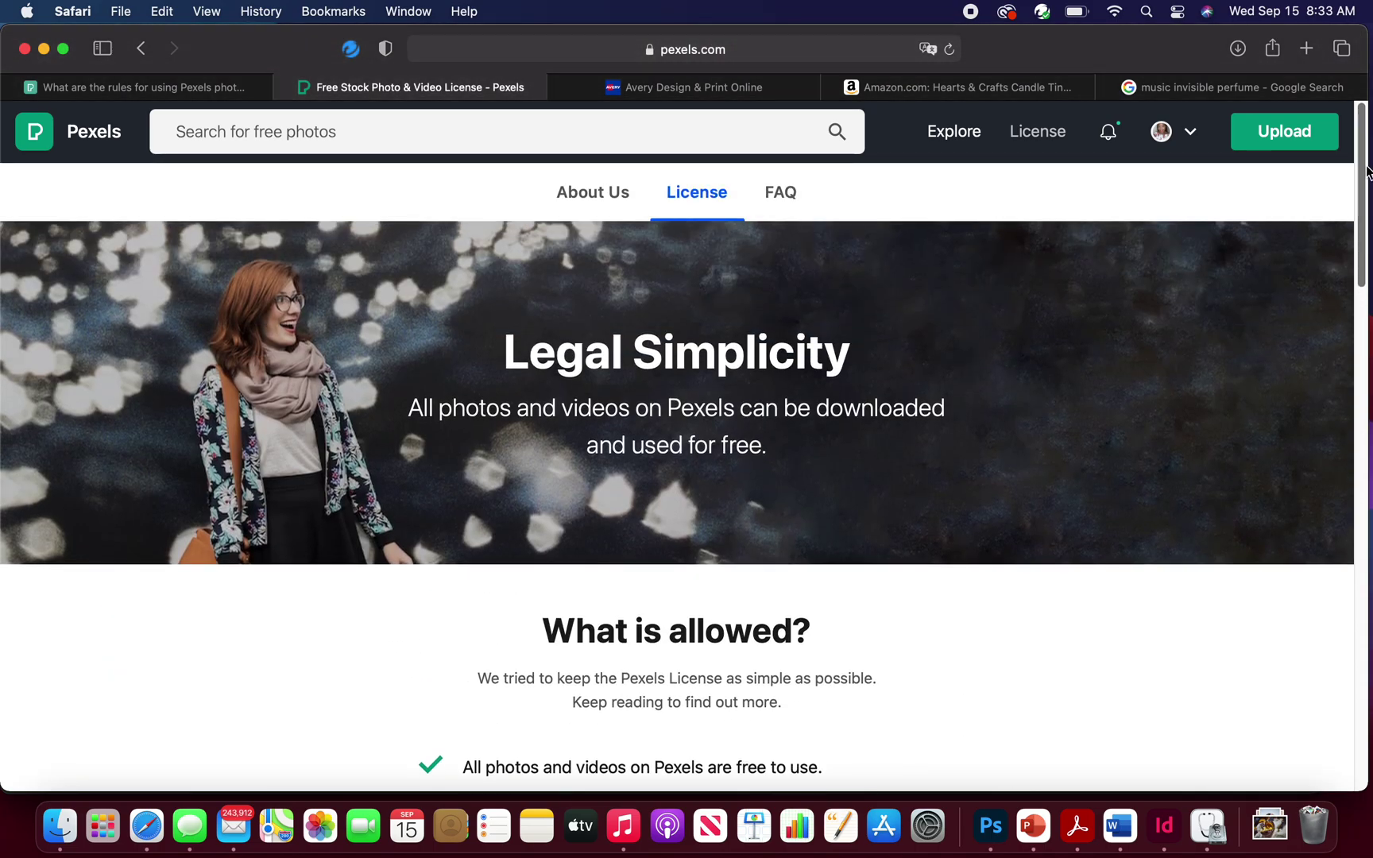
Repeat the recent search for plum on Pexels and look through the photo results for a suitable label image
{"action": "left_click", "coordinate": [412, 132]}
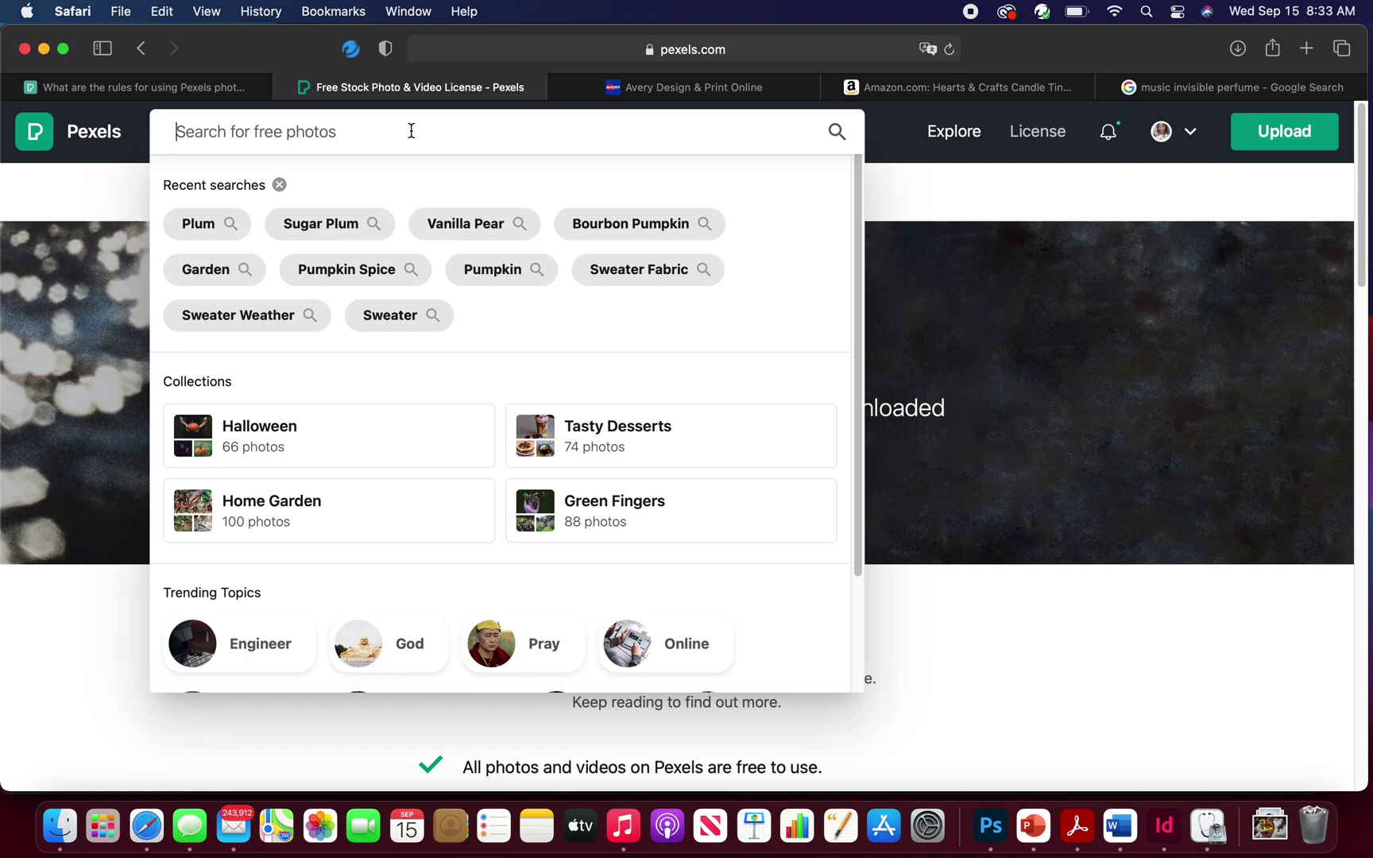
{"action": "left_click", "coordinate": [211, 229]}
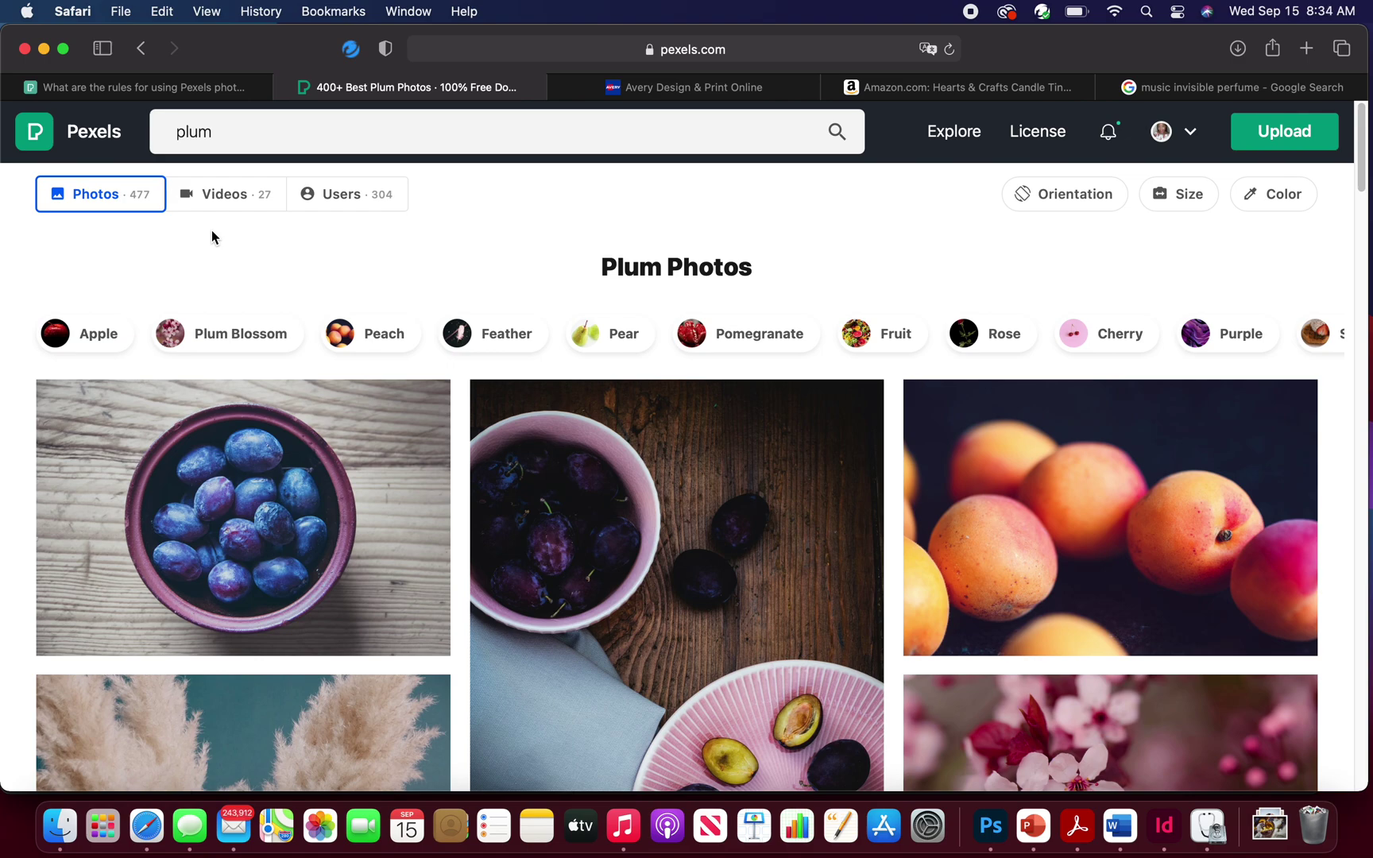
{"action": "scroll", "coordinate": [211, 230], "scroll_direction": "down", "scroll_amount": 5}
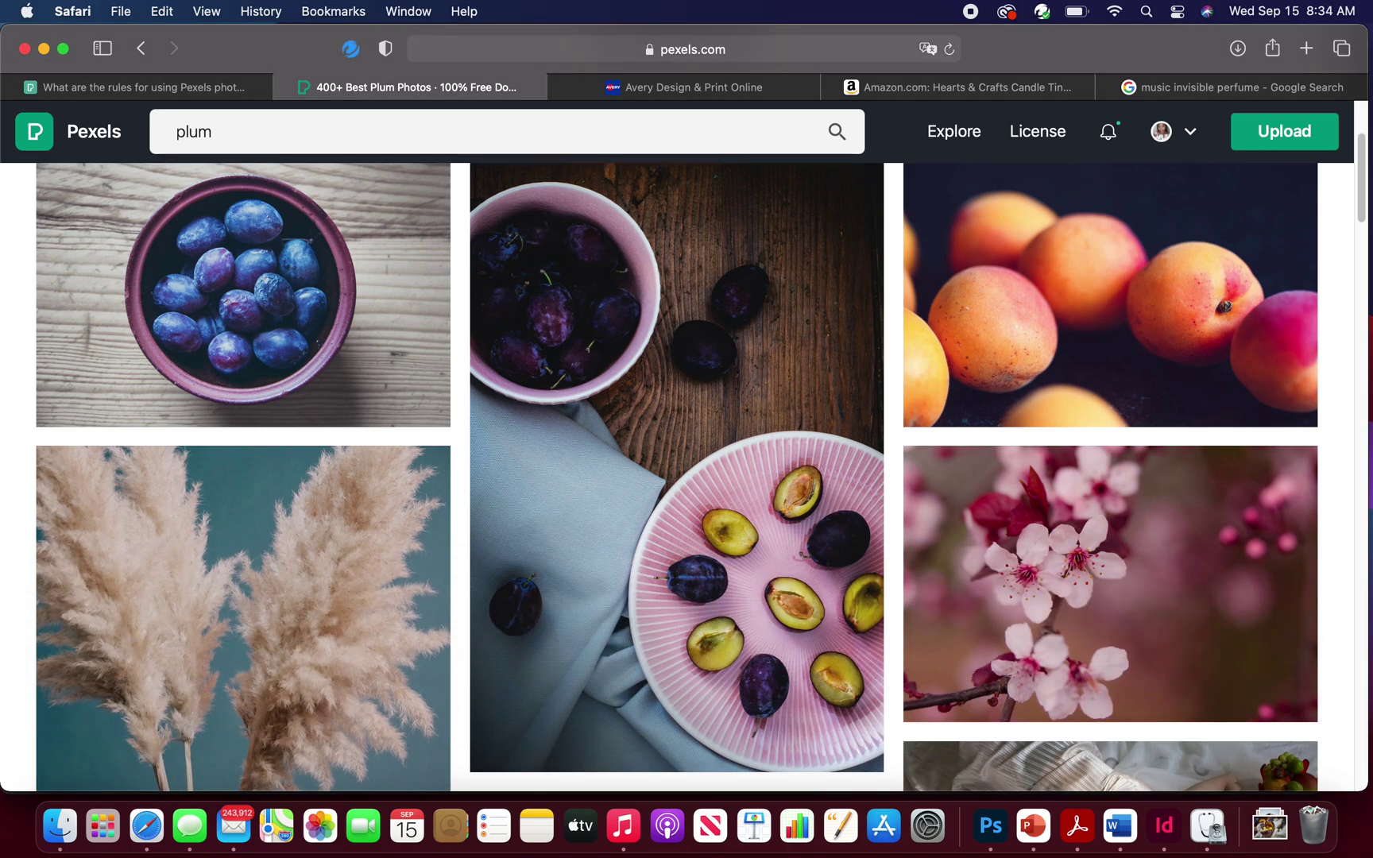
{"action": "scroll", "coordinate": [687, 477], "scroll_direction": "down", "scroll_amount": 14}
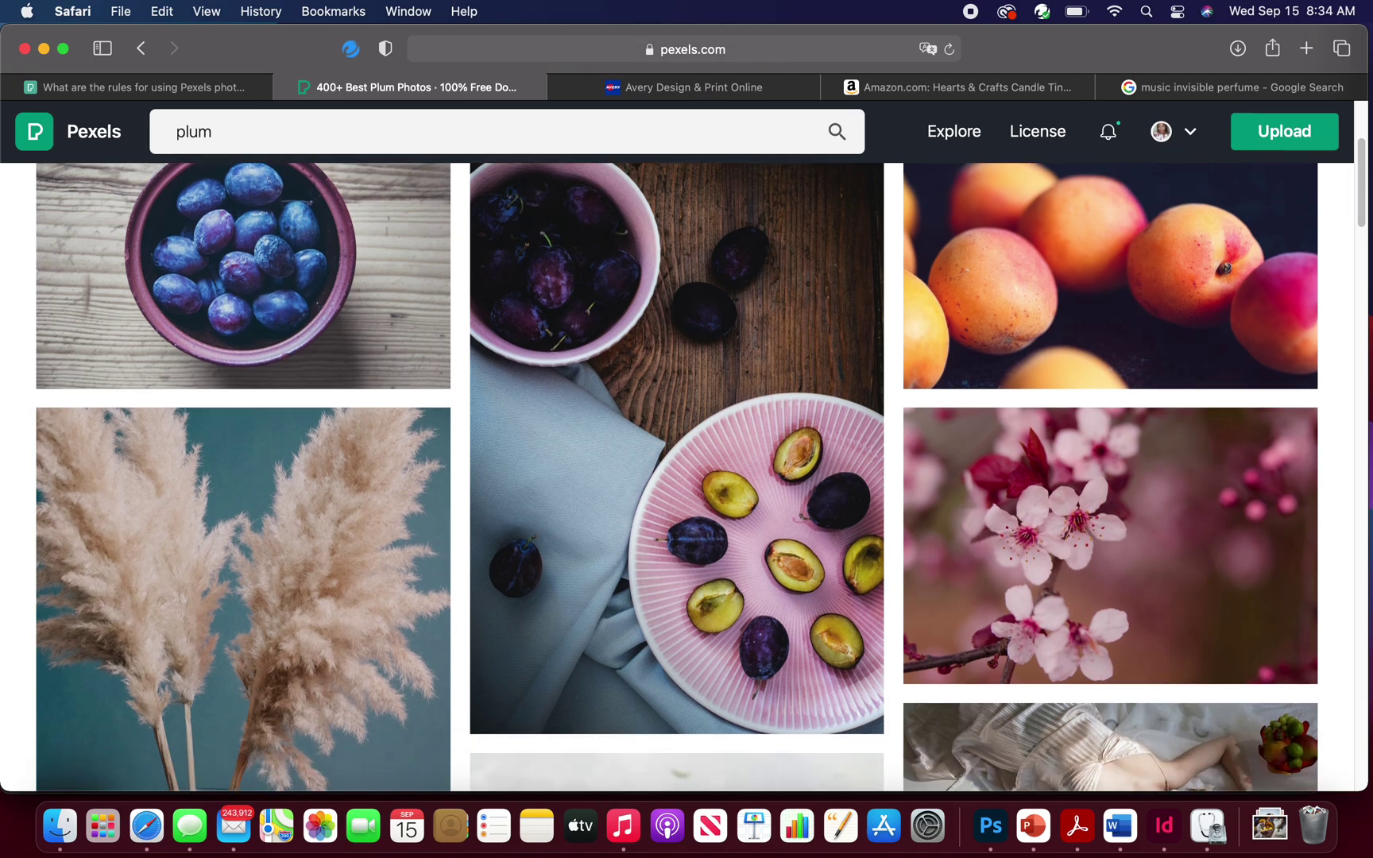
{"action": "scroll", "coordinate": [687, 477], "scroll_direction": "down", "scroll_amount": 17}
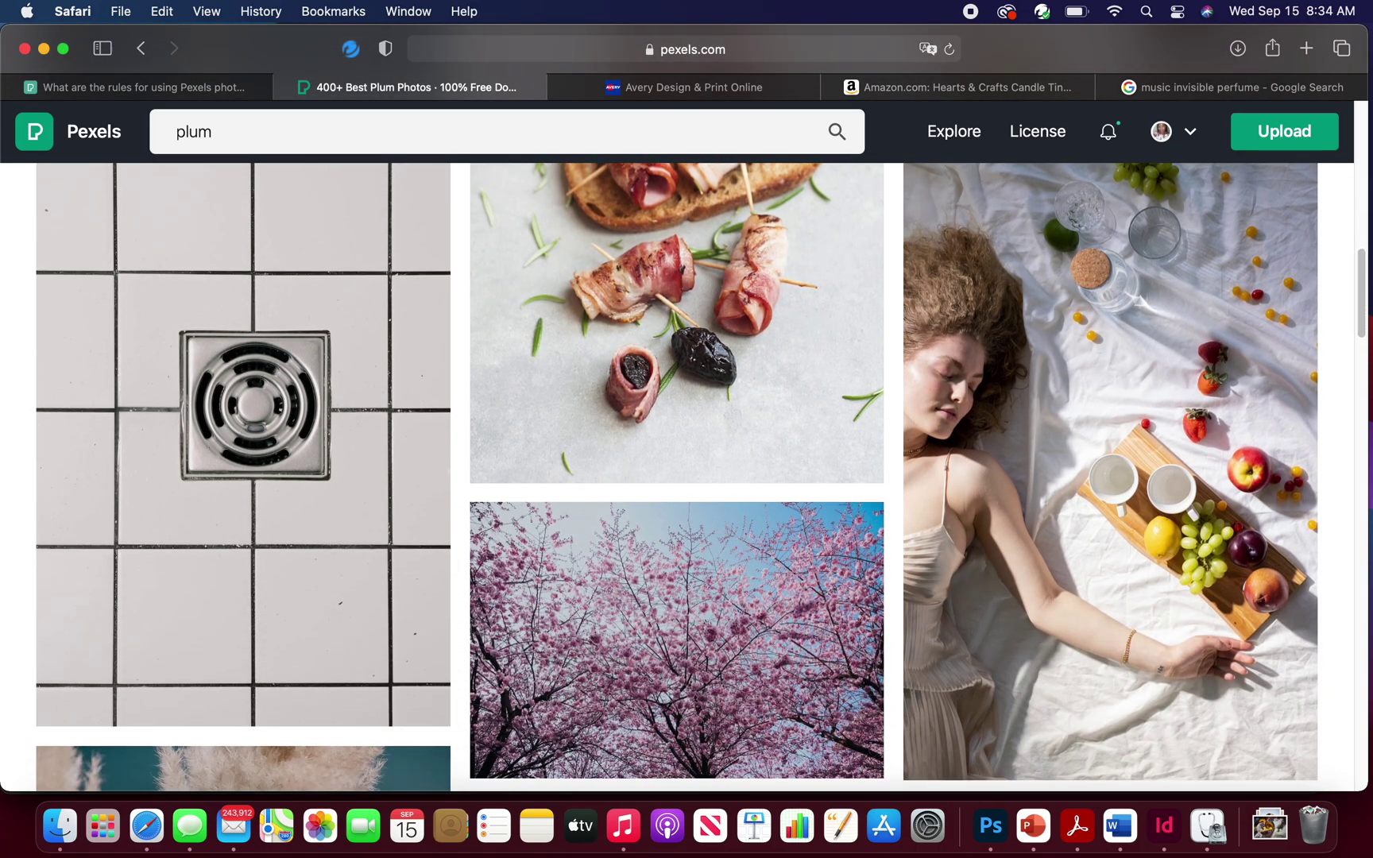
{"action": "scroll", "coordinate": [687, 477], "scroll_direction": "down", "scroll_amount": 18}
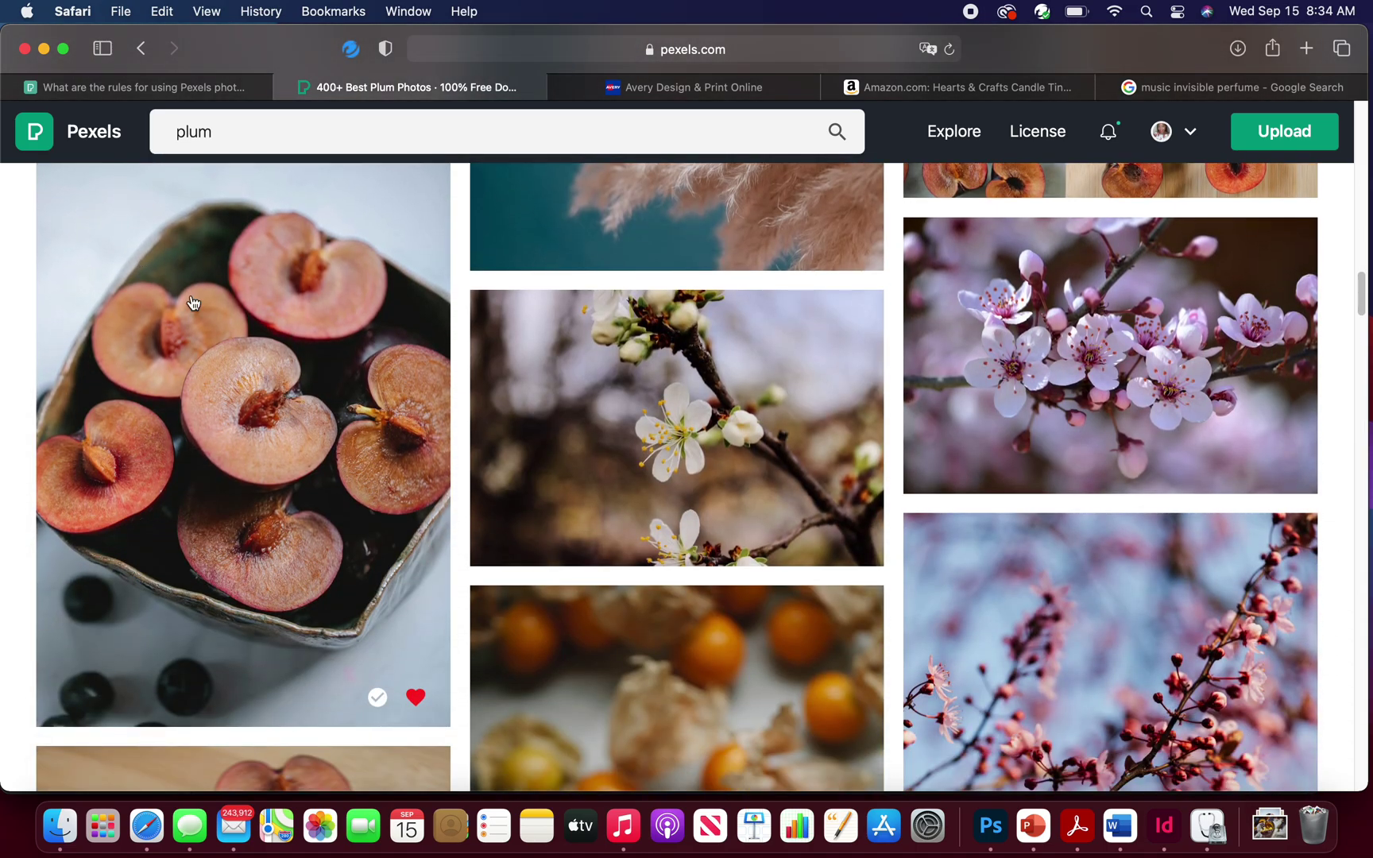
{"action": "mouse_move", "coordinate": [259, 374]}
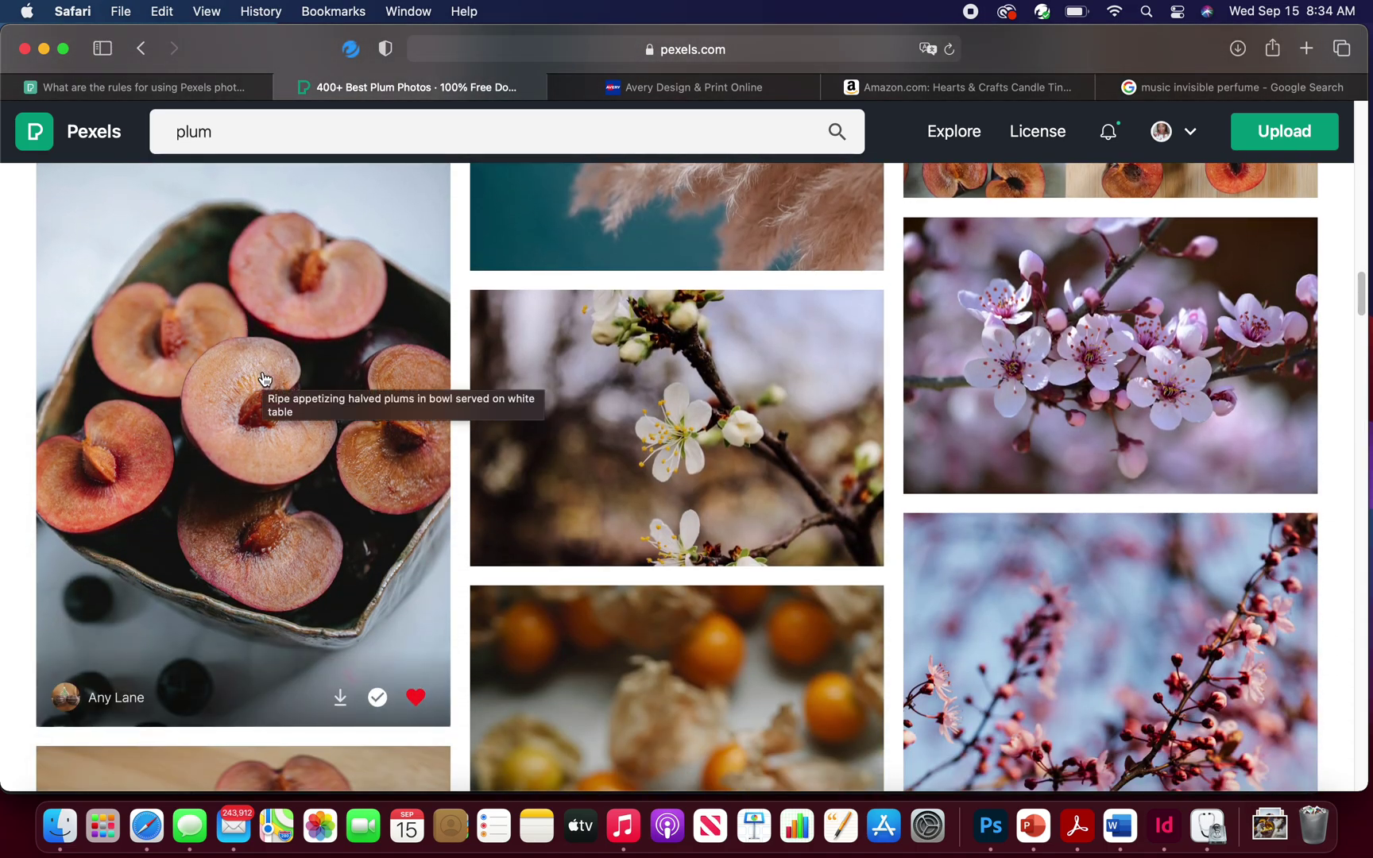
{"action": "scroll", "coordinate": [265, 378], "scroll_direction": "down", "scroll_amount": 2}
{"action": "scroll", "coordinate": [265, 378], "scroll_direction": "down", "scroll_amount": 20}
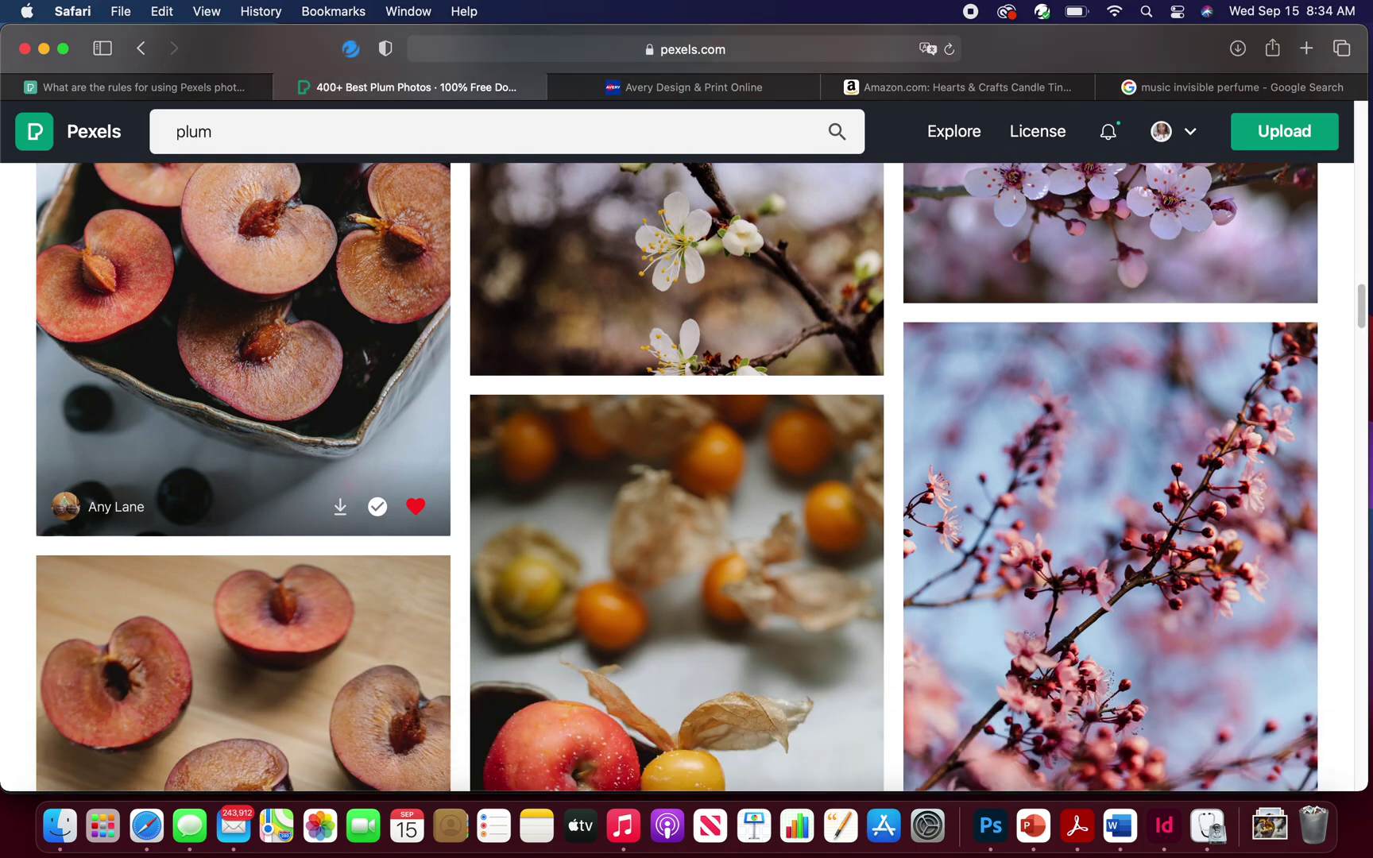
{"action": "scroll", "coordinate": [264, 378], "scroll_direction": "down", "scroll_amount": 6}
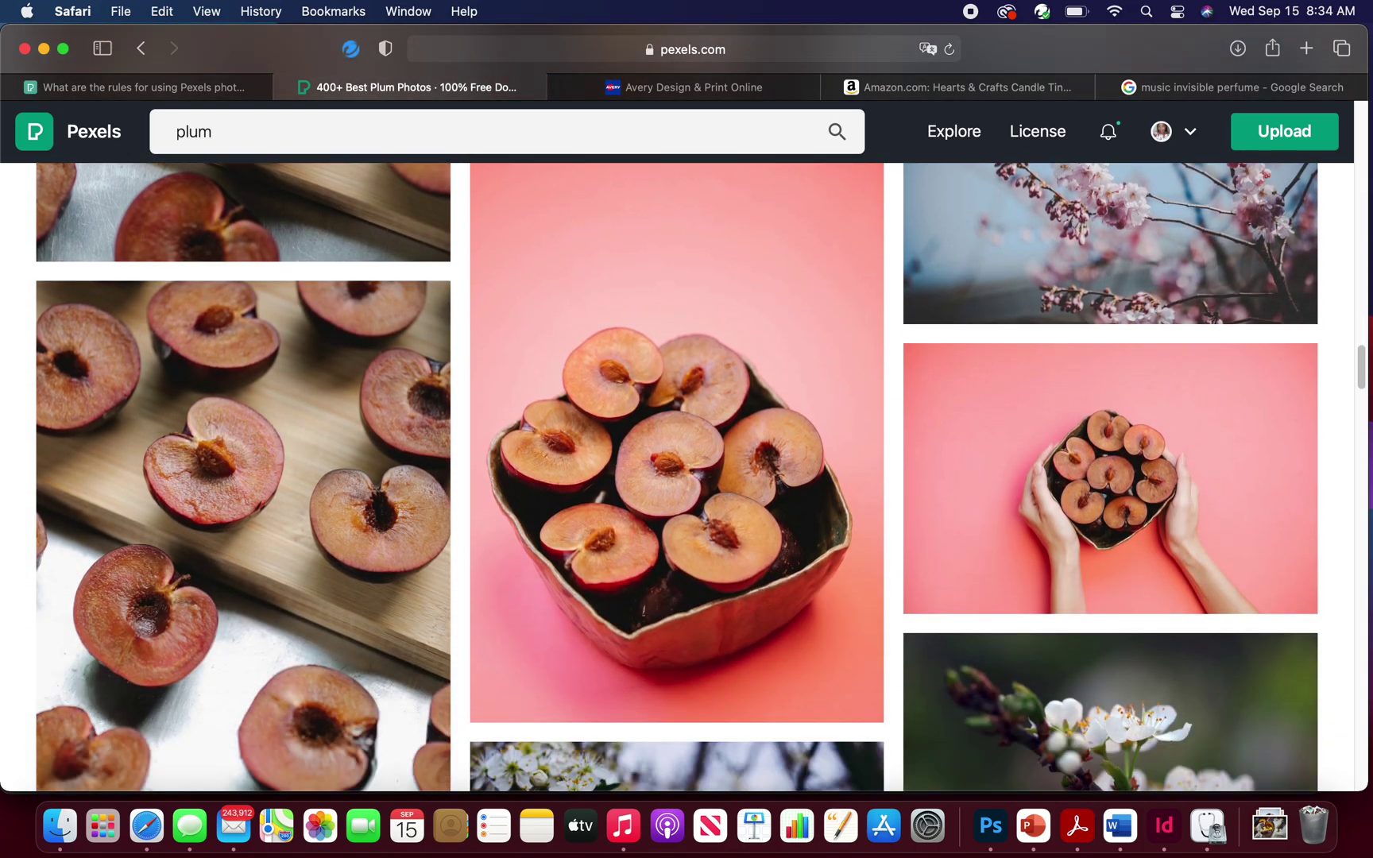
{"action": "left_click_drag", "start_coordinate": [1360, 380], "coordinate": [1351, 732]}
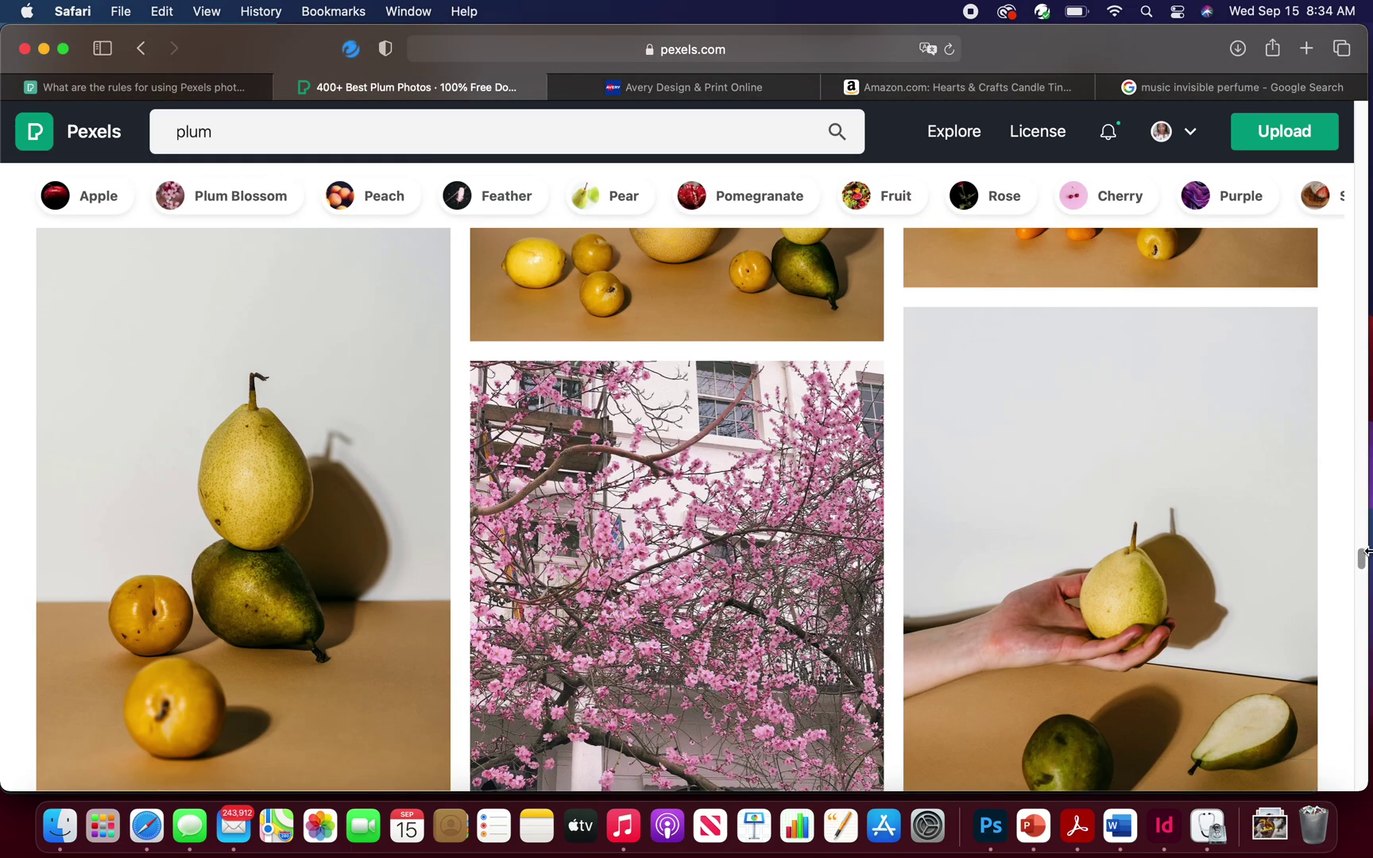
{"action": "left_click_drag", "start_coordinate": [1362, 566], "coordinate": [1363, 742]}
{"action": "scroll", "coordinate": [1364, 743], "scroll_direction": "down", "scroll_amount": 15}
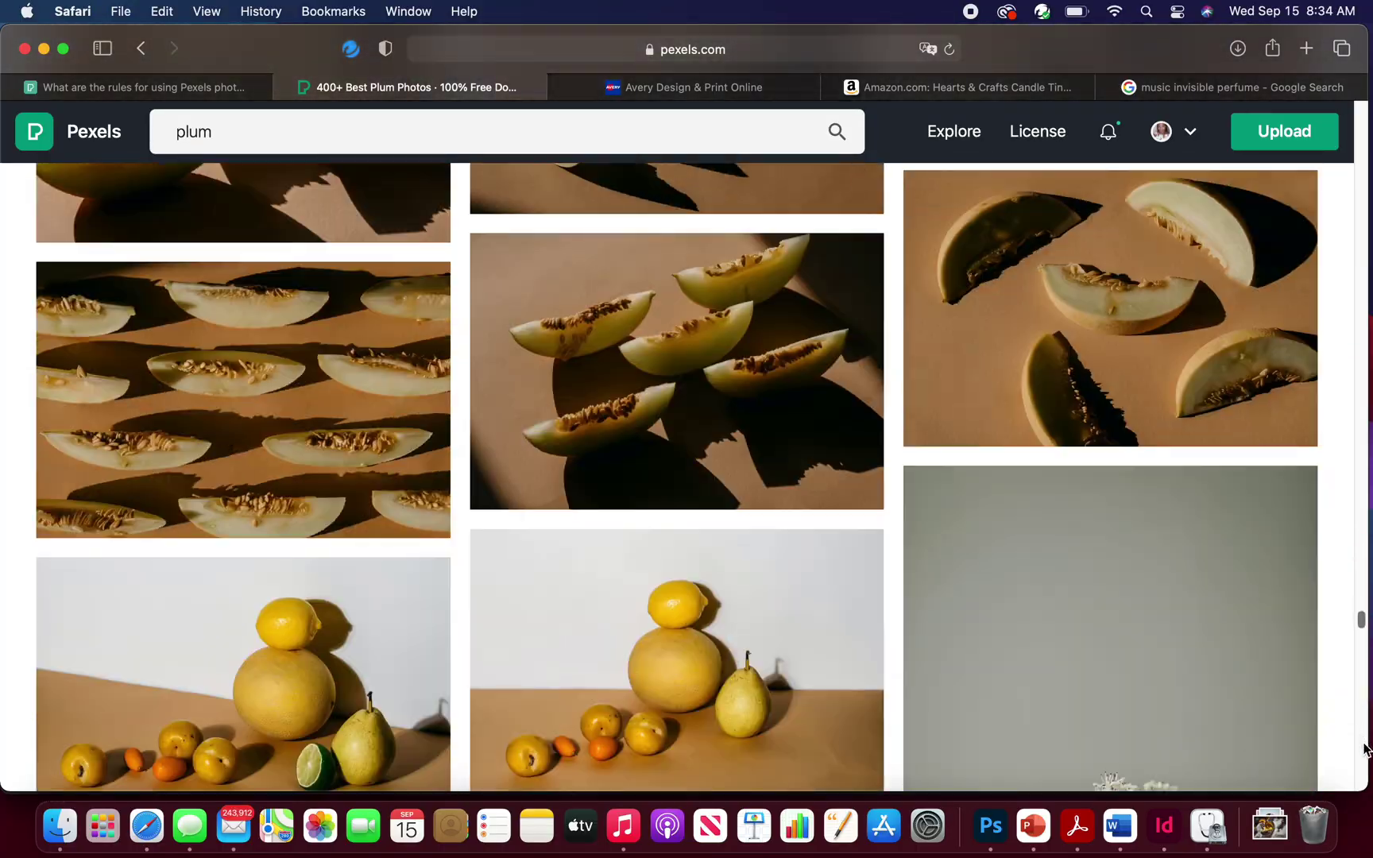
Look further through the Pexels plum photo results, down to the end of the list, for a suitable label image
{"action": "scroll", "coordinate": [1364, 806], "scroll_direction": "up", "scroll_amount": 10}
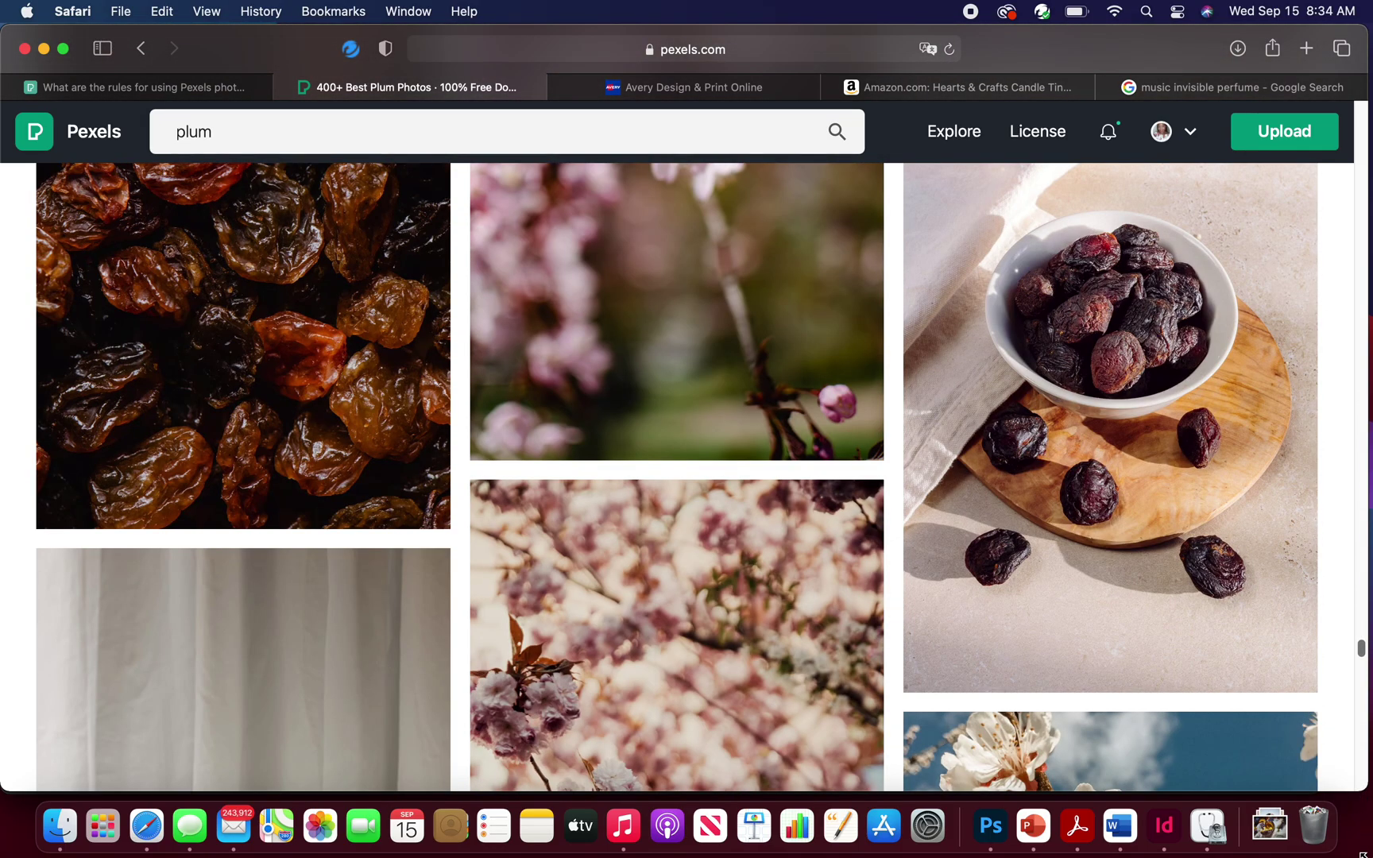
{"action": "scroll", "coordinate": [1361, 654], "scroll_direction": "down", "scroll_amount": 20}
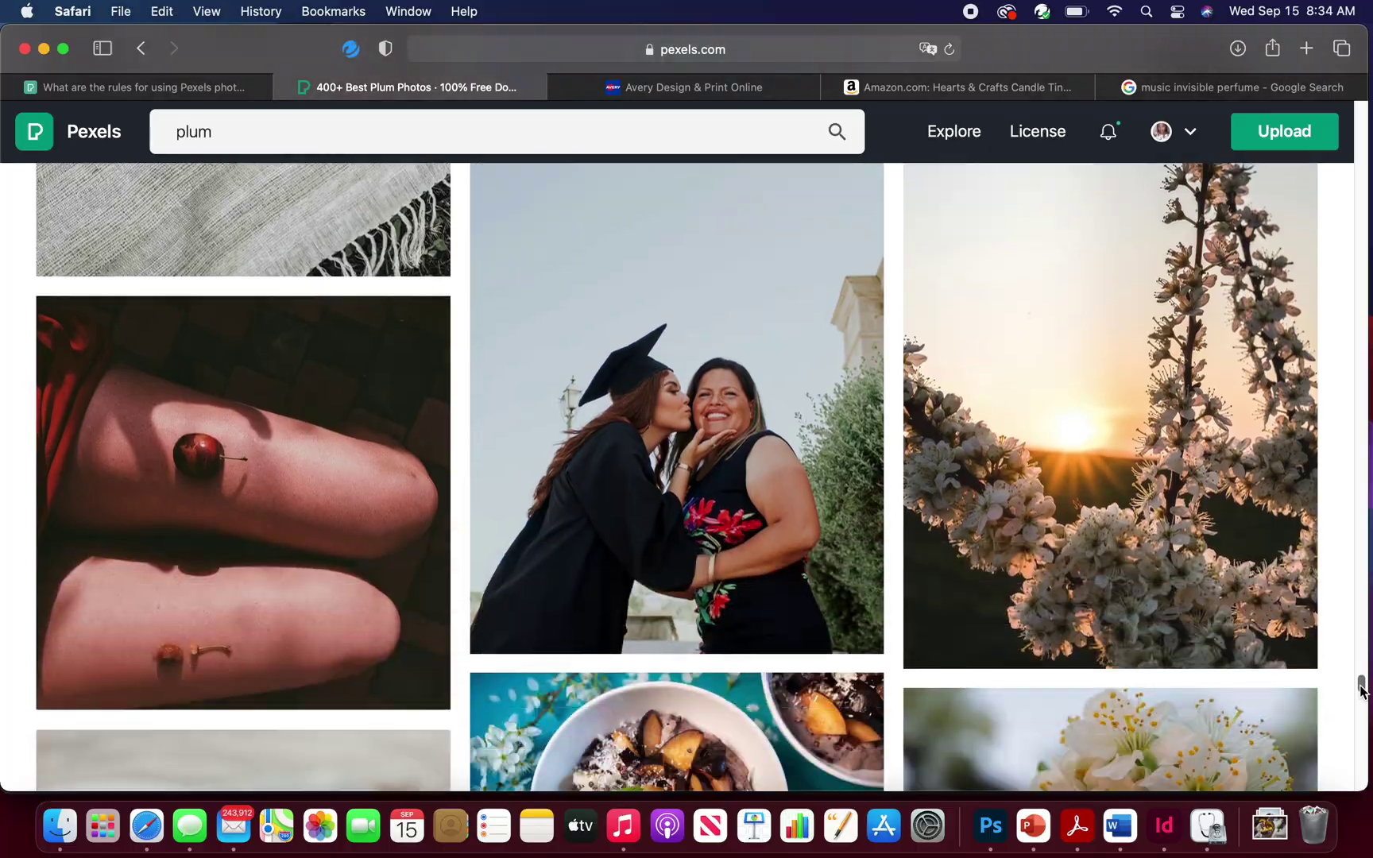
{"action": "scroll", "coordinate": [1364, 728], "scroll_direction": "down", "scroll_amount": 5}
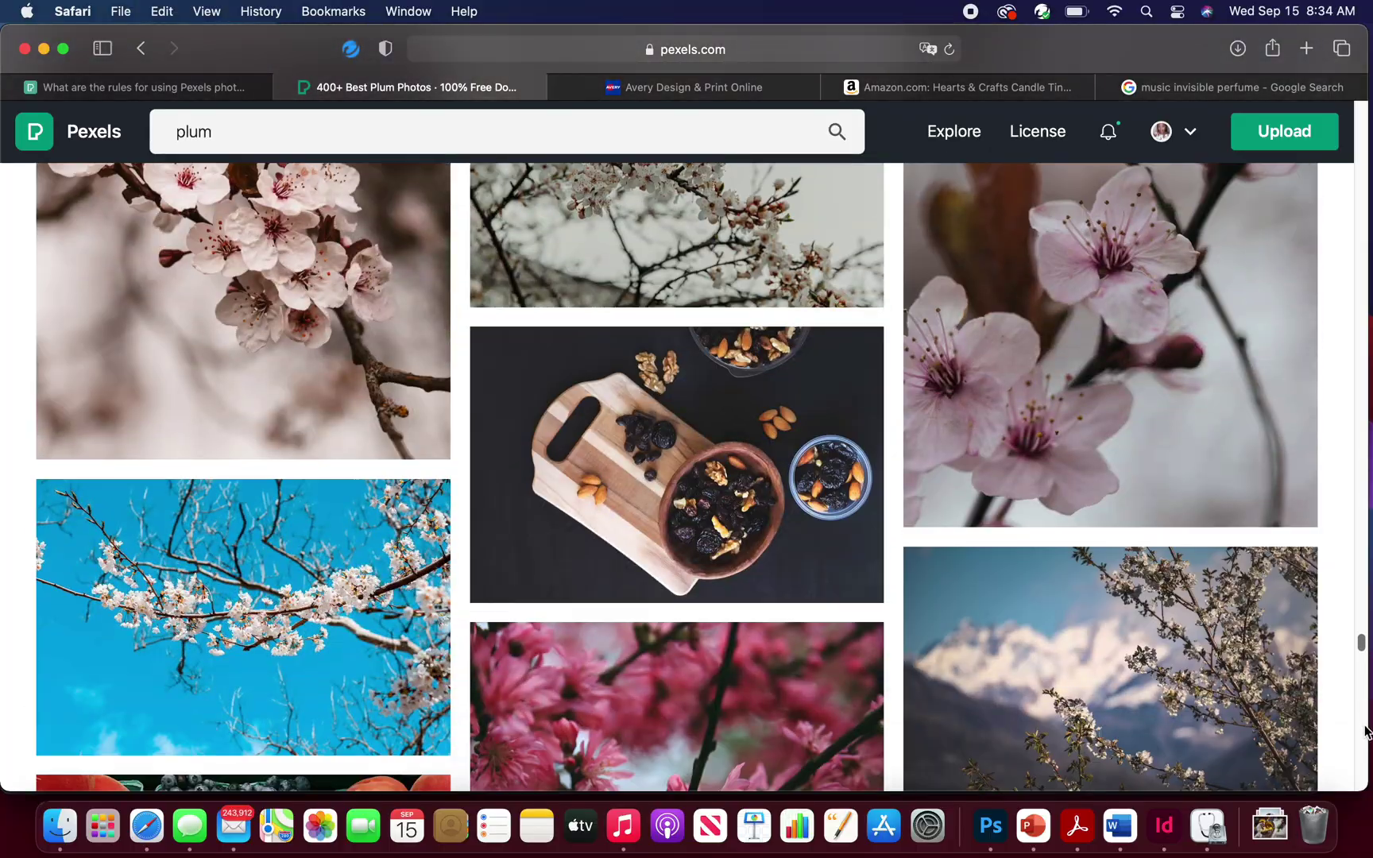
{"action": "scroll", "coordinate": [1364, 731], "scroll_direction": "up", "scroll_amount": 10}
{"action": "scroll", "coordinate": [1366, 739], "scroll_direction": "down", "scroll_amount": 10}
{"action": "scroll", "coordinate": [1366, 741], "scroll_direction": "up", "scroll_amount": 10}
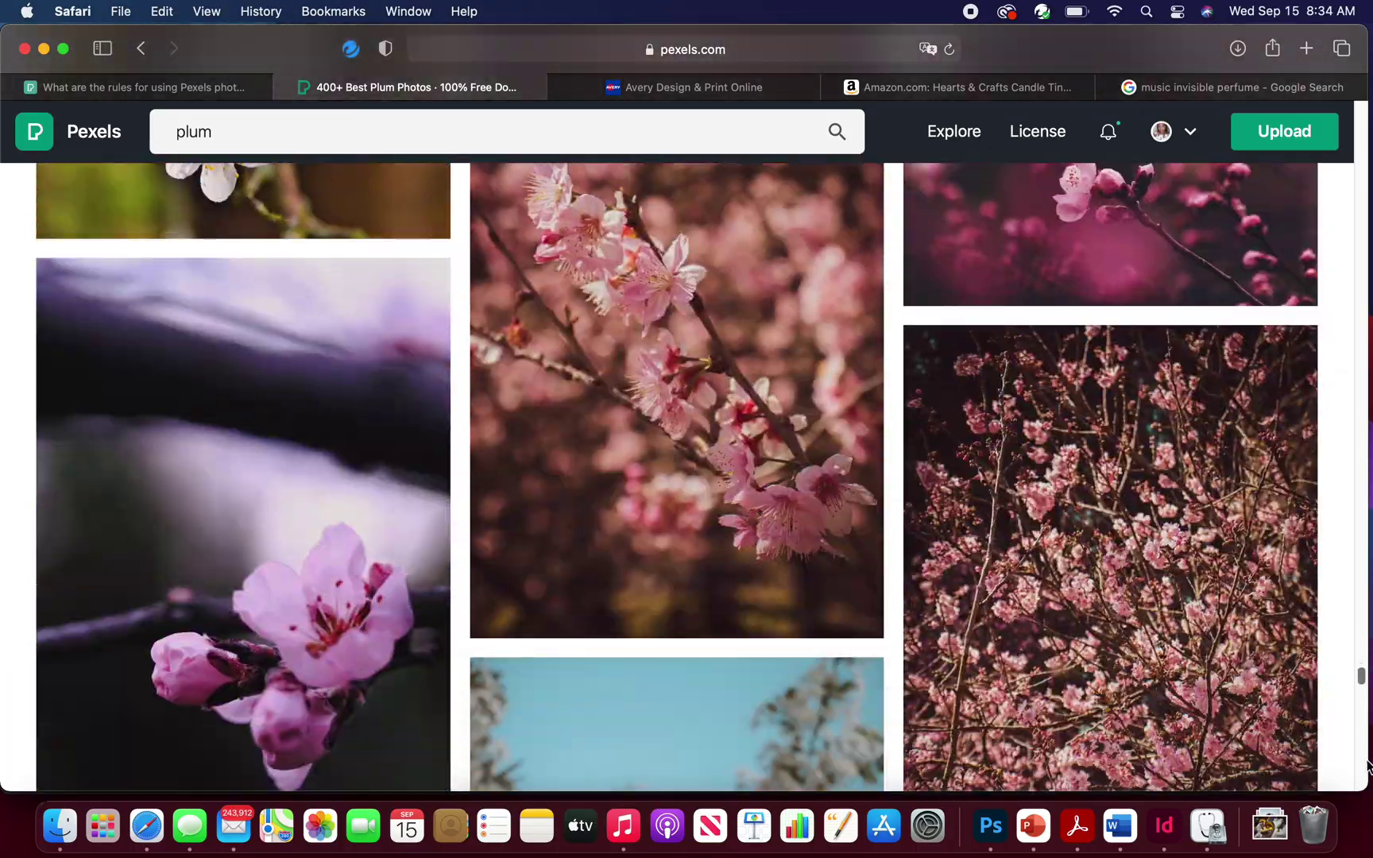
{"action": "scroll", "coordinate": [1366, 802], "scroll_direction": "up", "scroll_amount": 5}
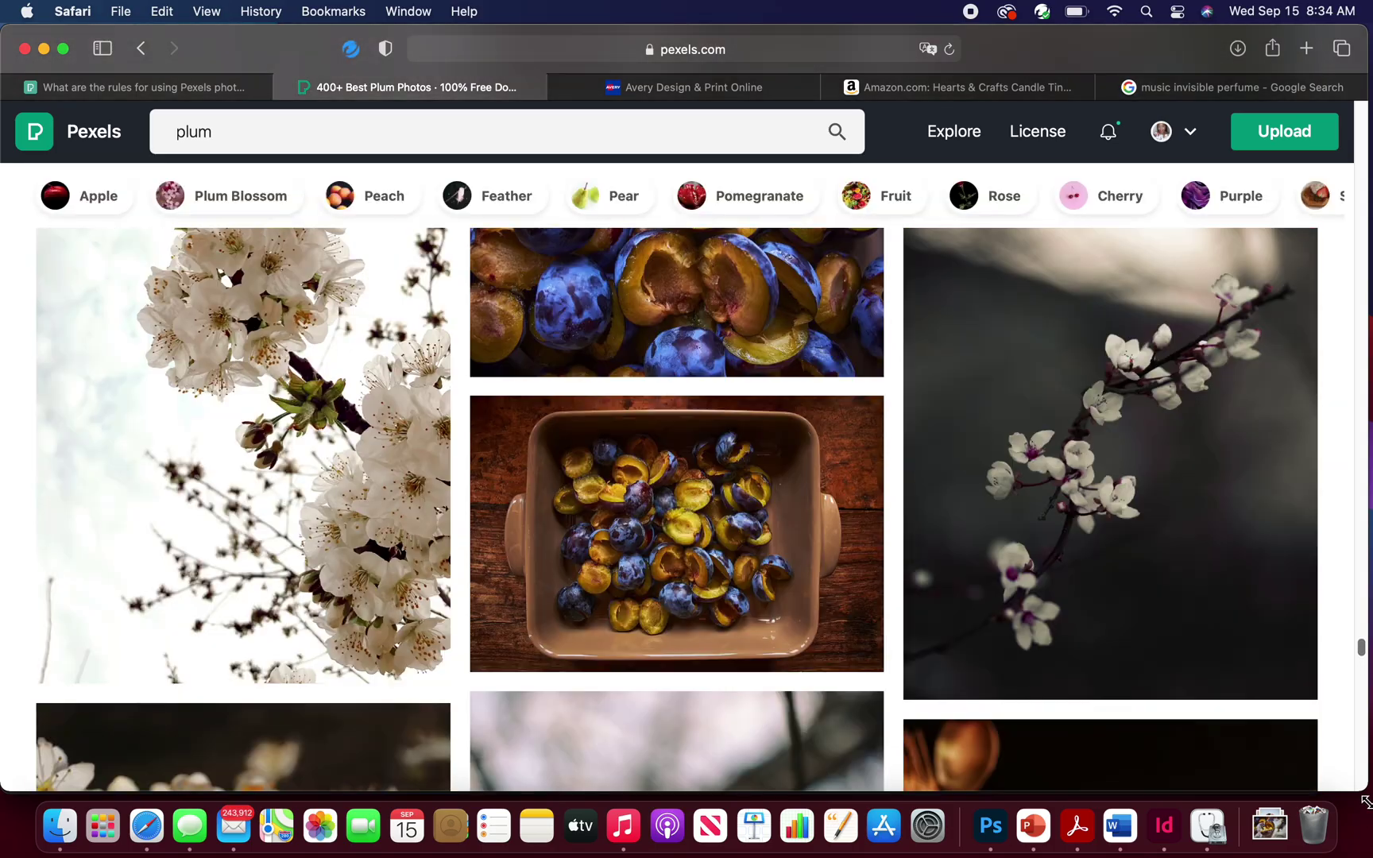
{"action": "scroll", "coordinate": [1365, 795], "scroll_direction": "down", "scroll_amount": 5}
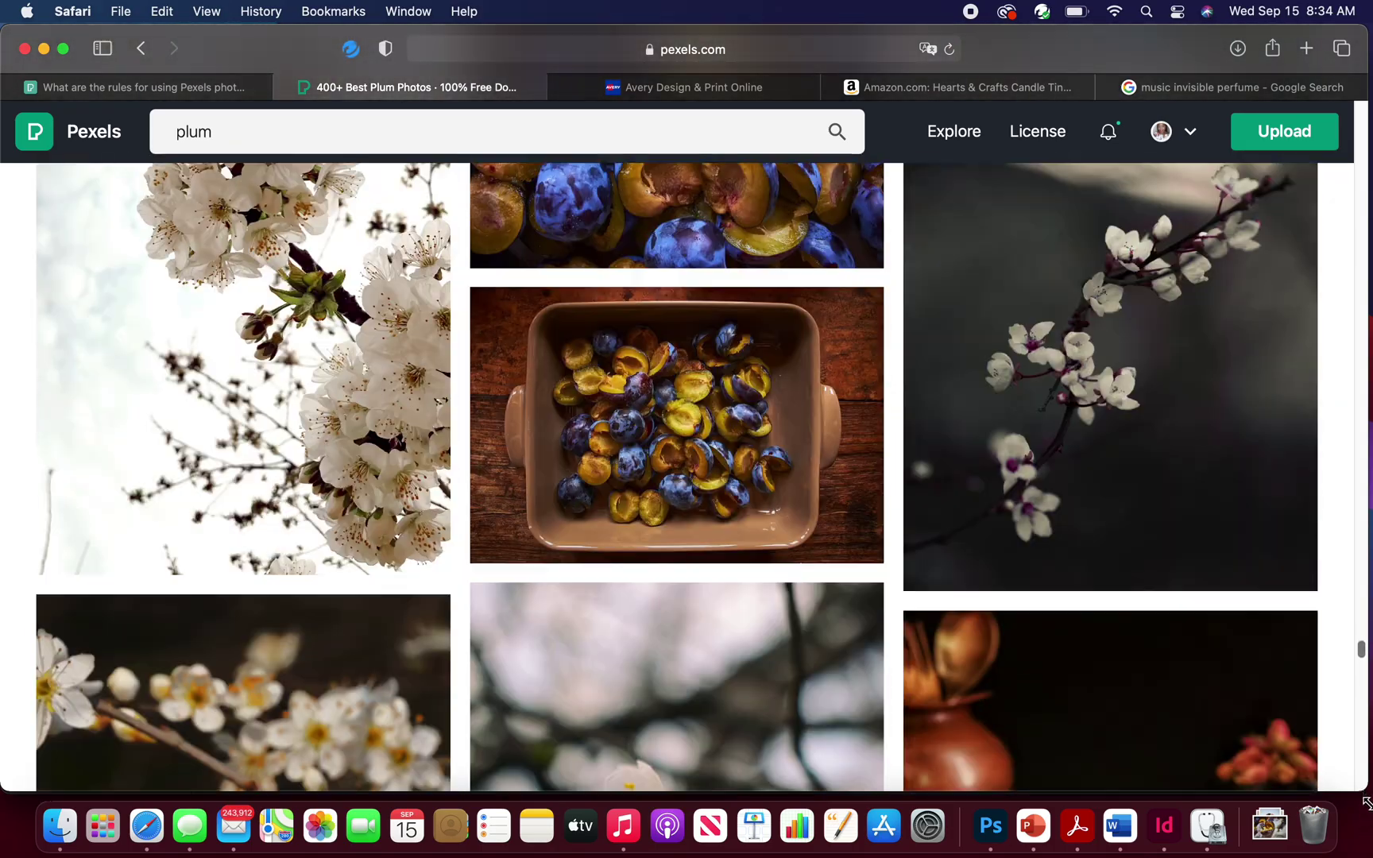
{"action": "scroll", "coordinate": [1367, 797], "scroll_direction": "up", "scroll_amount": 4}
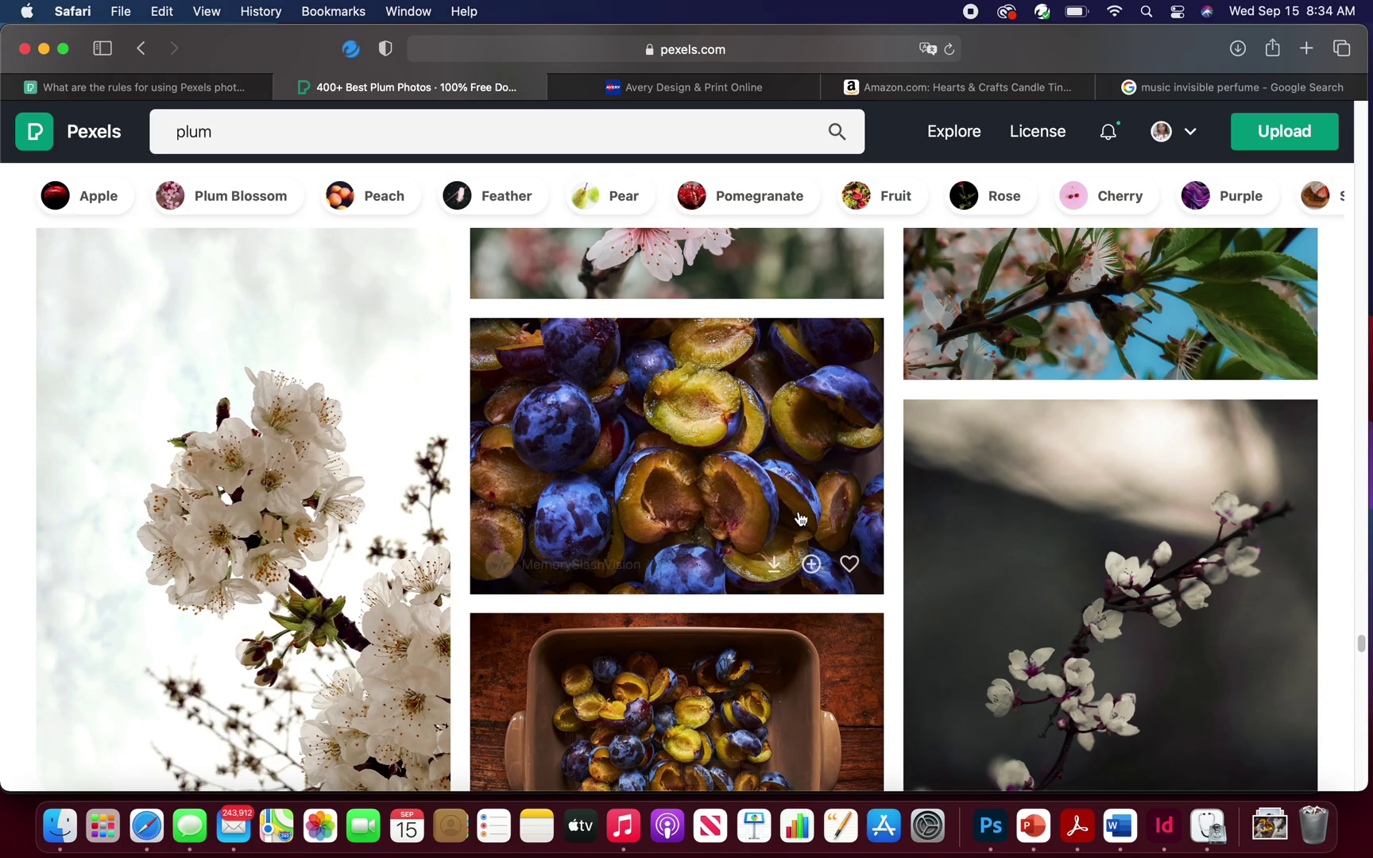
{"action": "left_click_drag", "start_coordinate": [1361, 647], "coordinate": [1364, 854]}
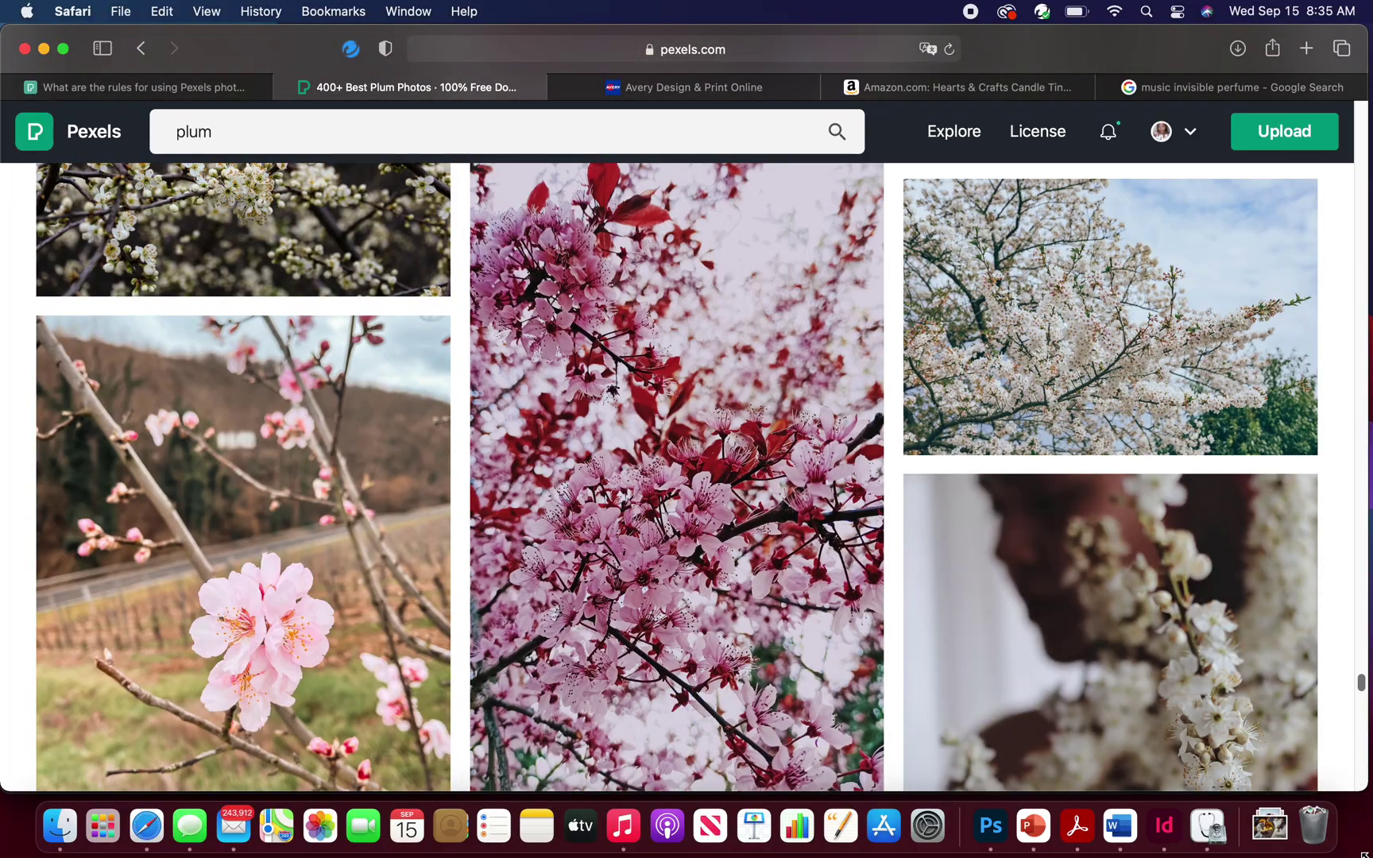
{"action": "left_click_drag", "start_coordinate": [1364, 688], "coordinate": [1370, 856]}
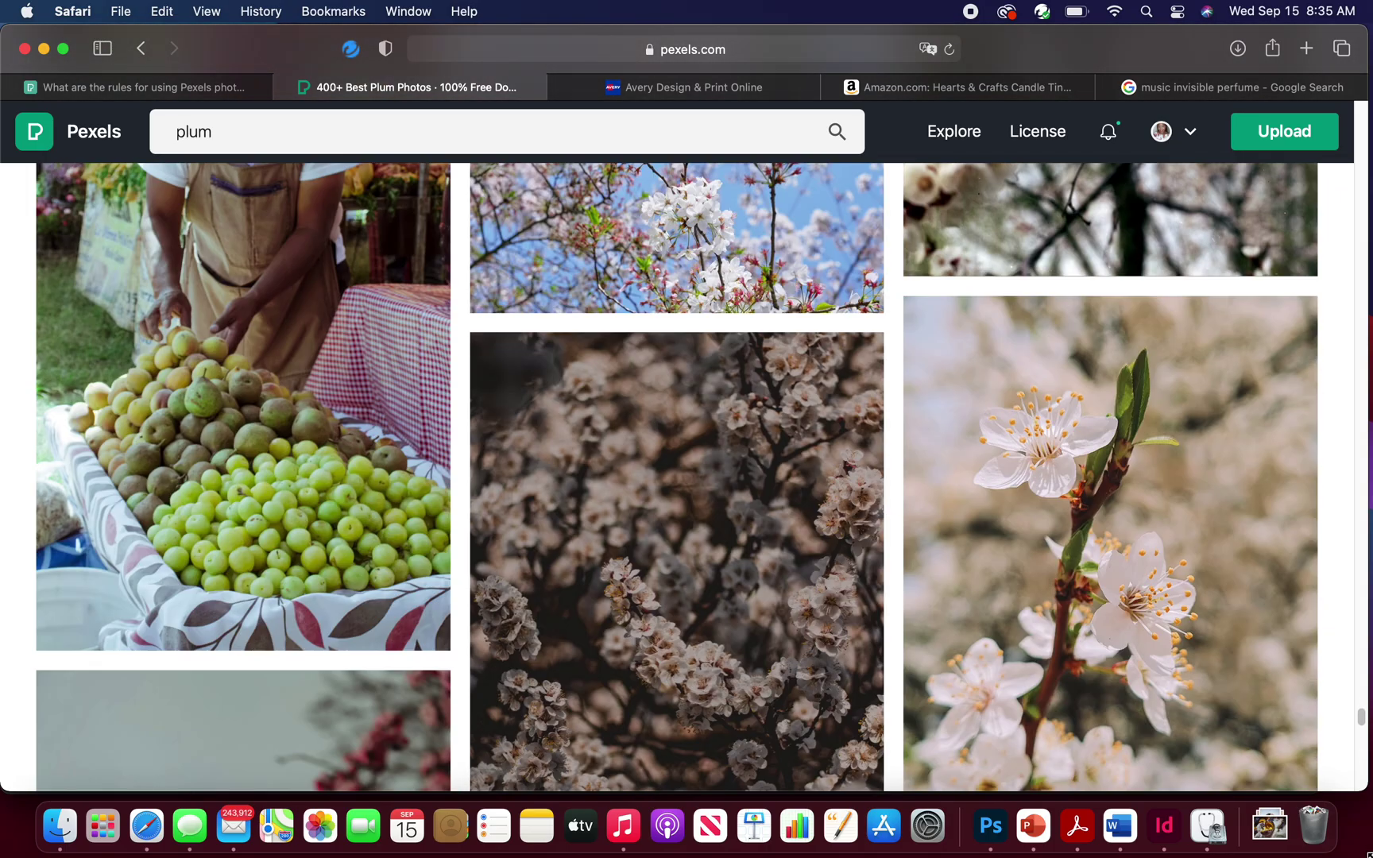
{"action": "left_click_drag", "start_coordinate": [1361, 722], "coordinate": [1358, 855]}
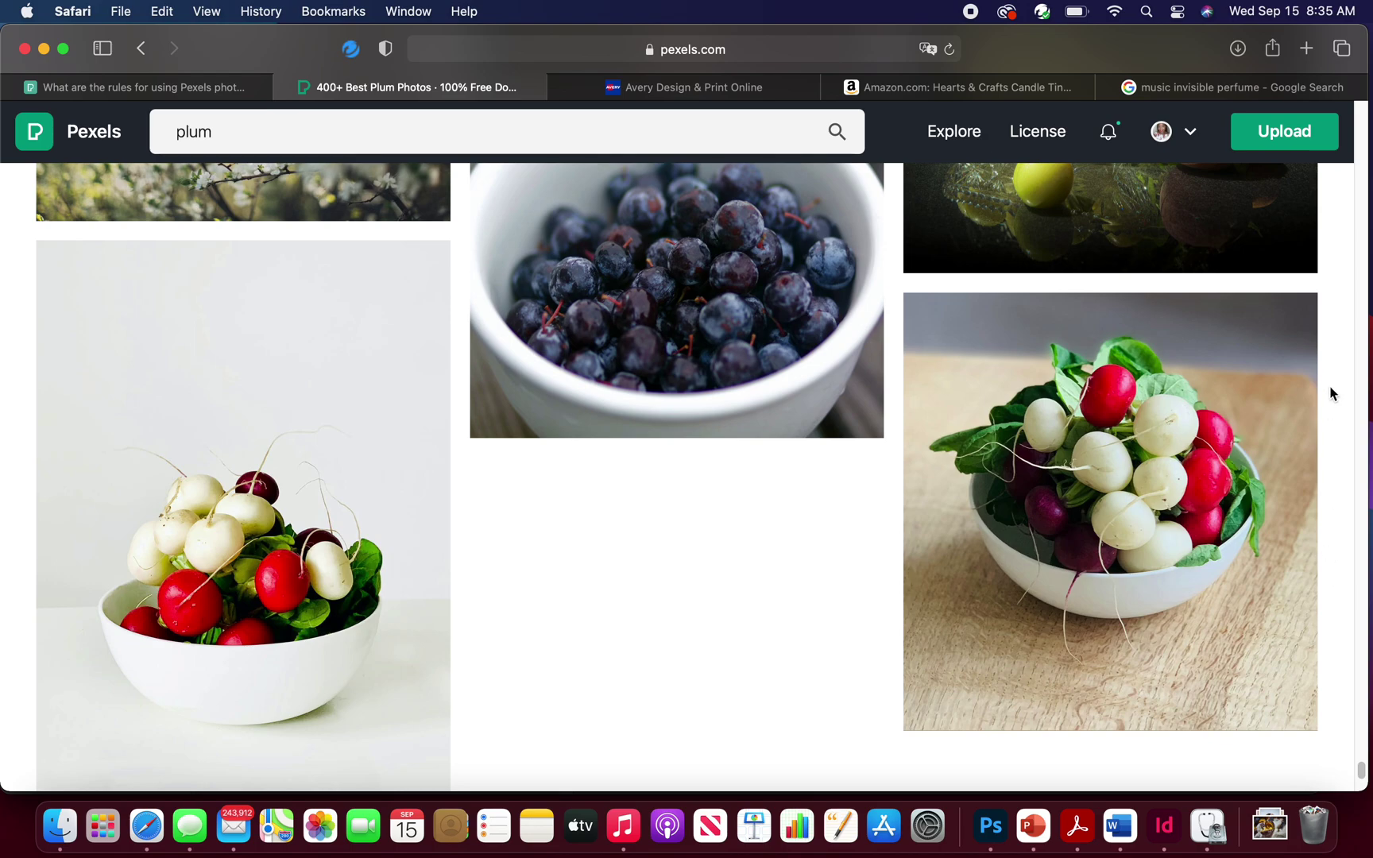
Open the photo of dark round fruits in a white bowl, view the collections available for saving it, and return to the Pexels home page
{"action": "mouse_move", "coordinate": [1188, 133]}
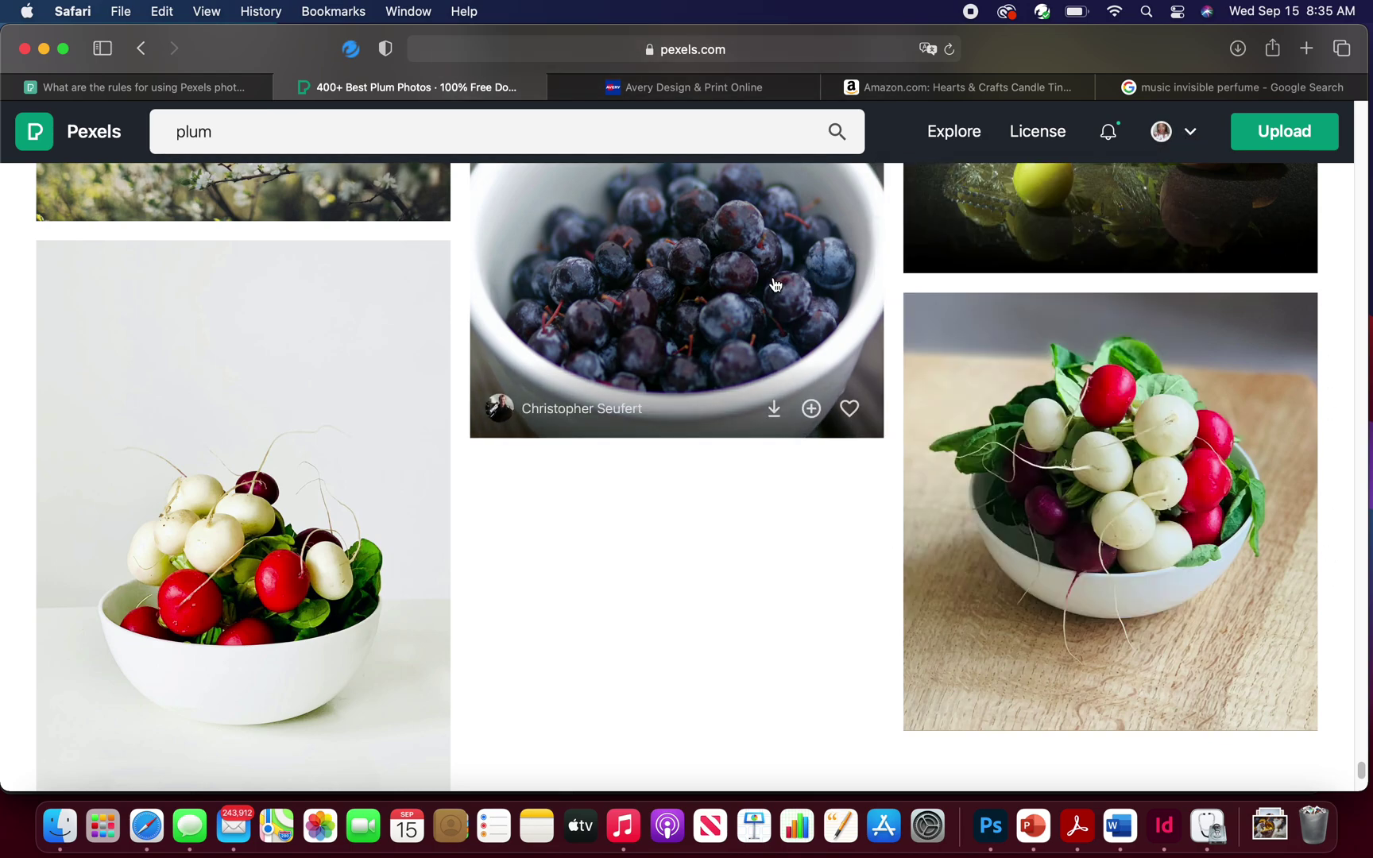
{"action": "left_click", "coordinate": [775, 284]}
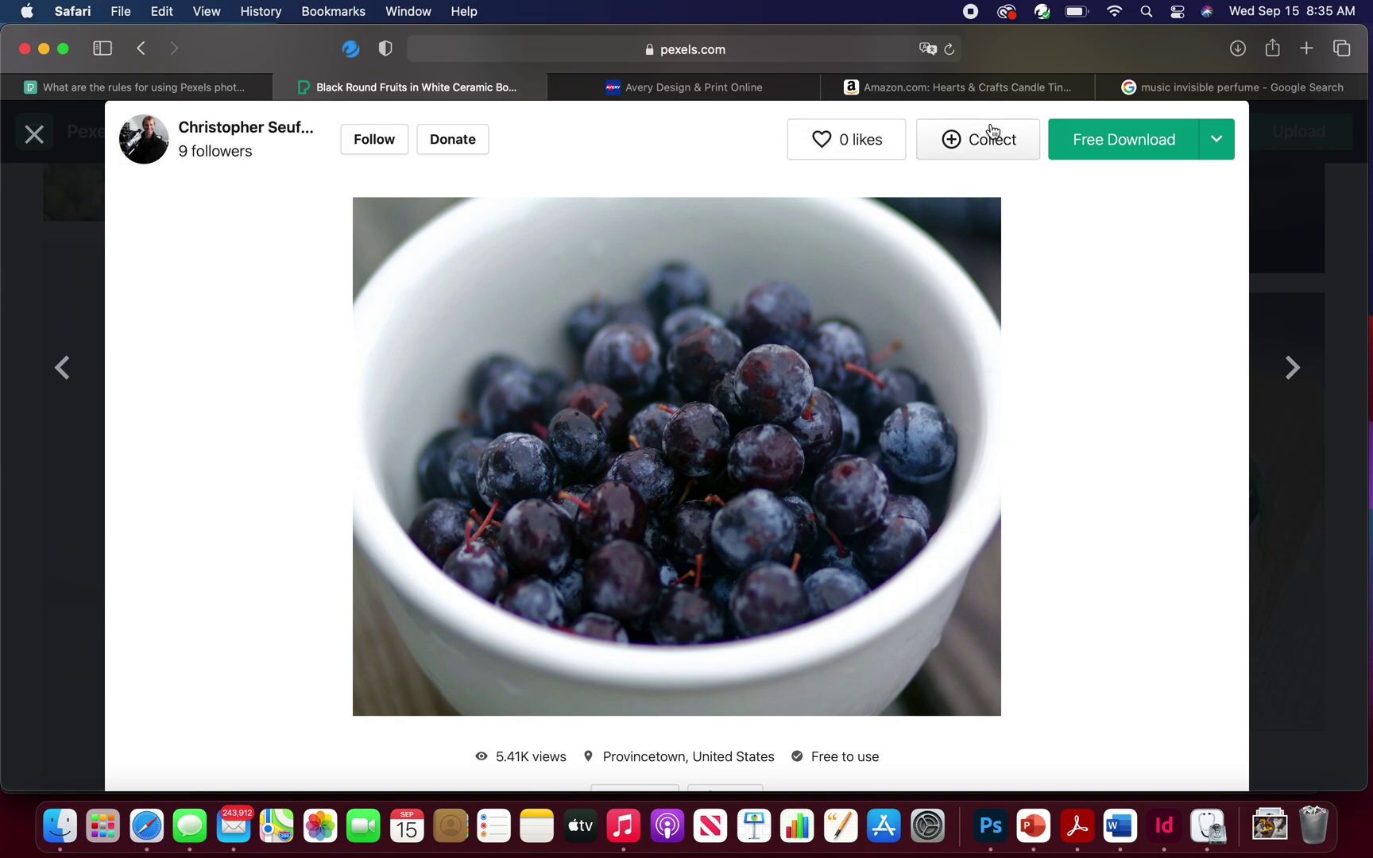
{"action": "left_click", "coordinate": [973, 153]}
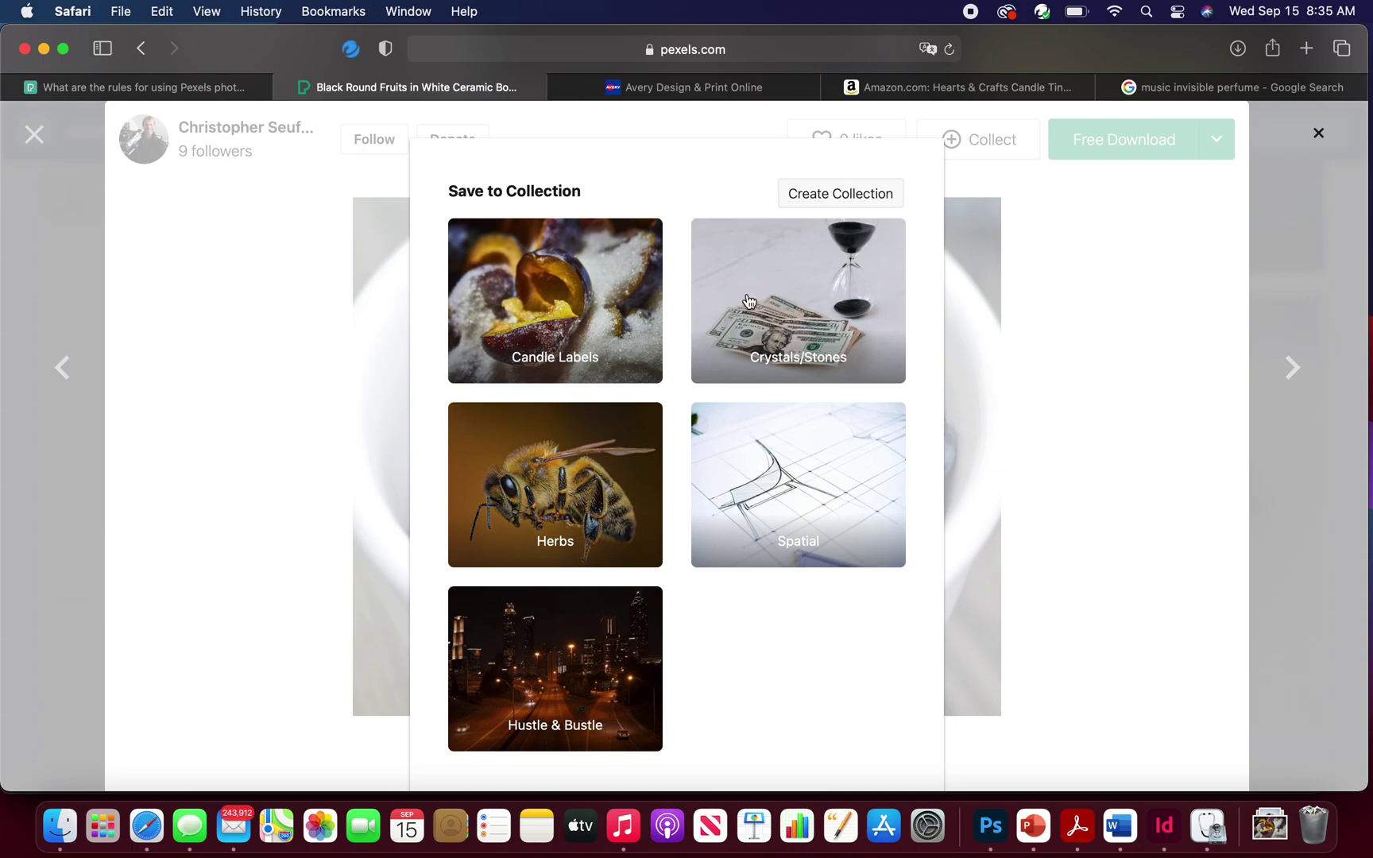
{"action": "left_click", "coordinate": [275, 257]}
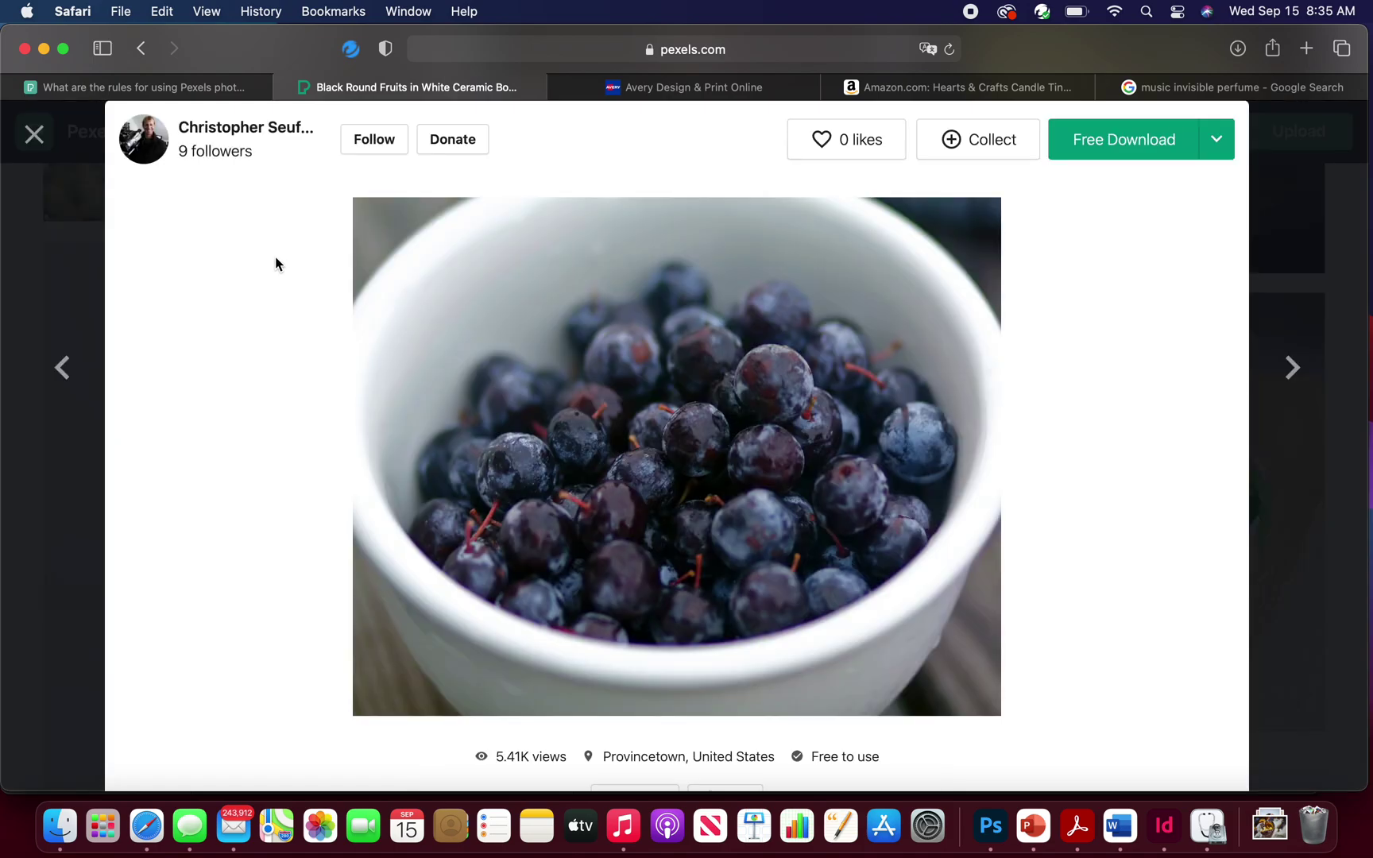
{"action": "left_click", "coordinate": [38, 149]}
{"action": "left_click", "coordinate": [38, 148]}
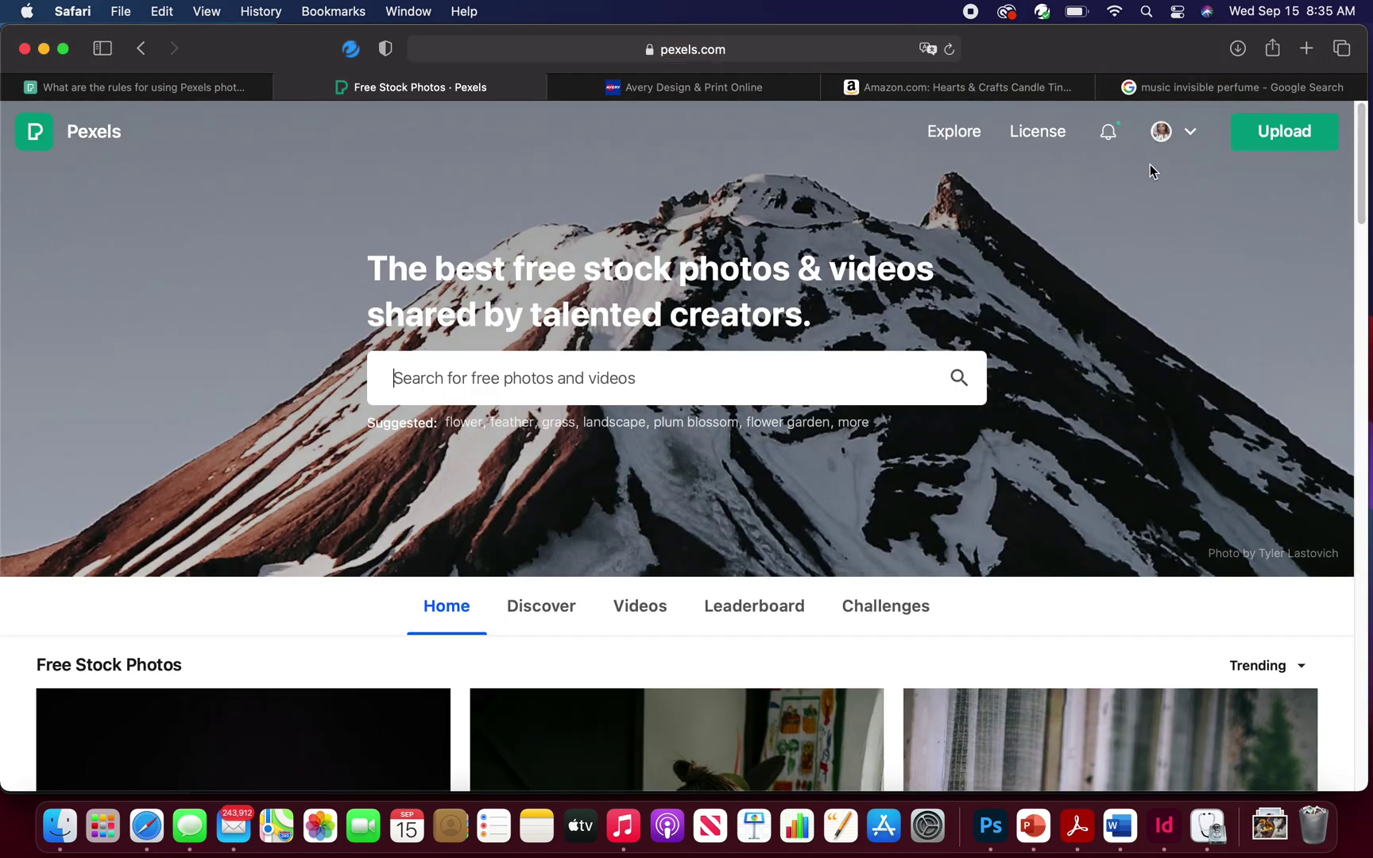
Go to the account's own Pexels collections and open the Candle Labels collection
{"action": "left_click", "coordinate": [1190, 135]}
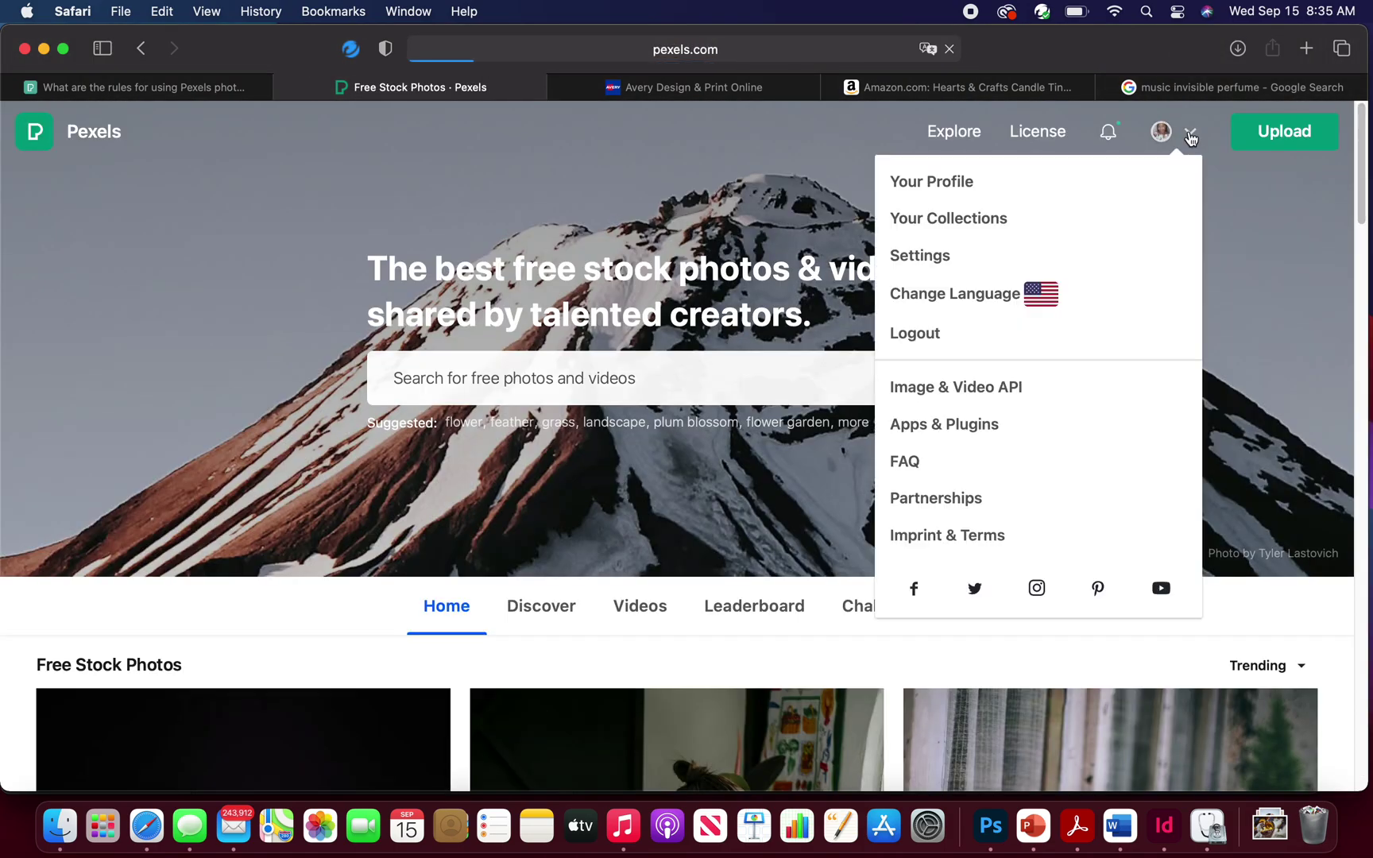
{"action": "left_click", "coordinate": [1003, 218]}
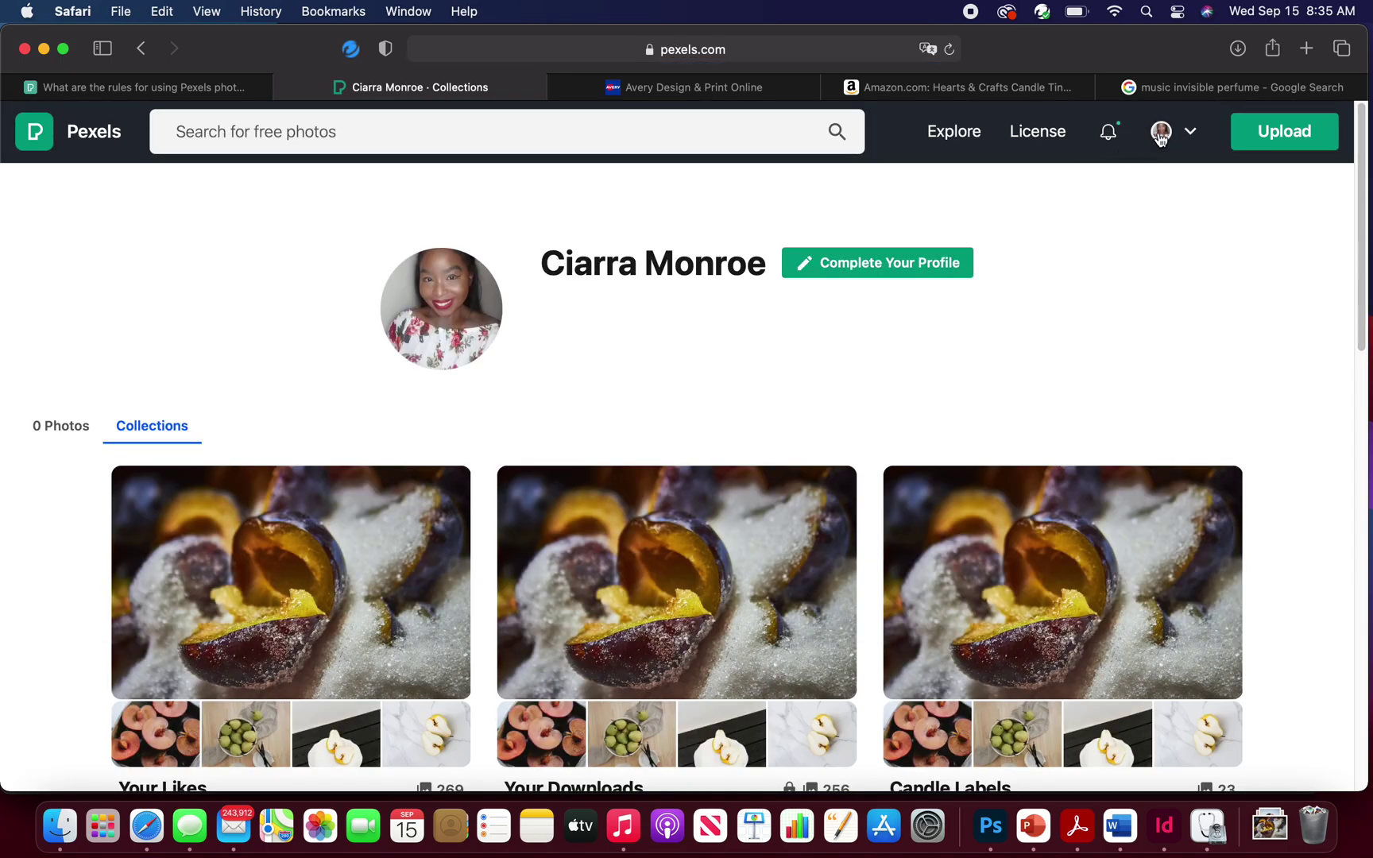
{"action": "mouse_move", "coordinate": [1160, 137]}
{"action": "left_click", "coordinate": [1016, 217]}
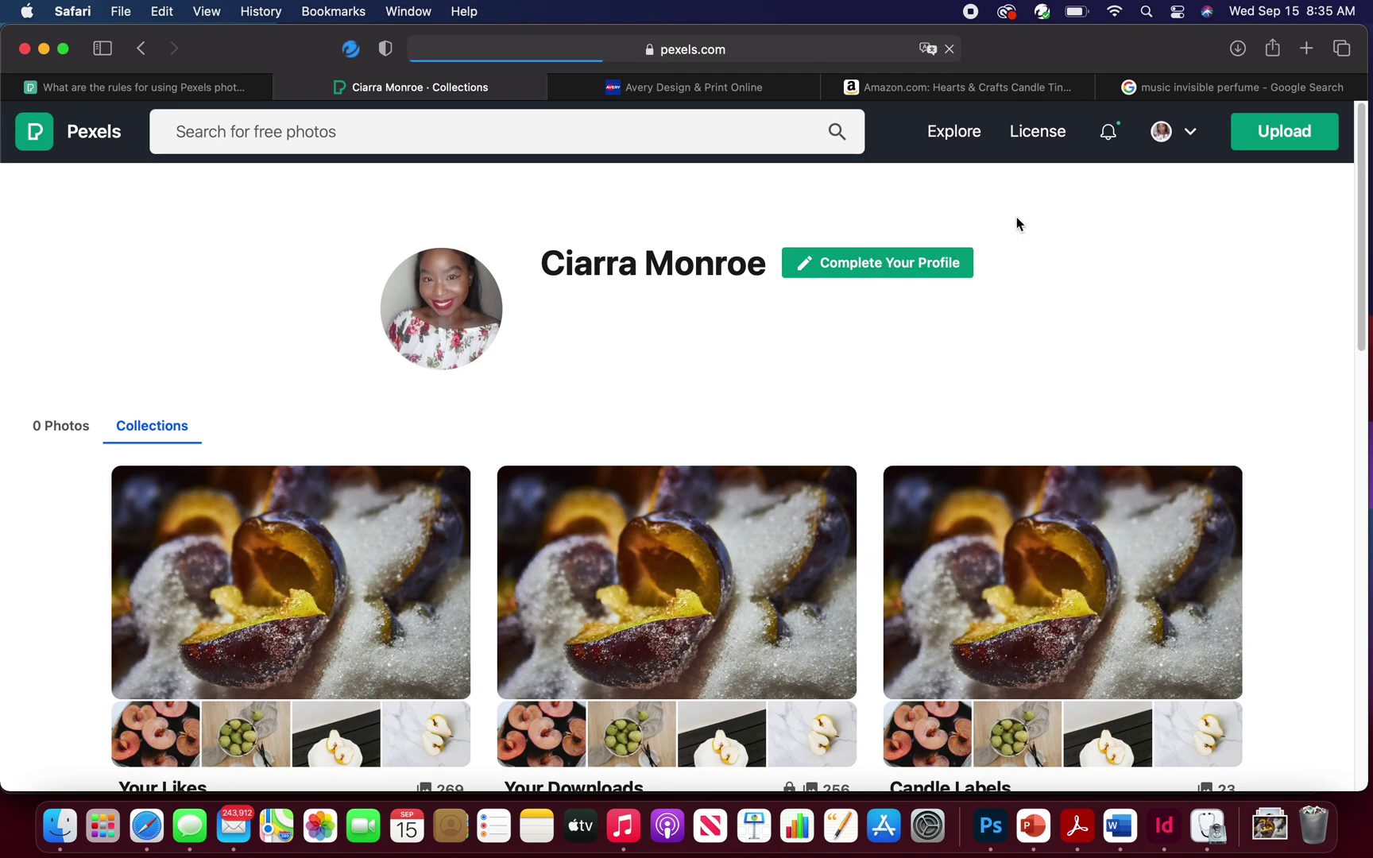
{"action": "left_click_drag", "start_coordinate": [1361, 177], "coordinate": [1361, 256]}
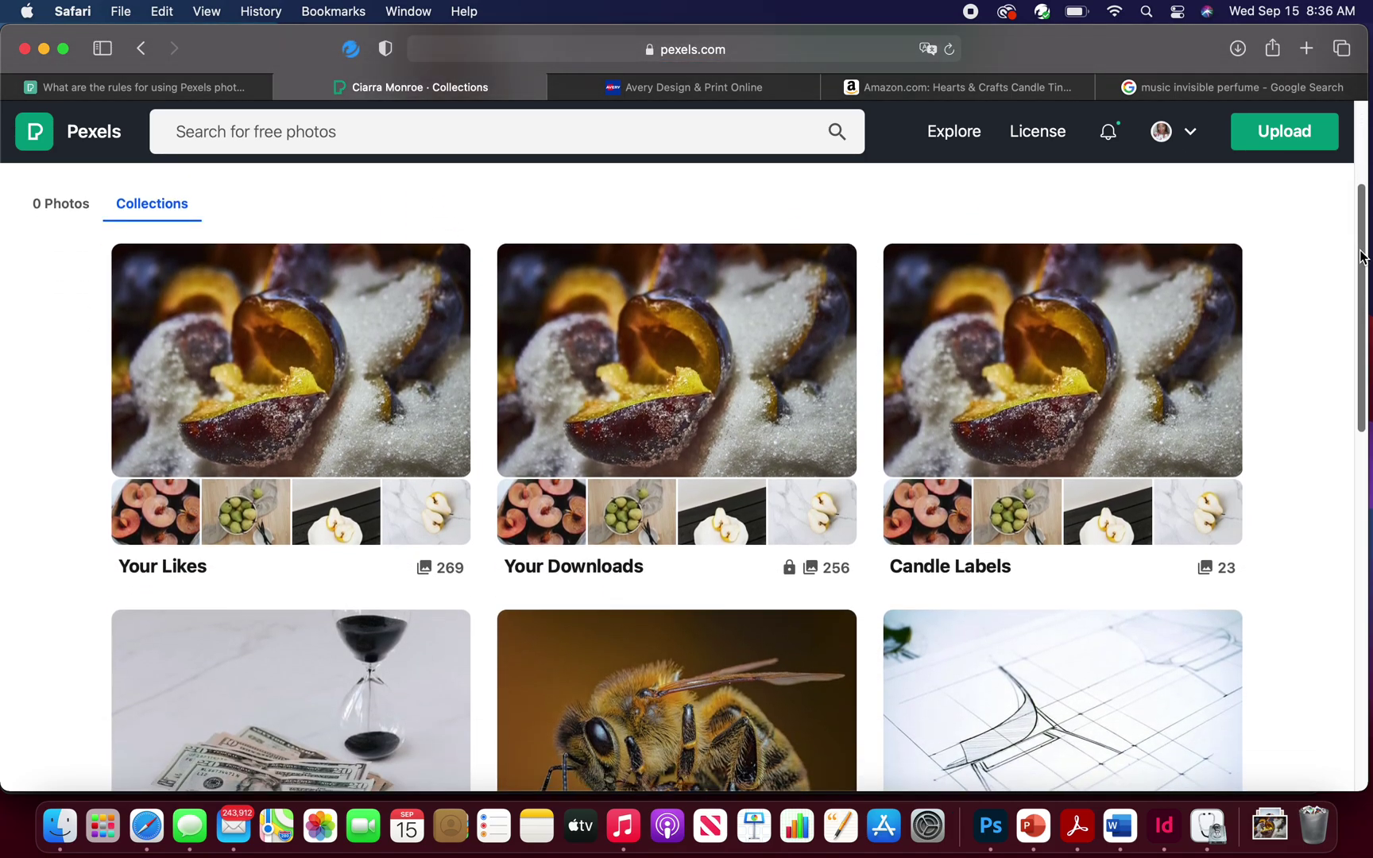
{"action": "left_click", "coordinate": [1117, 318]}
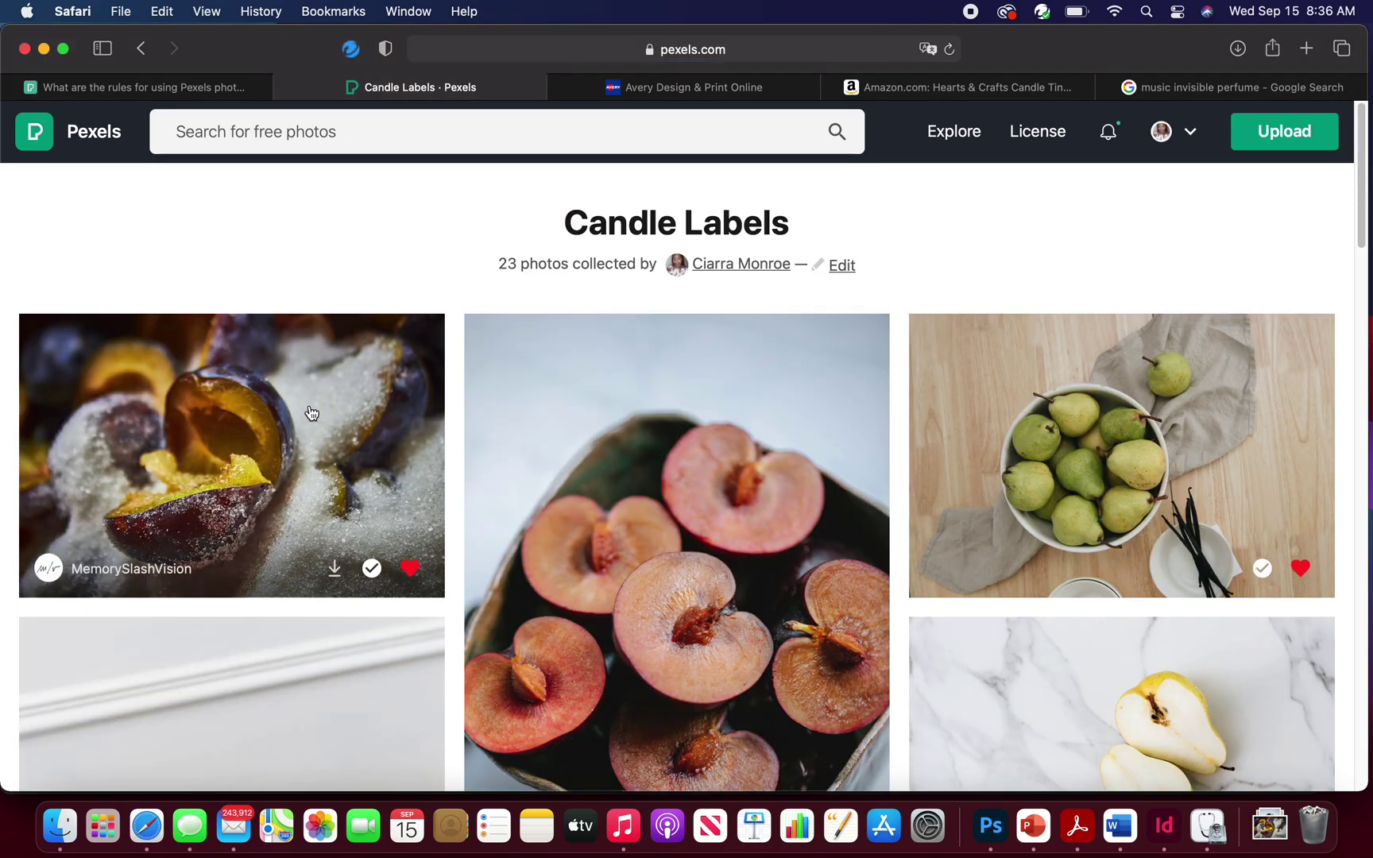
Download the photo of sugar-covered halved plums from the Candle Labels collection and return to the collection
{"action": "left_click", "coordinate": [309, 408]}
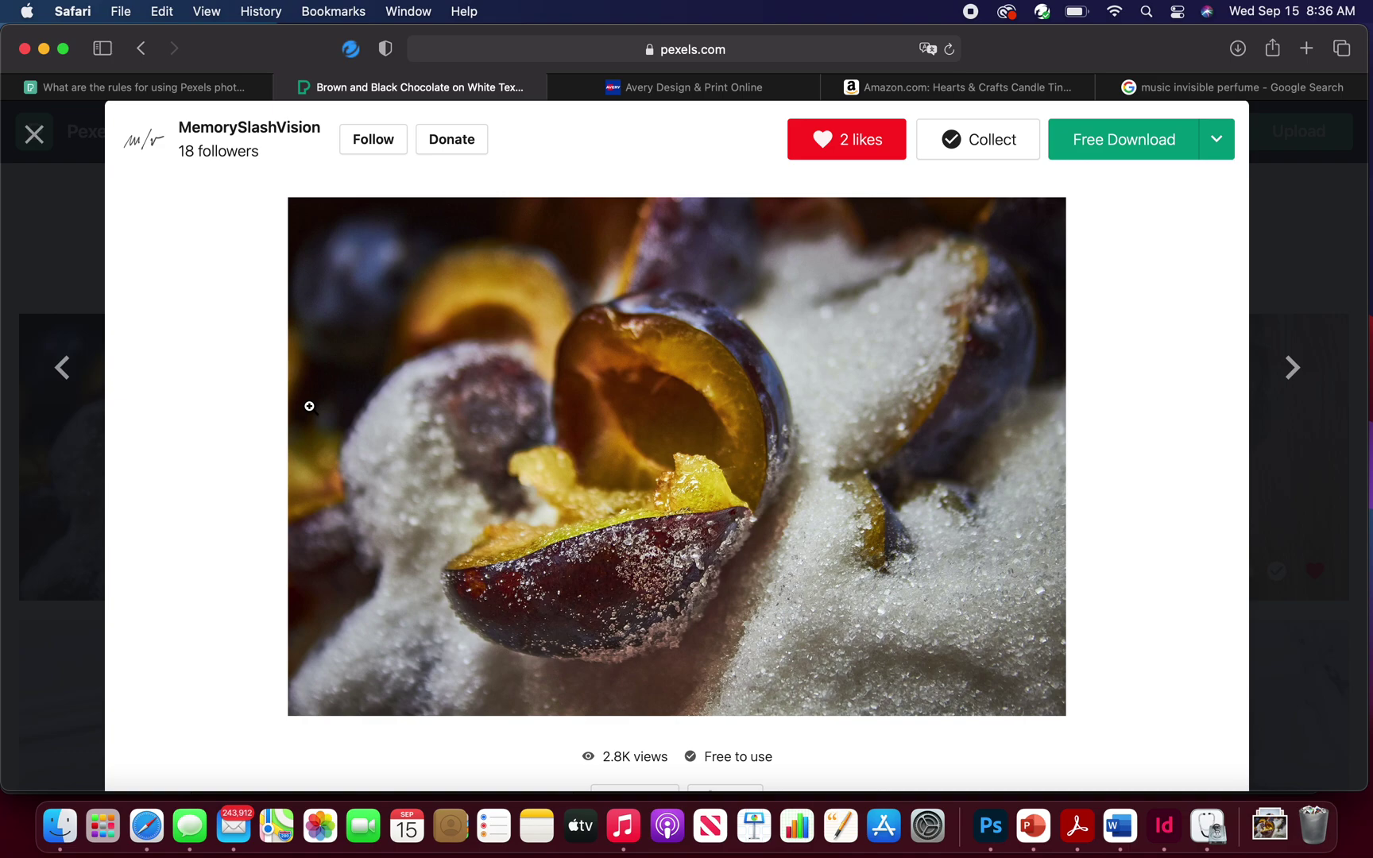
{"action": "left_click", "coordinate": [1115, 140]}
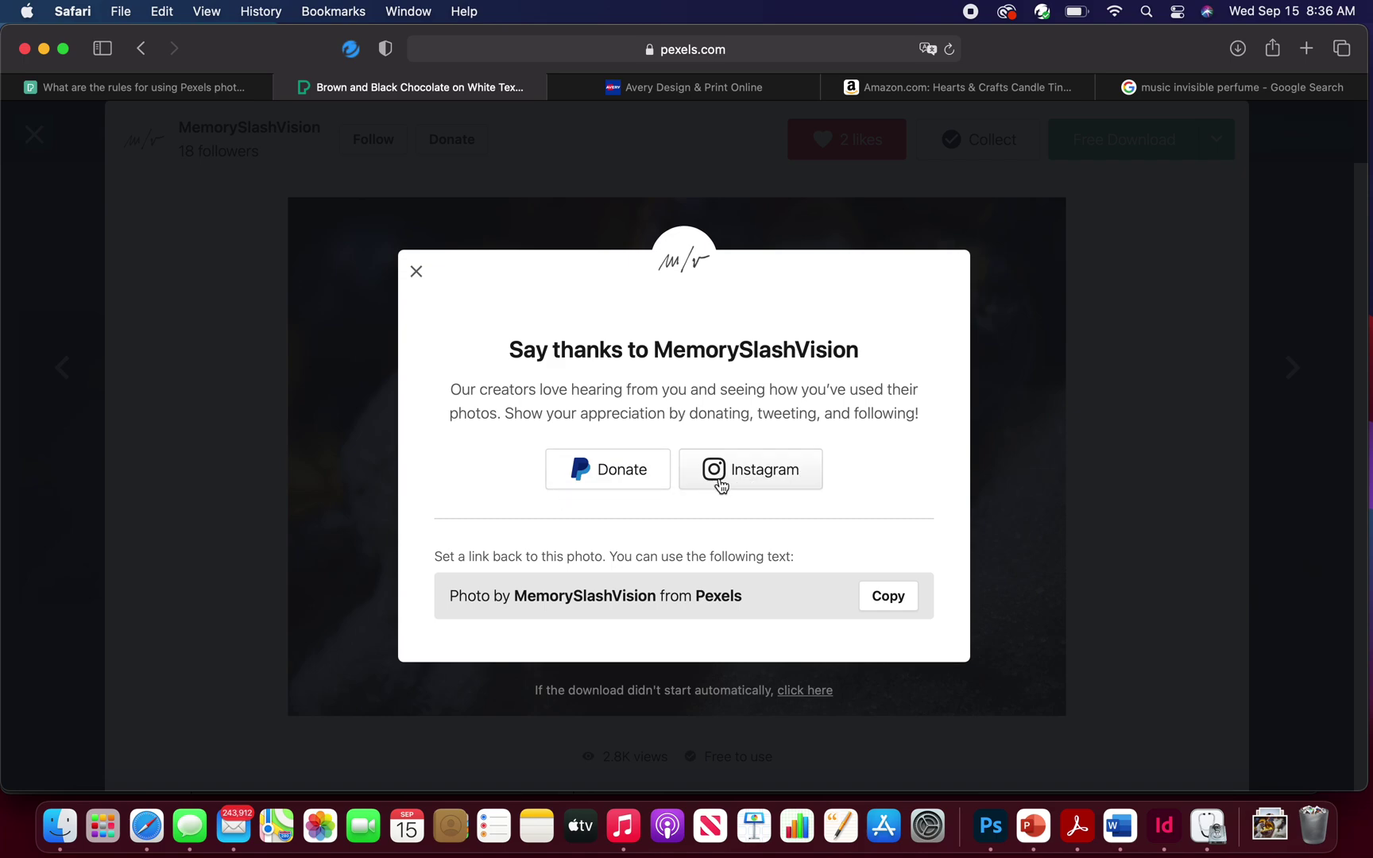
{"action": "left_click", "coordinate": [415, 274]}
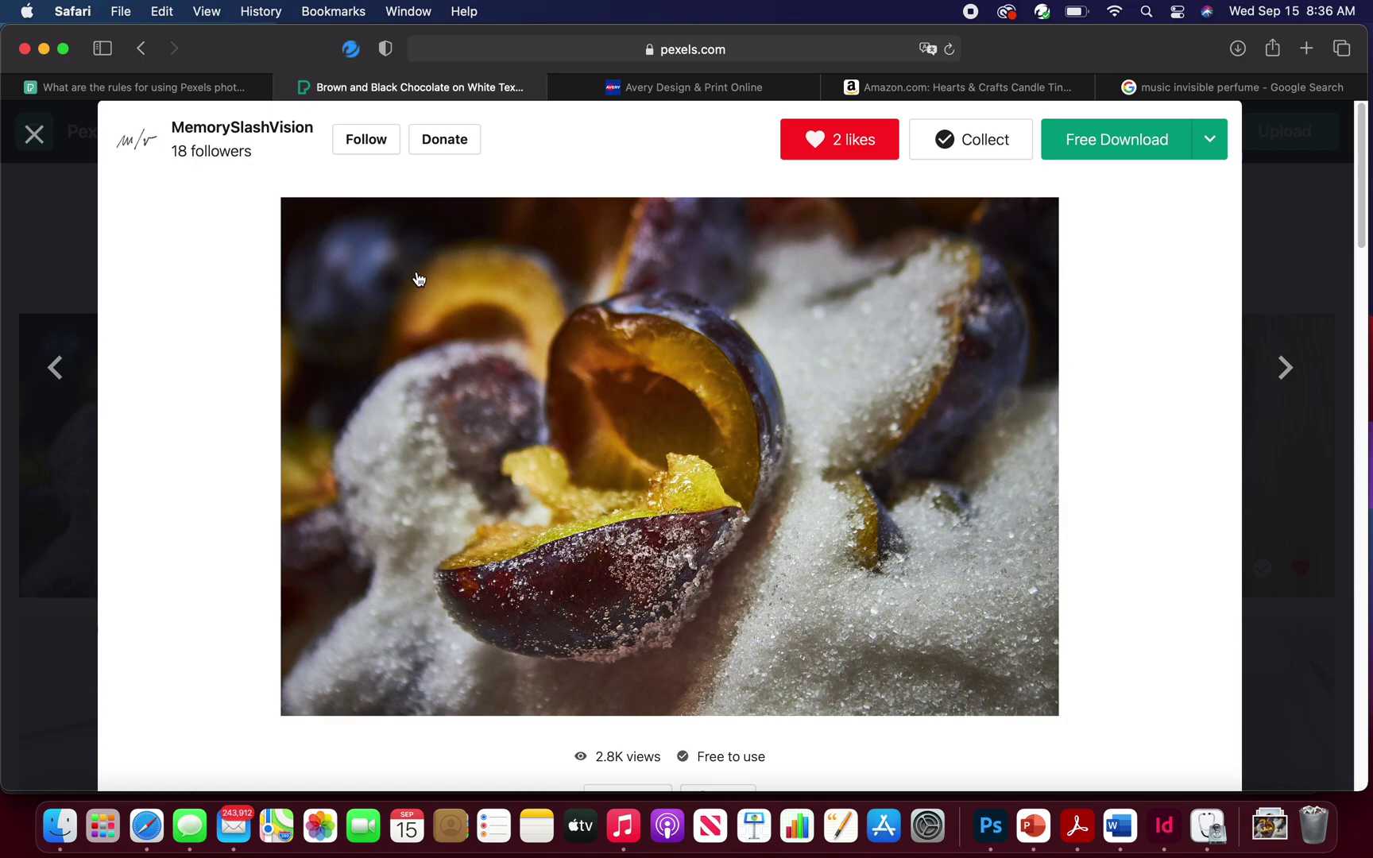
{"action": "left_click", "coordinate": [36, 137]}
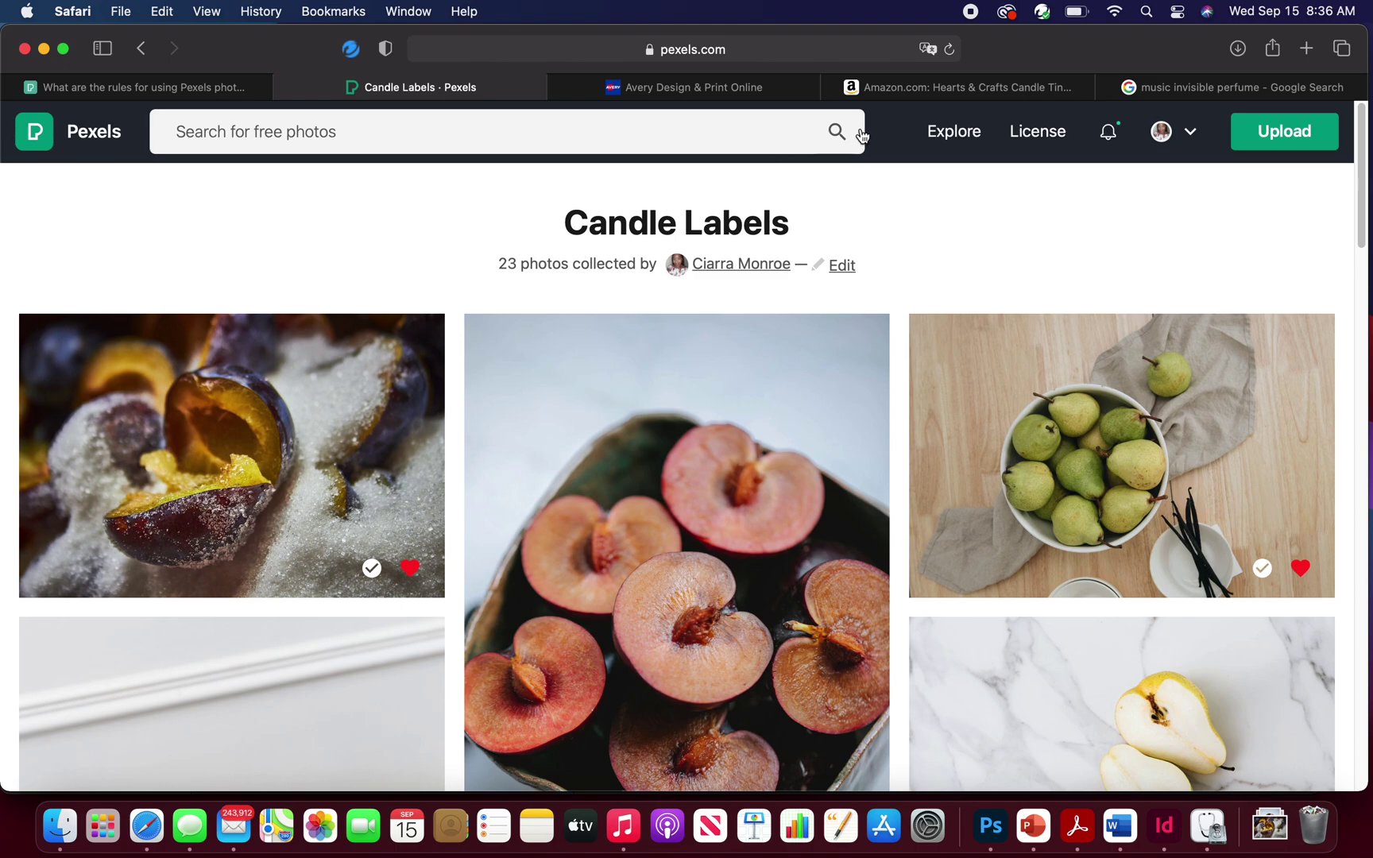
Switch to the Avery Design & Print label project and start adding an image to the labels
{"action": "left_click", "coordinate": [756, 97]}
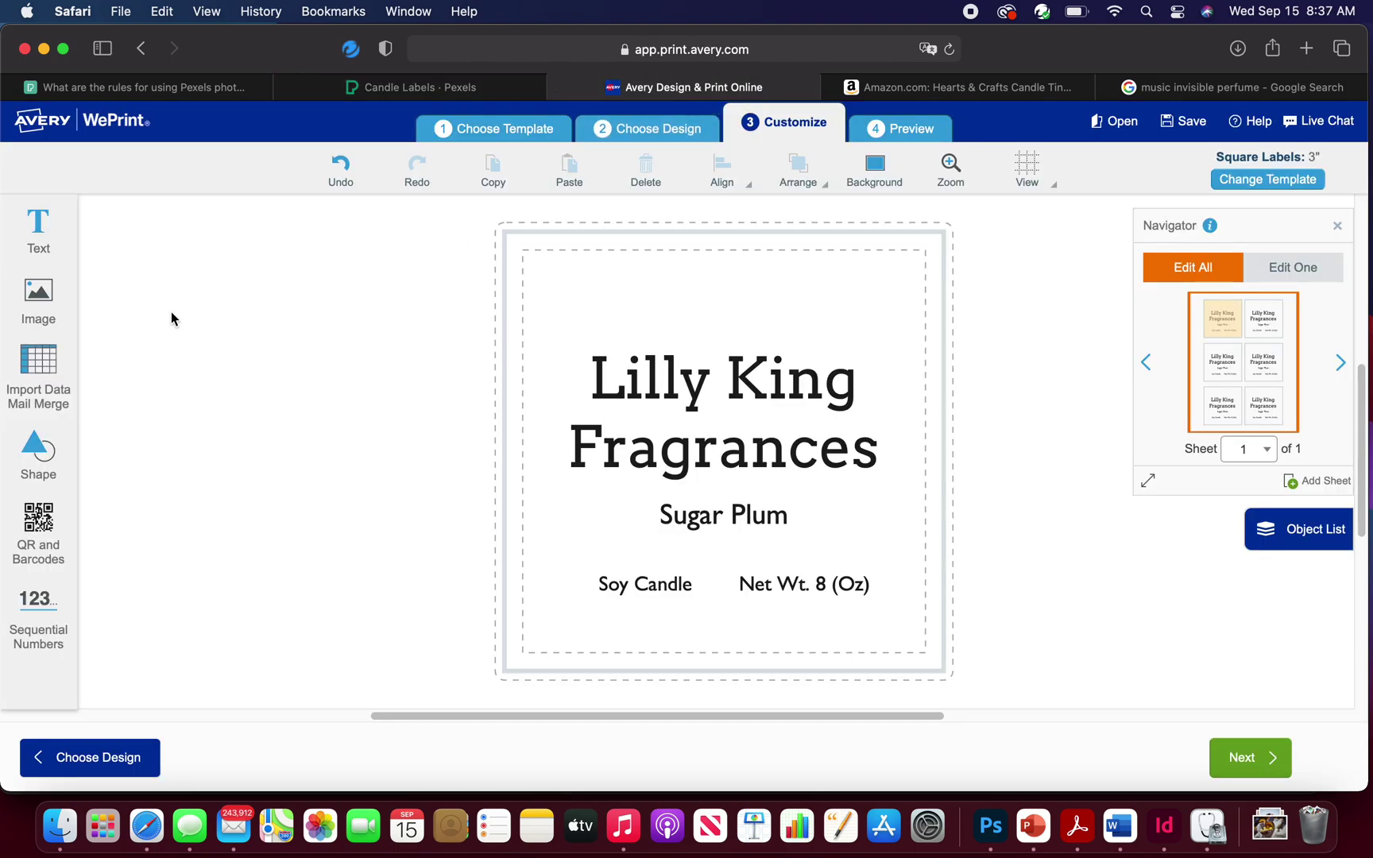
{"action": "left_click", "coordinate": [44, 310]}
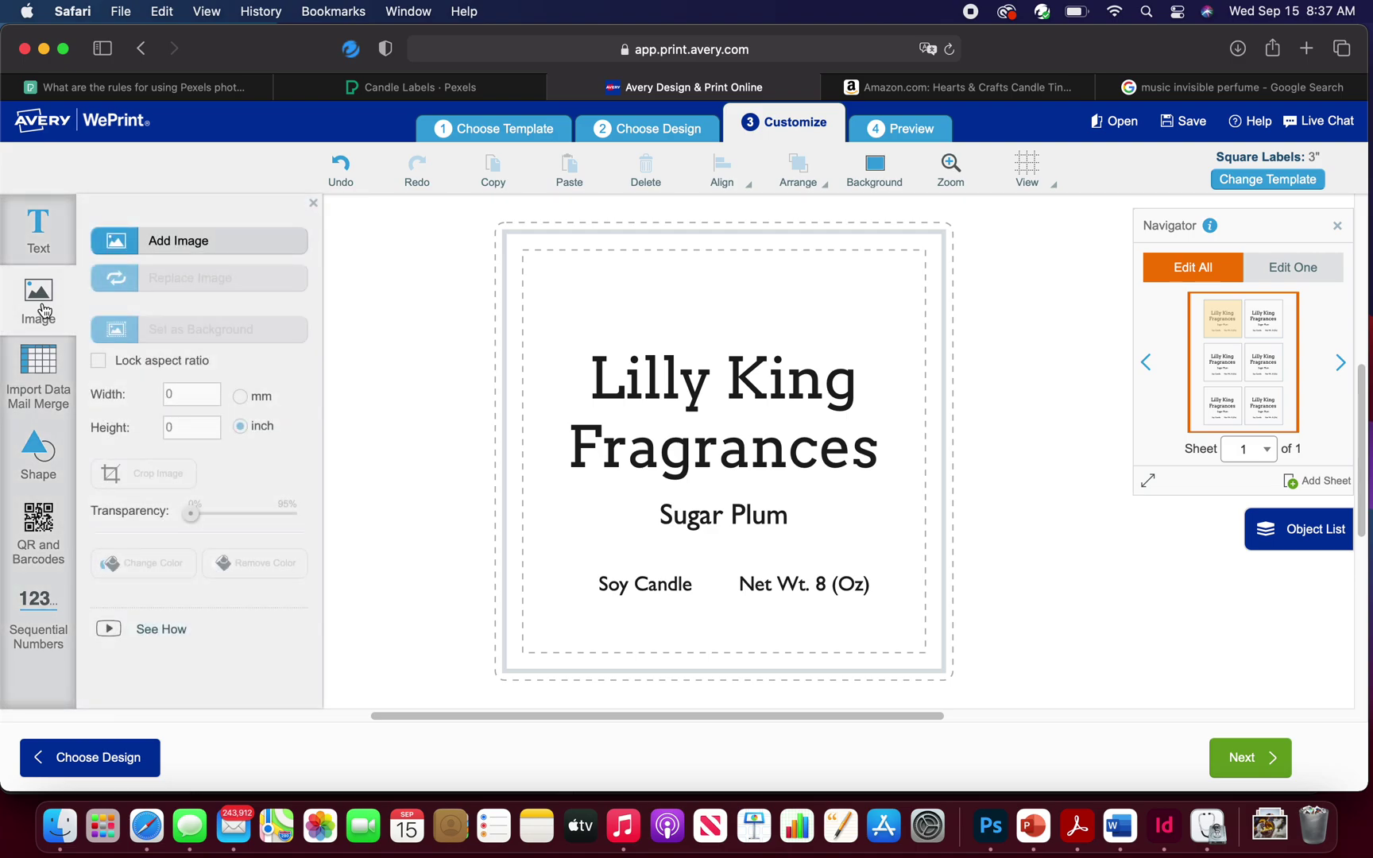
{"action": "left_click", "coordinate": [163, 249]}
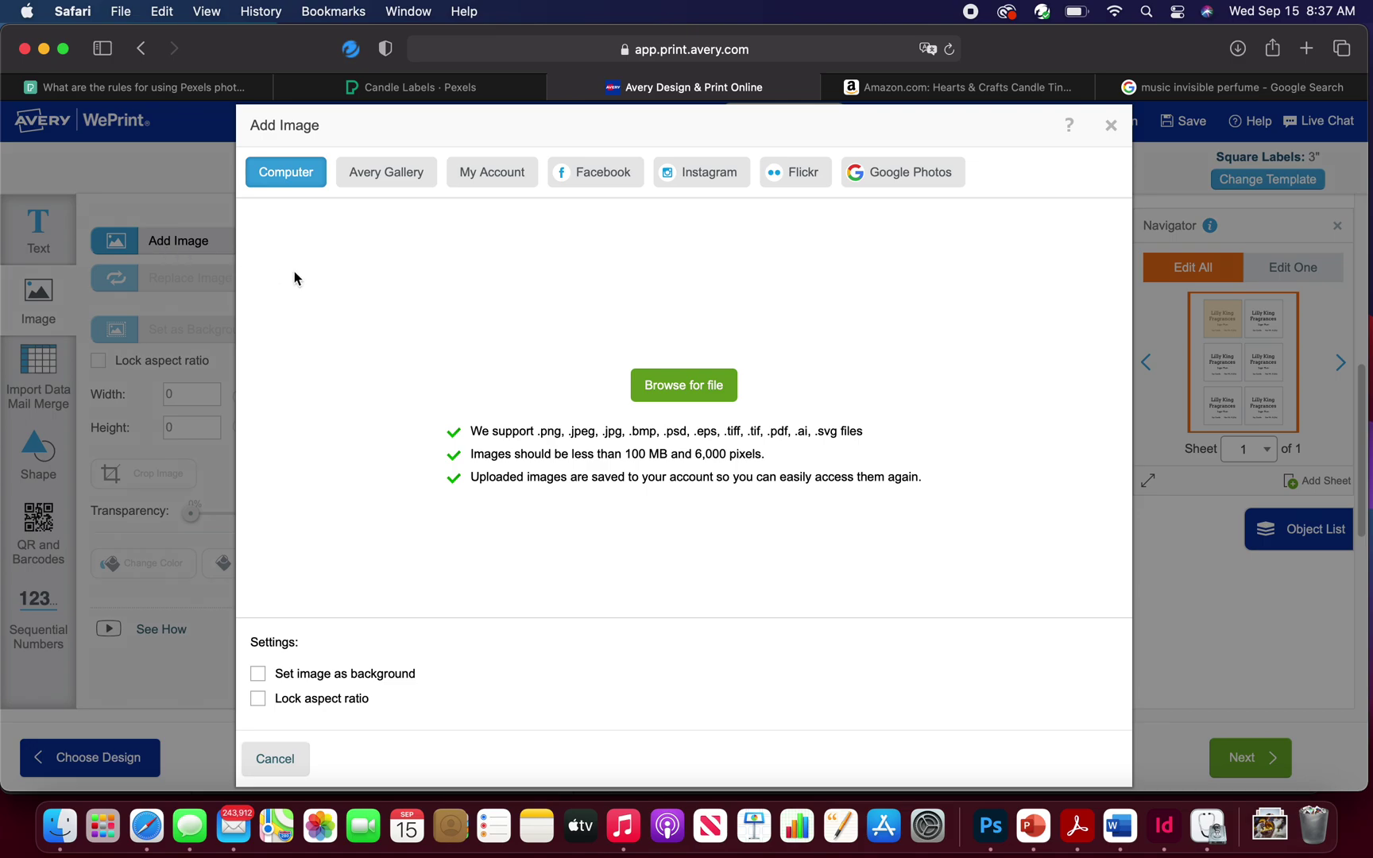
Look through Avery Gallery image categories such as Backgrounds, Beauty & Wellness, Birthday, Business and Christmas
{"action": "left_click", "coordinate": [400, 176]}
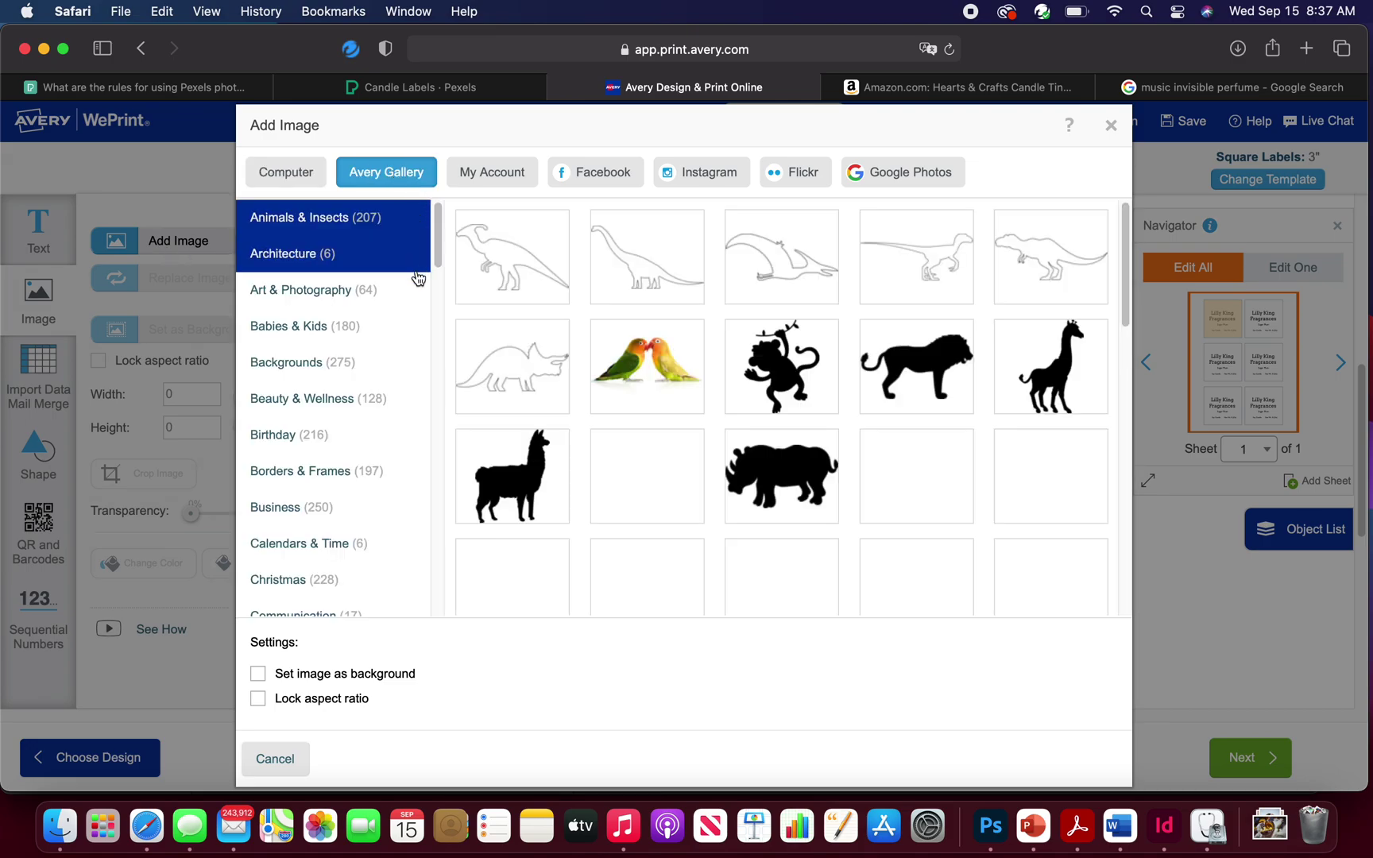
{"action": "left_click", "coordinate": [341, 362]}
{"action": "left_click", "coordinate": [333, 411]}
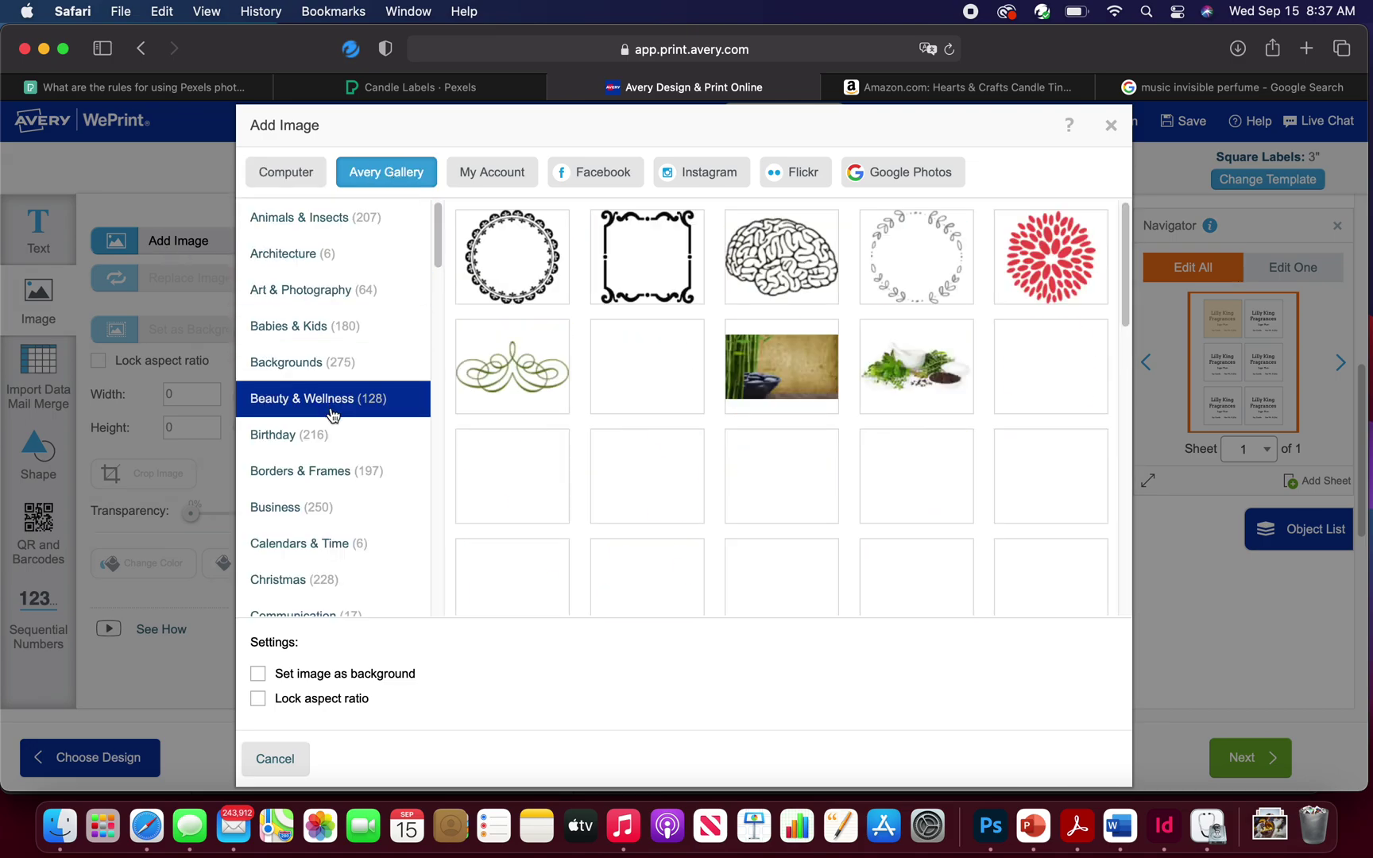
{"action": "left_click", "coordinate": [308, 436]}
{"action": "left_click", "coordinate": [310, 508]}
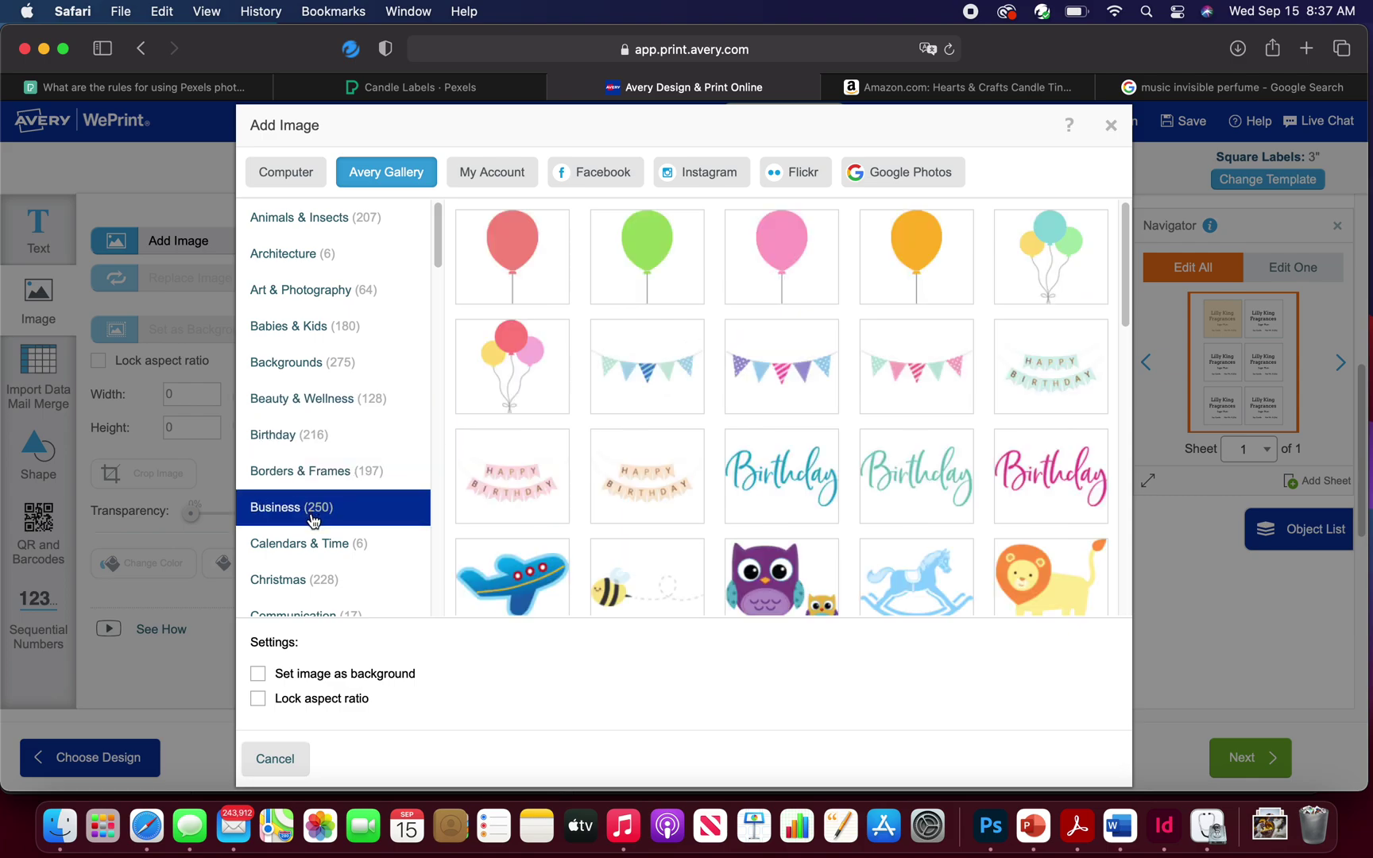
{"action": "left_click", "coordinate": [312, 579]}
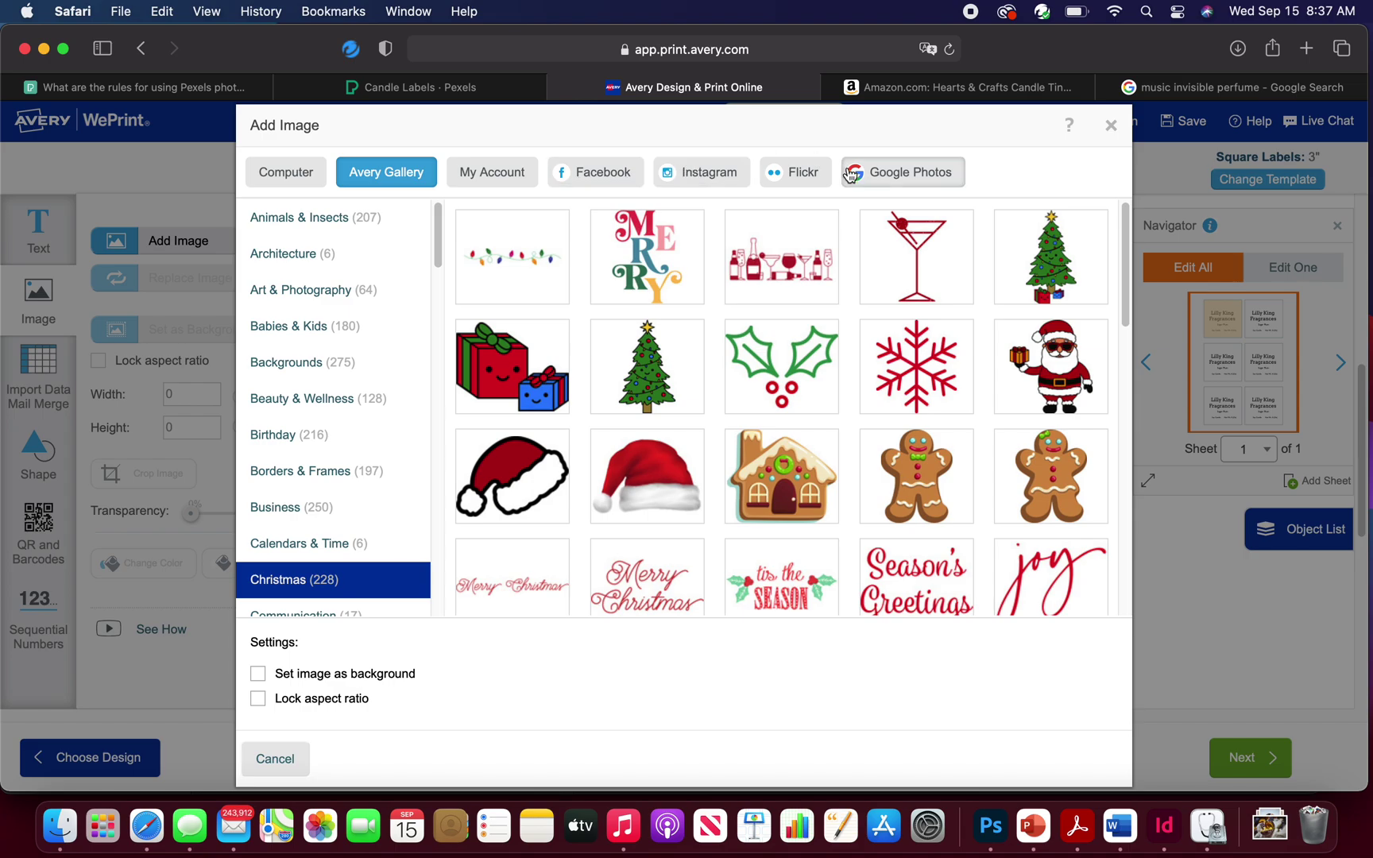
Preview the image files in the computer's Downloads folder to find the plum photo, and close the file chooser without uploading anything
{"action": "left_click", "coordinate": [304, 182]}
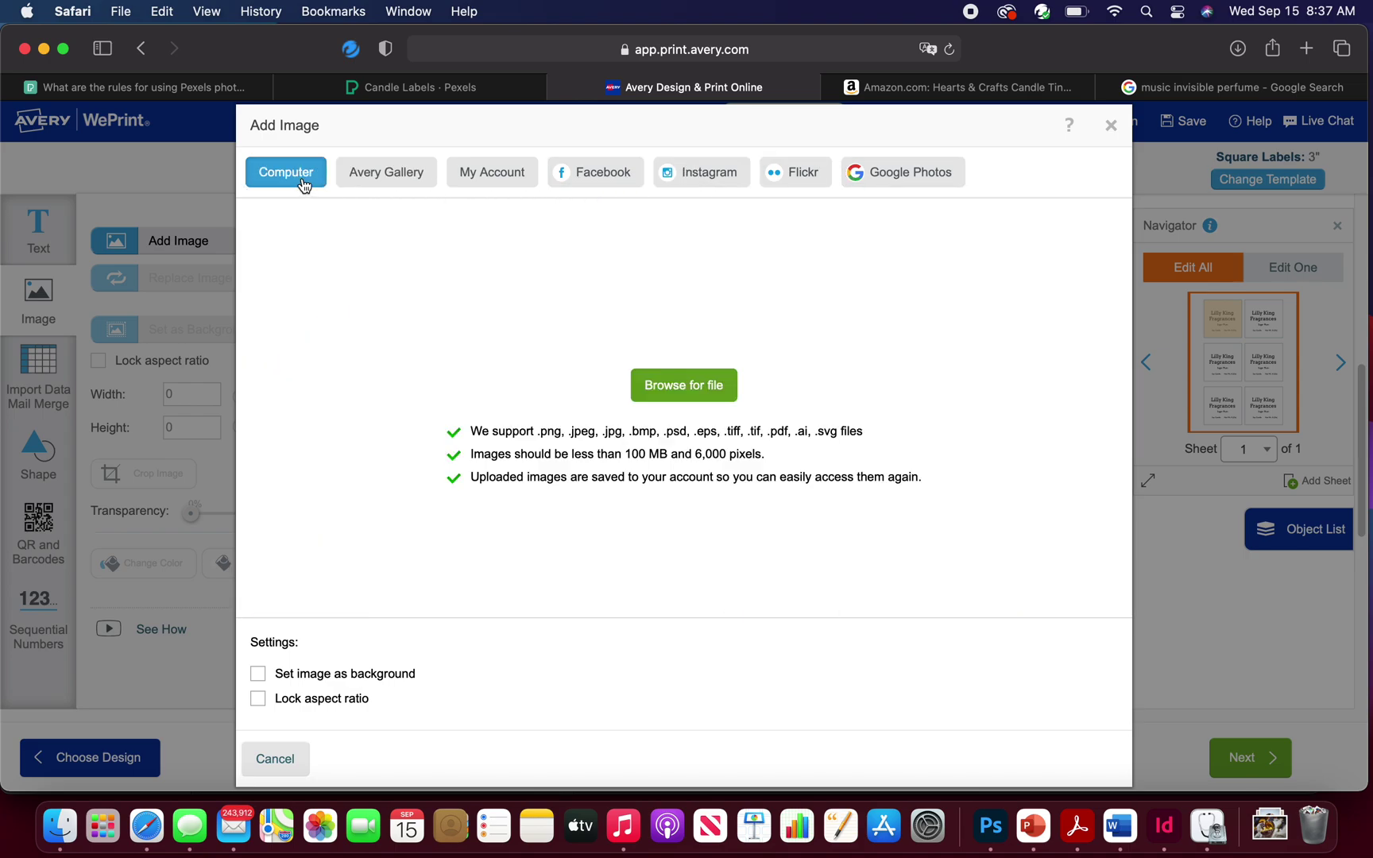
{"action": "left_click", "coordinate": [660, 390]}
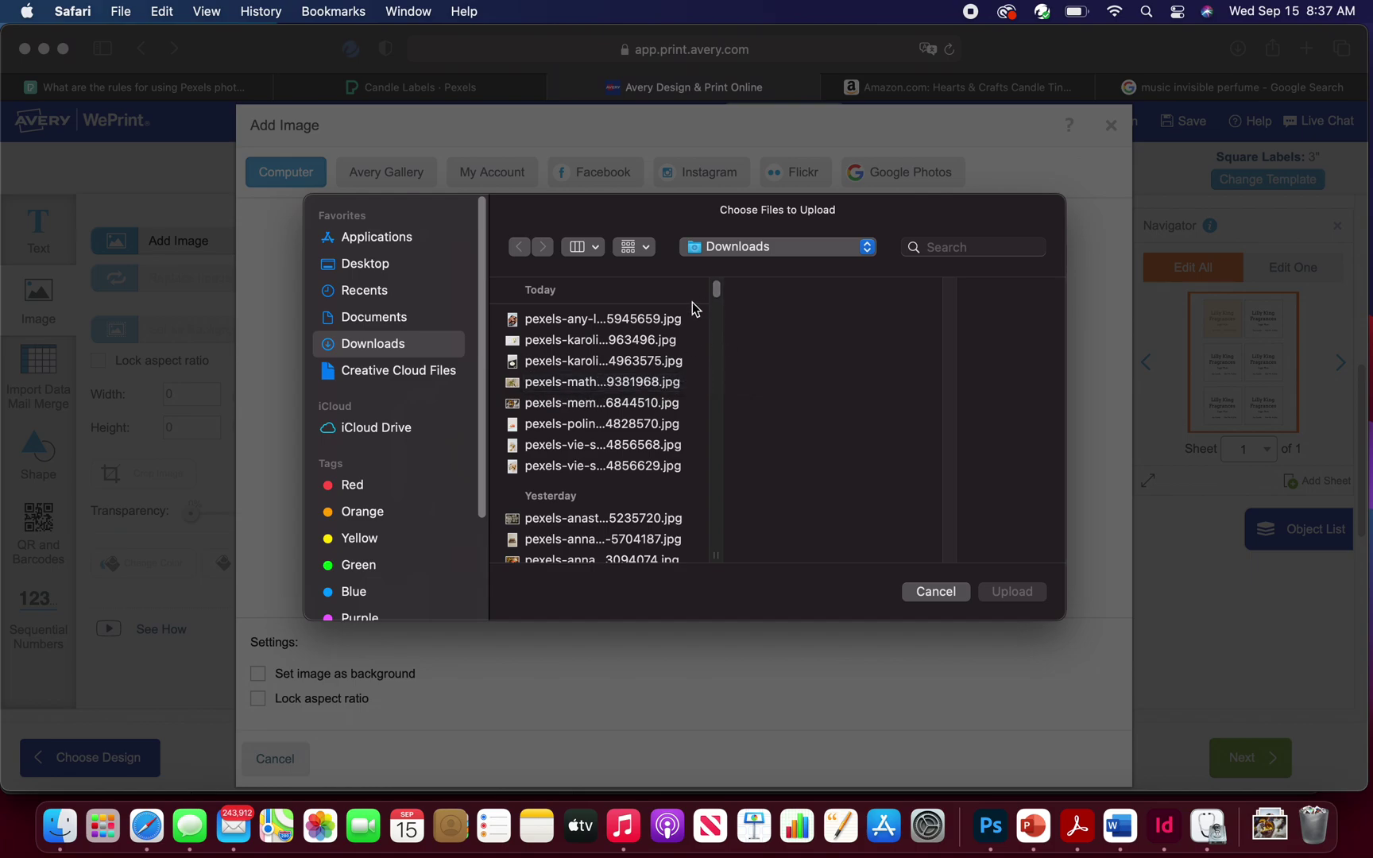
{"action": "left_click", "coordinate": [679, 326]}
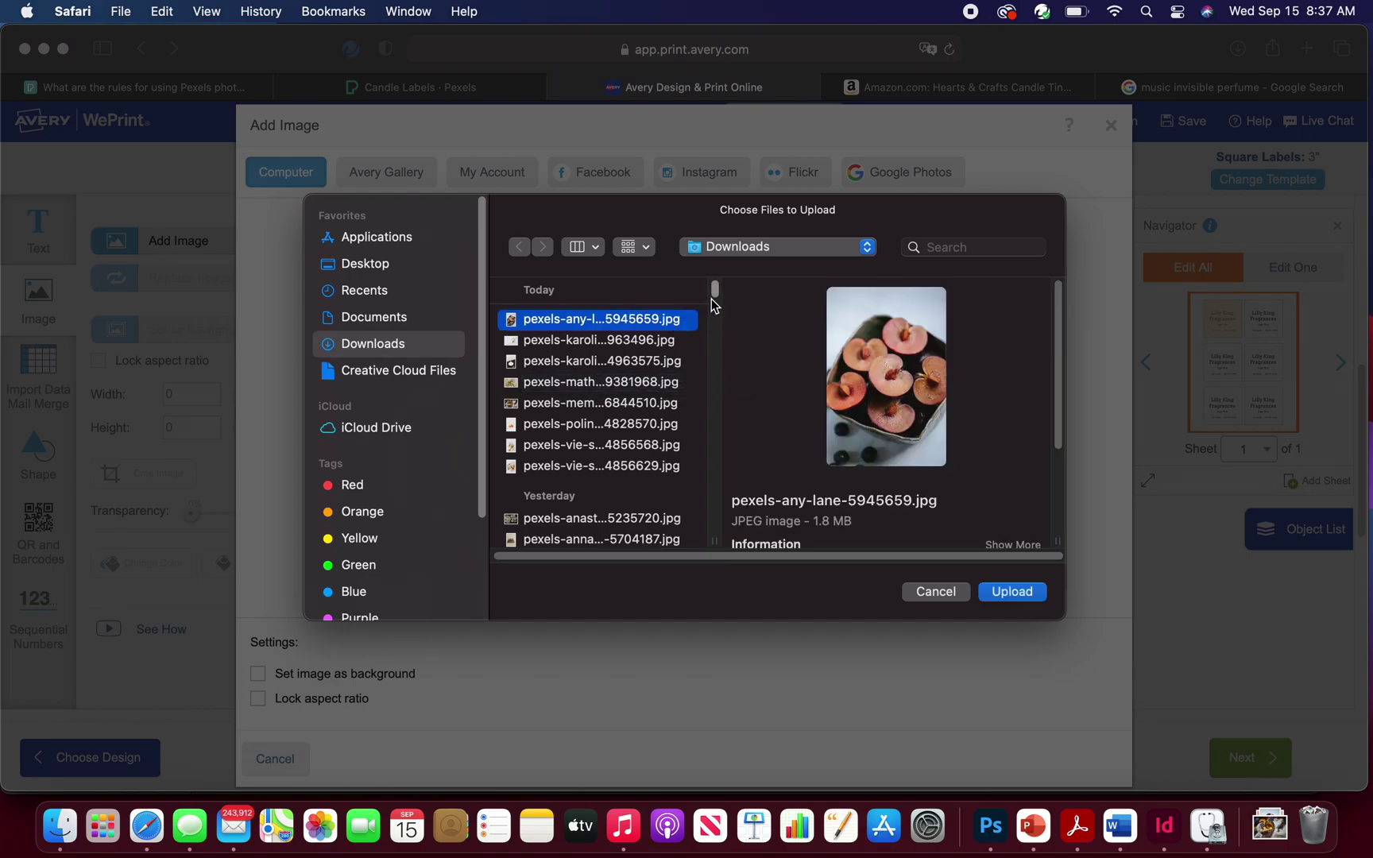
{"action": "left_click", "coordinate": [673, 344]}
{"action": "left_click", "coordinate": [671, 322]}
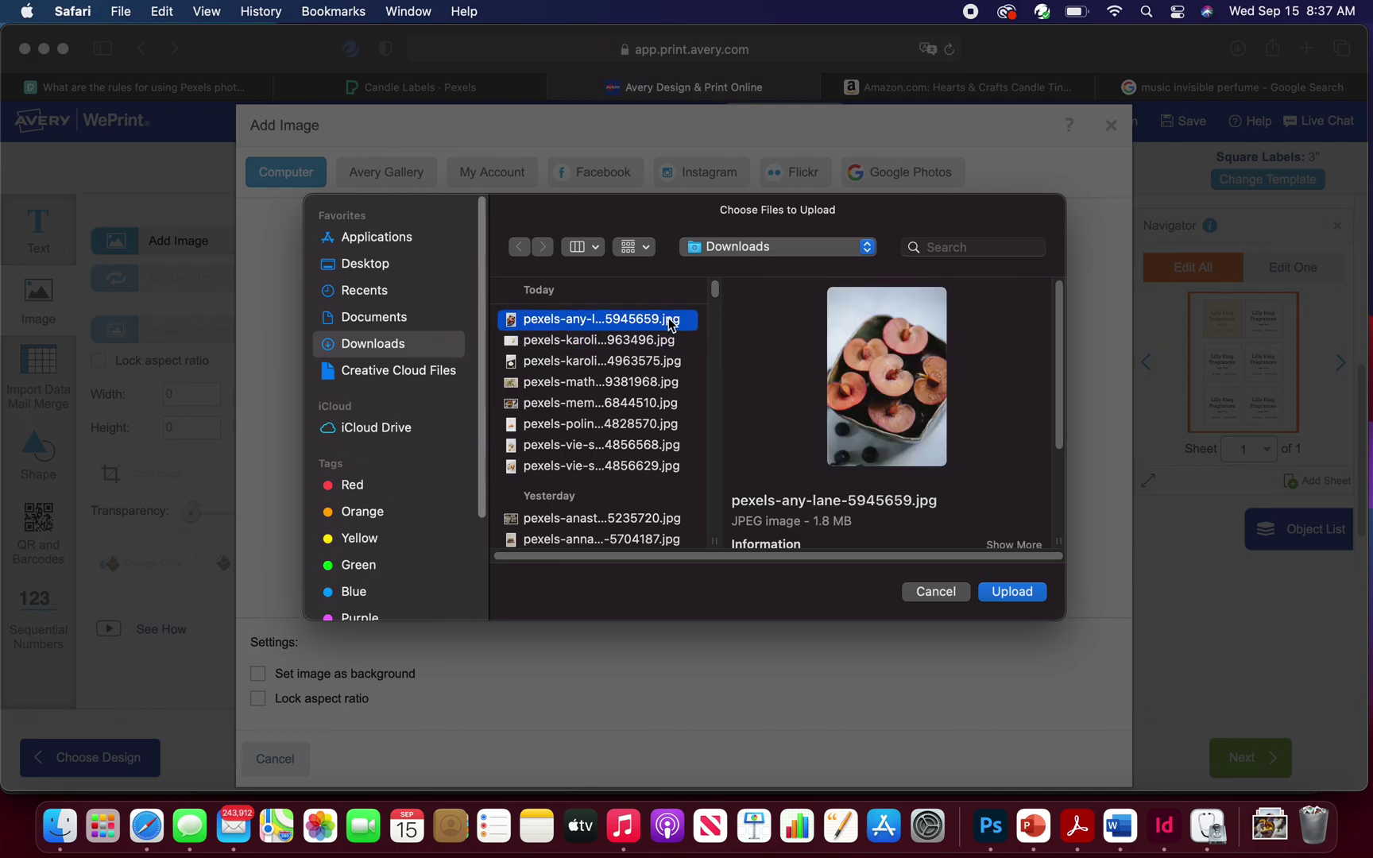
{"action": "key", "text": "Down"}
{"action": "key", "text": "Down"}
{"action": "key", "text": "Down"}
{"action": "key", "text": "Down"}
{"action": "key", "text": "Down"}
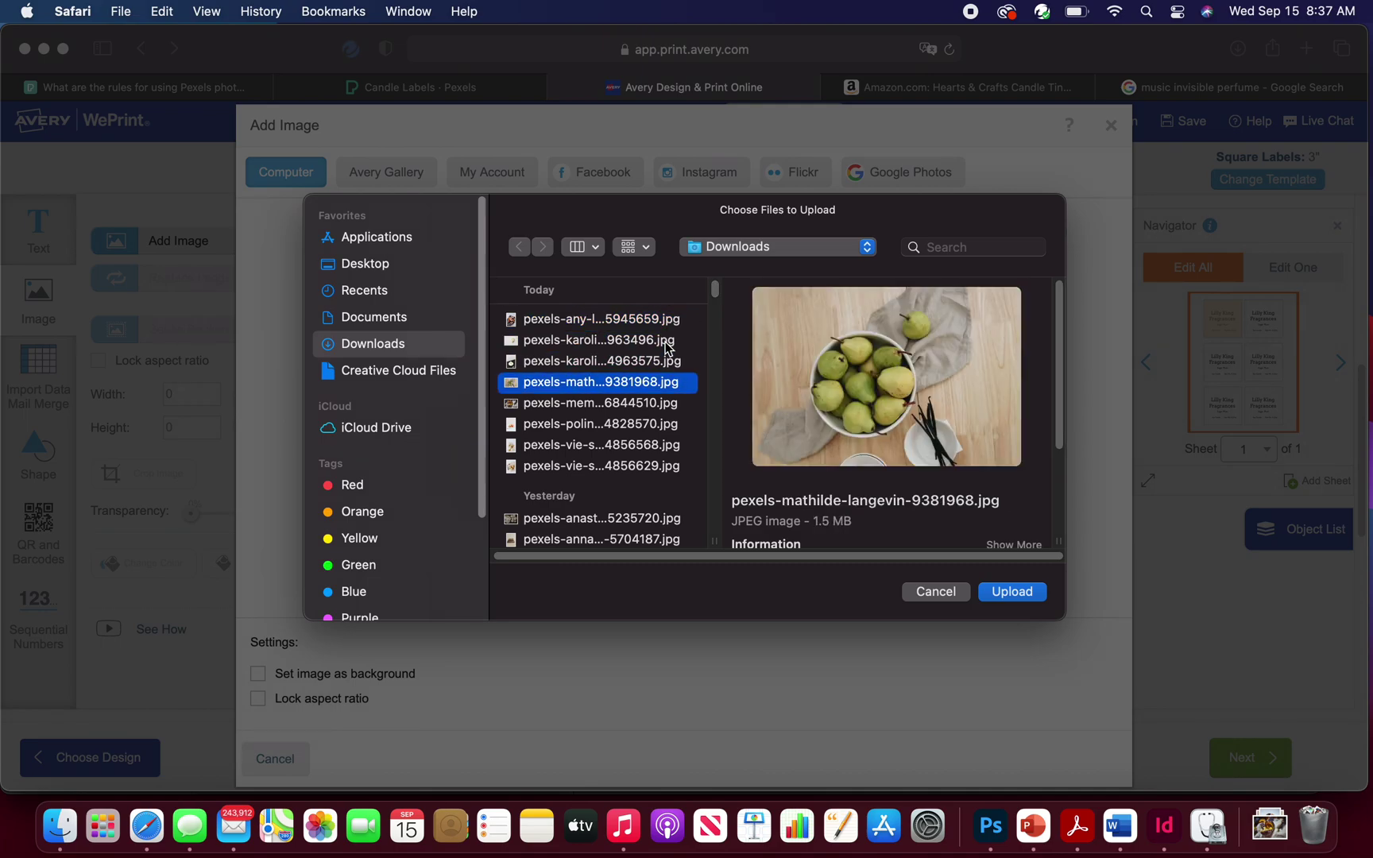
{"action": "key", "text": "Down"}
{"action": "key", "text": "Down"}
{"action": "key", "text": "Down"}
{"action": "key", "text": "Down"}
{"action": "key", "text": "Down"}
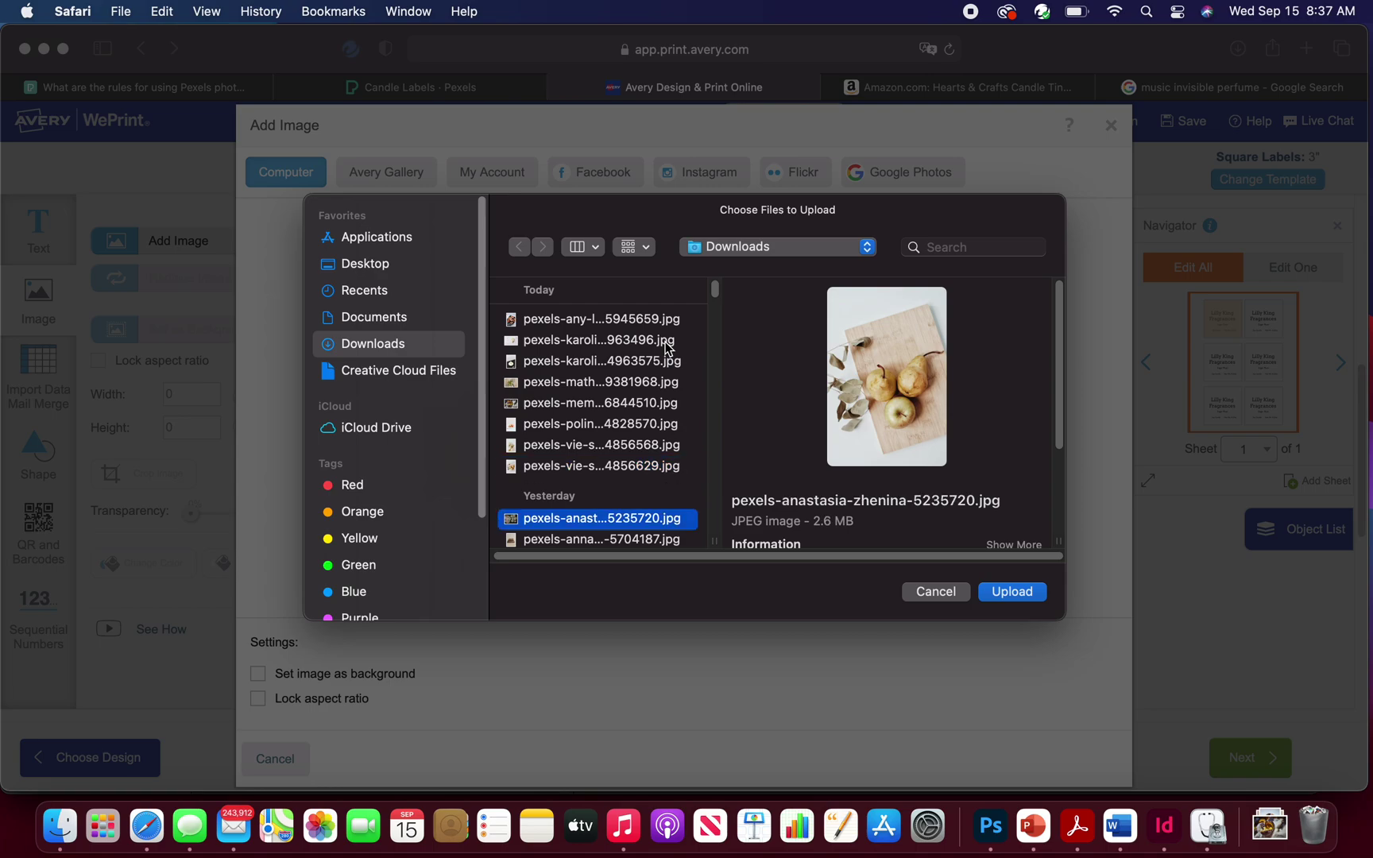
{"action": "key", "text": "Down"}
{"action": "key", "text": "Down"}
{"action": "key", "text": "Down"}
{"action": "key", "text": "Down"}
{"action": "key", "text": "Down"}
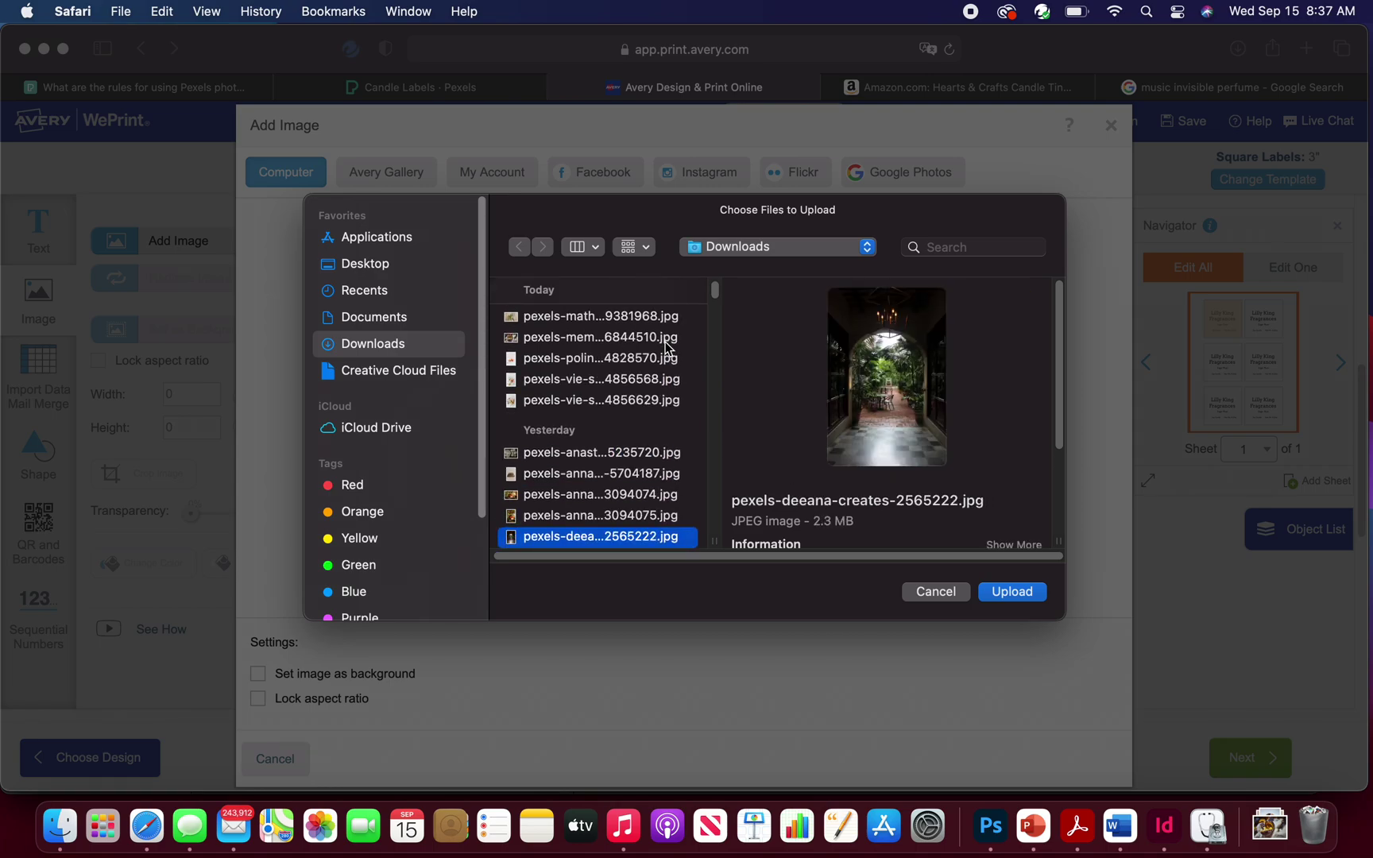
{"action": "key", "text": "Down"}
{"action": "key", "text": "Down"}
{"action": "key", "text": "Down"}
{"action": "key", "text": "Down"}
{"action": "key", "text": "Down"}
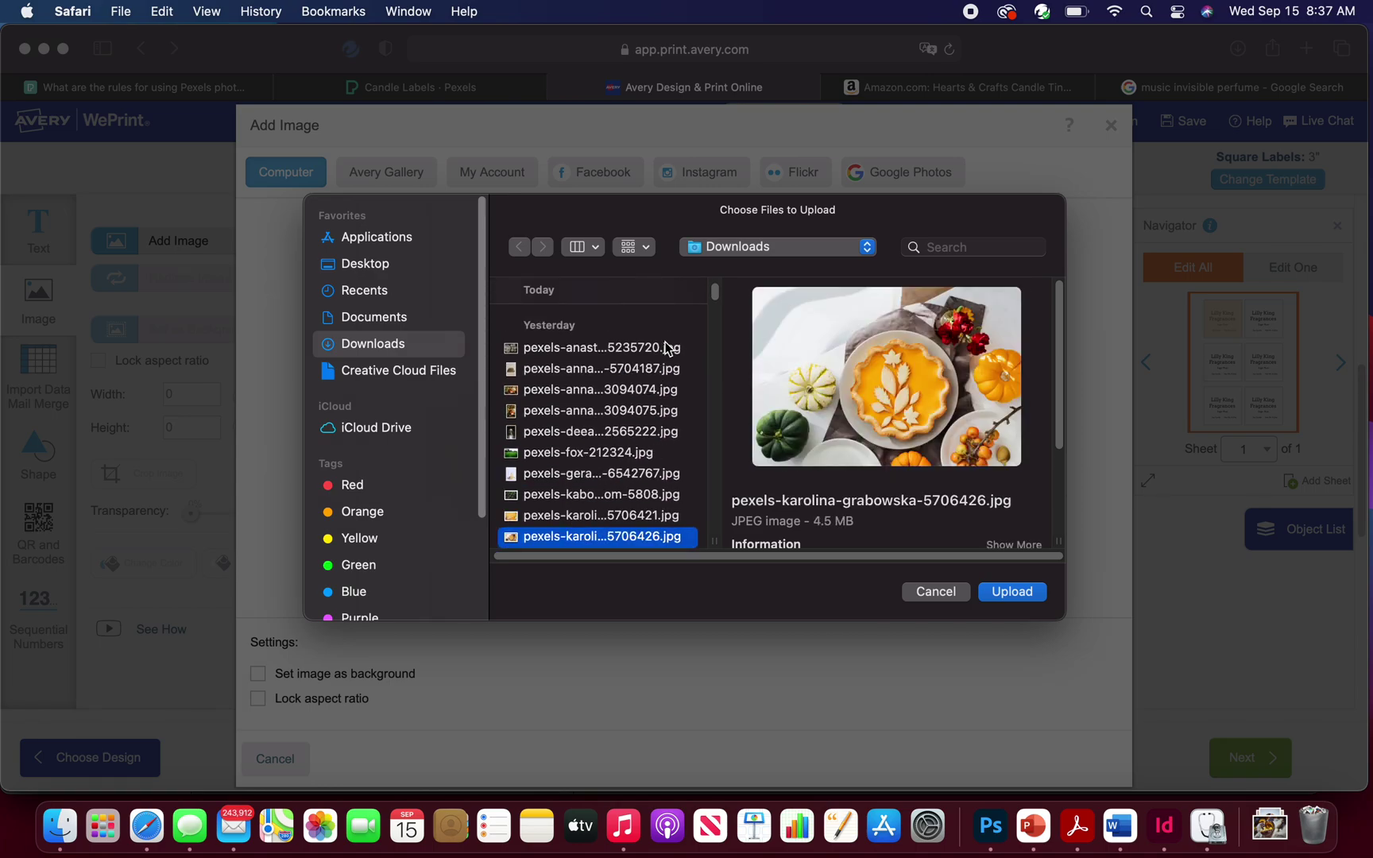
{"action": "key", "text": "Down"}
{"action": "key", "text": "Down"}
{"action": "key", "text": "Down"}
{"action": "key", "text": "Down"}
{"action": "key", "text": "Down"}
{"action": "key", "text": "Down"}
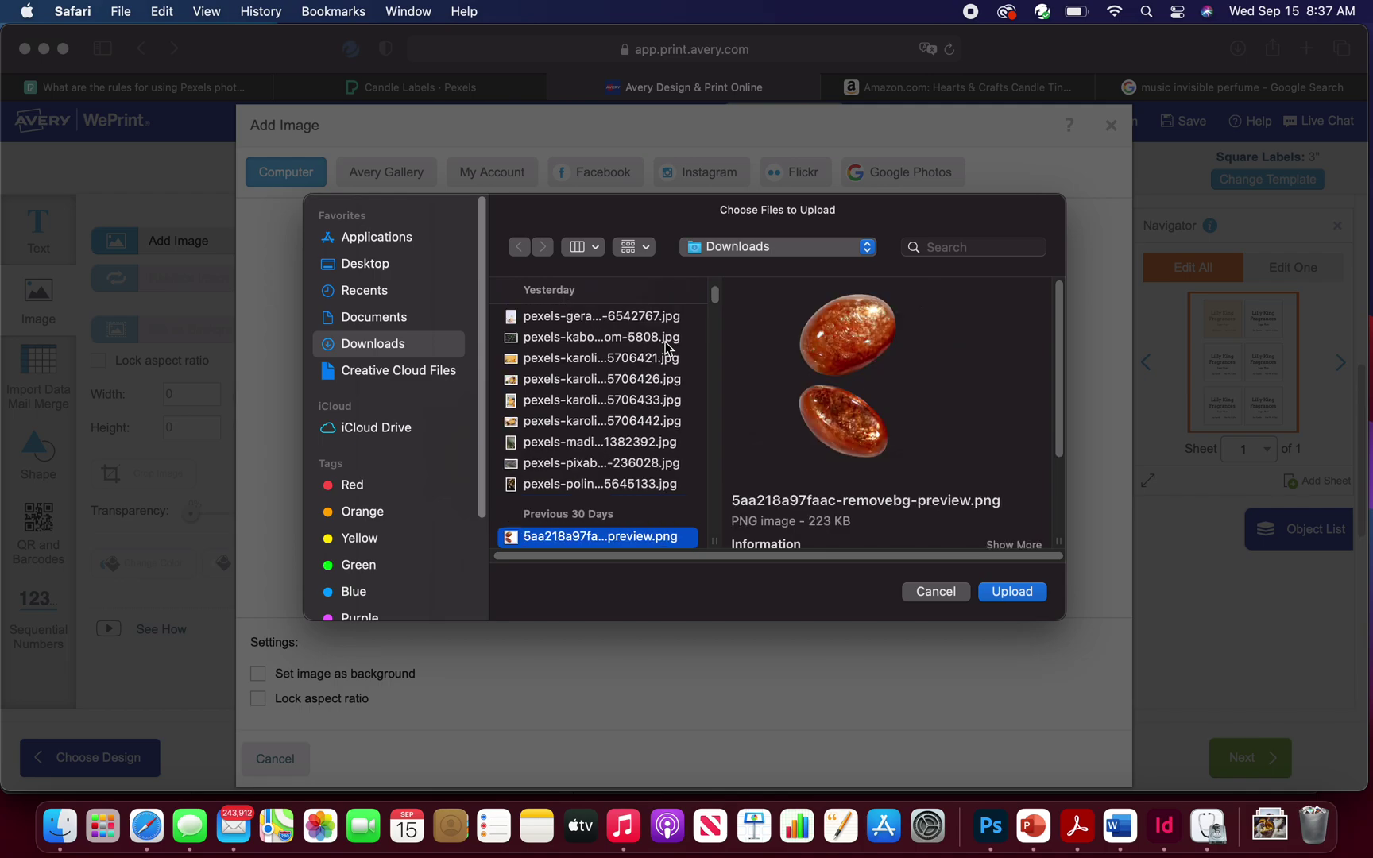
{"action": "key", "text": "Down"}
{"action": "key", "text": "Down"}
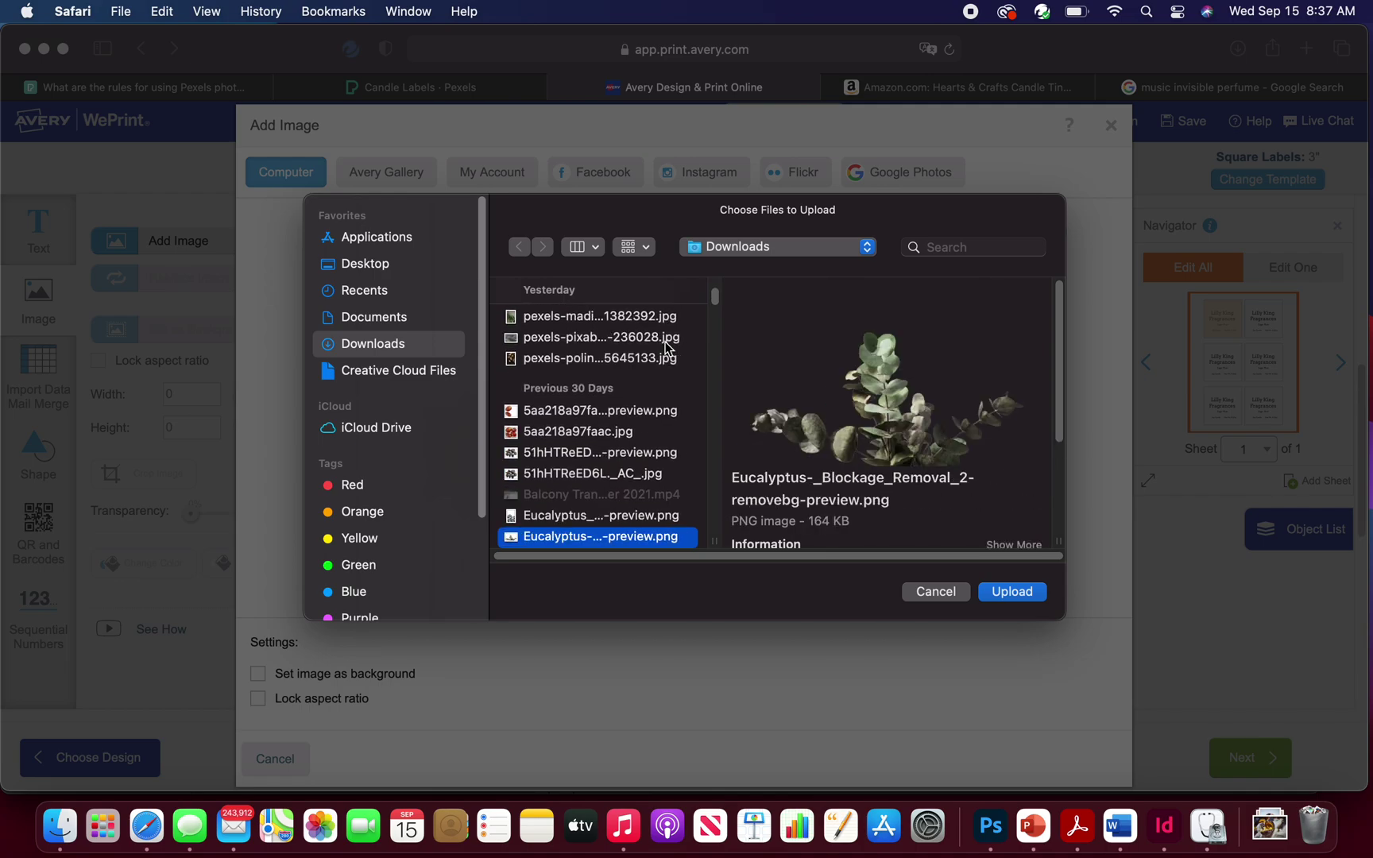
{"action": "key", "text": "Up"}
{"action": "key", "text": "Up"}
{"action": "key", "text": "Up"}
{"action": "key", "text": "Up"}
{"action": "key", "text": "Up"}
{"action": "key", "text": "Up"}
{"action": "key", "text": "Up"}
{"action": "key", "text": "Up"}
{"action": "key", "text": "Up"}
{"action": "key", "text": "Up"}
{"action": "key", "text": "Up"}
{"action": "key", "text": "Up"}
{"action": "key", "text": "Up"}
{"action": "key", "text": "Up"}
{"action": "key", "text": "Up"}
{"action": "key", "text": "Up"}
{"action": "key", "text": "Up"}
{"action": "key", "text": "Up"}
{"action": "key", "text": "Up"}
{"action": "key", "text": "Up"}
{"action": "key", "text": "Up"}
{"action": "key", "text": "Up"}
{"action": "key", "text": "Up"}
{"action": "key", "text": "Up"}
{"action": "key", "text": "Up"}
{"action": "key", "text": "Up"}
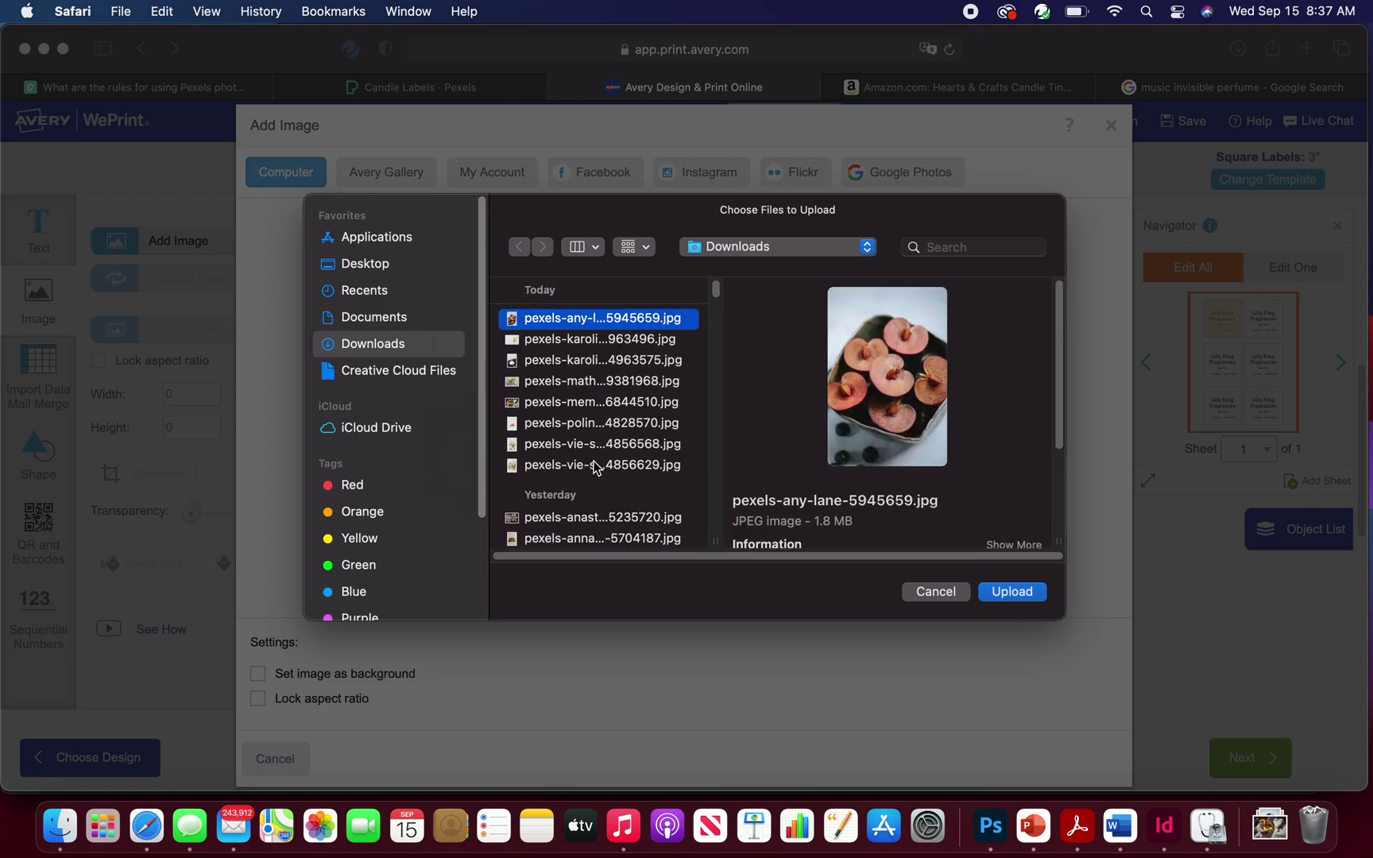
{"action": "left_click", "coordinate": [953, 593]}
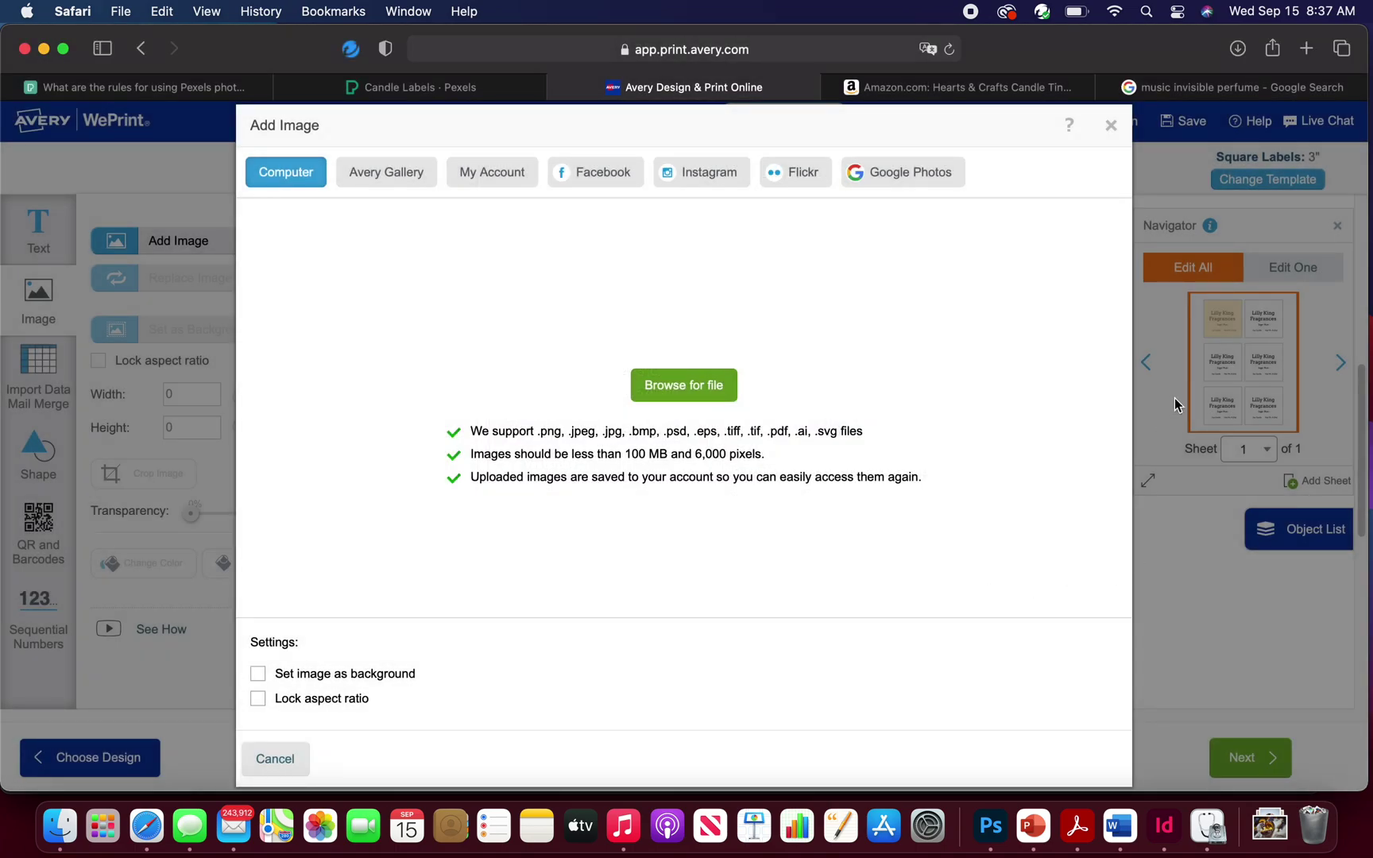
Switch to the Candle Labels collection on Pexels and download the sugar-covered halved plums photo again
{"action": "left_click", "coordinate": [471, 89]}
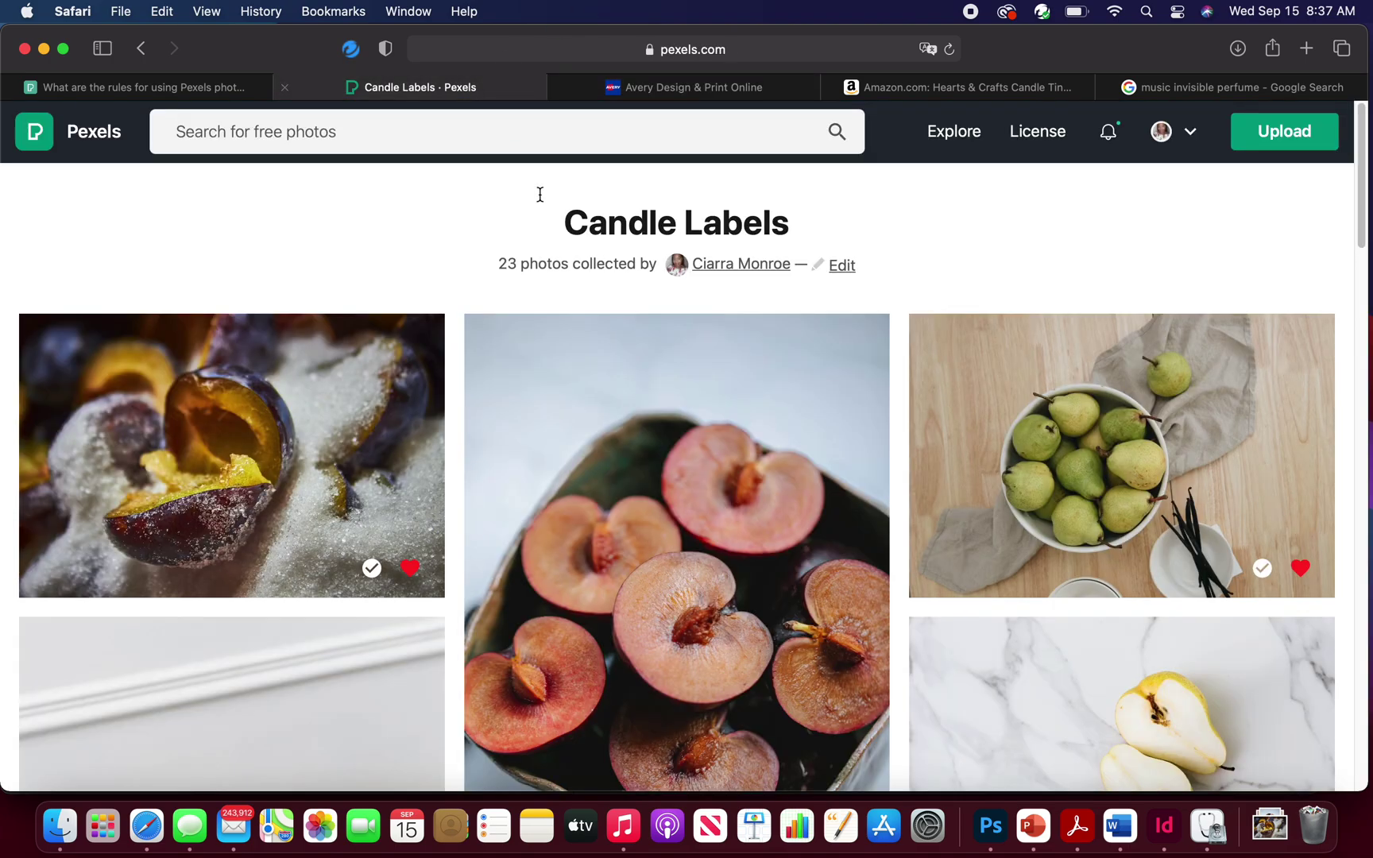
{"action": "left_click", "coordinate": [211, 403]}
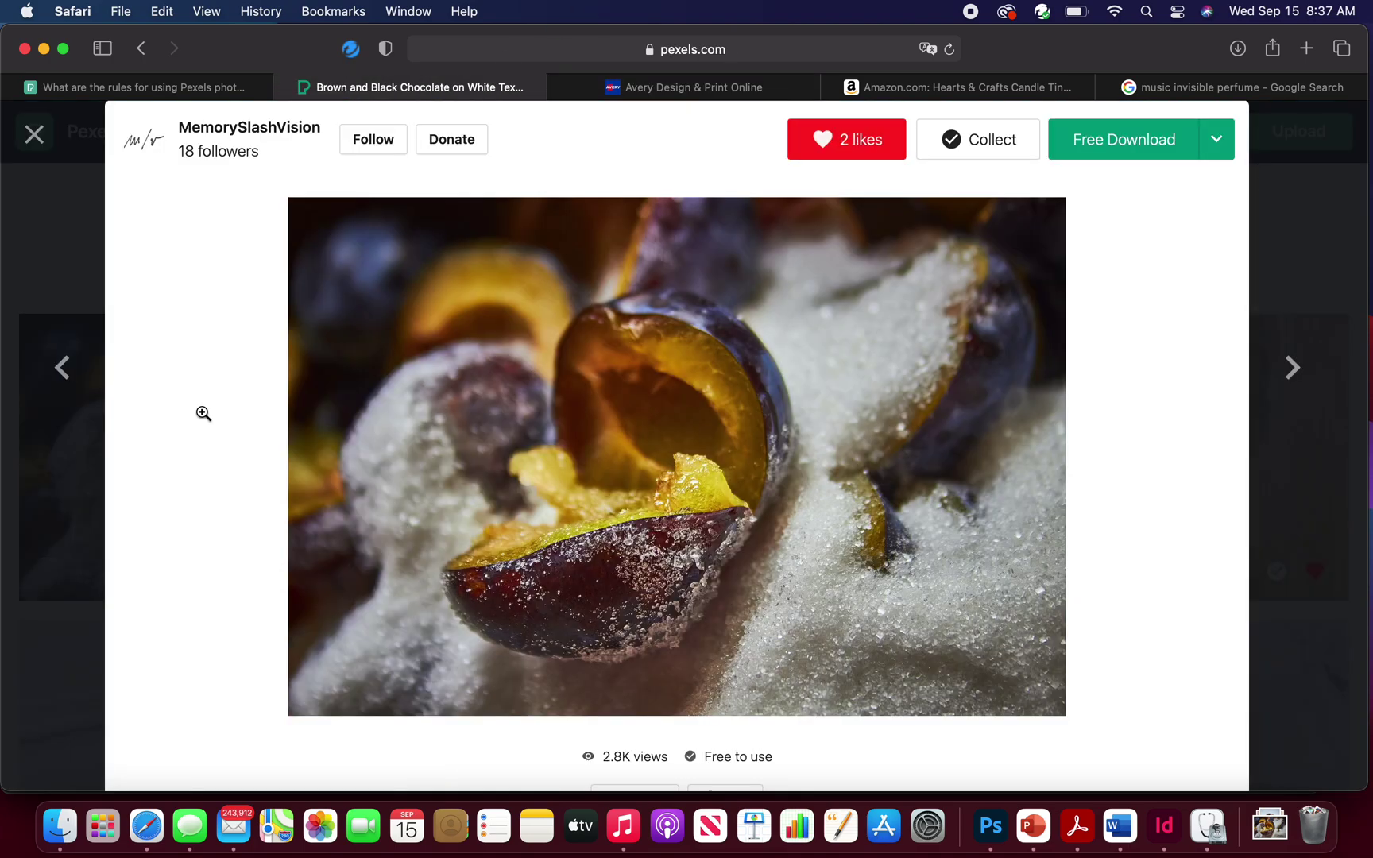
{"action": "left_click", "coordinate": [1138, 150]}
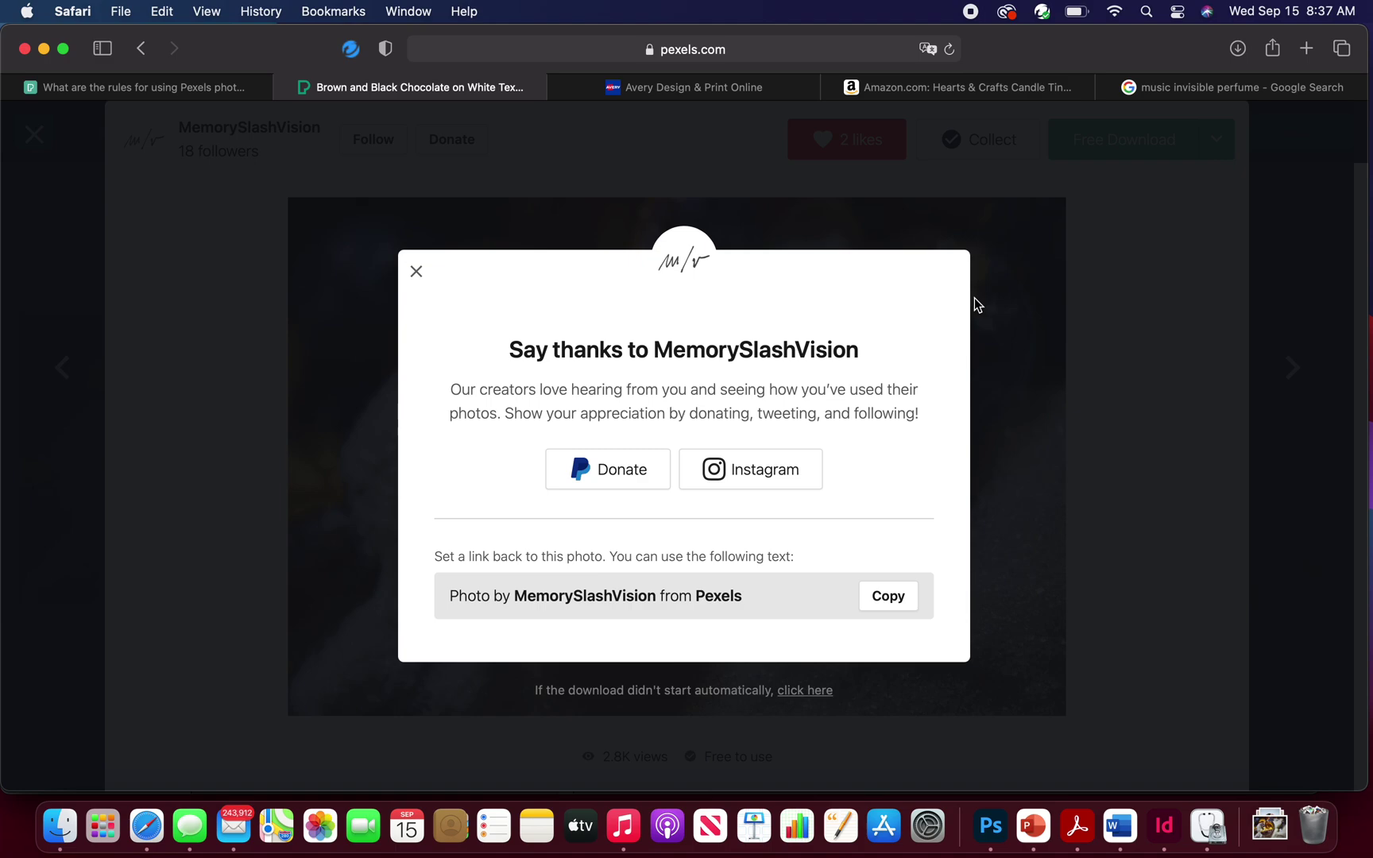
{"action": "left_click", "coordinate": [417, 273]}
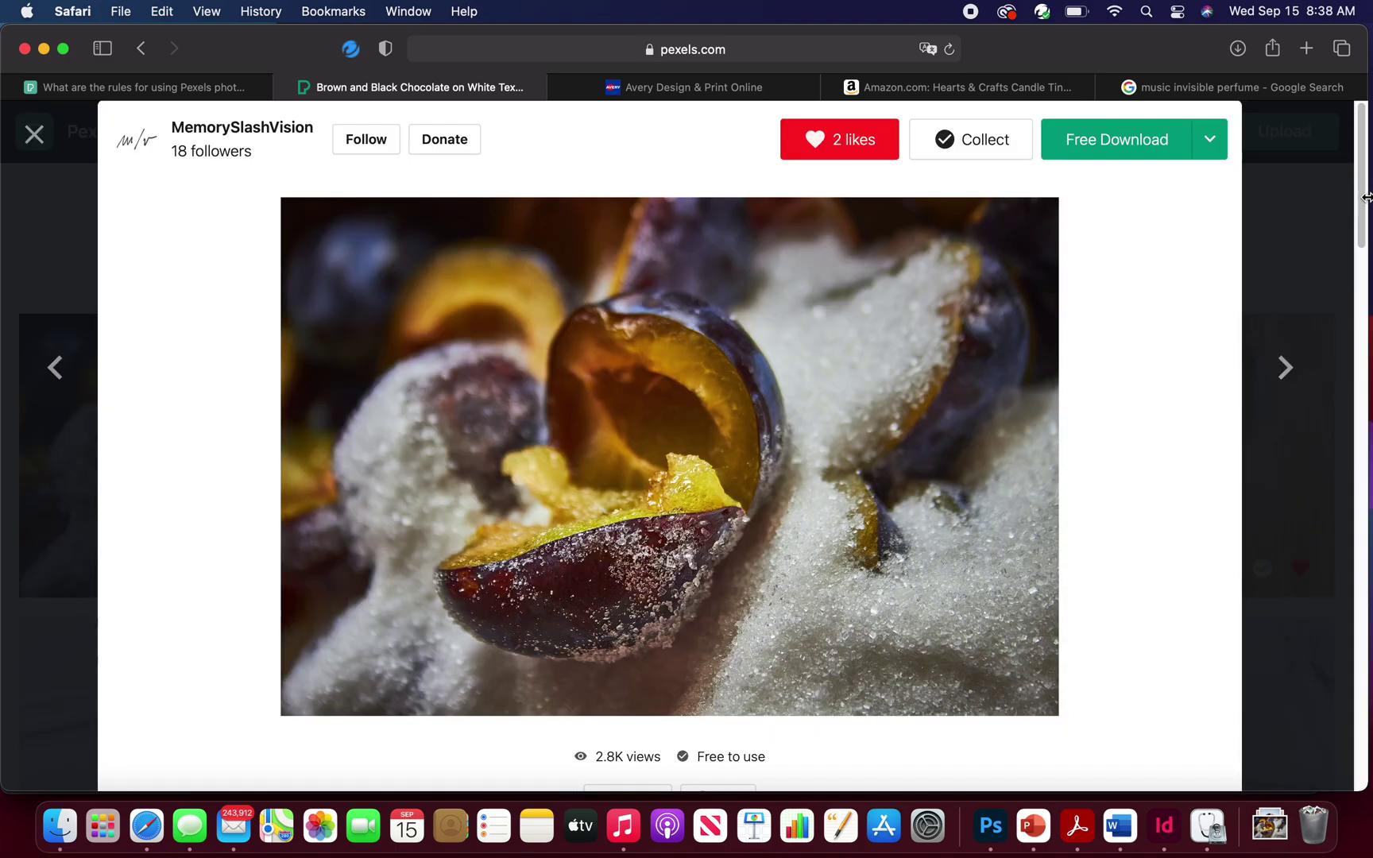
Close the plum photo to return to the collection and list the most recently downloaded files
{"action": "scroll", "coordinate": [1365, 197], "scroll_direction": "down", "scroll_amount": 5}
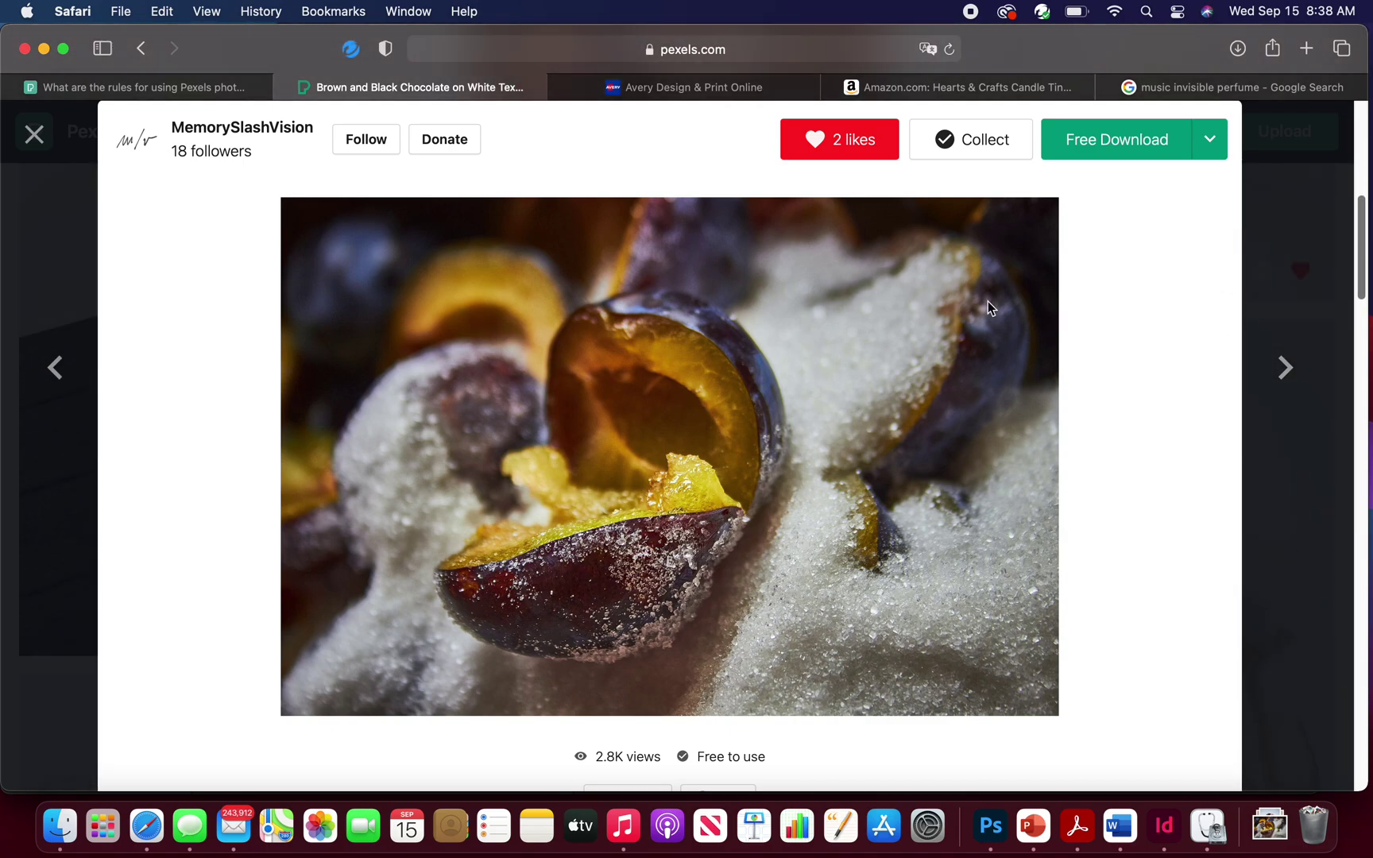
{"action": "left_click", "coordinate": [789, 419]}
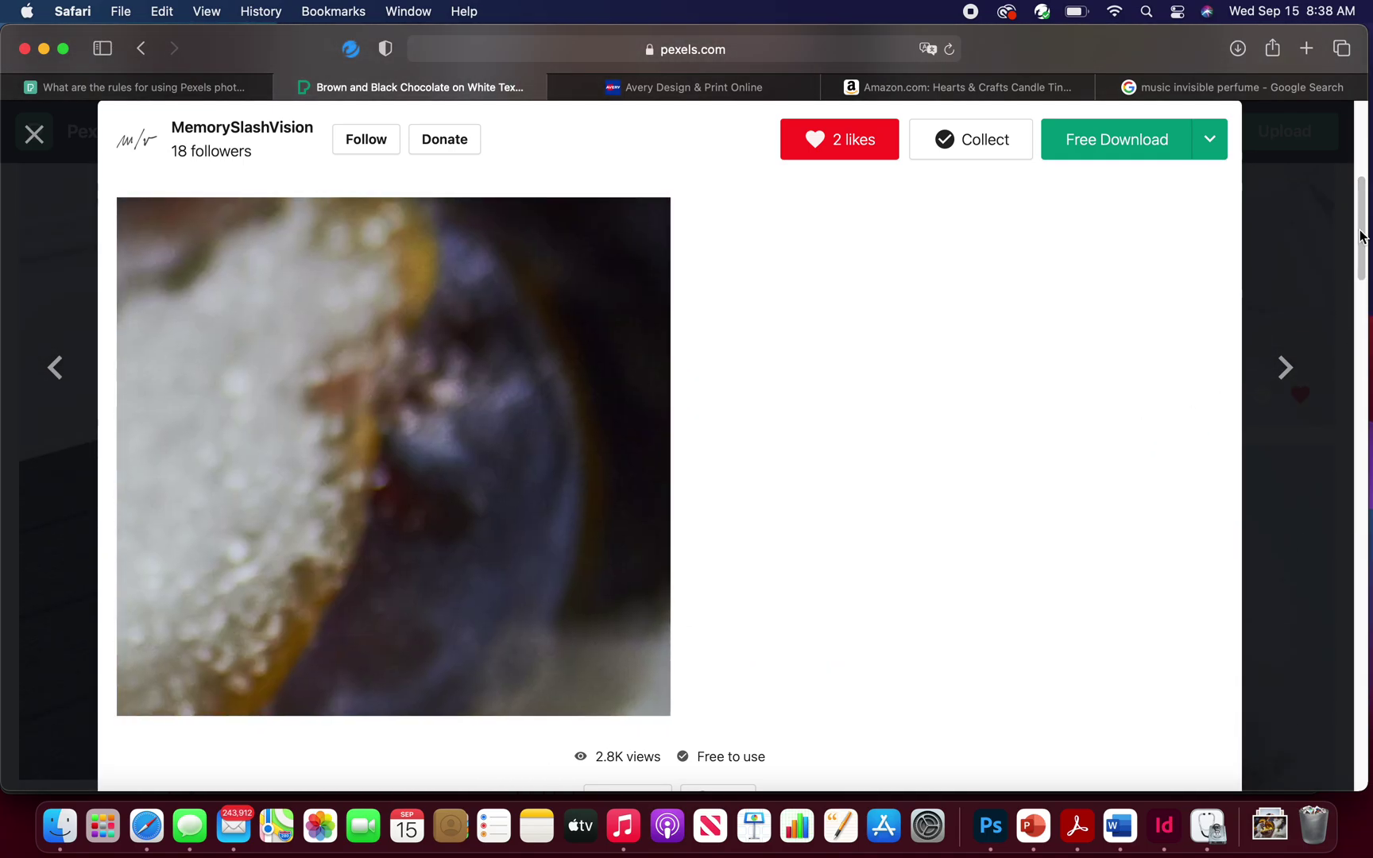
{"action": "scroll", "coordinate": [1364, 236], "scroll_direction": "down", "scroll_amount": 3}
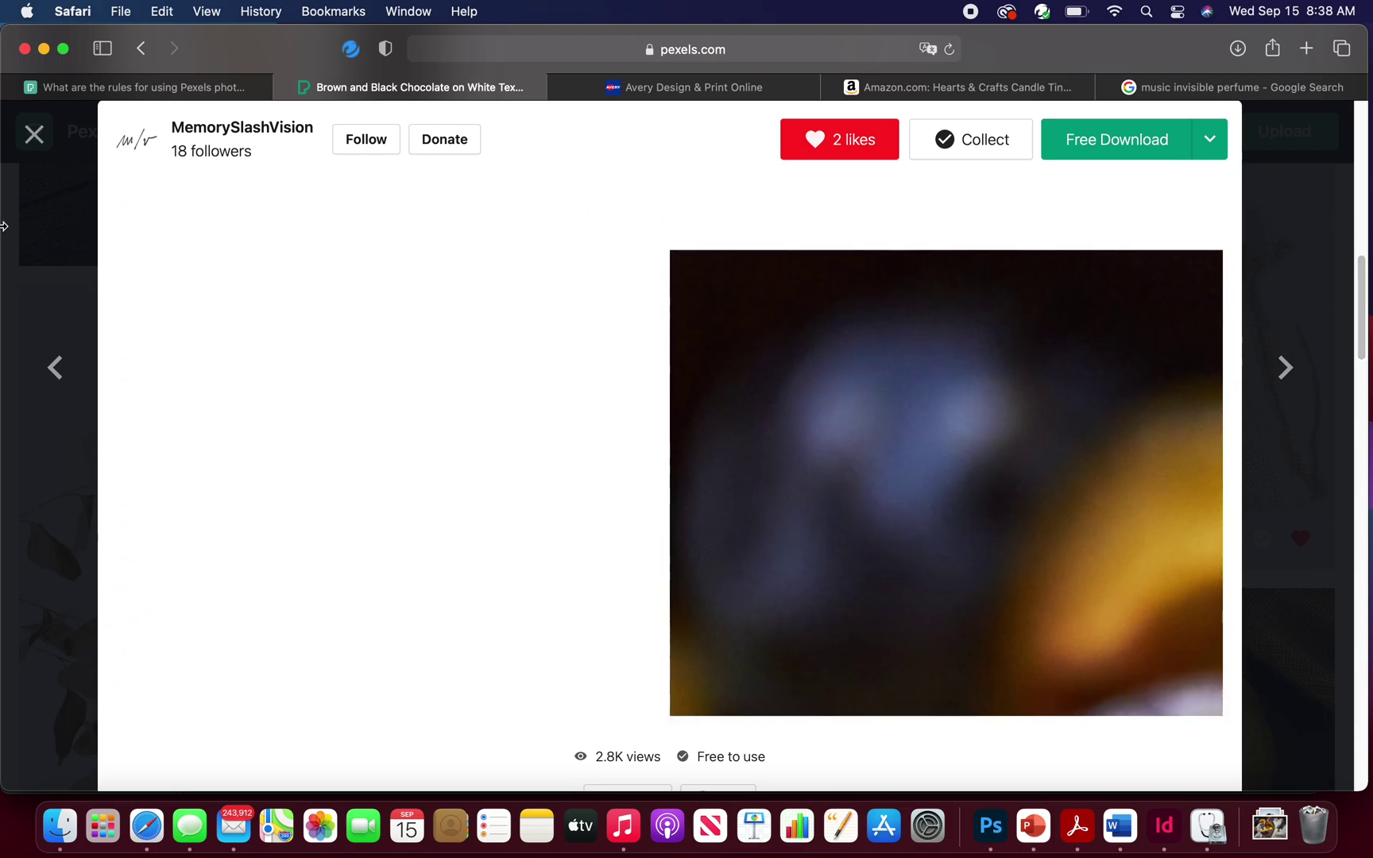
{"action": "left_click", "coordinate": [33, 135]}
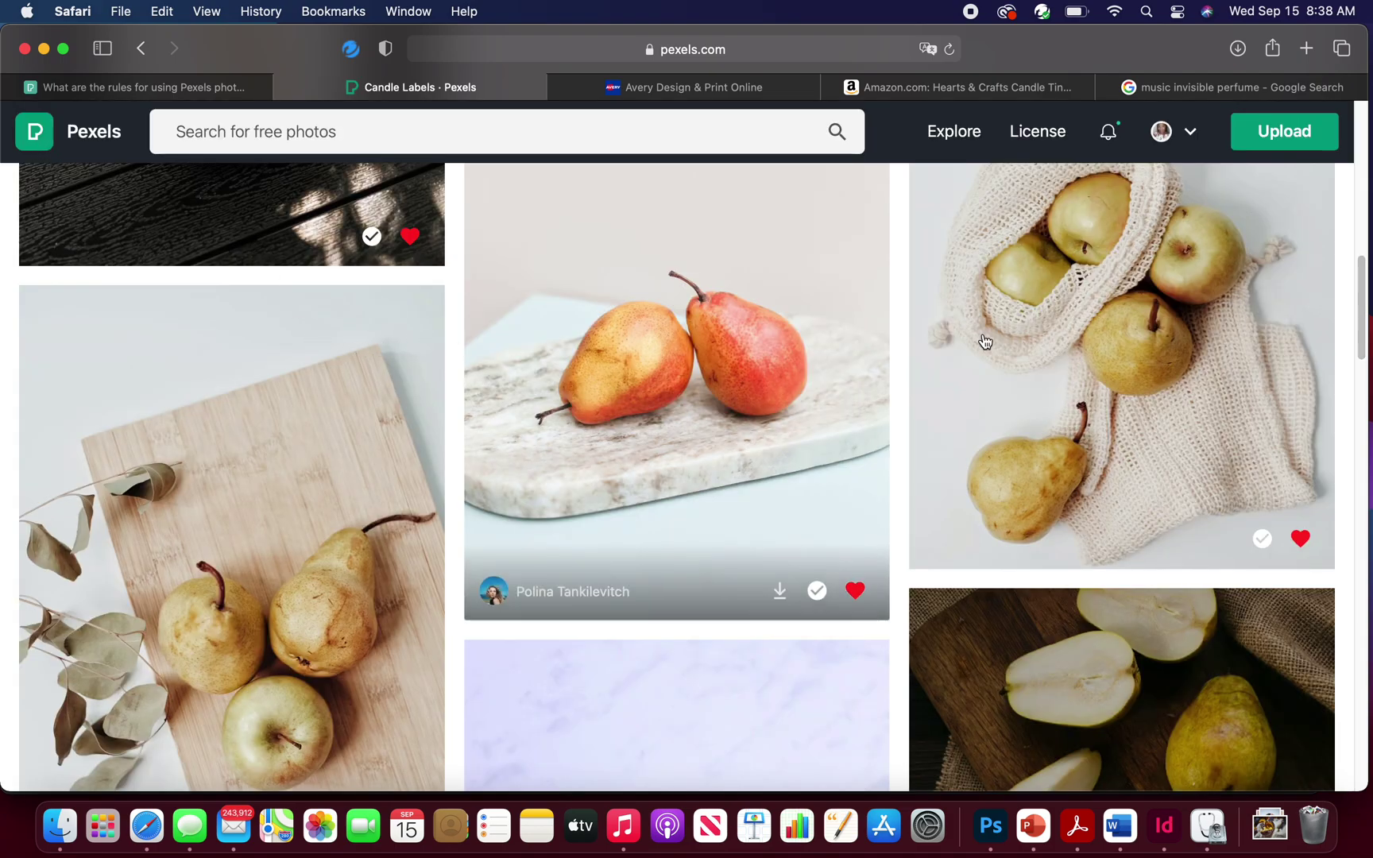
{"action": "left_click", "coordinate": [1269, 823]}
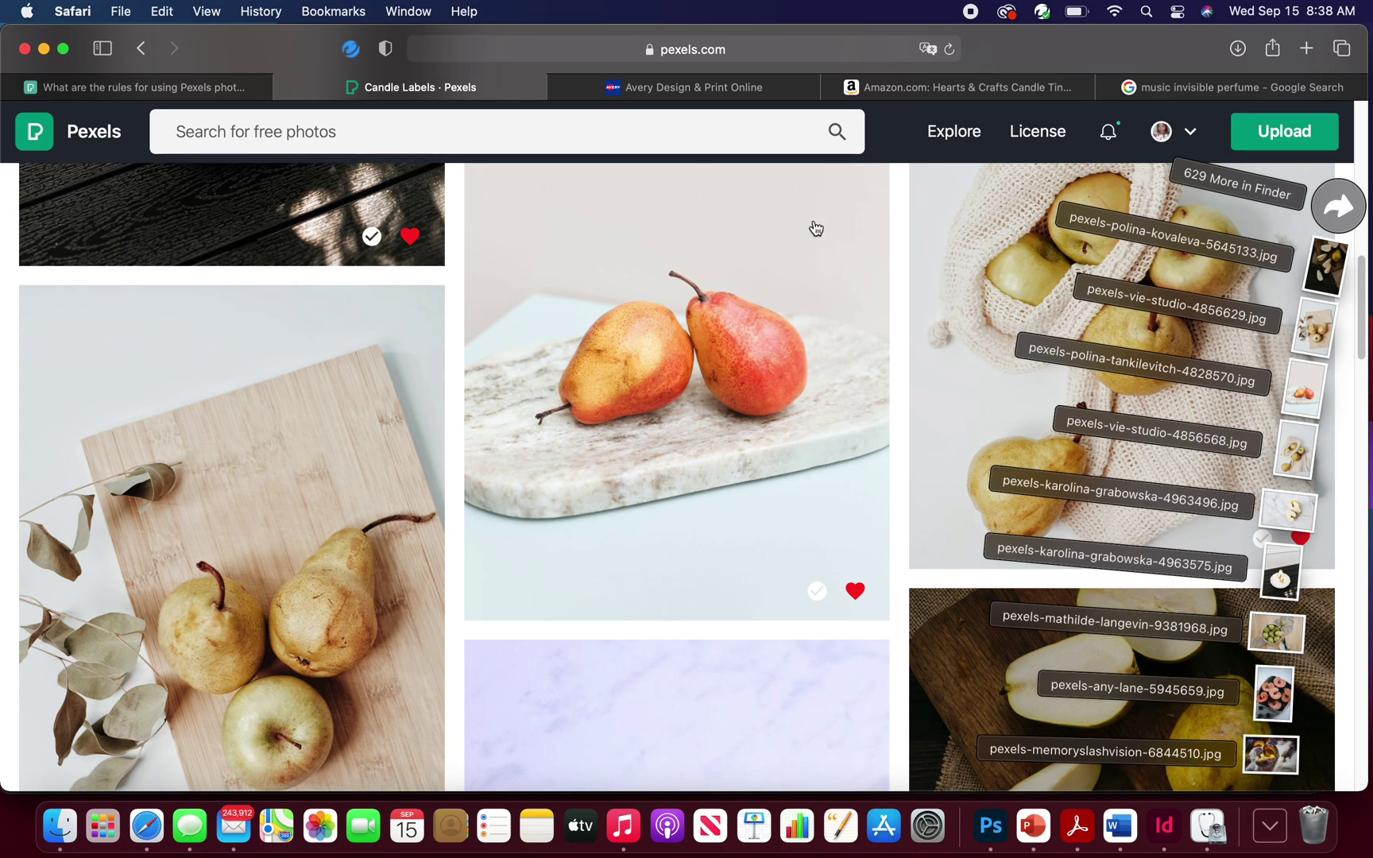
Switch to the Avery label project, search the computer's files for "mem" in the image upload chooser, and clear the search
{"action": "left_click", "coordinate": [624, 89]}
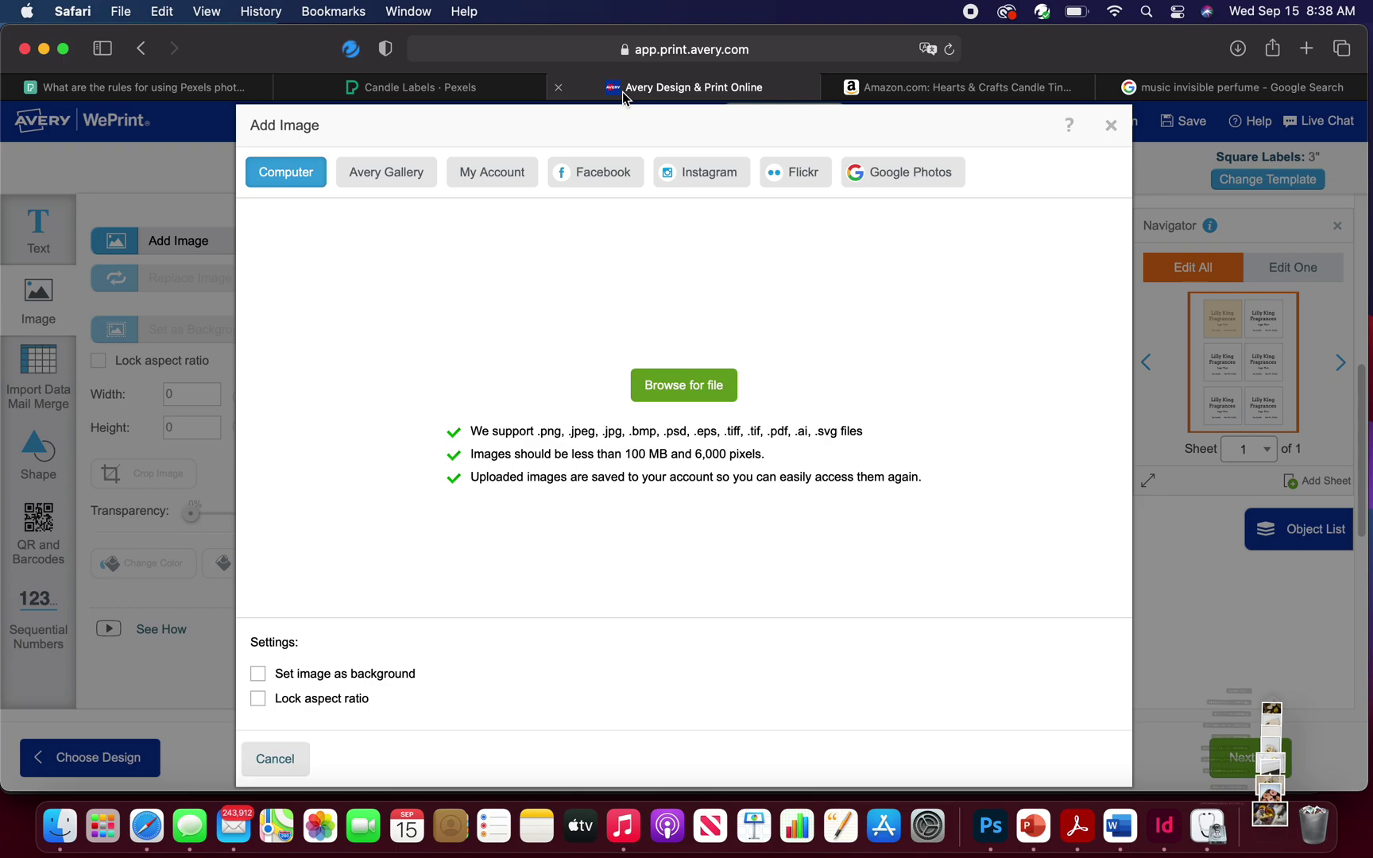
{"action": "left_click", "coordinate": [667, 386]}
{"action": "left_click", "coordinate": [633, 320]}
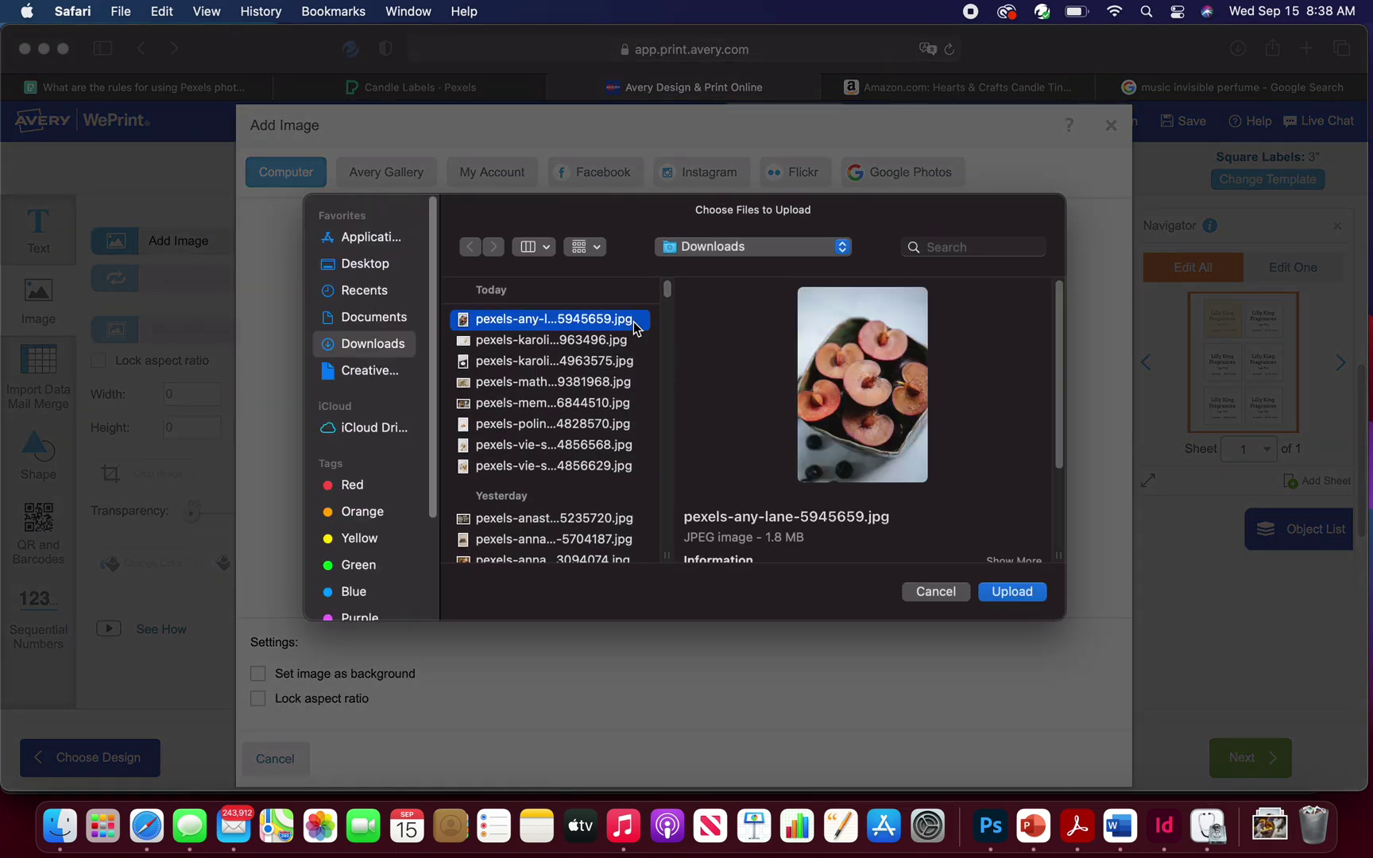
{"action": "left_click", "coordinate": [939, 247]}
{"action": "type", "text": "me"}
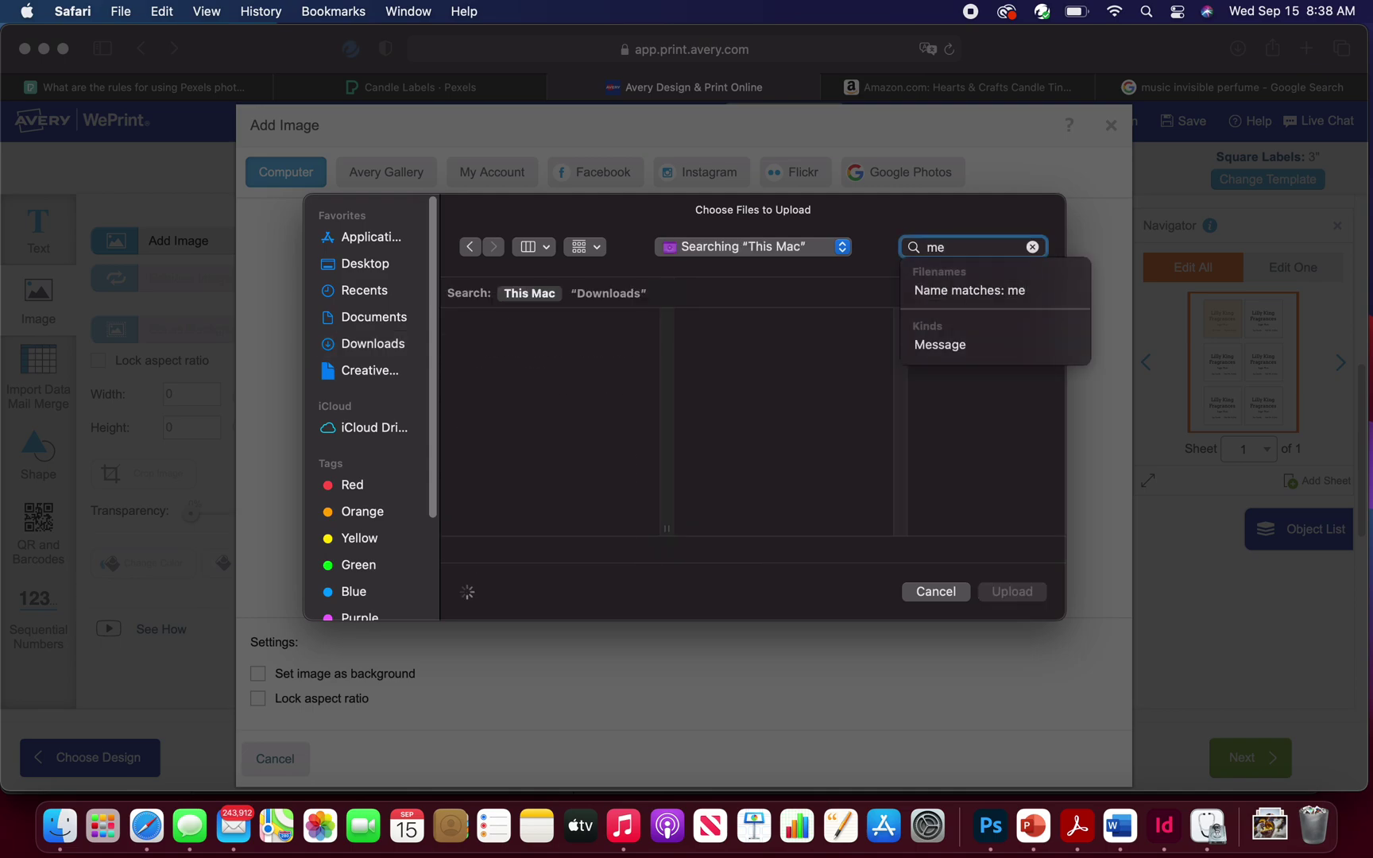
{"action": "type", "text": "m"}
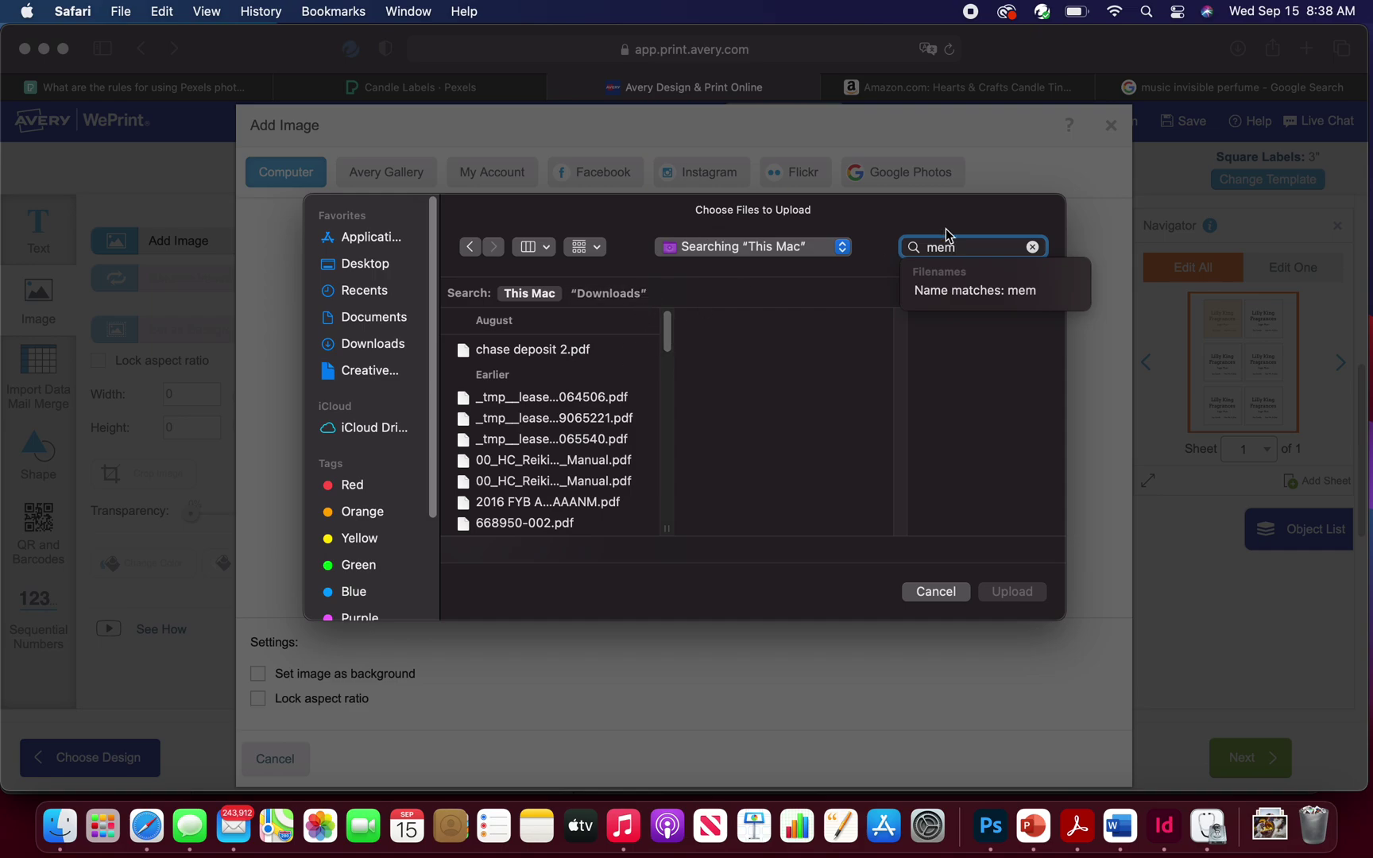
{"action": "key", "text": "BackSpace"}
{"action": "key", "text": "BackSpace"}
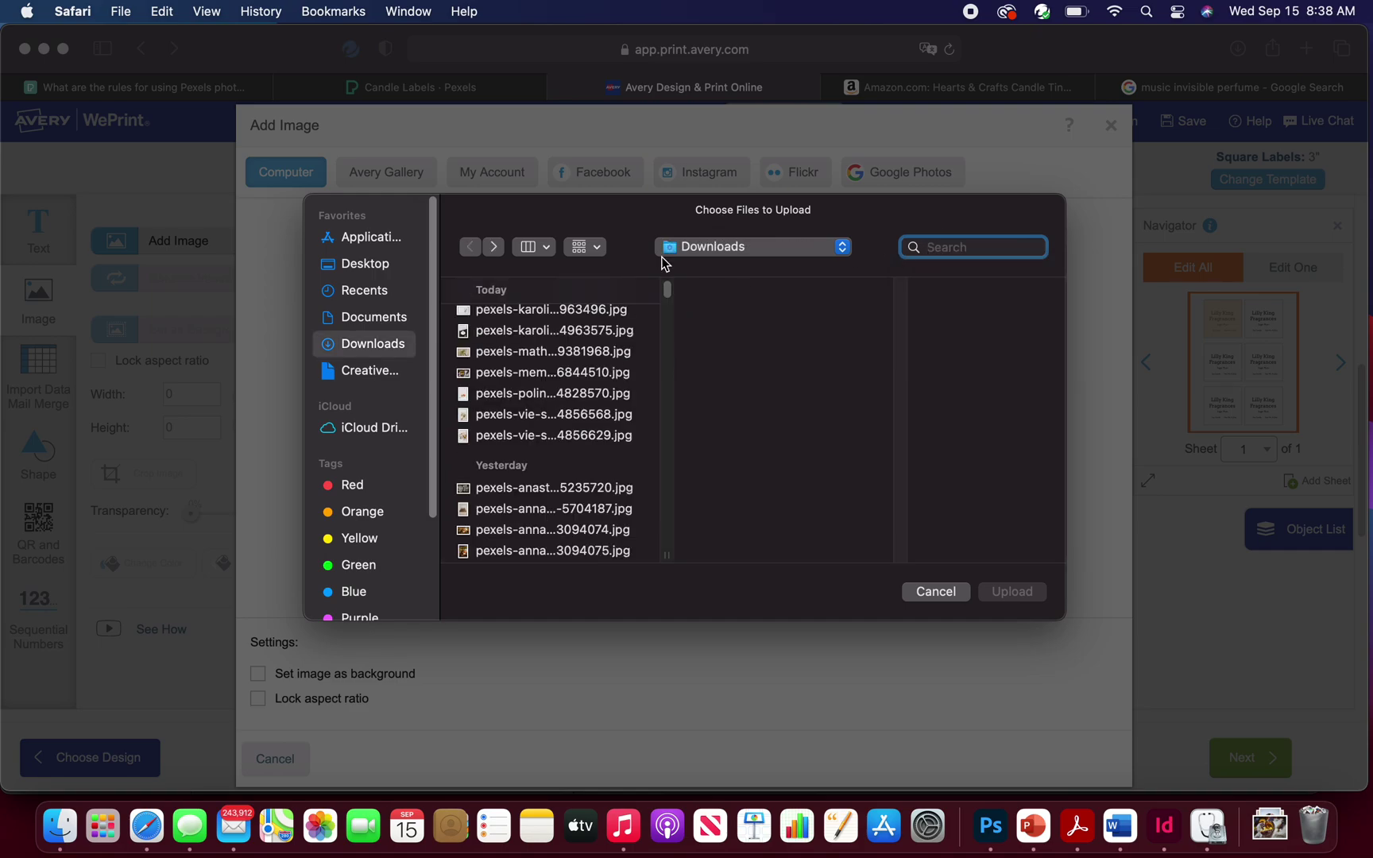
Preview the image files in Downloads one after another, from today's downloads into the Previous 30 Days group, to find the plum photo
{"action": "left_click", "coordinate": [588, 311]}
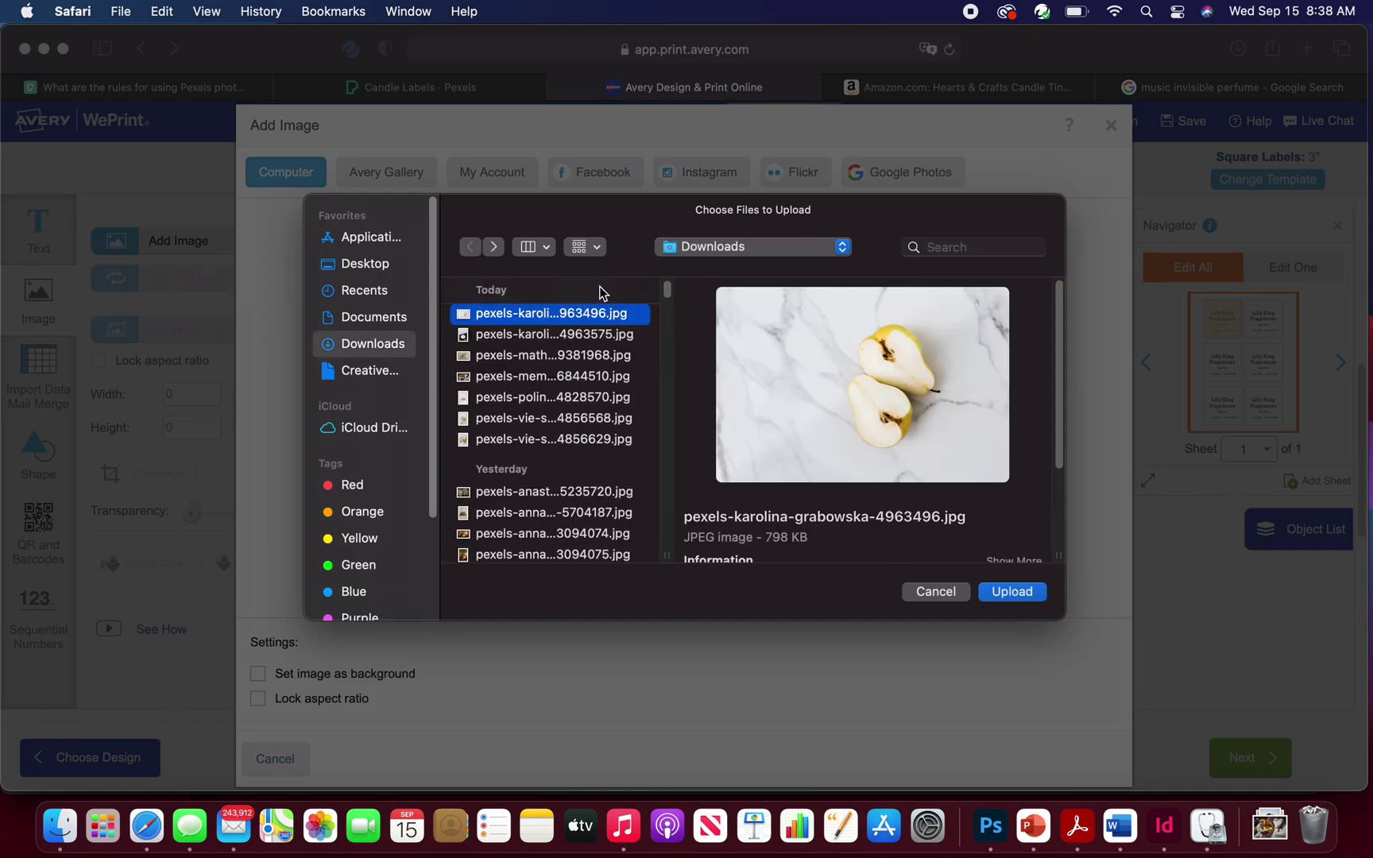
{"action": "key", "text": "Down"}
{"action": "key", "text": "Down"}
{"action": "key", "text": "Down"}
{"action": "key", "text": "Down"}
{"action": "key", "text": "Down"}
{"action": "key", "text": "Down"}
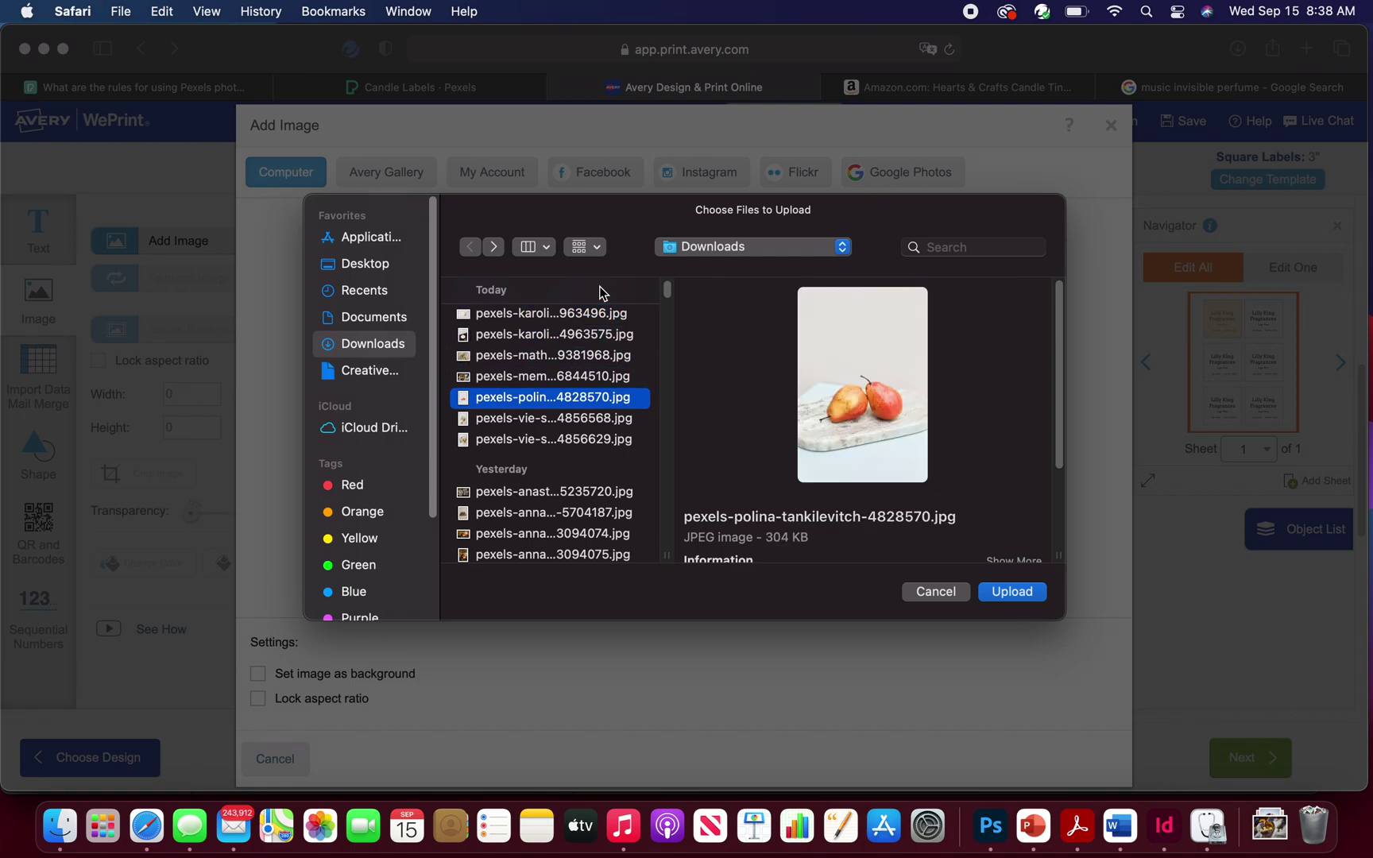
{"action": "key", "text": "Down"}
{"action": "key", "text": "Down"}
{"action": "key", "text": "Down"}
{"action": "key", "text": "Down"}
{"action": "key", "text": "Down"}
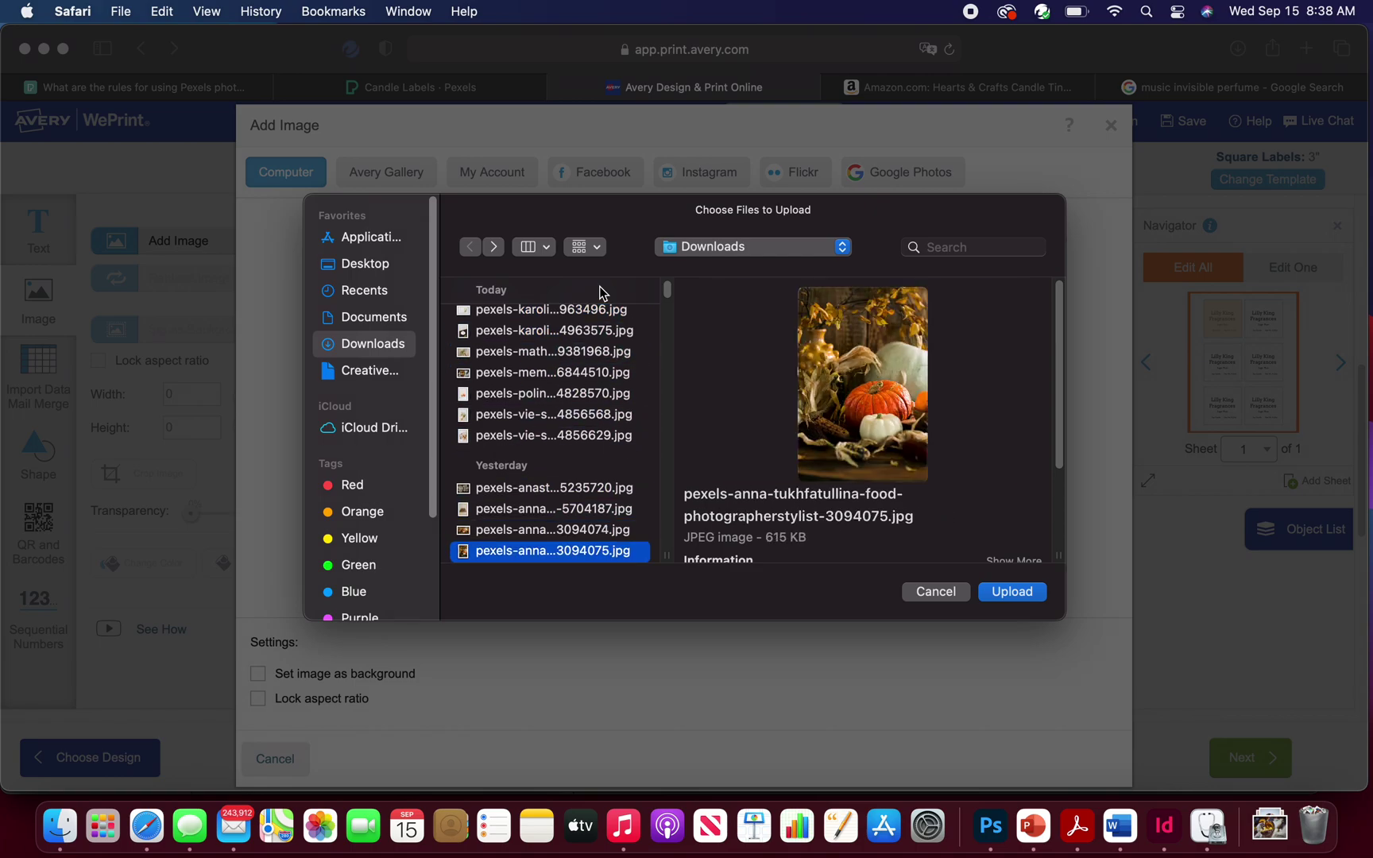
{"action": "key", "text": "Down"}
{"action": "key", "text": "Down"}
{"action": "key", "text": "Down"}
{"action": "key", "text": "Down"}
{"action": "key", "text": "Down"}
{"action": "key", "text": "Down"}
{"action": "key", "text": "Down"}
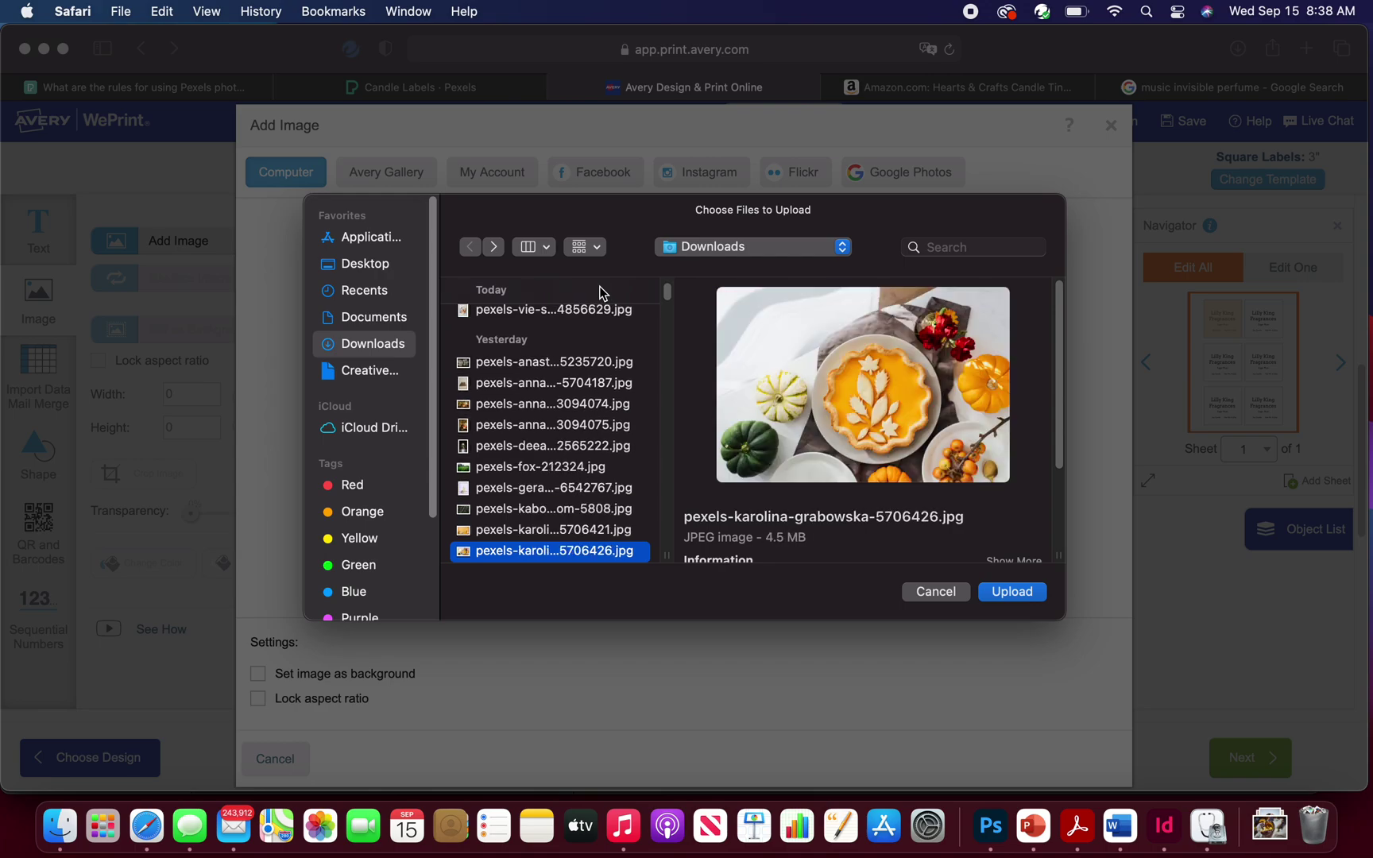
{"action": "key", "text": "Down"}
{"action": "key", "text": "Down"}
{"action": "key", "text": "Down"}
{"action": "key", "text": "Down"}
{"action": "key", "text": "Down"}
{"action": "key", "text": "Down"}
{"action": "key", "text": "Down"}
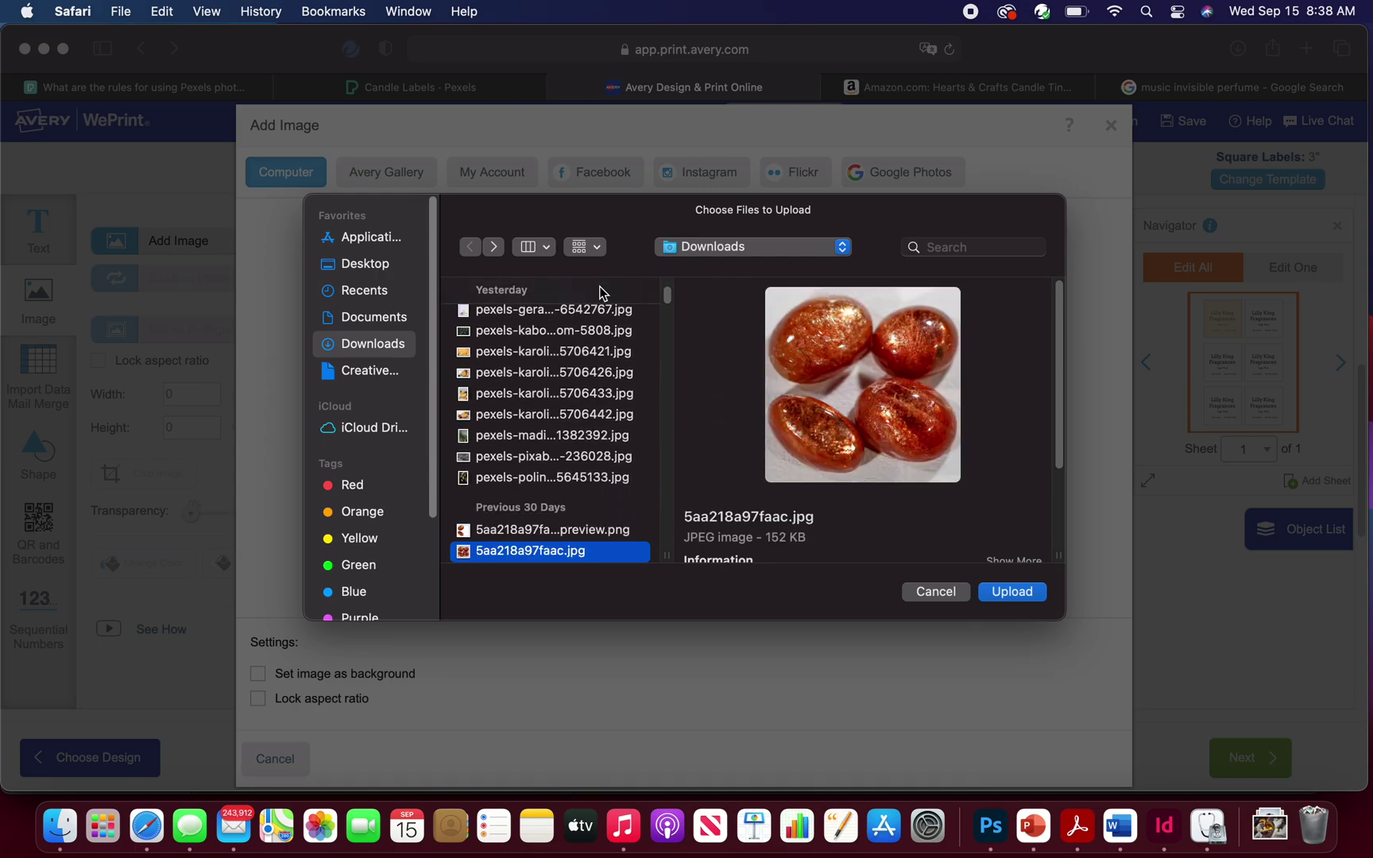
{"action": "key", "text": "Down"}
{"action": "key", "text": "Down"}
{"action": "key", "text": "Down"}
{"action": "key", "text": "Down"}
{"action": "key", "text": "Down"}
{"action": "key", "text": "Down"}
{"action": "key", "text": "Down"}
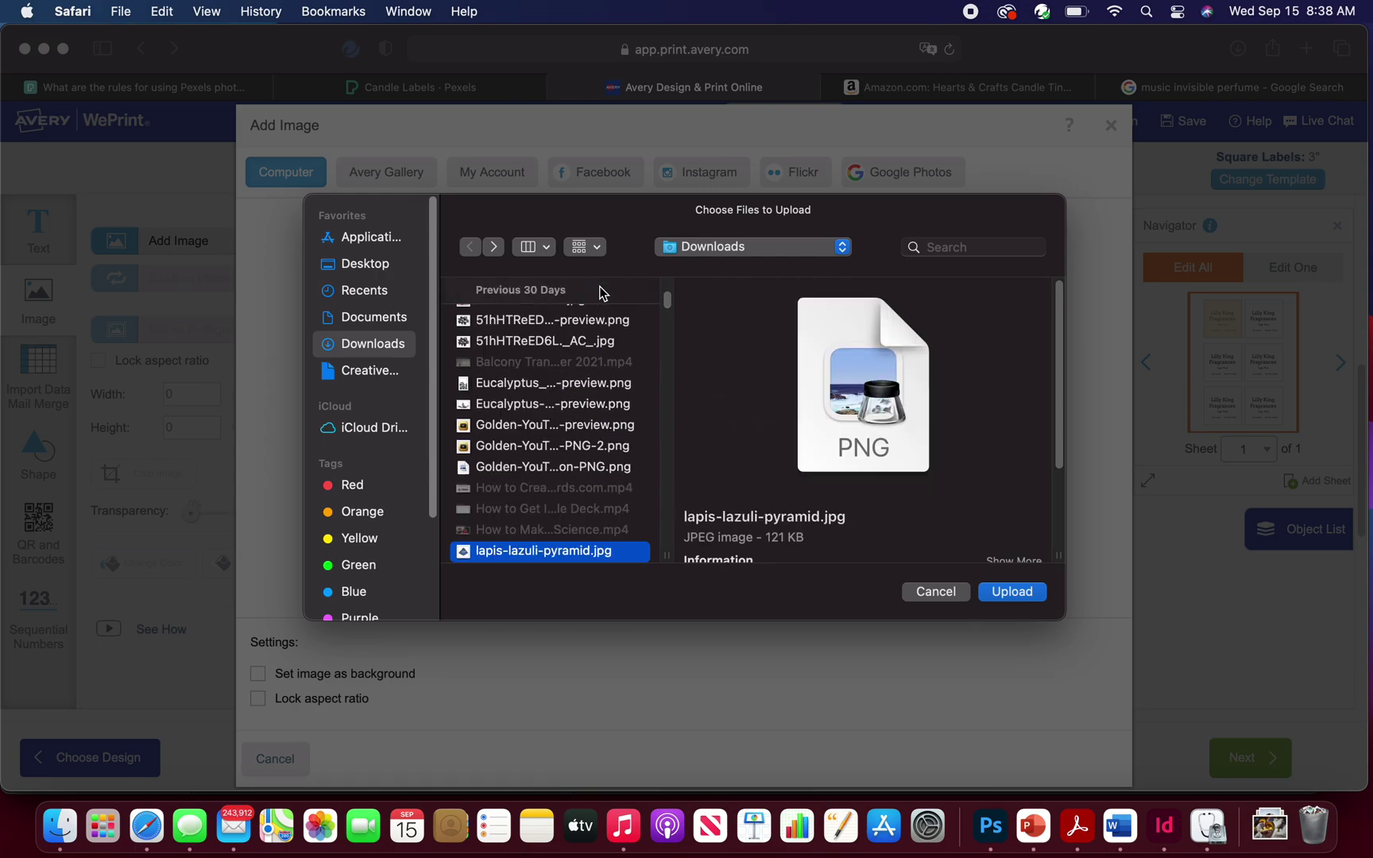
{"action": "key", "text": "Down"}
{"action": "key", "text": "Down"}
{"action": "key", "text": "Down"}
{"action": "key", "text": "Down"}
{"action": "key", "text": "Down"}
{"action": "key", "text": "Down"}
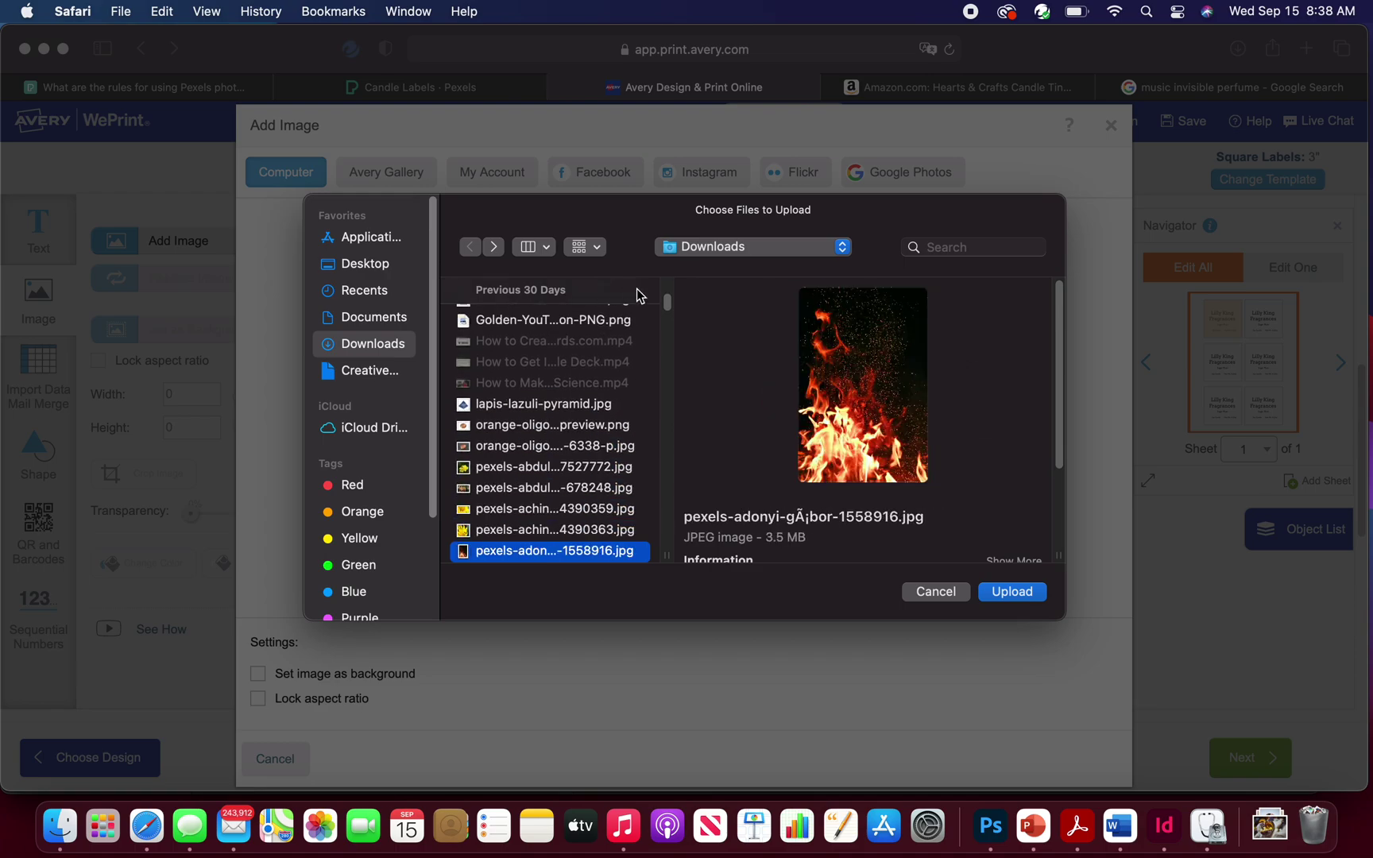
{"action": "key", "text": "Down"}
{"action": "key", "text": "Down"}
{"action": "key", "text": "Down"}
{"action": "key", "text": "Down"}
{"action": "key", "text": "Down"}
{"action": "key", "text": "Down"}
{"action": "key", "text": "Down"}
{"action": "key", "text": "Down"}
{"action": "key", "text": "Down"}
{"action": "key", "text": "Down"}
{"action": "key", "text": "Down"}
{"action": "key", "text": "Down"}
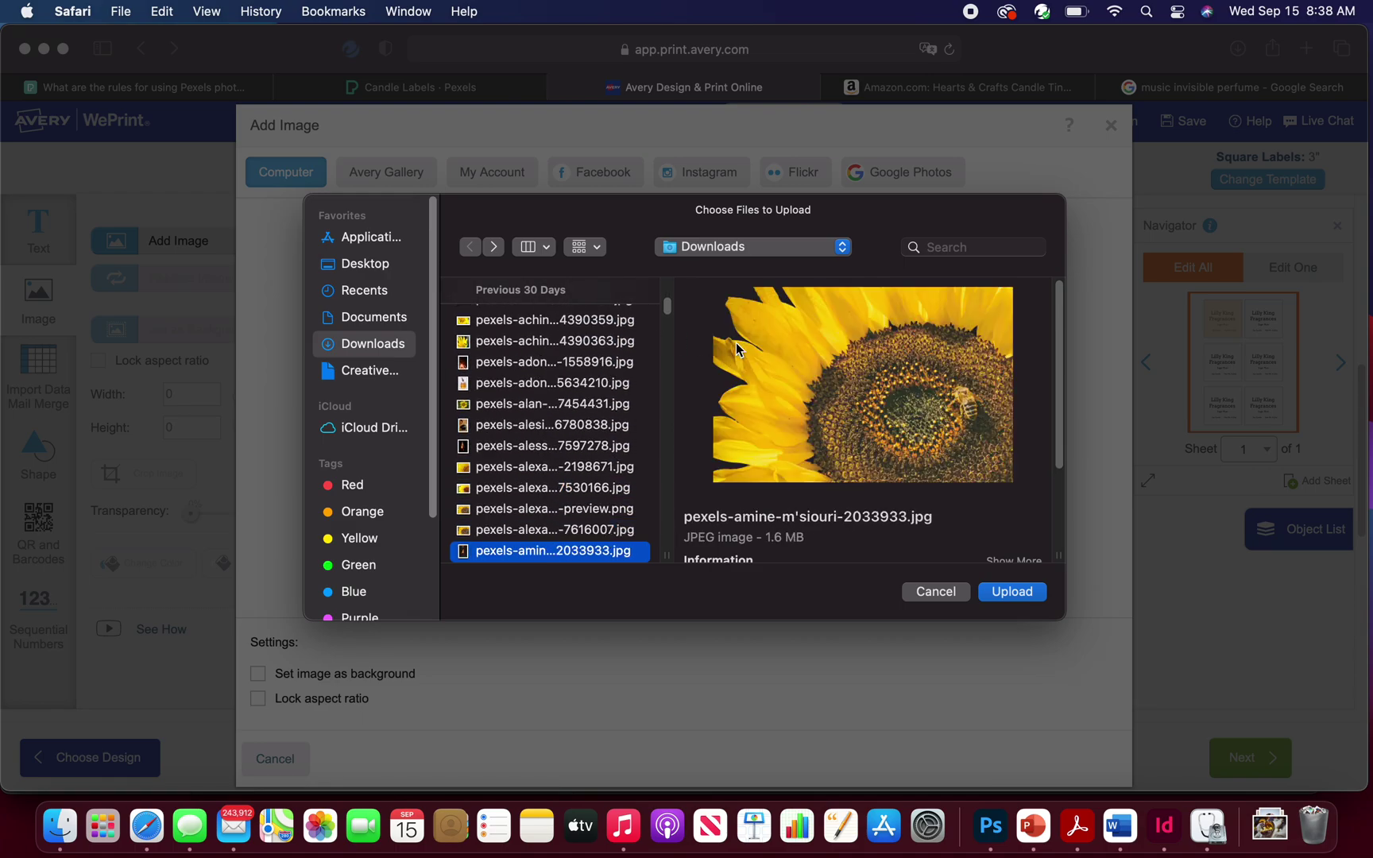
{"action": "key", "text": "Down"}
{"action": "key", "text": "Down"}
{"action": "key", "text": "Down"}
{"action": "key", "text": "Down"}
{"action": "key", "text": "Down"}
{"action": "key", "text": "Down"}
{"action": "key", "text": "Down"}
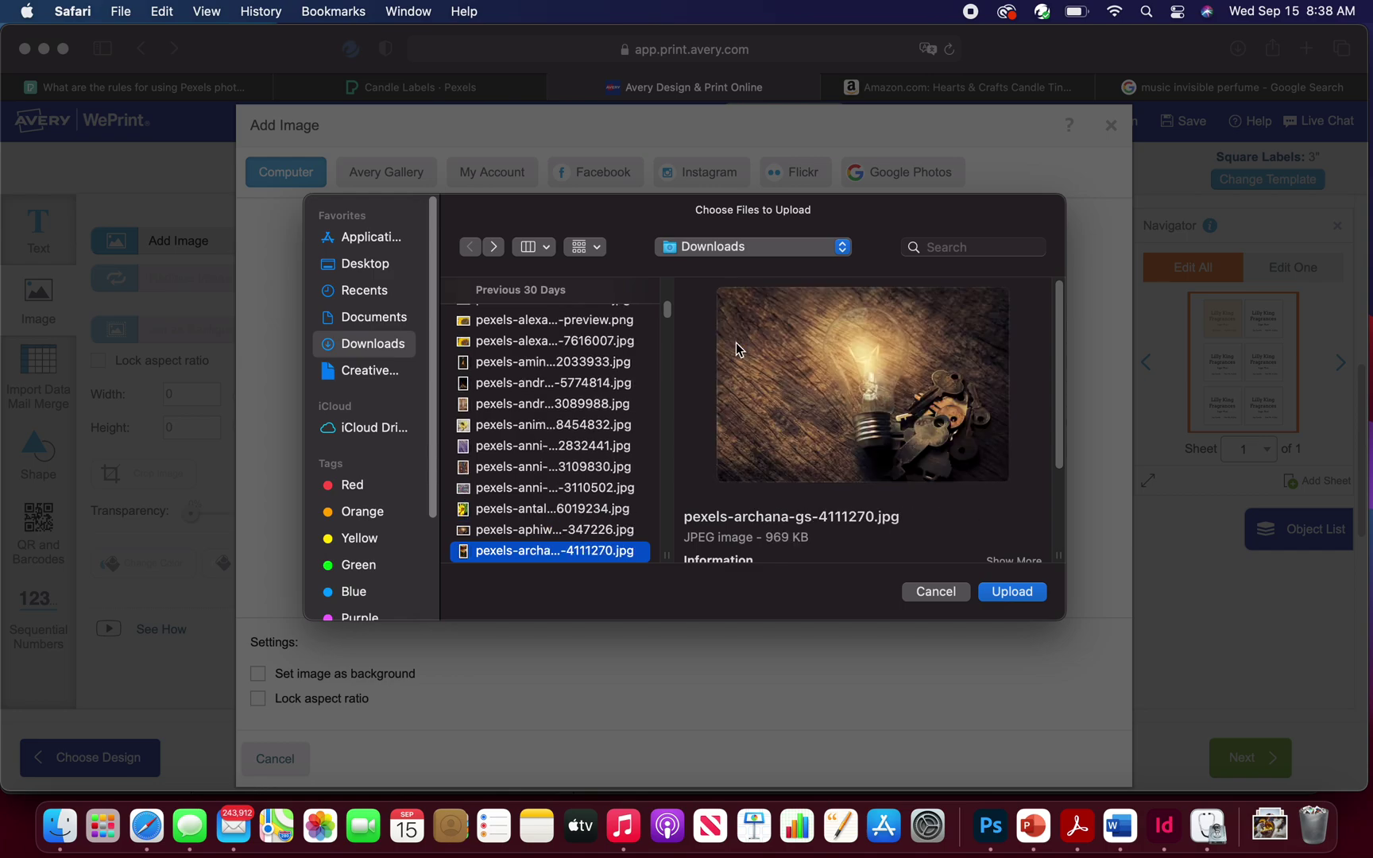
Examine the older Downloads images around the "pexels-mem" and "pexels-mikh" file names for the plum photo
{"action": "left_click_drag", "start_coordinate": [666, 307], "coordinate": [671, 347]}
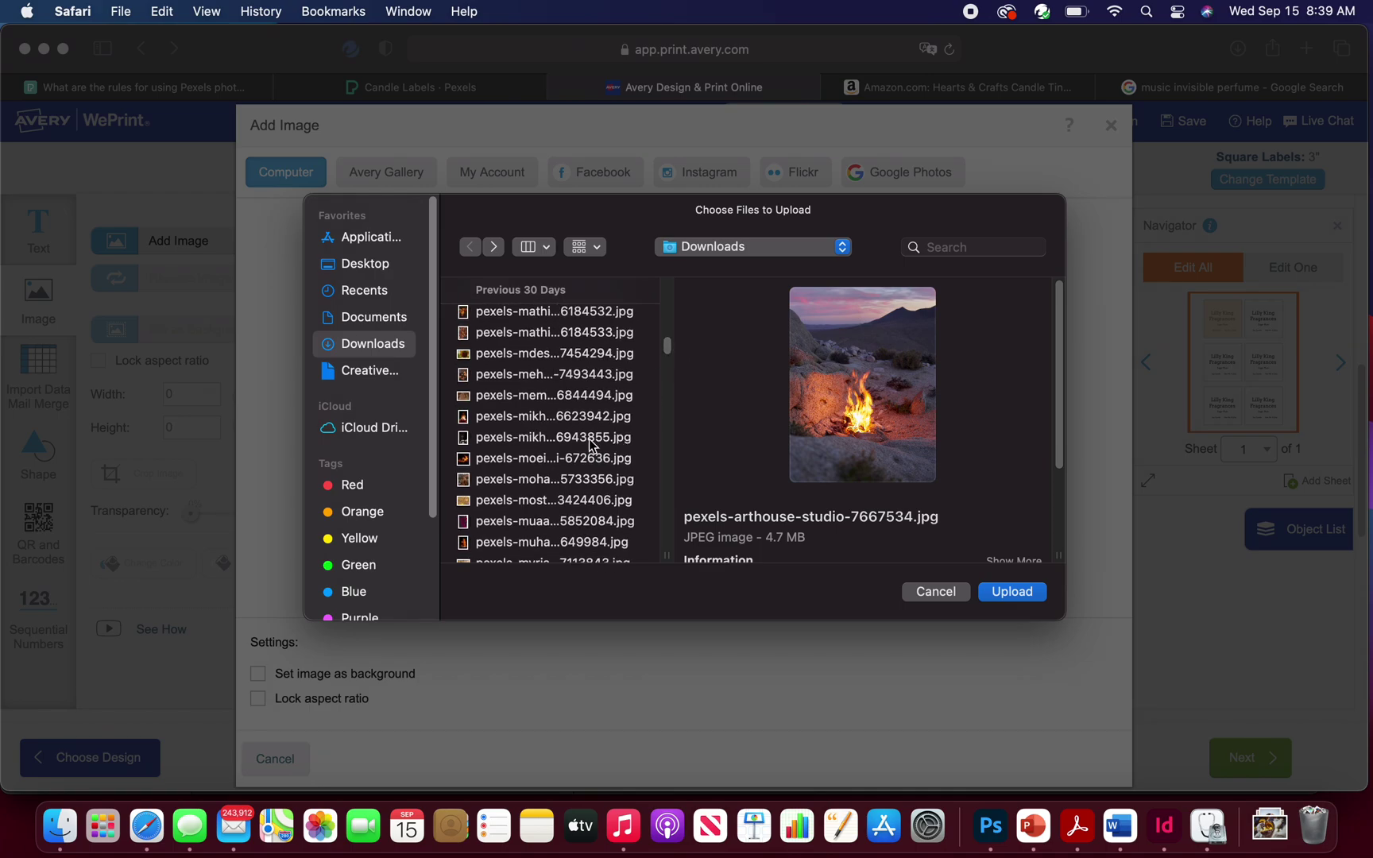
{"action": "left_click", "coordinate": [566, 404]}
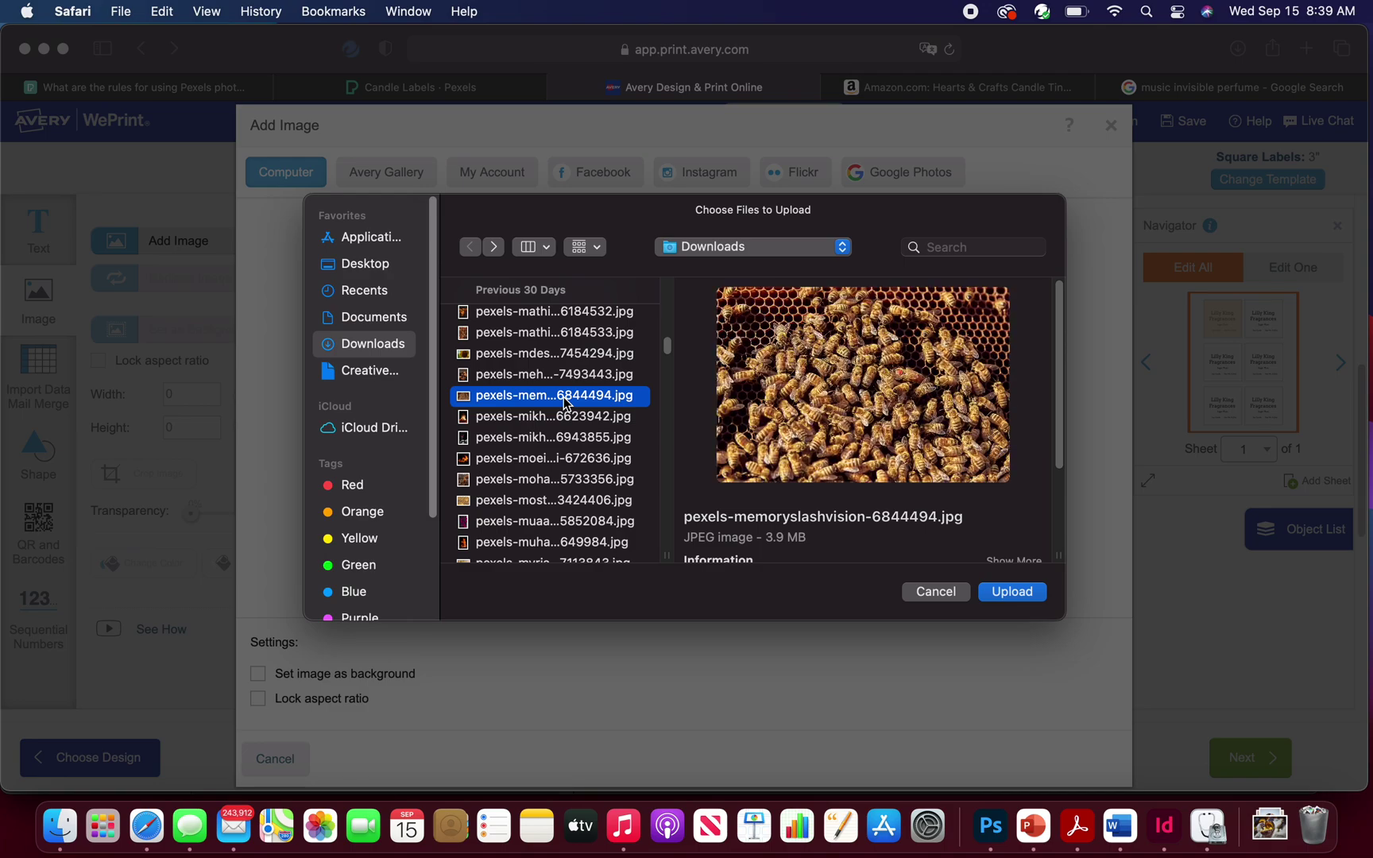
{"action": "left_click", "coordinate": [560, 421]}
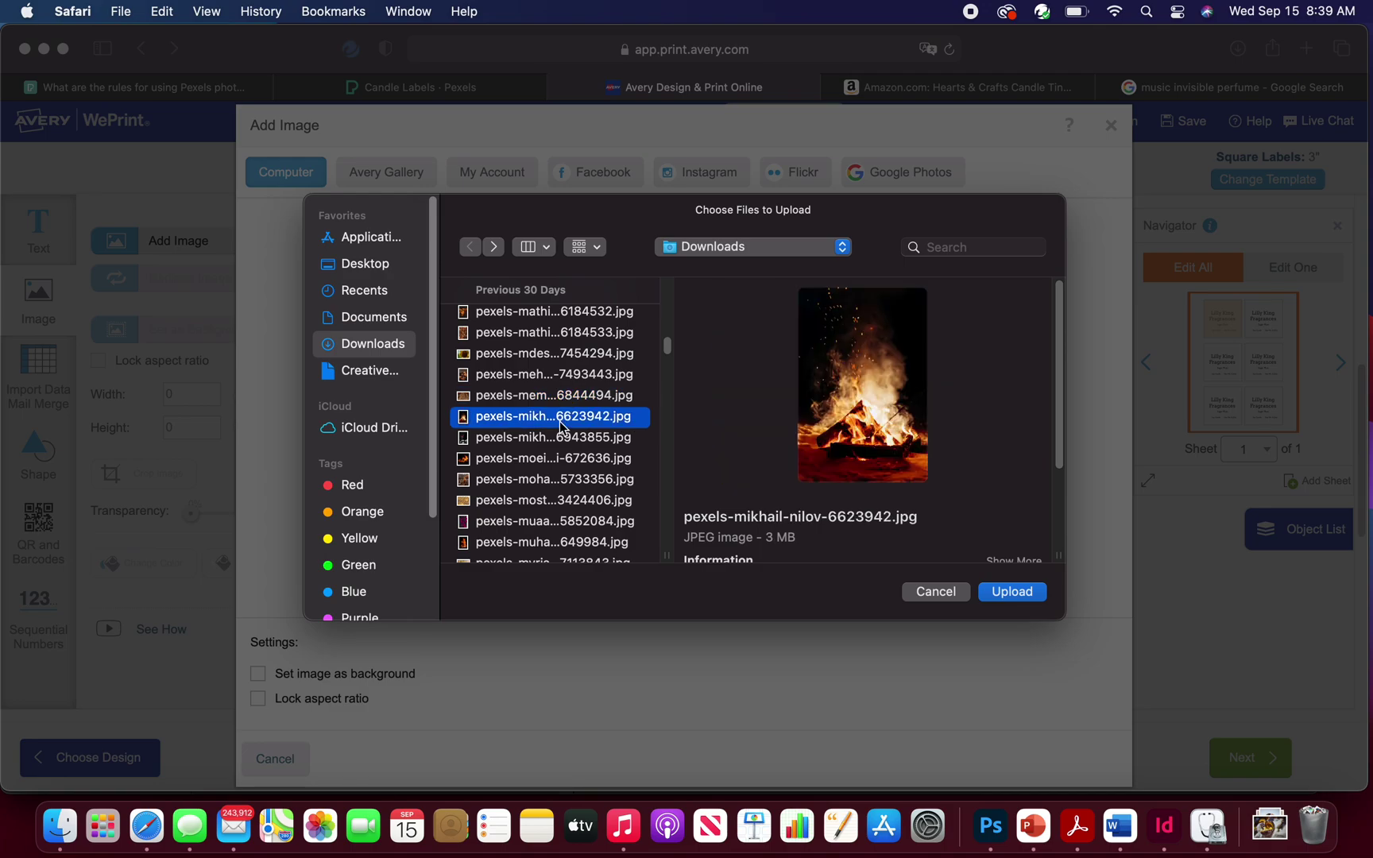
{"action": "key", "text": "Down"}
{"action": "key", "text": "Down"}
{"action": "key", "text": "Down"}
{"action": "key", "text": "Down"}
{"action": "key", "text": "Up"}
{"action": "key", "text": "Up"}
{"action": "key", "text": "Up"}
{"action": "key", "text": "Up"}
{"action": "key", "text": "Up"}
{"action": "key", "text": "Up"}
{"action": "key", "text": "Up"}
{"action": "key", "text": "Up"}
{"action": "key", "text": "Up"}
{"action": "key", "text": "Up"}
{"action": "key", "text": "Up"}
{"action": "key", "text": "Up"}
{"action": "key", "text": "Up"}
{"action": "key", "text": "Up"}
{"action": "key", "text": "Up"}
{"action": "key", "text": "Up"}
{"action": "key", "text": "Up"}
{"action": "key", "text": "Up"}
{"action": "key", "text": "Up"}
{"action": "key", "text": "Up"}
{"action": "key", "text": "Up"}
{"action": "key", "text": "Down"}
{"action": "key", "text": "Down"}
{"action": "key", "text": "Down"}
{"action": "key", "text": "Down"}
{"action": "key", "text": "Down"}
{"action": "key", "text": "Down"}
{"action": "key", "text": "Down"}
{"action": "key", "text": "Down"}
{"action": "key", "text": "Down"}
{"action": "key", "text": "Down"}
{"action": "key", "text": "Down"}
{"action": "key", "text": "Down"}
{"action": "key", "text": "Down"}
{"action": "key", "text": "Down"}
{"action": "key", "text": "Down"}
{"action": "key", "text": "Down"}
{"action": "key", "text": "Down"}
{"action": "key", "text": "Down"}
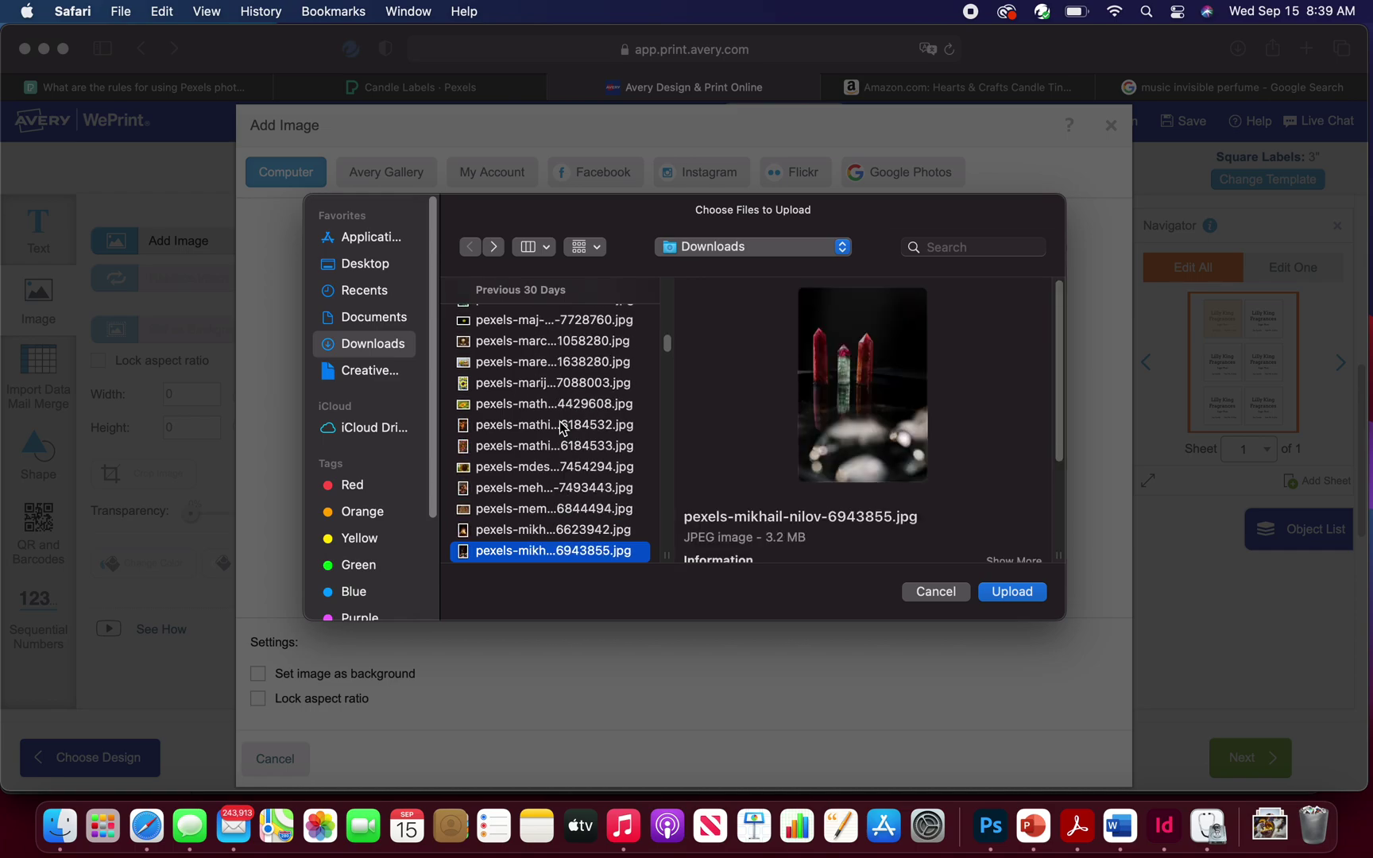
Start a file search for "m", clear it, and close the file chooser without uploading anything
{"action": "left_click", "coordinate": [957, 249]}
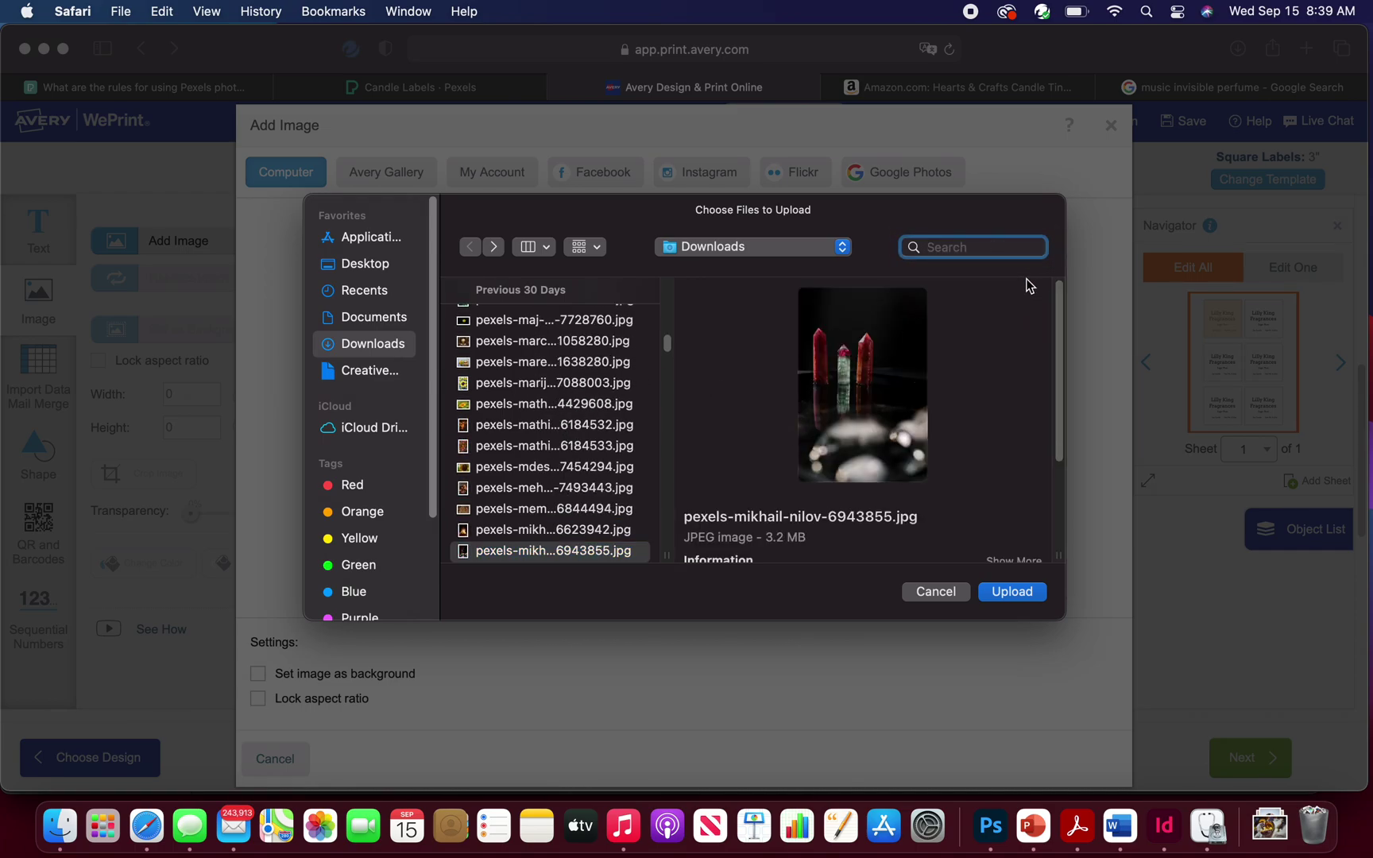
{"action": "type", "text": "m"}
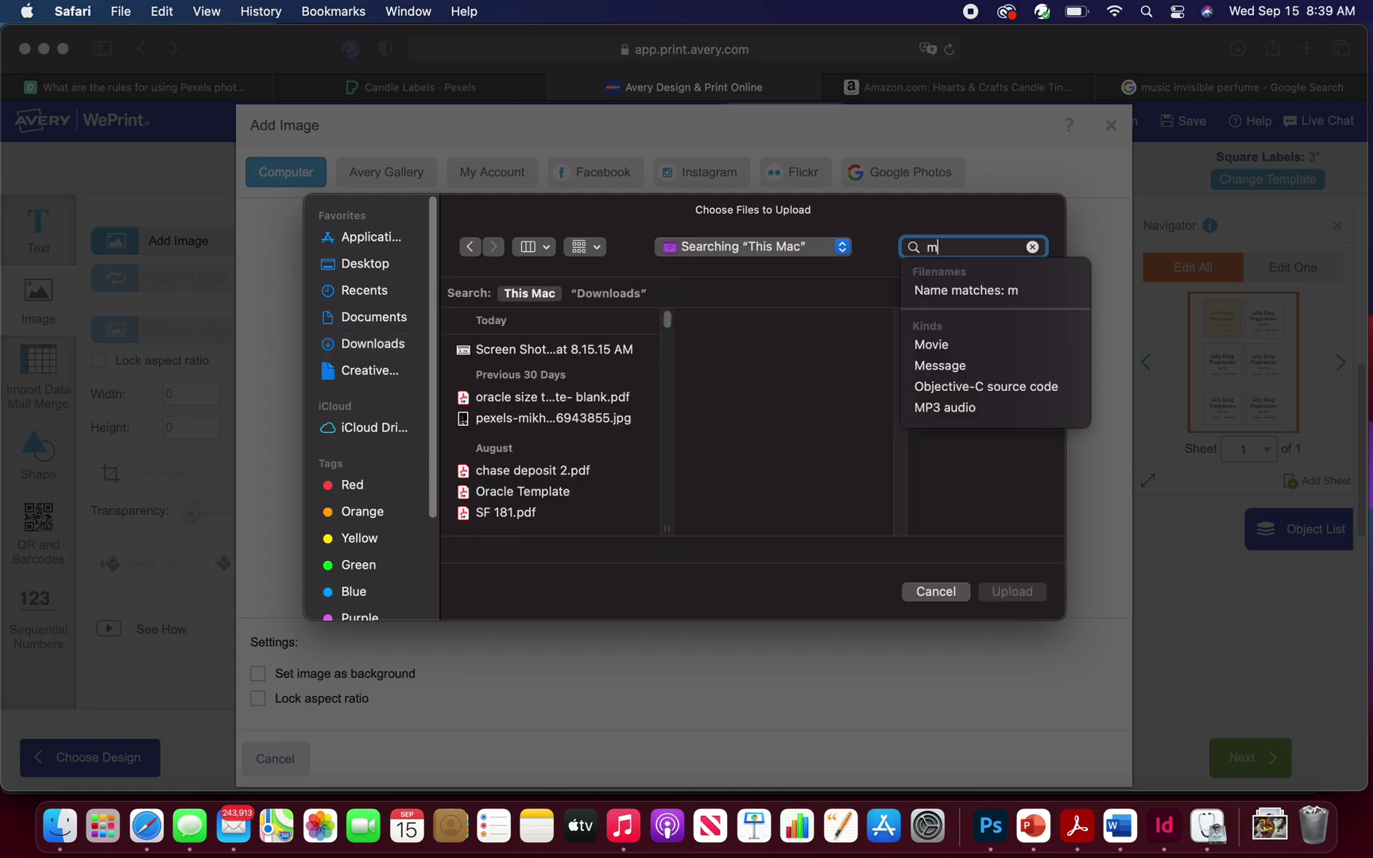
{"action": "key", "text": "BackSpace"}
{"action": "left_click", "coordinate": [953, 593]}
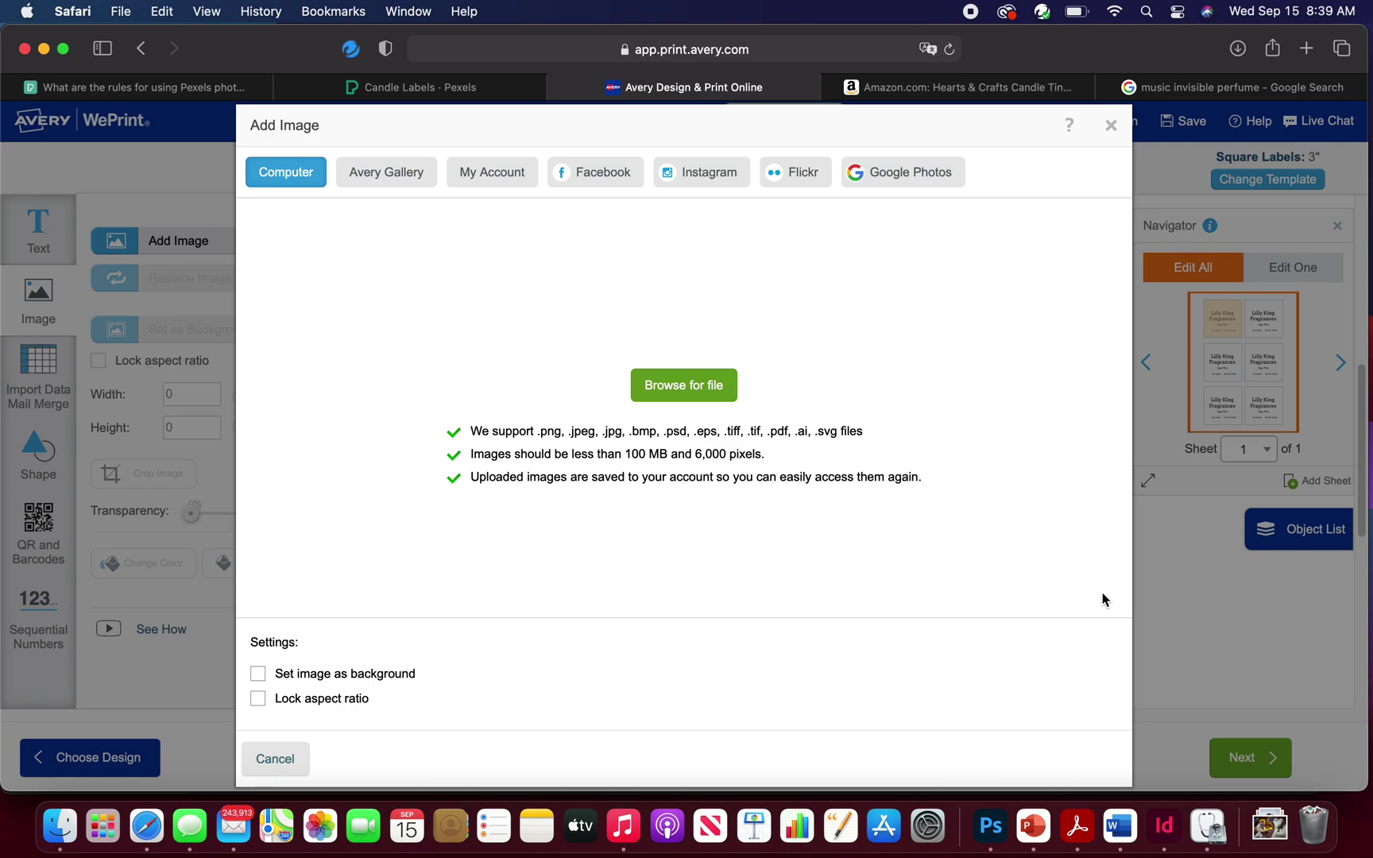
Open the sugar-covered plum photo pexels-memoryslashvision-6844510.jpg from the recent downloads in Preview
{"action": "left_click", "coordinate": [1277, 827]}
{"action": "left_click", "coordinate": [1269, 755]}
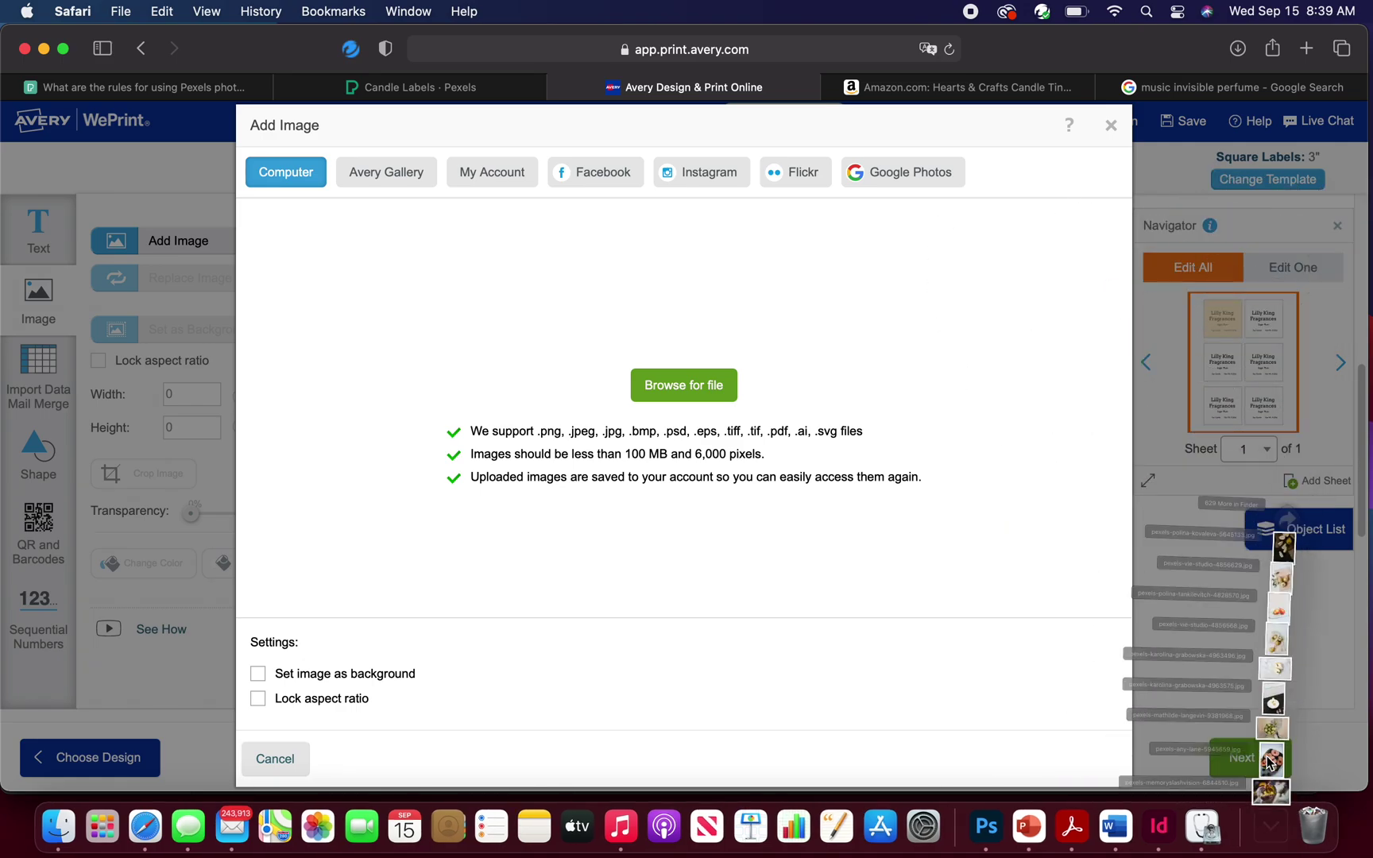
{"action": "left_click", "coordinate": [1274, 829]}
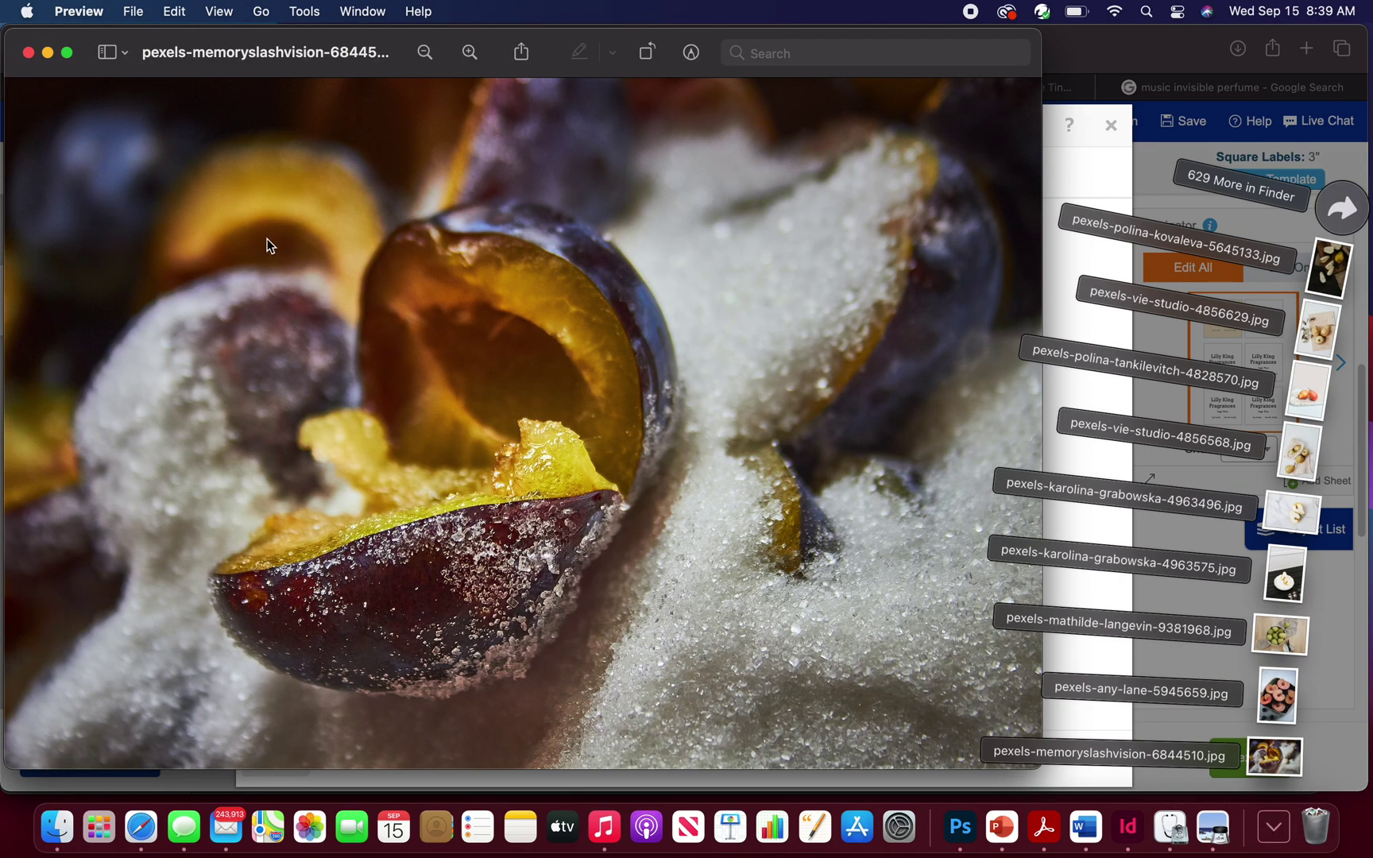
Rename the plum photo file as "Plum Sugar Pexels" and close it
{"action": "left_click", "coordinate": [172, 58]}
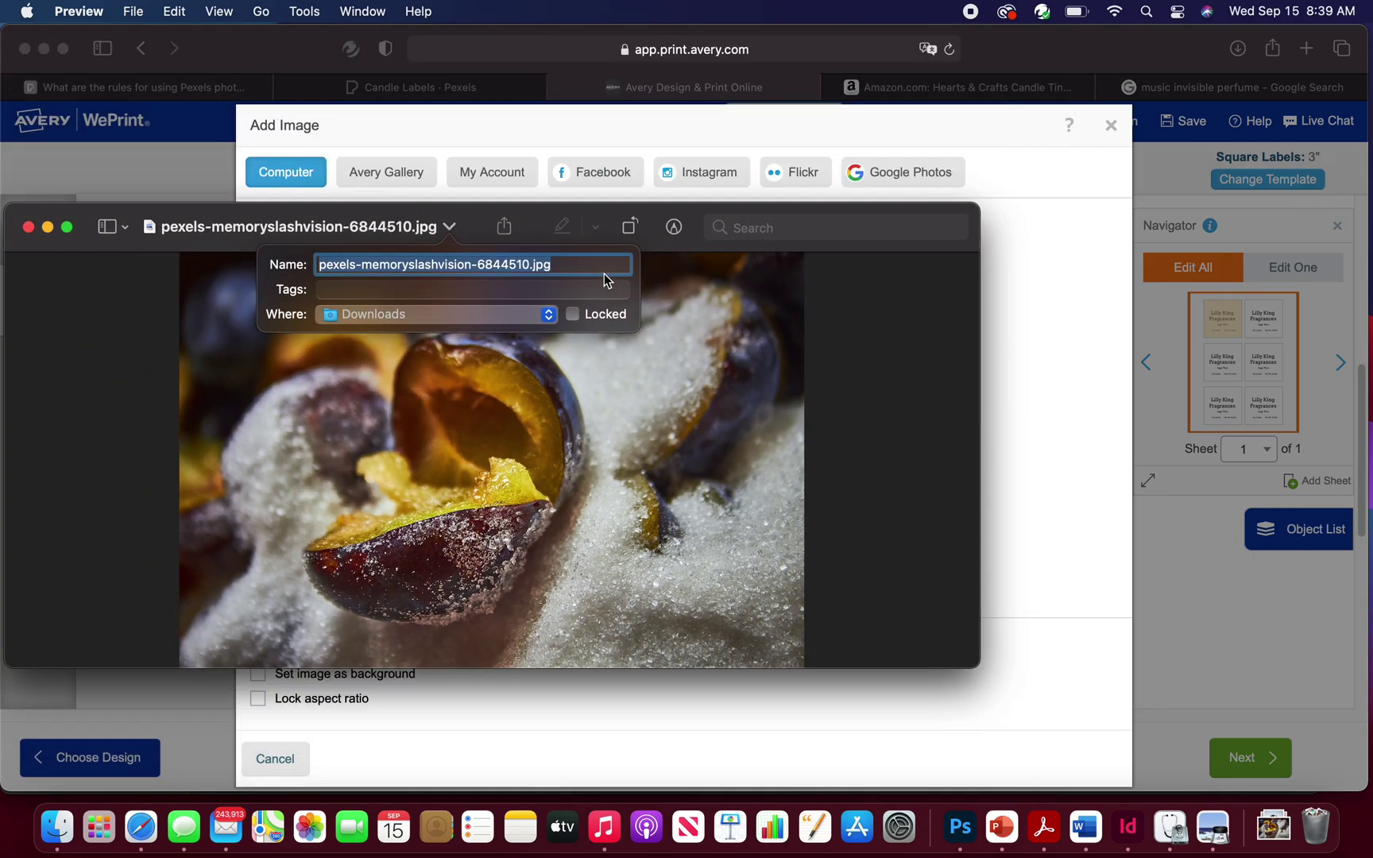
{"action": "key", "text": "BackSpace"}
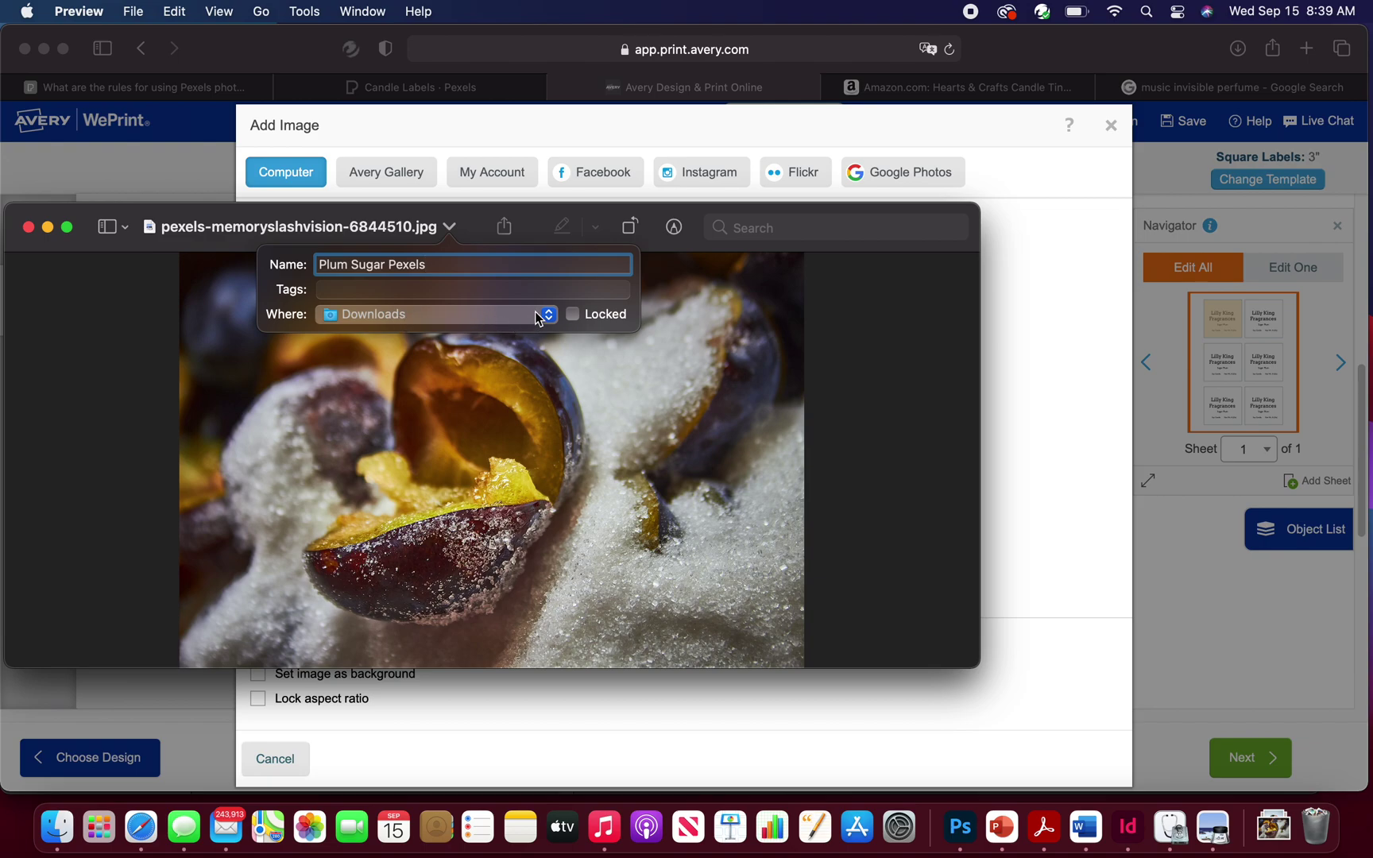
{"action": "left_click", "coordinate": [482, 294]}
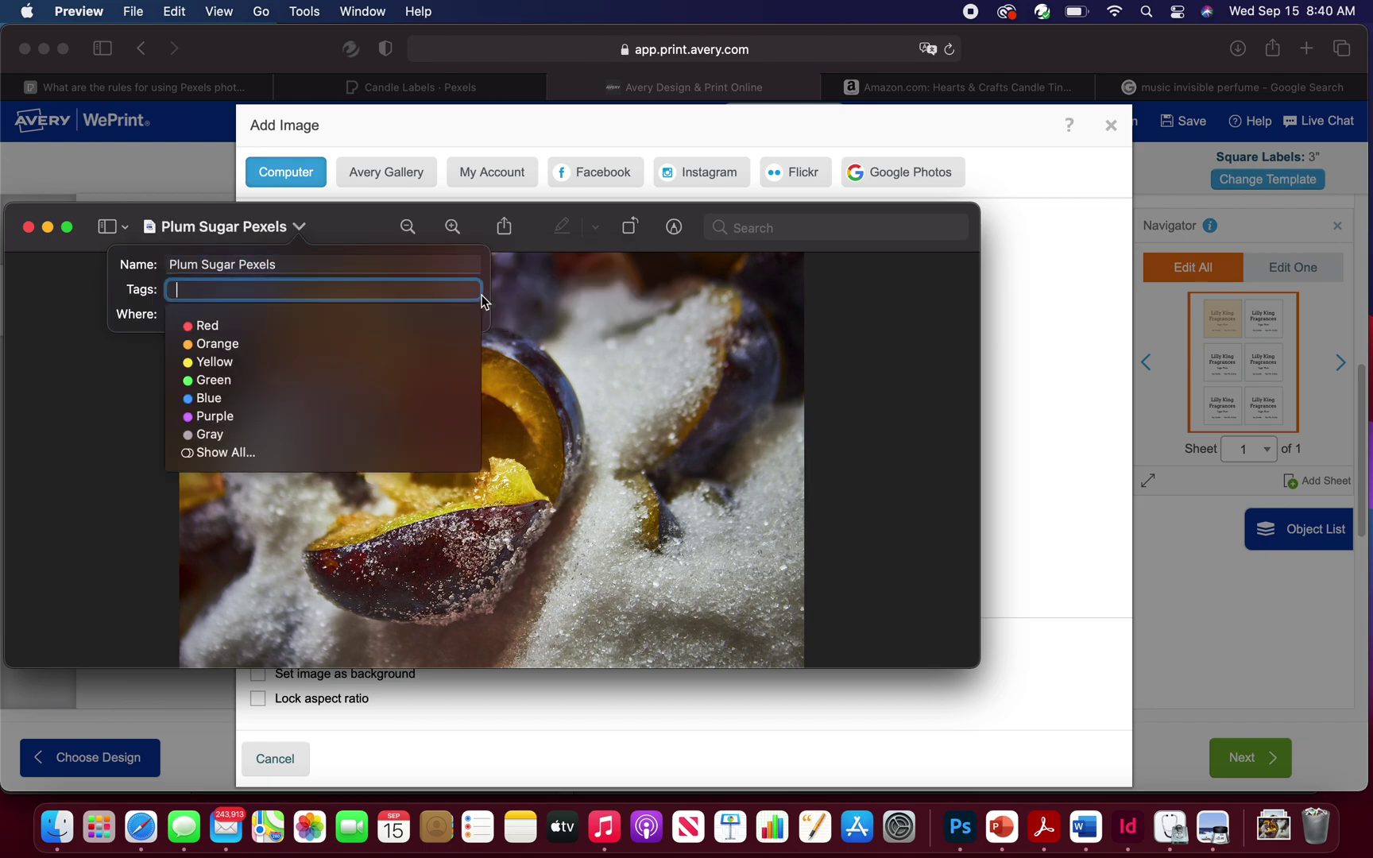
{"action": "left_click", "coordinate": [600, 297]}
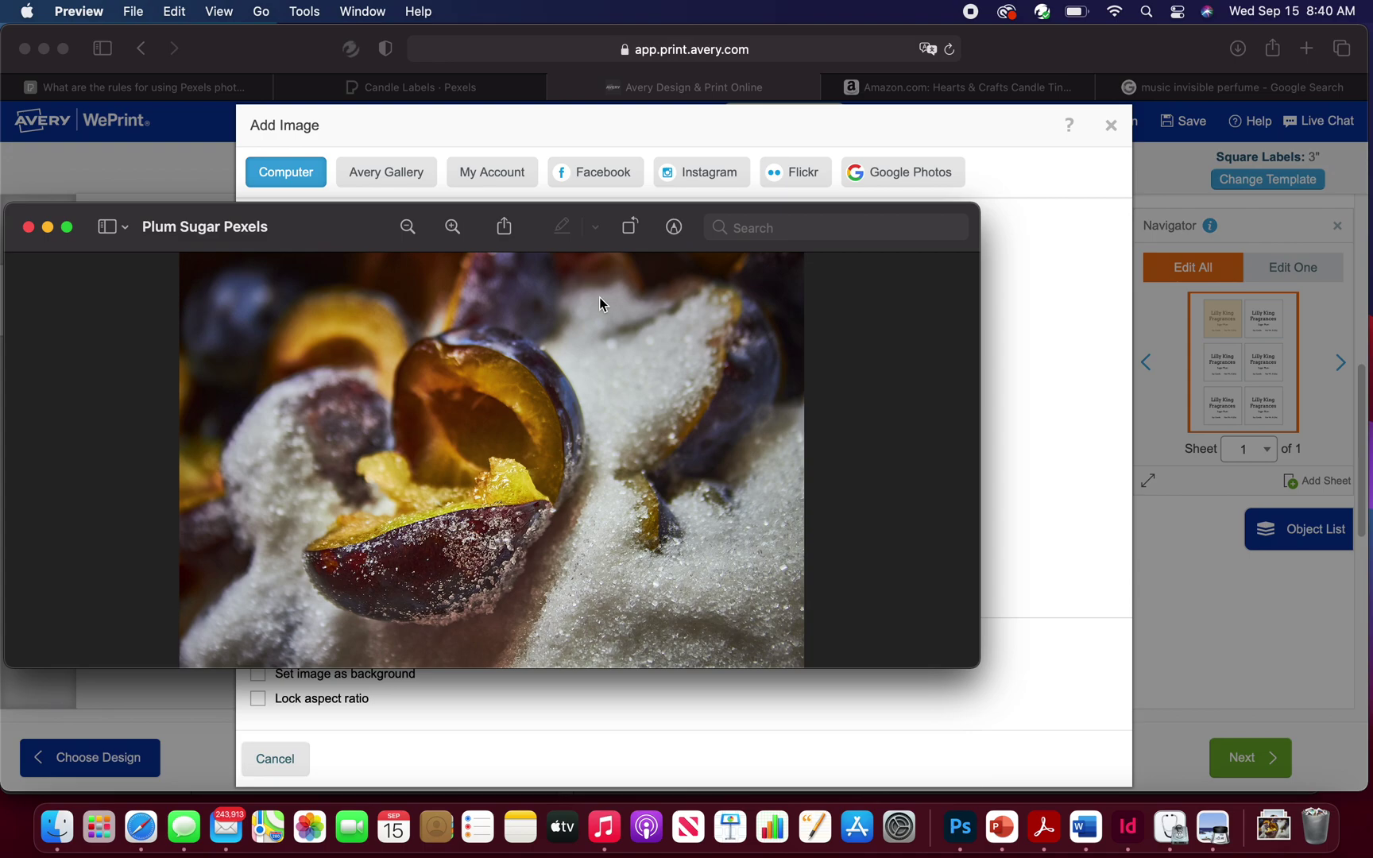
{"action": "left_click", "coordinate": [29, 227]}
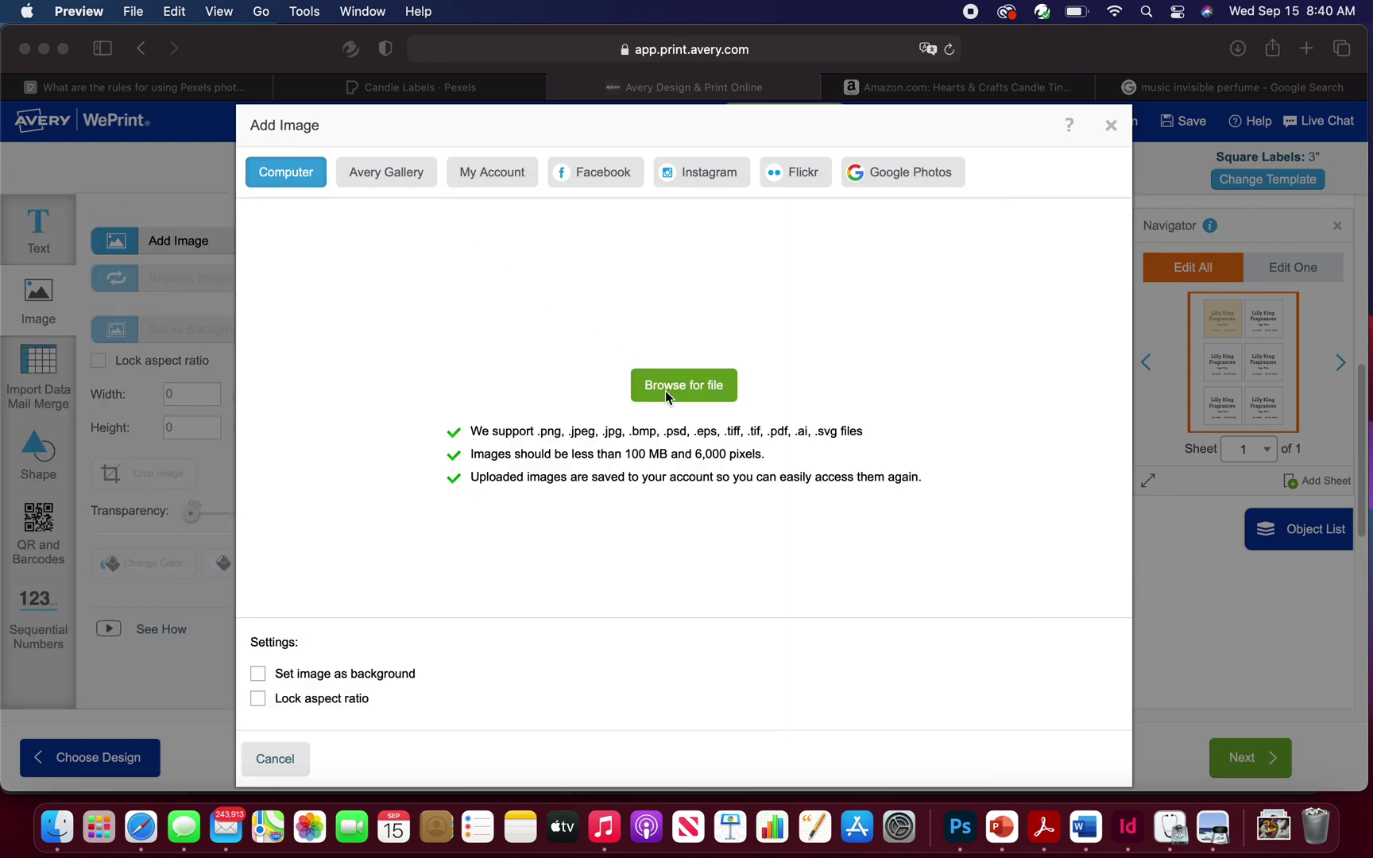
Search the computer's files for "plum" and upload the Plum Sugar Pexels image to the label
{"action": "left_click", "coordinate": [691, 384]}
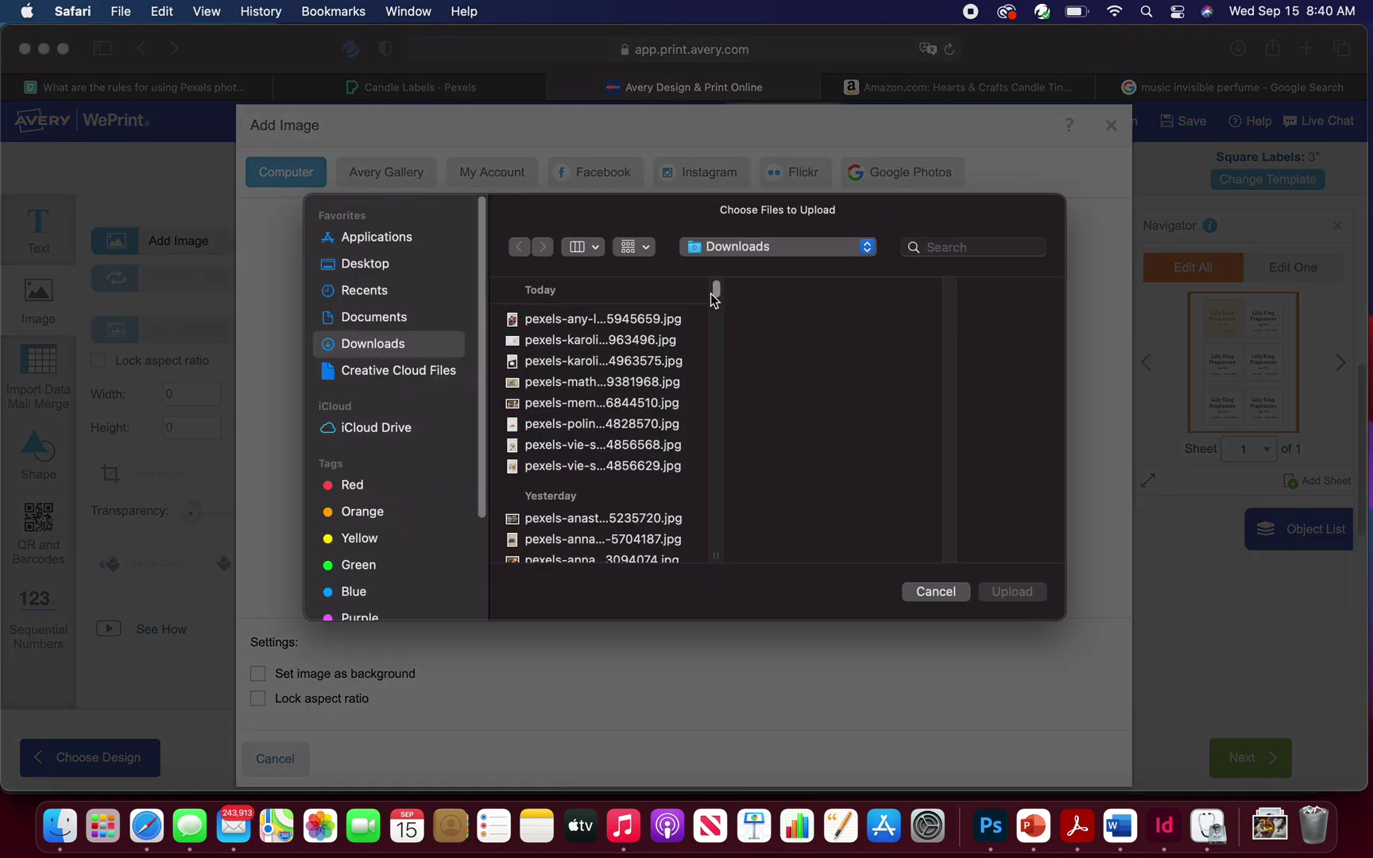
{"action": "left_click_drag", "start_coordinate": [711, 294], "coordinate": [718, 299]}
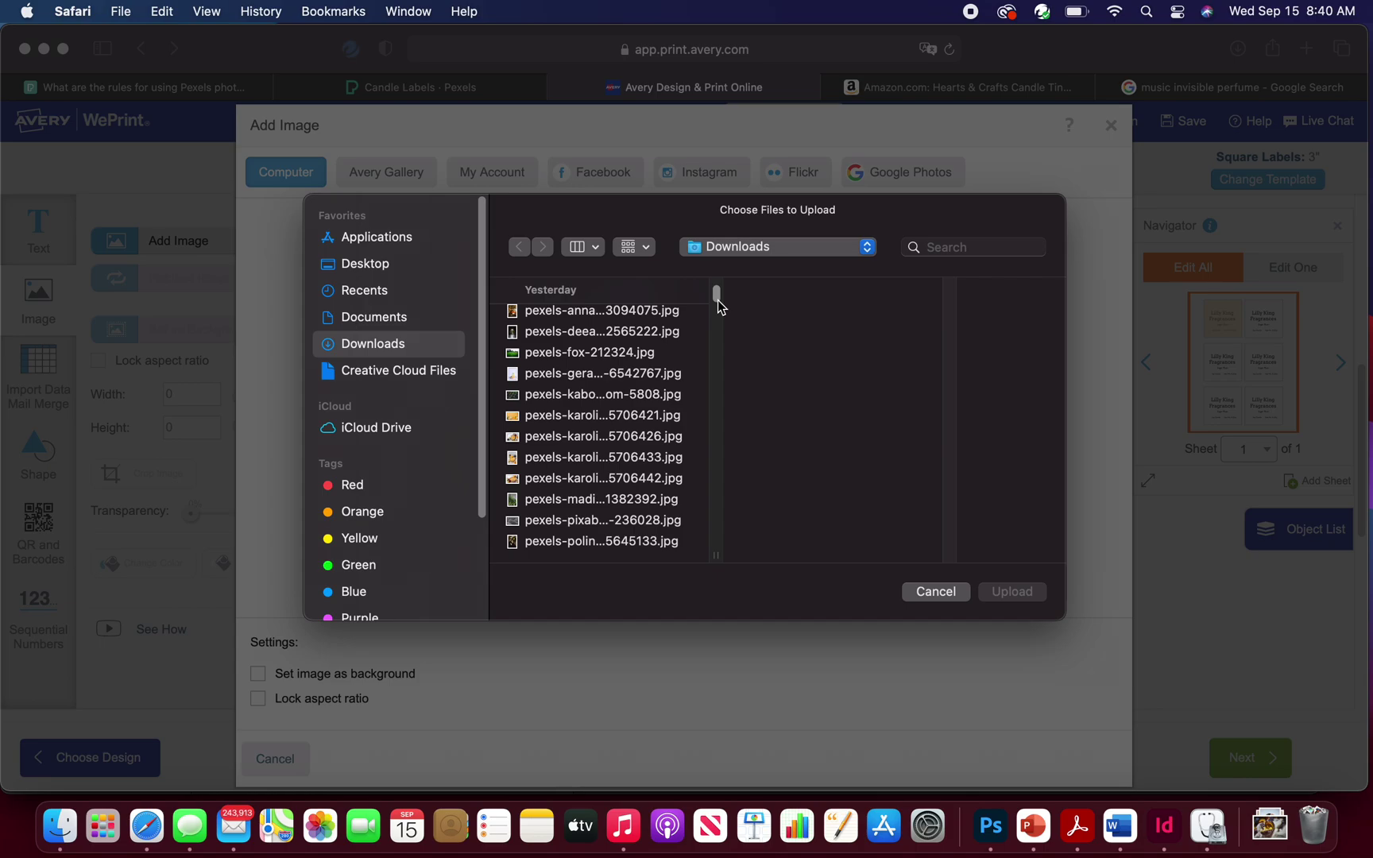
{"action": "left_click", "coordinate": [928, 240]}
{"action": "type", "text": "plu"}
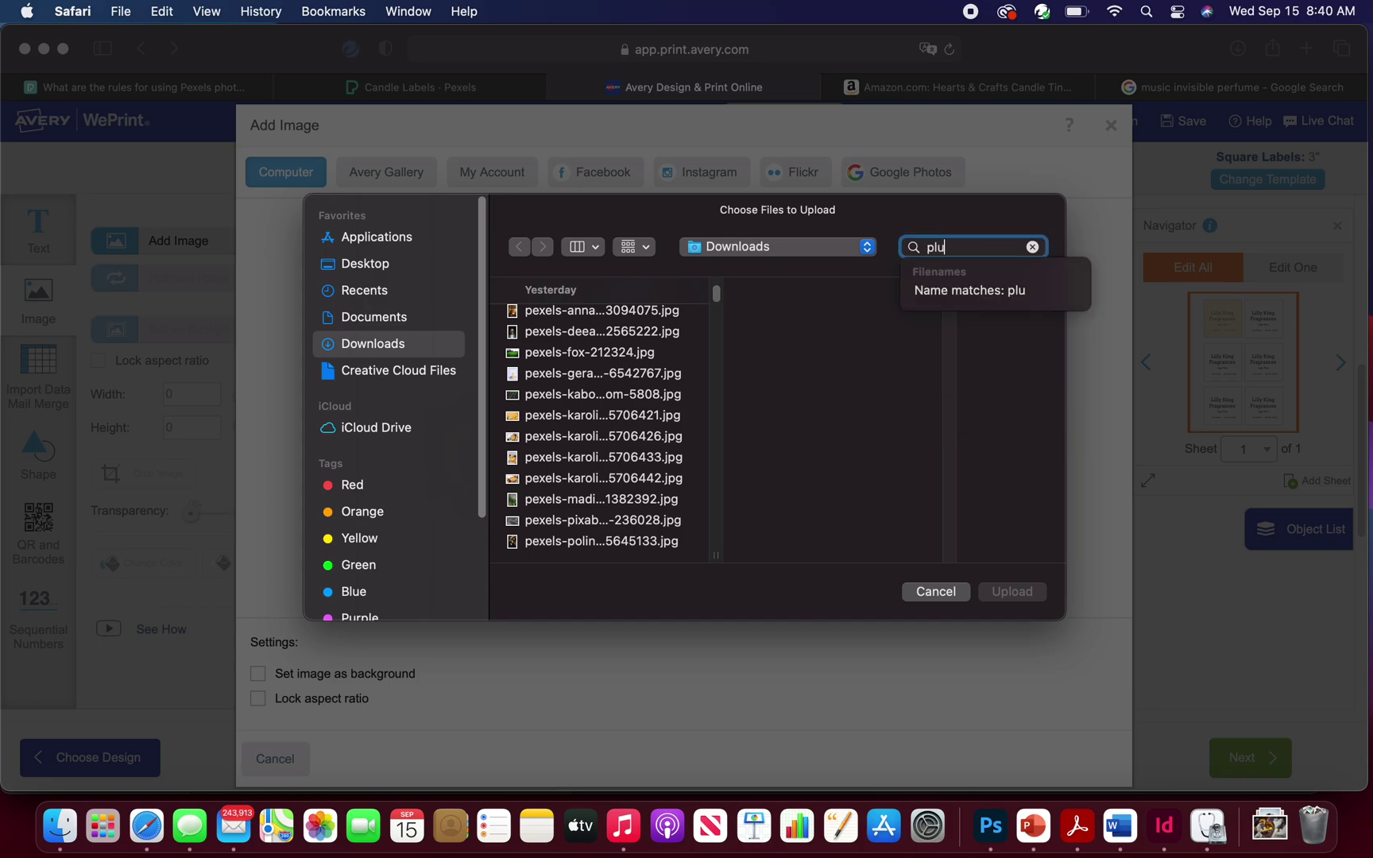
{"action": "type", "text": "m"}
{"action": "left_click", "coordinate": [586, 354]}
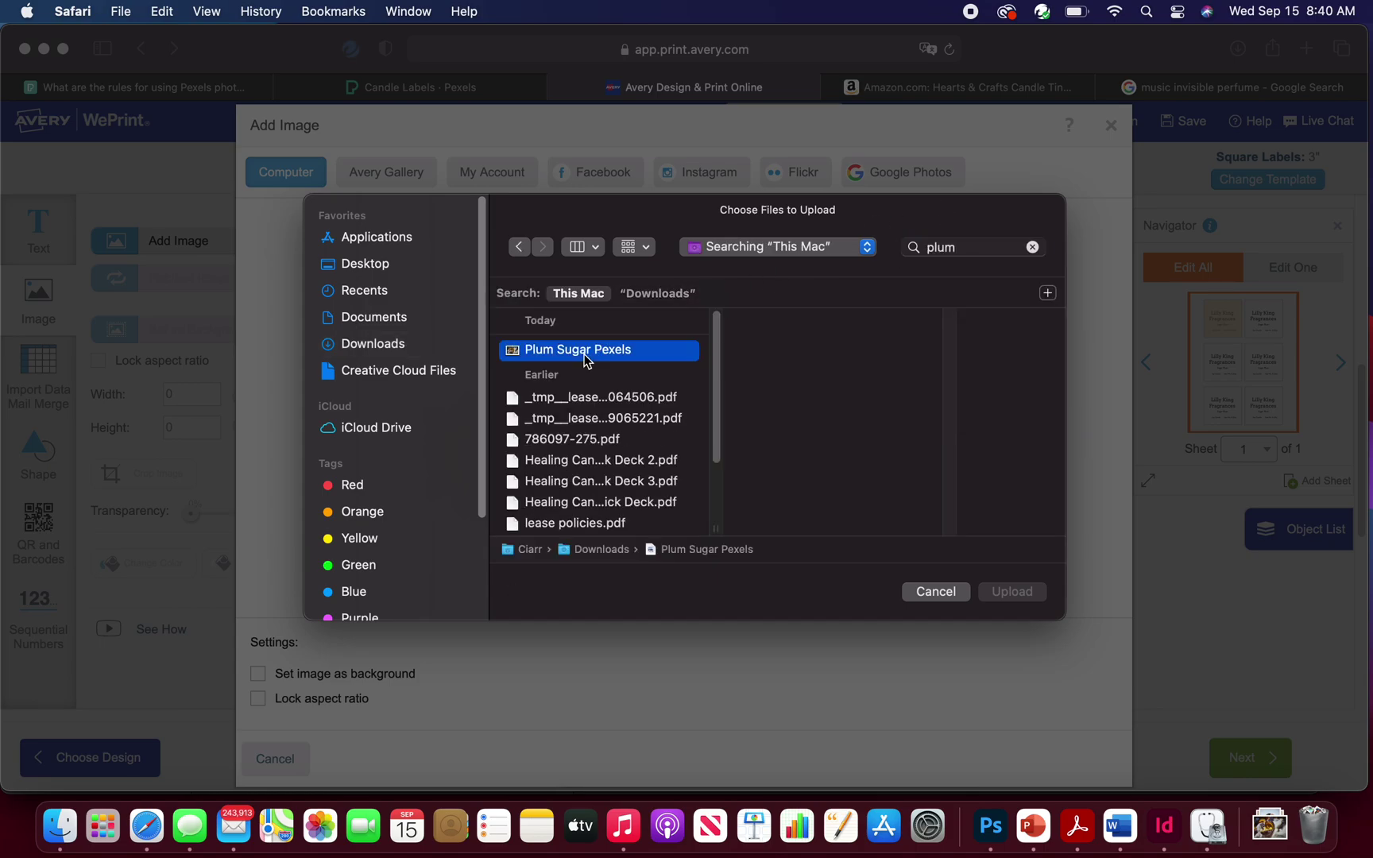
{"action": "left_click", "coordinate": [1010, 593]}
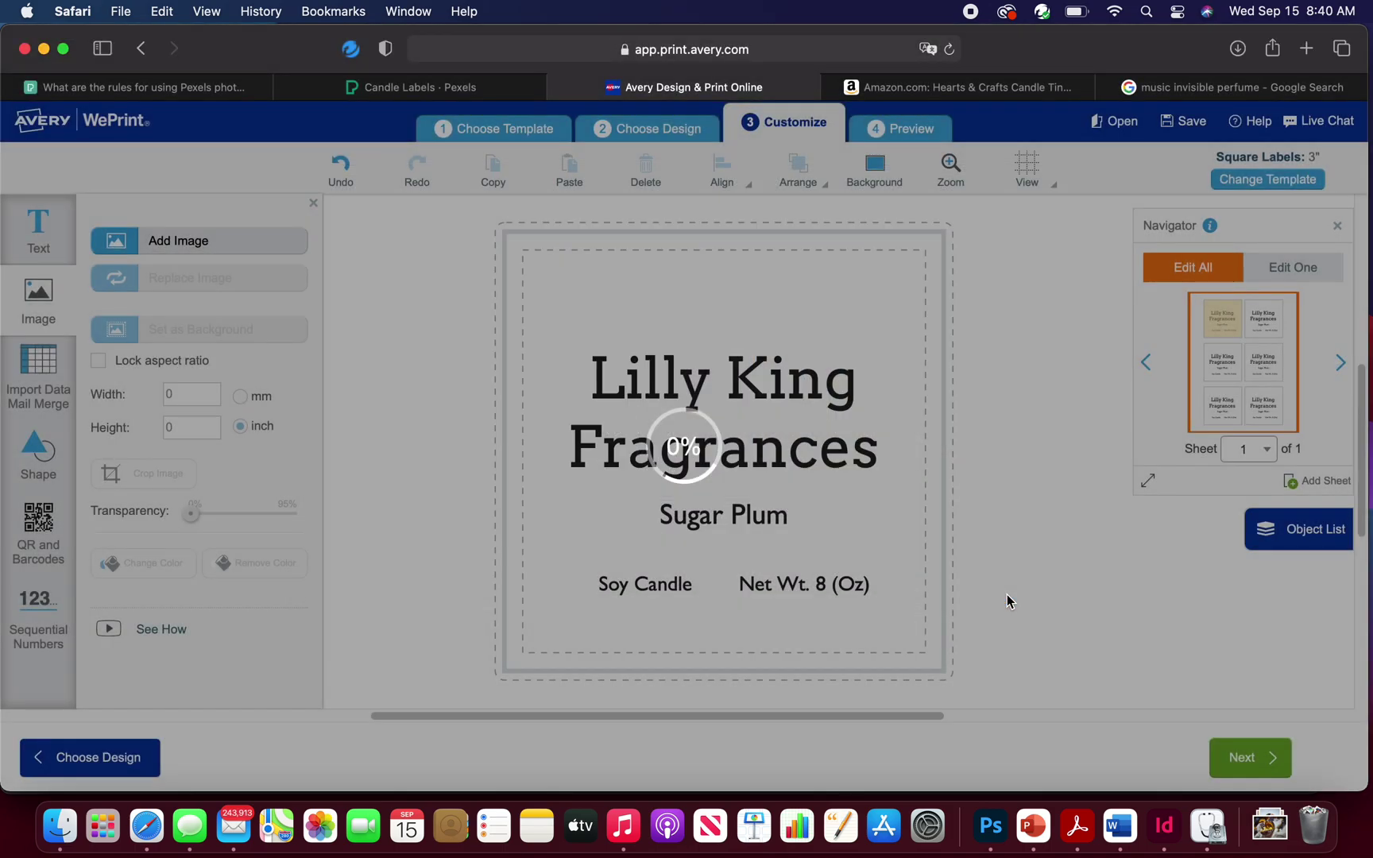
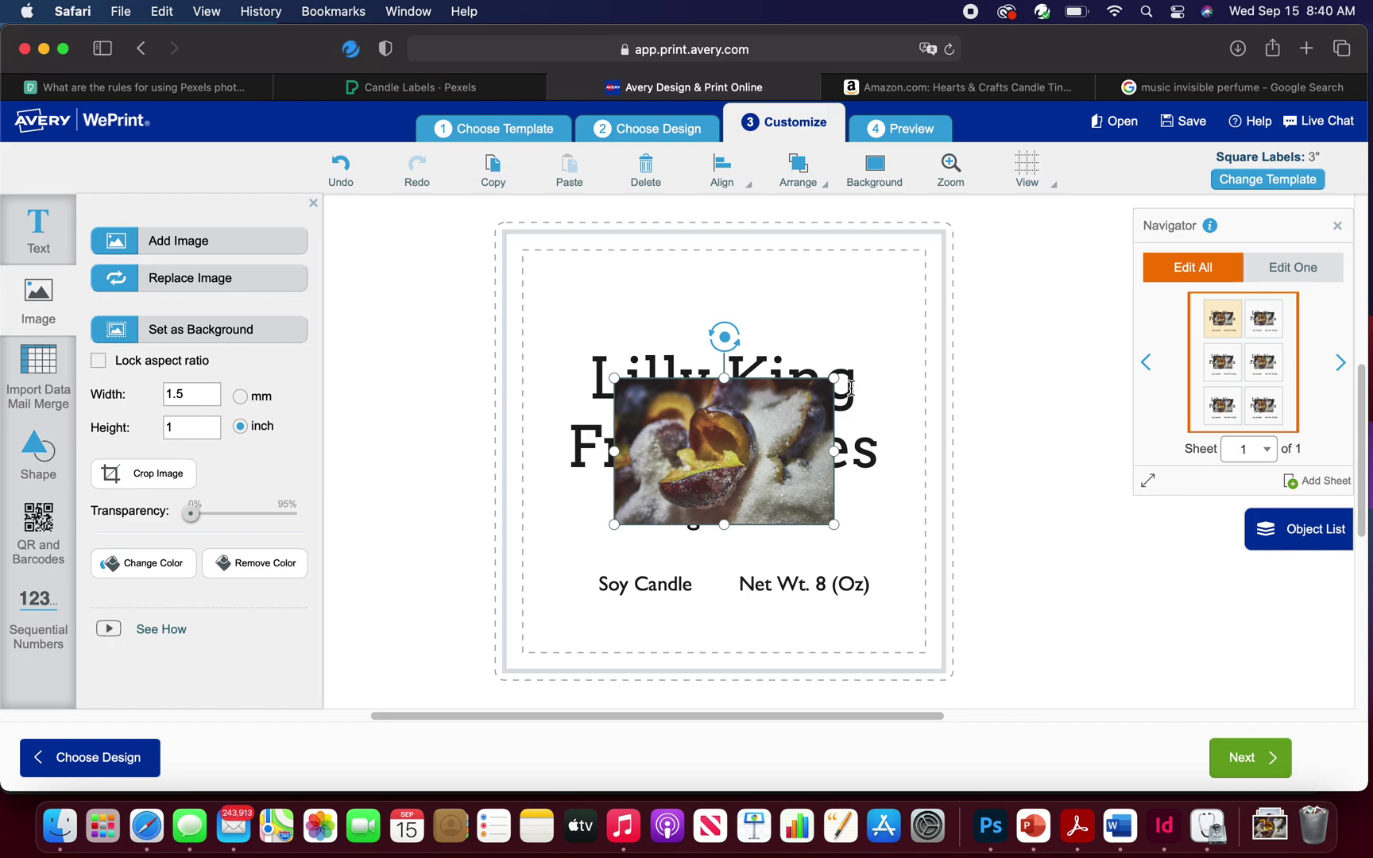
Send the plum image to the back, behind the label text
{"action": "left_click", "coordinate": [779, 434]}
{"action": "left_click", "coordinate": [815, 188]}
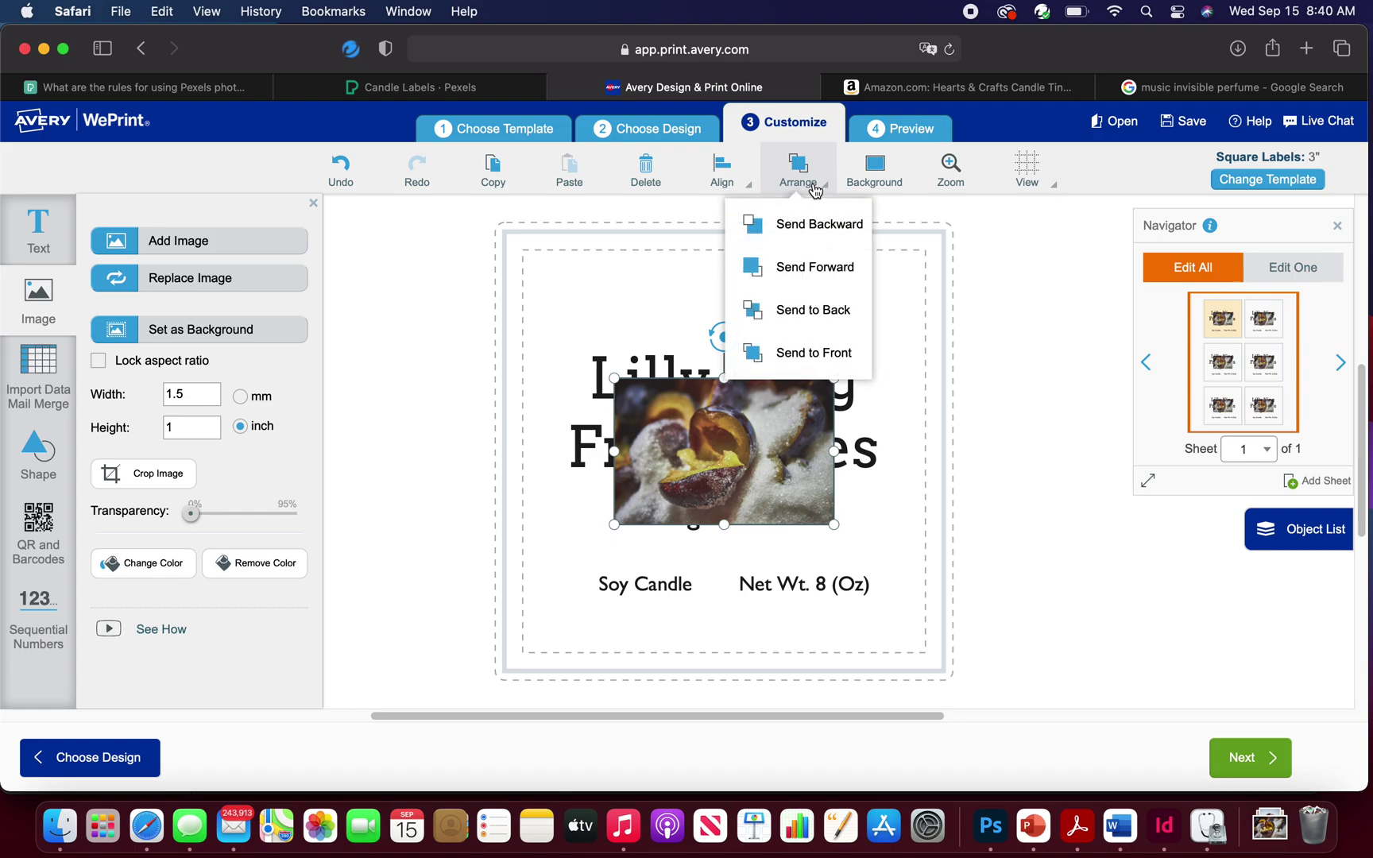
{"action": "left_click", "coordinate": [825, 316]}
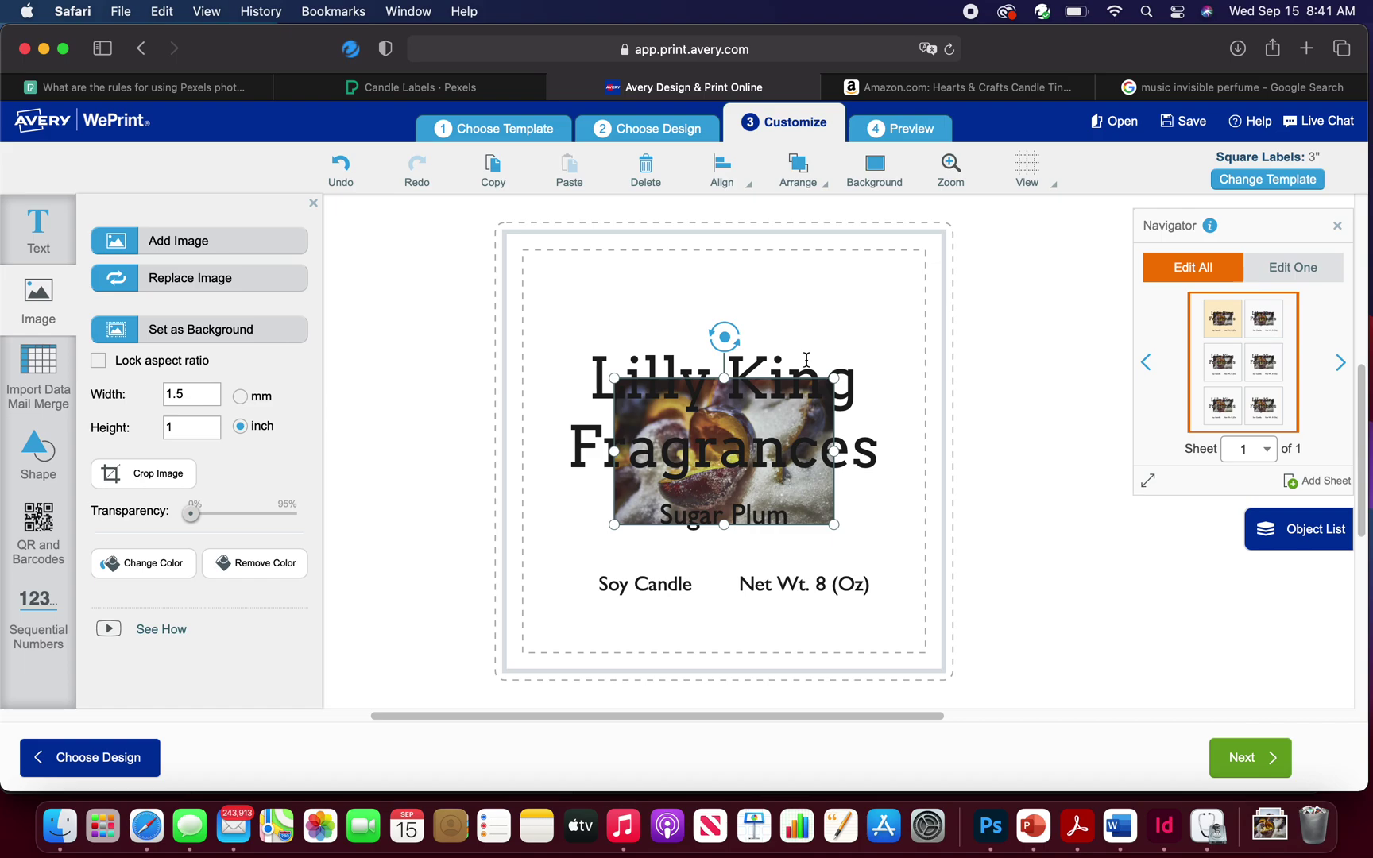
Stretch the "Lilly King Fragrances" text box down to the label's lower print edge
{"action": "left_click", "coordinate": [780, 493]}
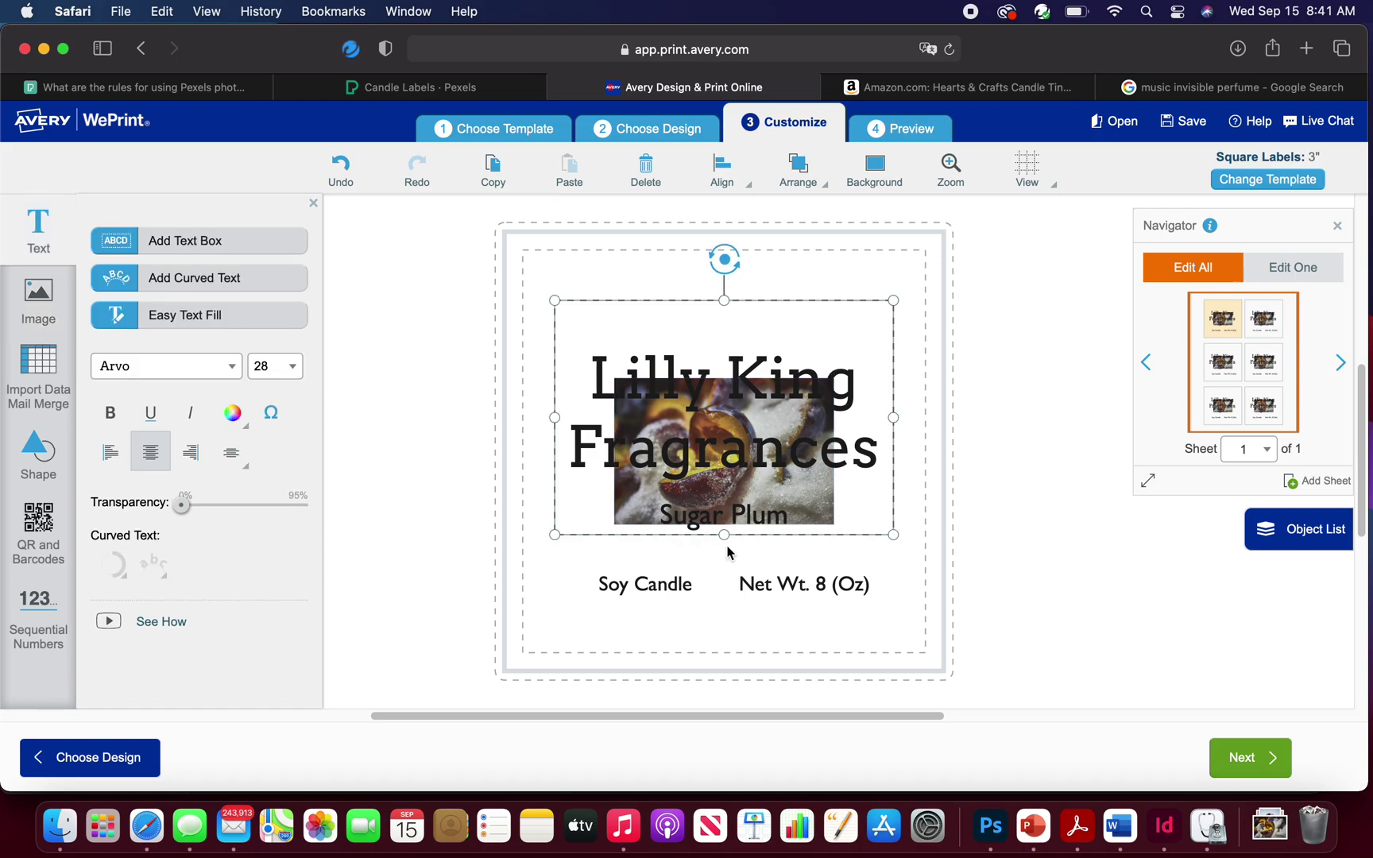
{"action": "left_click_drag", "start_coordinate": [725, 535], "coordinate": [732, 685]}
{"action": "left_click", "coordinate": [730, 396]}
{"action": "left_click", "coordinate": [732, 399]}
Stretch the plum image upward to the label's upper print edge, making it 2.0625 inches high
{"action": "left_click", "coordinate": [732, 384]}
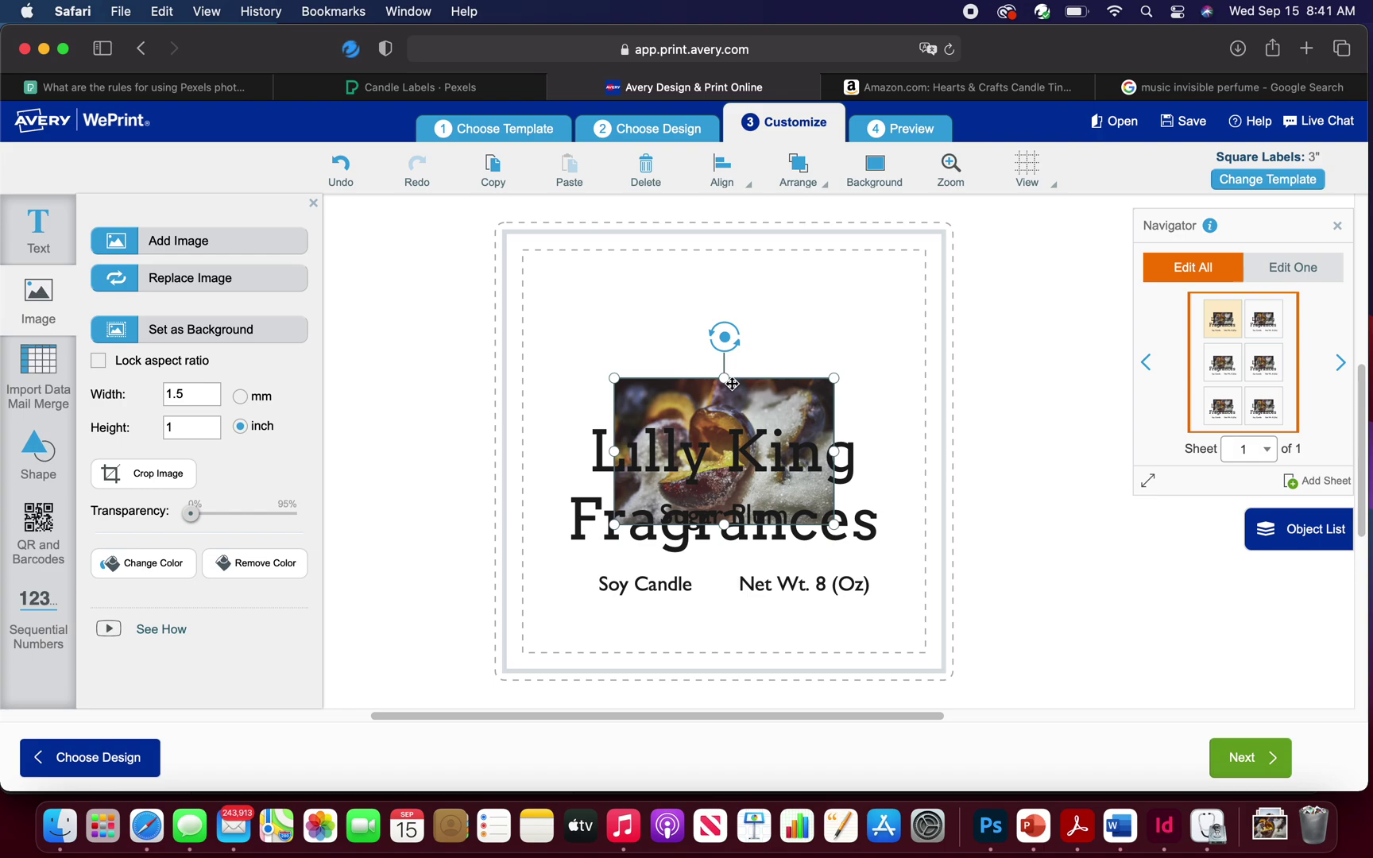
{"action": "left_click_drag", "start_coordinate": [724, 354], "coordinate": [731, 240]}
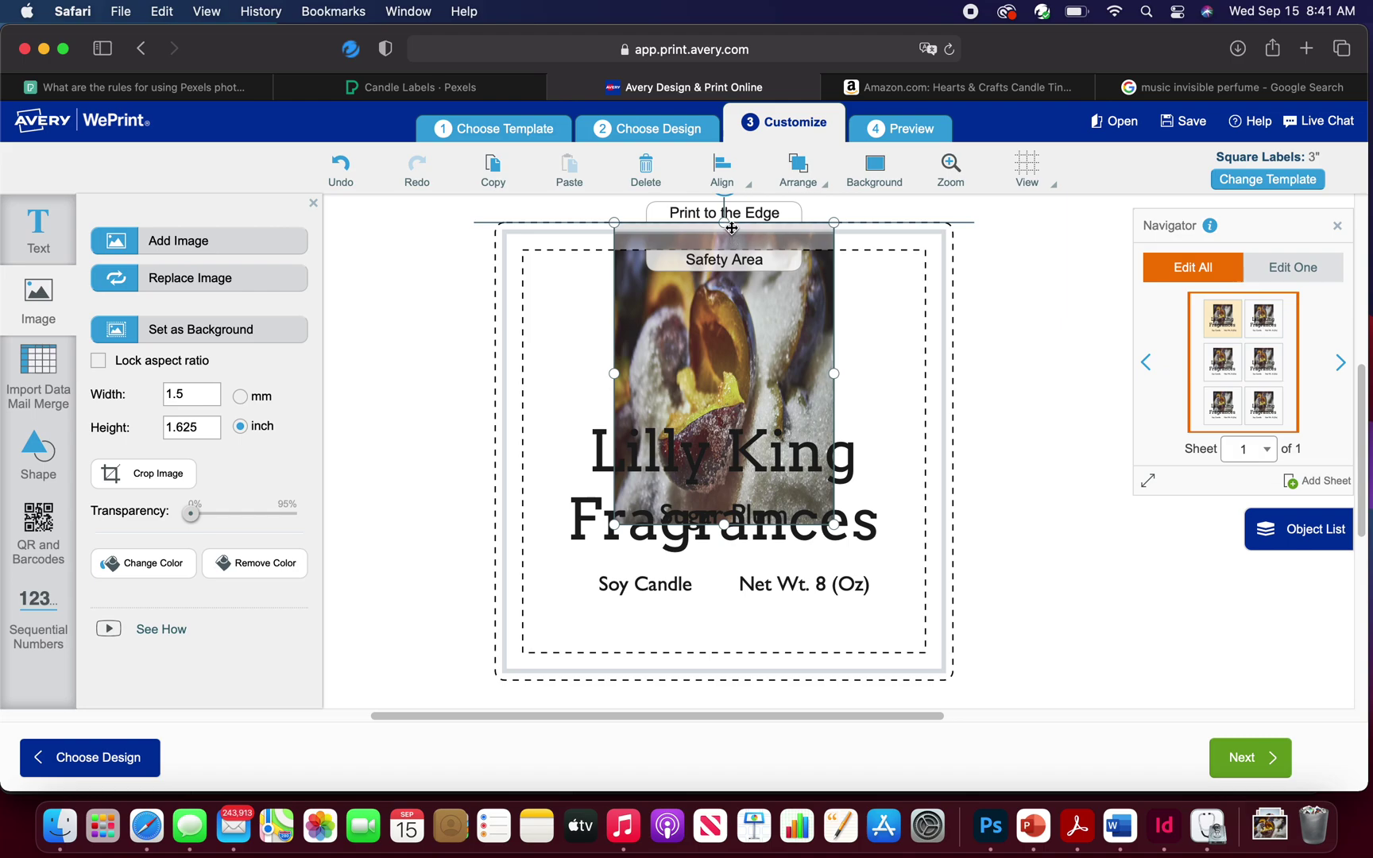
{"action": "left_click_drag", "start_coordinate": [731, 225], "coordinate": [731, 226]}
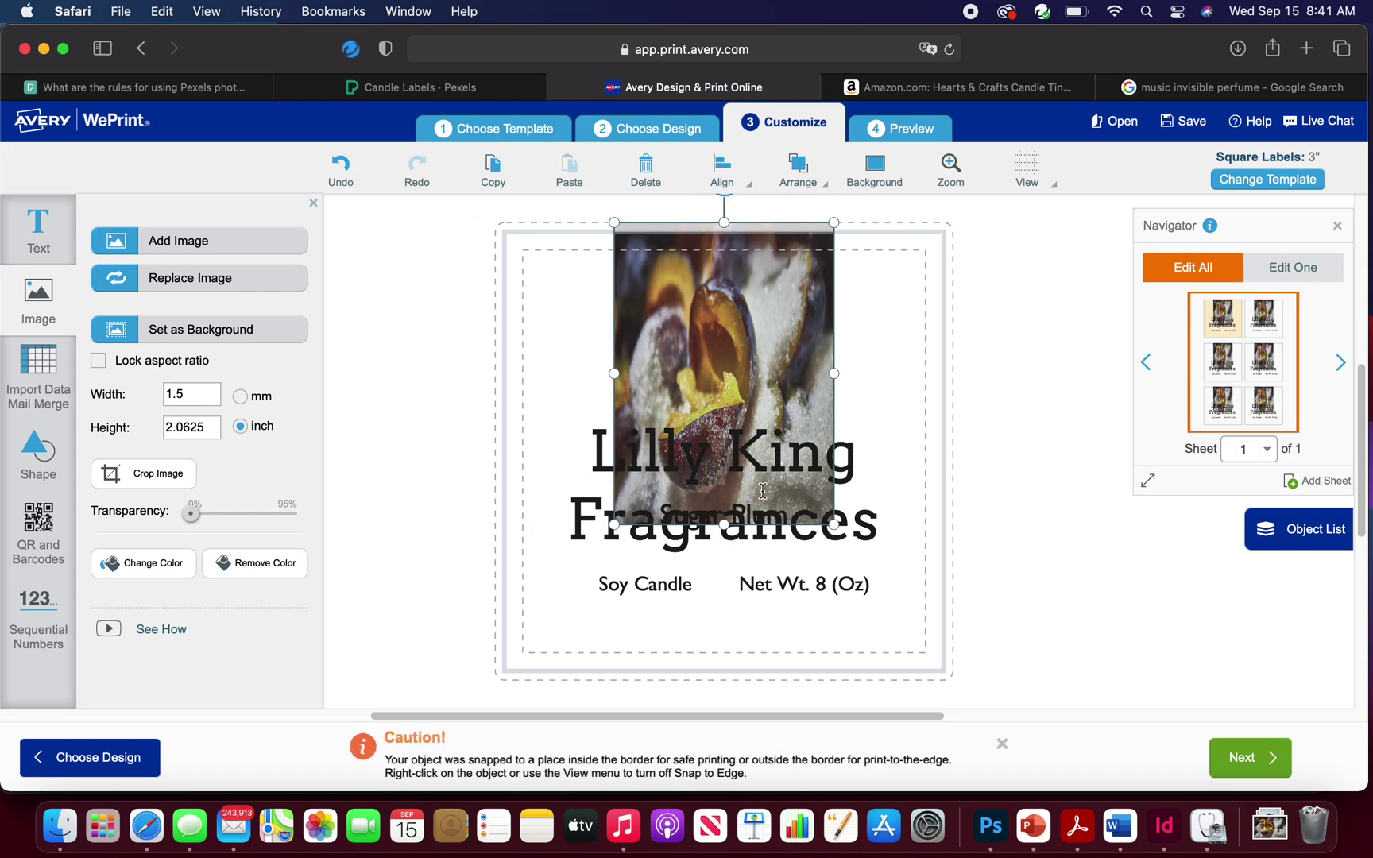
Move the "Sugar Plum" text box off the plum image to the area beside the label's right edge
{"action": "left_click", "coordinate": [761, 488]}
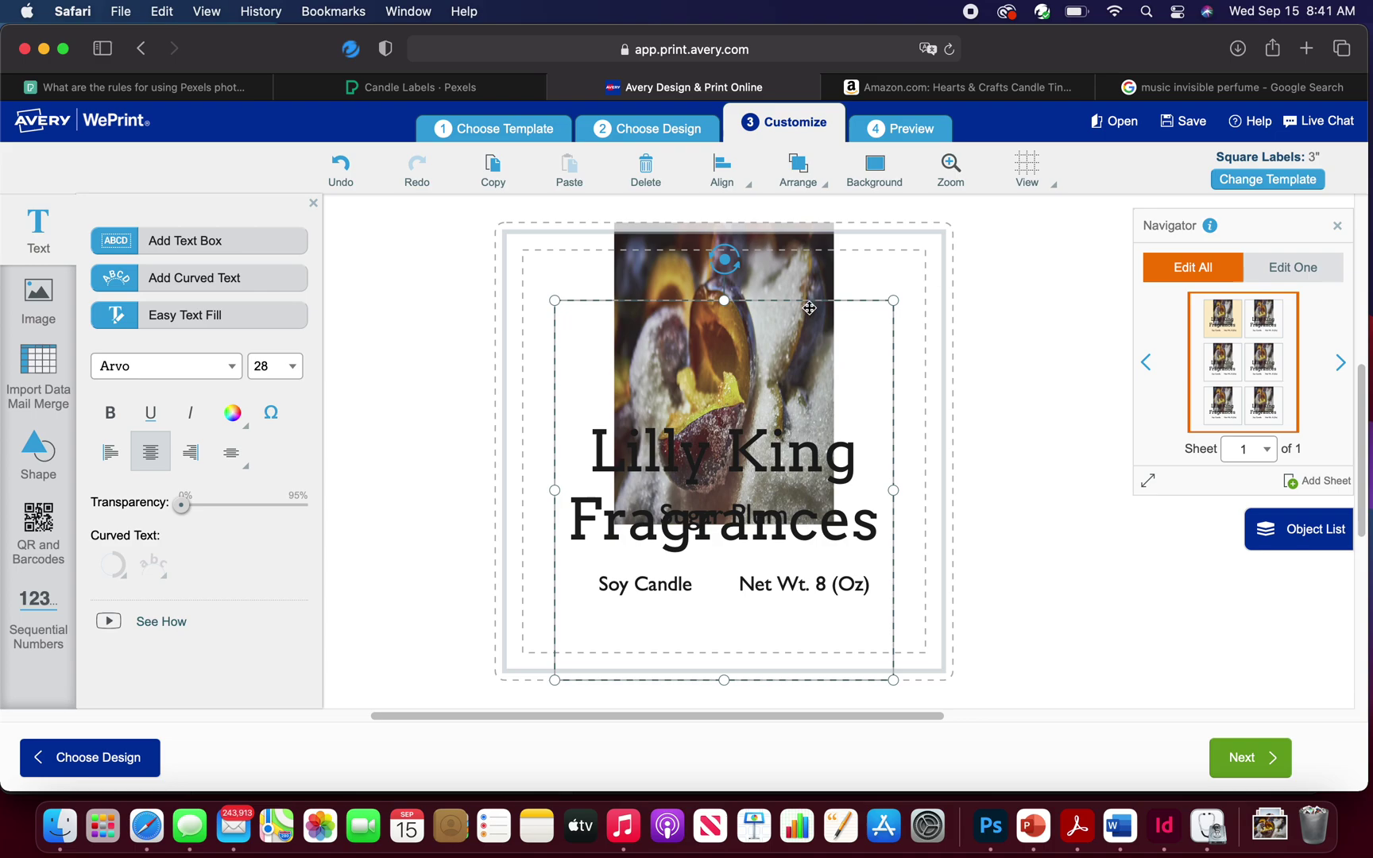
{"action": "left_click", "coordinate": [730, 499]}
{"action": "left_click_drag", "start_coordinate": [892, 493], "coordinate": [1166, 561]}
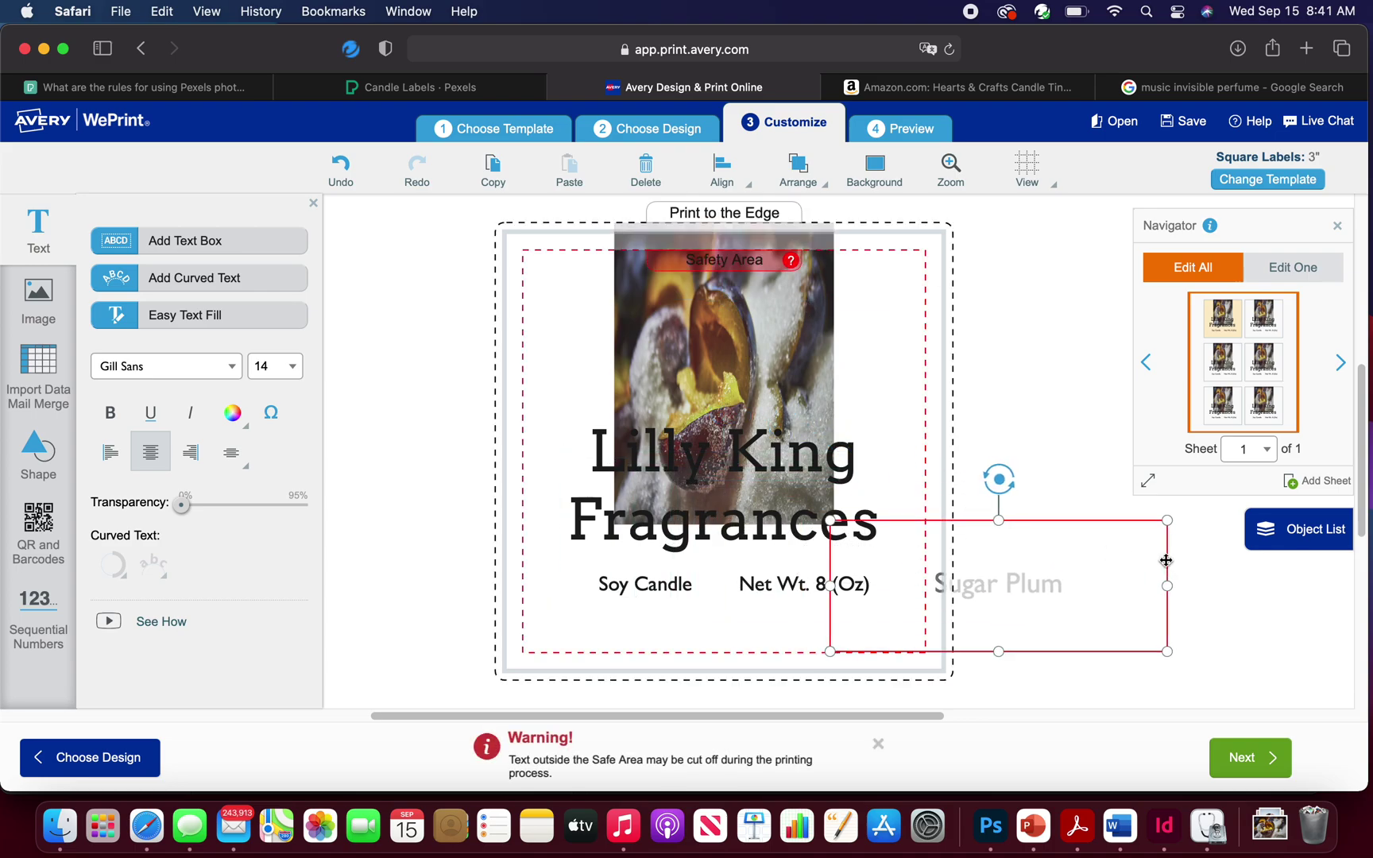
{"action": "left_click", "coordinate": [791, 404]}
{"action": "left_click", "coordinate": [797, 269]}
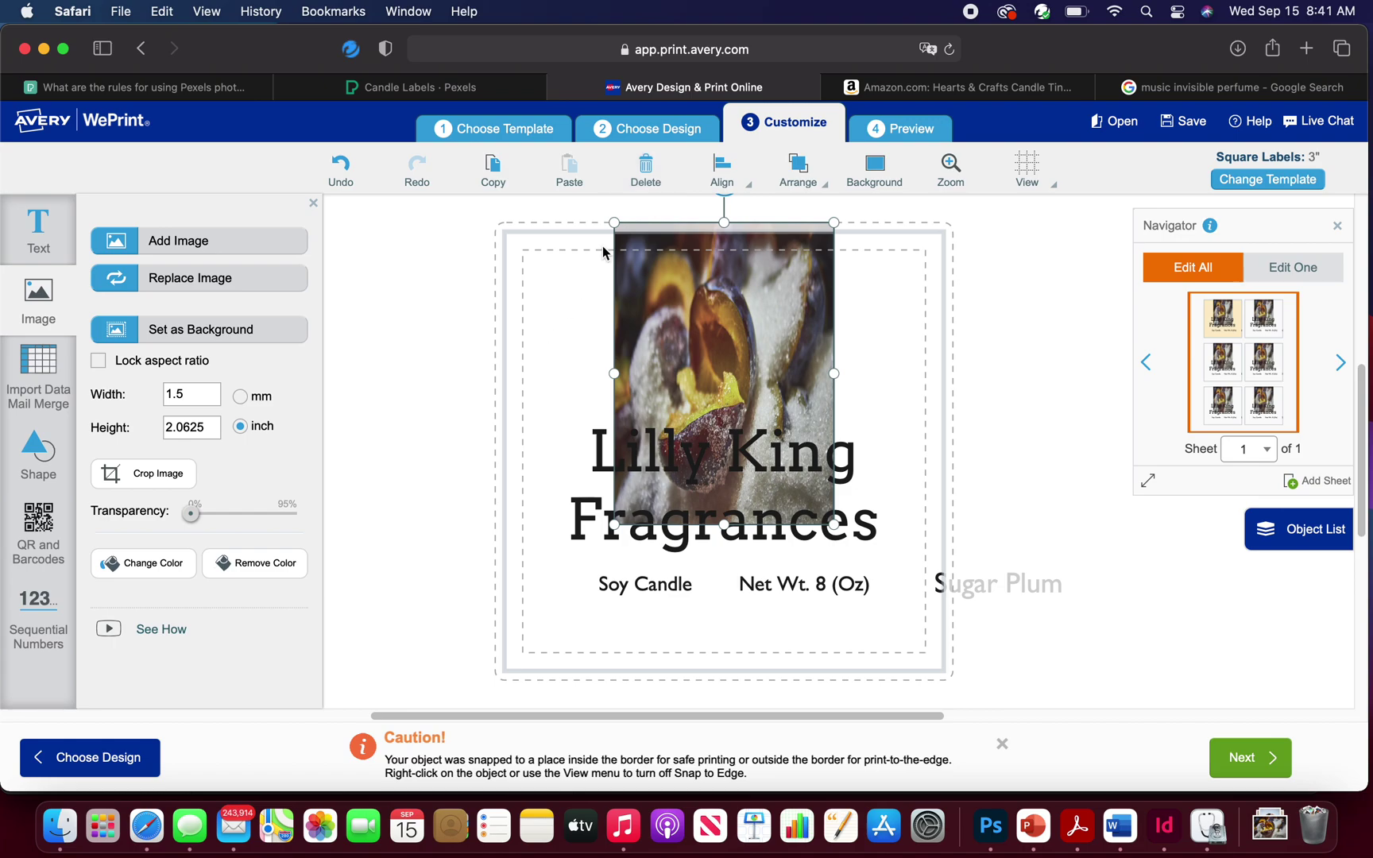
{"action": "left_click", "coordinate": [251, 329]}
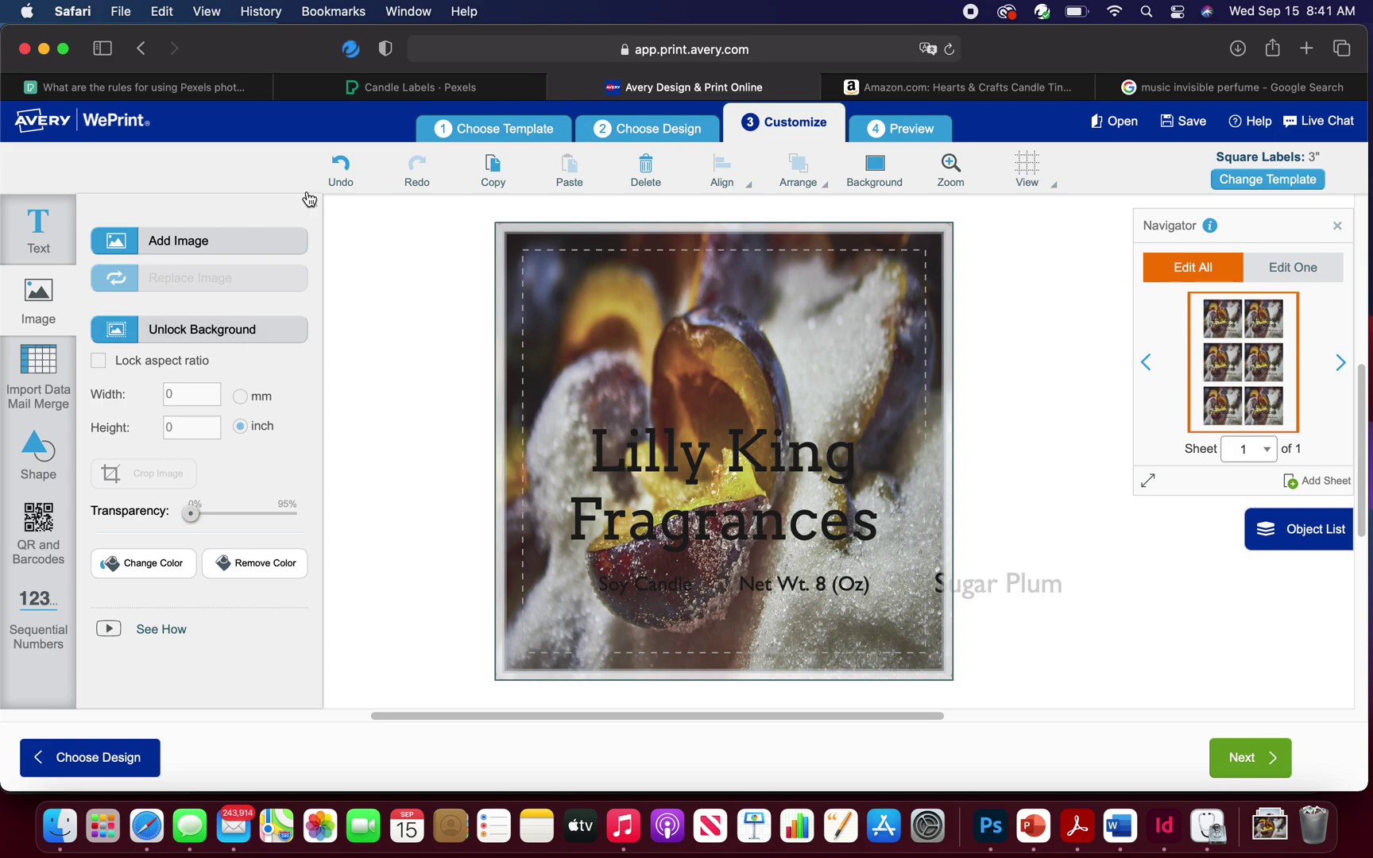
{"action": "left_click", "coordinate": [341, 167]}
Set the plum image as the label's background
{"action": "left_click", "coordinate": [688, 325]}
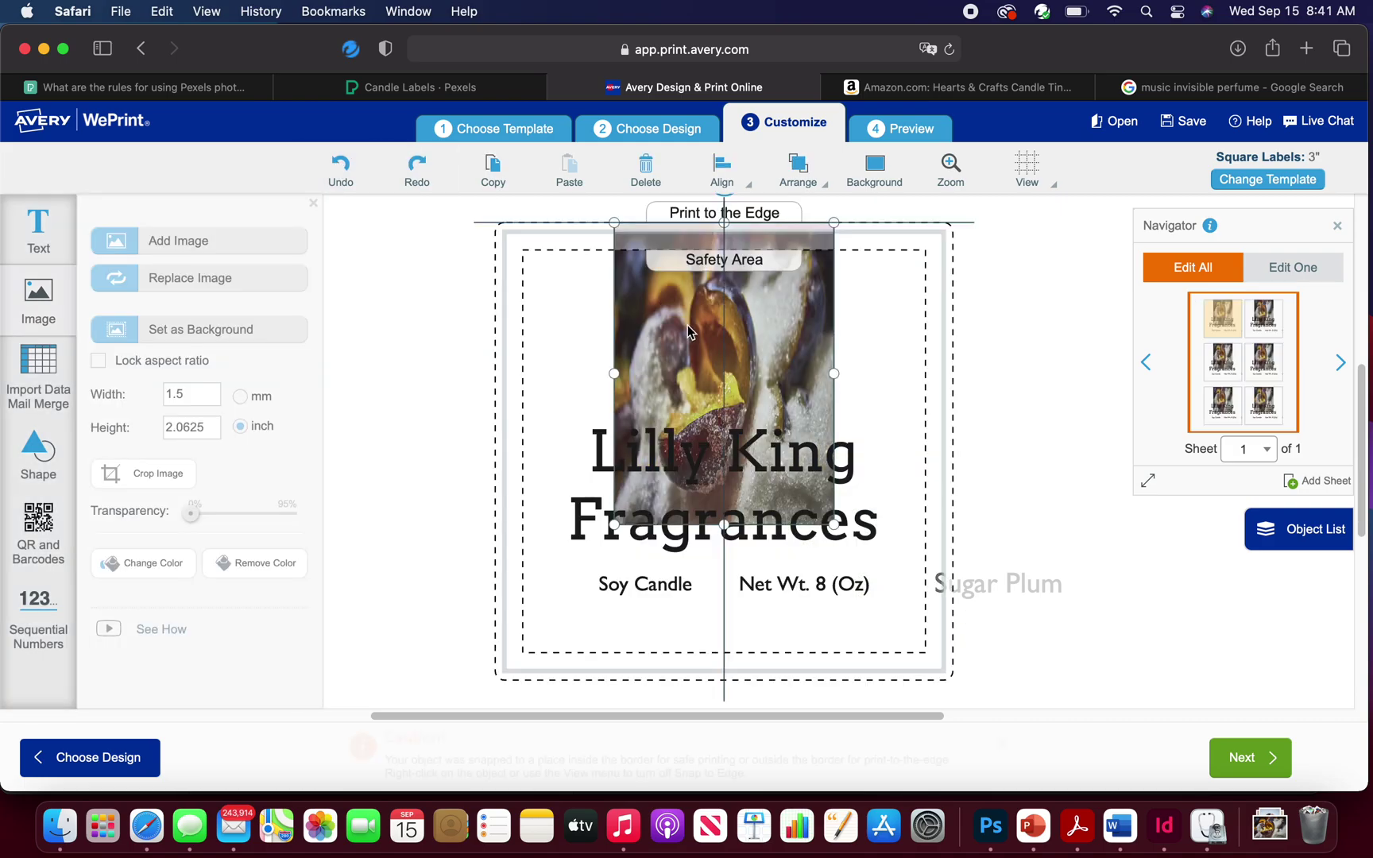
{"action": "left_click", "coordinate": [254, 340]}
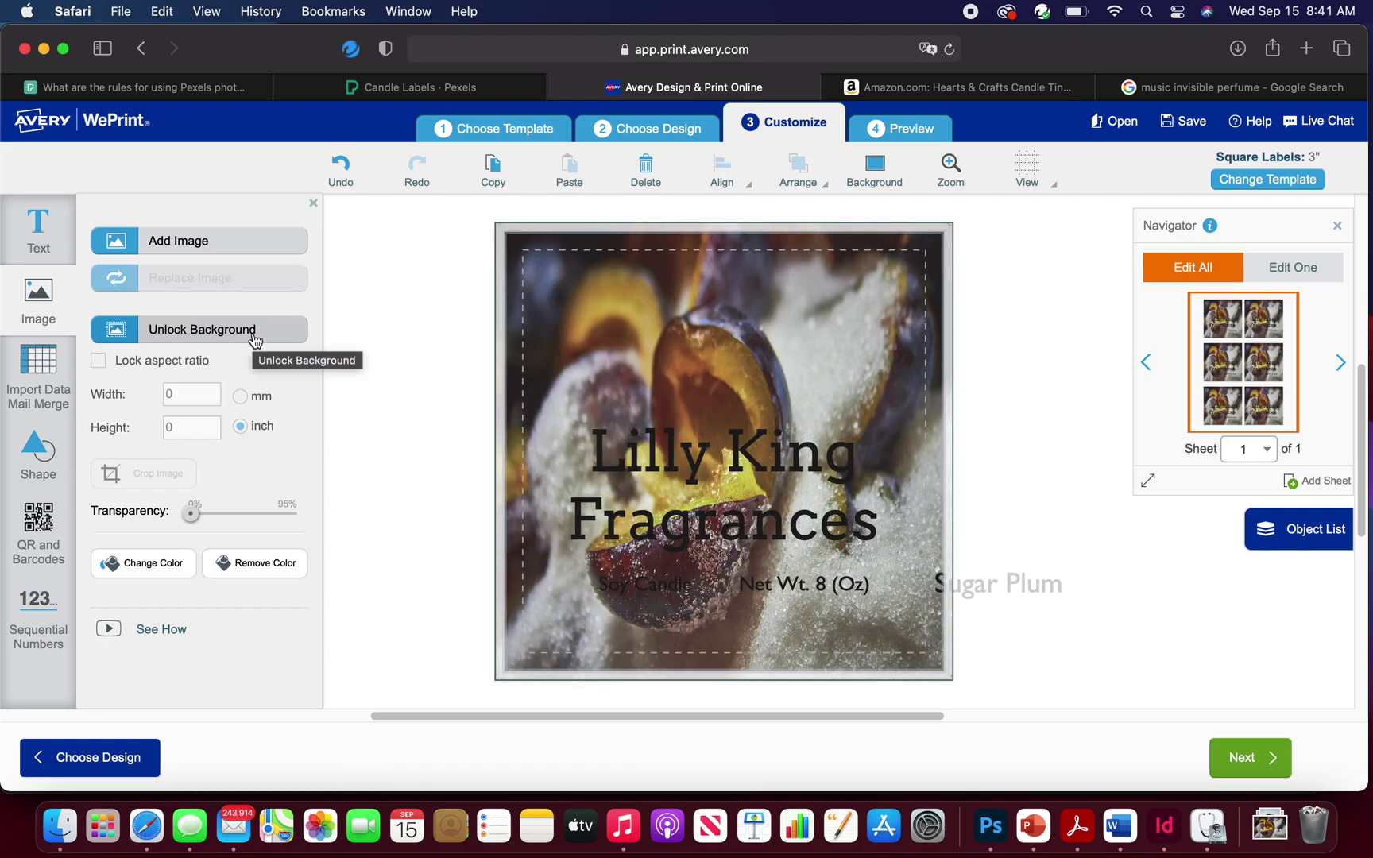
Move the "Lilly King Fragrances" text box up on the label and recolor its text white
{"action": "left_click", "coordinate": [832, 484]}
{"action": "left_click_drag", "start_coordinate": [825, 303], "coordinate": [829, 235]}
{"action": "left_click", "coordinate": [875, 453]}
{"action": "left_click_drag", "start_coordinate": [875, 453], "coordinate": [586, 373]}
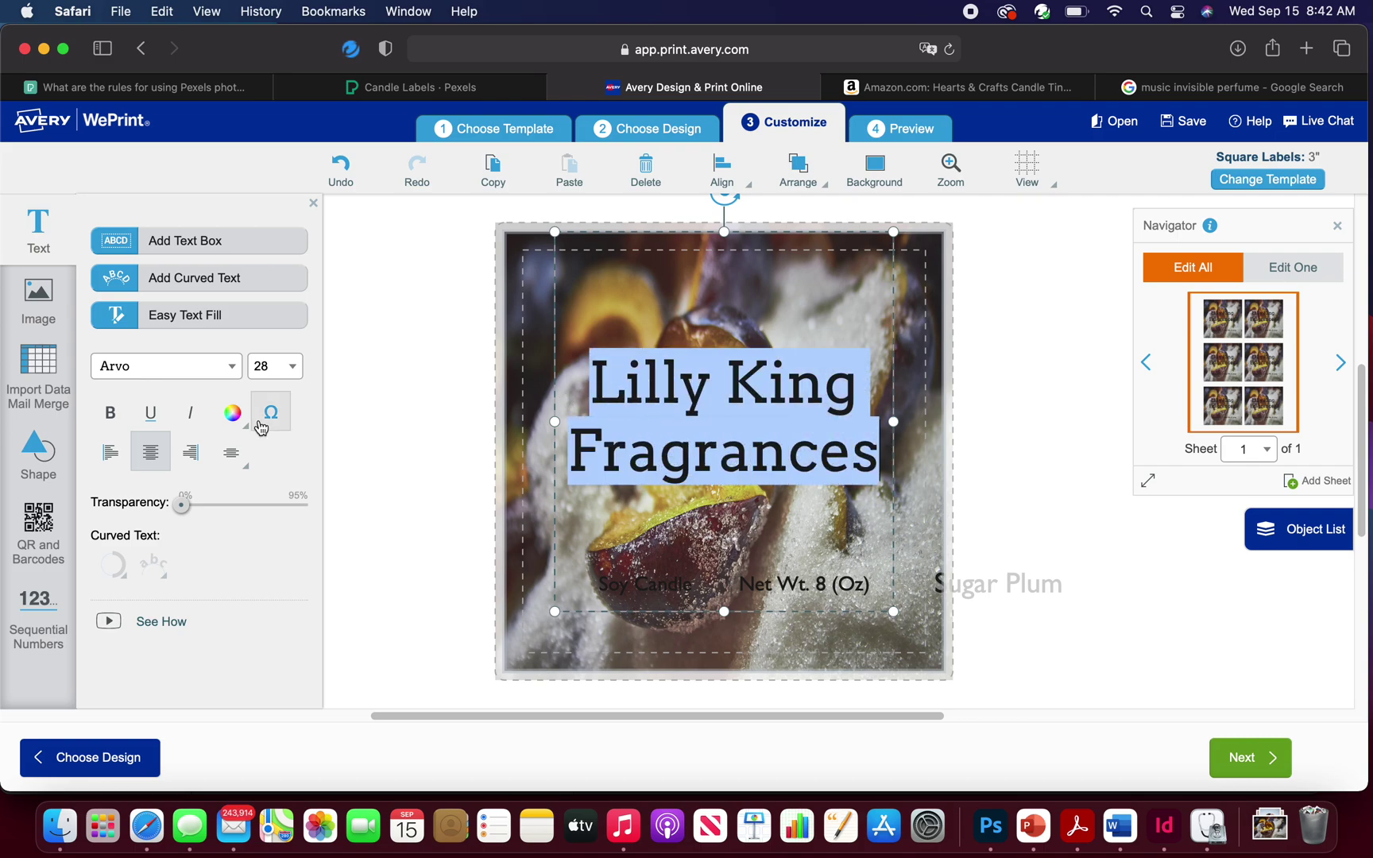
{"action": "left_click", "coordinate": [232, 412]}
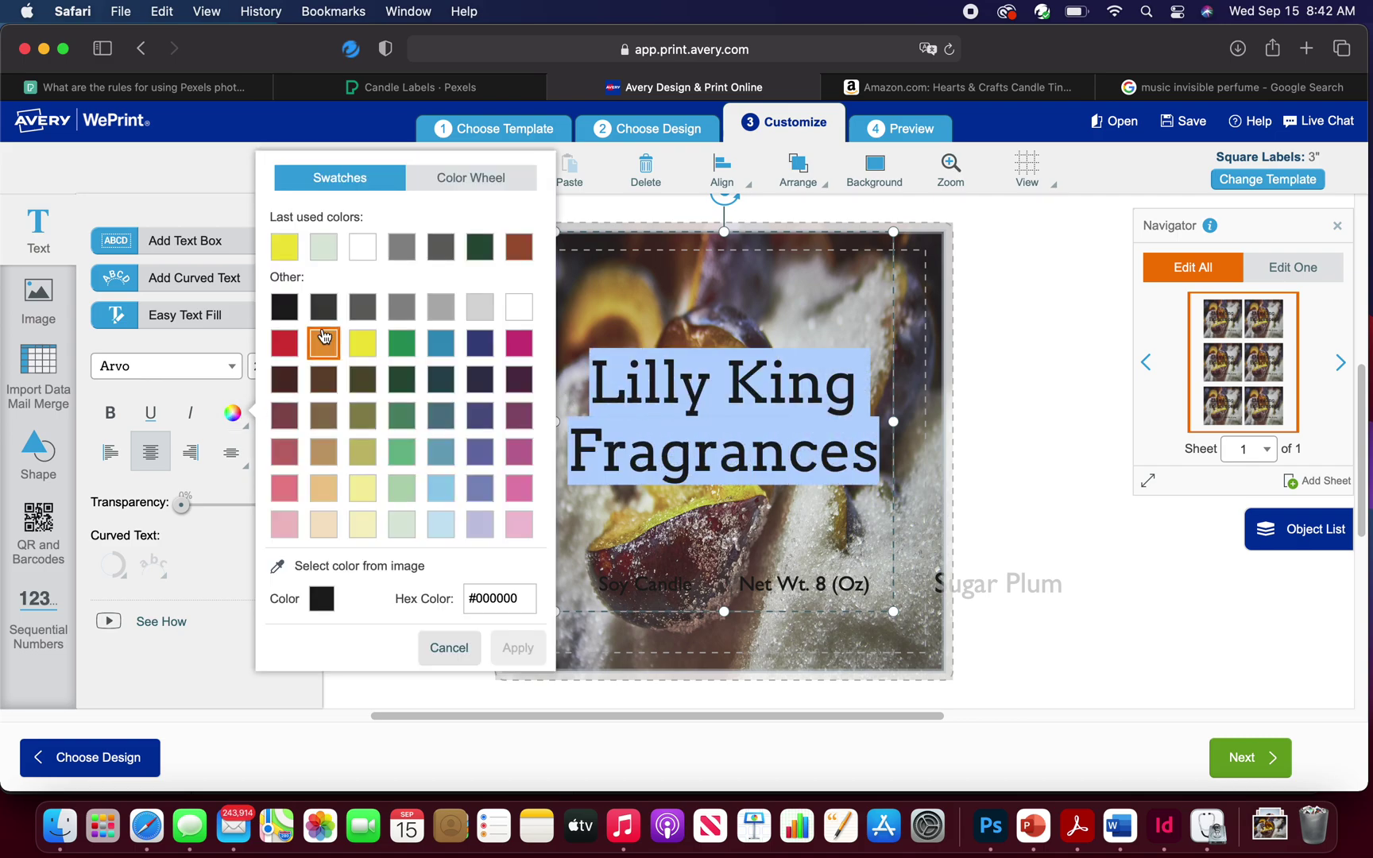
{"action": "left_click", "coordinate": [364, 253]}
{"action": "left_click", "coordinate": [518, 647]}
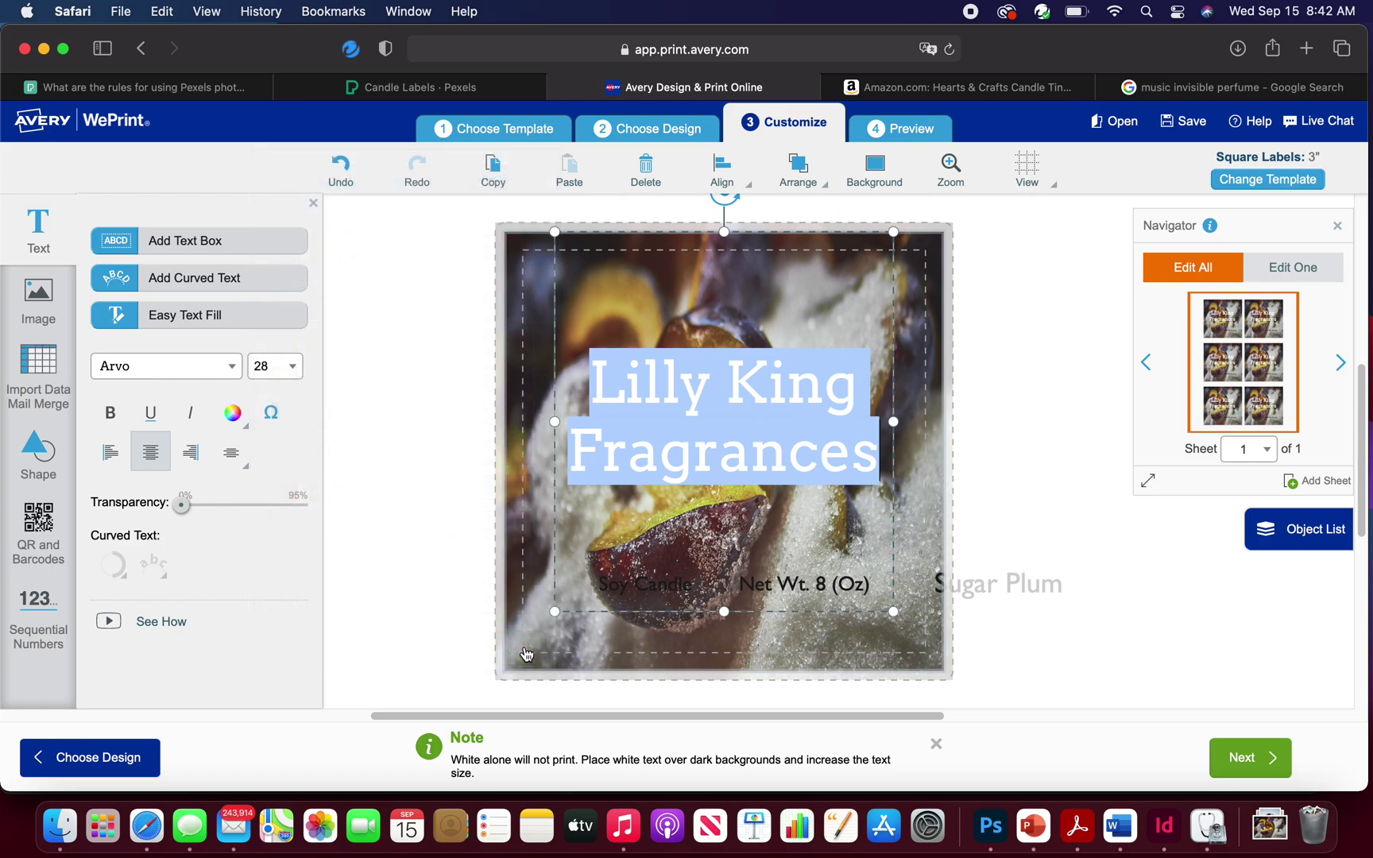
Add a solid rectangle from the basic shapes to the label
{"action": "left_click", "coordinate": [764, 540]}
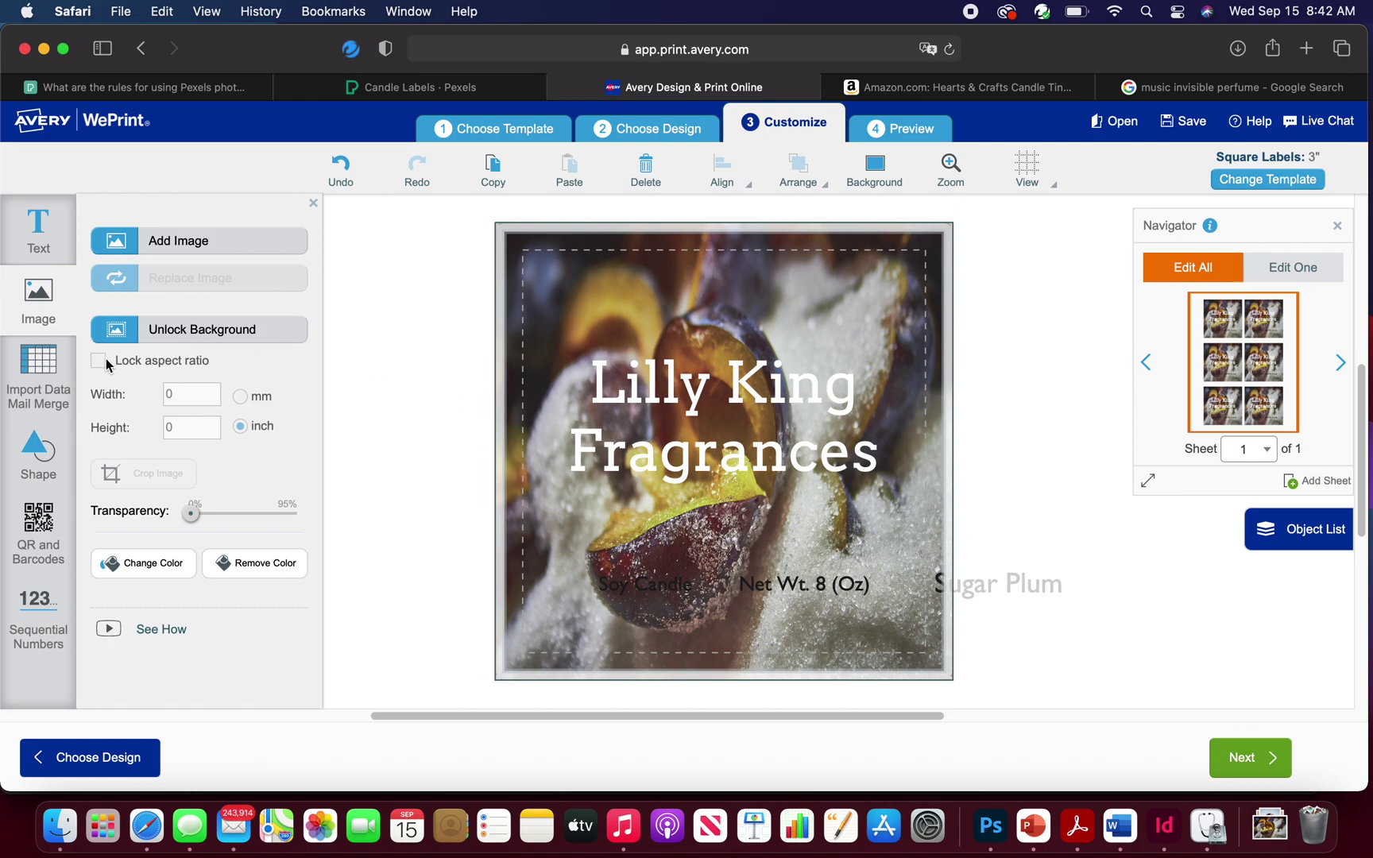
{"action": "left_click", "coordinate": [34, 467]}
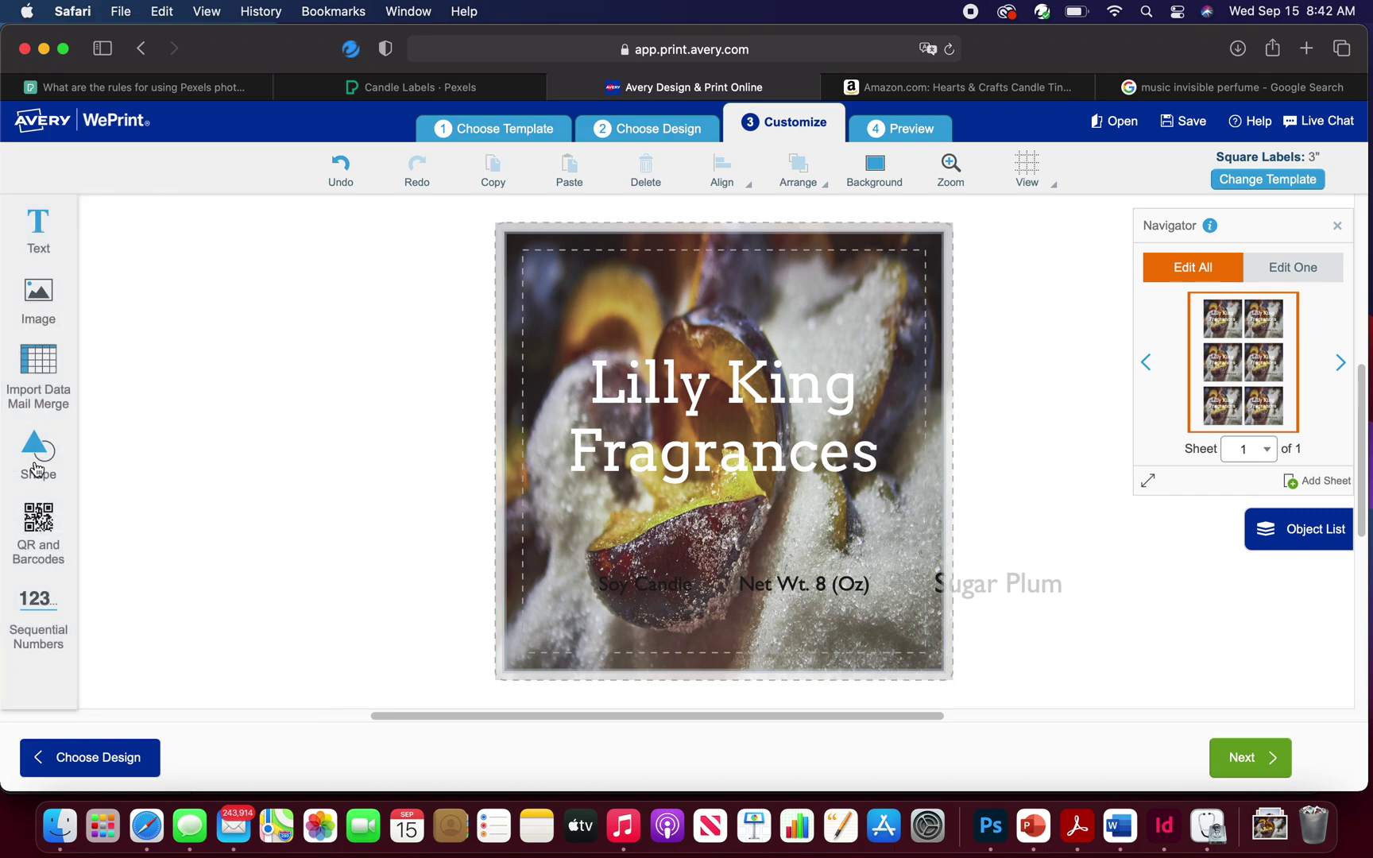
{"action": "left_click", "coordinate": [46, 467]}
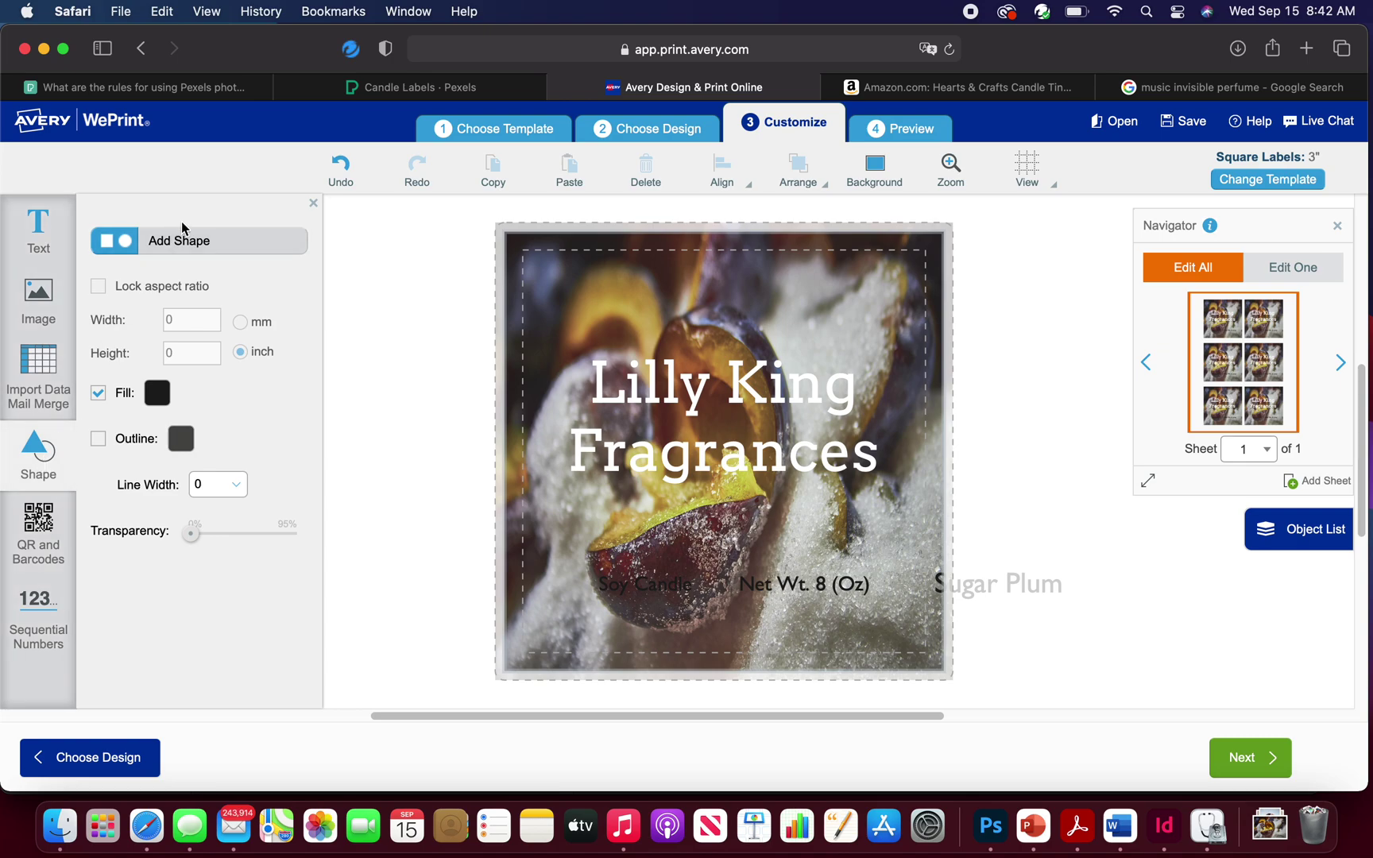
{"action": "left_click", "coordinate": [189, 250]}
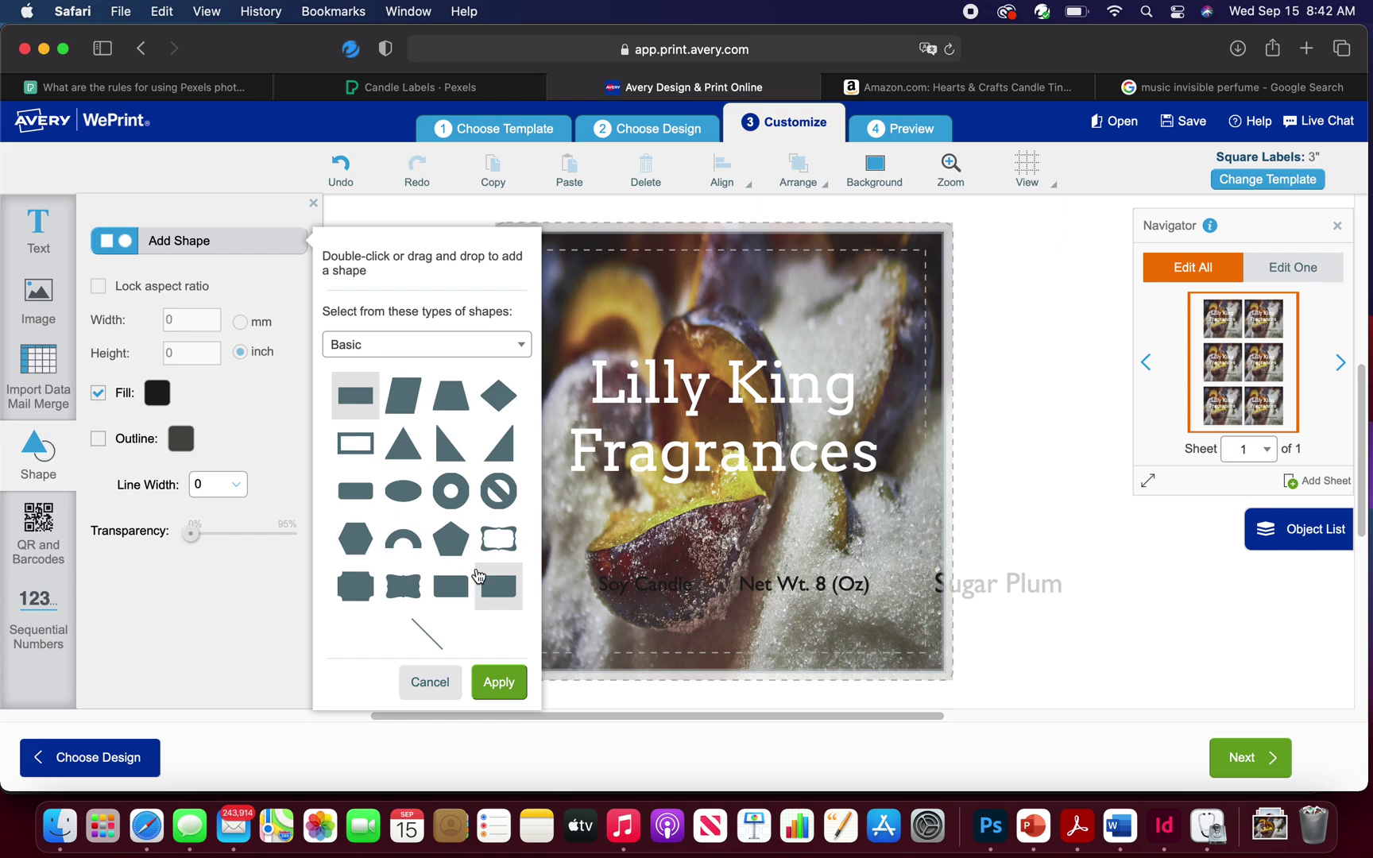
{"action": "left_click", "coordinate": [498, 682]}
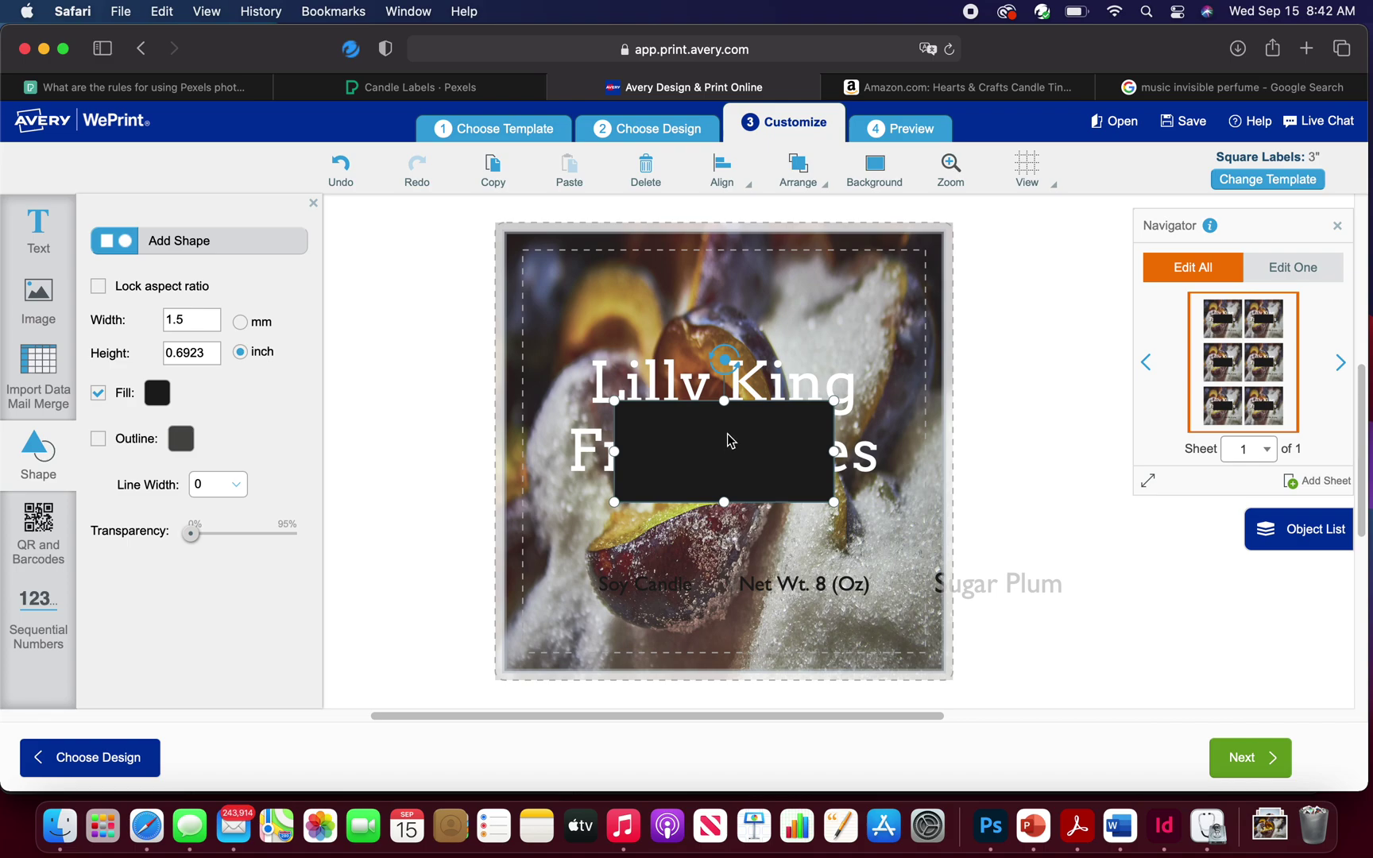
Enlarge the rectangle to about 2.15 by 1.11 inches and move it down to just above the bottom text line
{"action": "left_click_drag", "start_coordinate": [724, 401], "coordinate": [724, 339]}
{"action": "left_click_drag", "start_coordinate": [834, 421], "coordinate": [885, 421]}
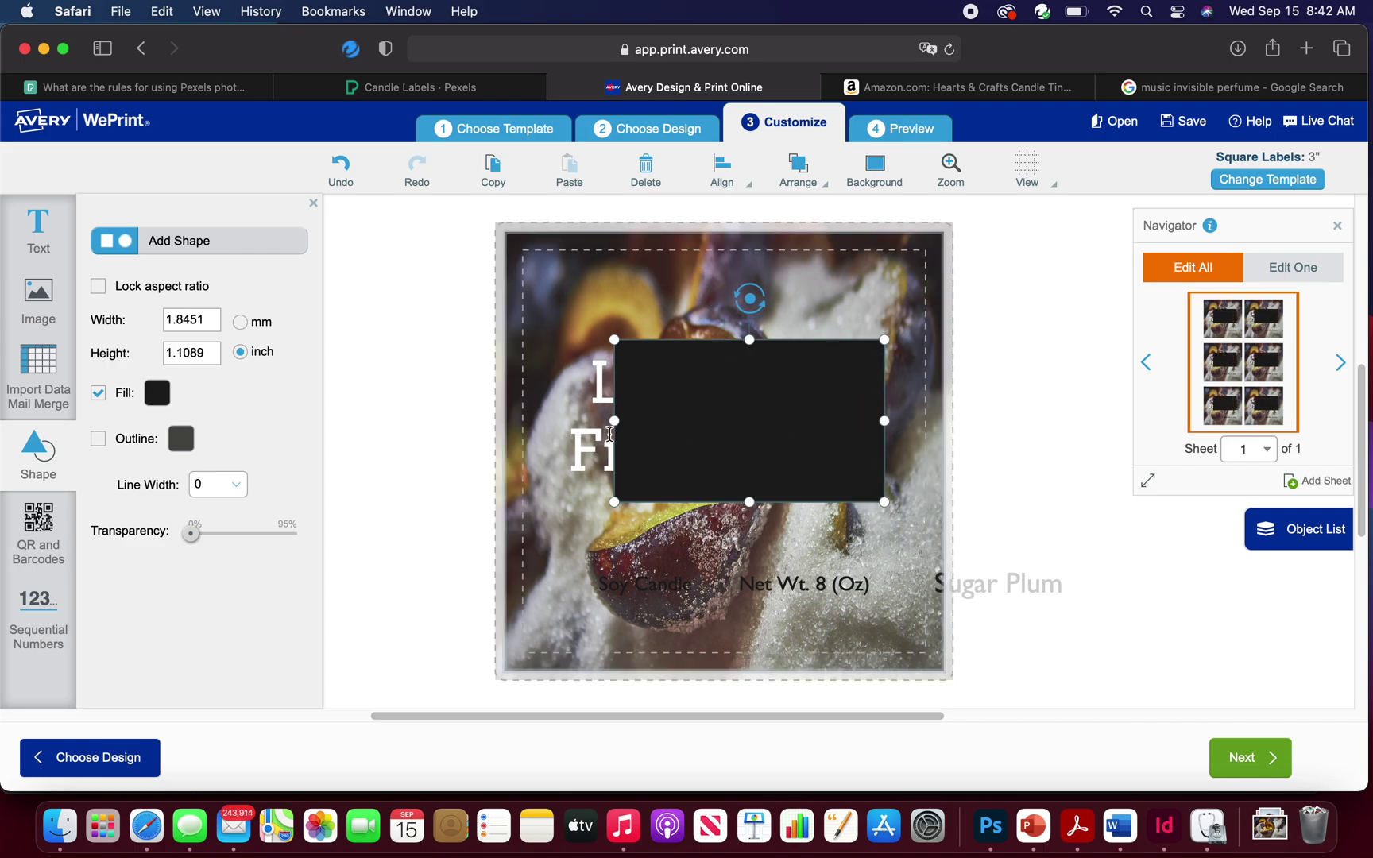
{"action": "left_click_drag", "start_coordinate": [615, 420], "coordinate": [569, 421]}
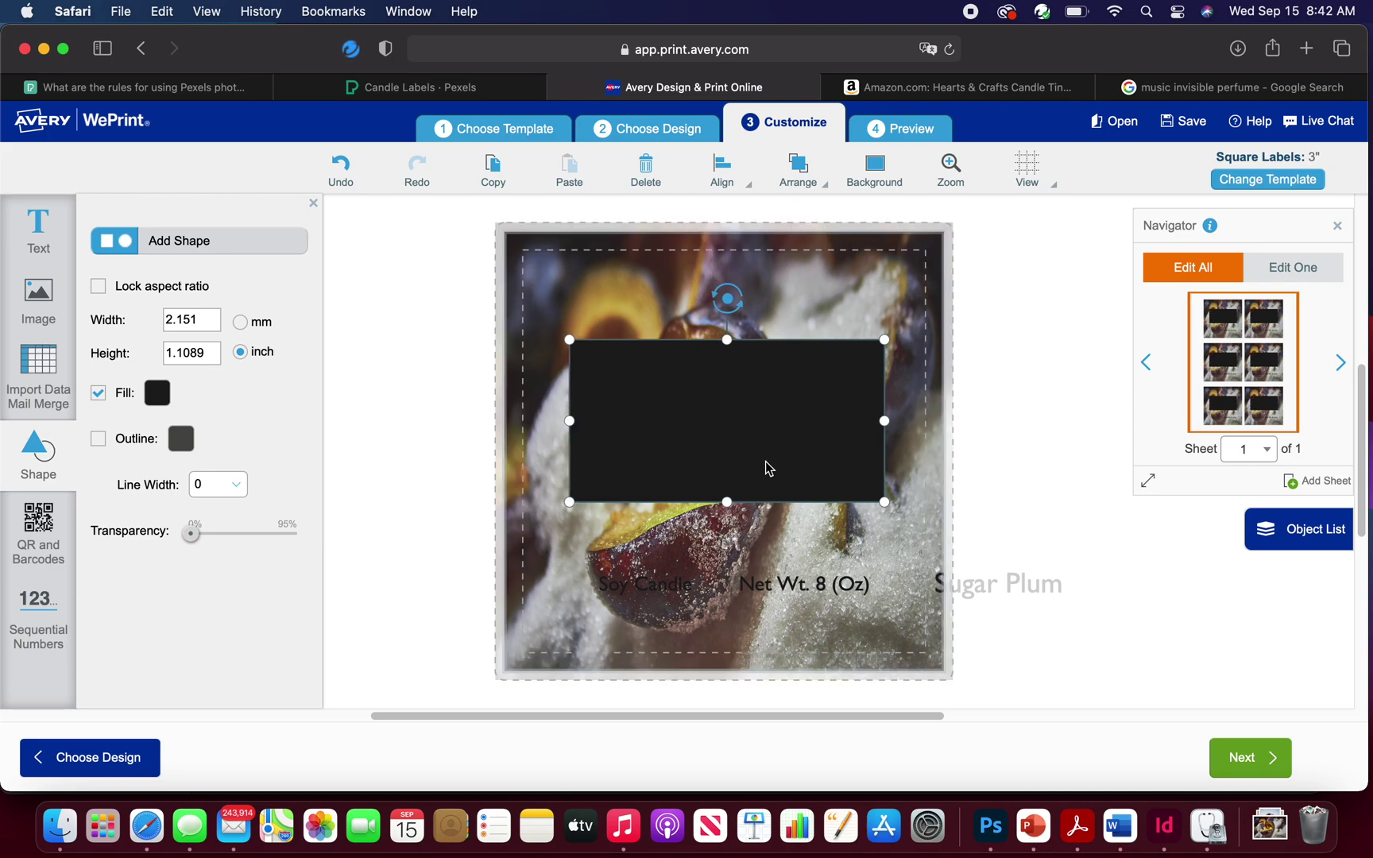
{"action": "left_click_drag", "start_coordinate": [768, 508], "coordinate": [777, 572]}
Bring the "Lilly King Fragrances" text to the front, above the rectangle
{"action": "left_click", "coordinate": [709, 390]}
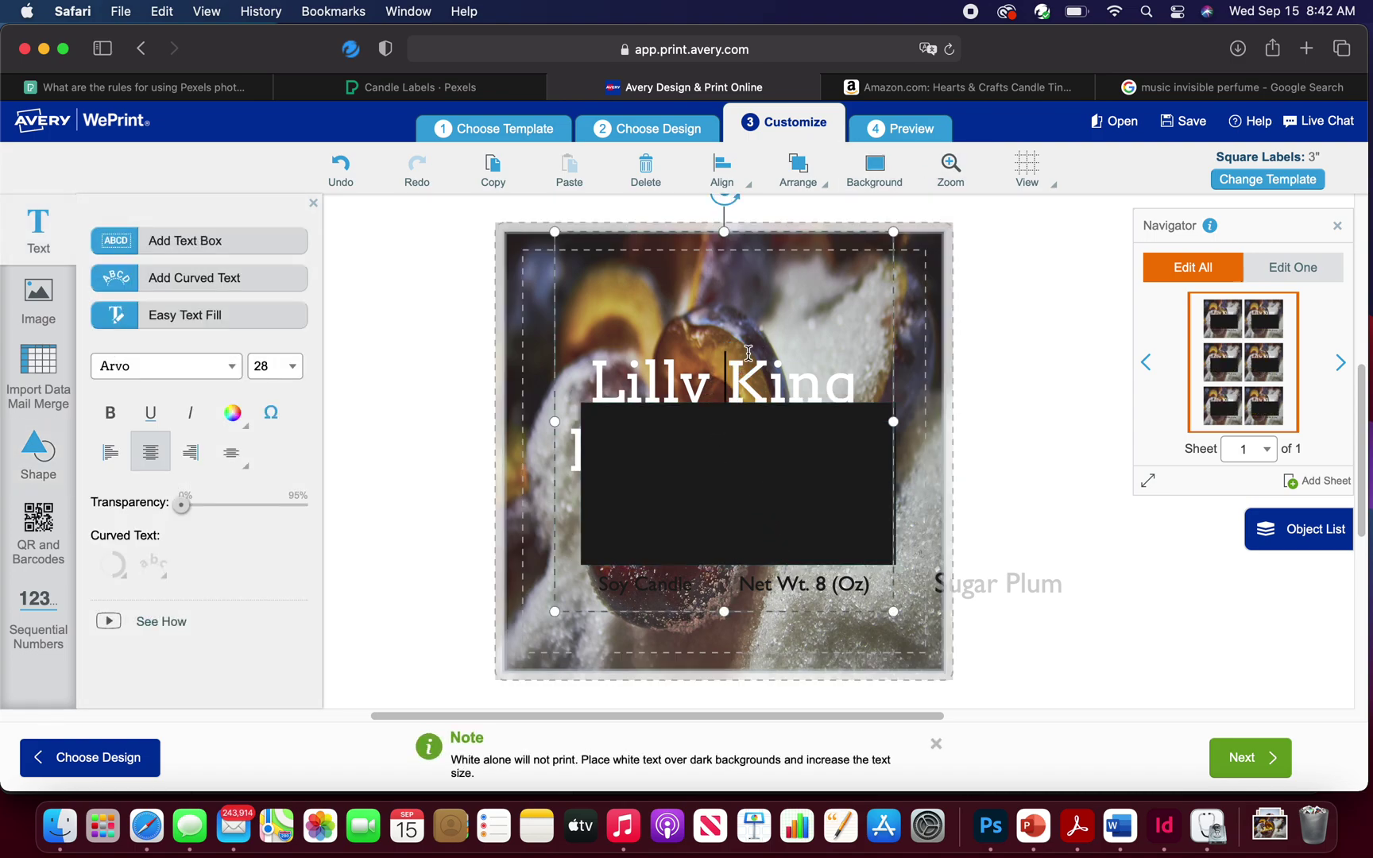
{"action": "left_click", "coordinate": [824, 189]}
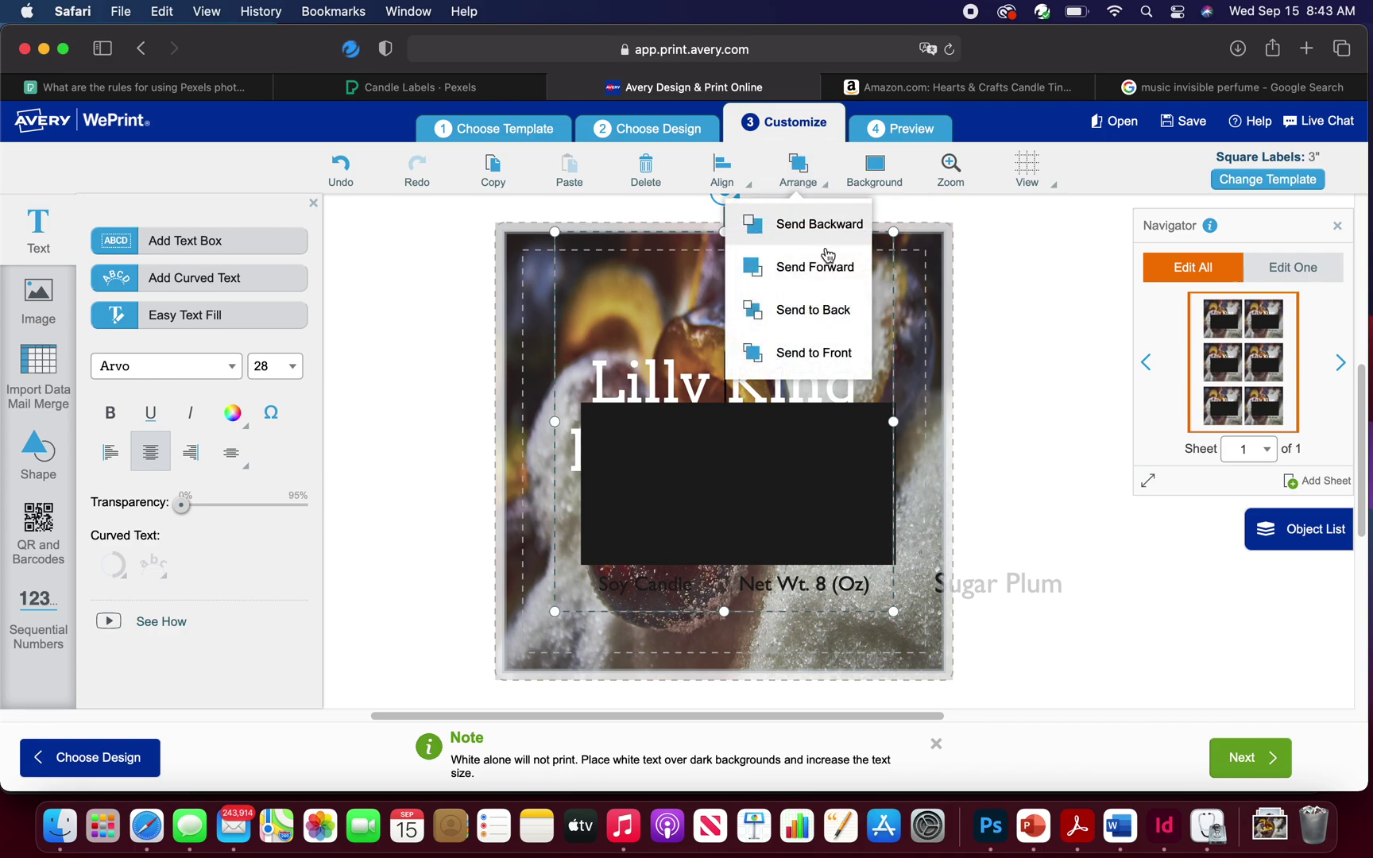
{"action": "left_click", "coordinate": [815, 354]}
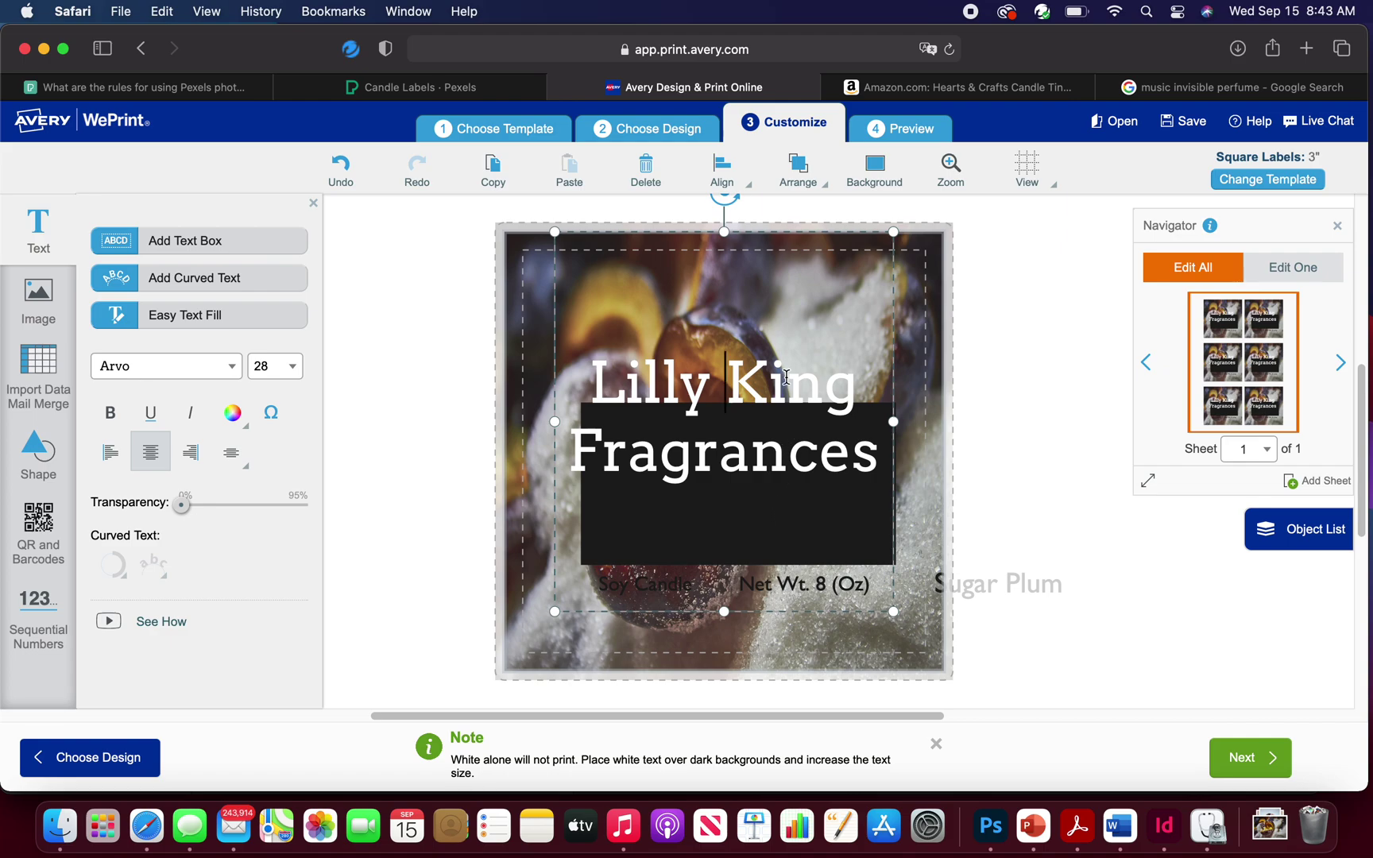
Try yellow as the rectangle's fill, then fill it with the dark purple swatch #3F1637
{"action": "left_click", "coordinate": [801, 529]}
{"action": "left_click", "coordinate": [763, 555]}
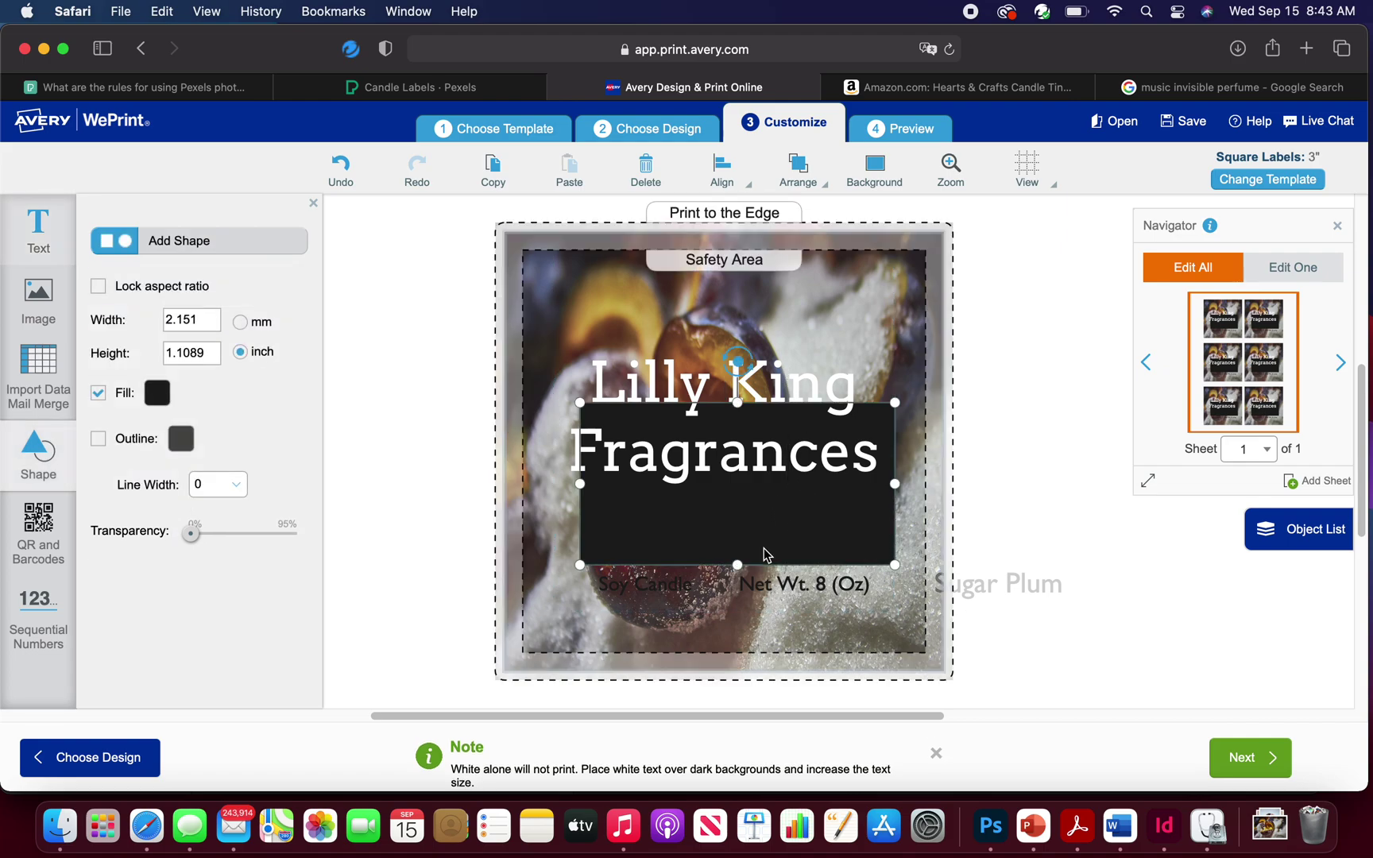
{"action": "left_click", "coordinate": [158, 401]}
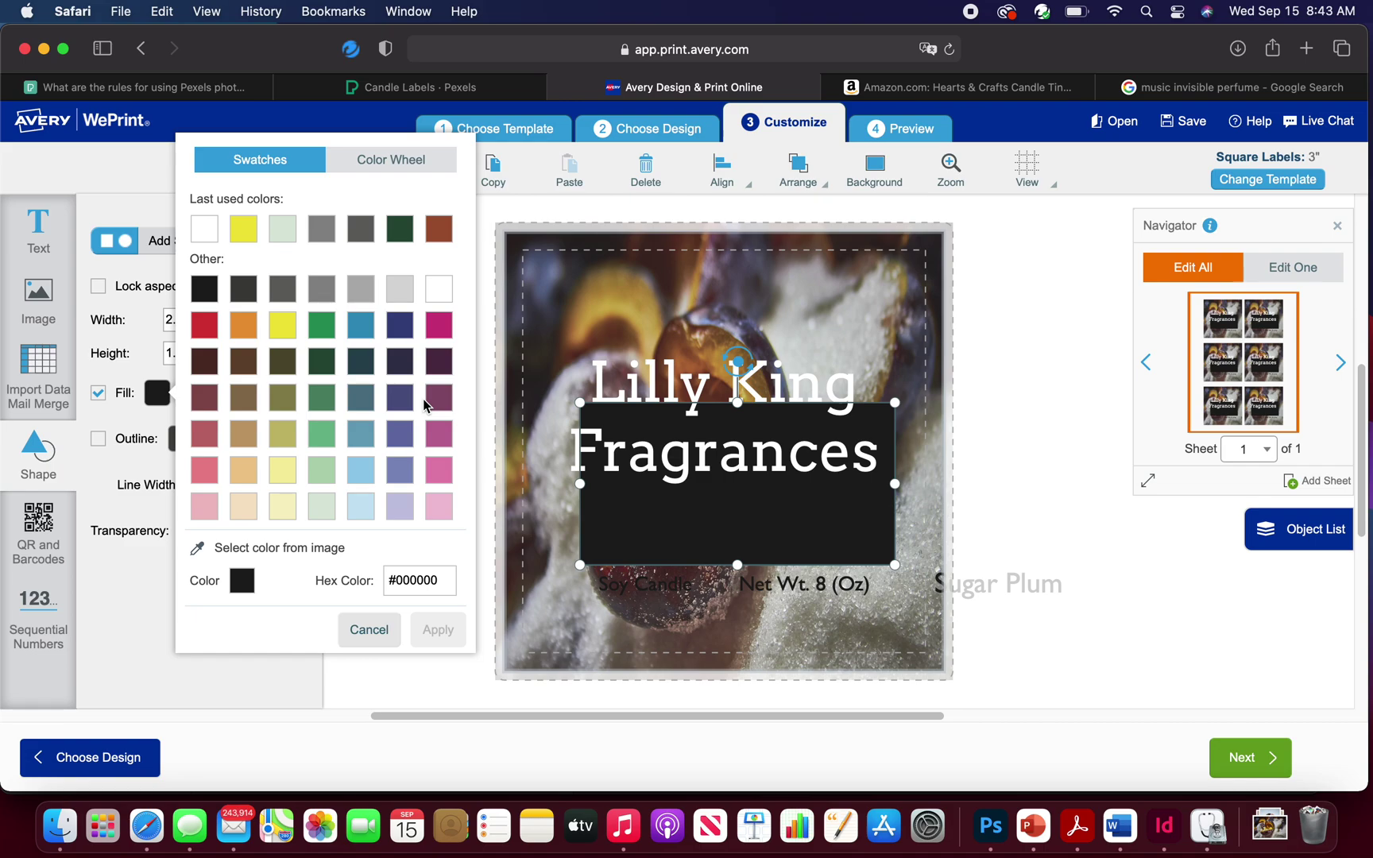
{"action": "left_click", "coordinate": [282, 334]}
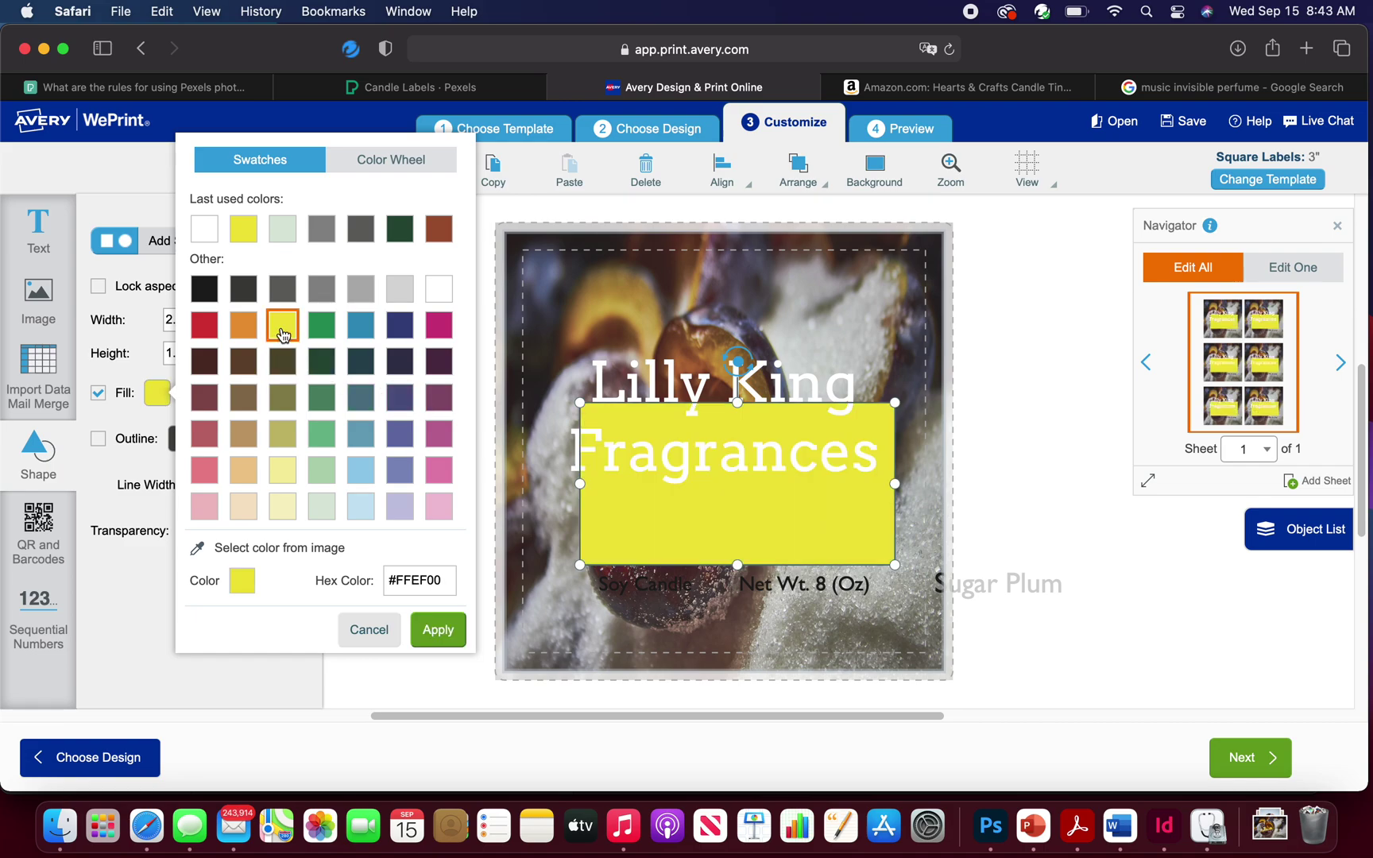
{"action": "left_click", "coordinate": [442, 363]}
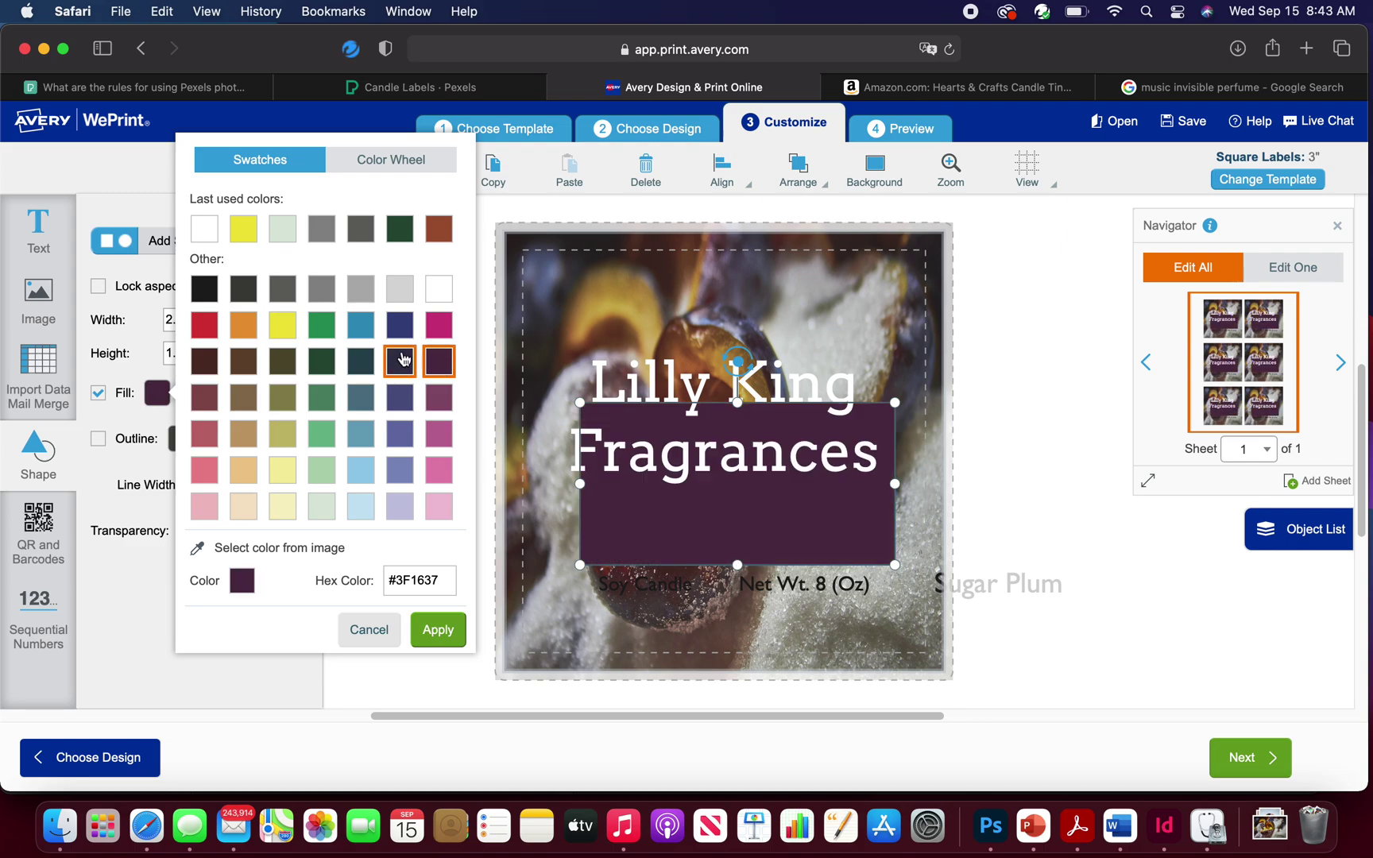
{"action": "left_click", "coordinate": [747, 522]}
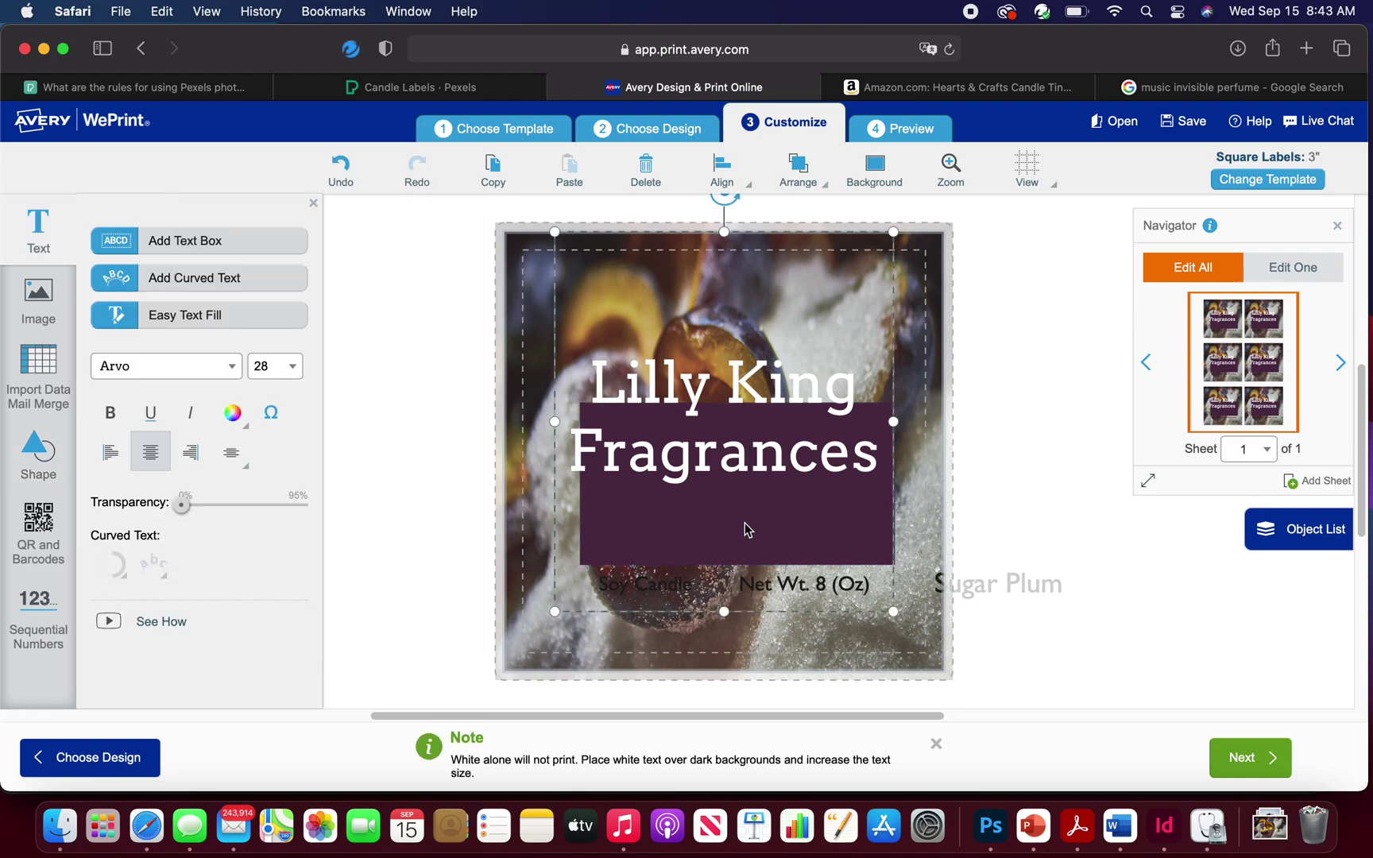
Adjust the rectangle's fill on the color wheel to a muted plum purple, #47274A, and apply it
{"action": "left_click", "coordinate": [831, 527]}
{"action": "left_click", "coordinate": [649, 541]}
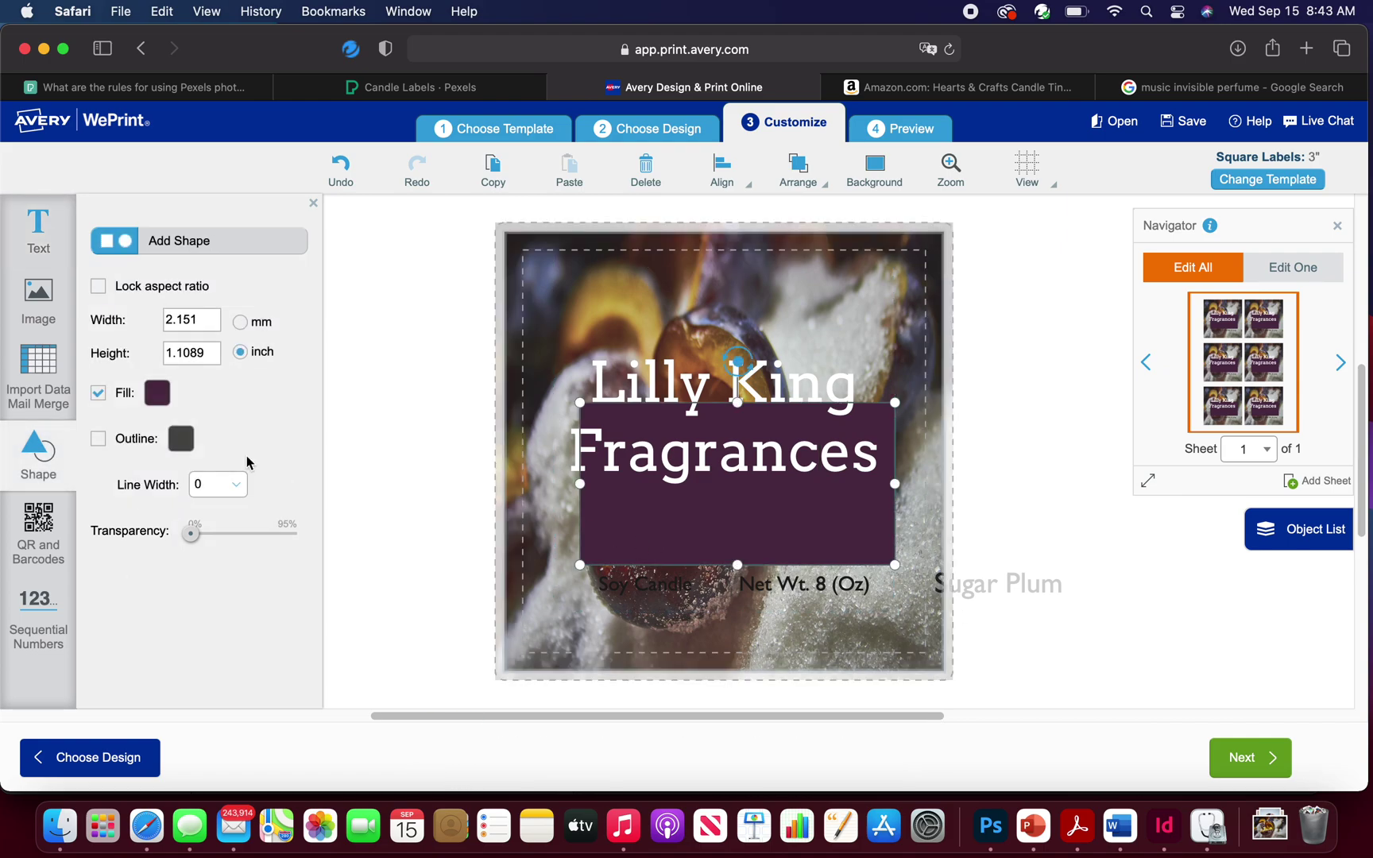
{"action": "left_click", "coordinate": [156, 394]}
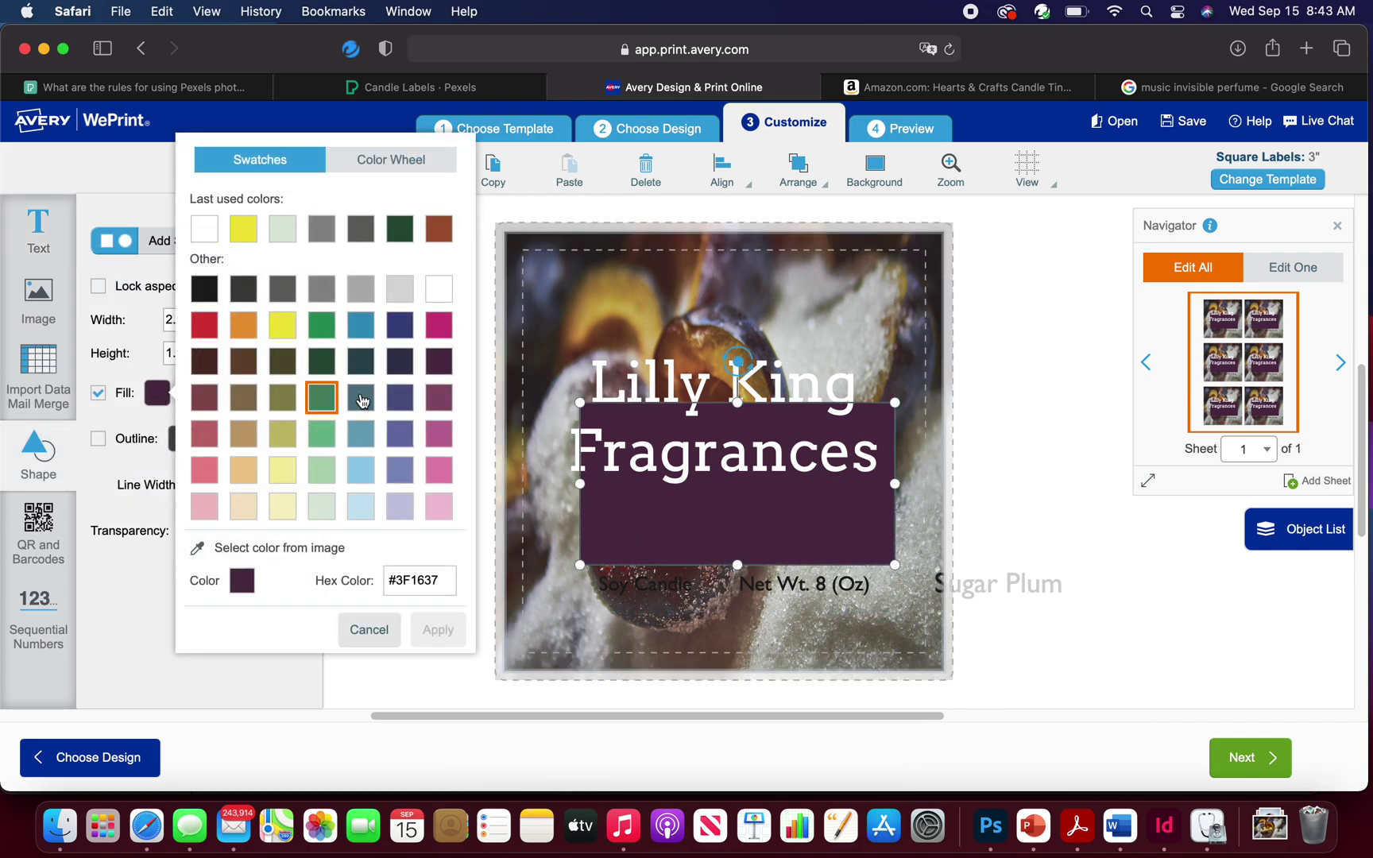
{"action": "left_click", "coordinate": [398, 165]}
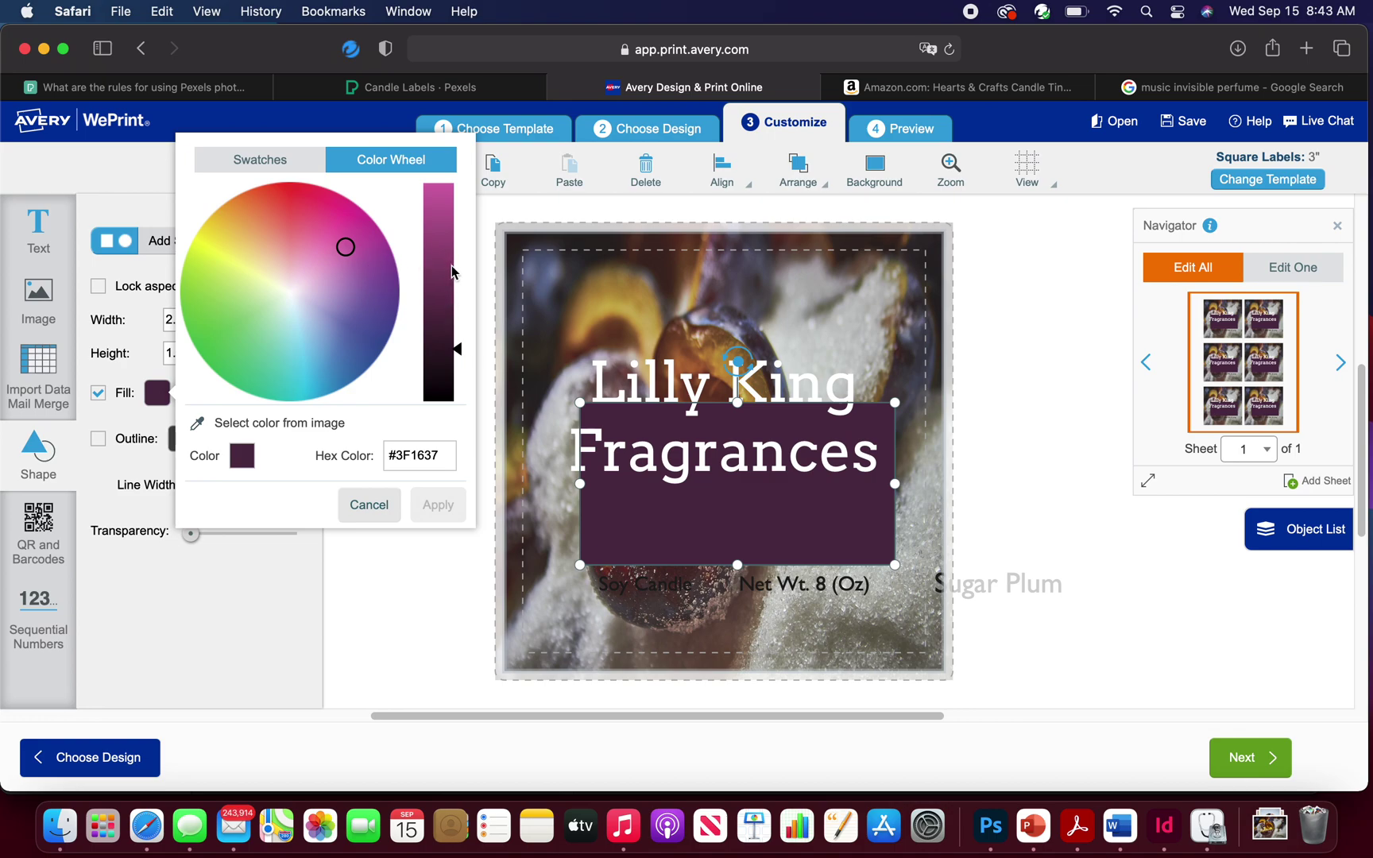
{"action": "mouse_move", "coordinate": [459, 350]}
{"action": "left_mouse_down"}
{"action": "mouse_move", "coordinate": [456, 222]}
{"action": "mouse_move", "coordinate": [471, 415]}
{"action": "mouse_move", "coordinate": [461, 329]}
{"action": "mouse_move", "coordinate": [464, 343]}
{"action": "left_mouse_up"}
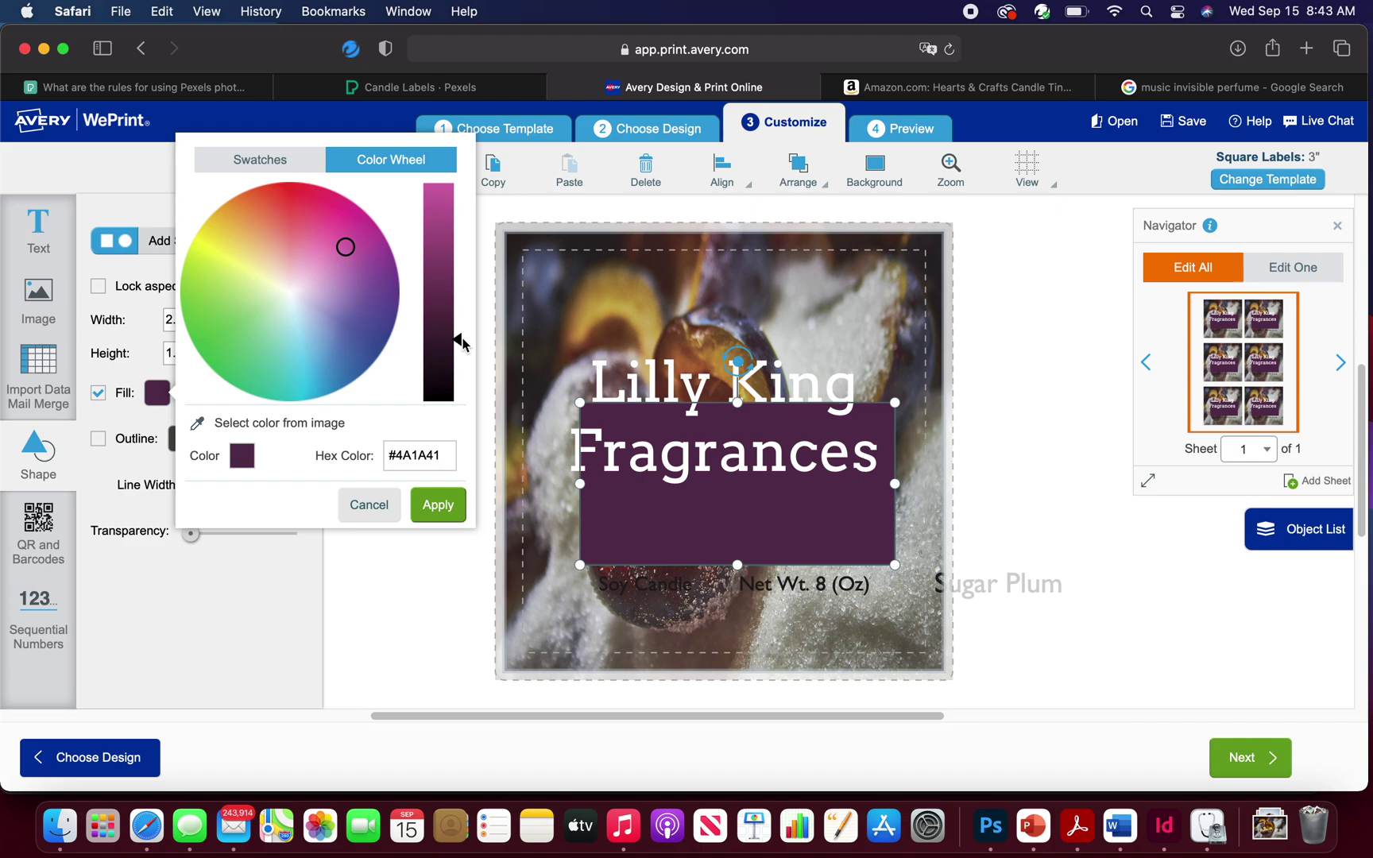
{"action": "mouse_move", "coordinate": [348, 250]}
{"action": "left_mouse_down"}
{"action": "mouse_move", "coordinate": [368, 282]}
{"action": "mouse_move", "coordinate": [319, 267]}
{"action": "mouse_move", "coordinate": [349, 242]}
{"action": "mouse_move", "coordinate": [339, 274]}
{"action": "left_mouse_up"}
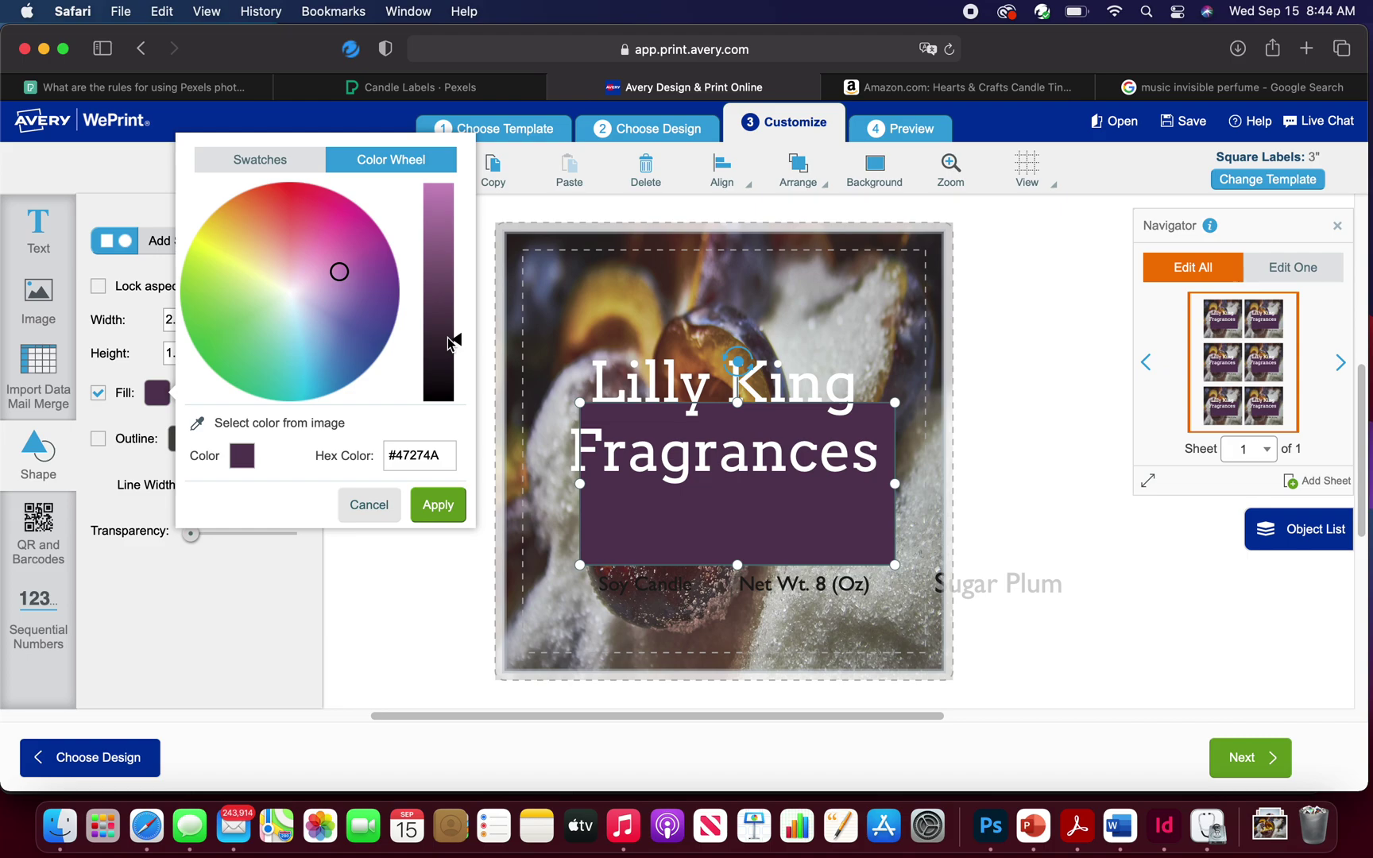
{"action": "left_click", "coordinate": [438, 506]}
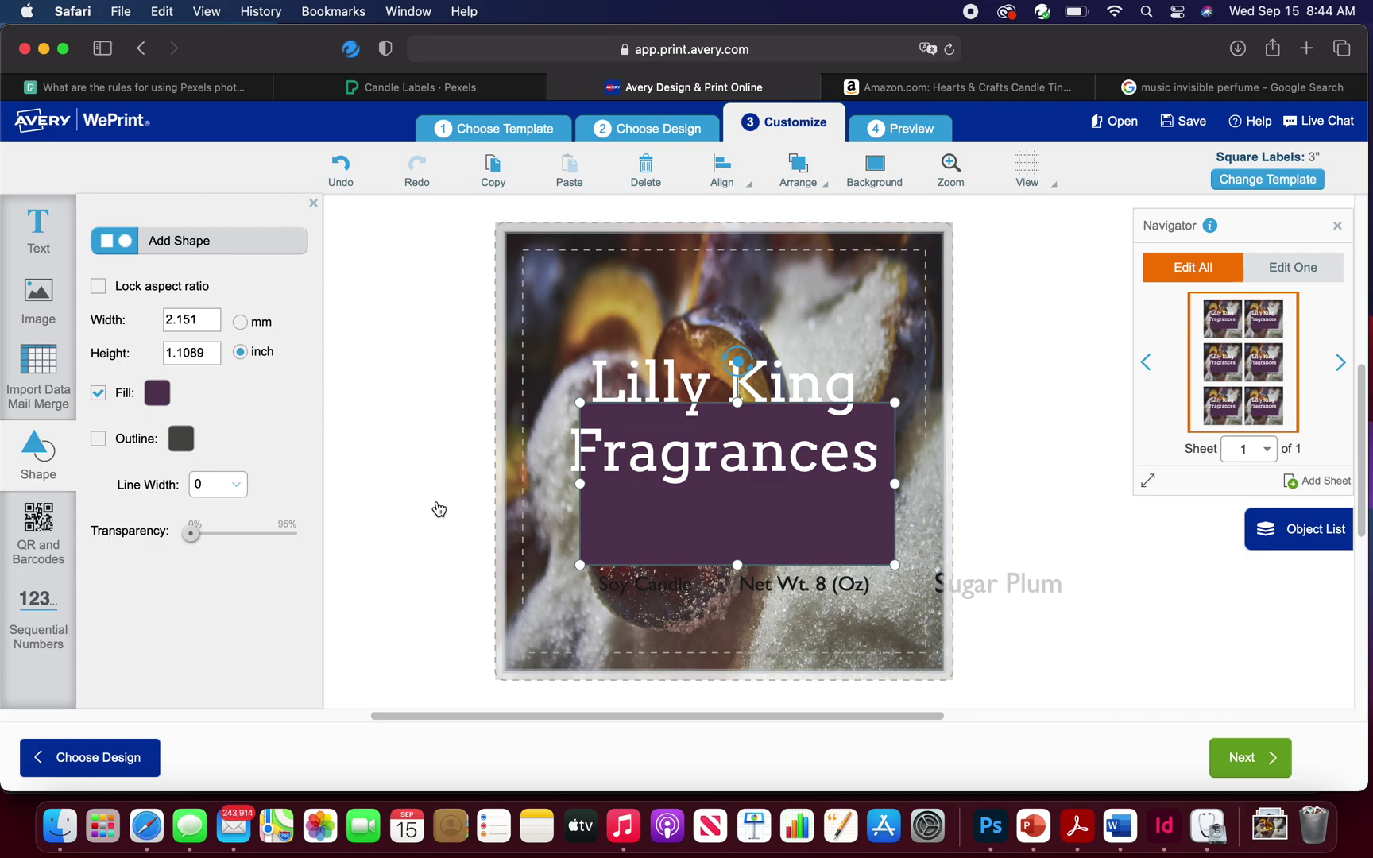
Move the purple rectangle up behind the "Lilly King Fragrances" text, centered horizontally on the label
{"action": "left_click", "coordinate": [721, 510]}
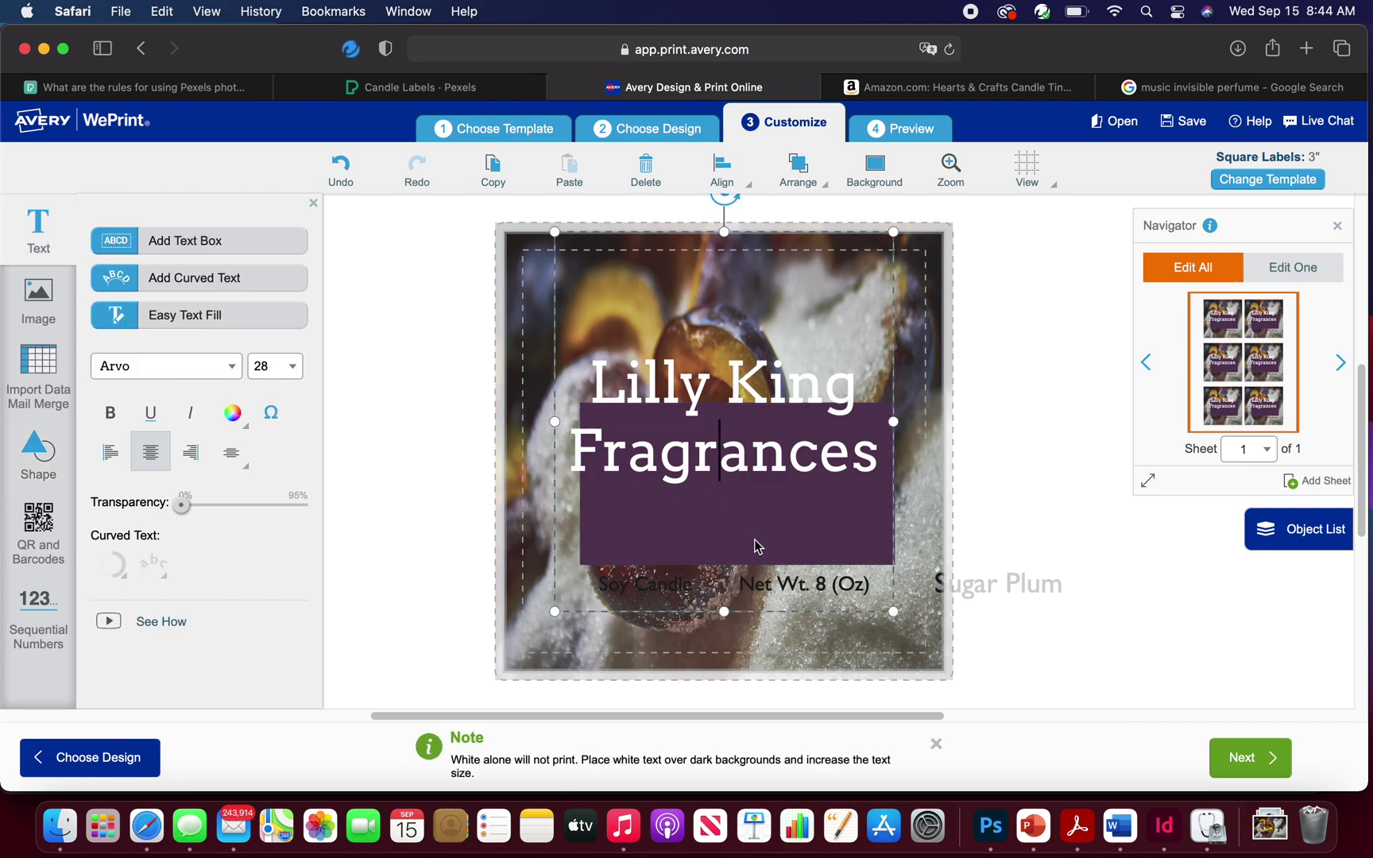
{"action": "left_click", "coordinate": [755, 540]}
{"action": "left_click_drag", "start_coordinate": [756, 542], "coordinate": [747, 492]}
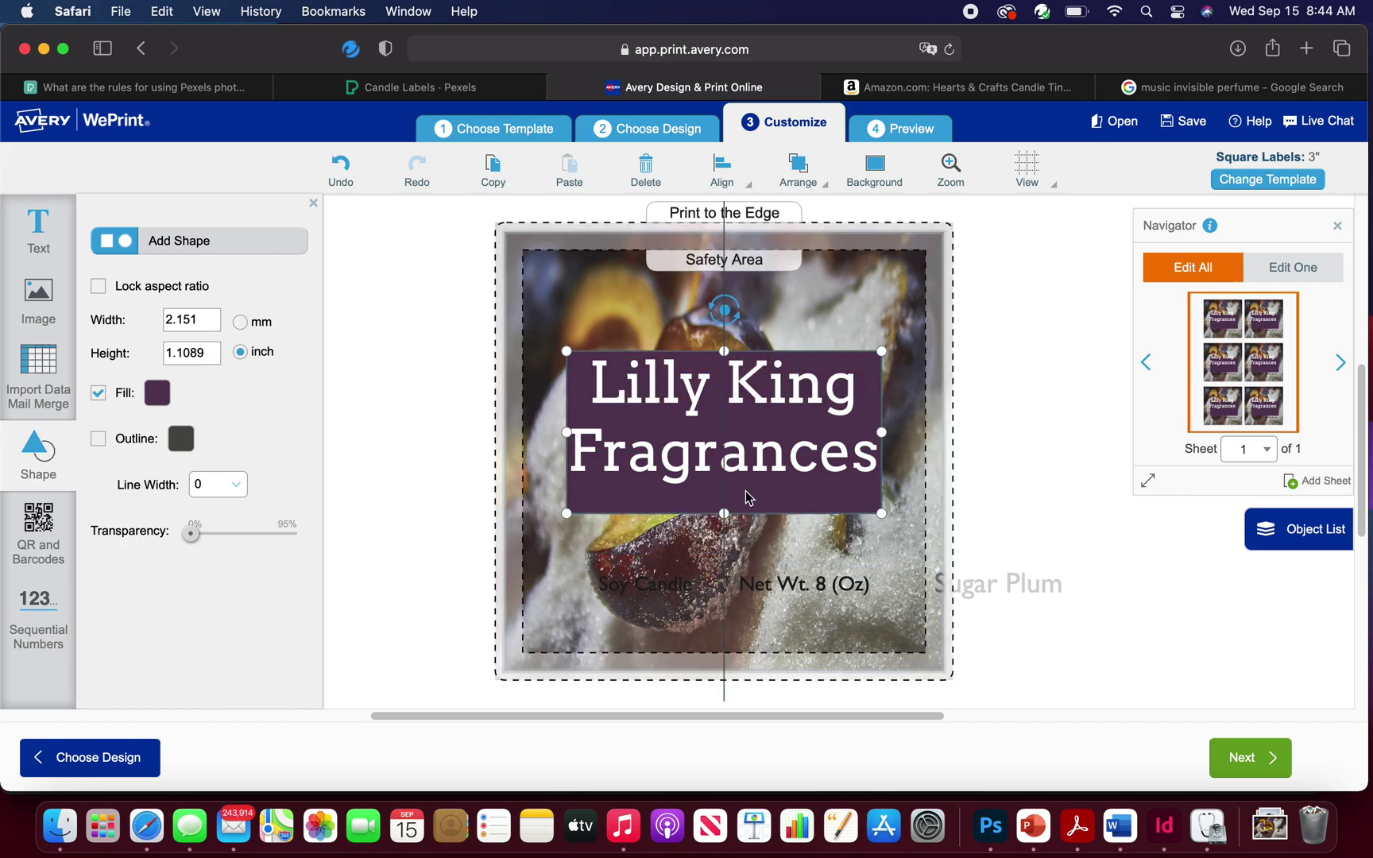
{"action": "left_click_drag", "start_coordinate": [747, 491], "coordinate": [747, 491]}
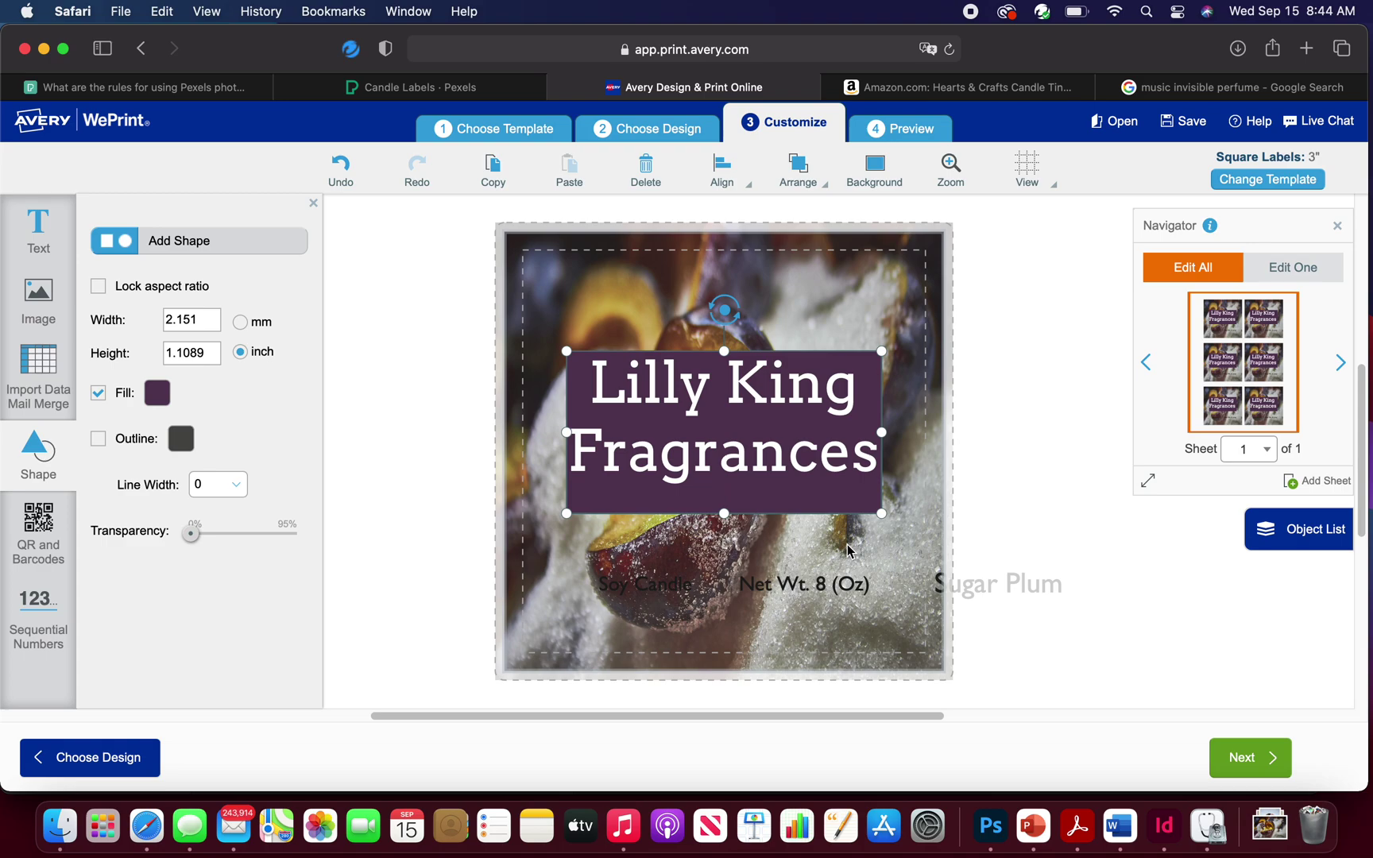
Undo the last move of the purple rectangle behind the "Lilly King Fragrances" text
{"action": "left_click", "coordinate": [847, 545]}
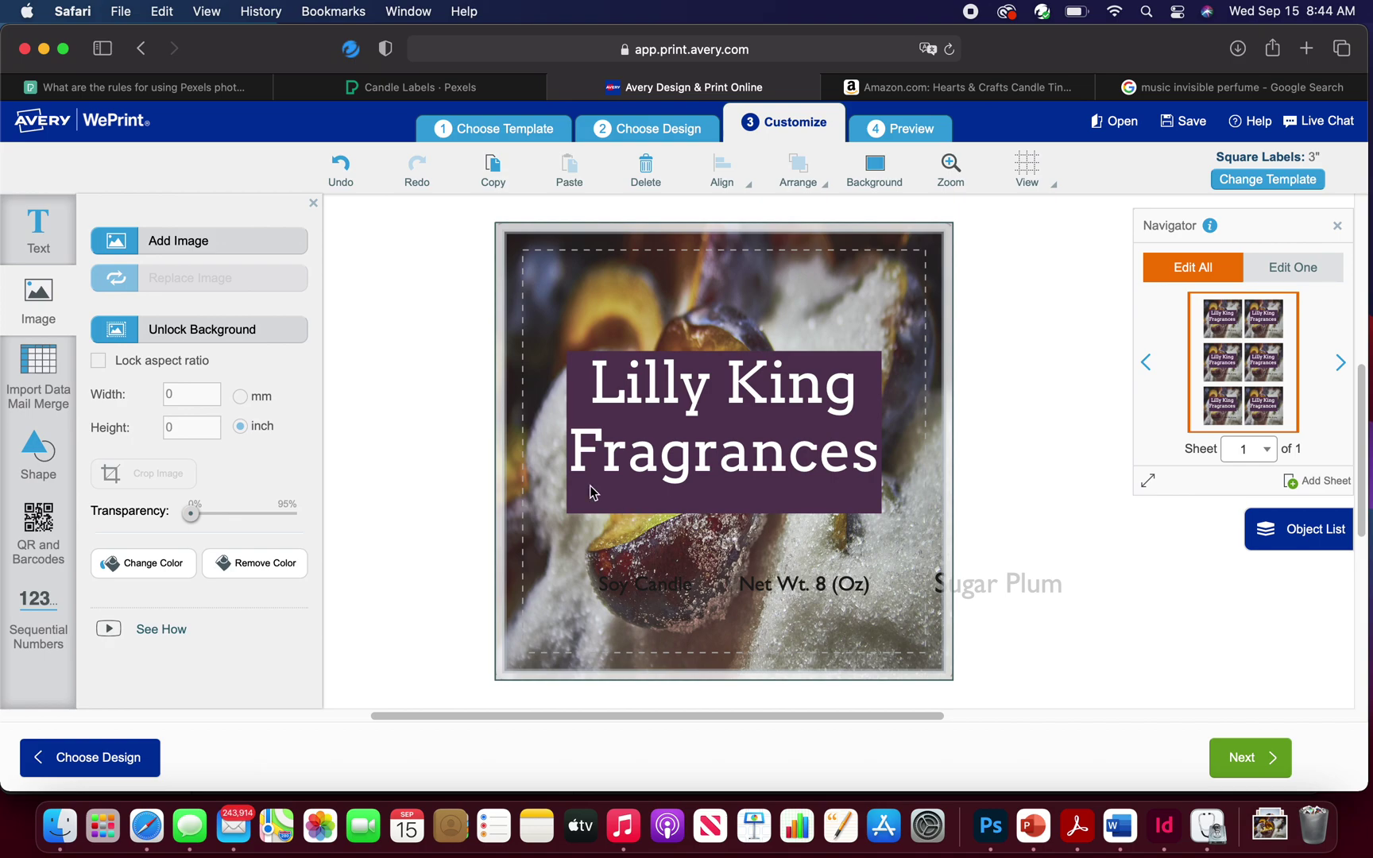
{"action": "left_click", "coordinate": [656, 499]}
{"action": "left_click", "coordinate": [761, 499]}
{"action": "left_click", "coordinate": [787, 517]}
{"action": "left_click", "coordinate": [786, 508]}
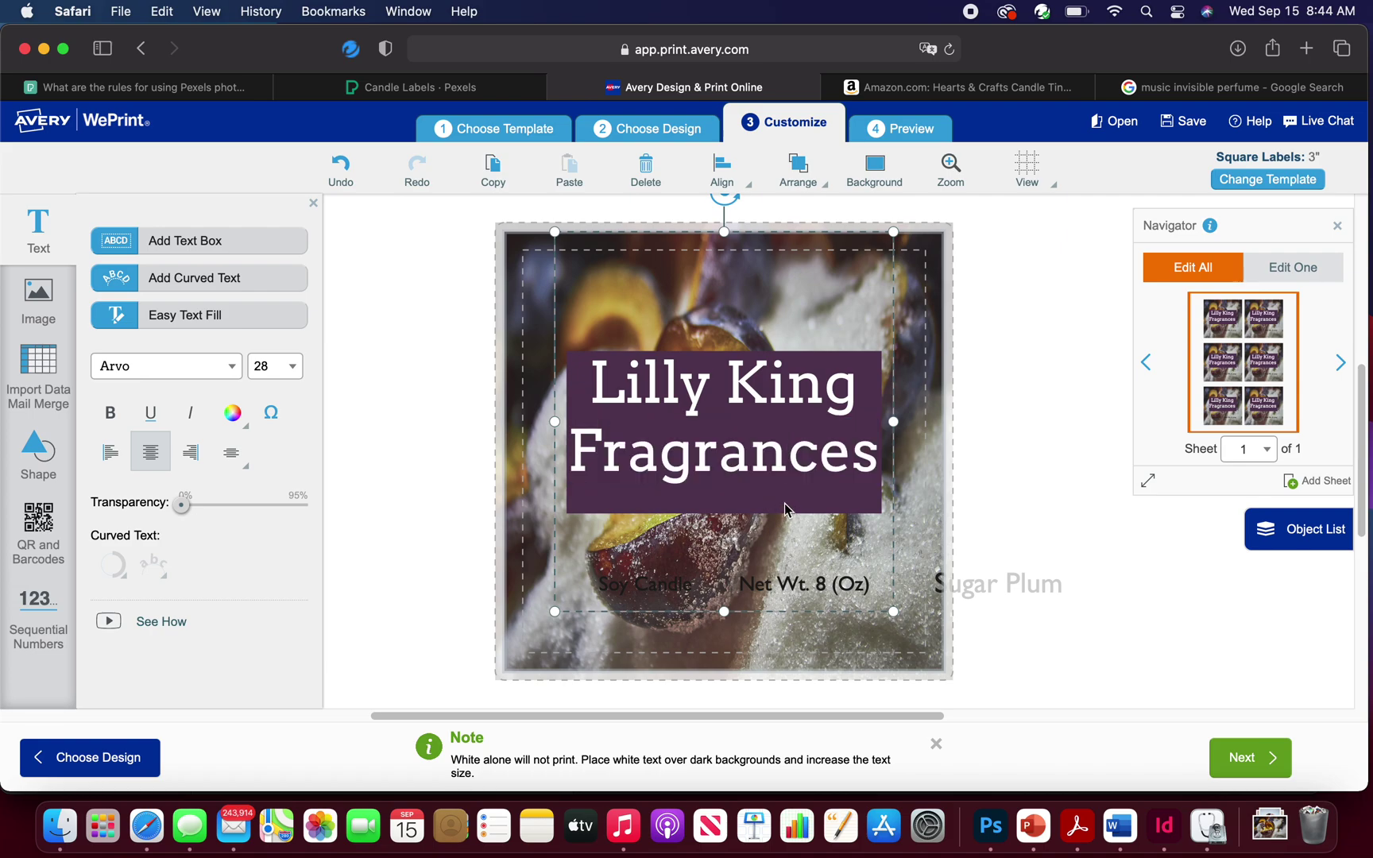
{"action": "left_click", "coordinate": [844, 379]}
{"action": "left_click", "coordinate": [821, 457]}
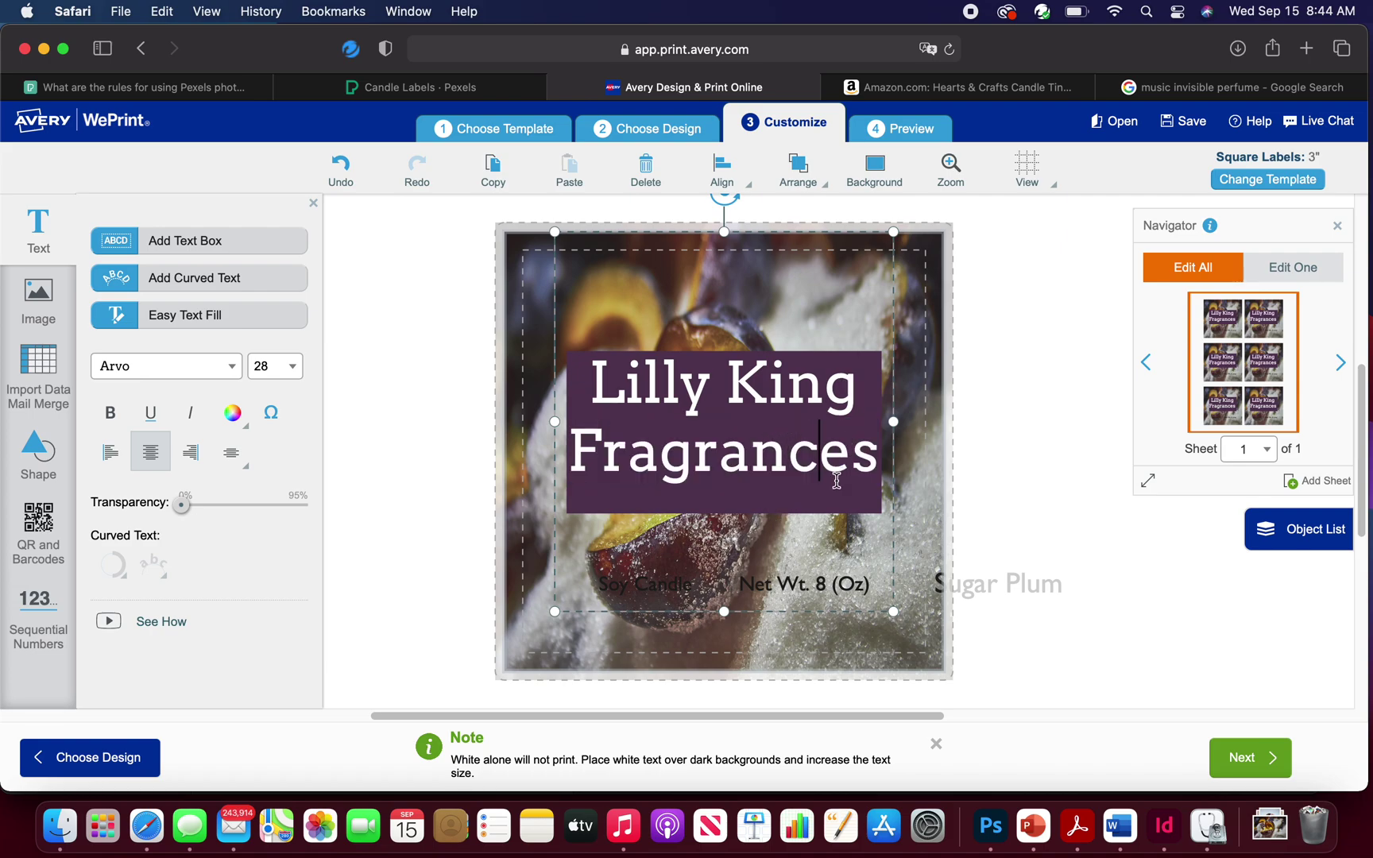
{"action": "left_click", "coordinate": [362, 188]}
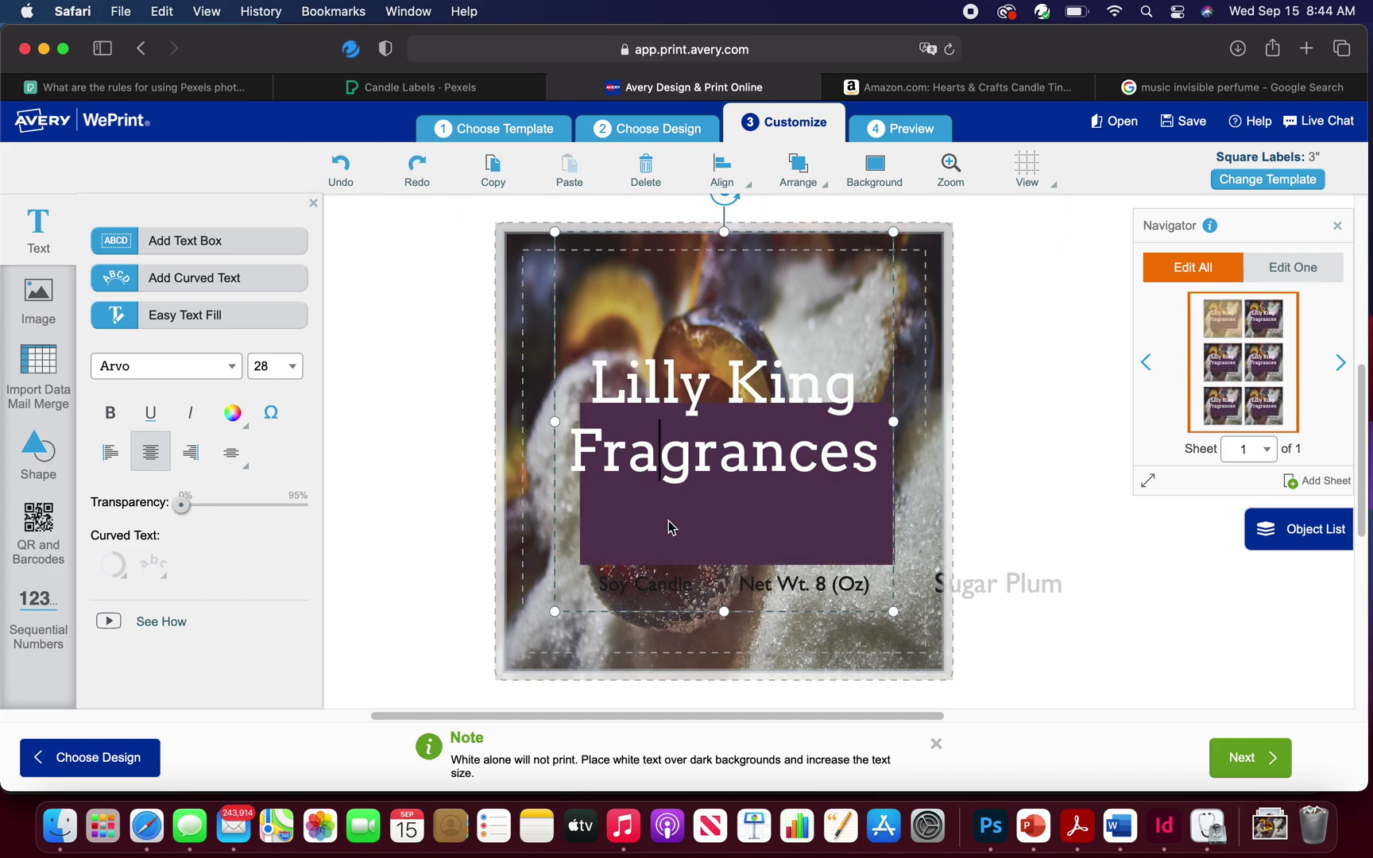
Shorten the purple rectangle from its lower edge to a height of about 0.9 inch
{"action": "double_click", "coordinate": [669, 549]}
{"action": "left_click", "coordinate": [669, 560]}
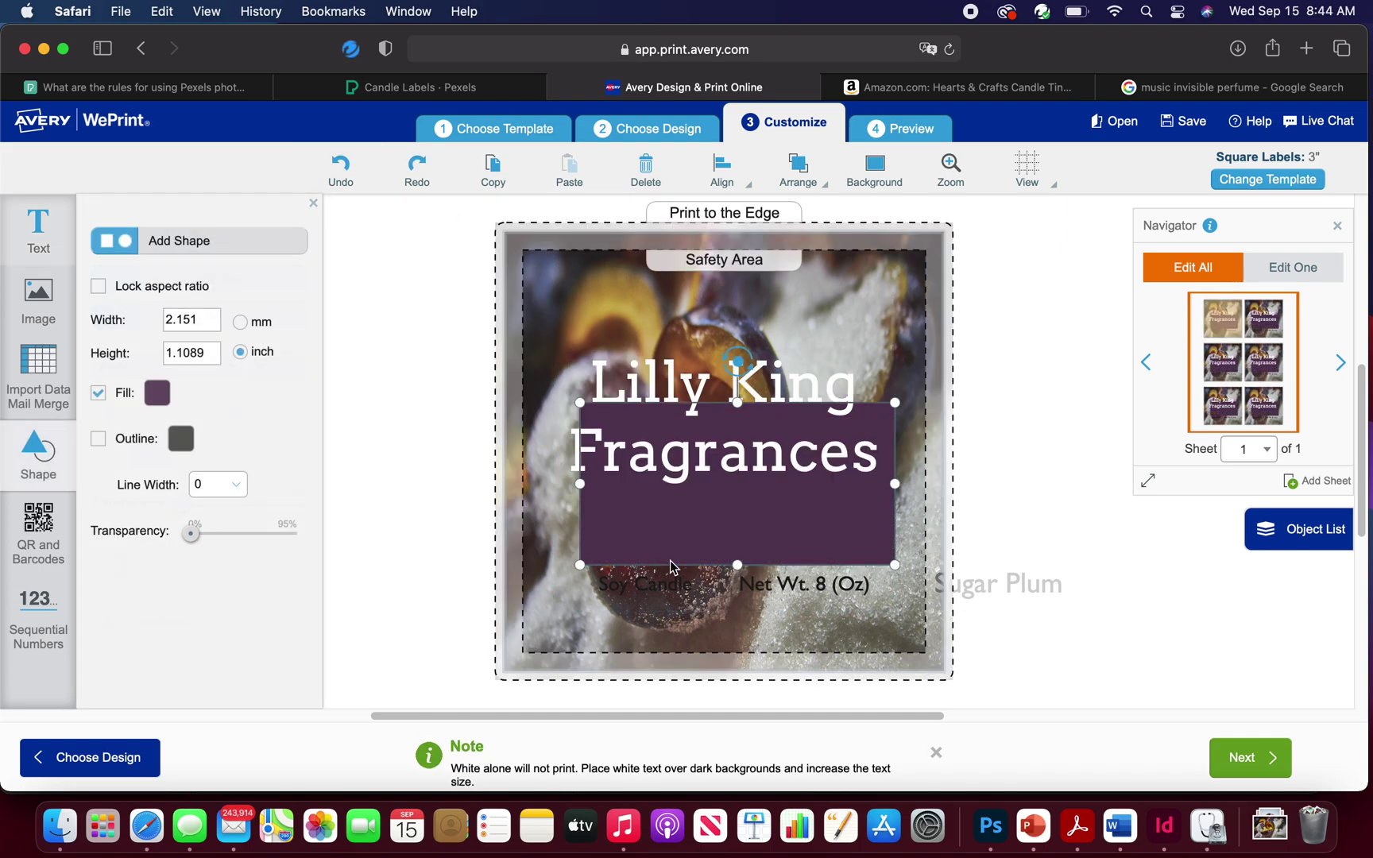
{"action": "left_click_drag", "start_coordinate": [738, 566], "coordinate": [738, 534]}
{"action": "left_click", "coordinate": [742, 526]}
{"action": "double_click", "coordinate": [744, 526]}
{"action": "left_click", "coordinate": [751, 529]}
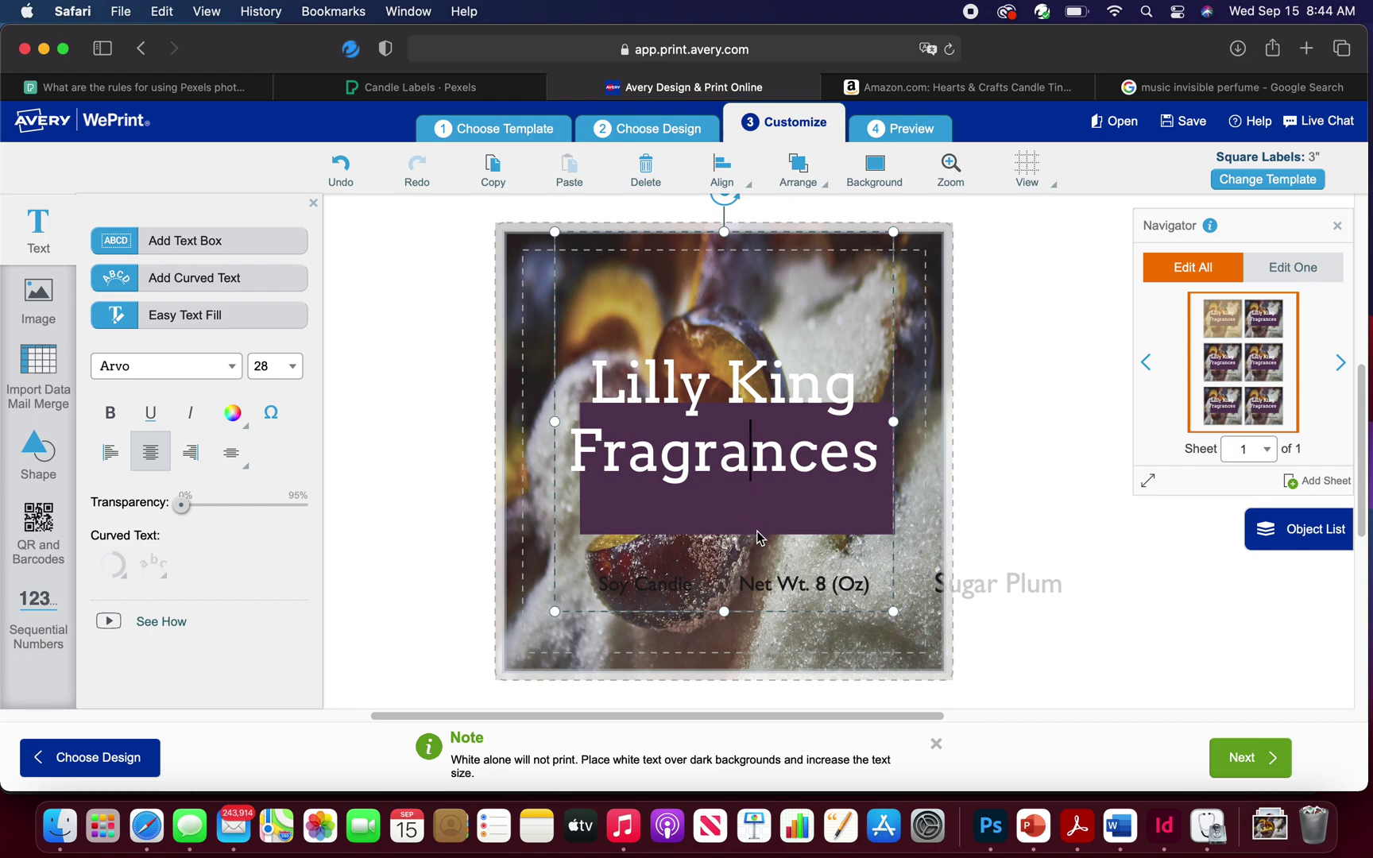
Shorten the "Lilly King Fragrances" text box from below and move the purple rectangle up on the label
{"action": "left_click", "coordinate": [848, 508]}
{"action": "double_click", "coordinate": [846, 521]}
{"action": "left_click", "coordinate": [842, 531]}
{"action": "left_click", "coordinate": [886, 522]}
{"action": "left_click", "coordinate": [887, 522]}
{"action": "double_click", "coordinate": [830, 520]}
{"action": "left_click", "coordinate": [831, 520]}
{"action": "double_click", "coordinate": [608, 537]}
{"action": "left_click", "coordinate": [624, 618]}
{"action": "left_click", "coordinate": [821, 515]}
{"action": "left_click_drag", "start_coordinate": [724, 612], "coordinate": [744, 484]}
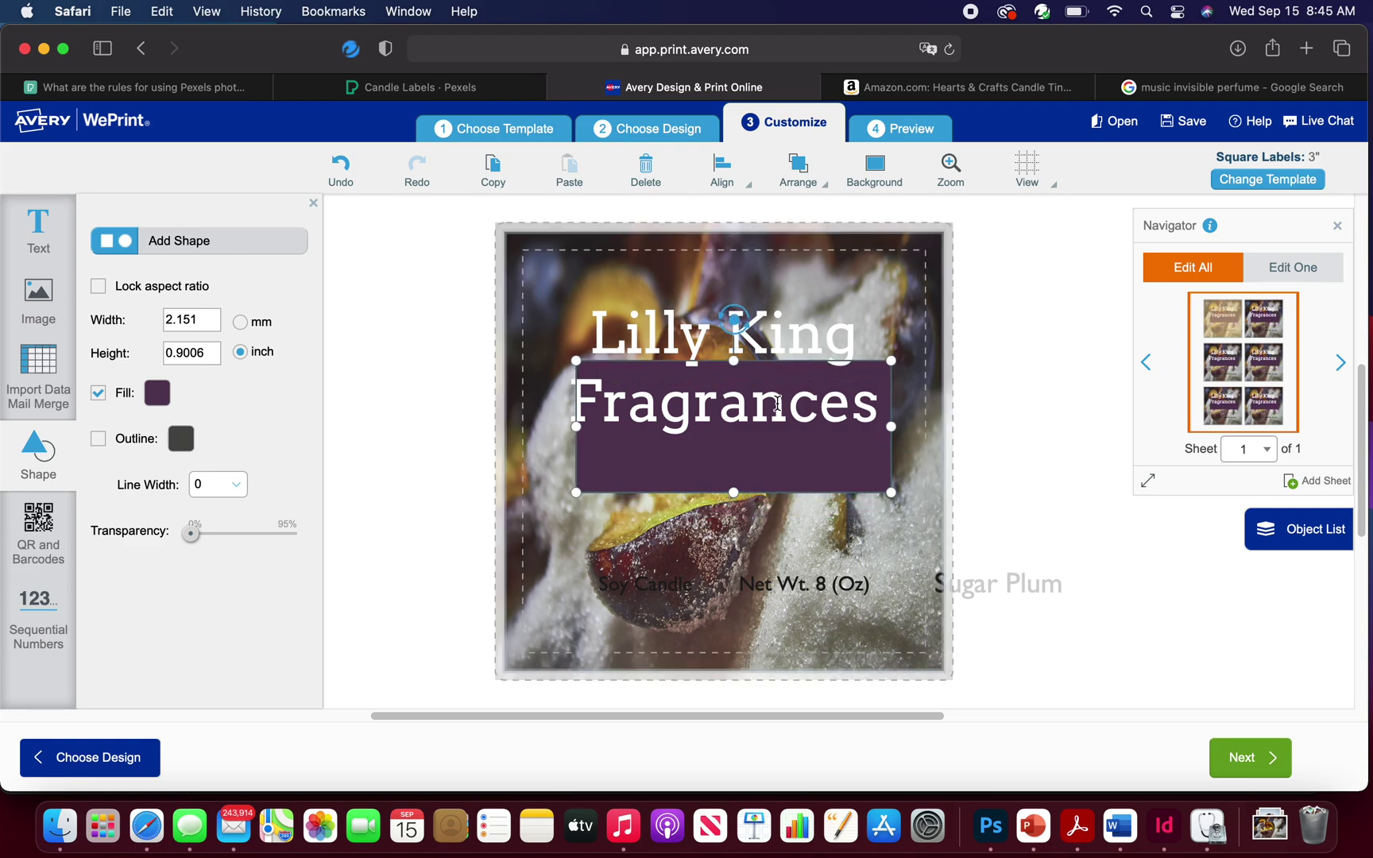
Move the "Lilly King Fragrances" text down so both lines sit on the purple rectangle
{"action": "left_click", "coordinate": [802, 329]}
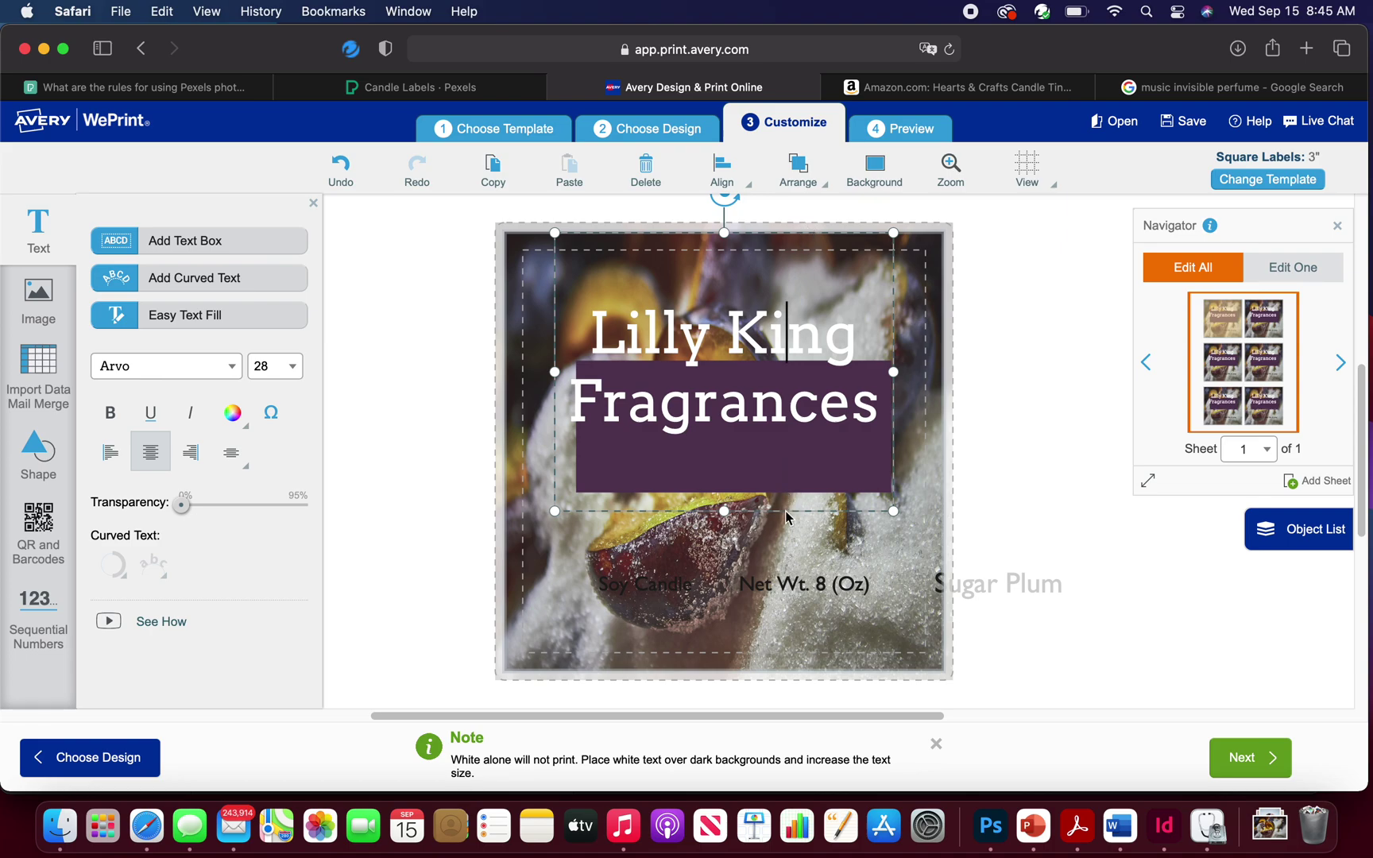
{"action": "left_click_drag", "start_coordinate": [786, 511], "coordinate": [796, 567]}
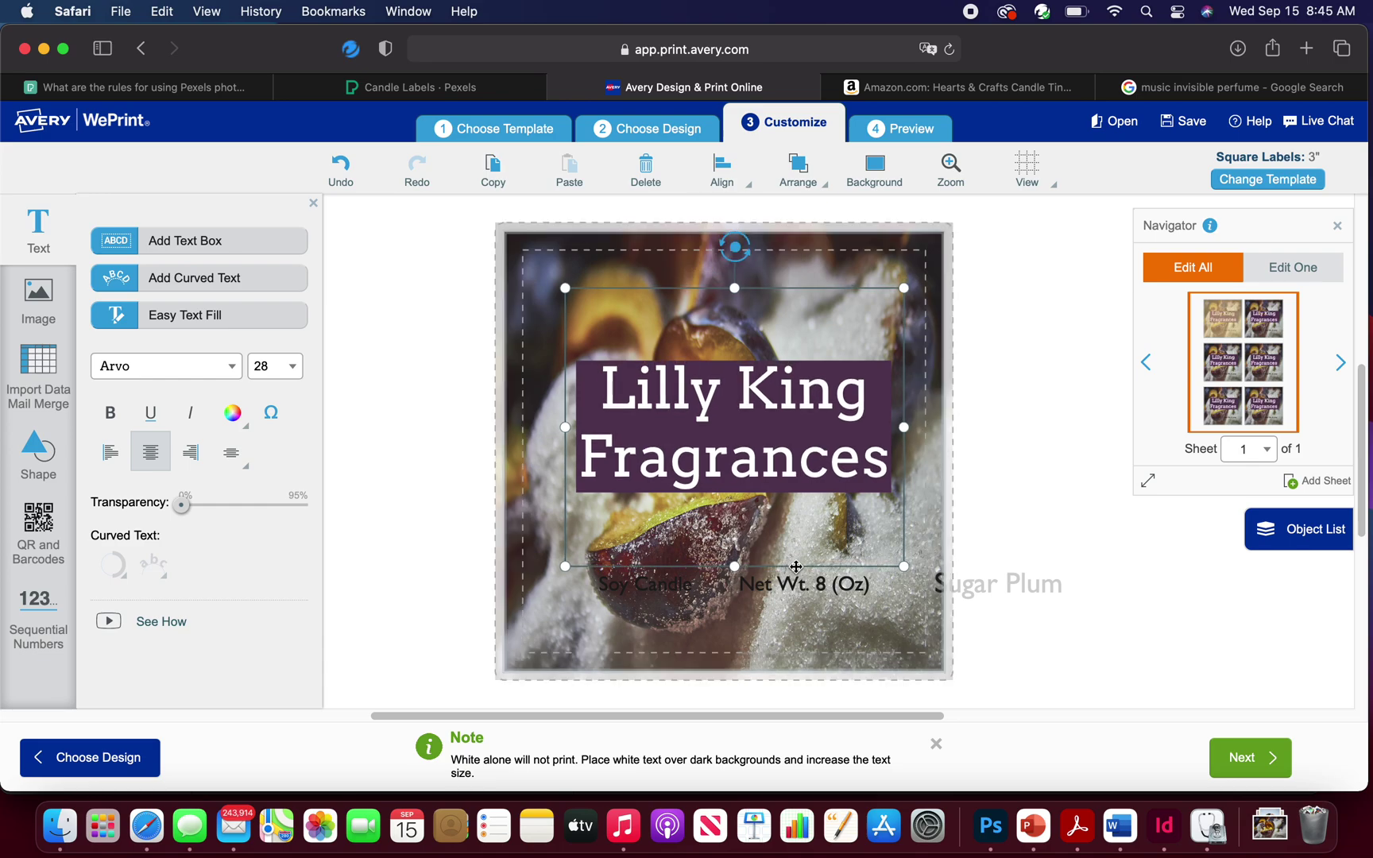
{"action": "left_click", "coordinate": [1012, 443]}
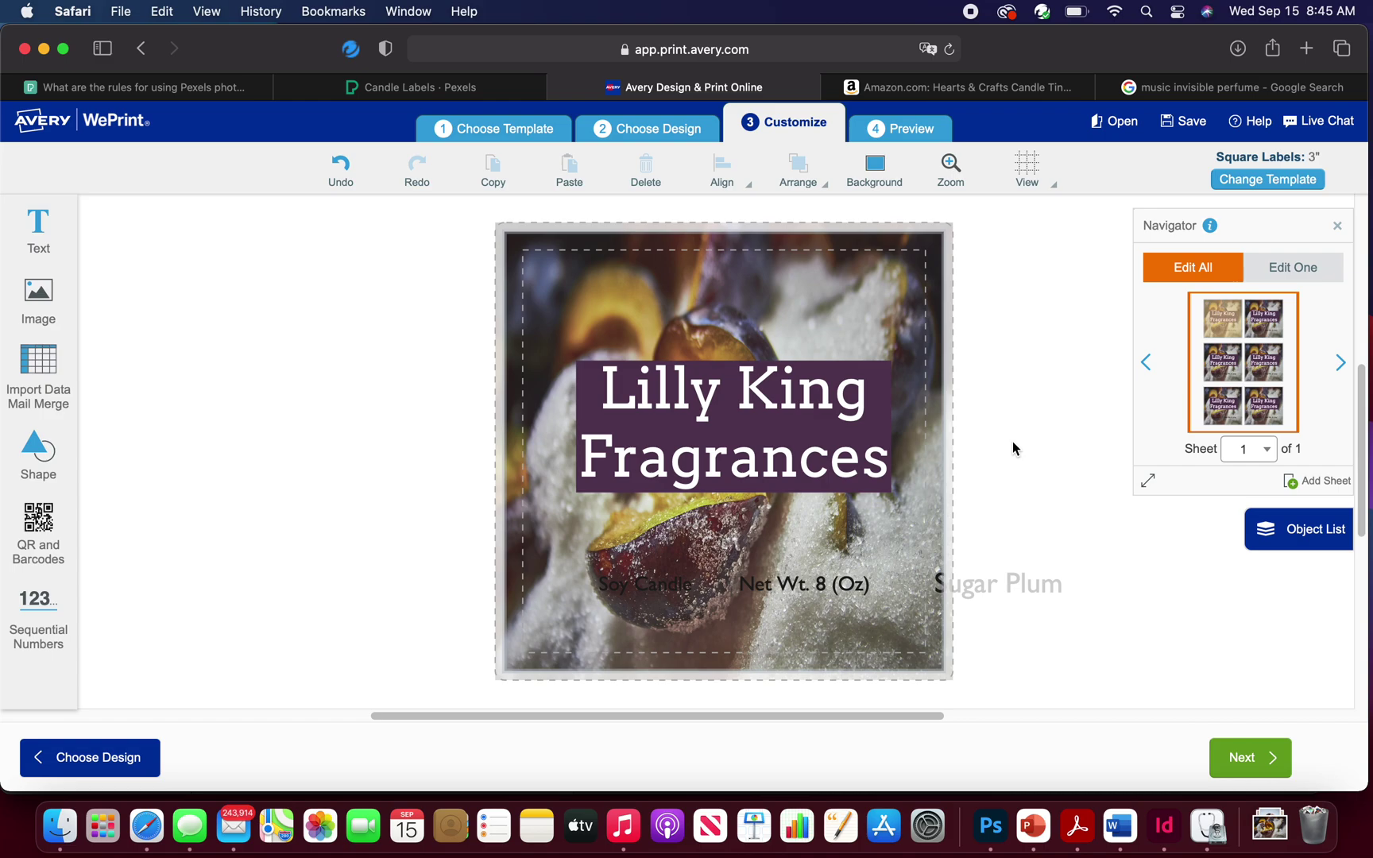
Move the "Sugar Plum" text onto the label, just below the purple rectangle
{"action": "left_click", "coordinate": [994, 586]}
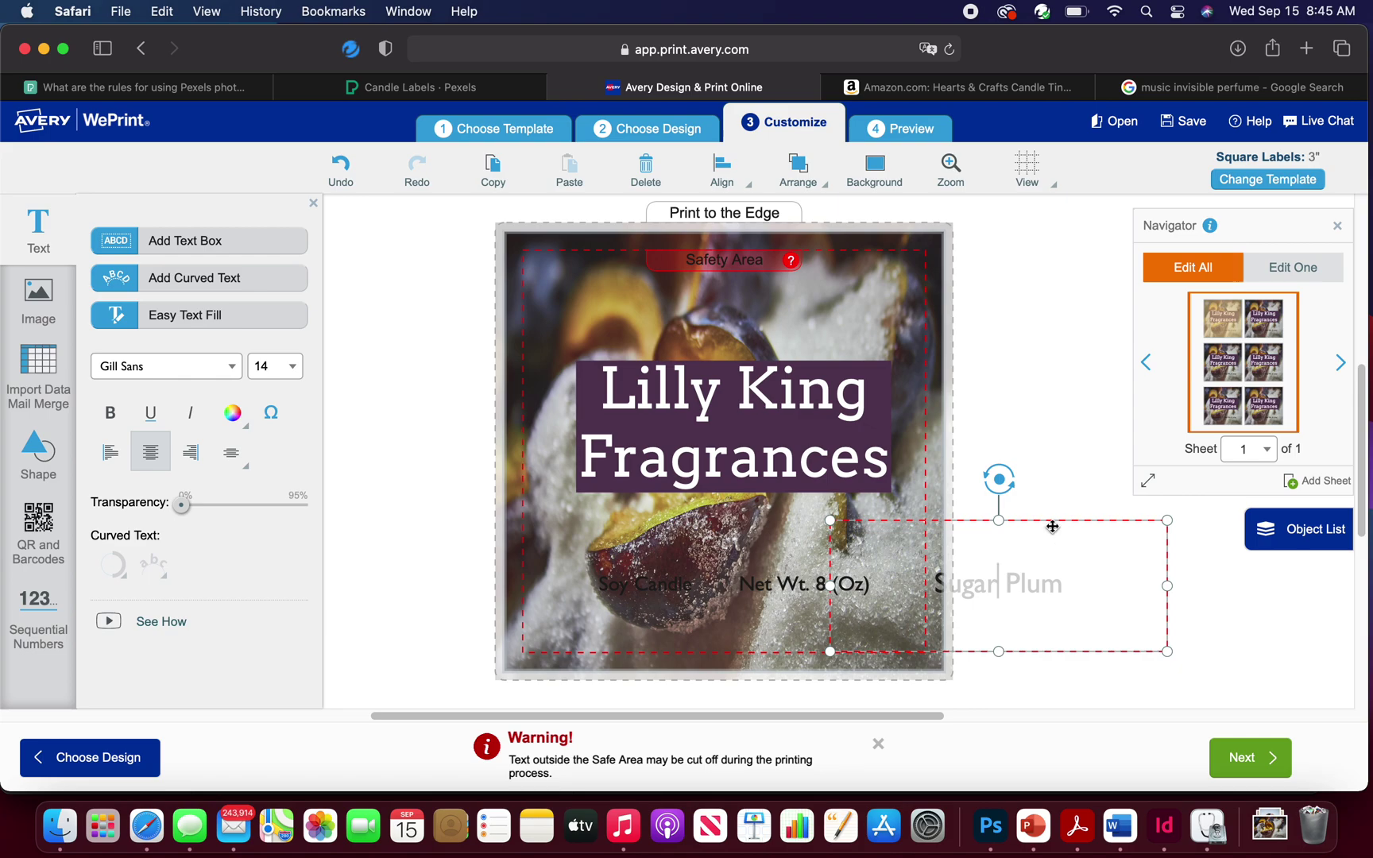
{"action": "left_click_drag", "start_coordinate": [1049, 521], "coordinate": [770, 459]}
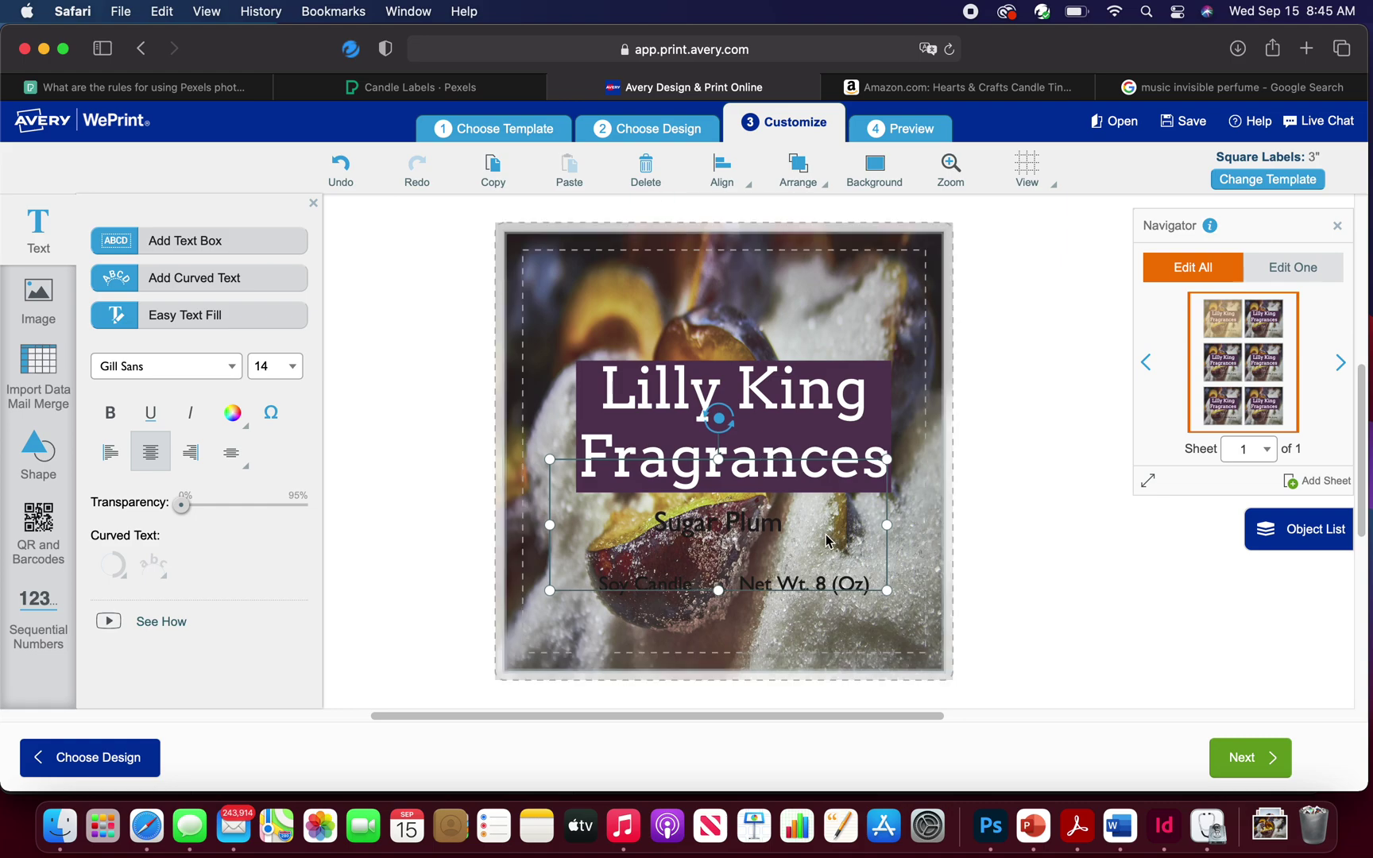
{"action": "left_click", "coordinate": [786, 521]}
{"action": "double_click", "coordinate": [750, 540]}
{"action": "left_click", "coordinate": [777, 534]}
{"action": "double_click", "coordinate": [779, 533]}
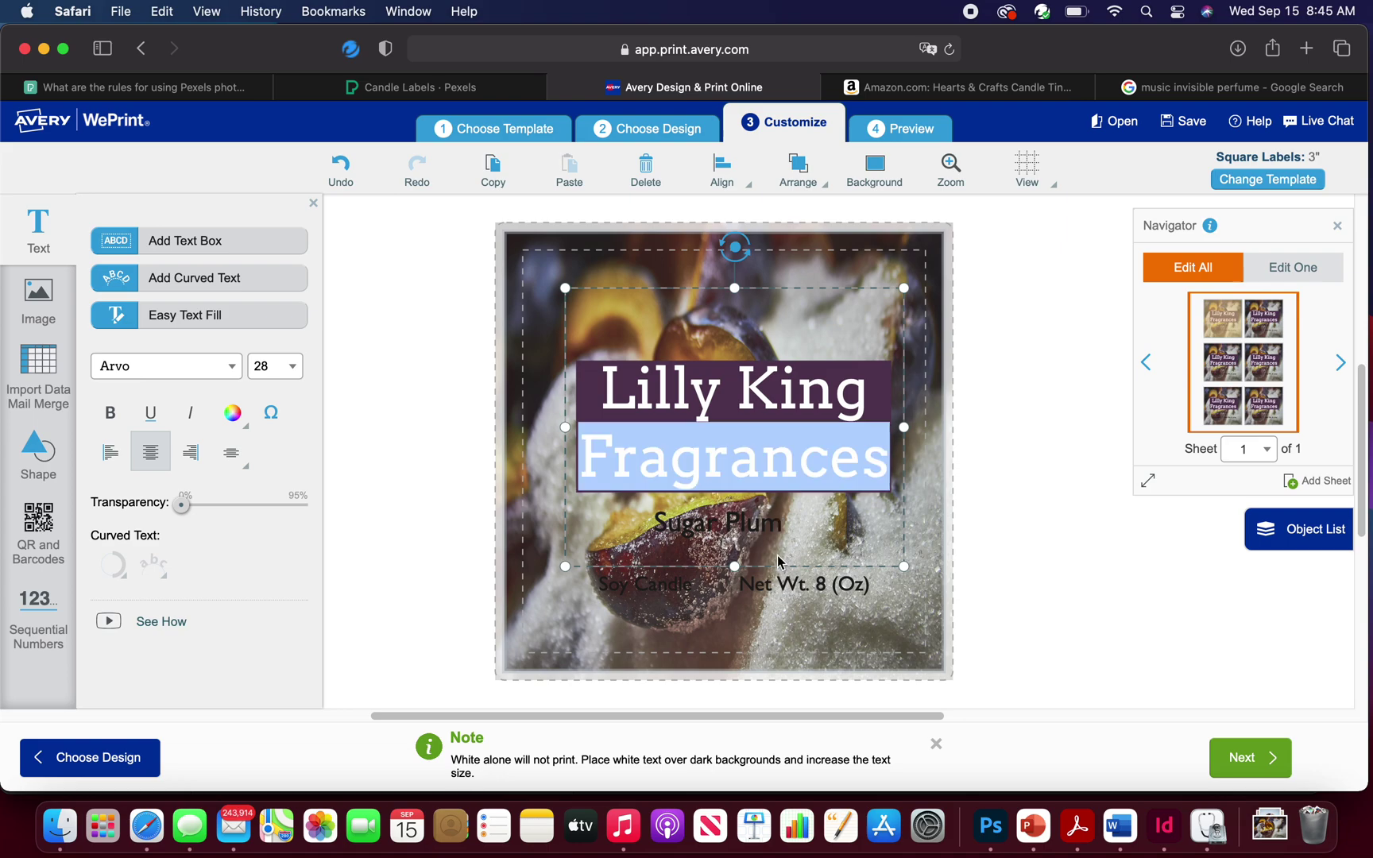
{"action": "left_click", "coordinate": [778, 559]}
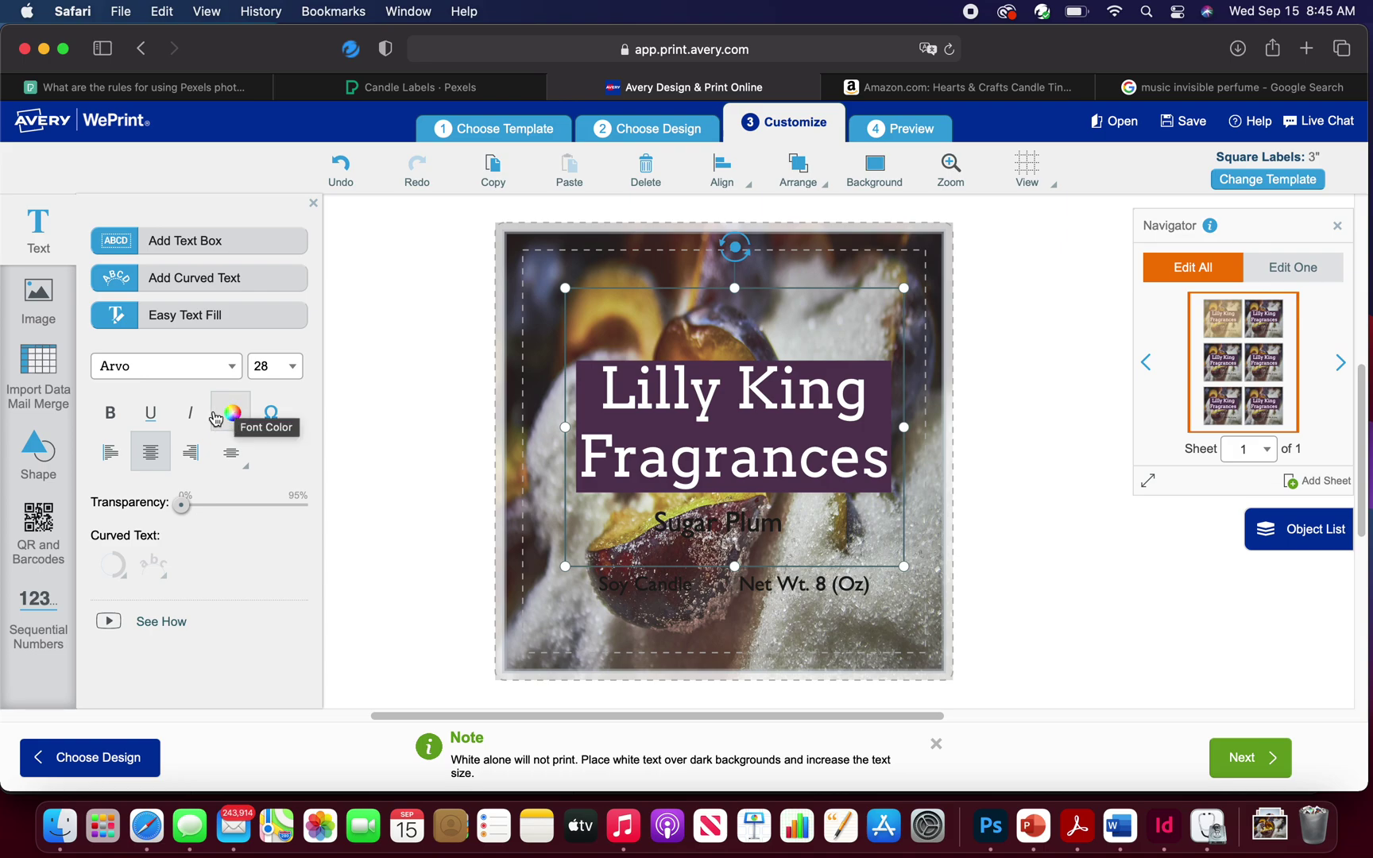
{"action": "left_click", "coordinate": [238, 426]}
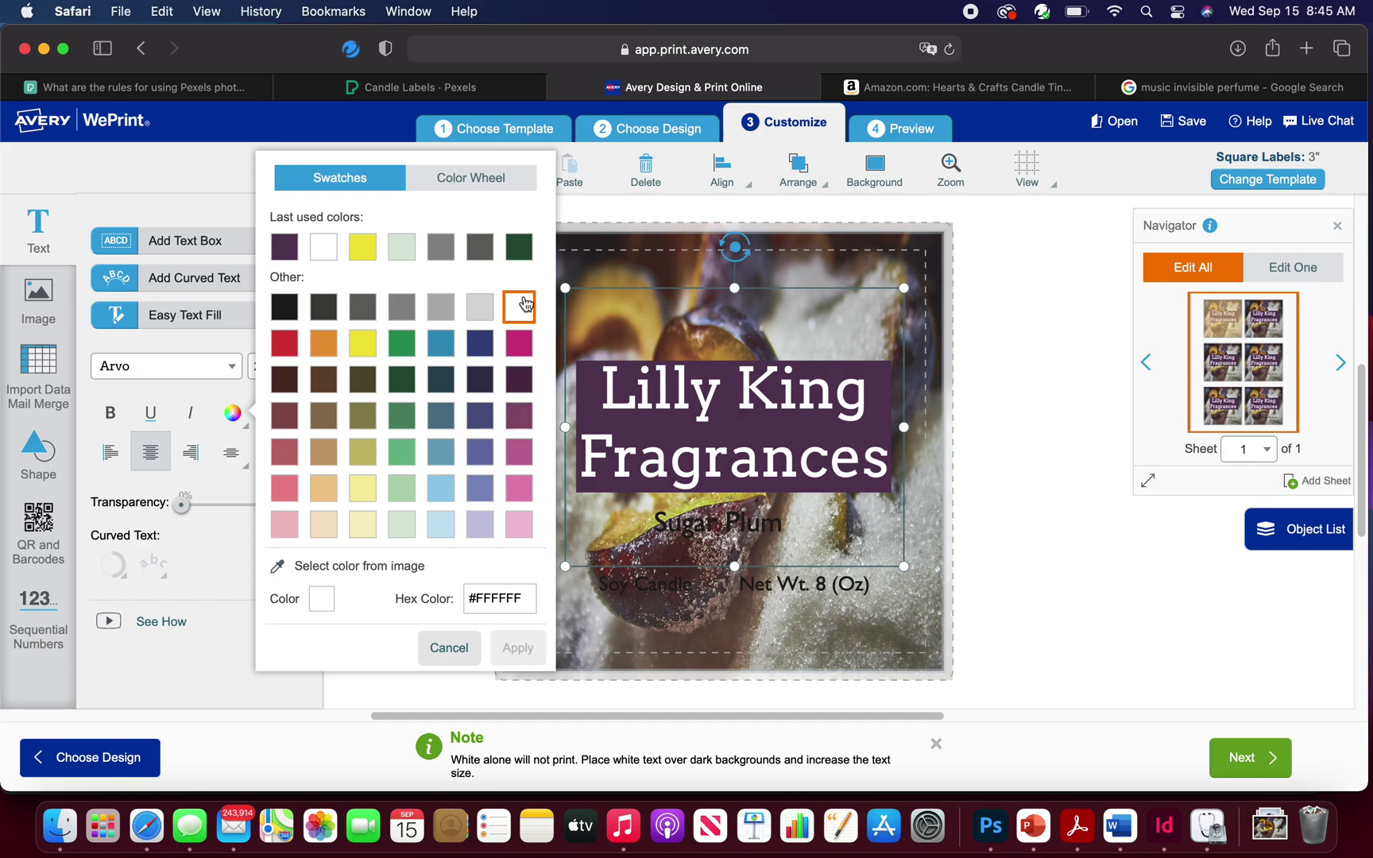
{"action": "left_click", "coordinate": [637, 538]}
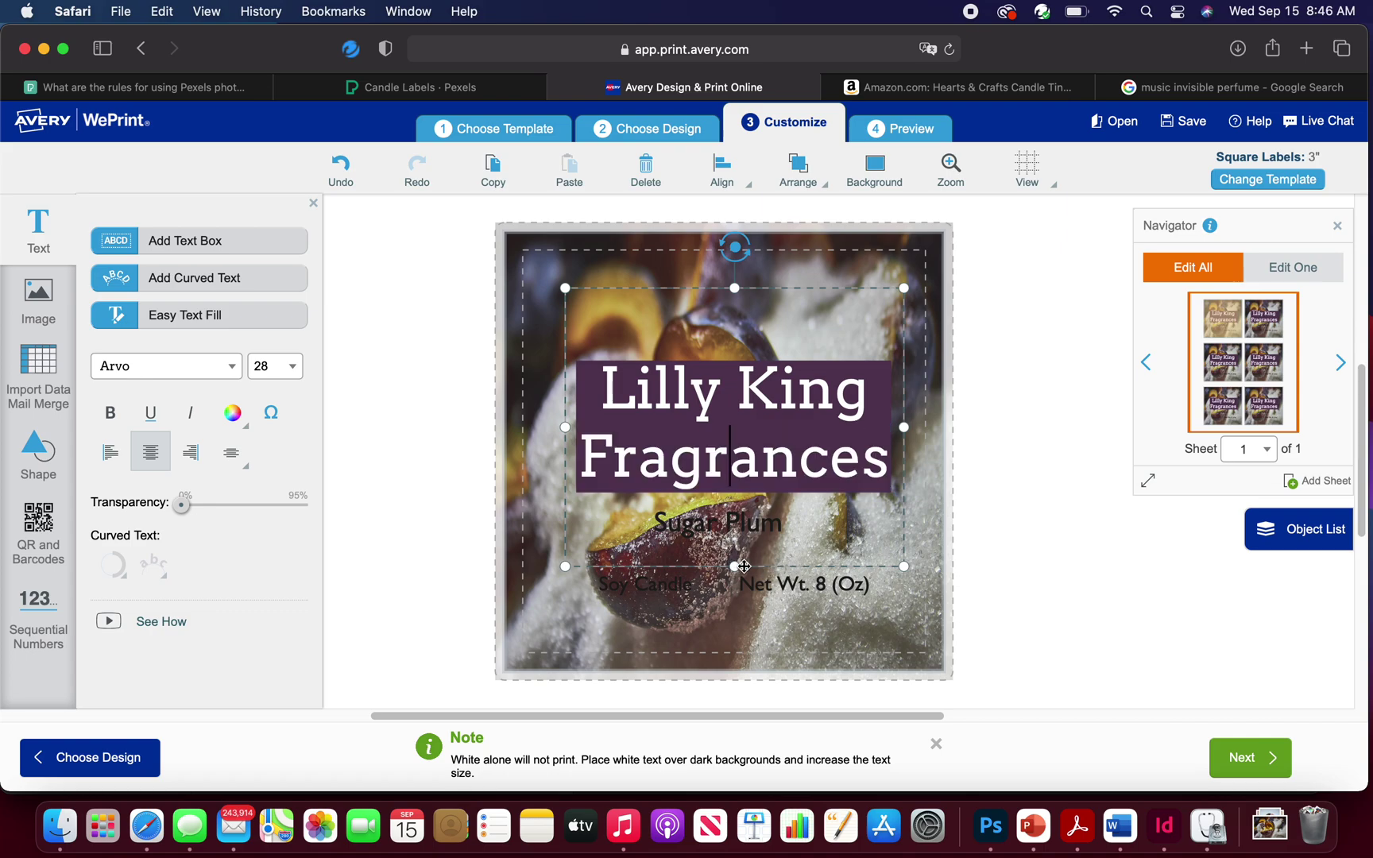
Shorten the "Lilly King Fragrances" text box so it clears "Sugar Plum", and color the "Sugar Plum" text white, #FFFFFF
{"action": "left_click_drag", "start_coordinate": [748, 567], "coordinate": [745, 510]}
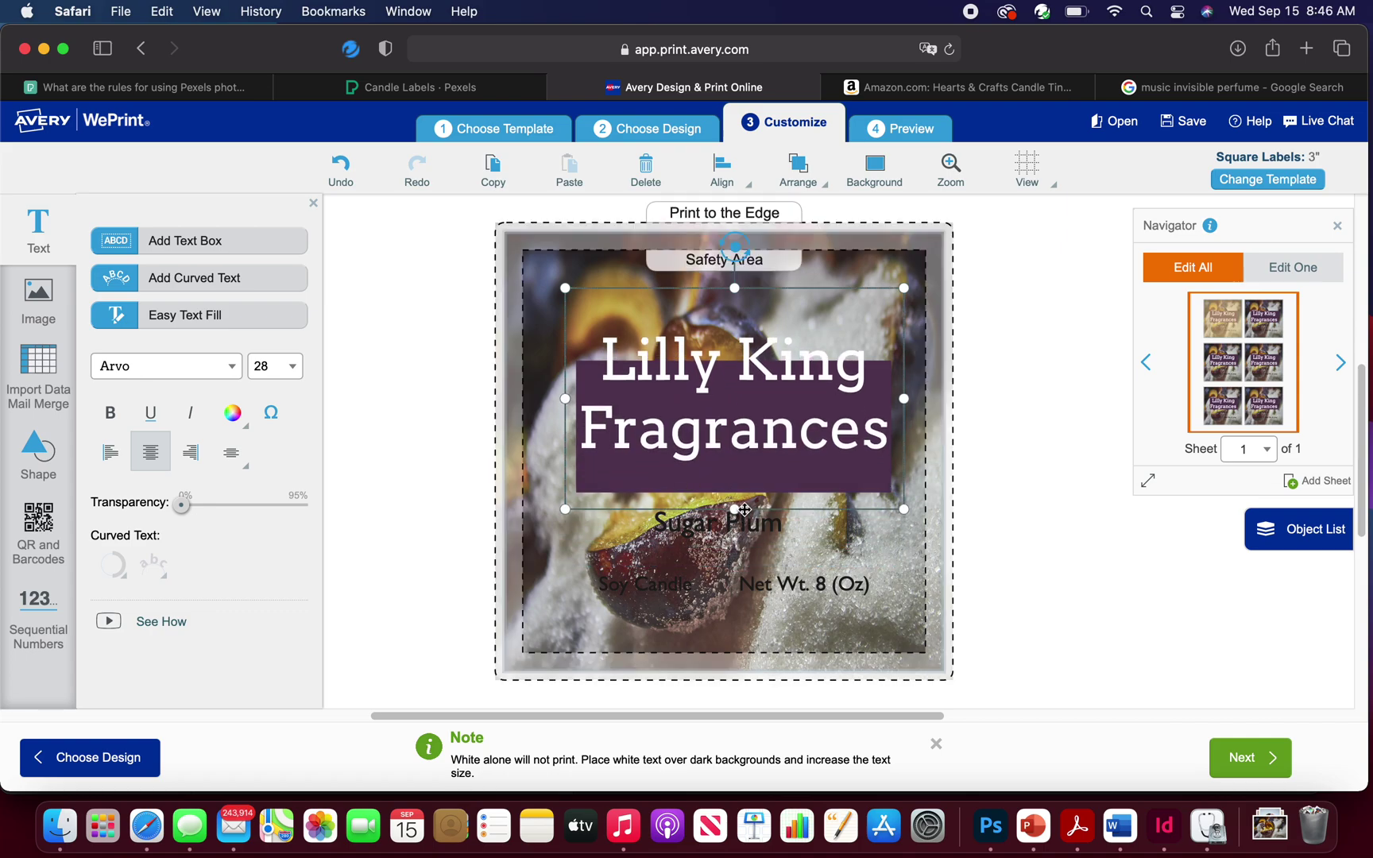
{"action": "left_click", "coordinate": [749, 523]}
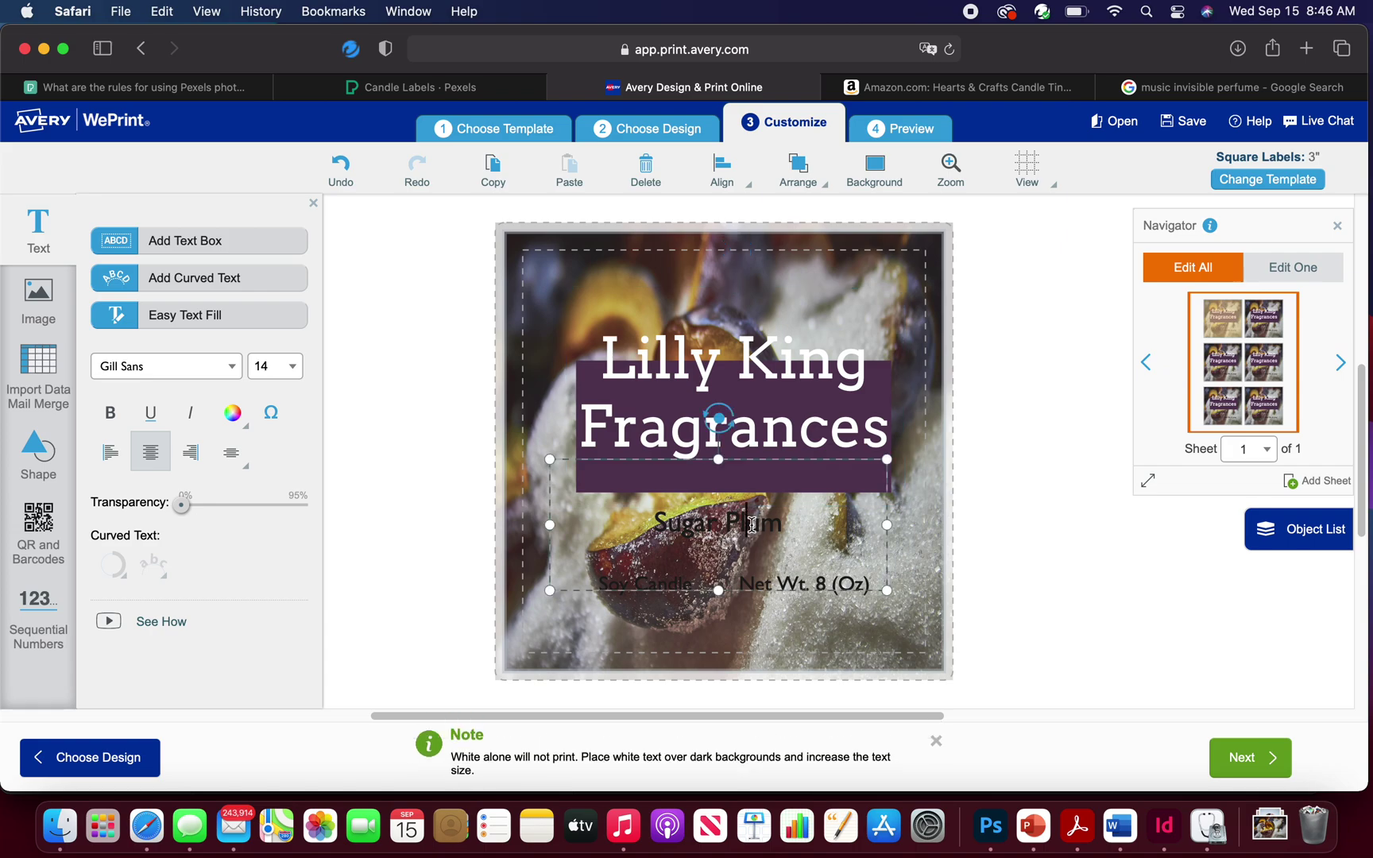
{"action": "left_click_drag", "start_coordinate": [788, 524], "coordinate": [632, 531]}
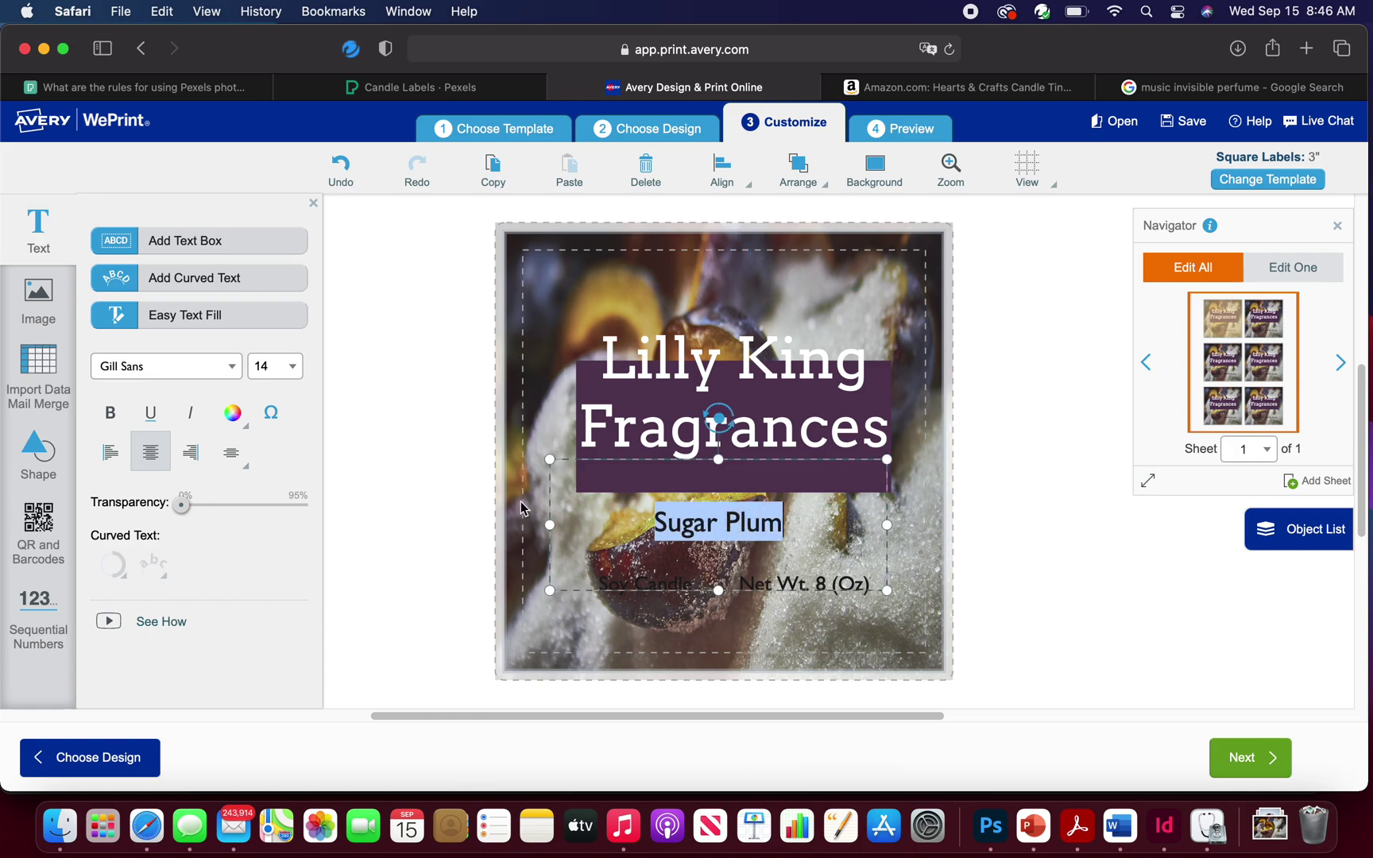
{"action": "left_click", "coordinate": [233, 413]}
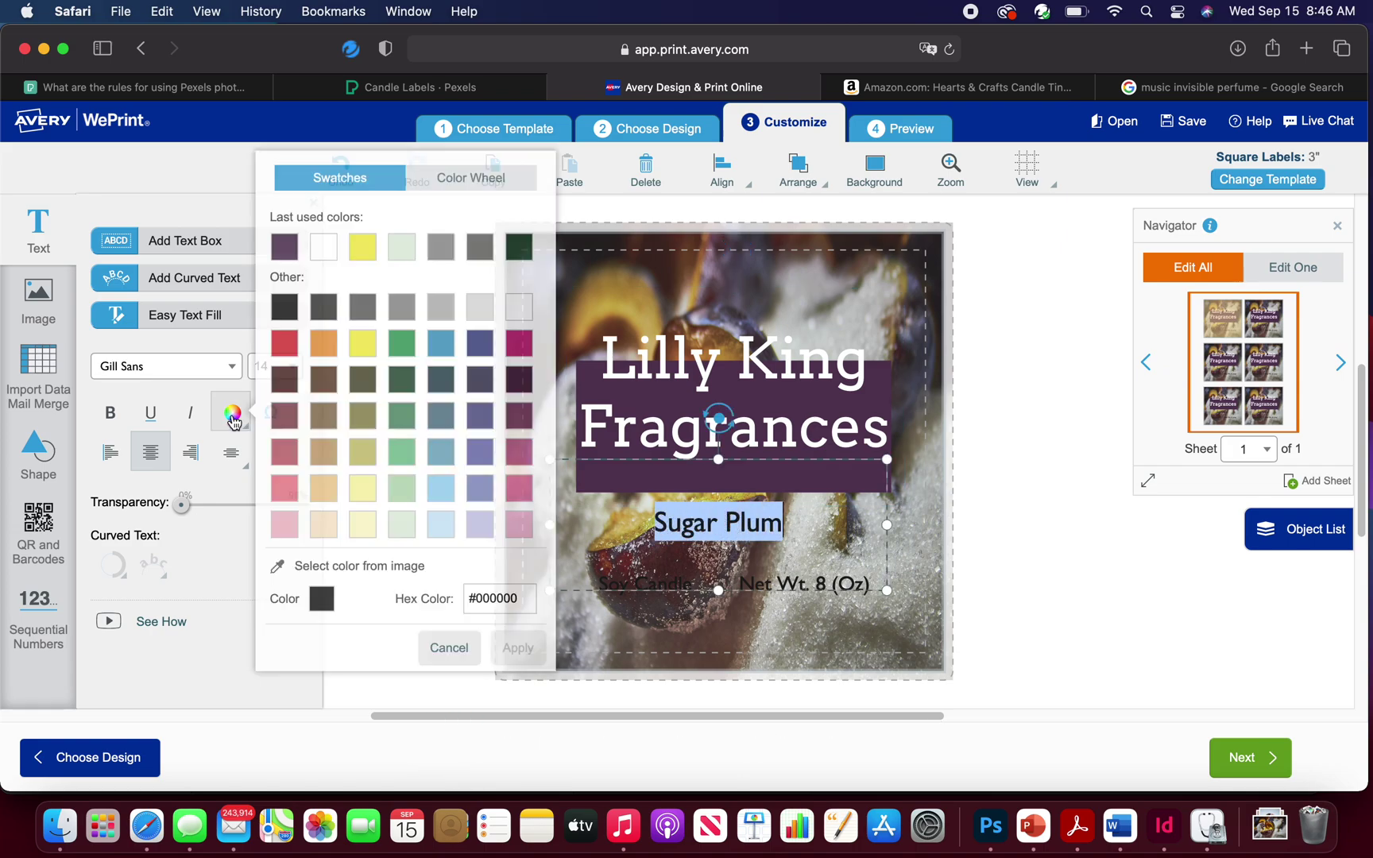
{"action": "left_click", "coordinate": [318, 258]}
{"action": "left_click", "coordinate": [517, 649]}
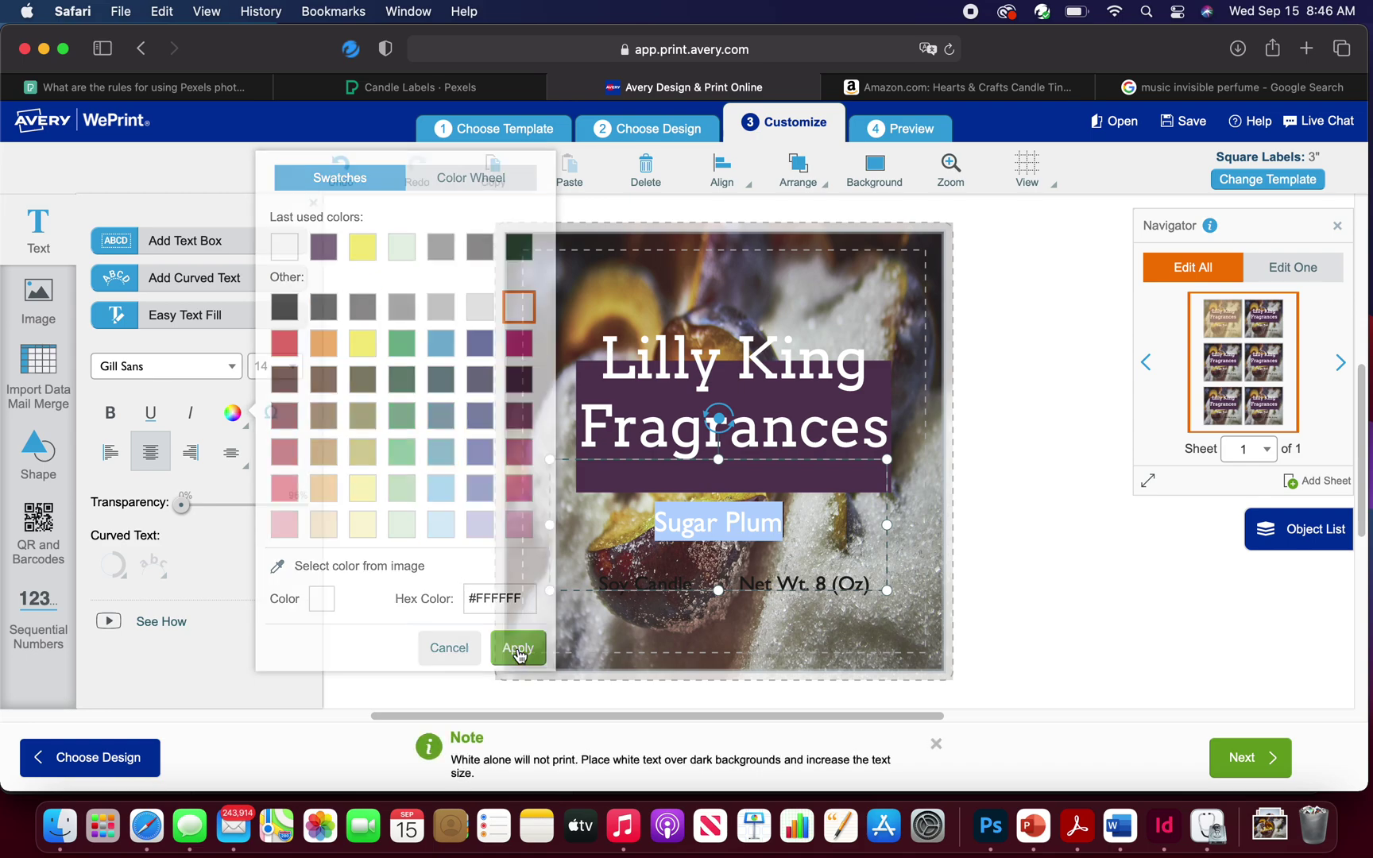
{"action": "left_click", "coordinate": [660, 564]}
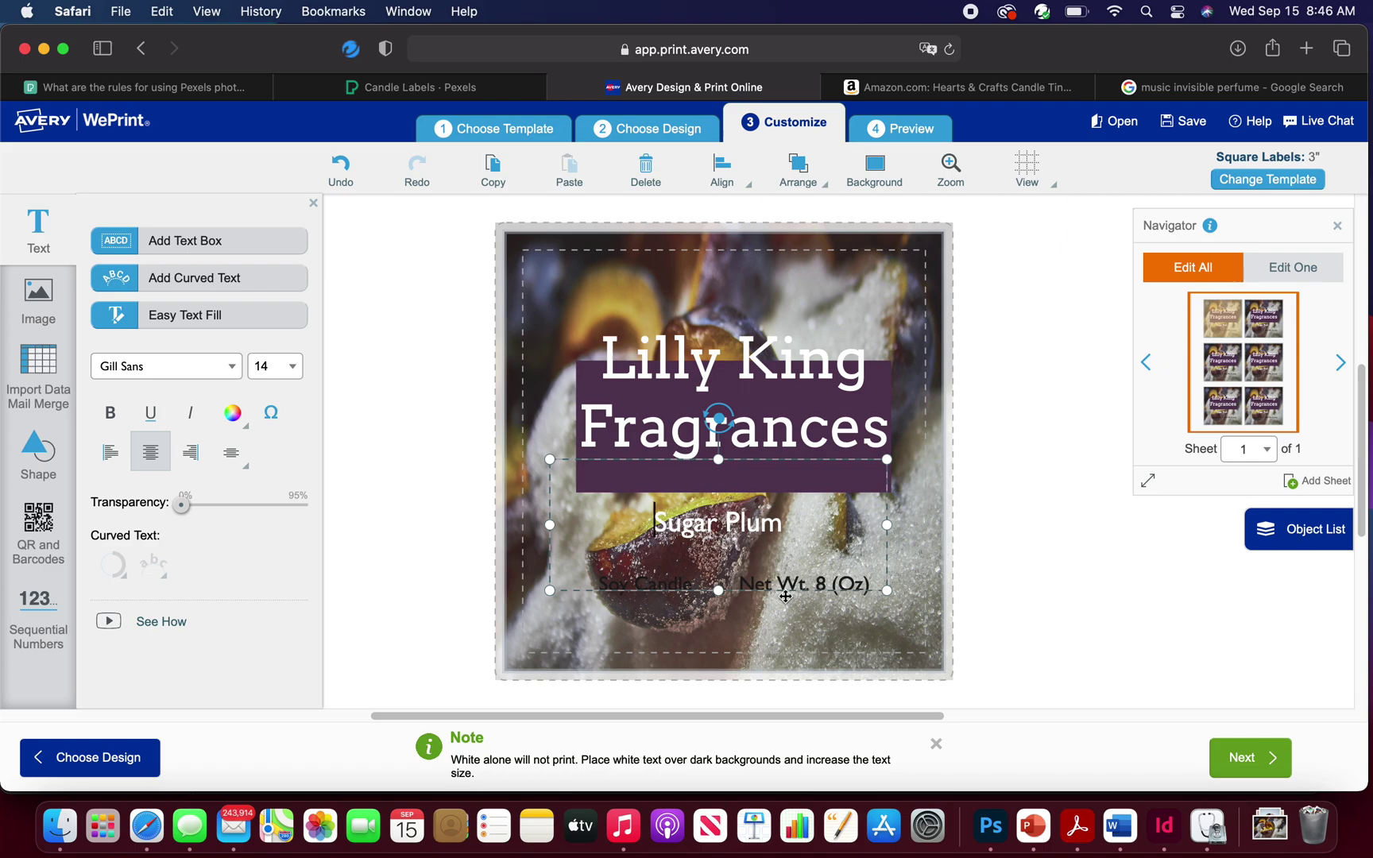
Move "Sugar Plum" down slightly and lower the "Lilly King Fragrances" text so both lines fit on the purple rectangle
{"action": "left_click_drag", "start_coordinate": [827, 465], "coordinate": [830, 489]}
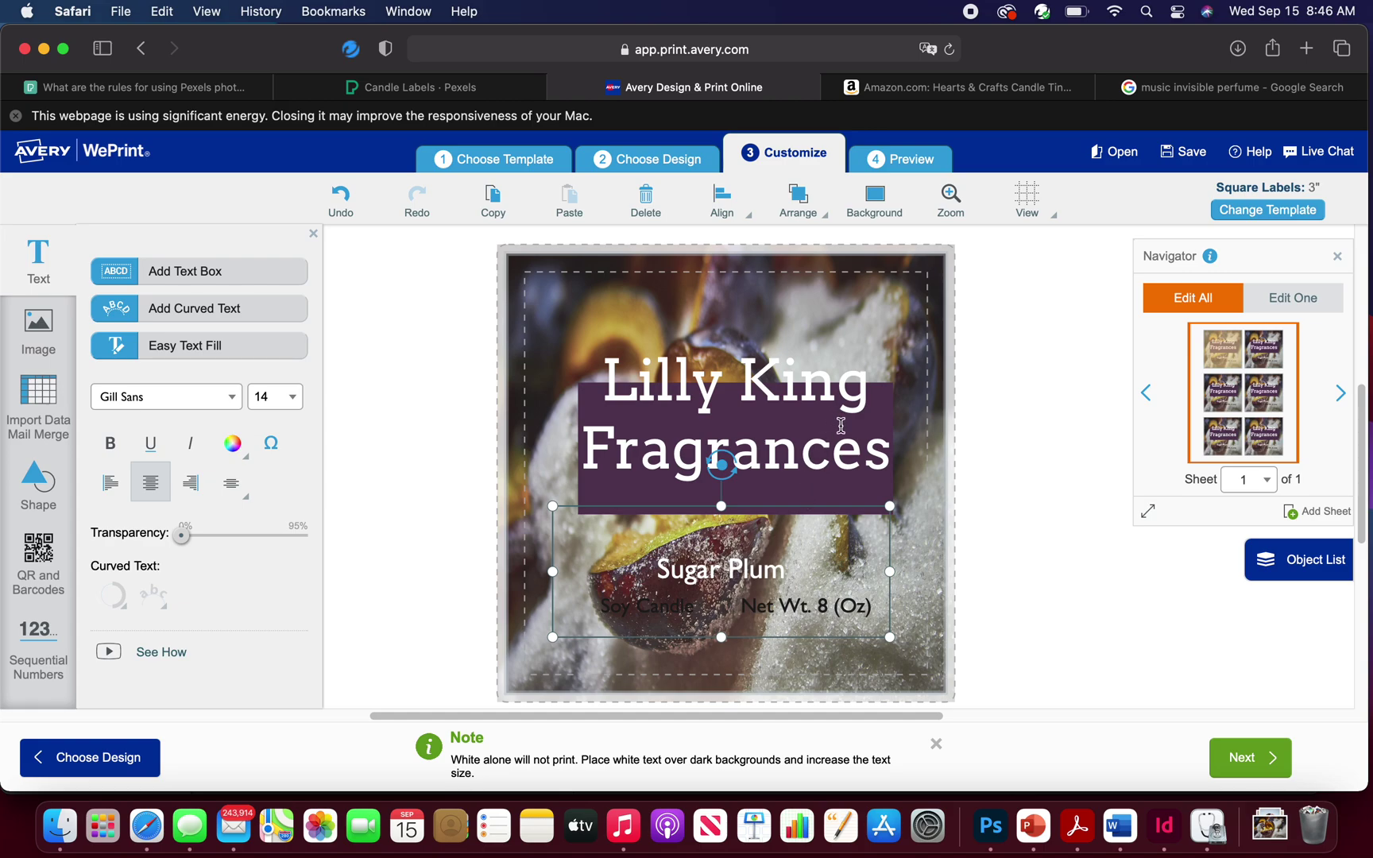
{"action": "left_click", "coordinate": [826, 480]}
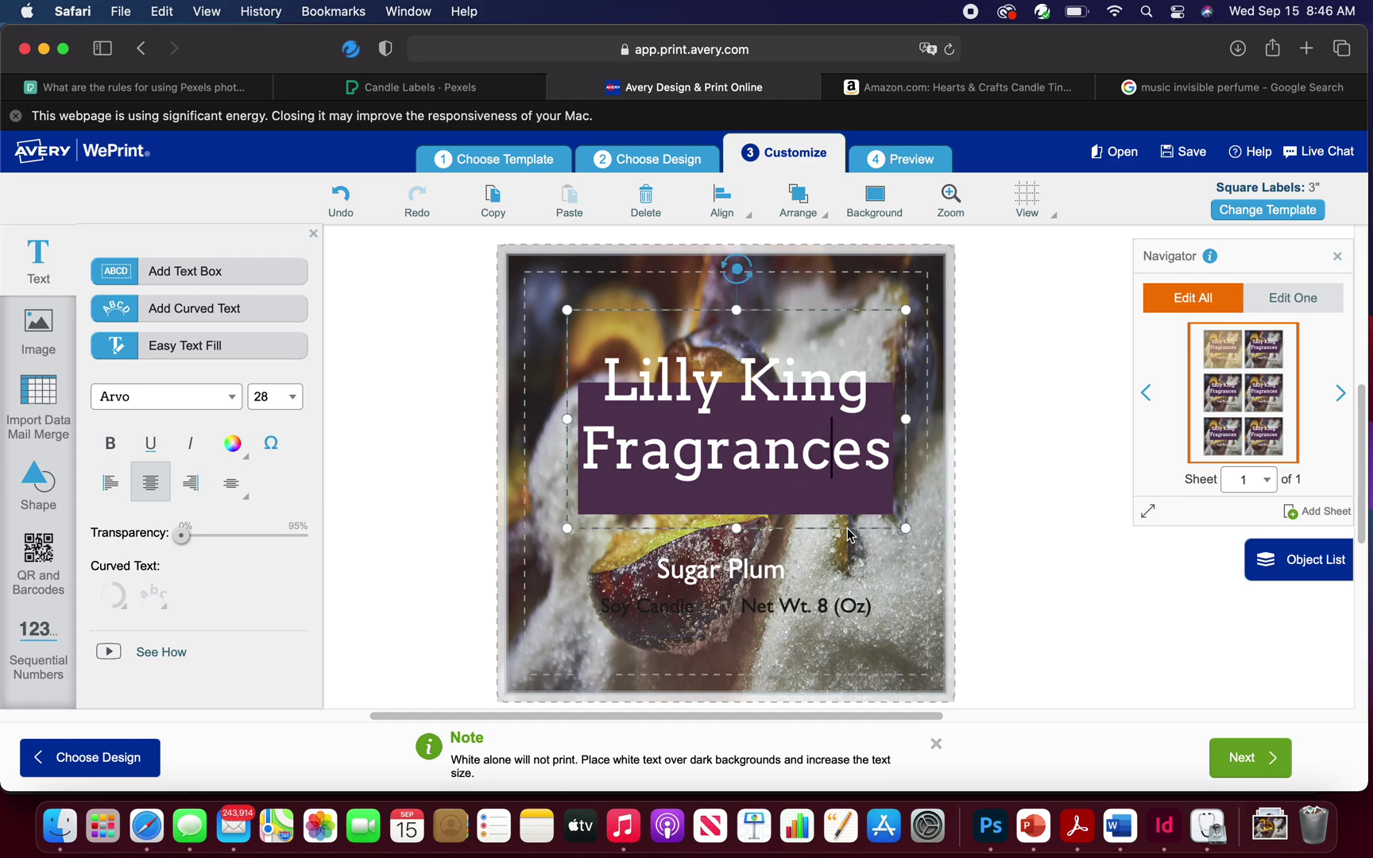
{"action": "left_click_drag", "start_coordinate": [847, 534], "coordinate": [846, 557]}
{"action": "left_click", "coordinate": [854, 628]}
Color the whole "Net Wt. 8 (Oz)" text white, #FFFFFF, including the closing parenthesis
{"action": "left_click", "coordinate": [865, 608]}
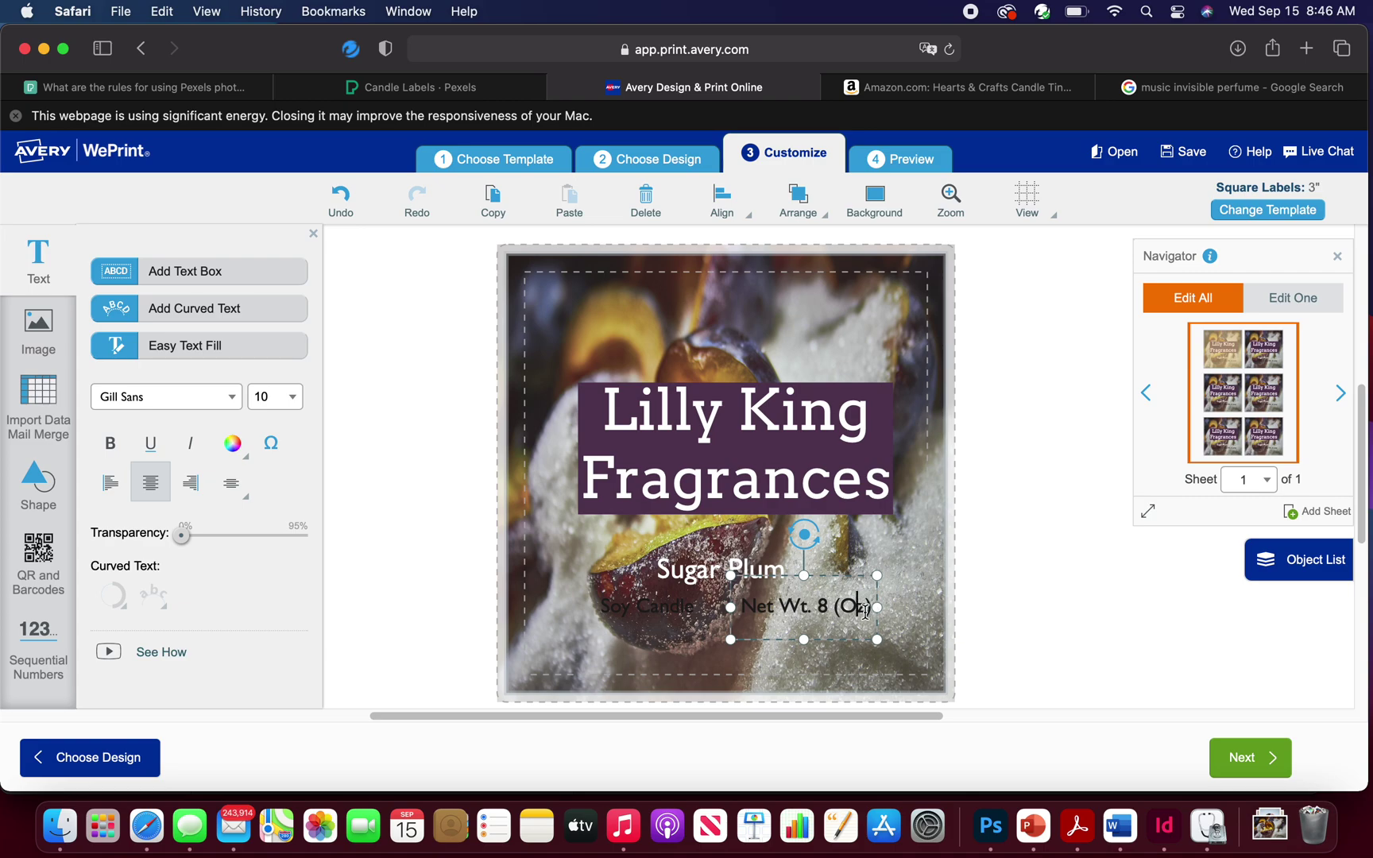
{"action": "left_click_drag", "start_coordinate": [868, 609], "coordinate": [738, 620]}
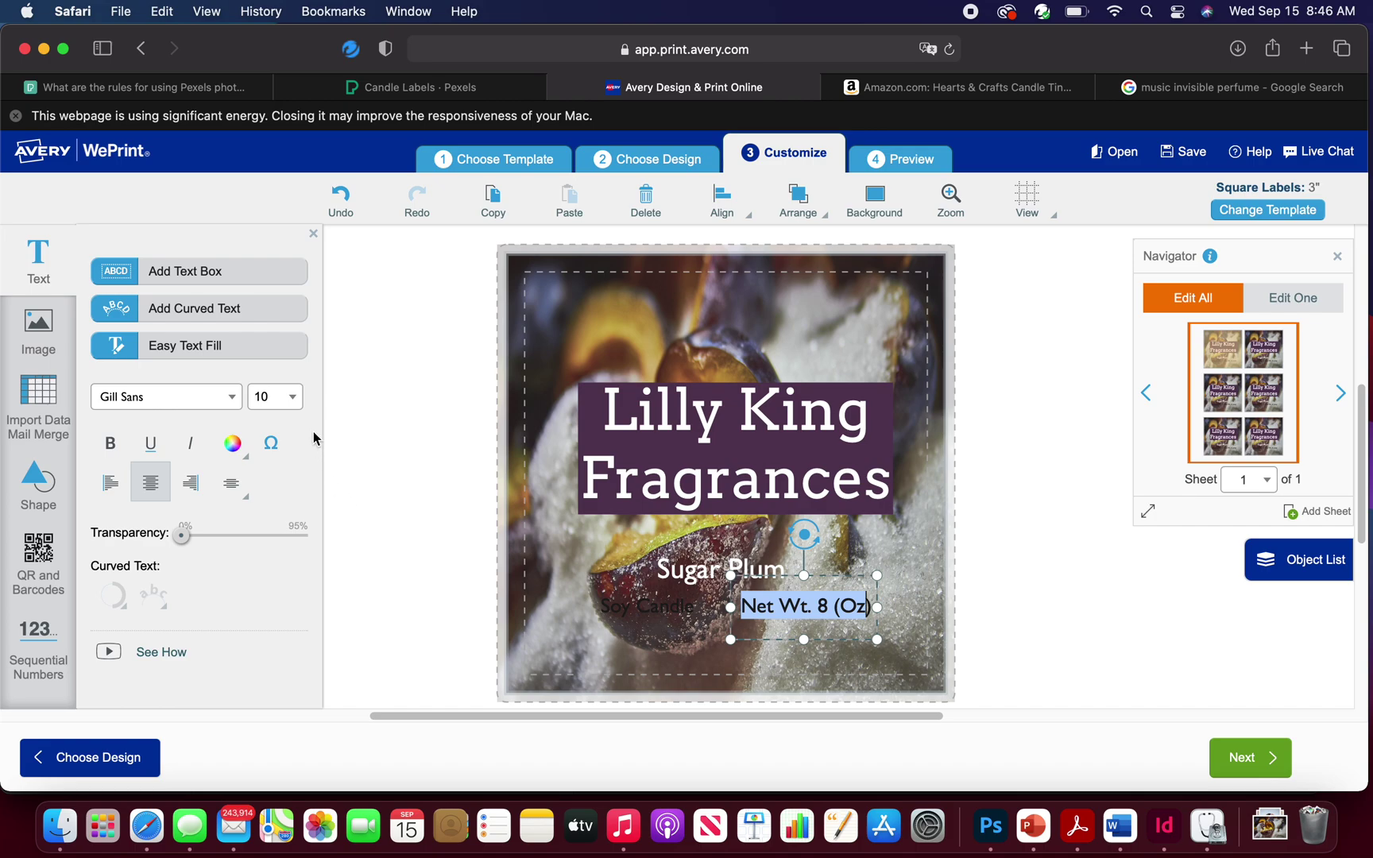
{"action": "left_click", "coordinate": [242, 451]}
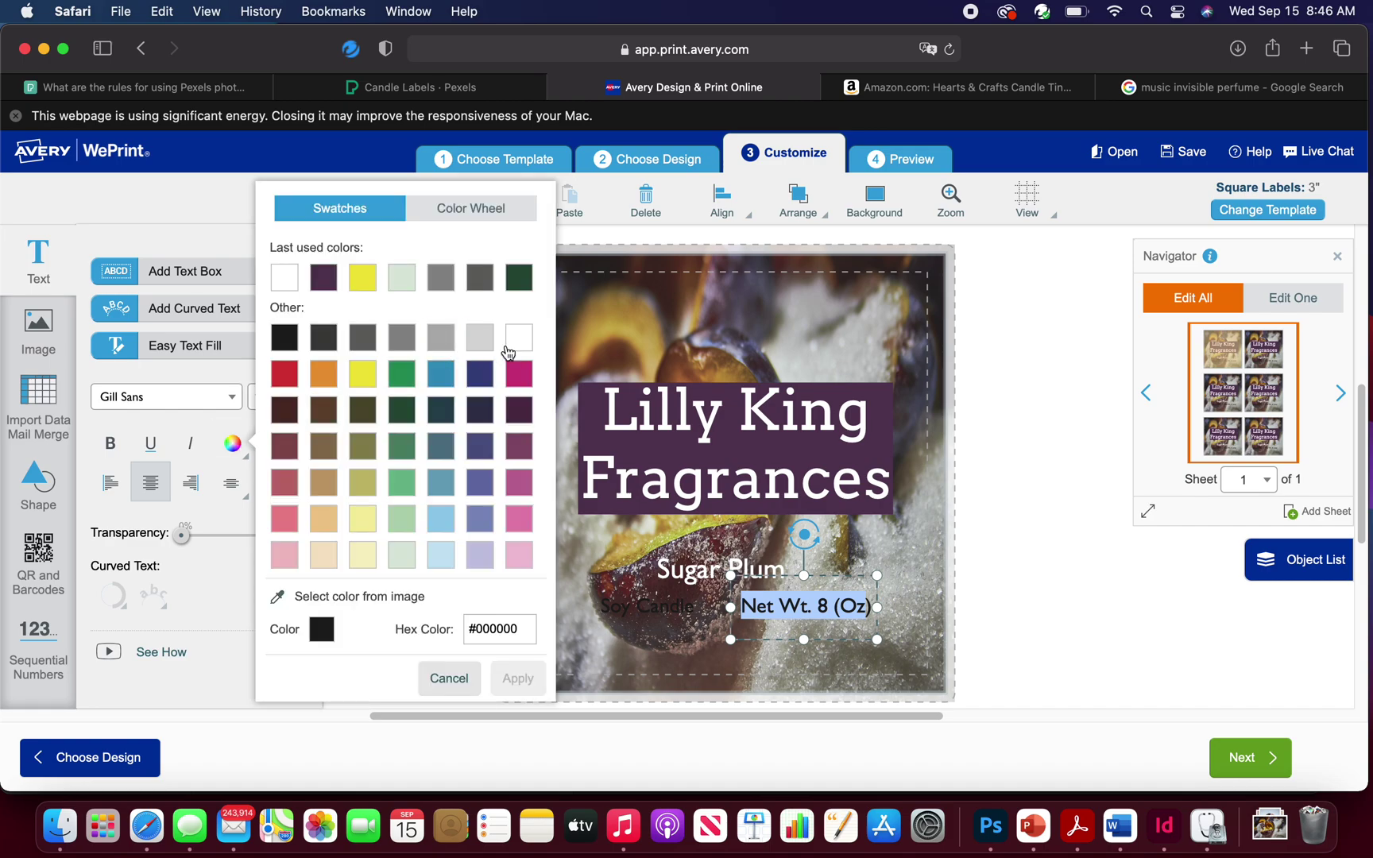
{"action": "left_click", "coordinate": [516, 347]}
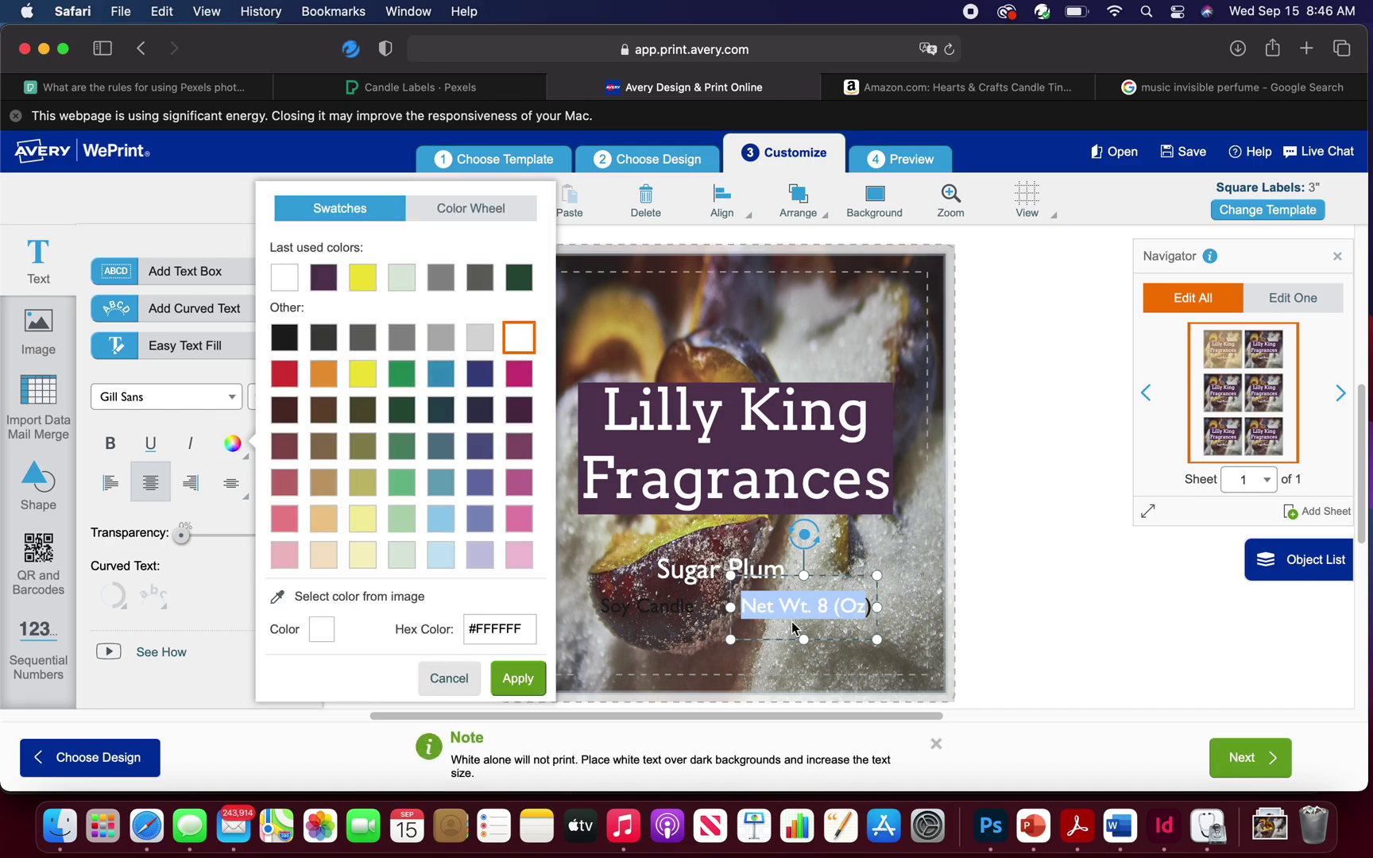
{"action": "left_click", "coordinate": [757, 610]}
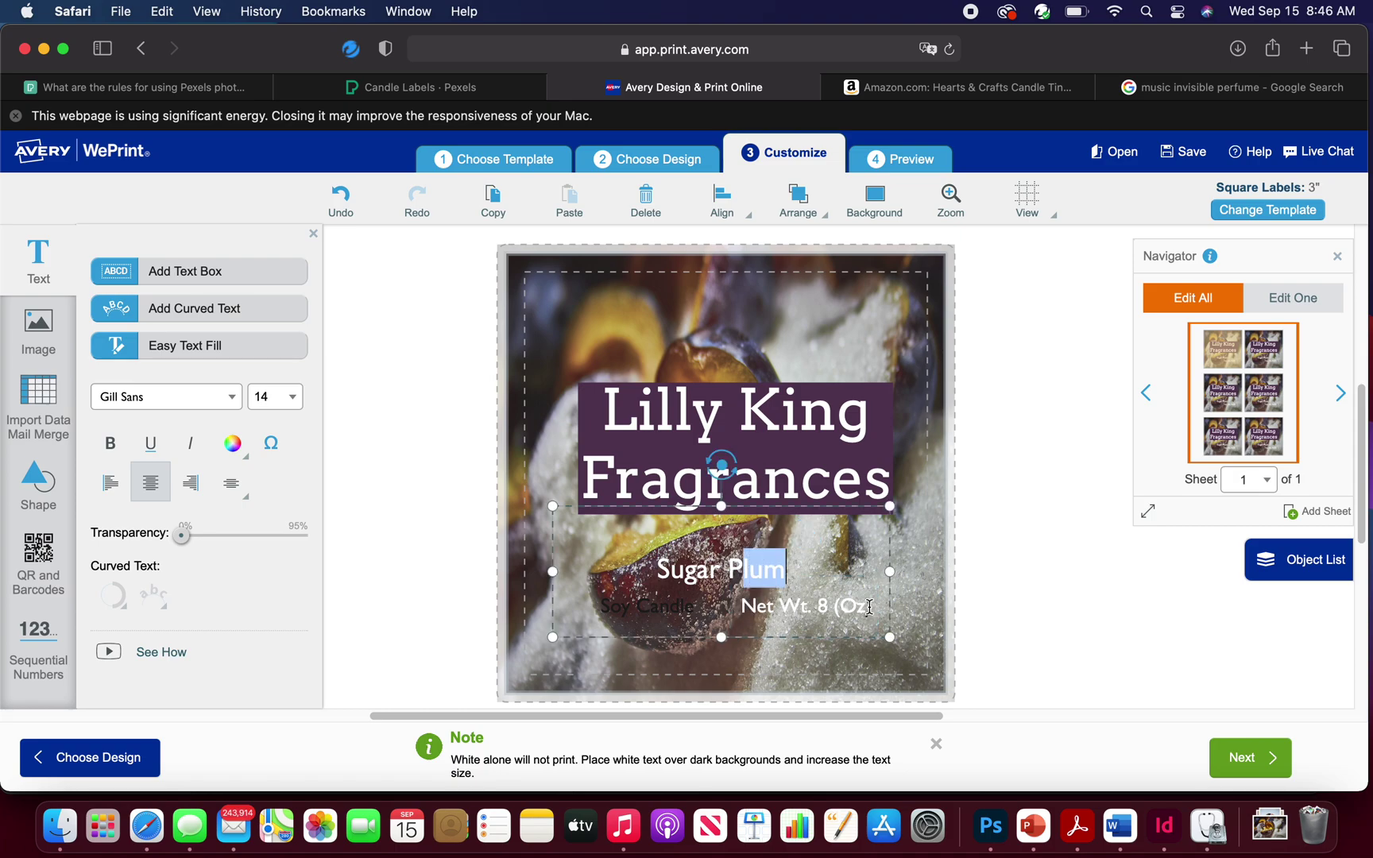
{"action": "left_click_drag", "start_coordinate": [872, 607], "coordinate": [747, 603]}
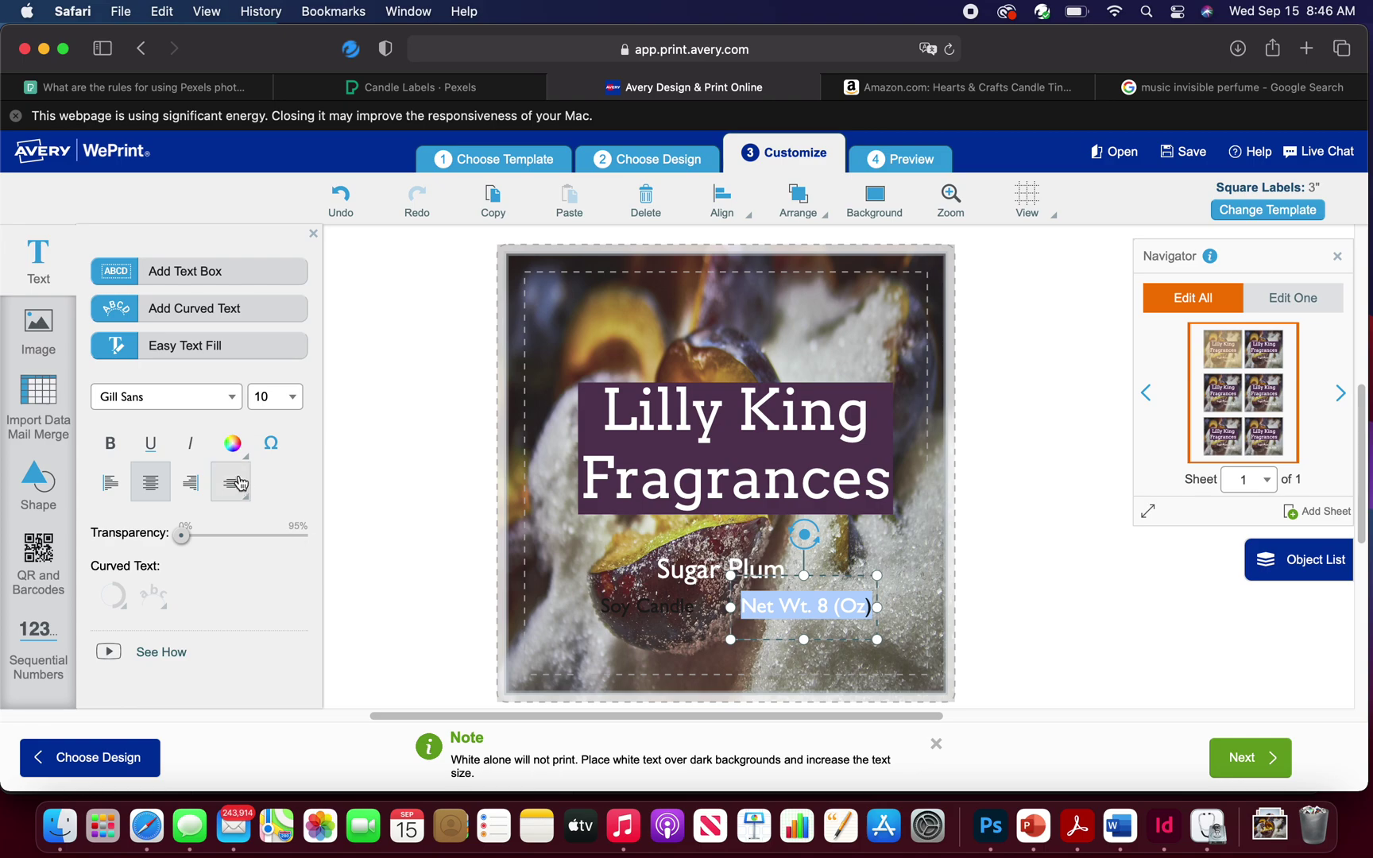
{"action": "left_click", "coordinate": [232, 443]}
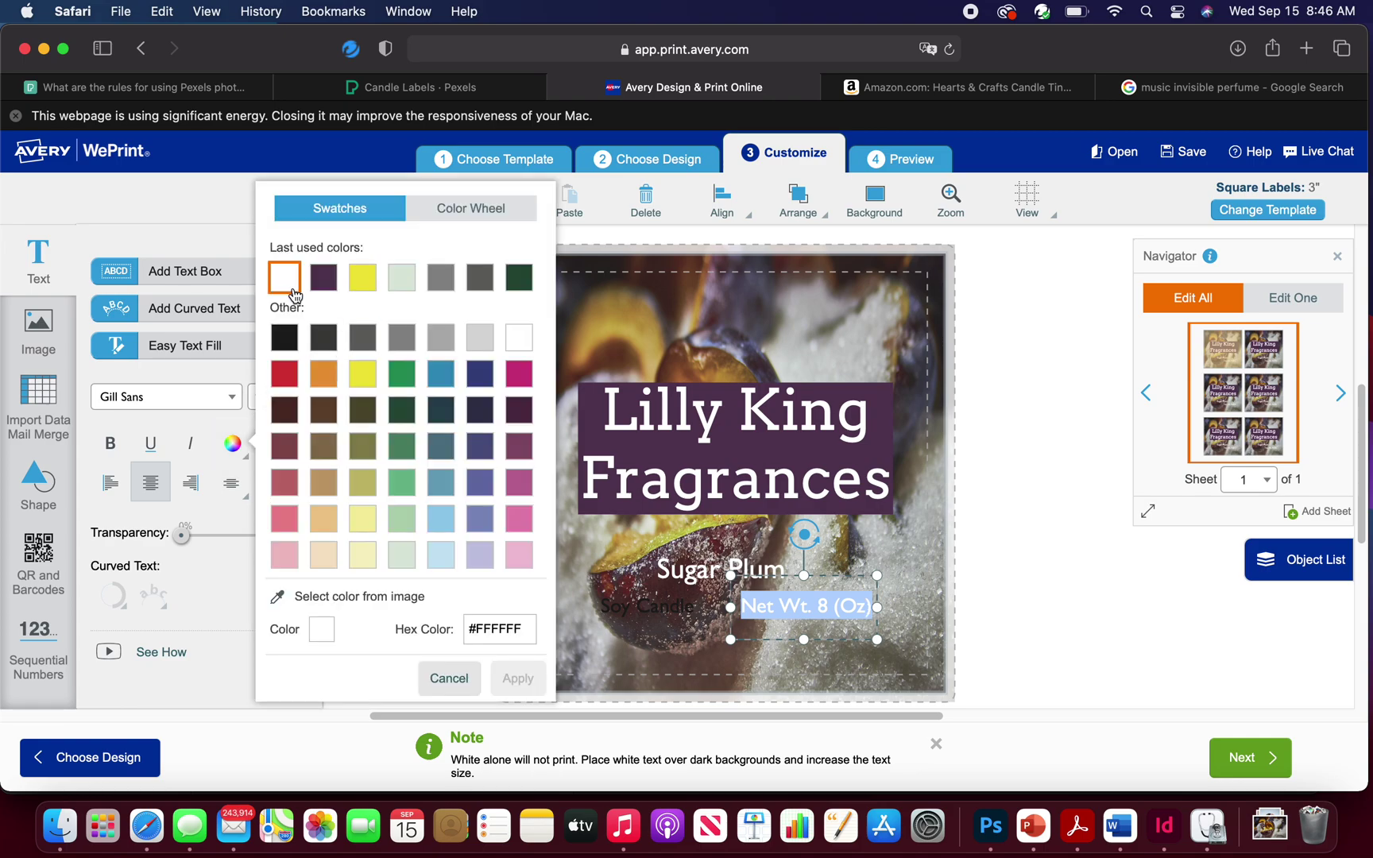
{"action": "left_click", "coordinate": [686, 612]}
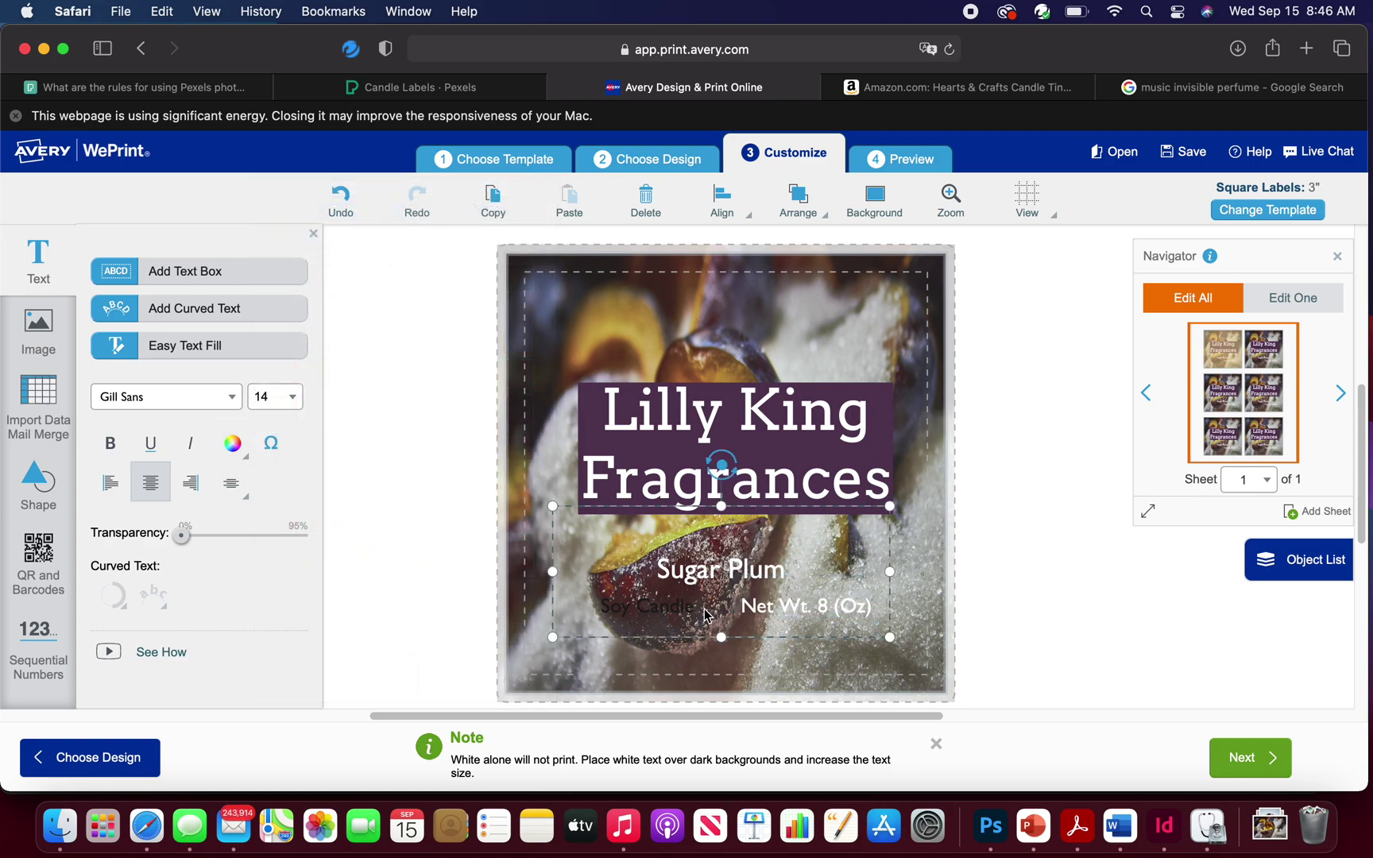
Color the "Soy Candle" text white and deselect everything on the label
{"action": "left_click_drag", "start_coordinate": [605, 608], "coordinate": [697, 609]}
{"action": "left_click", "coordinate": [232, 447]}
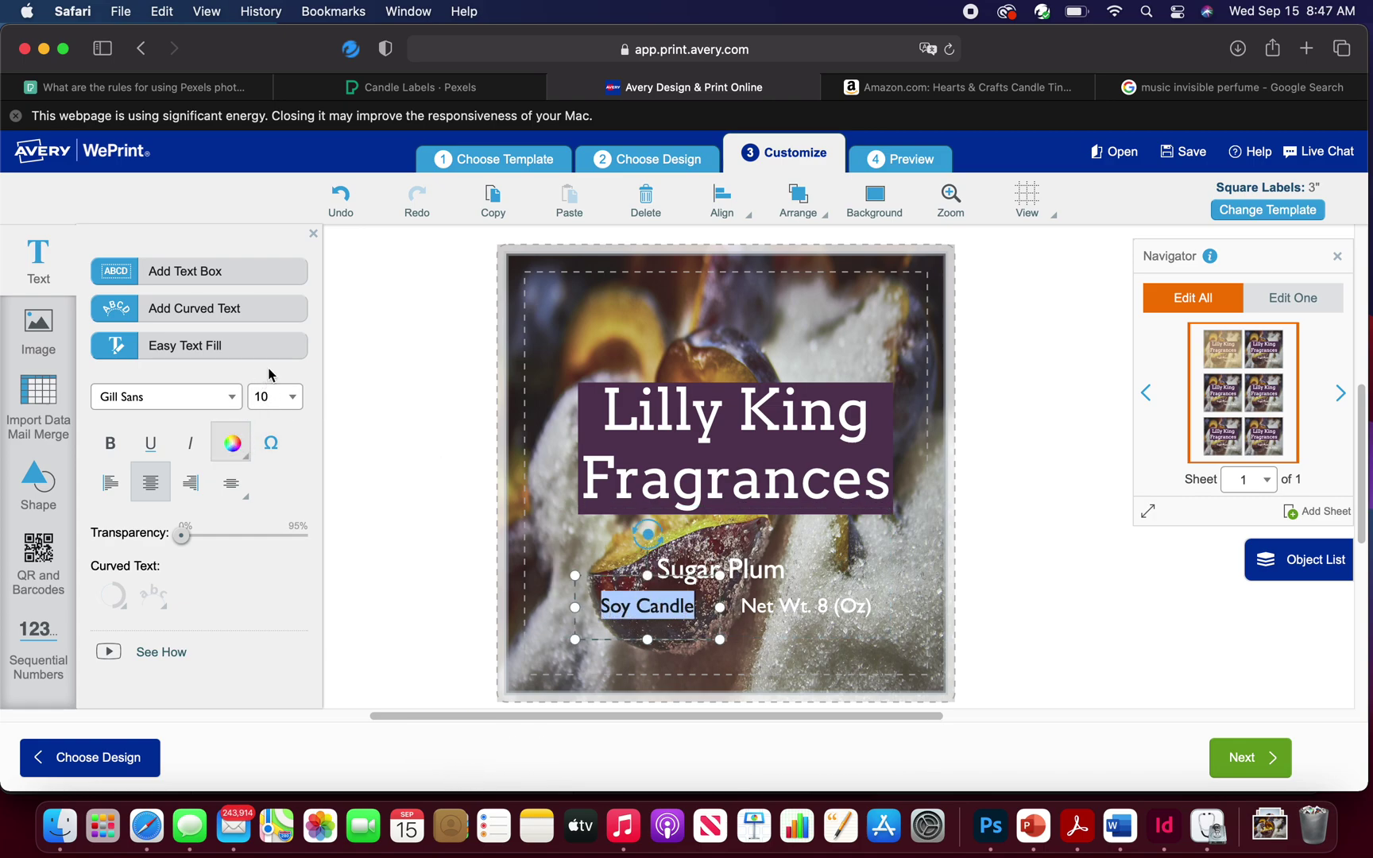
{"action": "left_click", "coordinate": [284, 278]}
{"action": "left_click", "coordinate": [757, 544]}
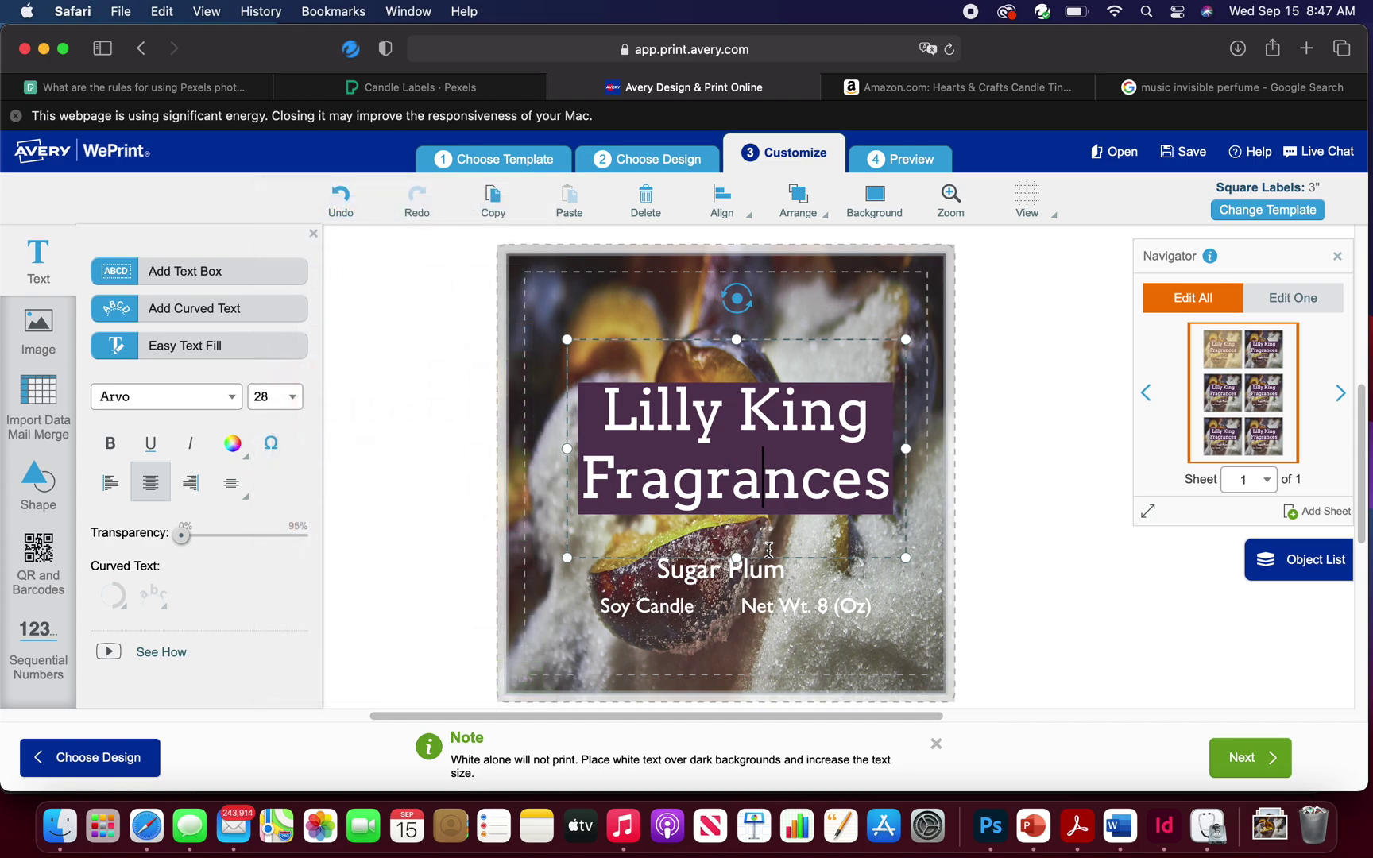
{"action": "left_click", "coordinate": [1044, 601]}
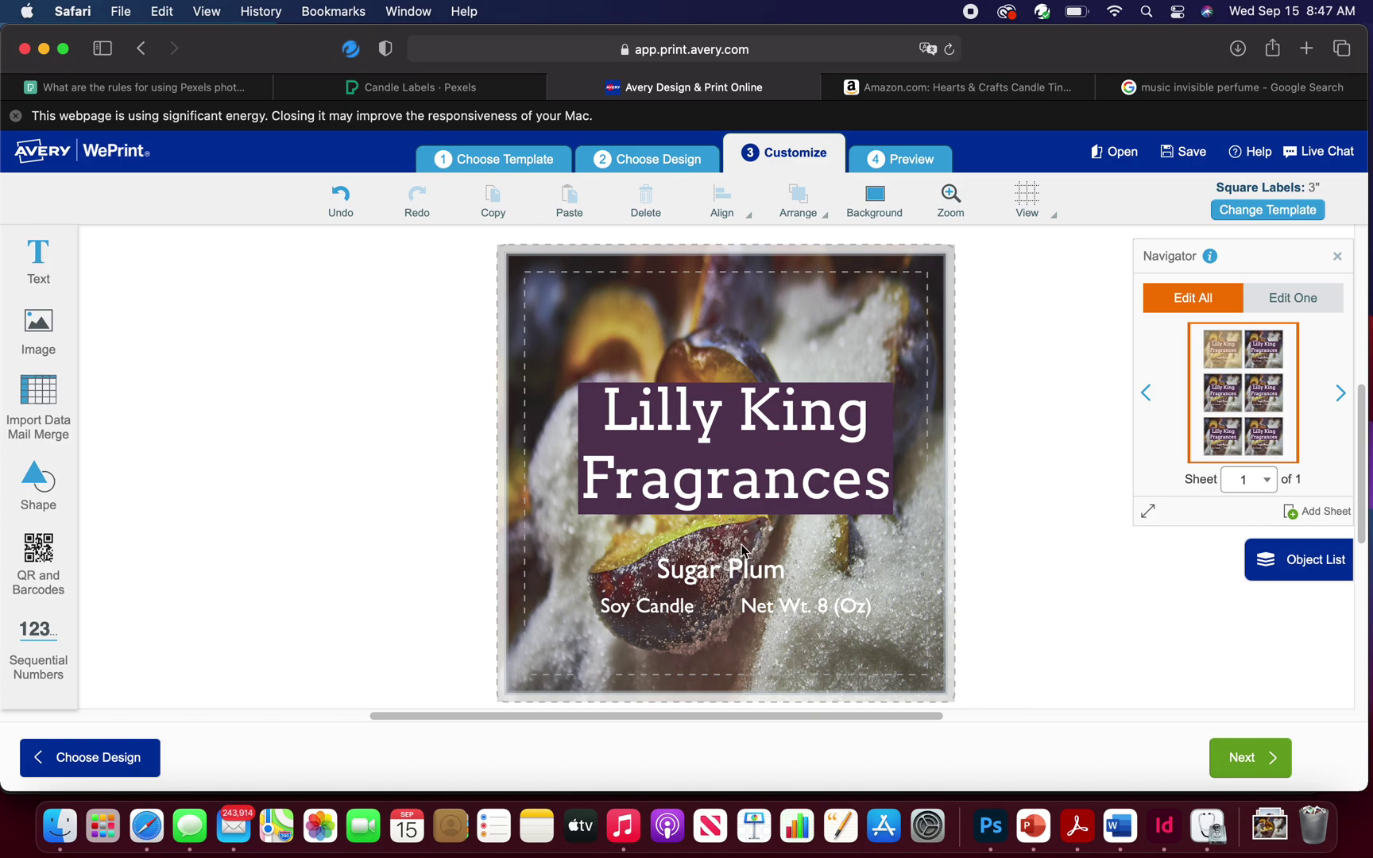
Add a purple rectangle shape to the label and move it below the "Lilly King Fragrances" panel
{"action": "left_click", "coordinate": [752, 444]}
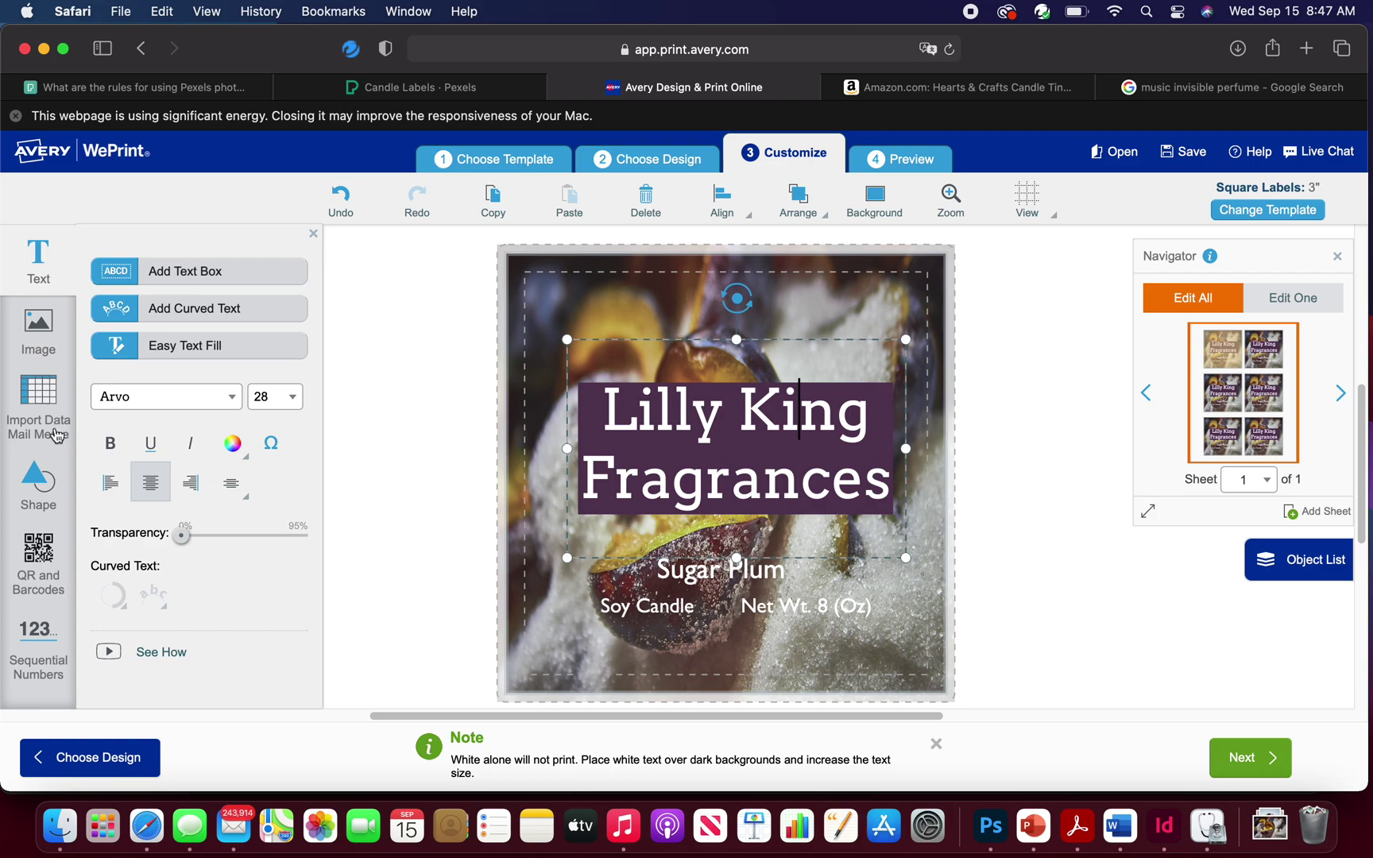
{"action": "left_click", "coordinate": [48, 487]}
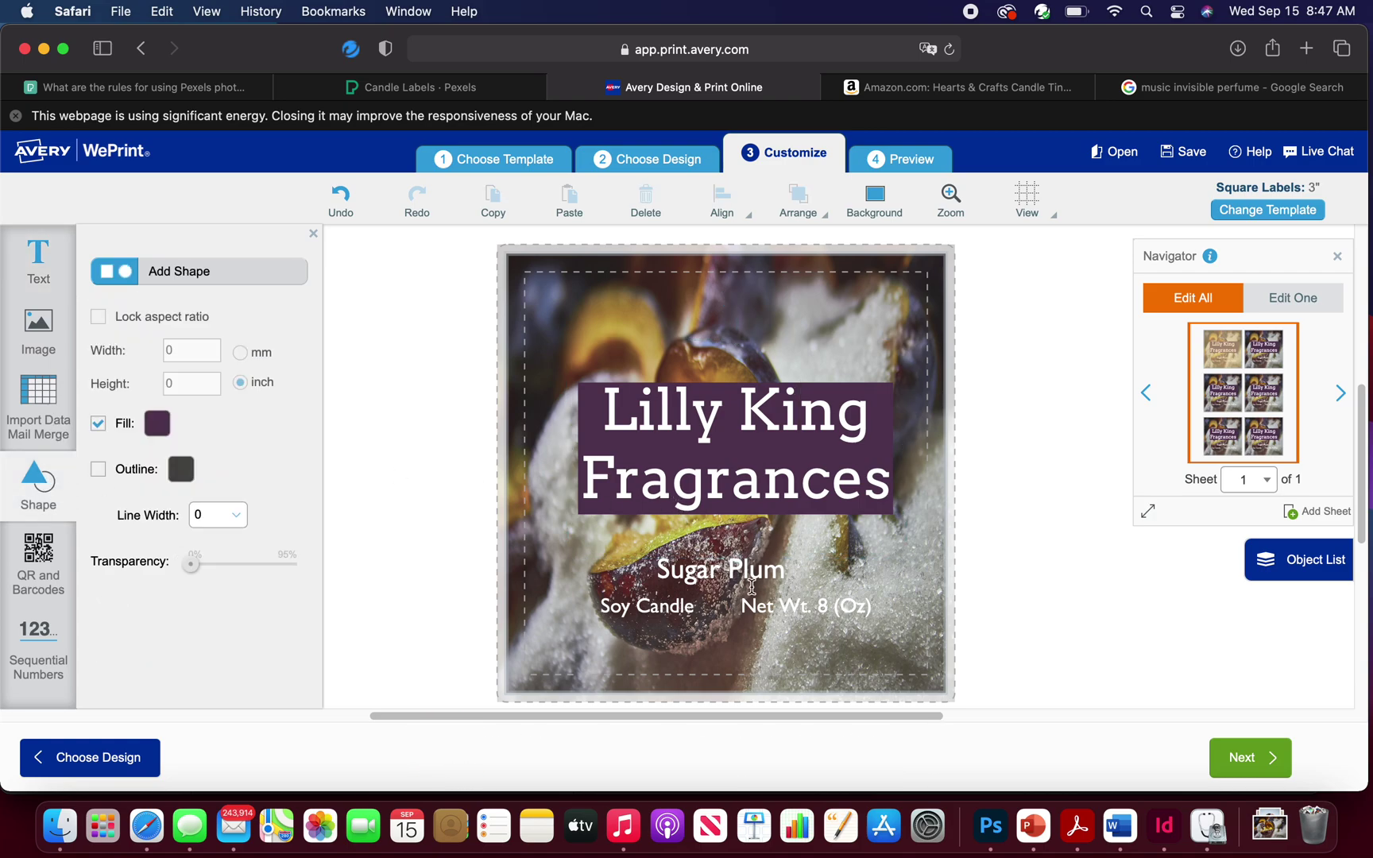
{"action": "left_click", "coordinate": [158, 275]}
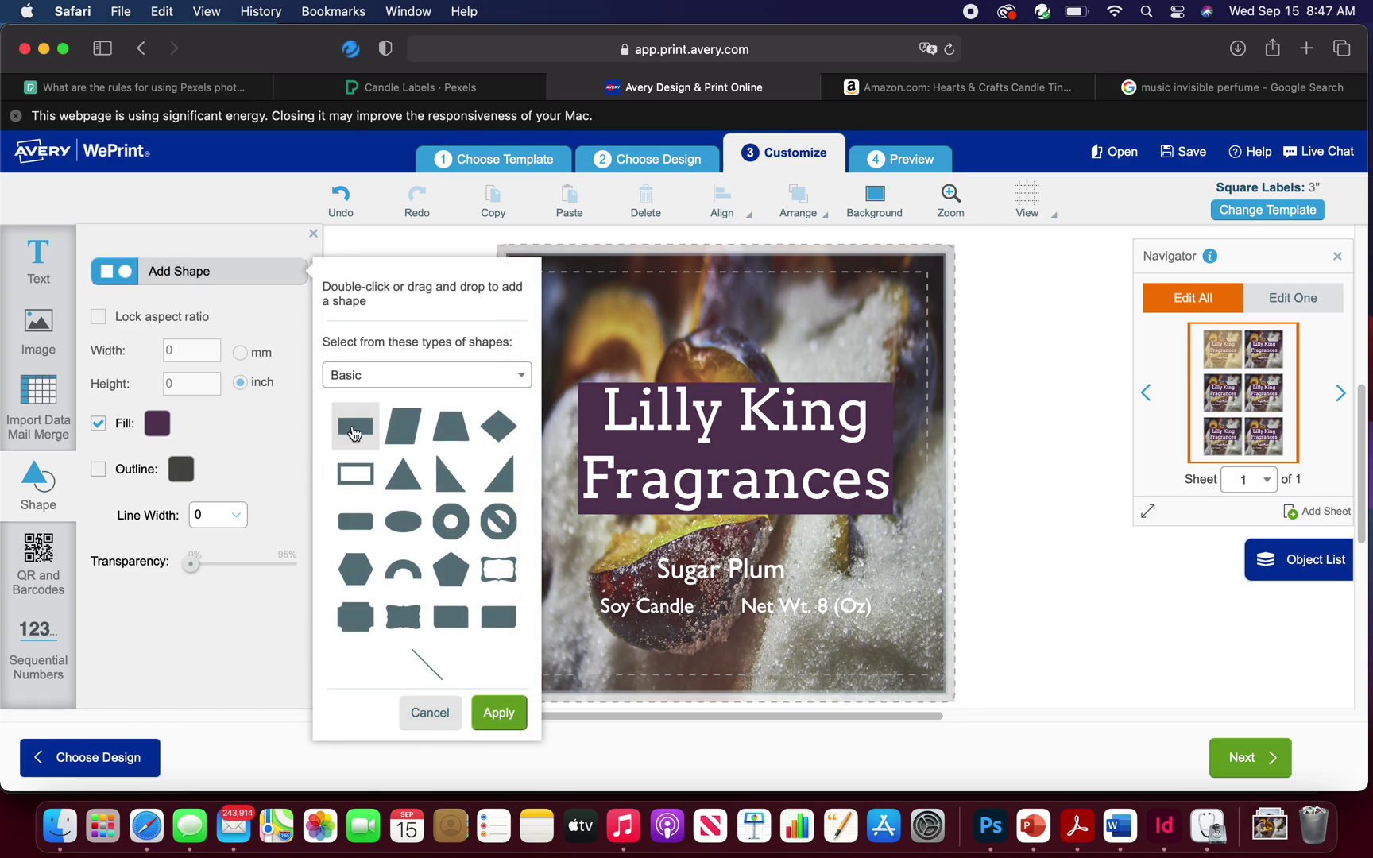
{"action": "left_click", "coordinate": [499, 713]}
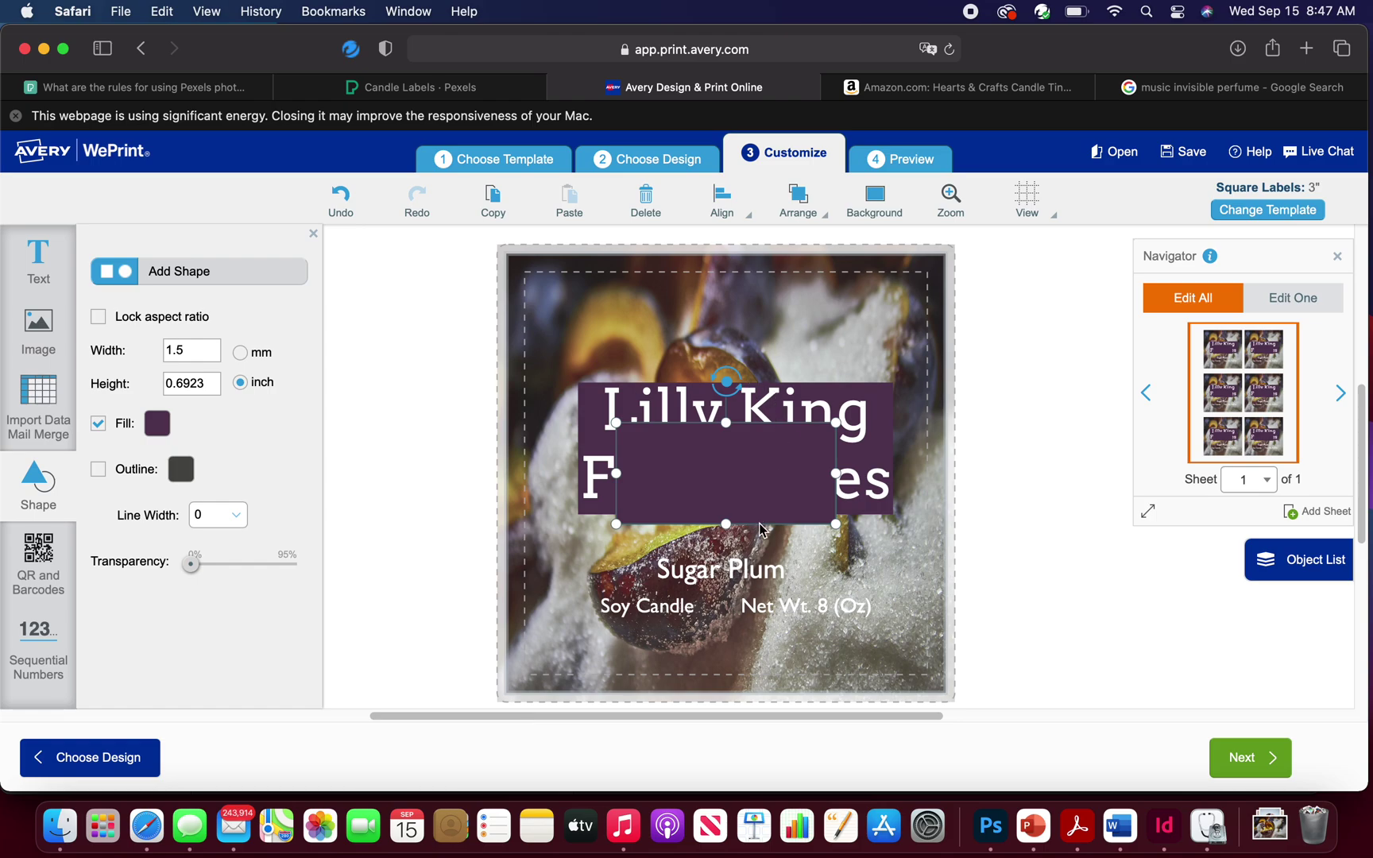
{"action": "left_click_drag", "start_coordinate": [759, 523], "coordinate": [764, 628]}
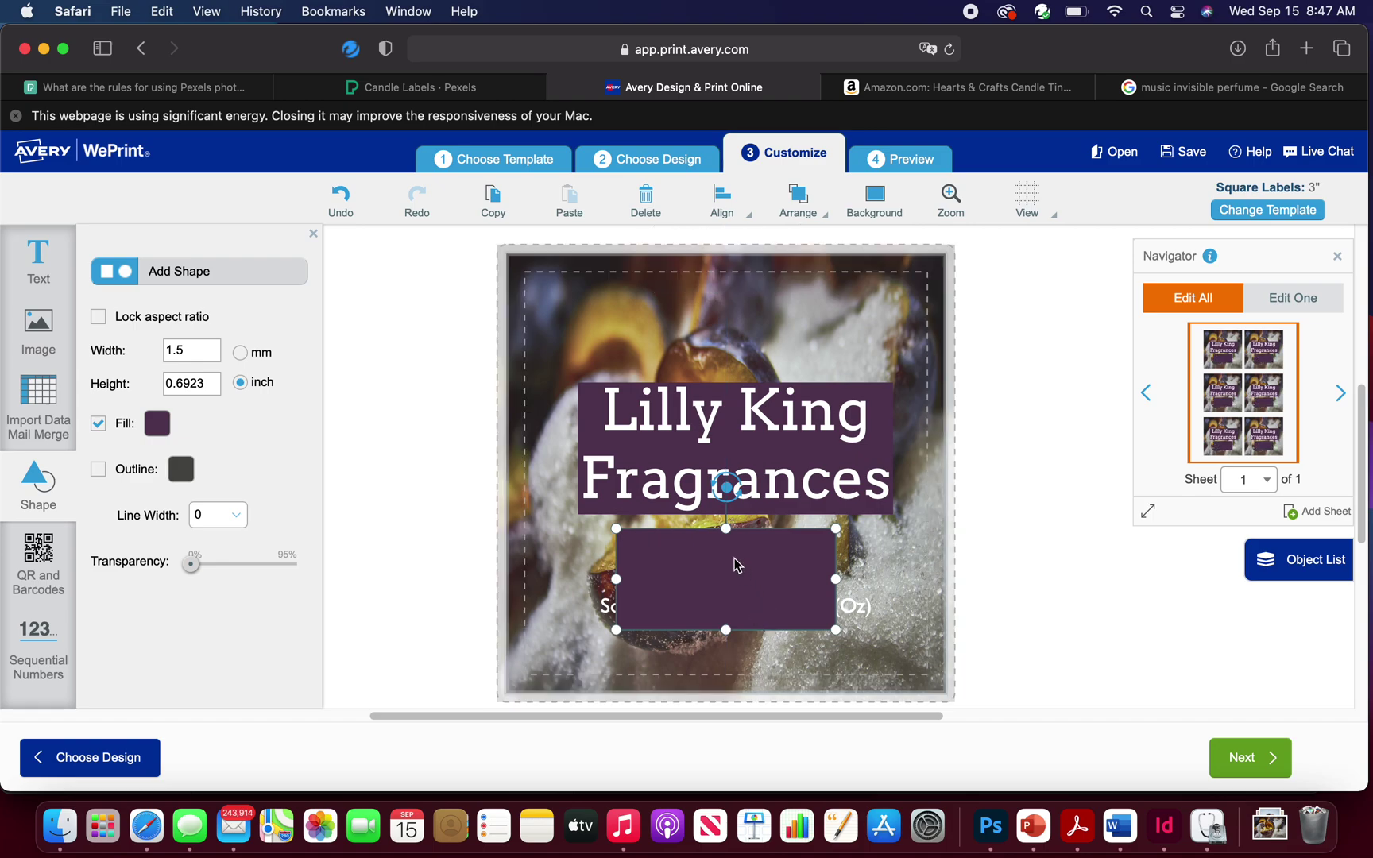
Resize the new purple rectangle to about 2.15 by 0.52 inches so its sides line up with the panel above
{"action": "left_click_drag", "start_coordinate": [725, 526], "coordinate": [726, 550]}
{"action": "left_click_drag", "start_coordinate": [836, 591], "coordinate": [881, 592]}
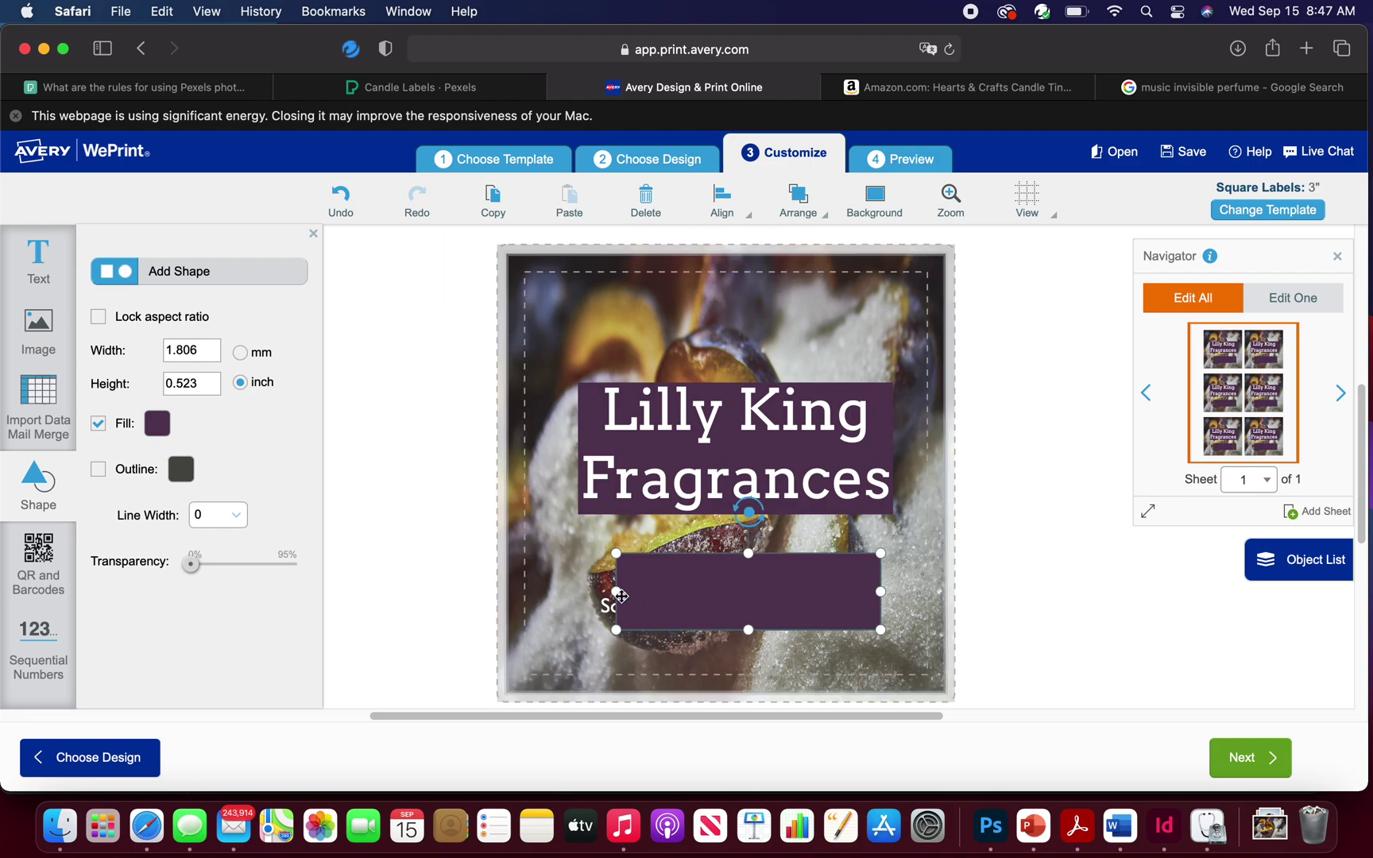
{"action": "left_click_drag", "start_coordinate": [615, 593], "coordinate": [584, 598]}
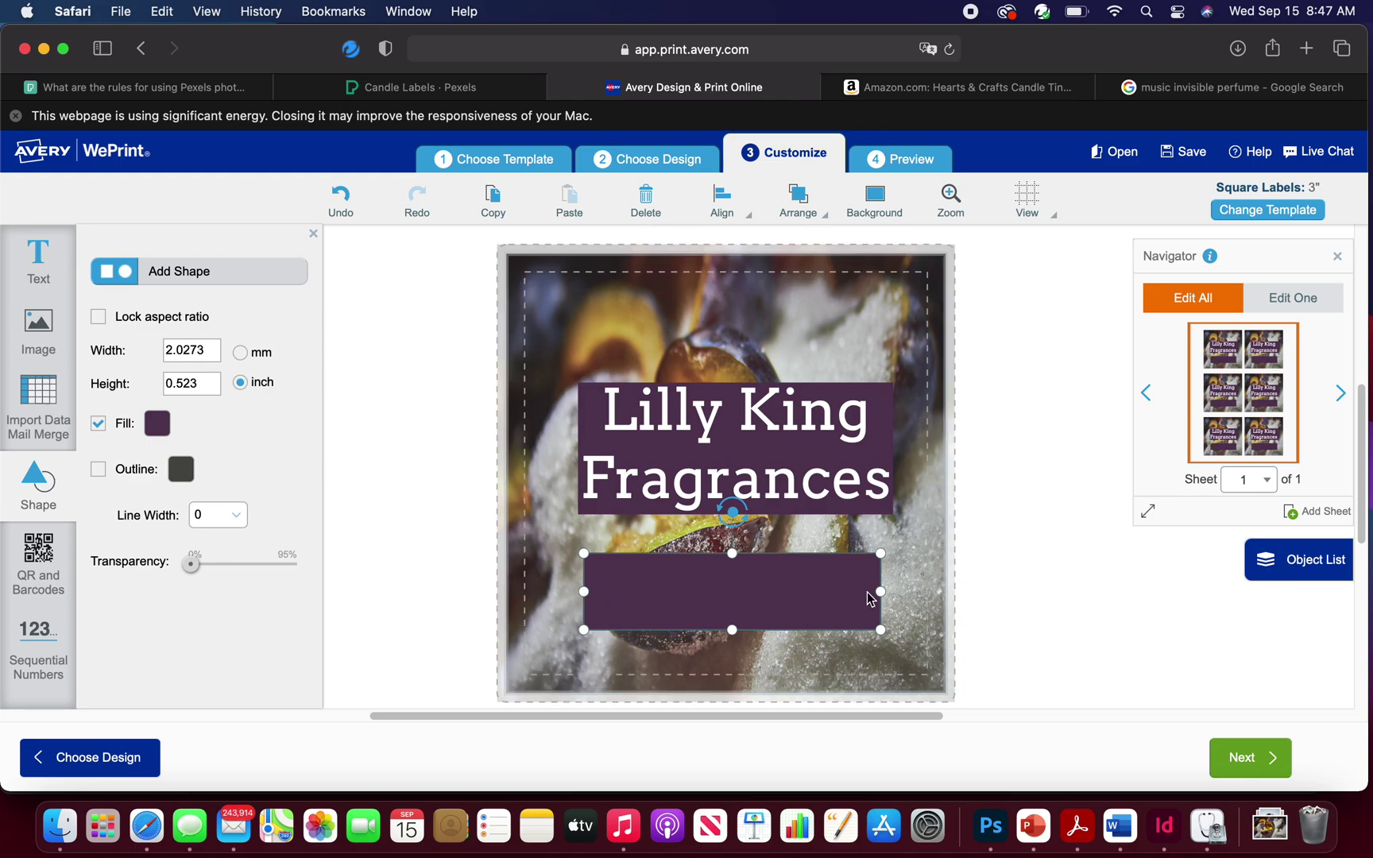
{"action": "left_click_drag", "start_coordinate": [882, 592], "coordinate": [895, 593]}
{"action": "left_click_drag", "start_coordinate": [688, 599], "coordinate": [688, 598]}
{"action": "left_click_drag", "start_coordinate": [583, 591], "coordinate": [586, 591]}
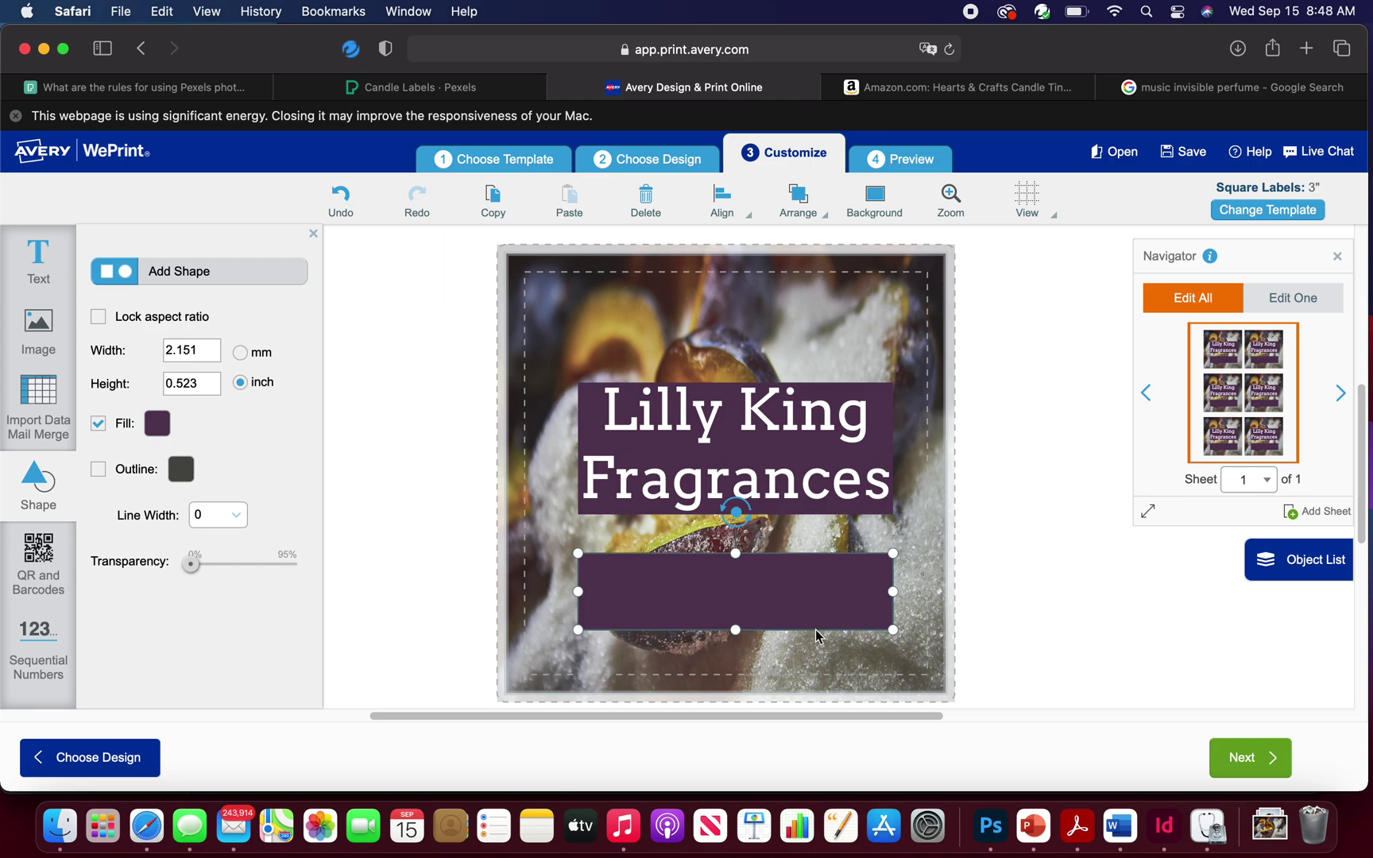
Bring the "Sugar Plum" text to the front and place the new purple rectangle behind it
{"action": "left_click_drag", "start_coordinate": [817, 631], "coordinate": [816, 662]}
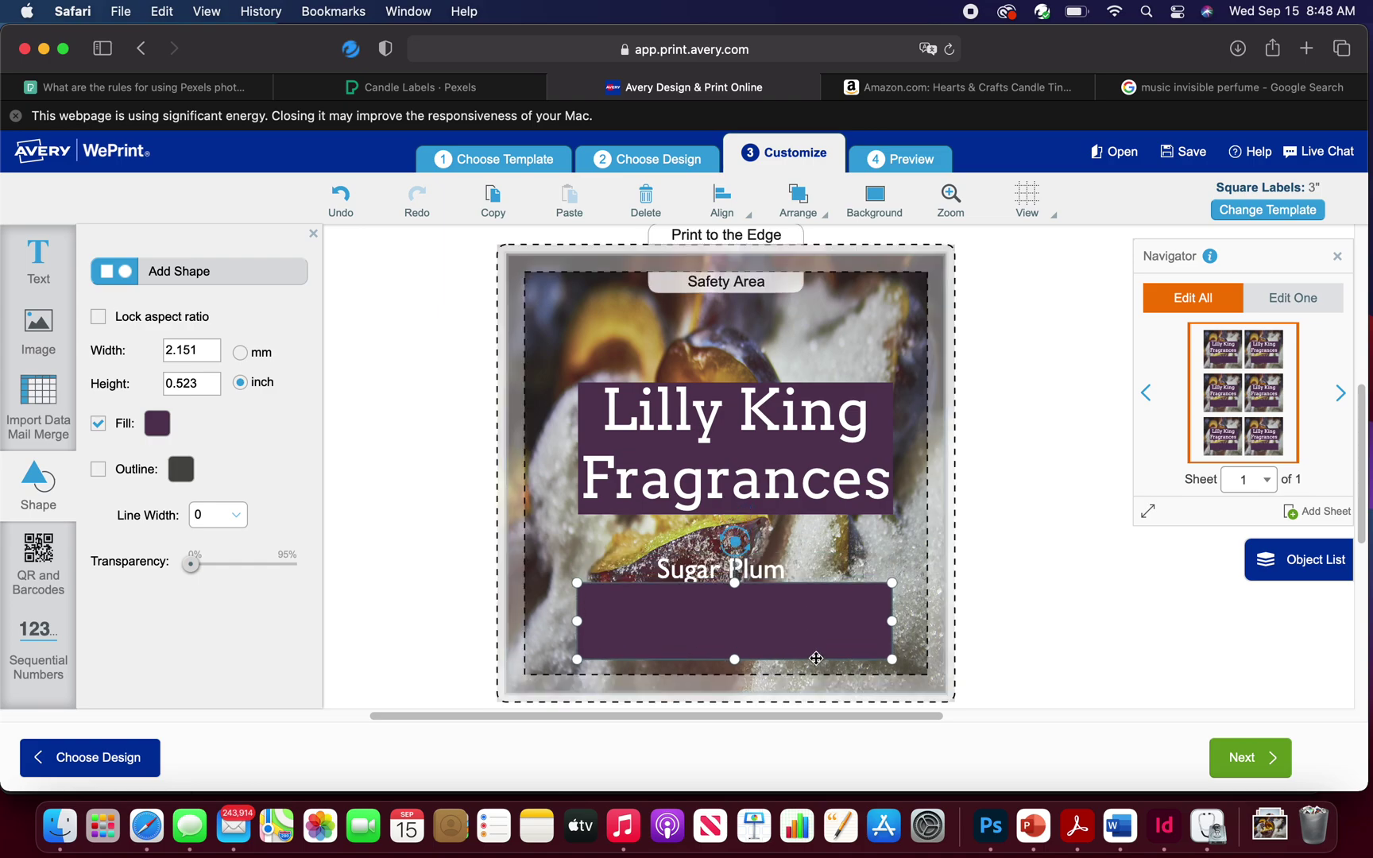
{"action": "left_click", "coordinate": [809, 560]}
{"action": "left_click", "coordinate": [821, 224]}
{"action": "left_click", "coordinate": [821, 382]}
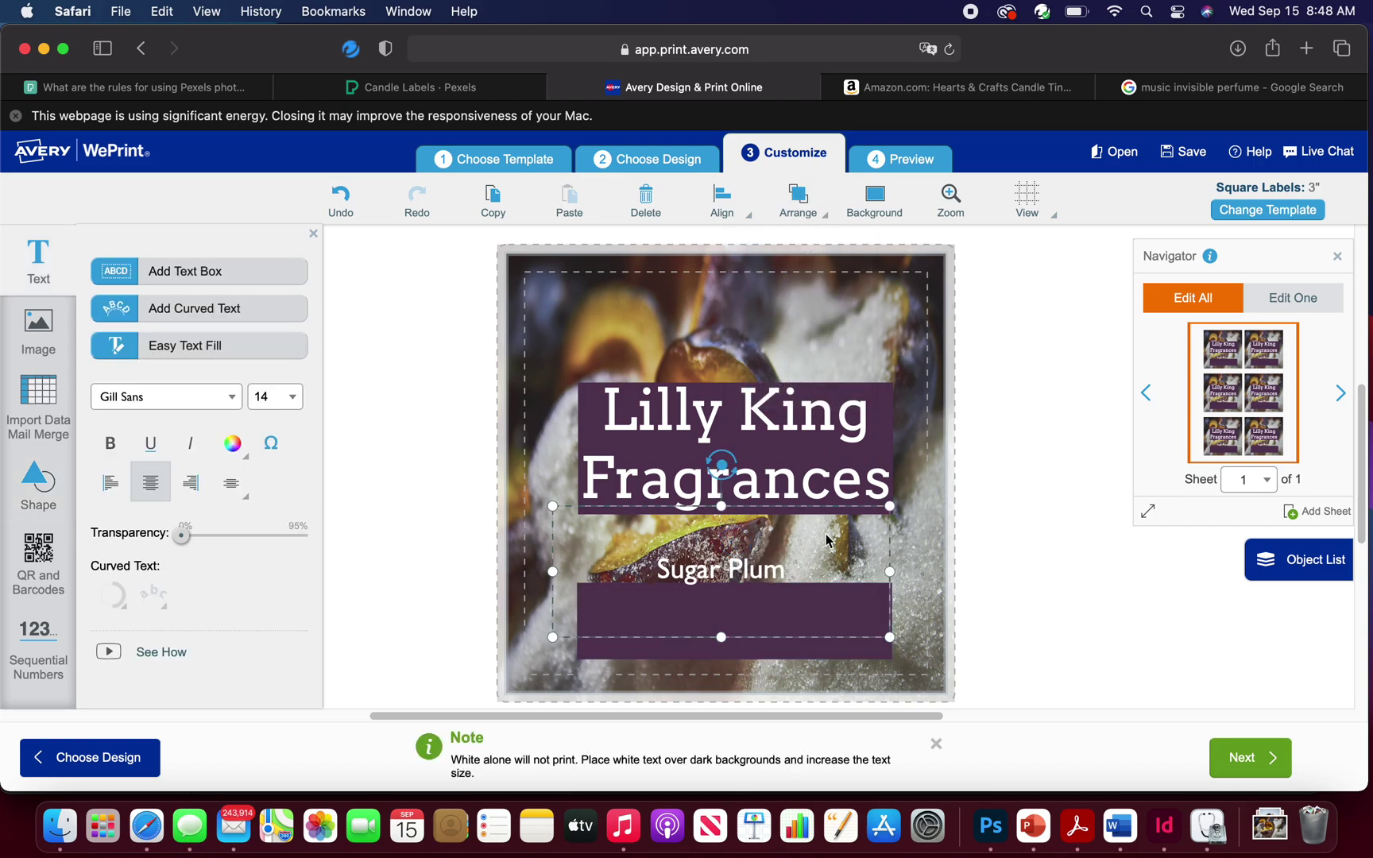
{"action": "left_click", "coordinate": [816, 653]}
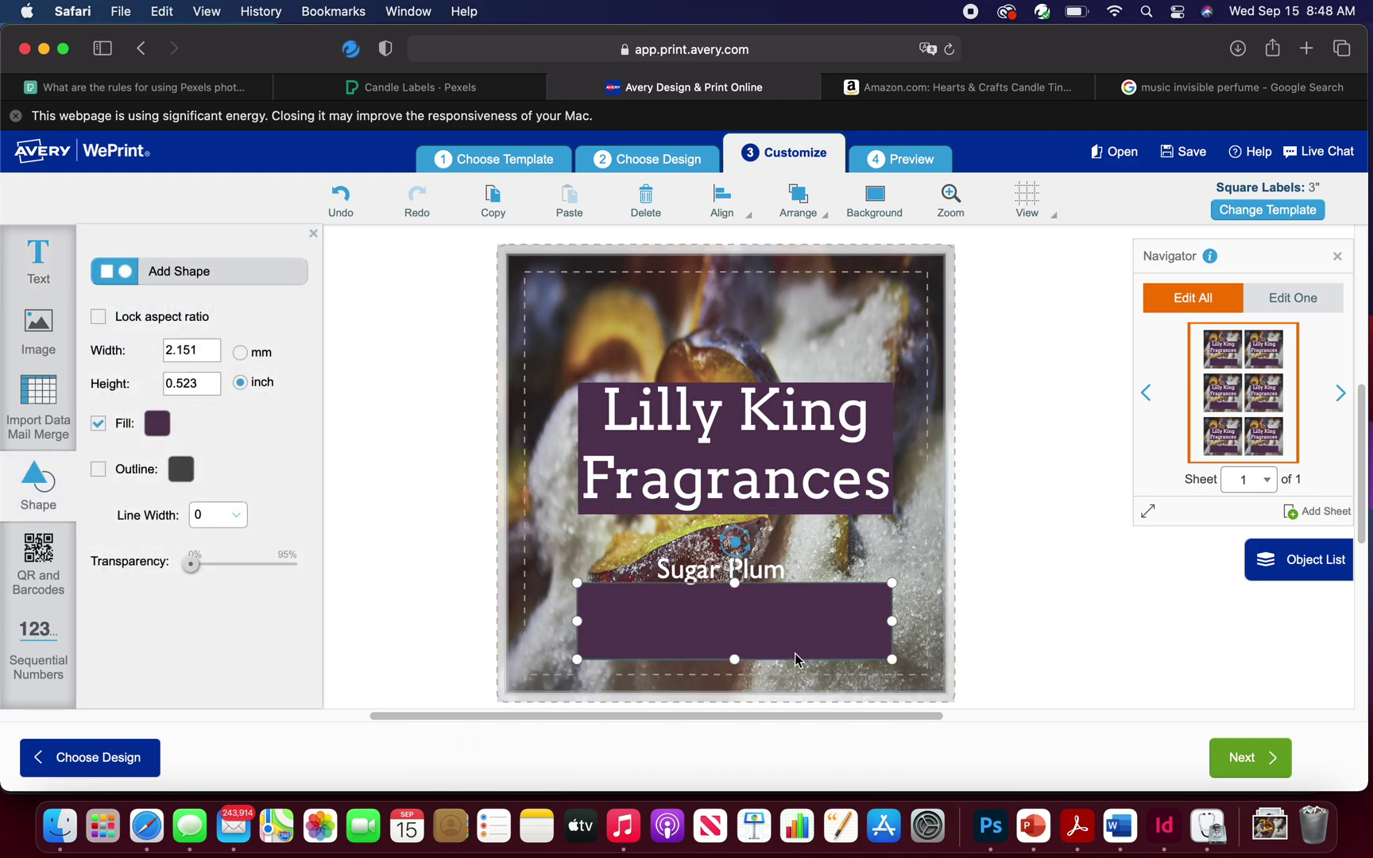
{"action": "left_click_drag", "start_coordinate": [797, 645], "coordinate": [794, 578]}
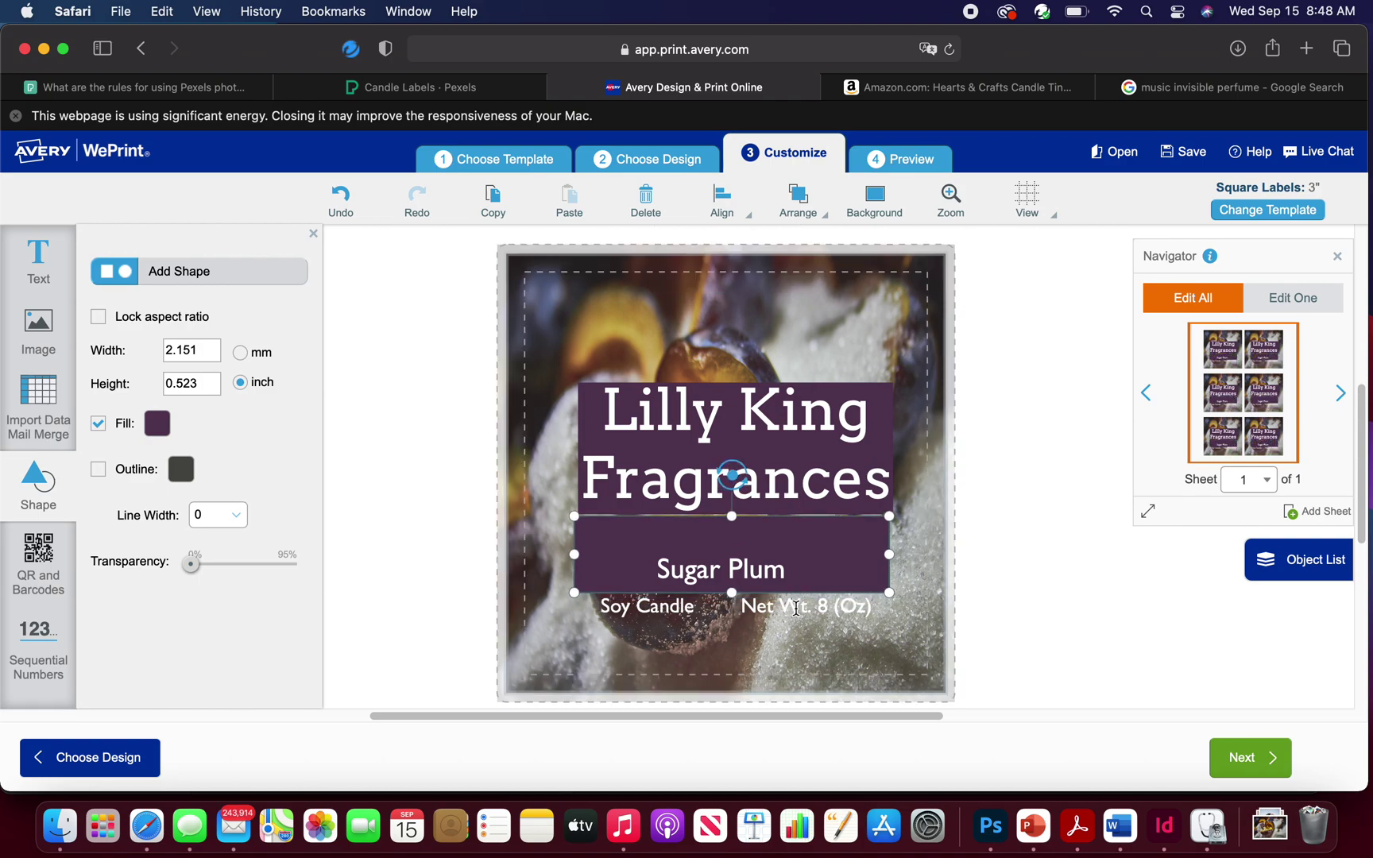
Bring the "Net Wt. 8 (Oz)" and "Soy Candle" text boxes to the front of the label
{"action": "left_click", "coordinate": [790, 605]}
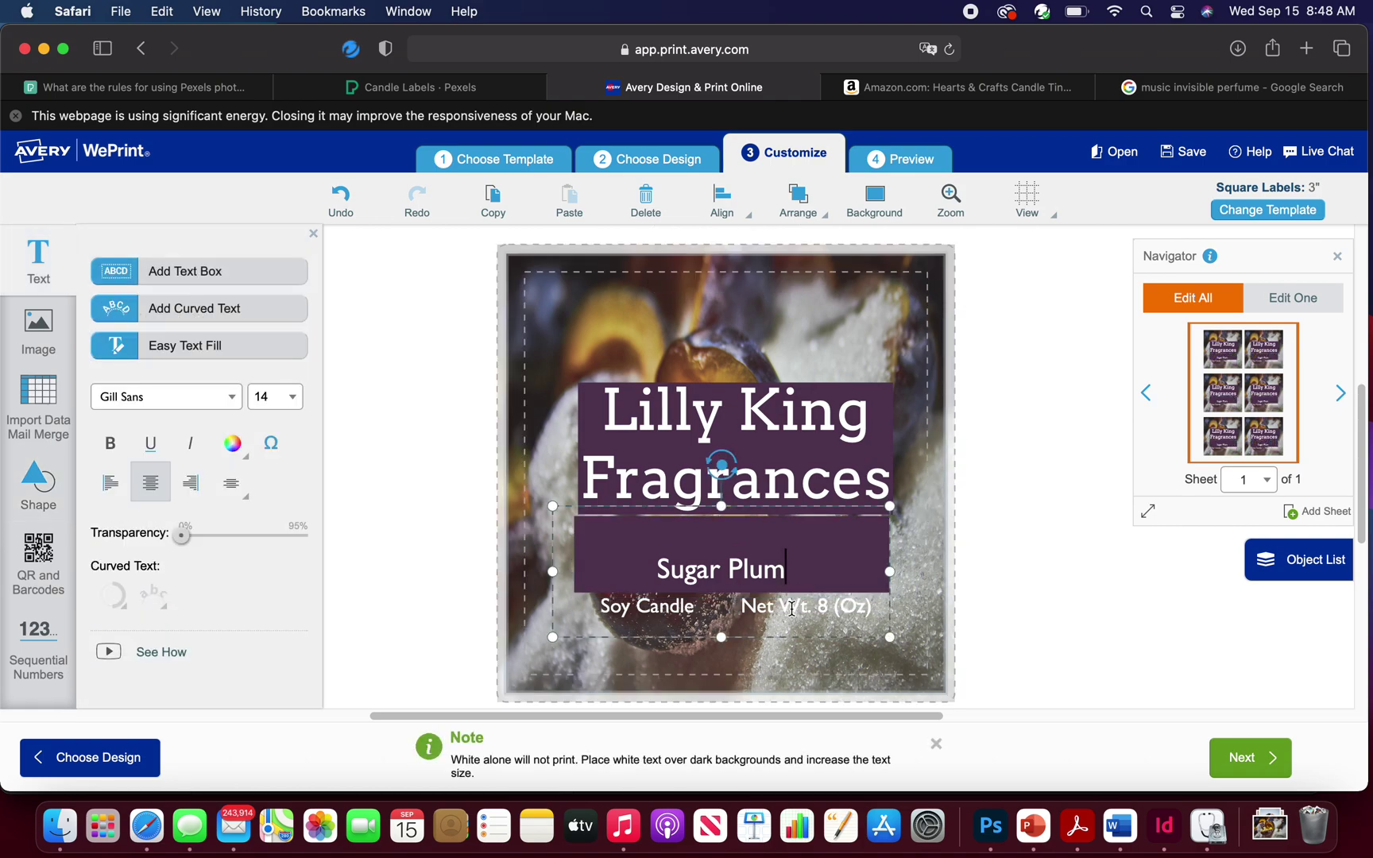
{"action": "left_click", "coordinate": [818, 229]}
{"action": "left_click", "coordinate": [810, 384]}
{"action": "left_click", "coordinate": [785, 609]}
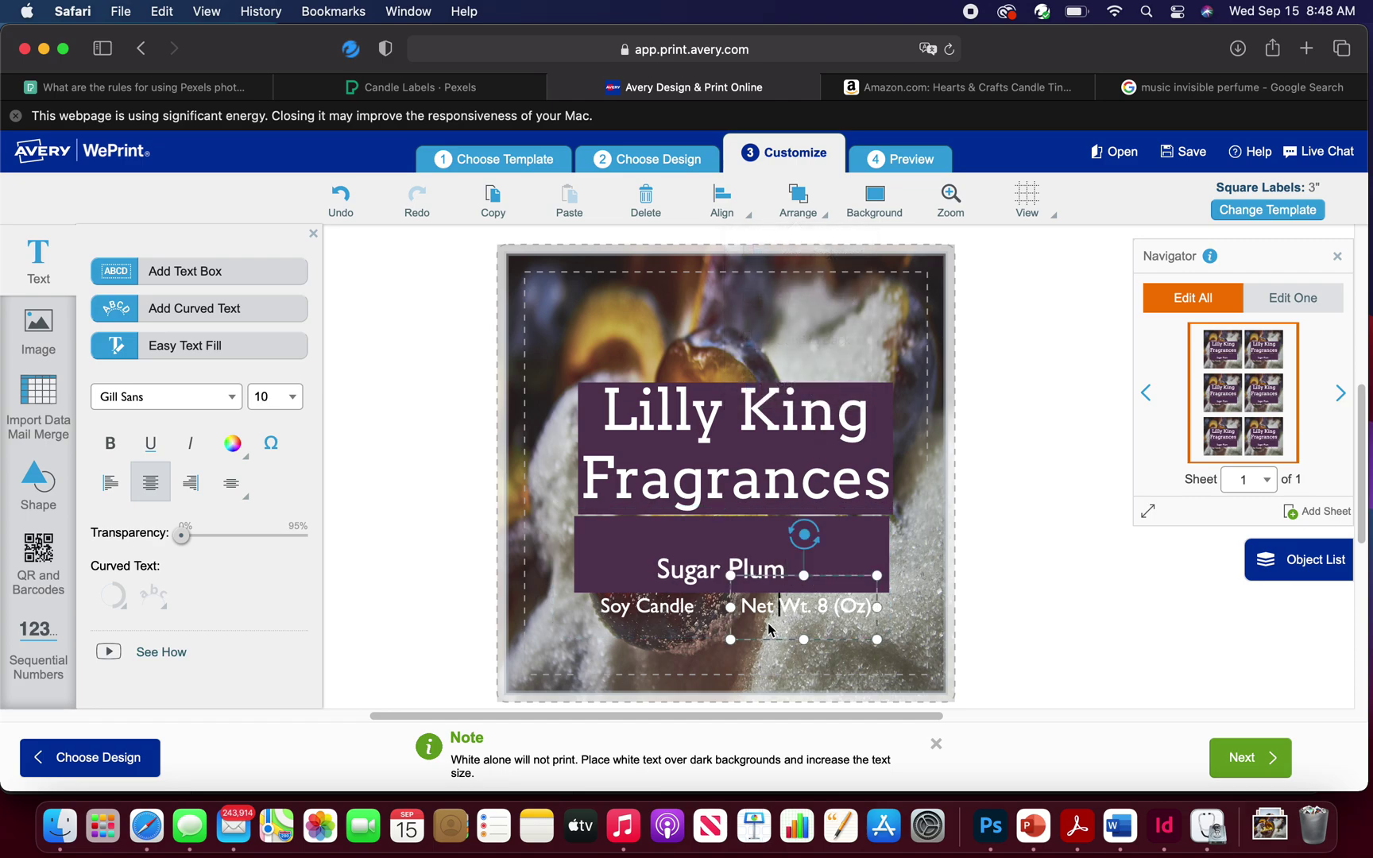
{"action": "left_click", "coordinate": [819, 218]}
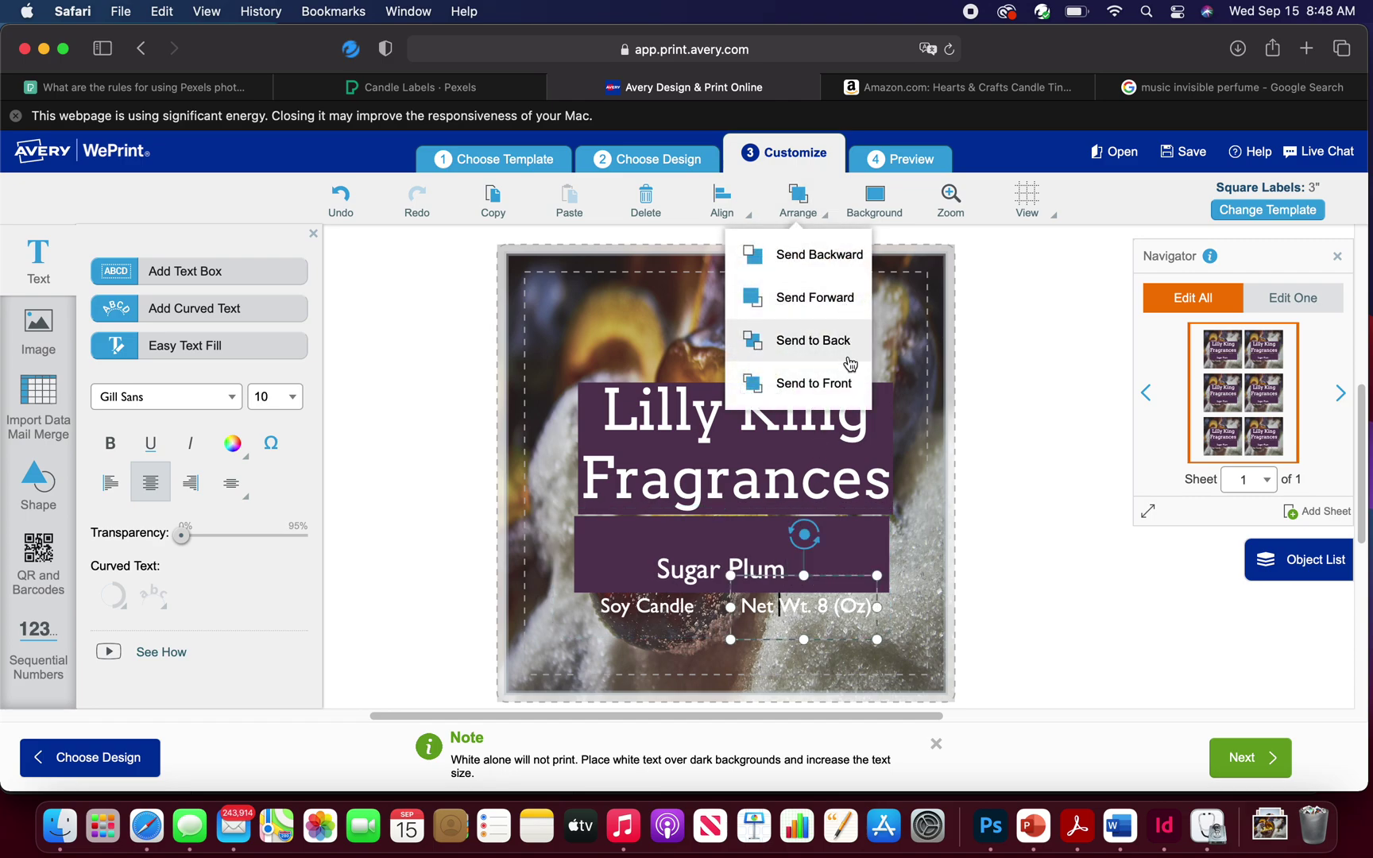
{"action": "left_click", "coordinate": [846, 380]}
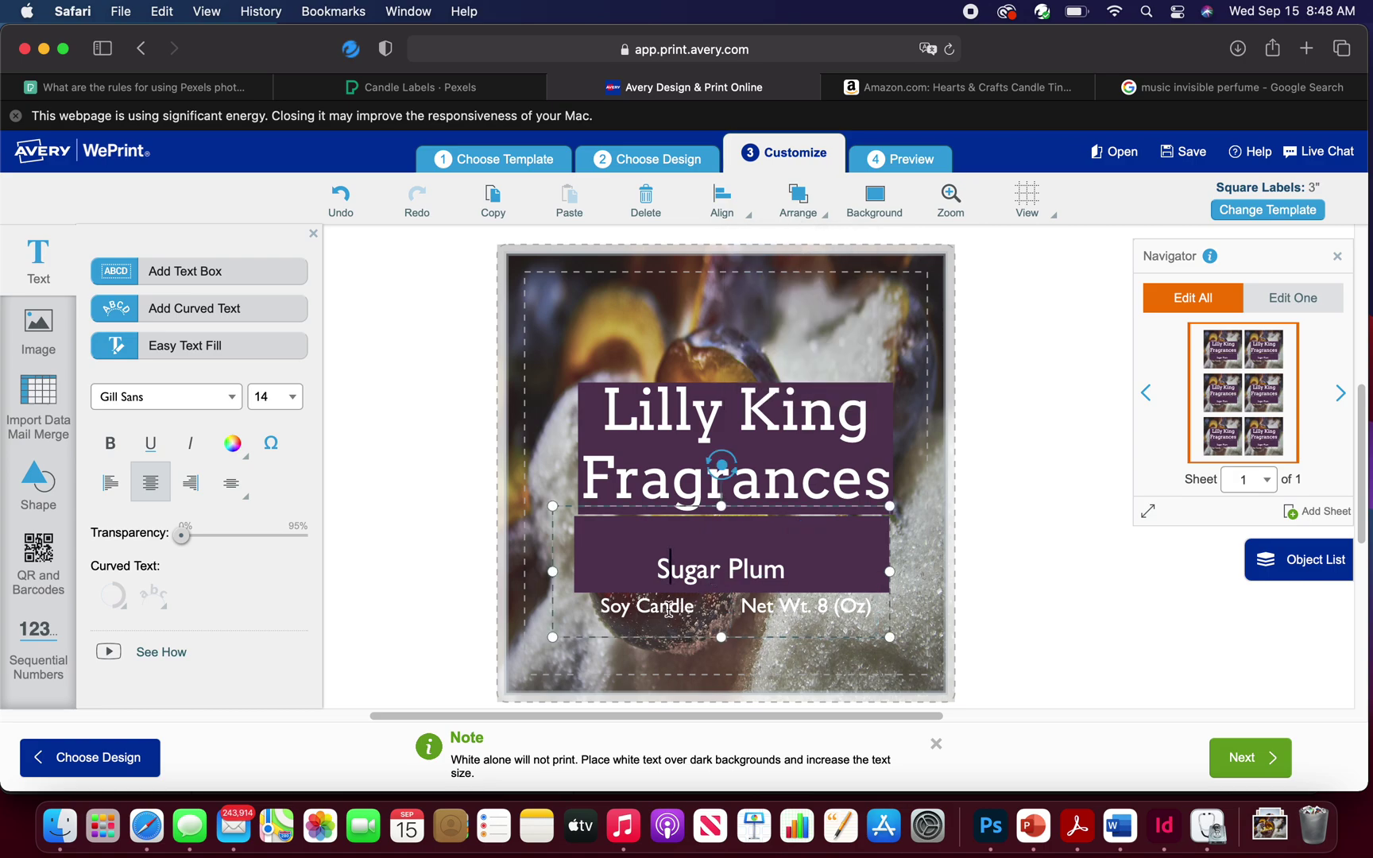
{"action": "left_click", "coordinate": [662, 625]}
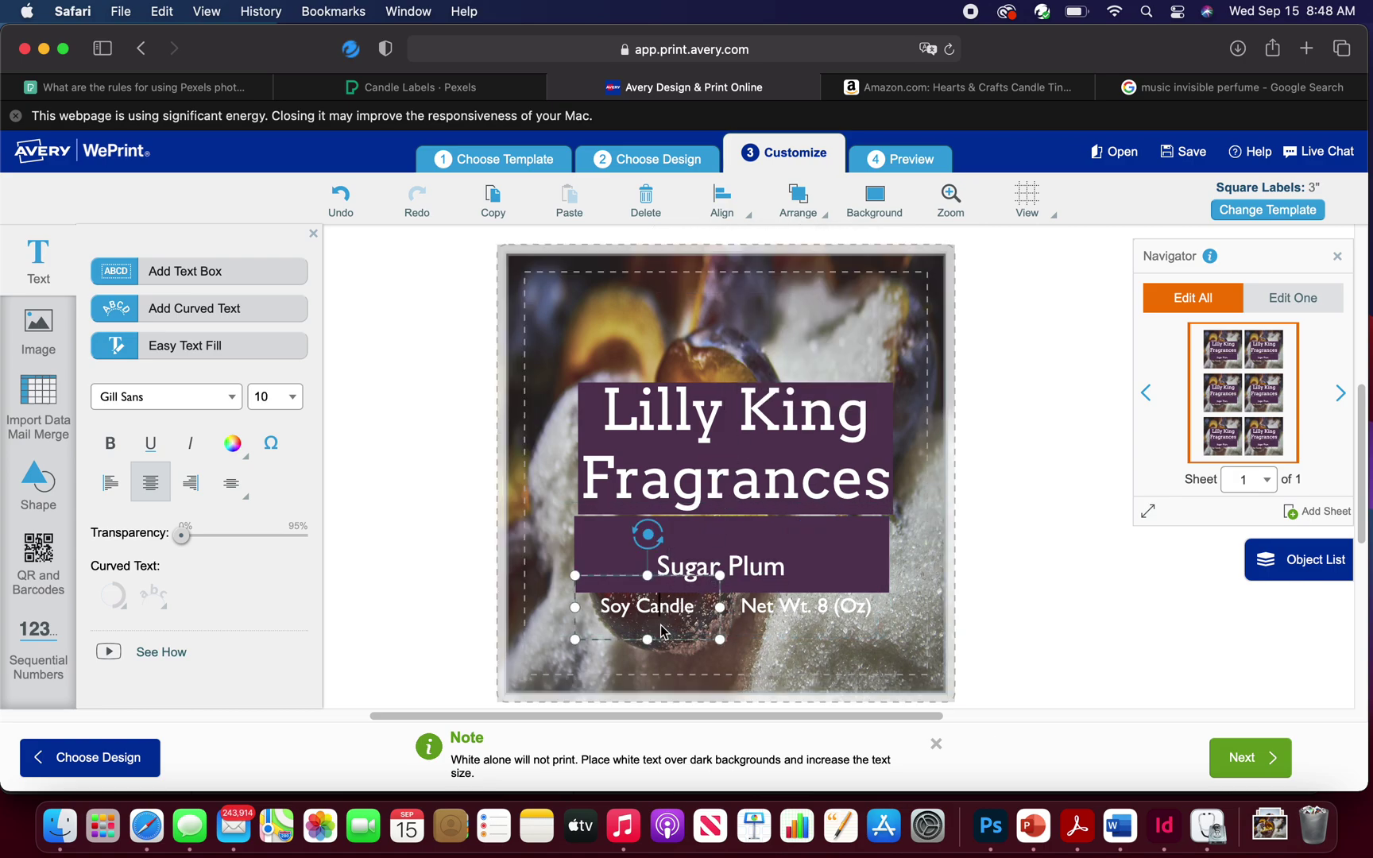
{"action": "left_click", "coordinate": [811, 213]}
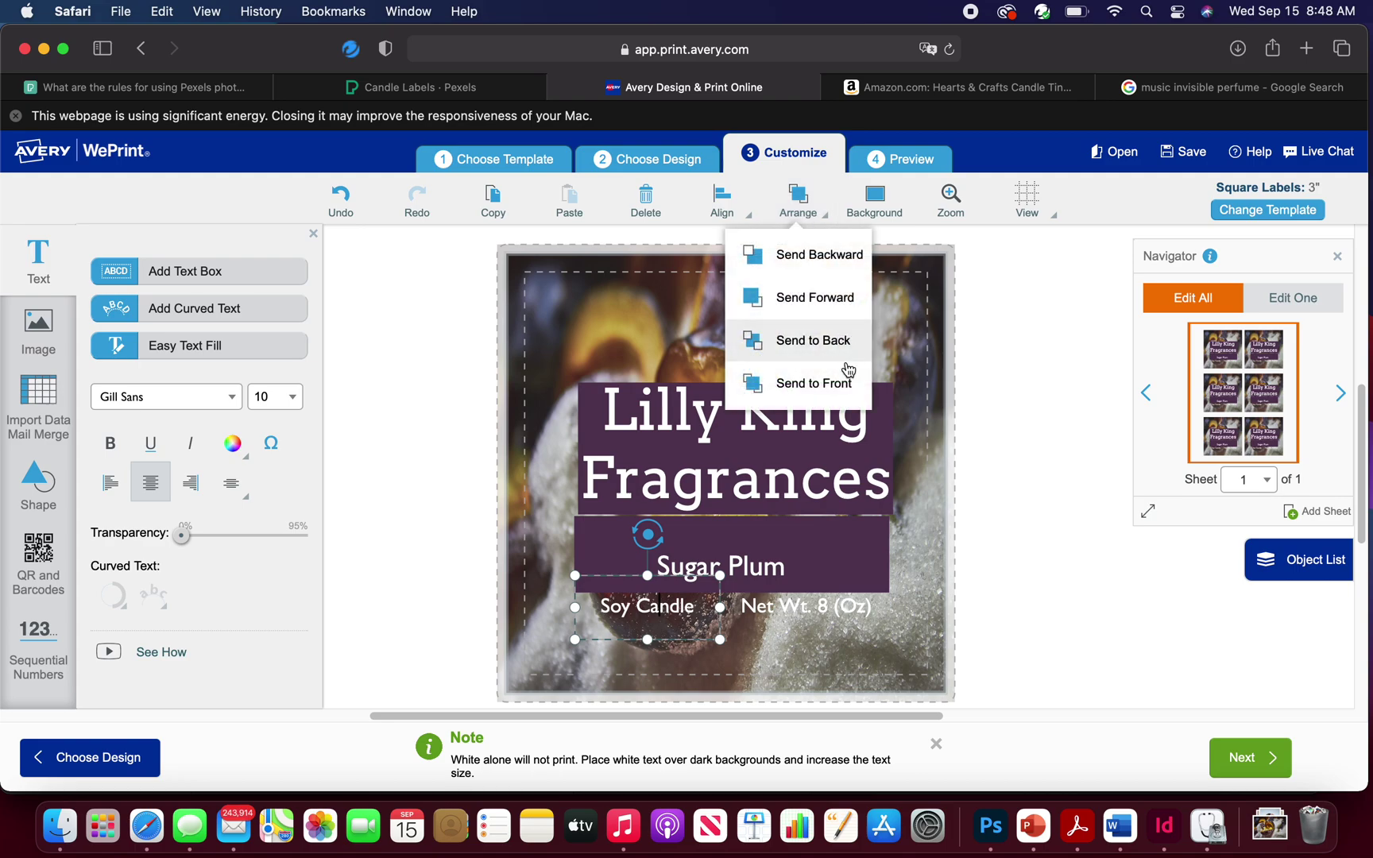
{"action": "left_click", "coordinate": [841, 391]}
Center the lower purple rectangle behind the three text lines and adjust its side edges to match the panel above
{"action": "left_click", "coordinate": [833, 546]}
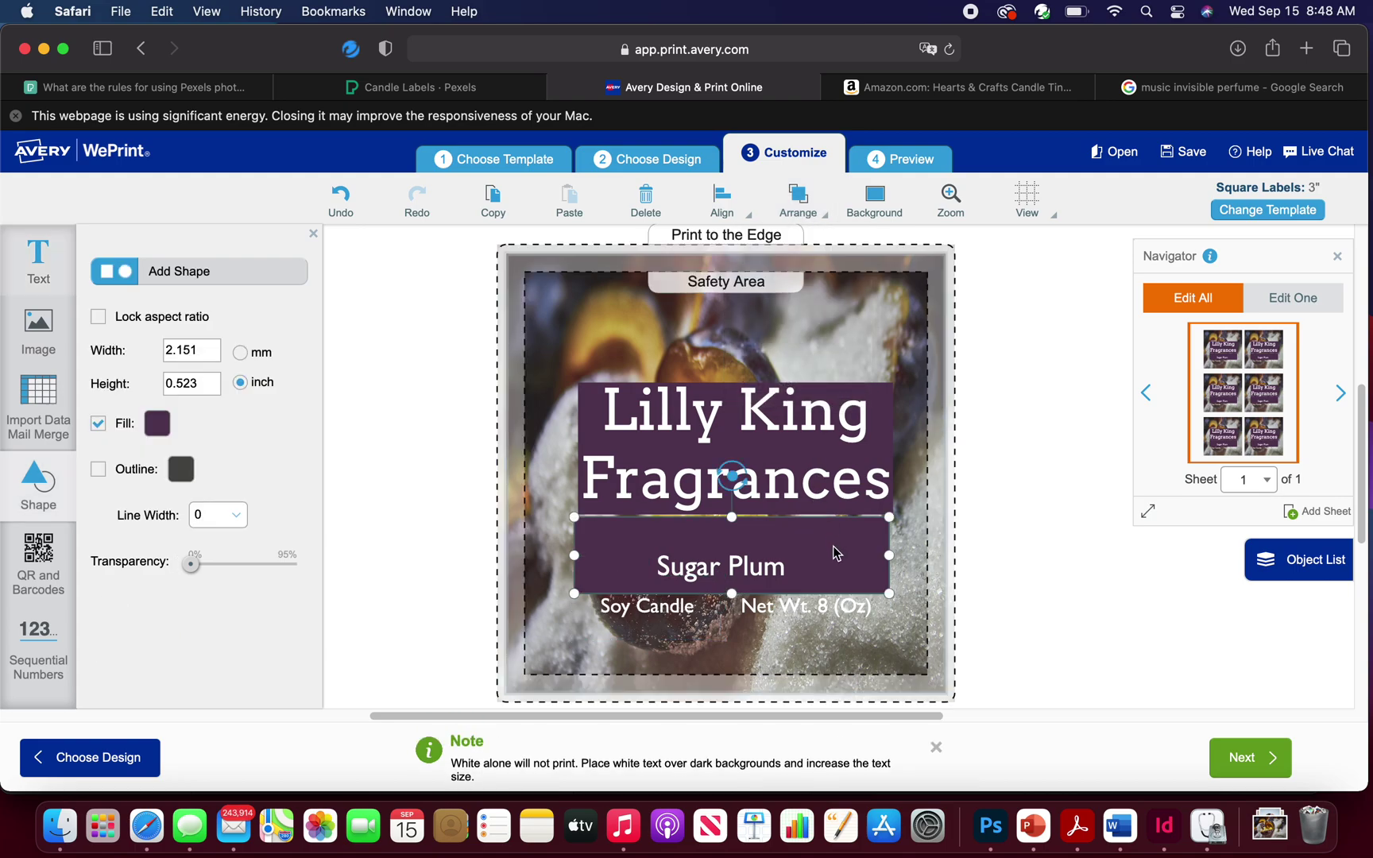
{"action": "left_click_drag", "start_coordinate": [833, 547], "coordinate": [833, 582]}
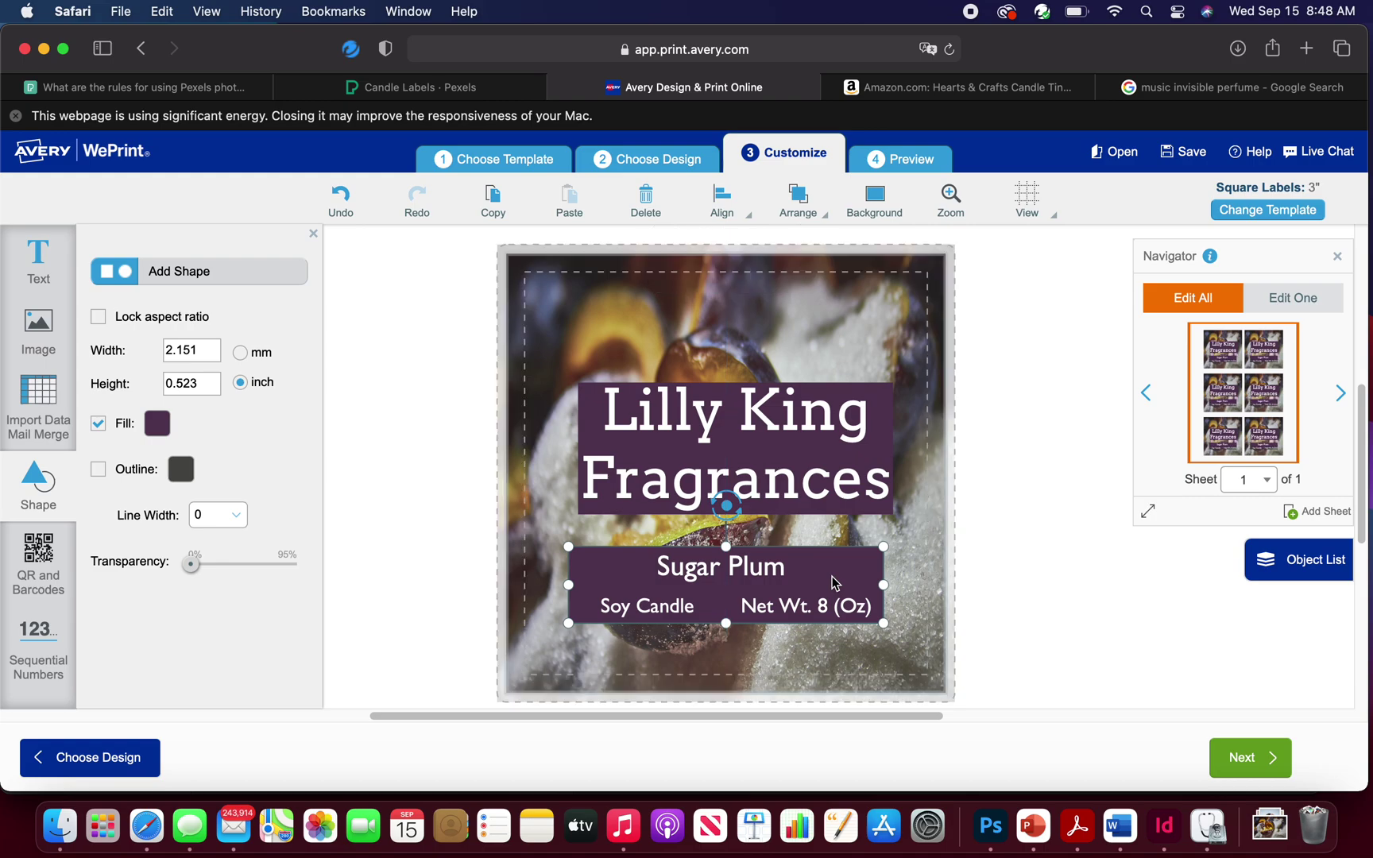
{"action": "left_click_drag", "start_coordinate": [569, 584], "coordinate": [577, 583]}
{"action": "left_click_drag", "start_coordinate": [883, 585], "coordinate": [890, 585]}
{"action": "left_click", "coordinate": [1002, 558]}
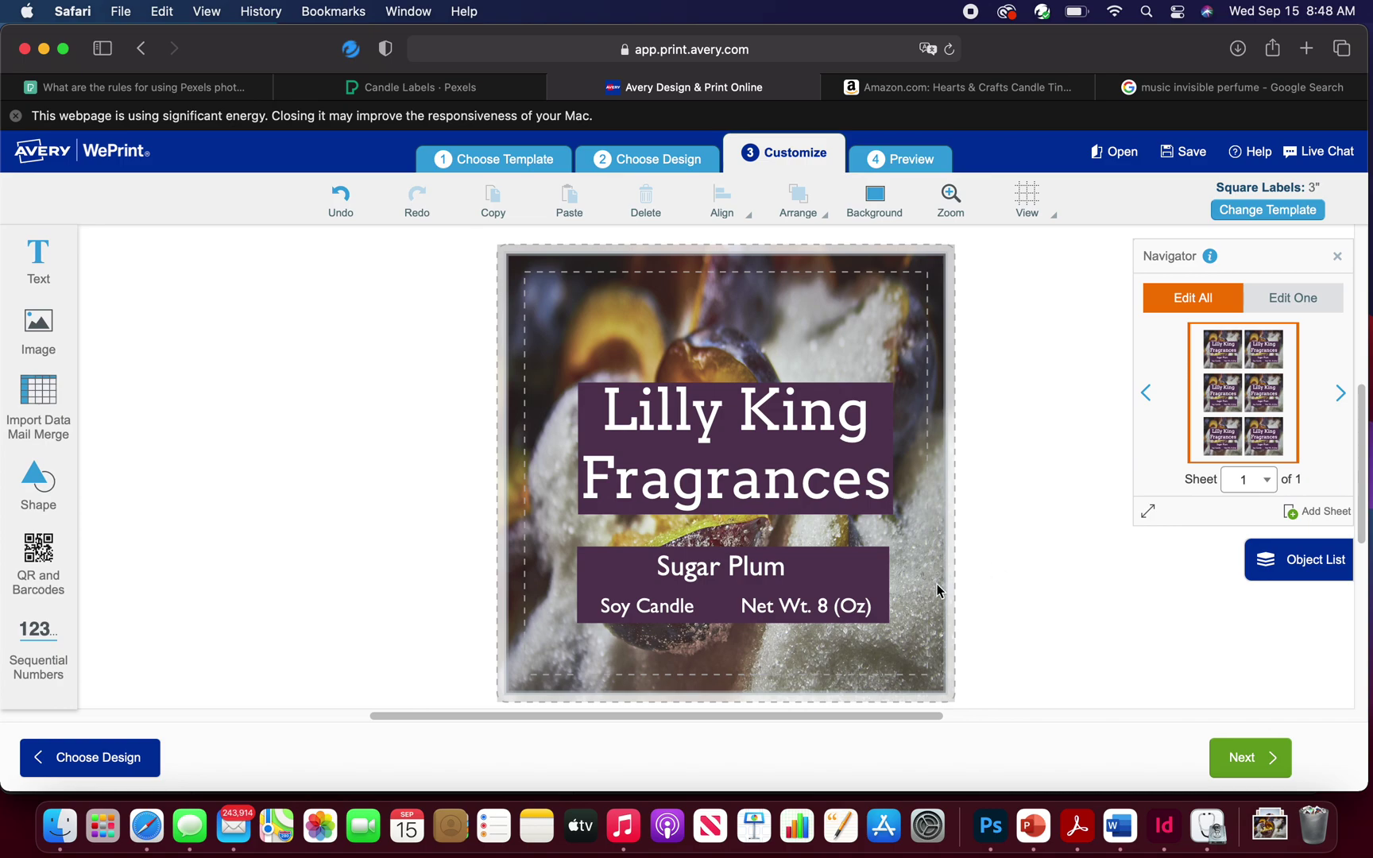
{"action": "left_click", "coordinate": [889, 586]}
{"action": "left_click_drag", "start_coordinate": [888, 586], "coordinate": [893, 585]}
{"action": "left_click", "coordinate": [1018, 570]}
Display the grid over the label to check the layout and turn it off again
{"action": "left_click", "coordinate": [558, 345]}
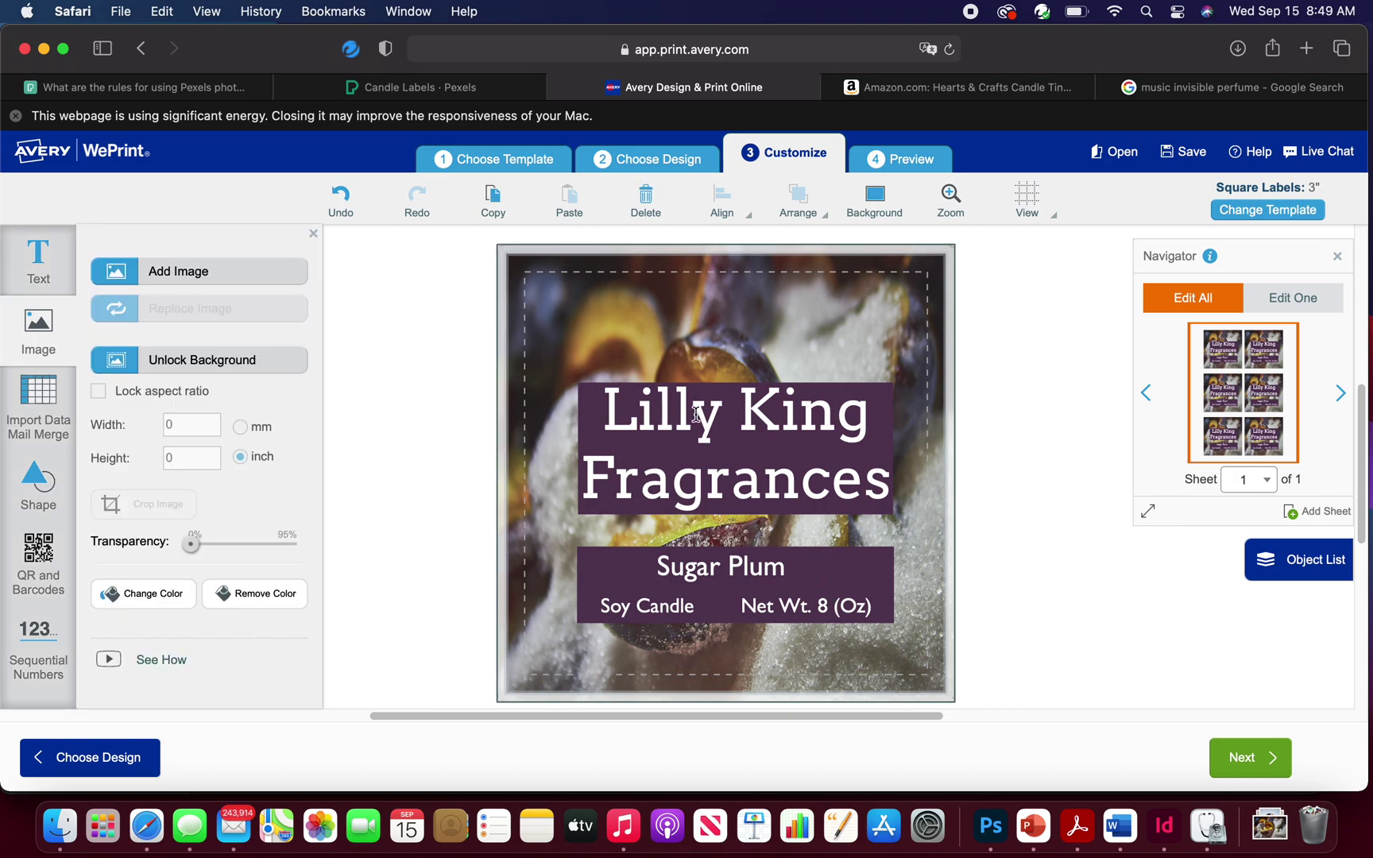
{"action": "left_click", "coordinate": [1014, 421]}
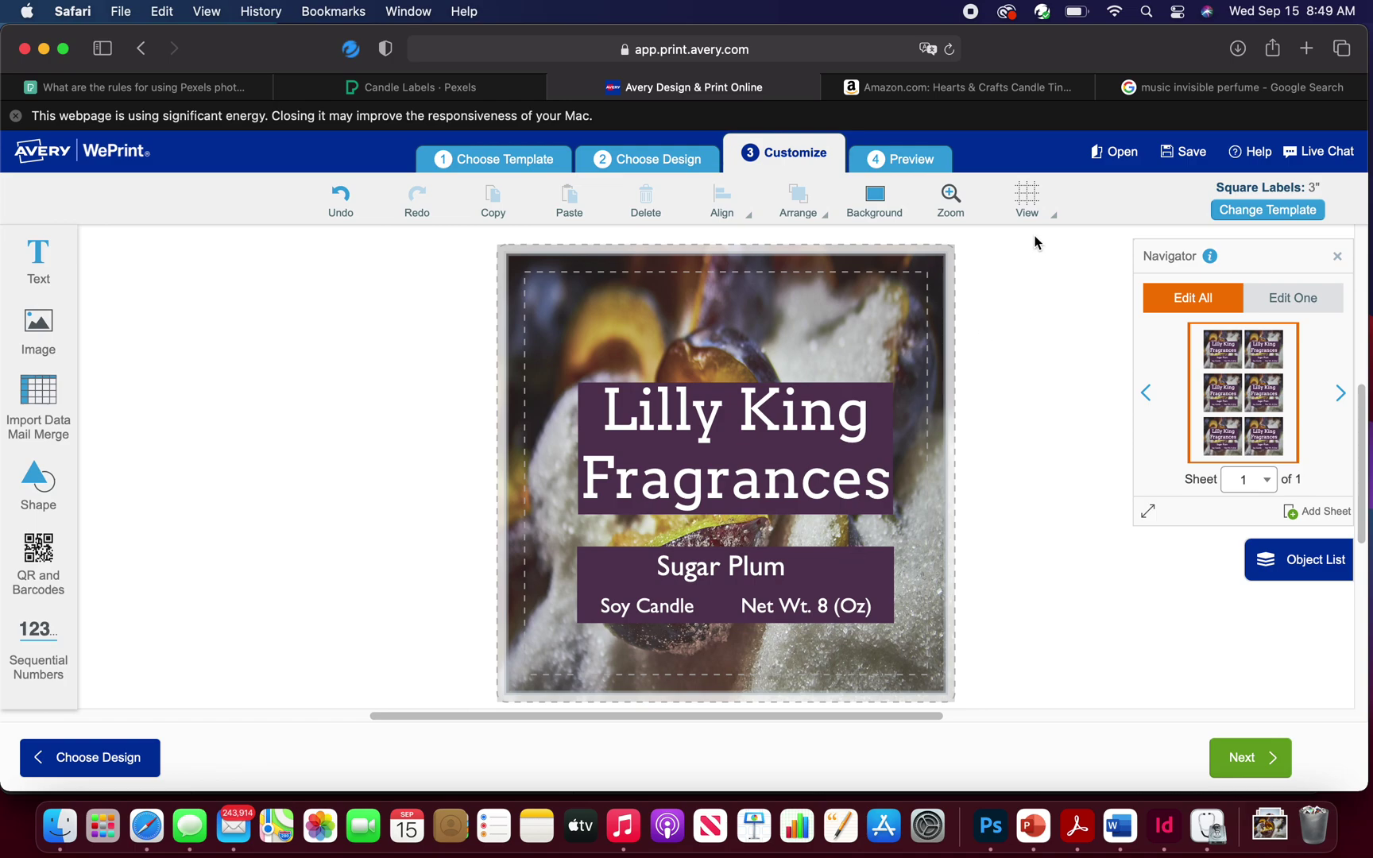
{"action": "left_click", "coordinate": [1028, 213]}
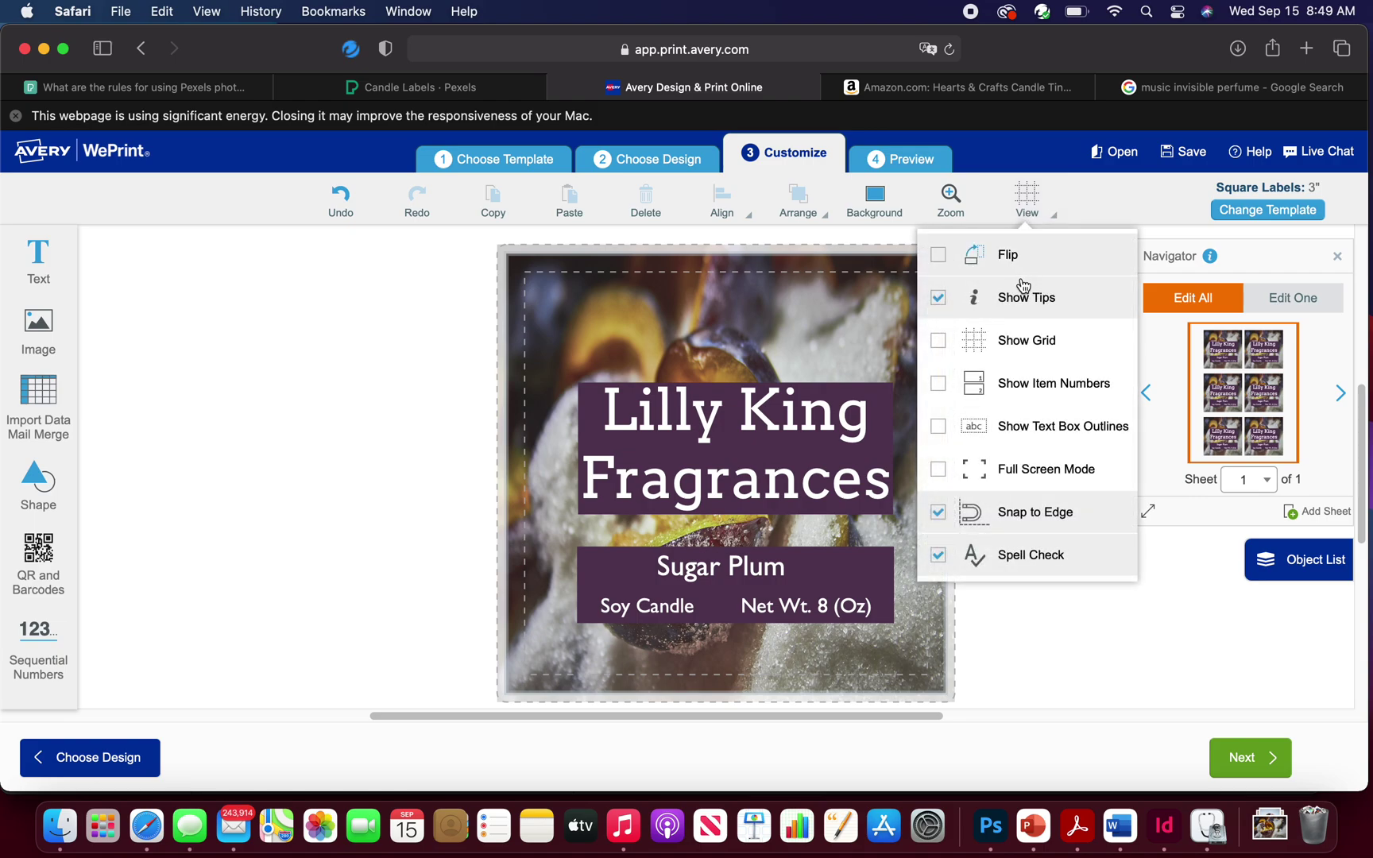
{"action": "left_click", "coordinate": [1006, 341]}
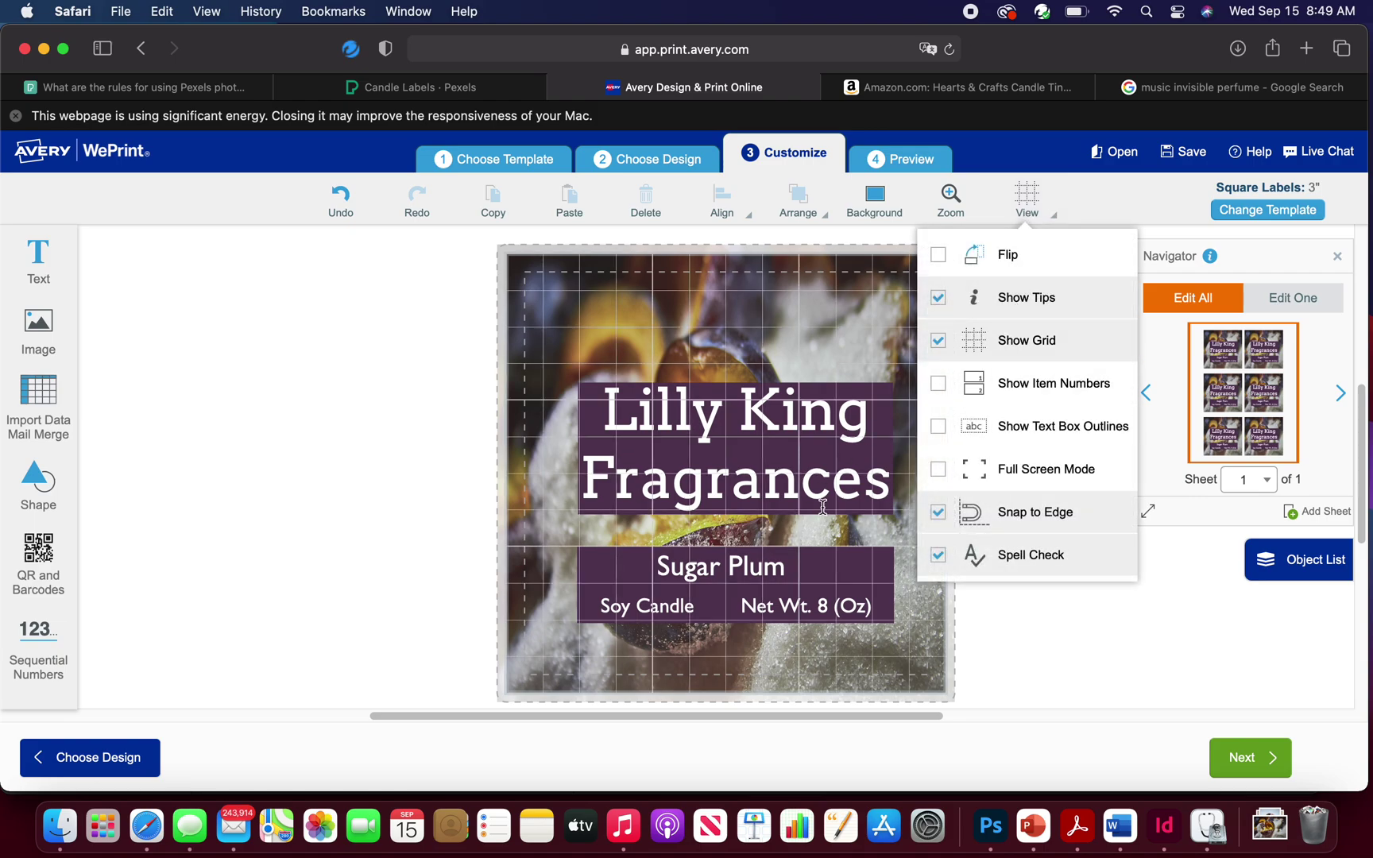
{"action": "left_click", "coordinate": [1012, 347]}
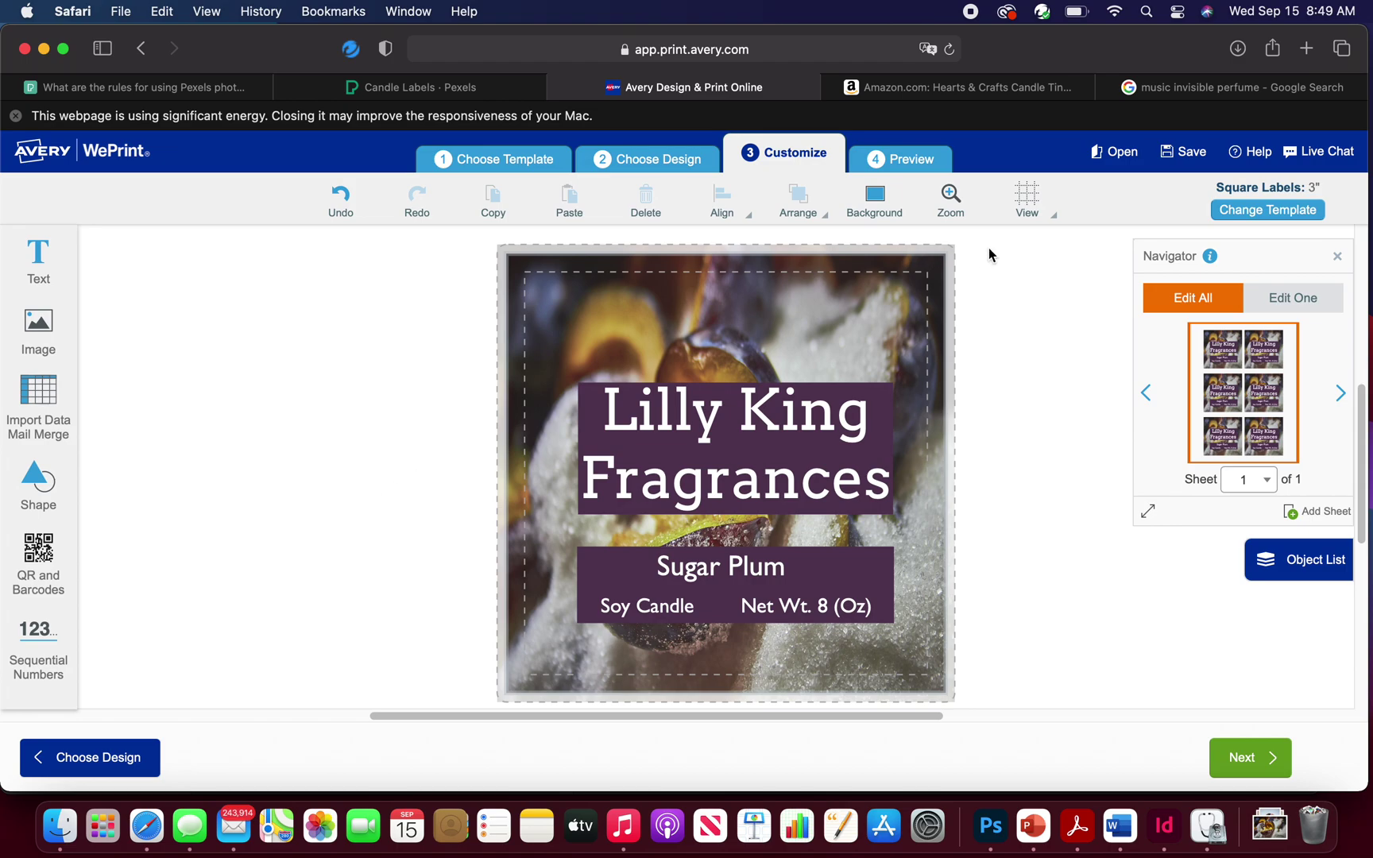
Open the label's save options, close them, and go to the account's Projects page
{"action": "left_click", "coordinate": [1177, 158]}
{"action": "triple_click", "coordinate": [481, 419]}
{"action": "left_click", "coordinate": [889, 326]}
{"action": "left_click", "coordinate": [47, 156]}
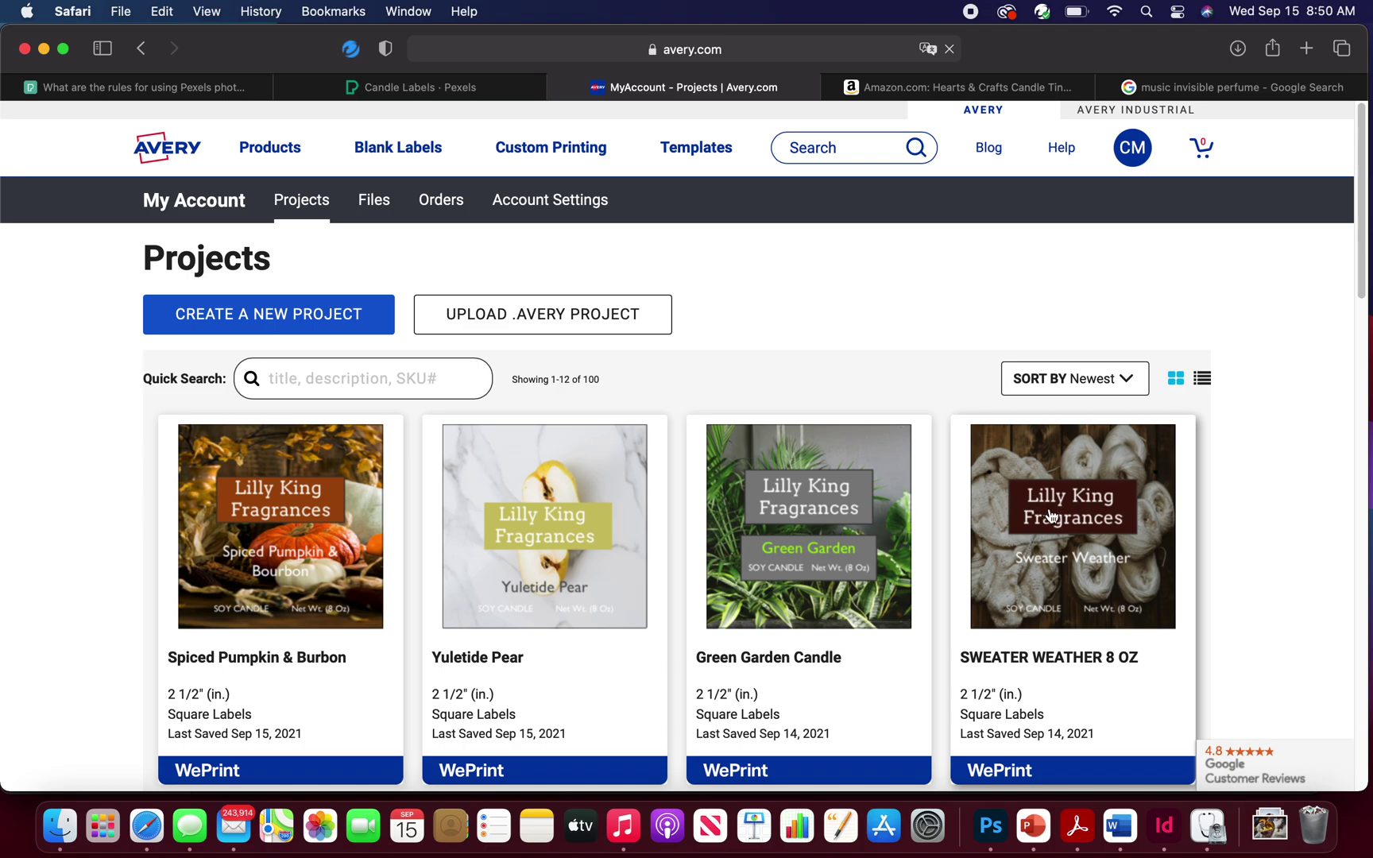
Open the details of the saved "SWEATER WEATHER 8 OZ" project
{"action": "left_click_drag", "start_coordinate": [1364, 288], "coordinate": [1364, 351]}
{"action": "left_click", "coordinate": [1150, 332]}
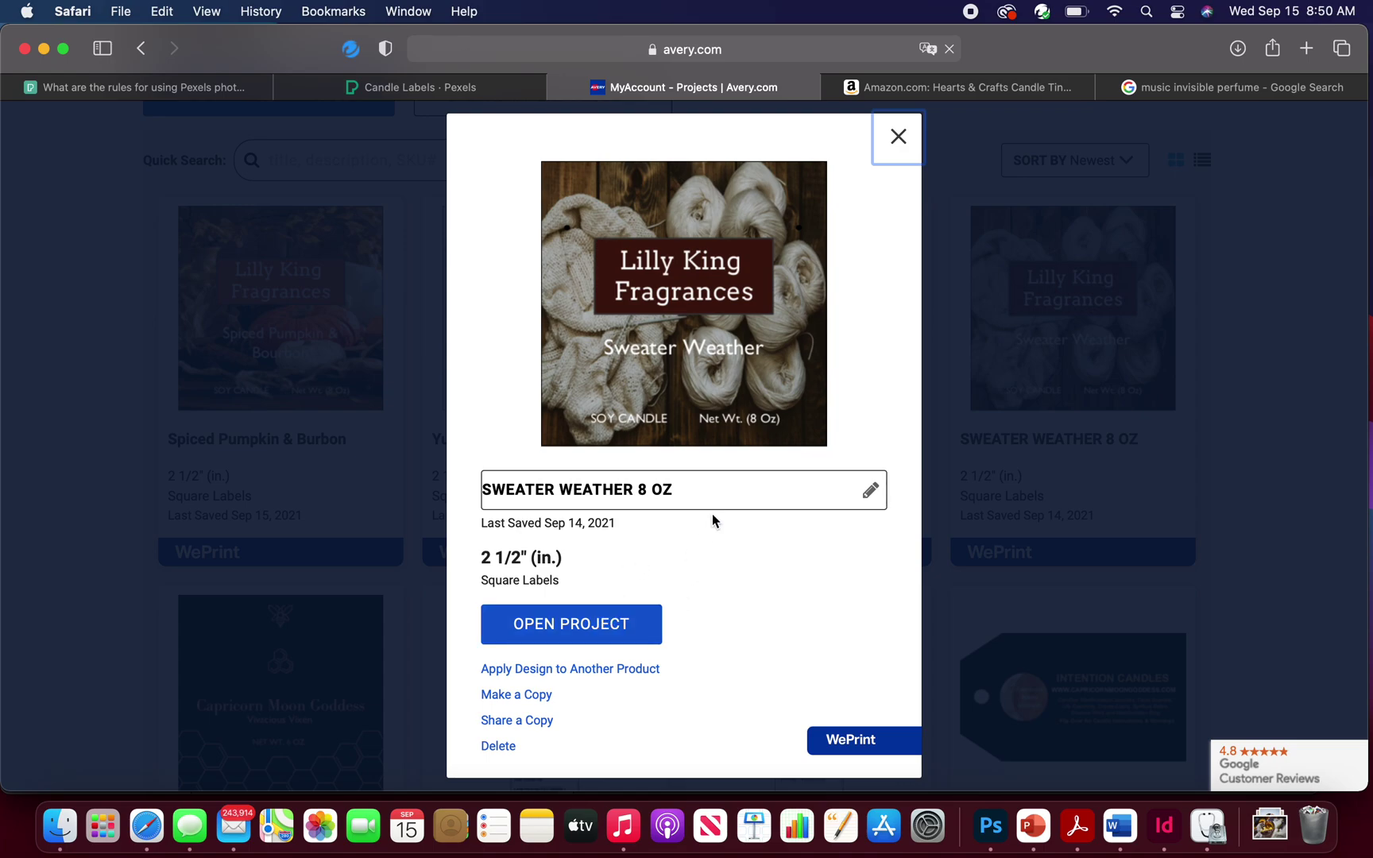
{"action": "left_click", "coordinate": [898, 137]}
{"action": "left_click", "coordinate": [1020, 360]}
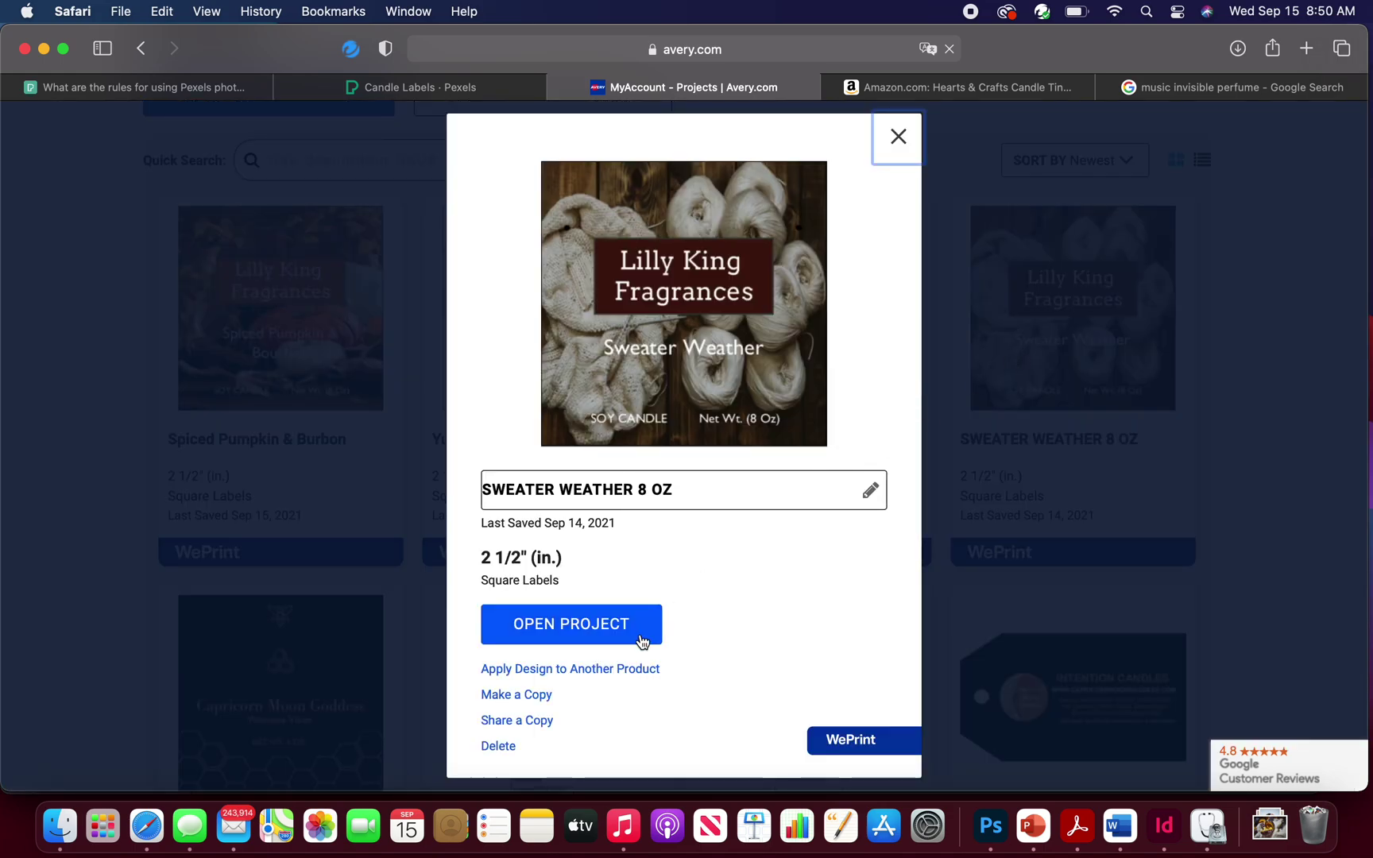
Save a copy of the "SWEATER WEATHER 8 OZ" project as "Sugar Plum Candle Label" and open the copy
{"action": "left_click", "coordinate": [543, 700]}
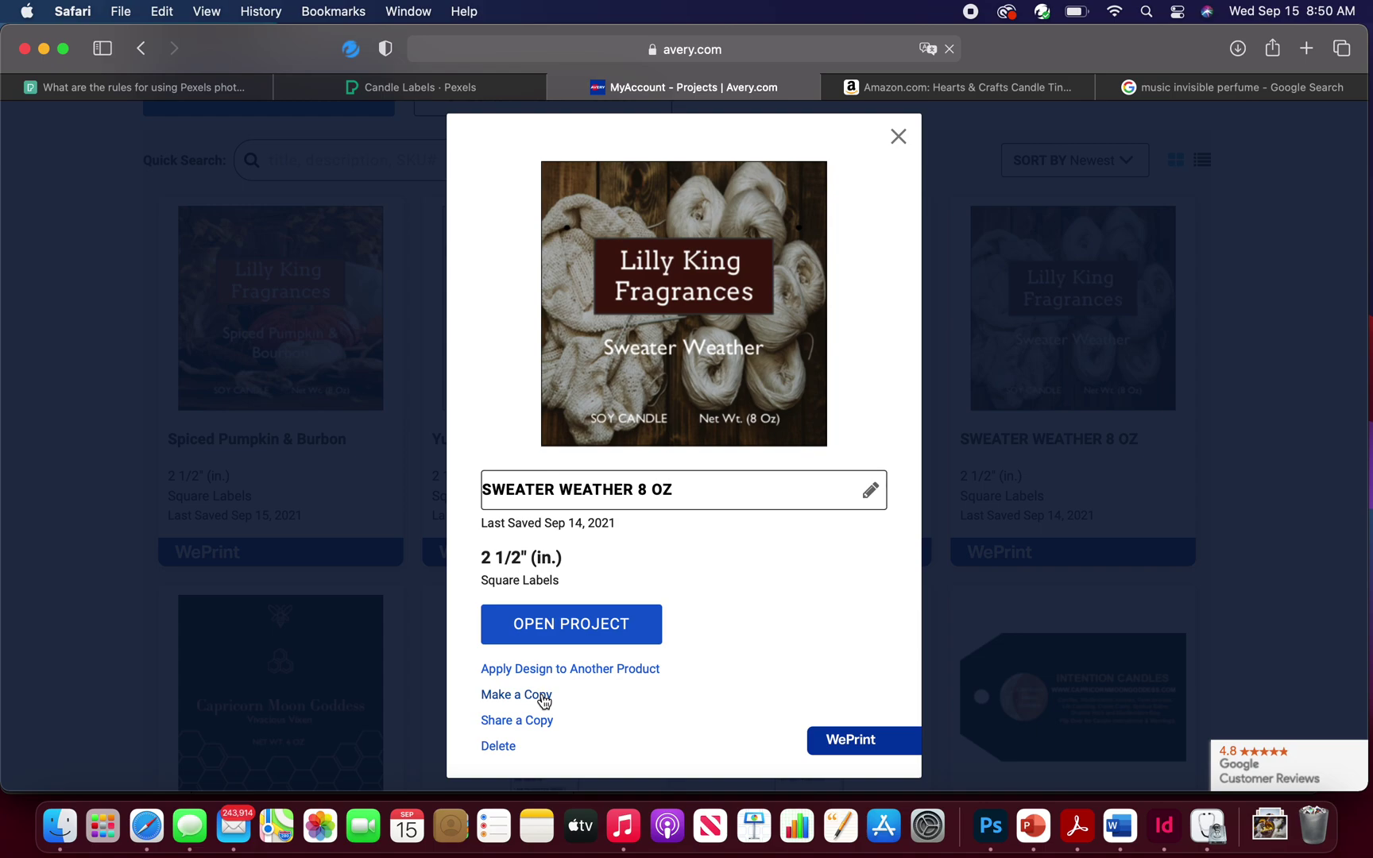
{"action": "left_click", "coordinate": [544, 699]}
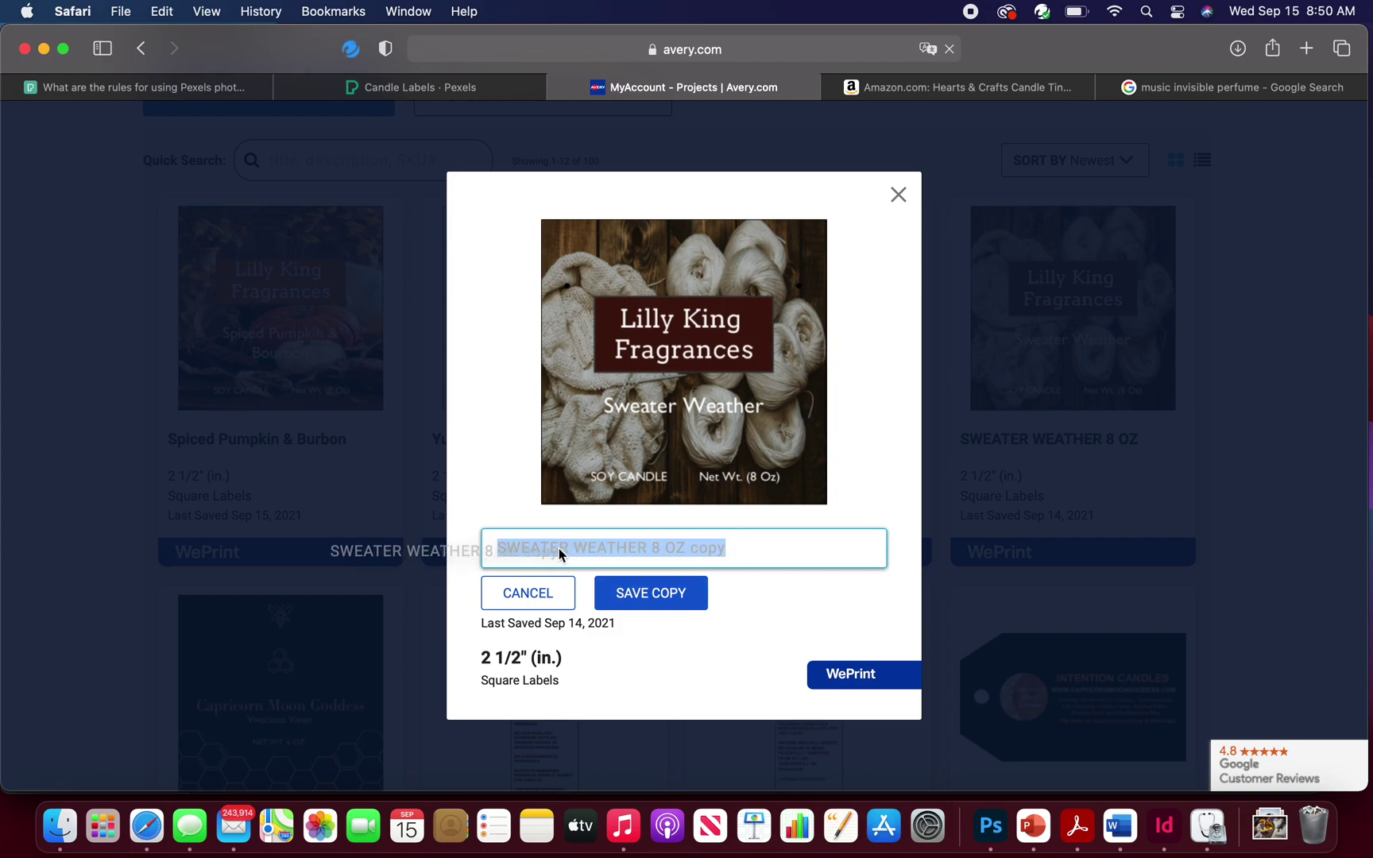
{"action": "key", "text": "BackSpace"}
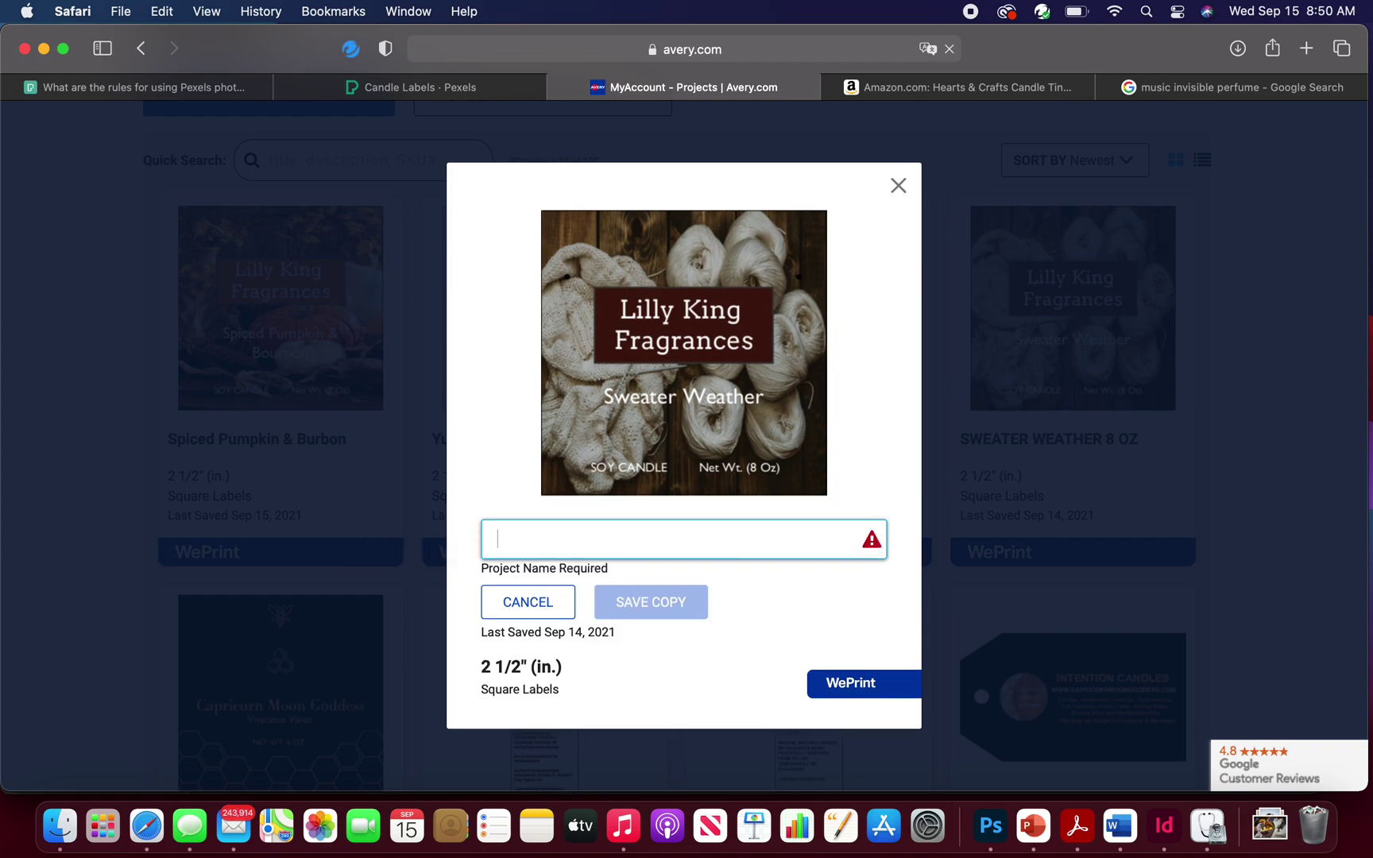
{"action": "type", "text": "Sugar Plum"}
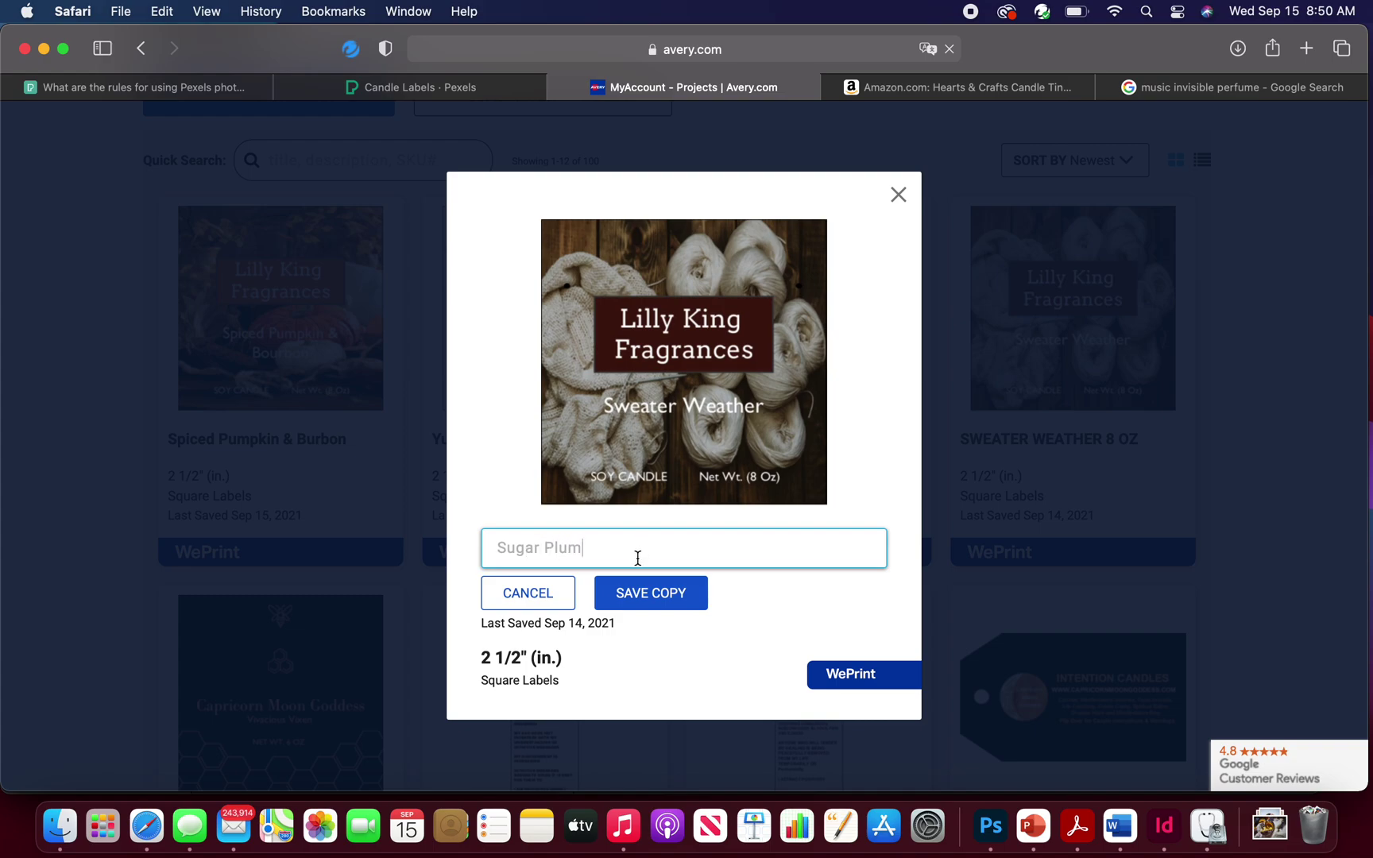
{"action": "type", "text": " Candle Label"}
{"action": "left_click", "coordinate": [668, 601]}
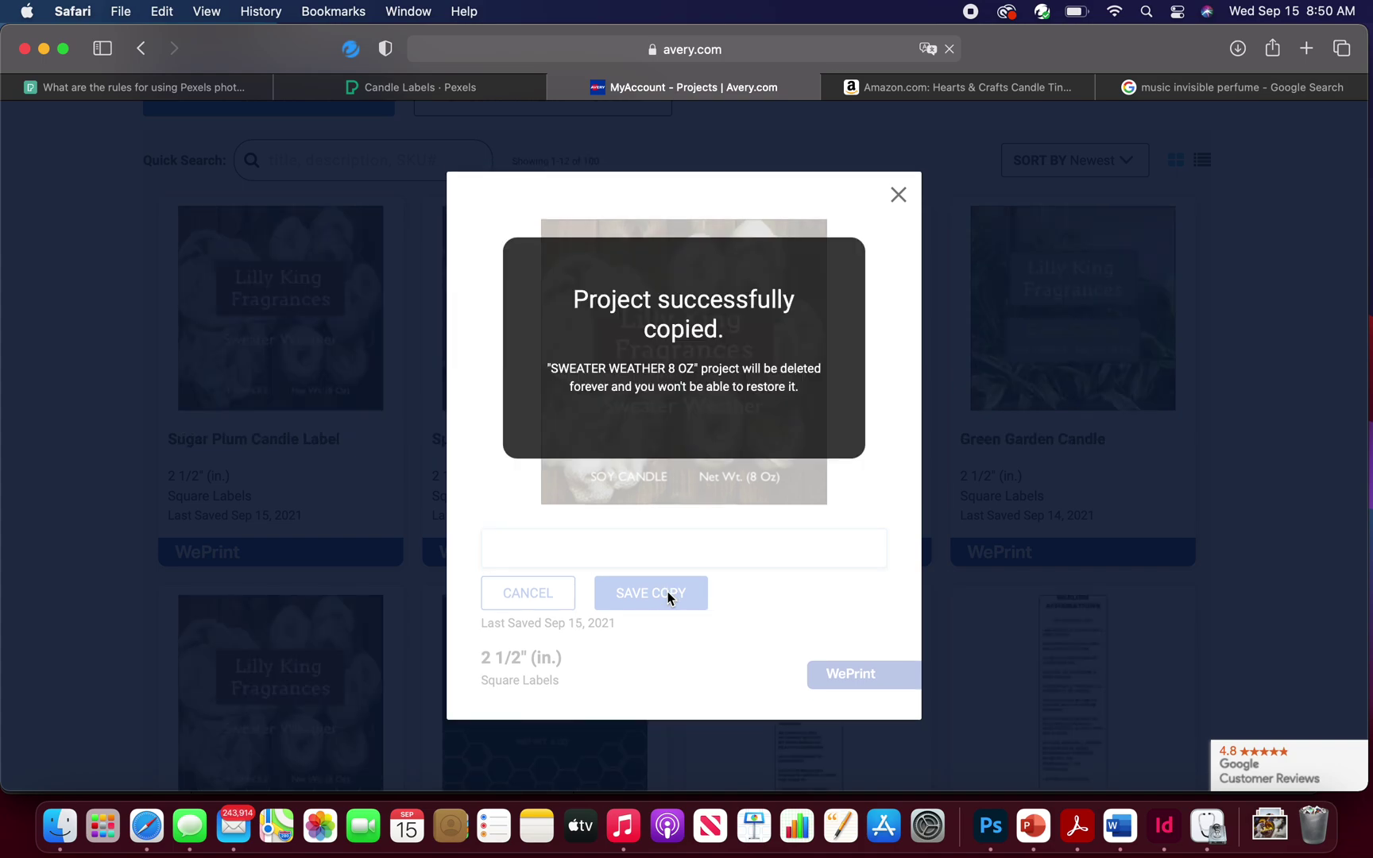
{"action": "left_click", "coordinate": [630, 620]}
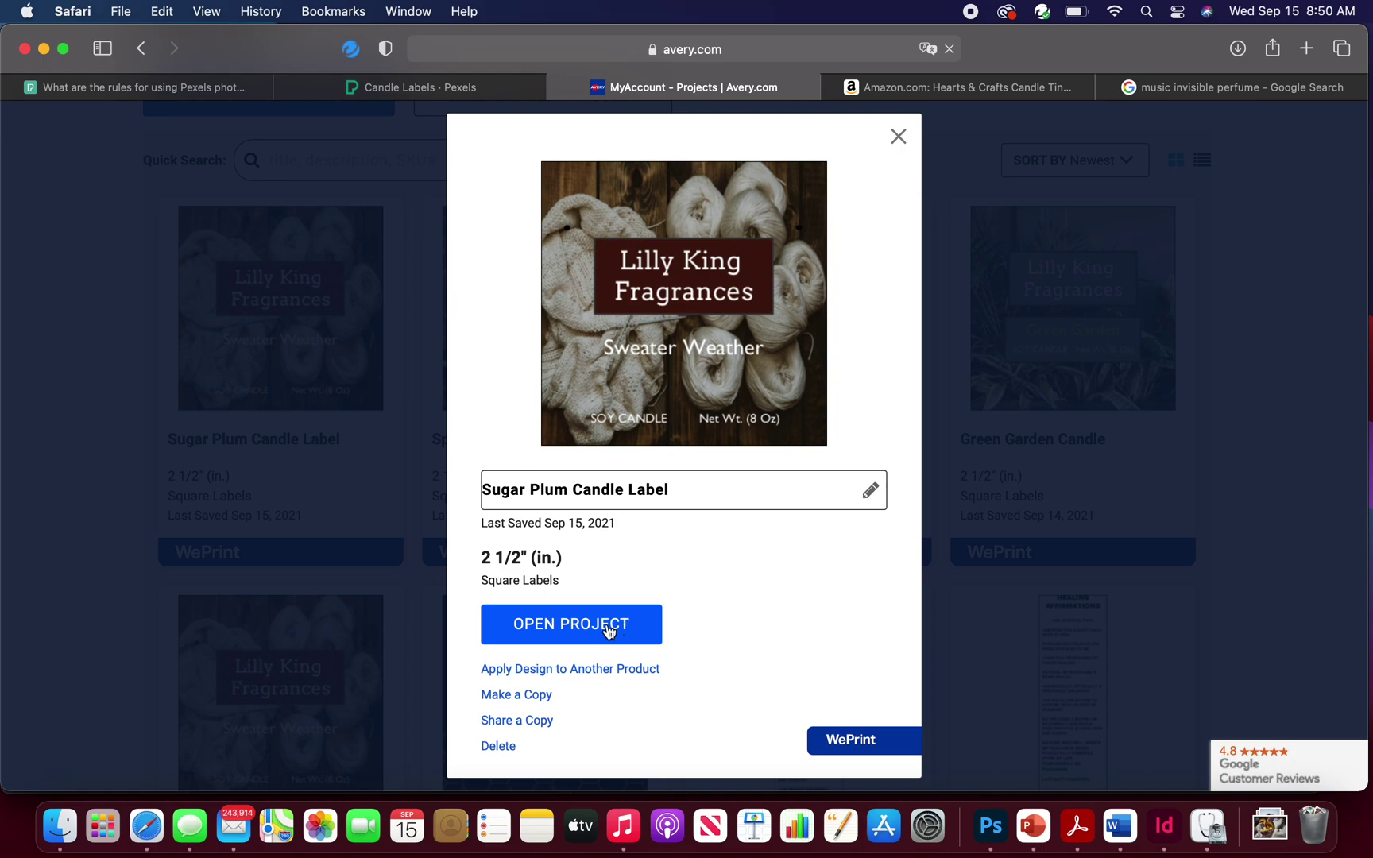
Open the "Sugar Plum Candle Label" project and delete the two small black circles above the brand-name rectangle
{"action": "left_click", "coordinate": [608, 630]}
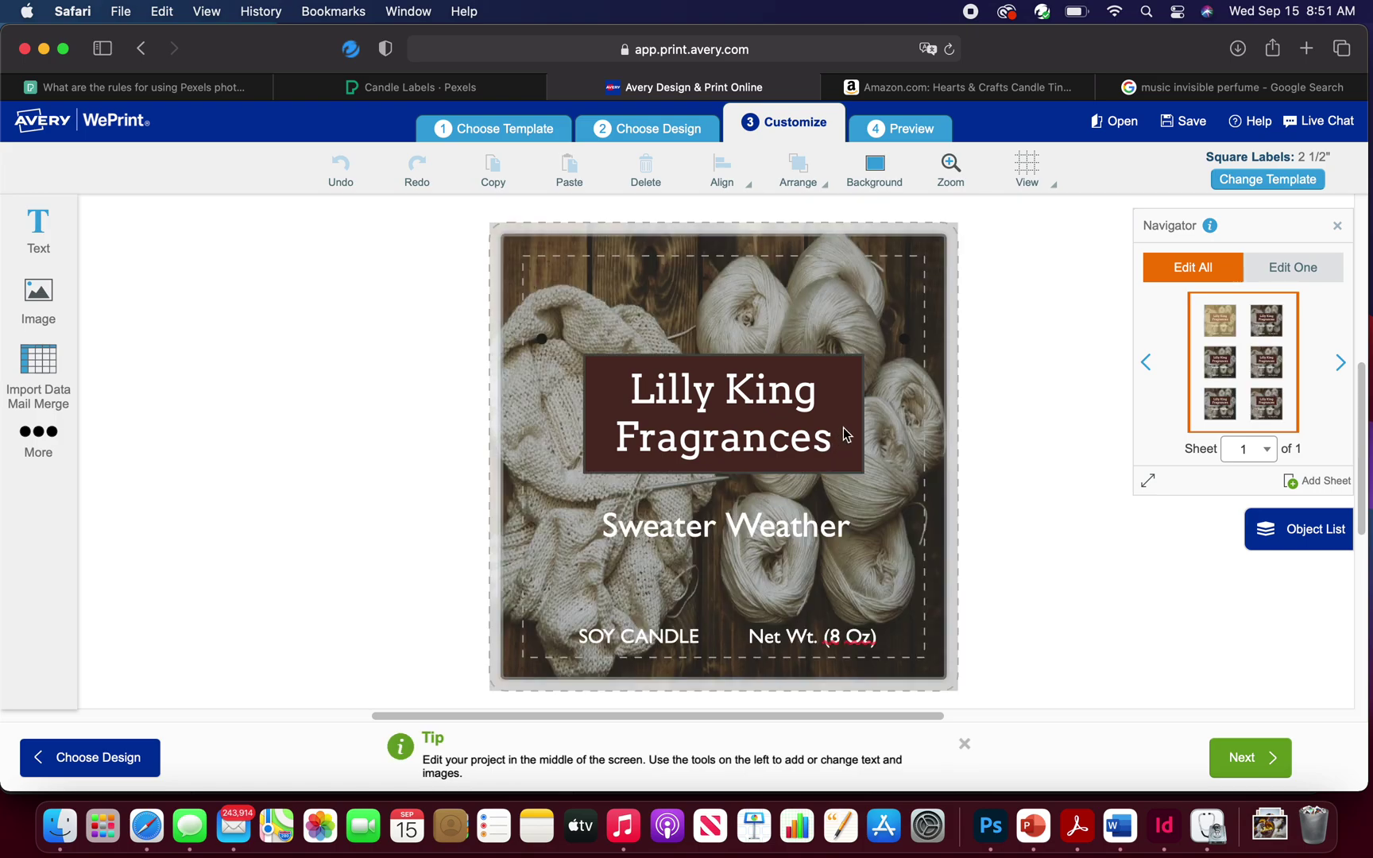
{"action": "left_click", "coordinate": [908, 341]}
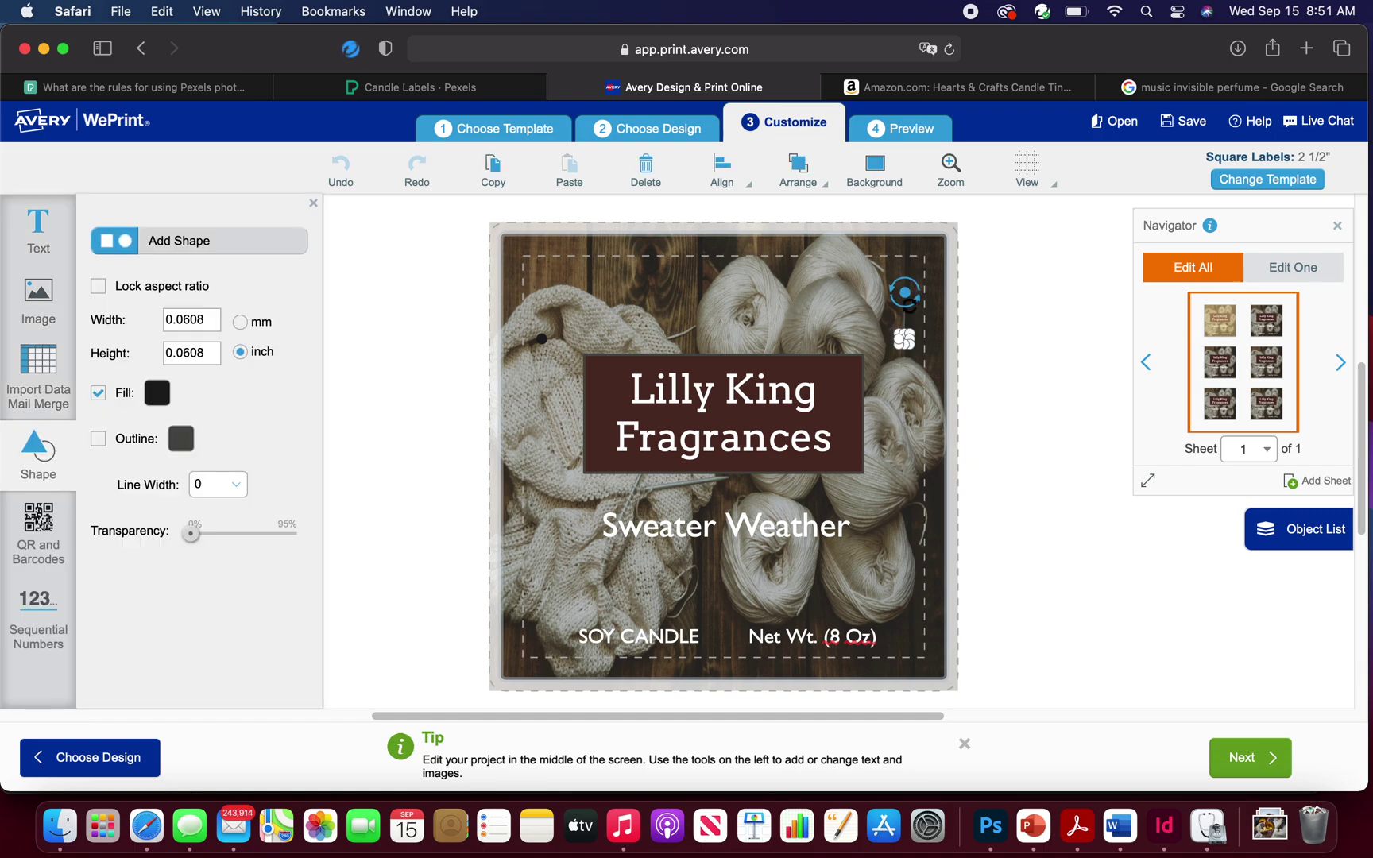
{"action": "left_click", "coordinate": [644, 171]}
{"action": "left_click", "coordinate": [544, 340]}
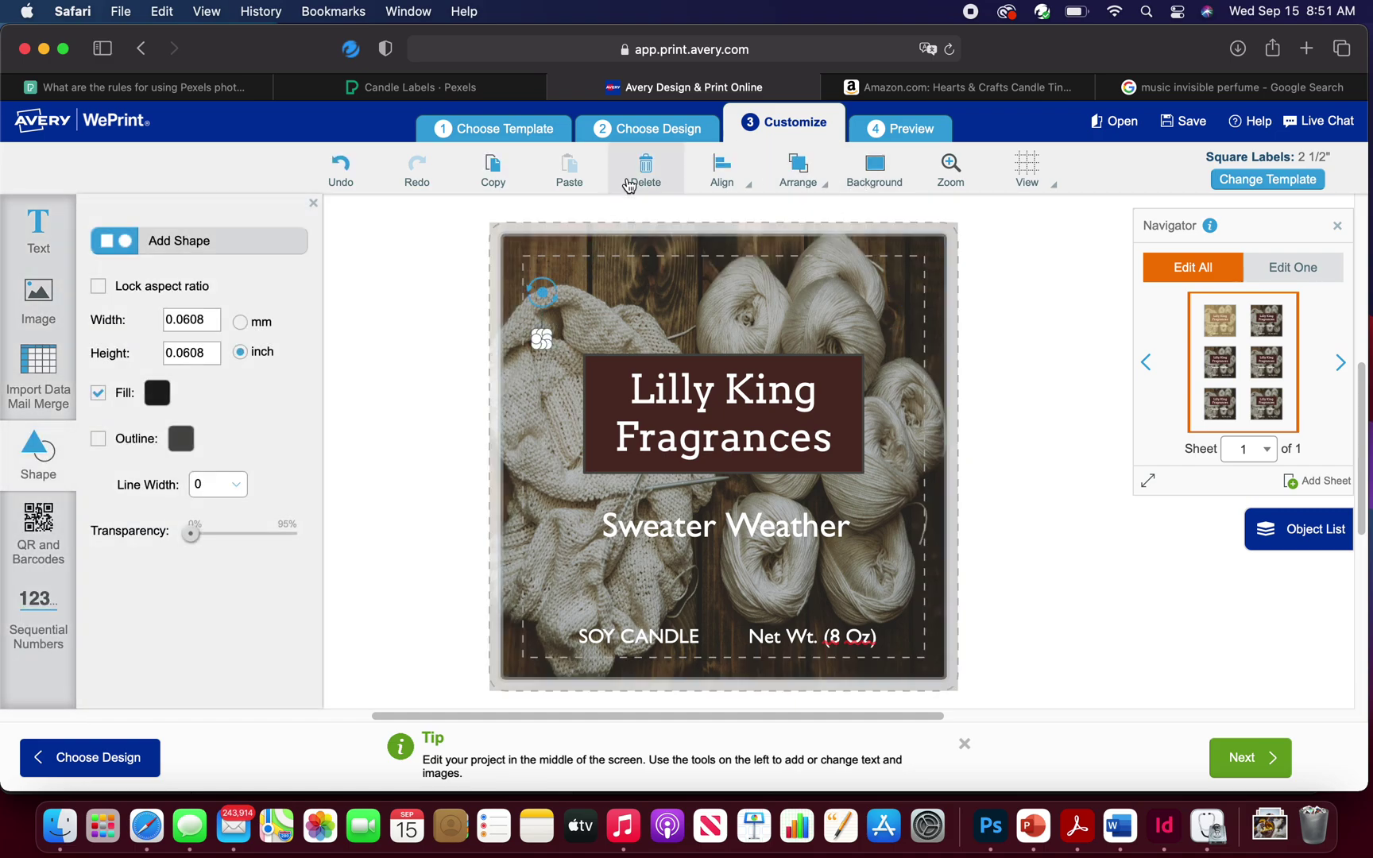
{"action": "left_click", "coordinate": [642, 177]}
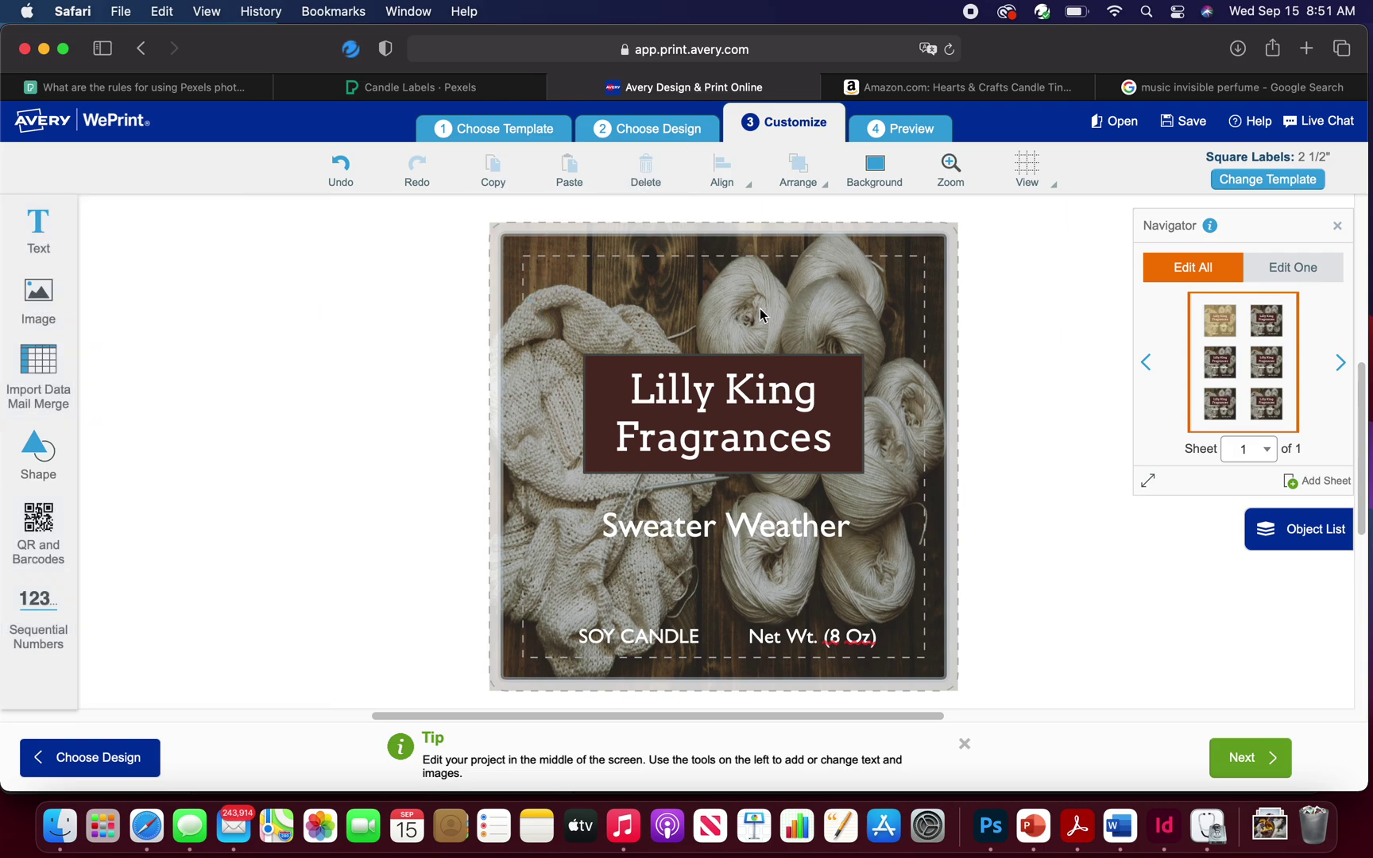
Replace the yarn background image with the plum photo pexels-any-lane-5945659.jpg from the Downloads folder
{"action": "left_click", "coordinate": [712, 301]}
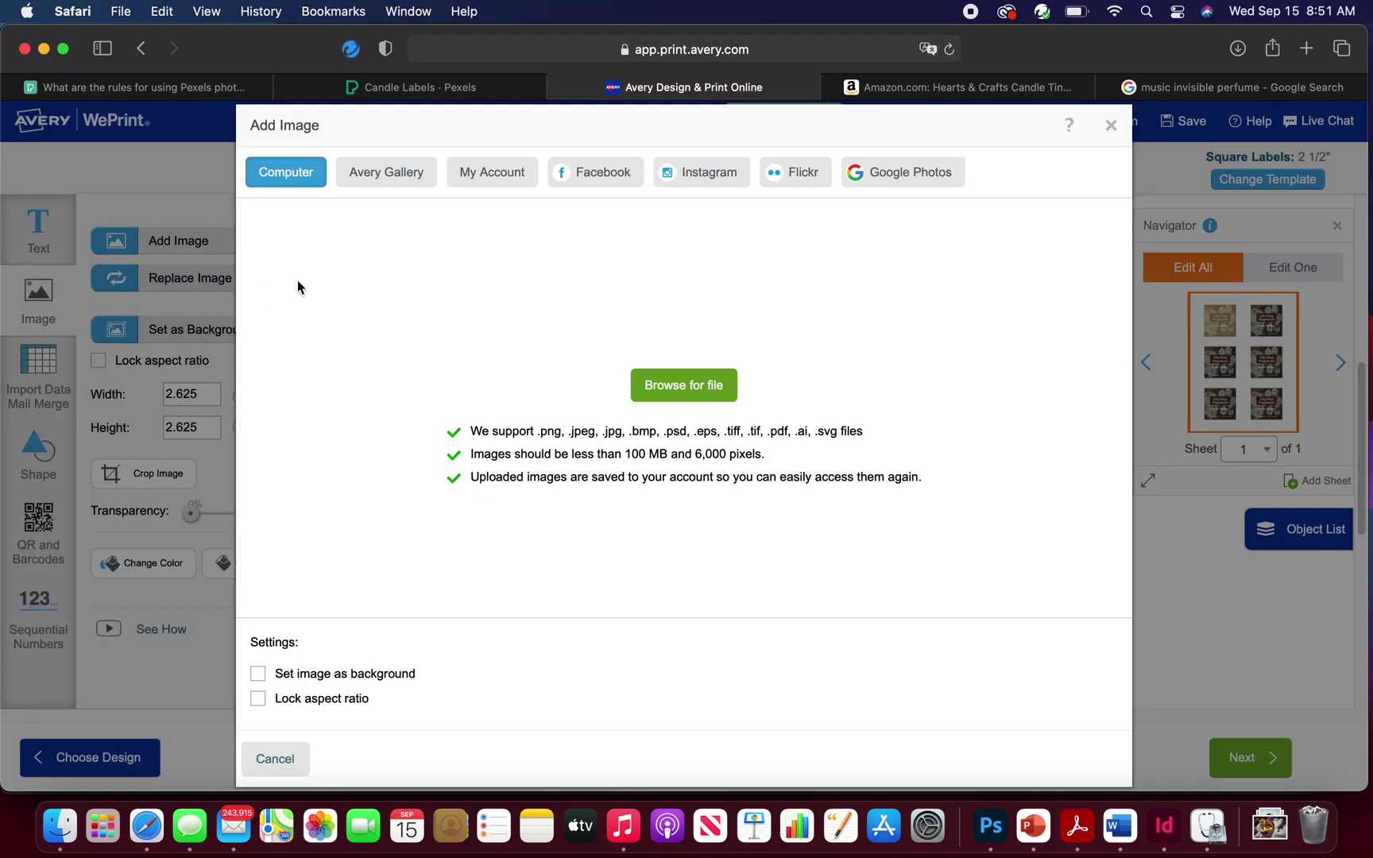
{"action": "left_click", "coordinate": [676, 387]}
{"action": "left_click", "coordinate": [626, 322]}
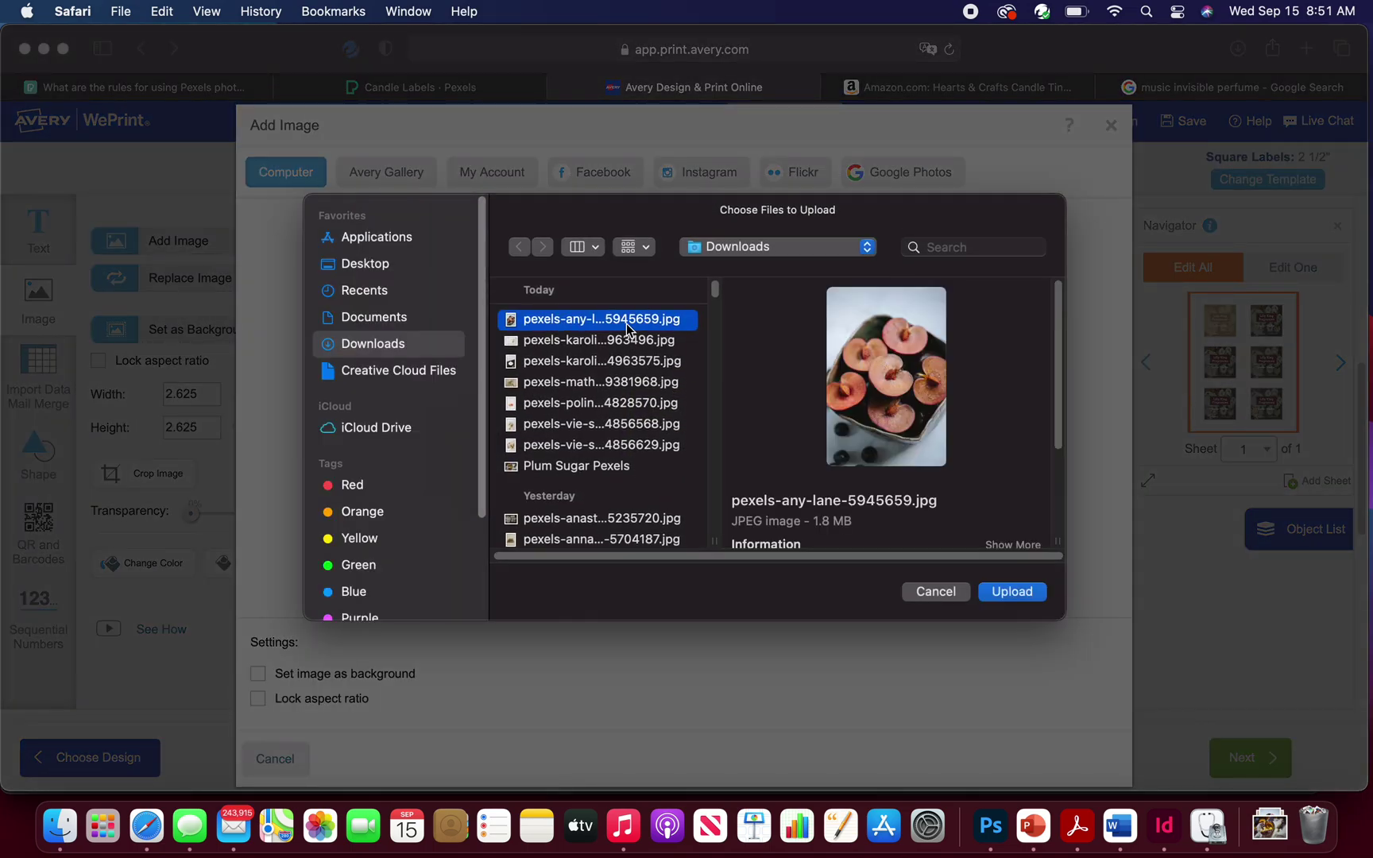
{"action": "left_click", "coordinate": [1033, 595]}
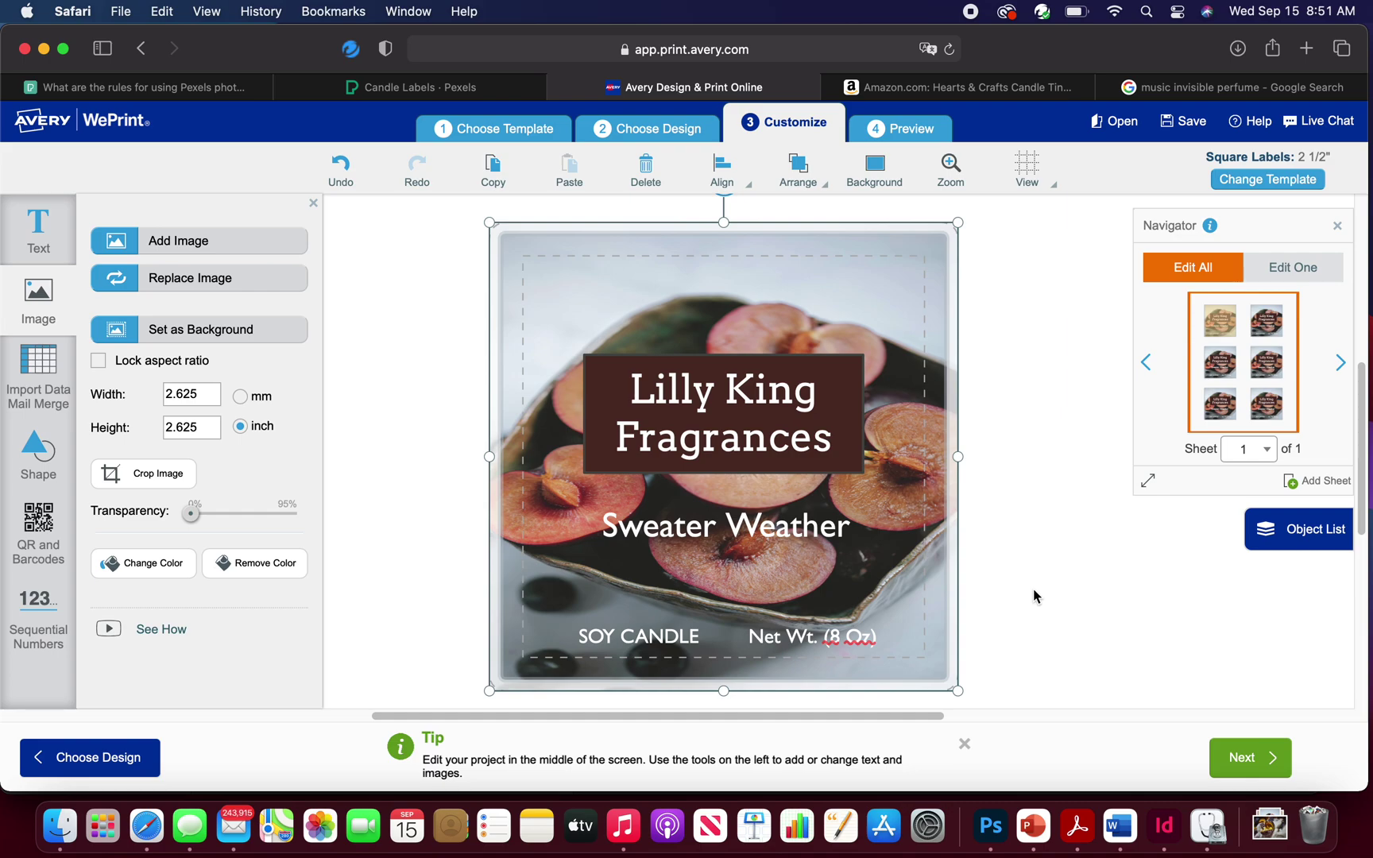
Replace the "Sweater Weather" scent name with "Sugar Plum"
{"action": "left_click", "coordinate": [841, 532]}
{"action": "left_click_drag", "start_coordinate": [865, 538], "coordinate": [607, 534]}
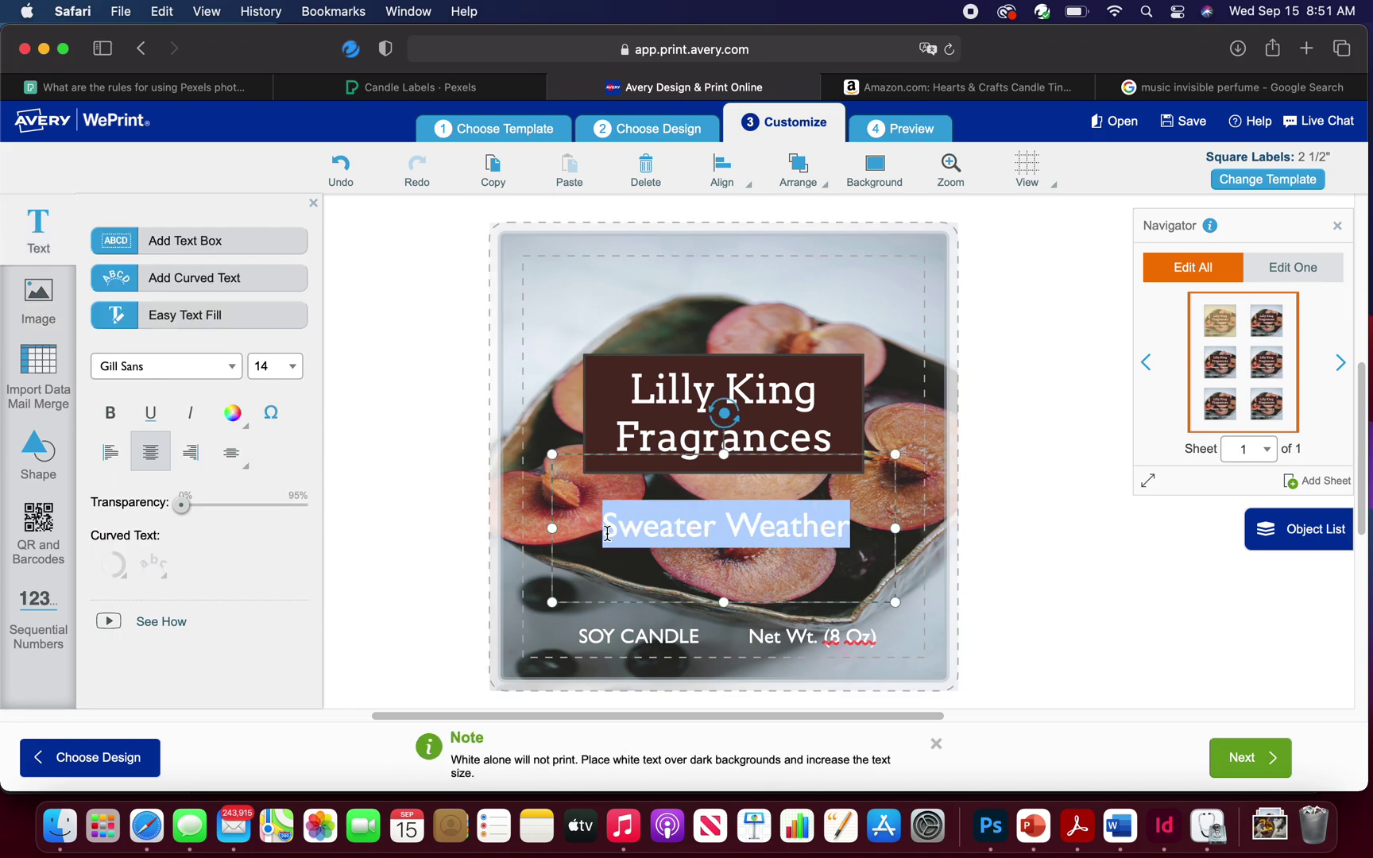
{"action": "type", "text": "Su"}
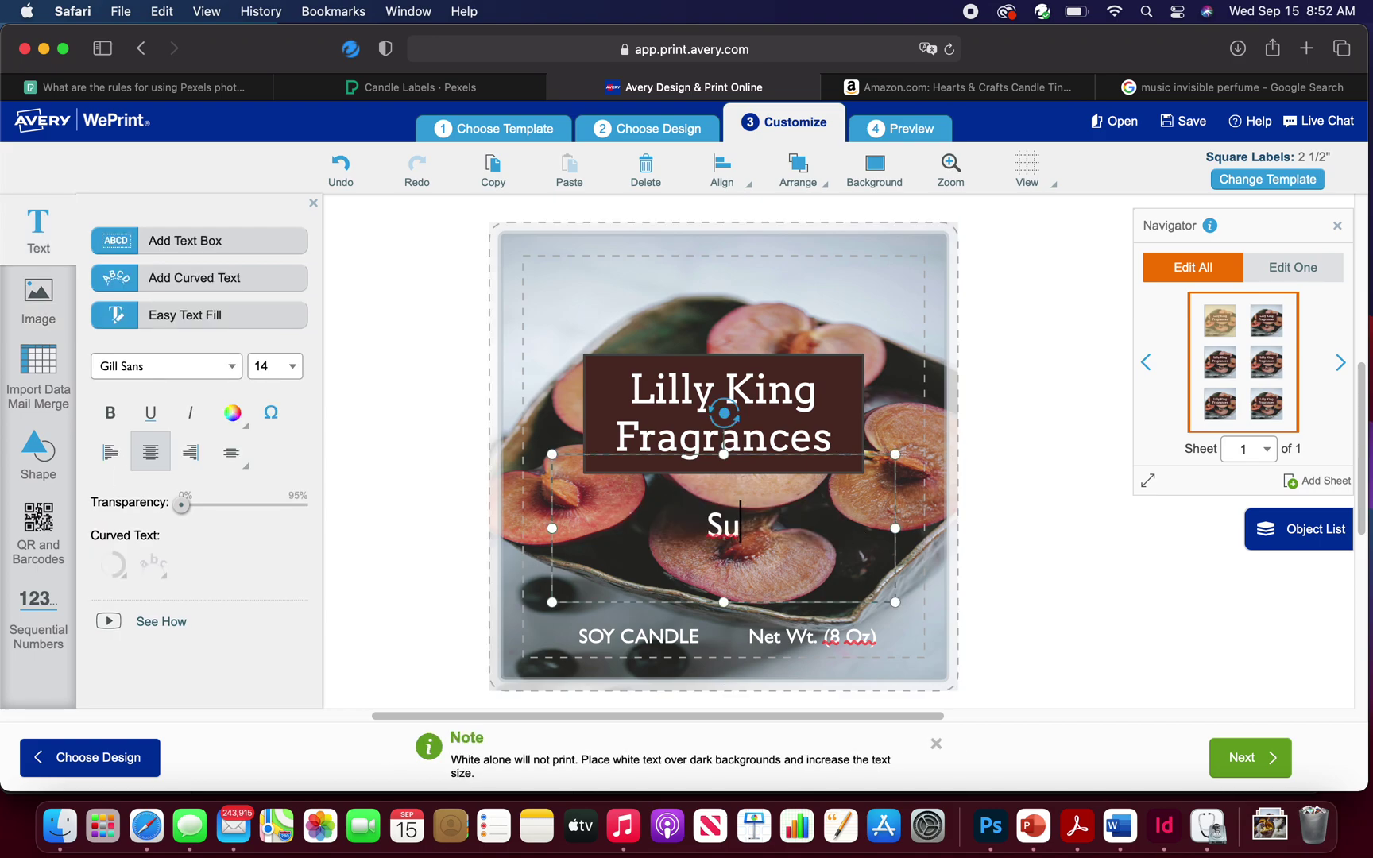
{"action": "type", "text": "gar Plum"}
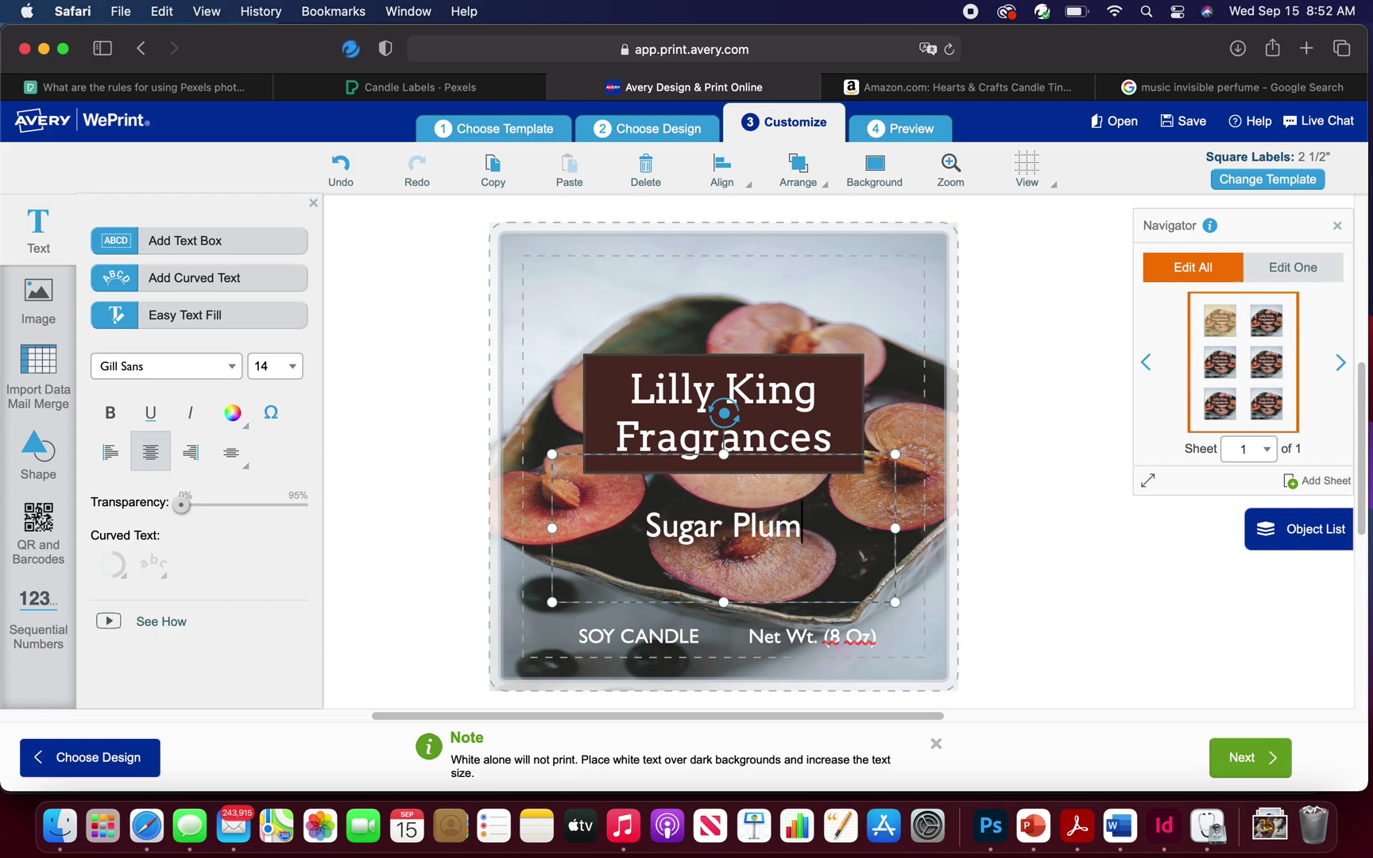
Move the "Lilly King Fragrances" text box slightly lower on the label
{"action": "left_click", "coordinate": [812, 402]}
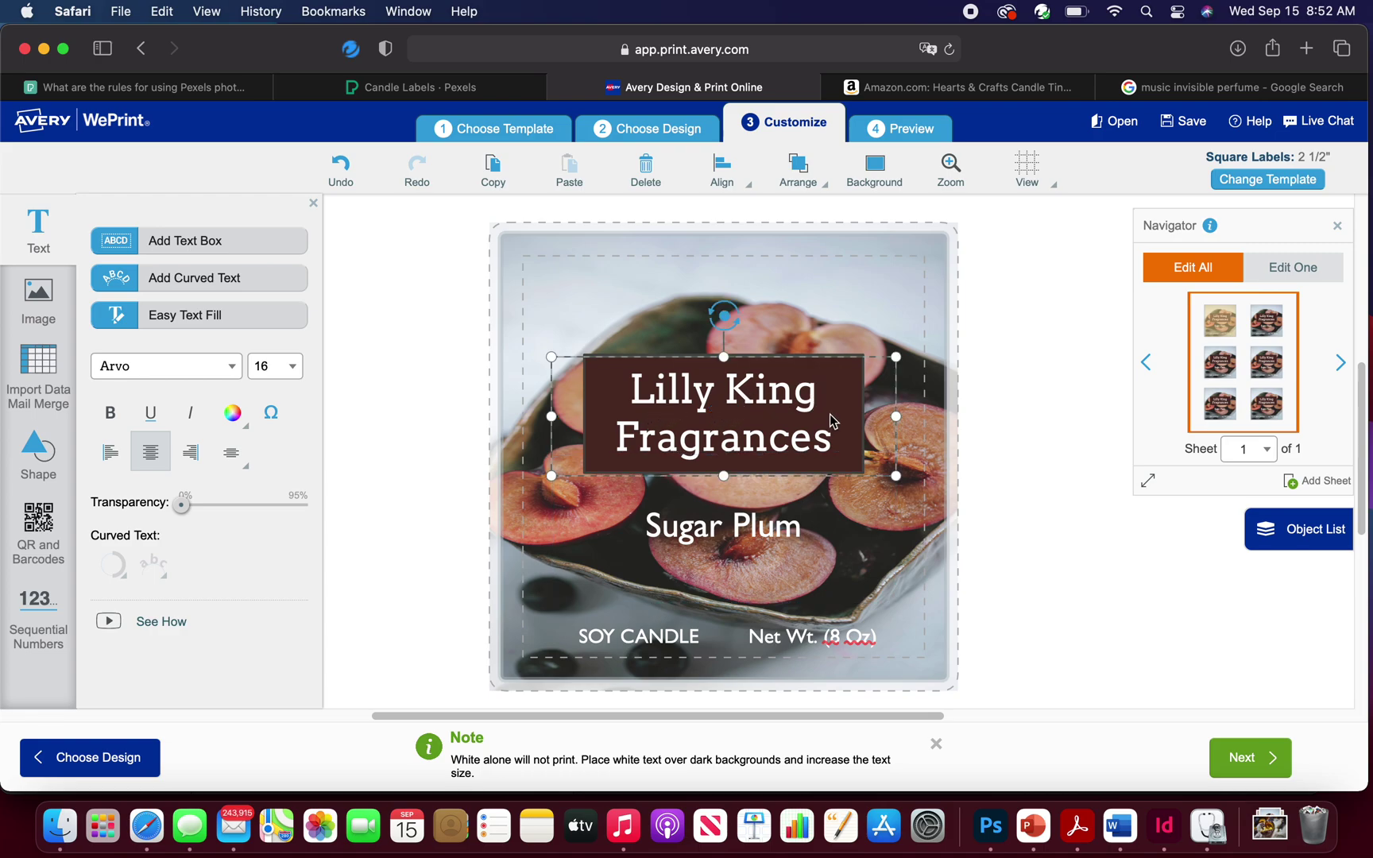
{"action": "double_click", "coordinate": [832, 421]}
{"action": "left_click", "coordinate": [832, 422]}
{"action": "left_click_drag", "start_coordinate": [876, 359], "coordinate": [875, 387]}
Move the dark brown rectangle from behind the brand name to the empty area beside the label
{"action": "left_click", "coordinate": [822, 366]}
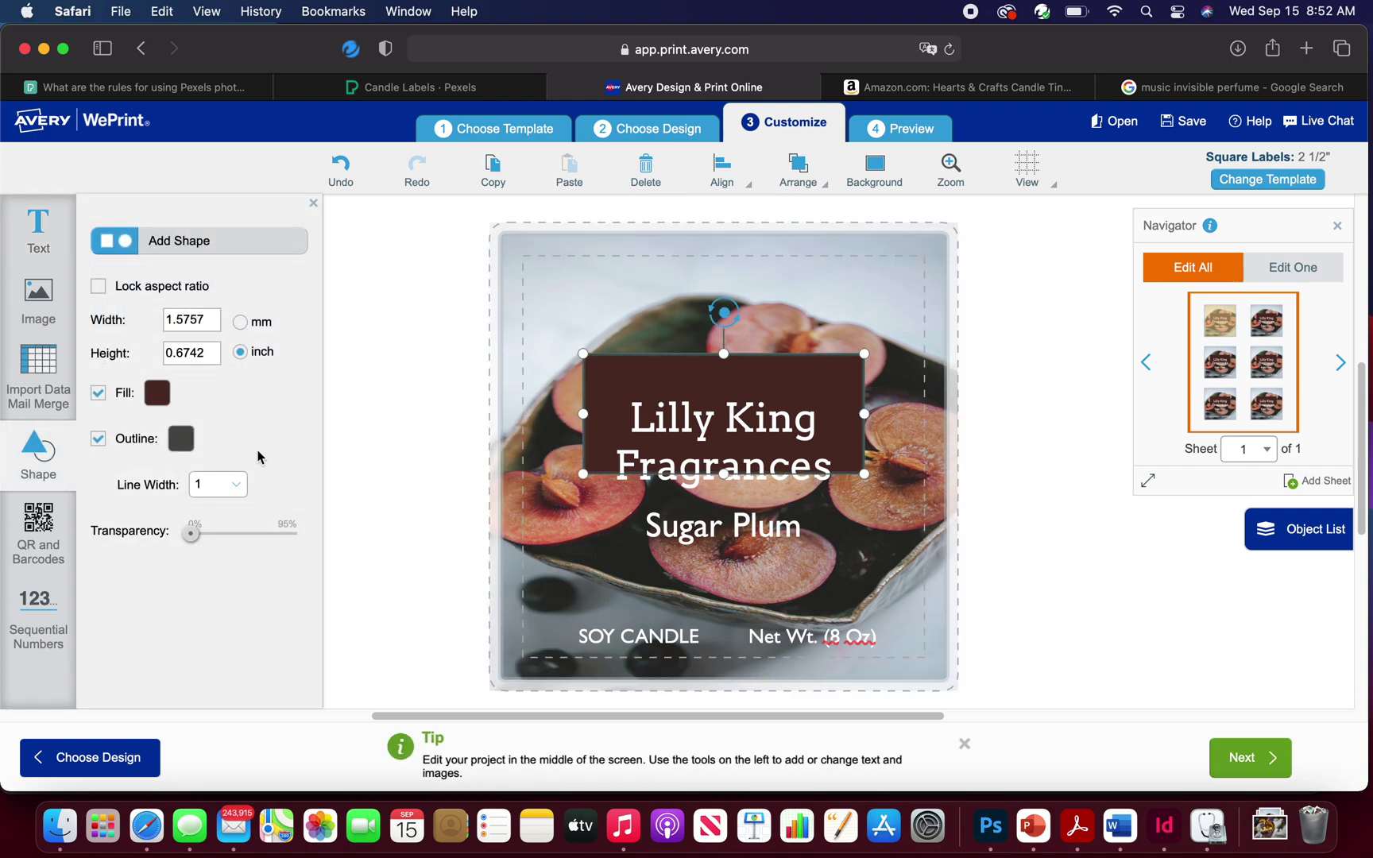
{"action": "left_click", "coordinate": [159, 395]}
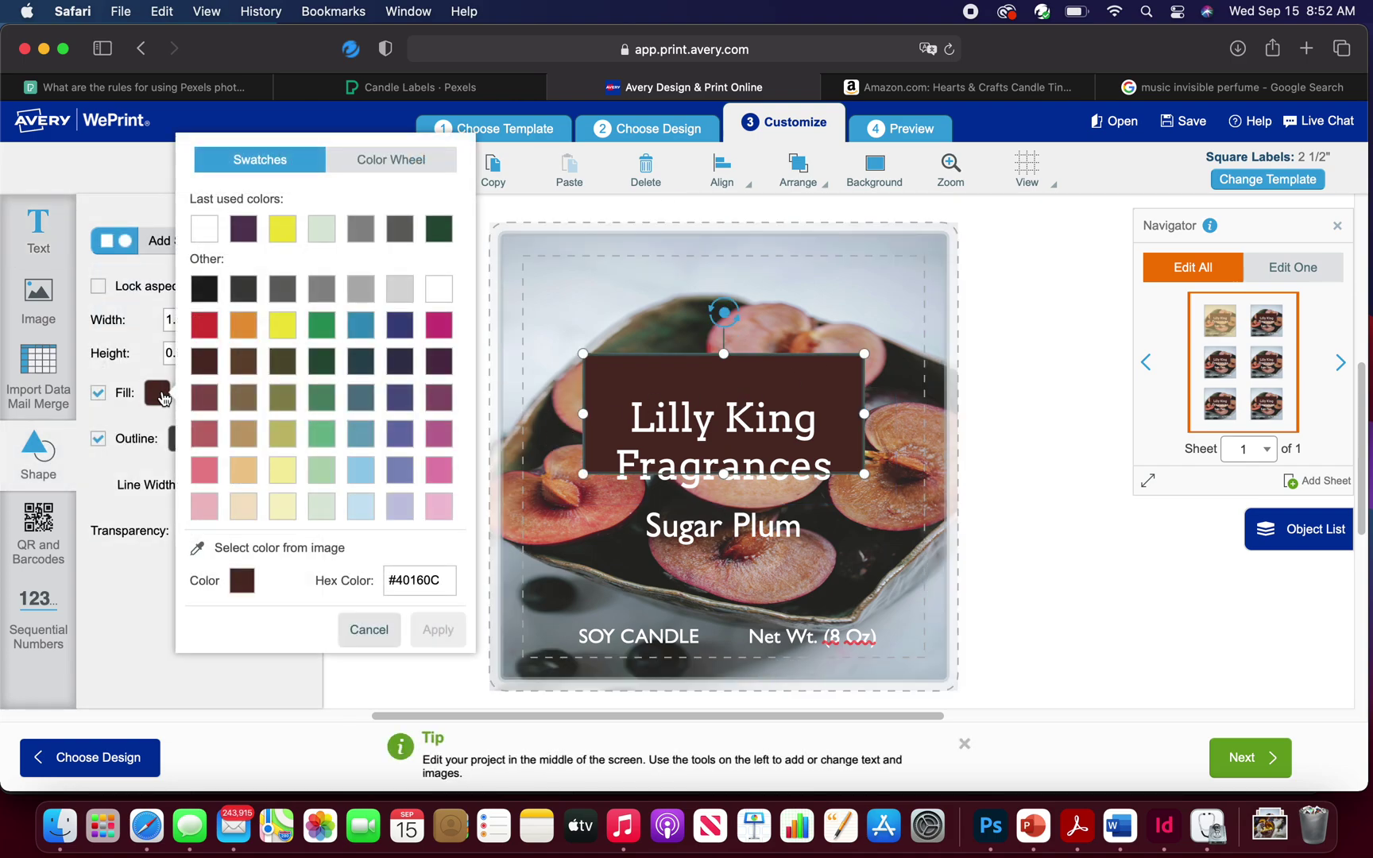
{"action": "left_click", "coordinate": [780, 326]}
{"action": "left_click", "coordinate": [775, 372]}
{"action": "left_click_drag", "start_coordinate": [775, 372], "coordinate": [1112, 518]}
{"action": "left_click", "coordinate": [1092, 511]}
Set the color of the "Lilly King Fragrances" text to dark purple #3F1637
{"action": "left_click", "coordinate": [844, 468]}
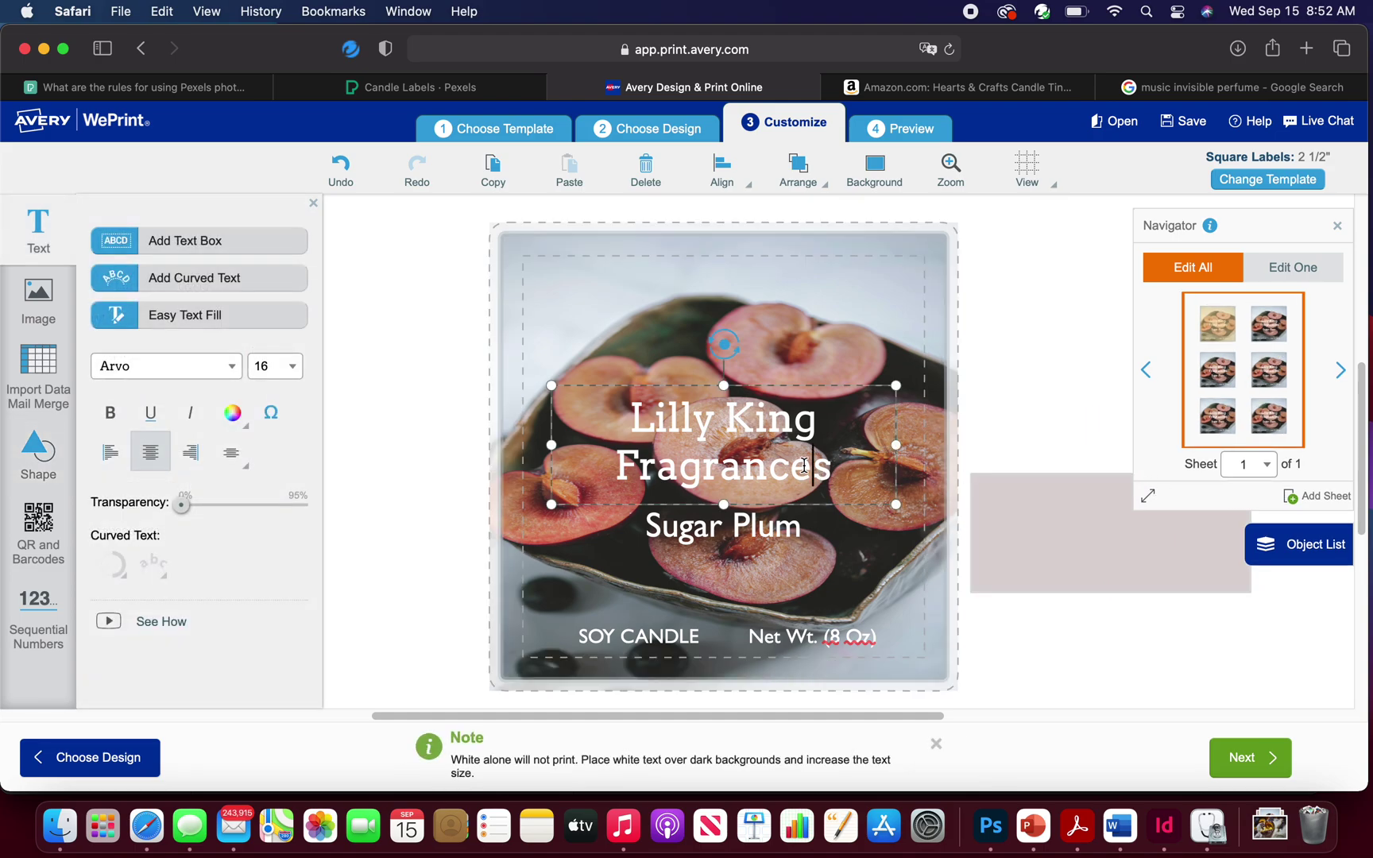
{"action": "left_click_drag", "start_coordinate": [844, 468], "coordinate": [628, 432]}
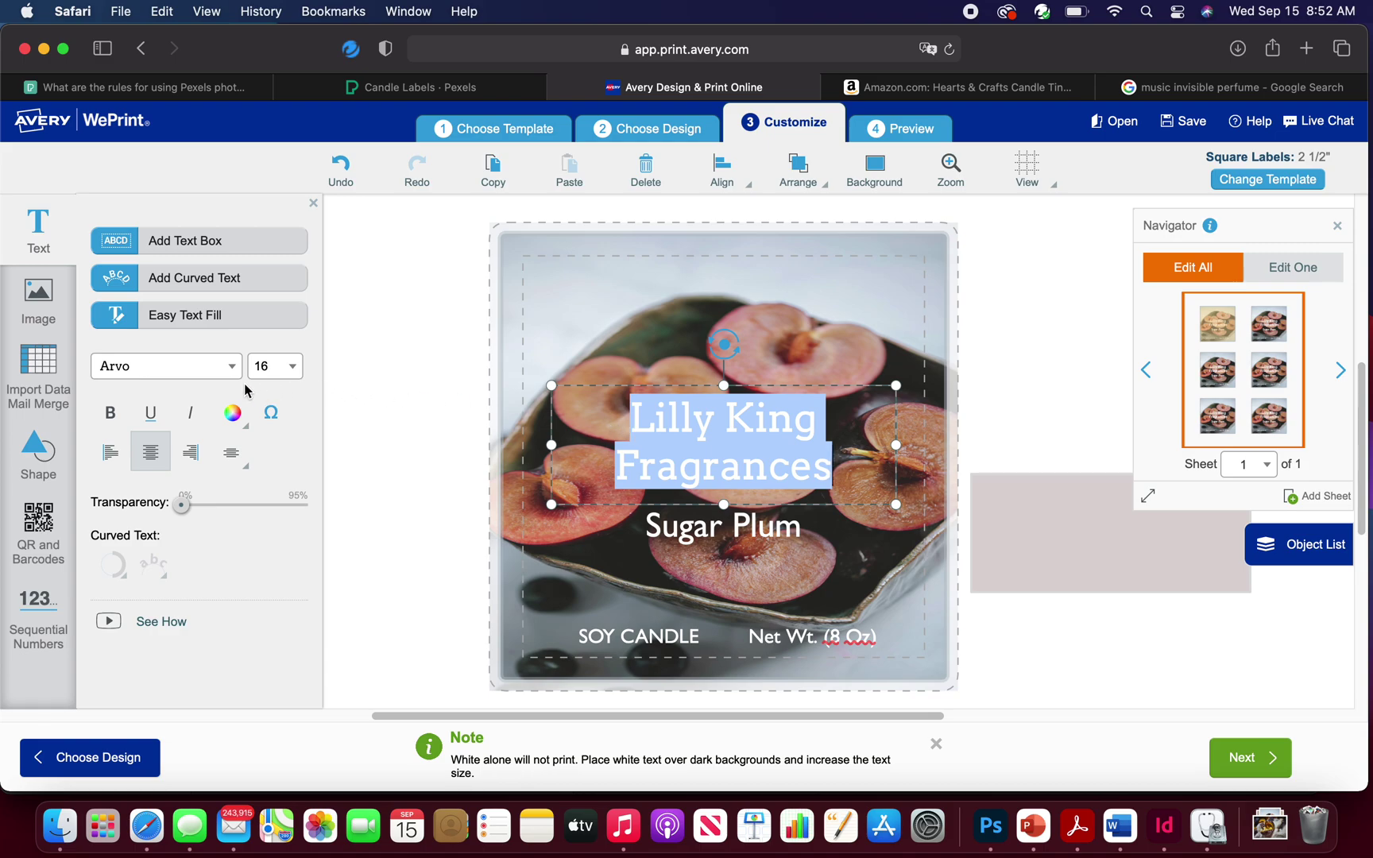
{"action": "left_click", "coordinate": [233, 413]}
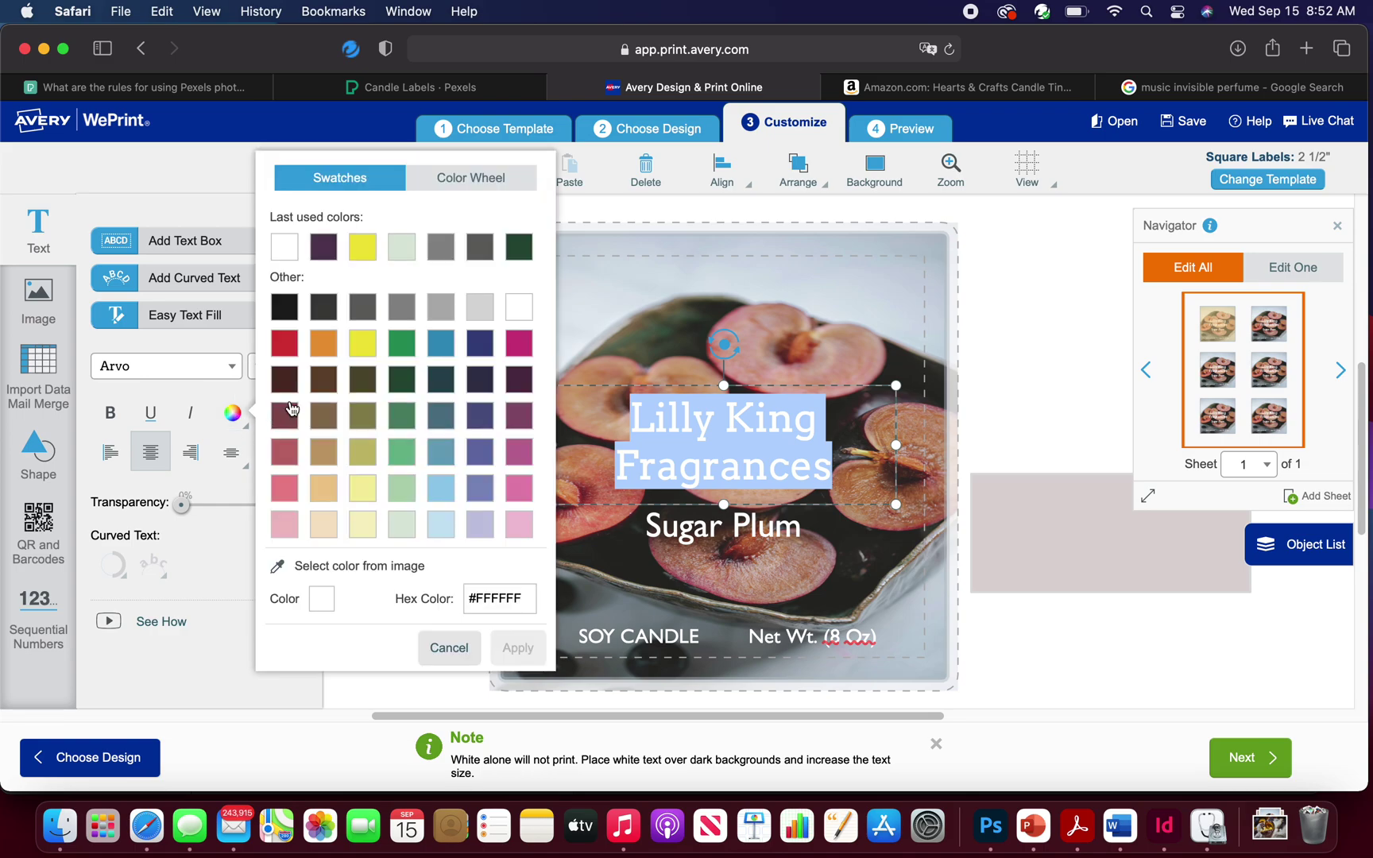
{"action": "left_click", "coordinate": [530, 388]}
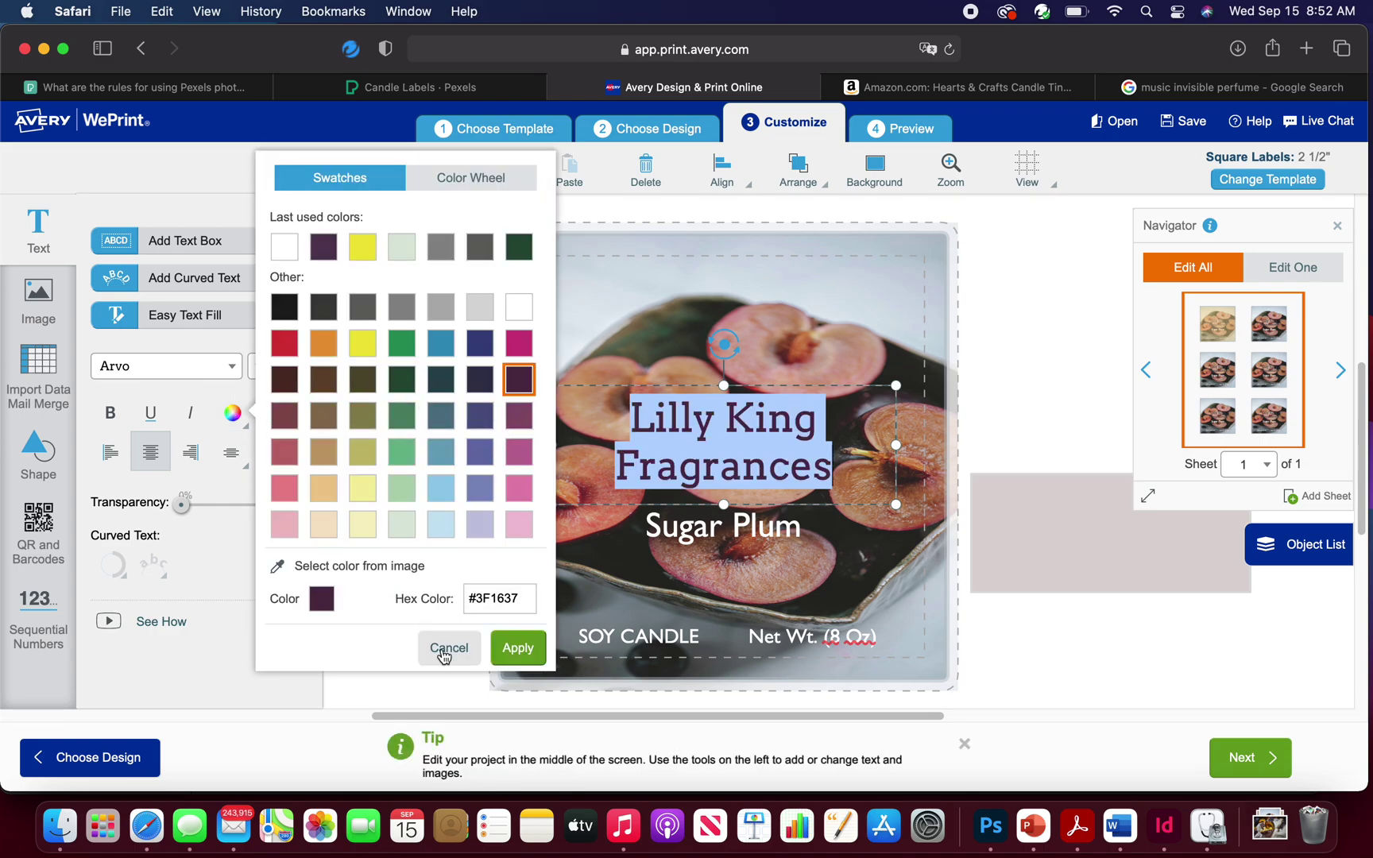
{"action": "left_click", "coordinate": [533, 650]}
{"action": "left_click", "coordinate": [608, 517]}
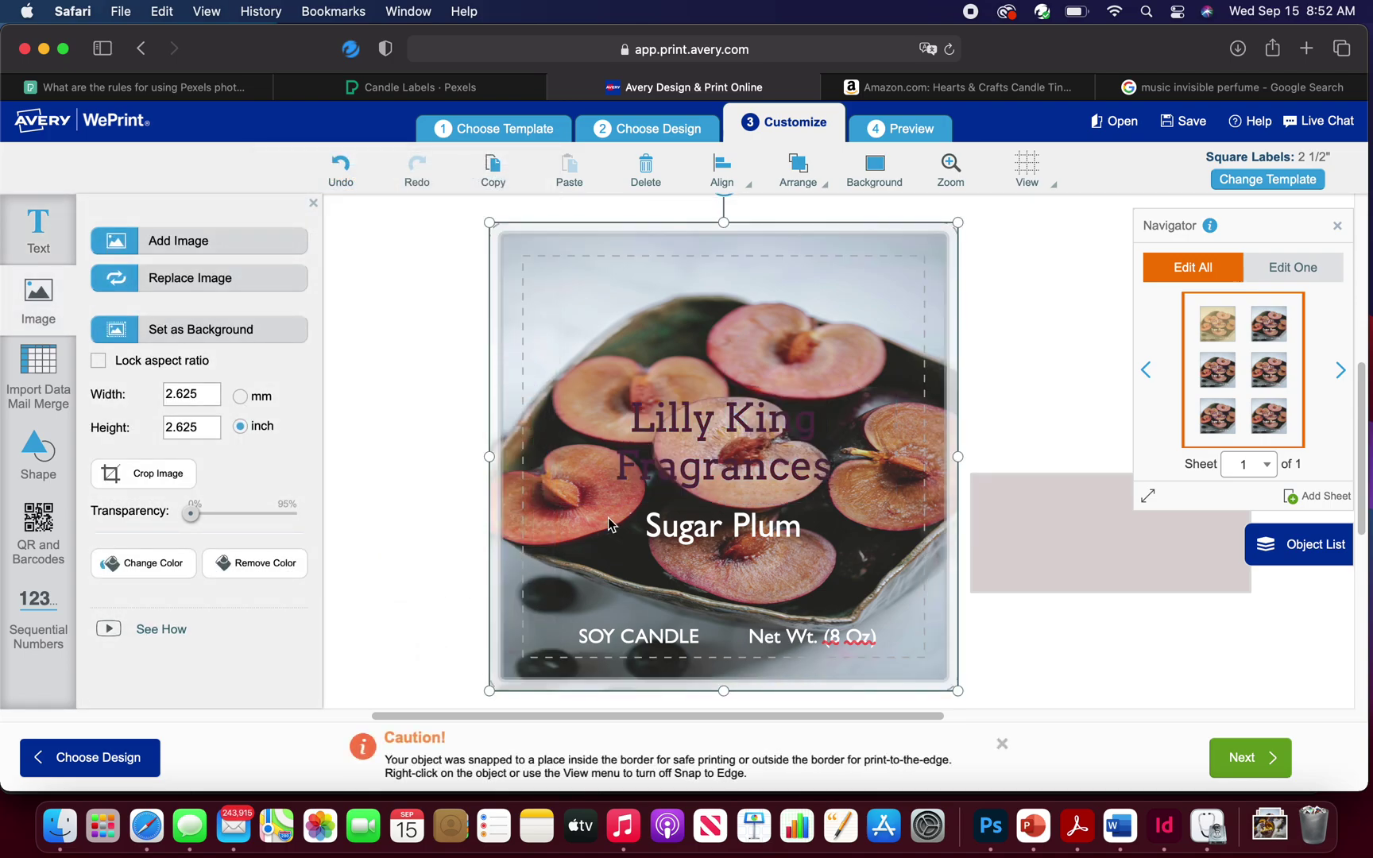
Move the brown rectangle back onto the label and change its fill to burnt orange #CC7A00
{"action": "left_click", "coordinate": [1037, 533]}
{"action": "left_click_drag", "start_coordinate": [1038, 535], "coordinate": [700, 409]}
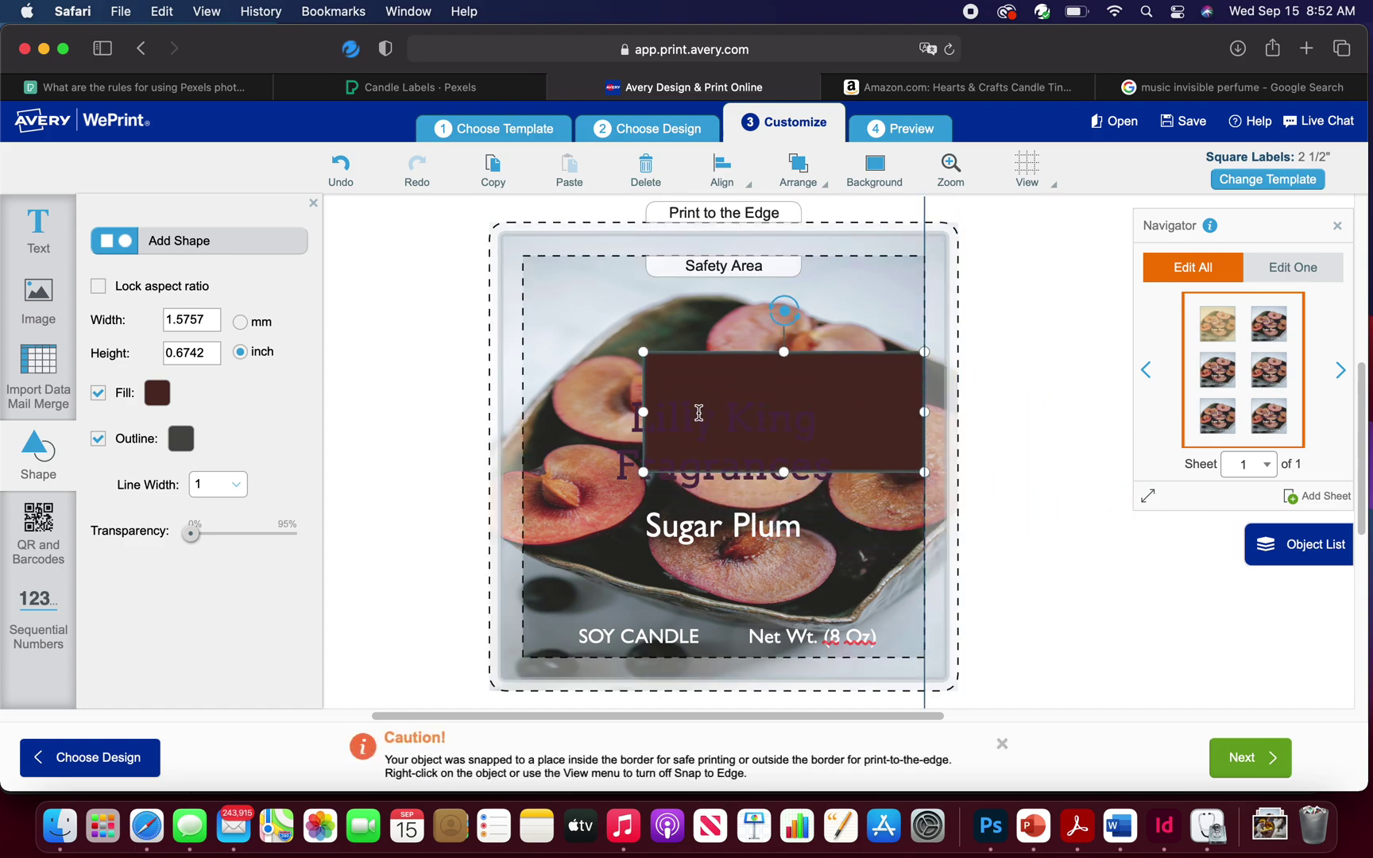
{"action": "left_click", "coordinate": [157, 392]}
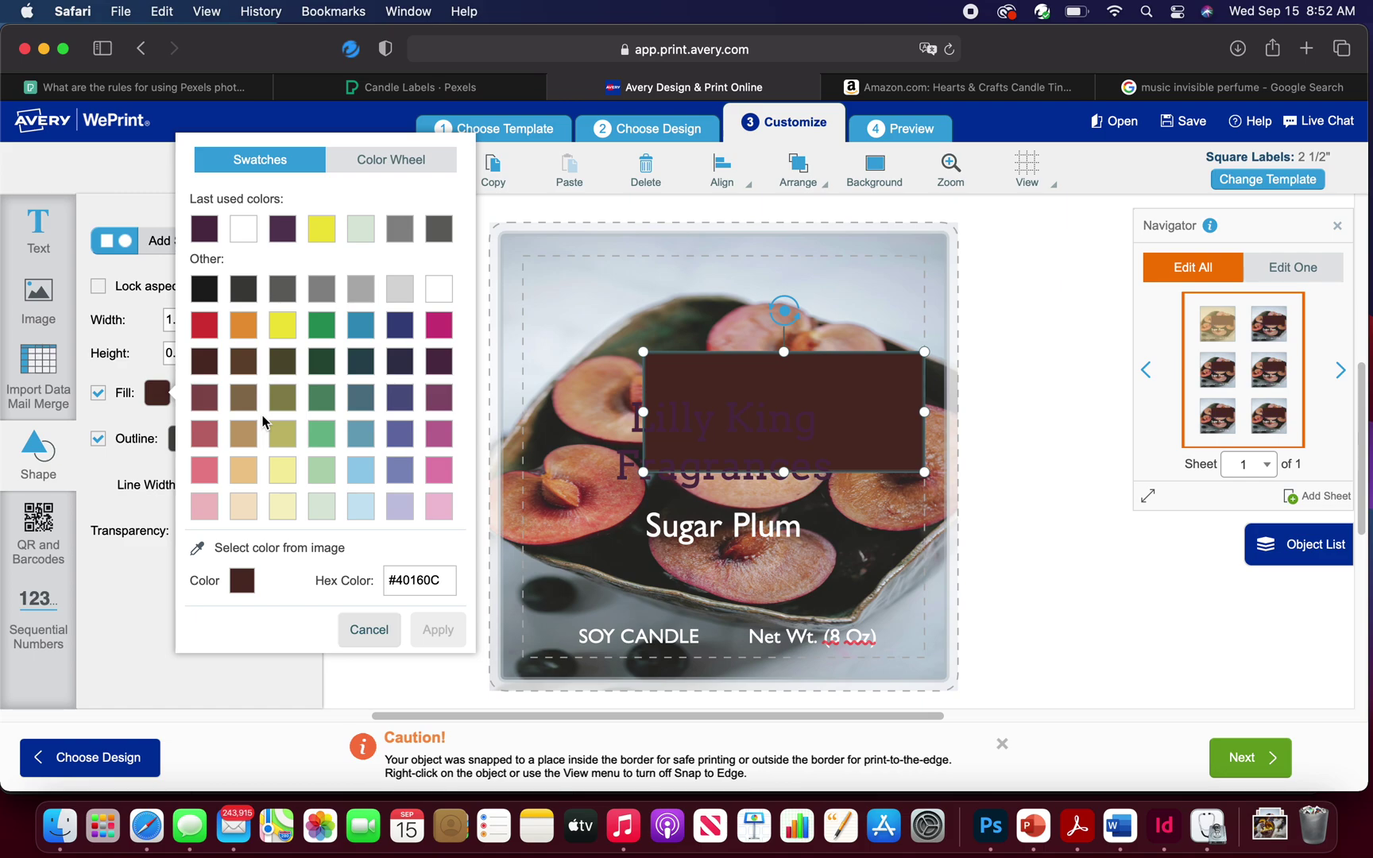
{"action": "left_click", "coordinate": [243, 327]}
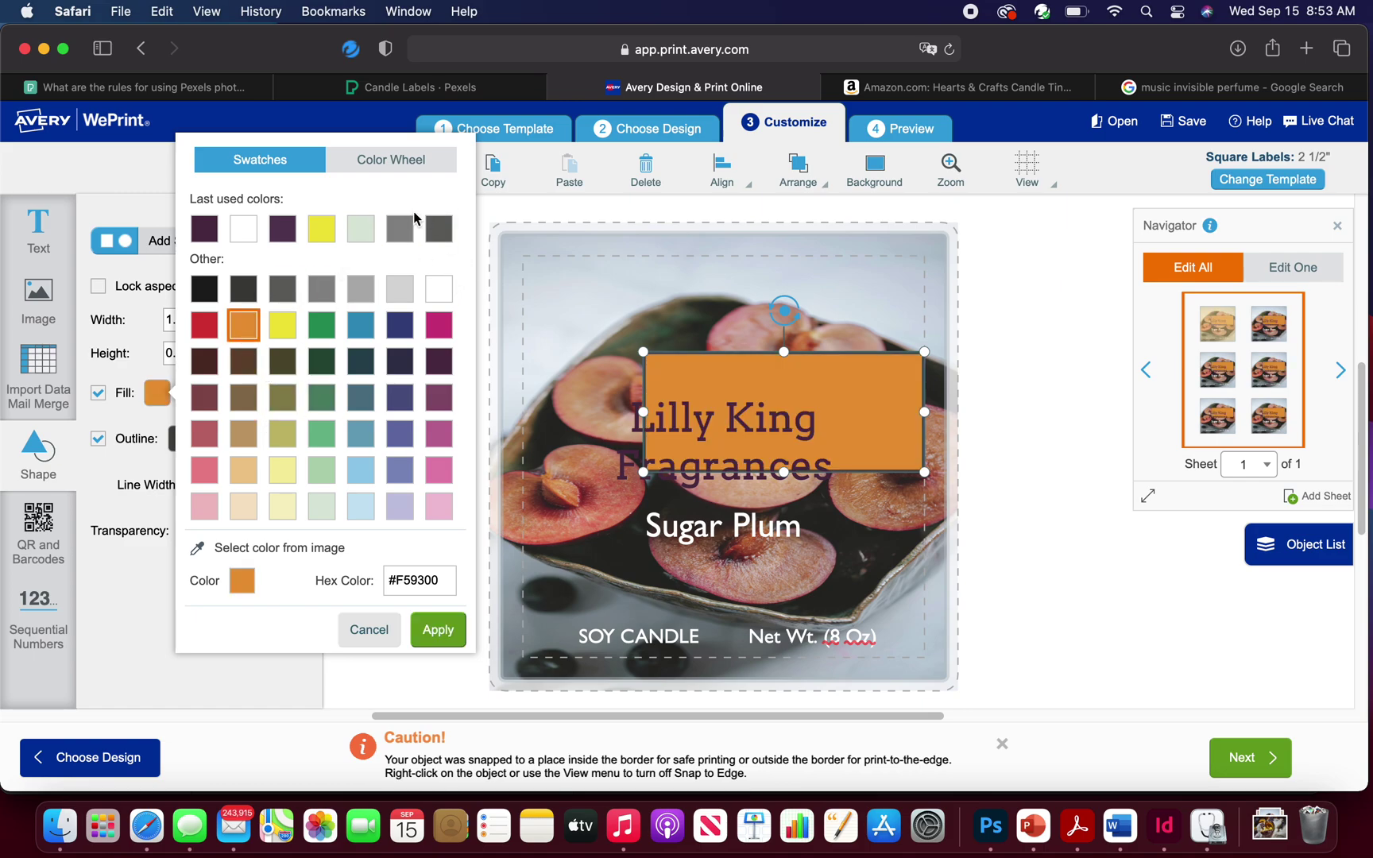
{"action": "left_click", "coordinate": [382, 163]}
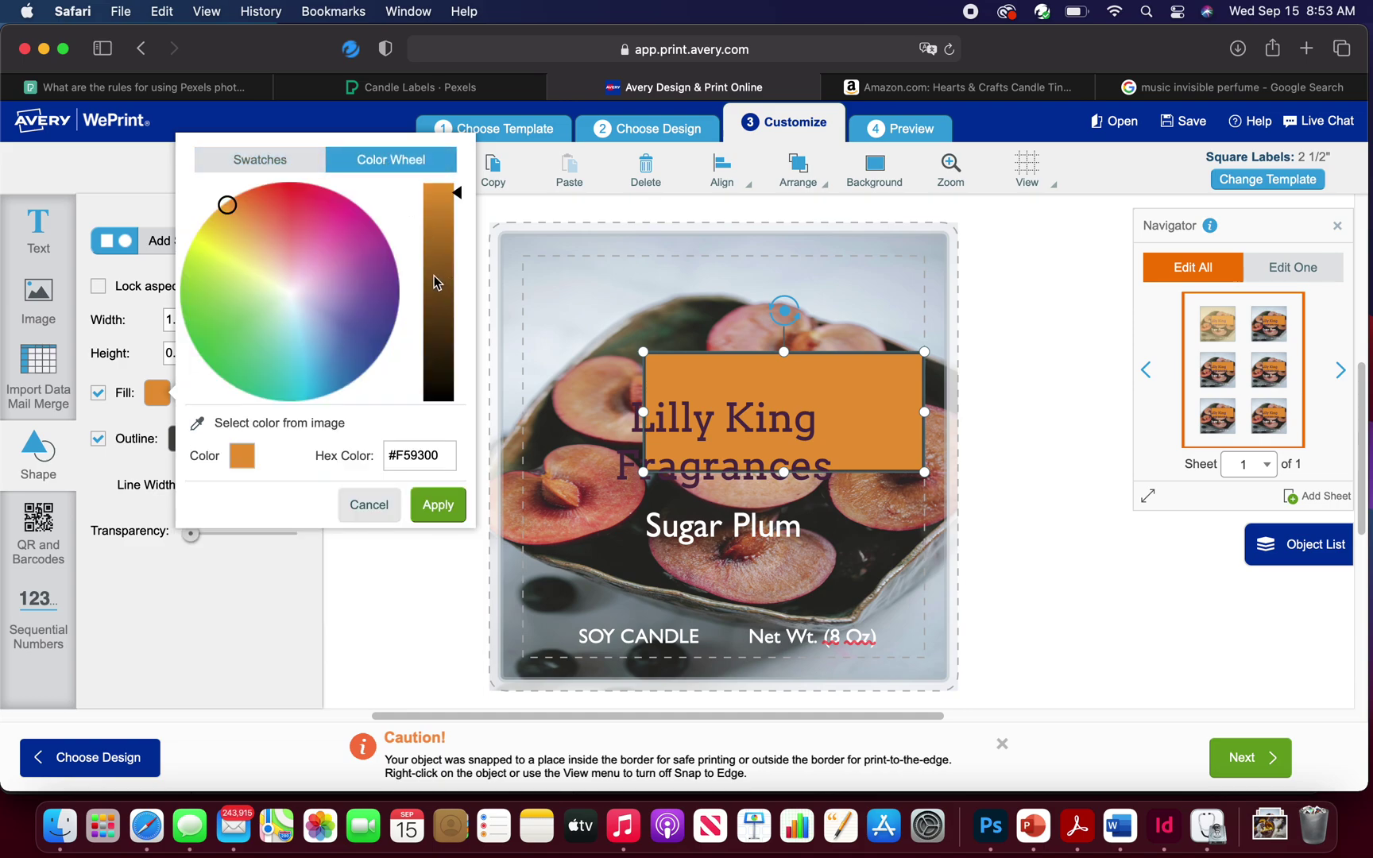
{"action": "left_click_drag", "start_coordinate": [458, 197], "coordinate": [459, 231]}
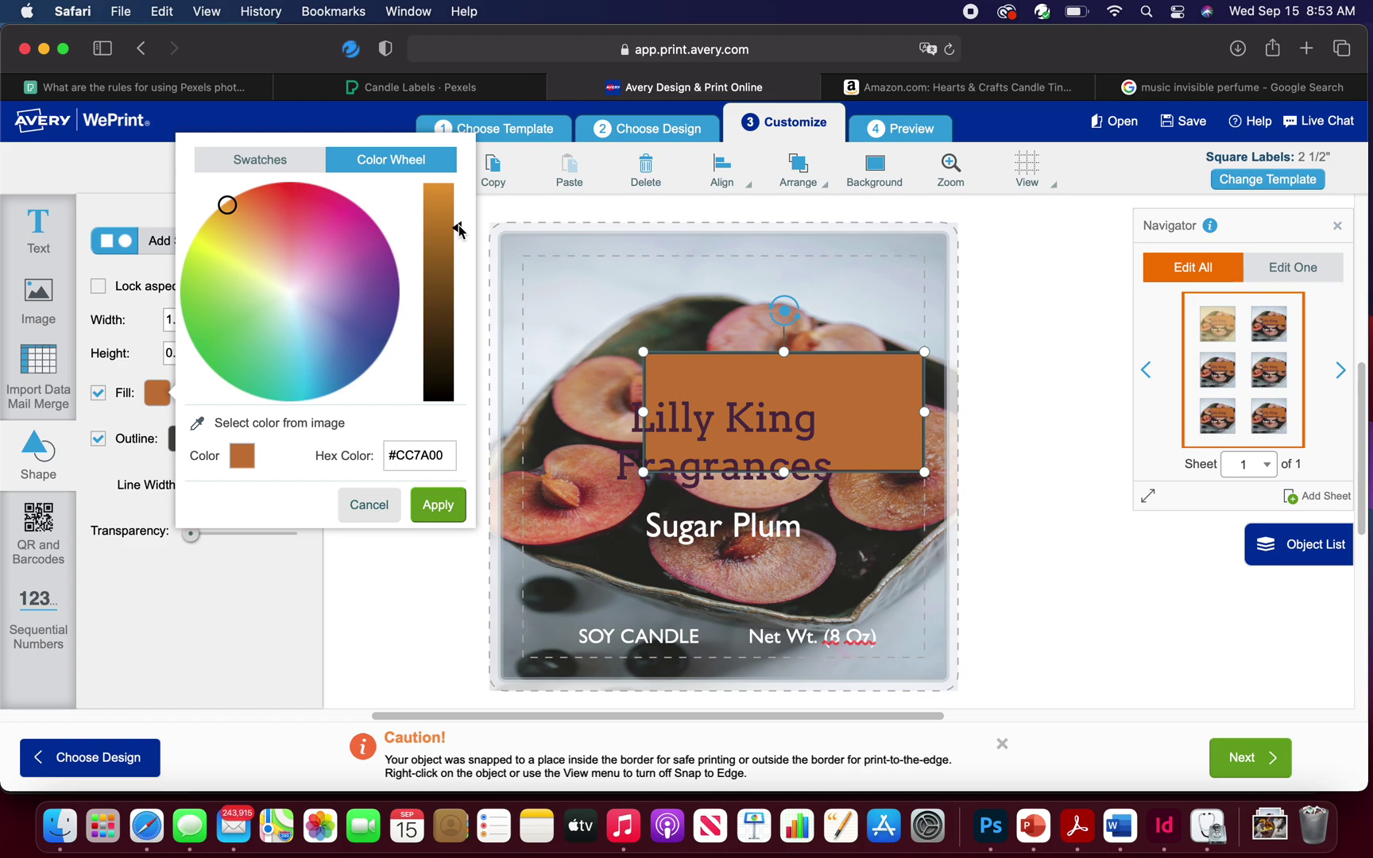
{"action": "left_click", "coordinate": [444, 505]}
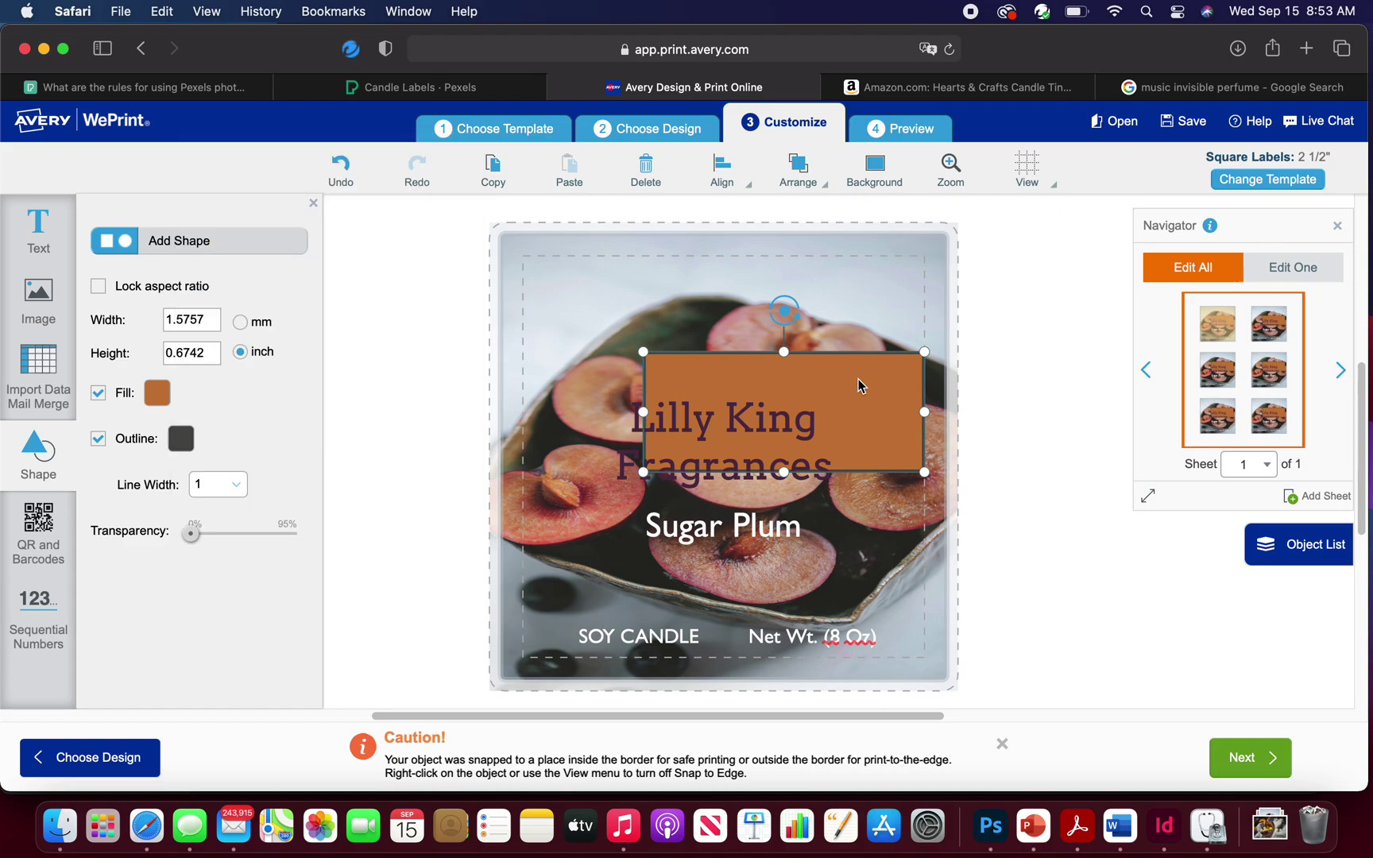
Center the orange rectangle behind the "Lilly King Fragrances" text and deselect everything
{"action": "left_click_drag", "start_coordinate": [879, 387], "coordinate": [828, 415]}
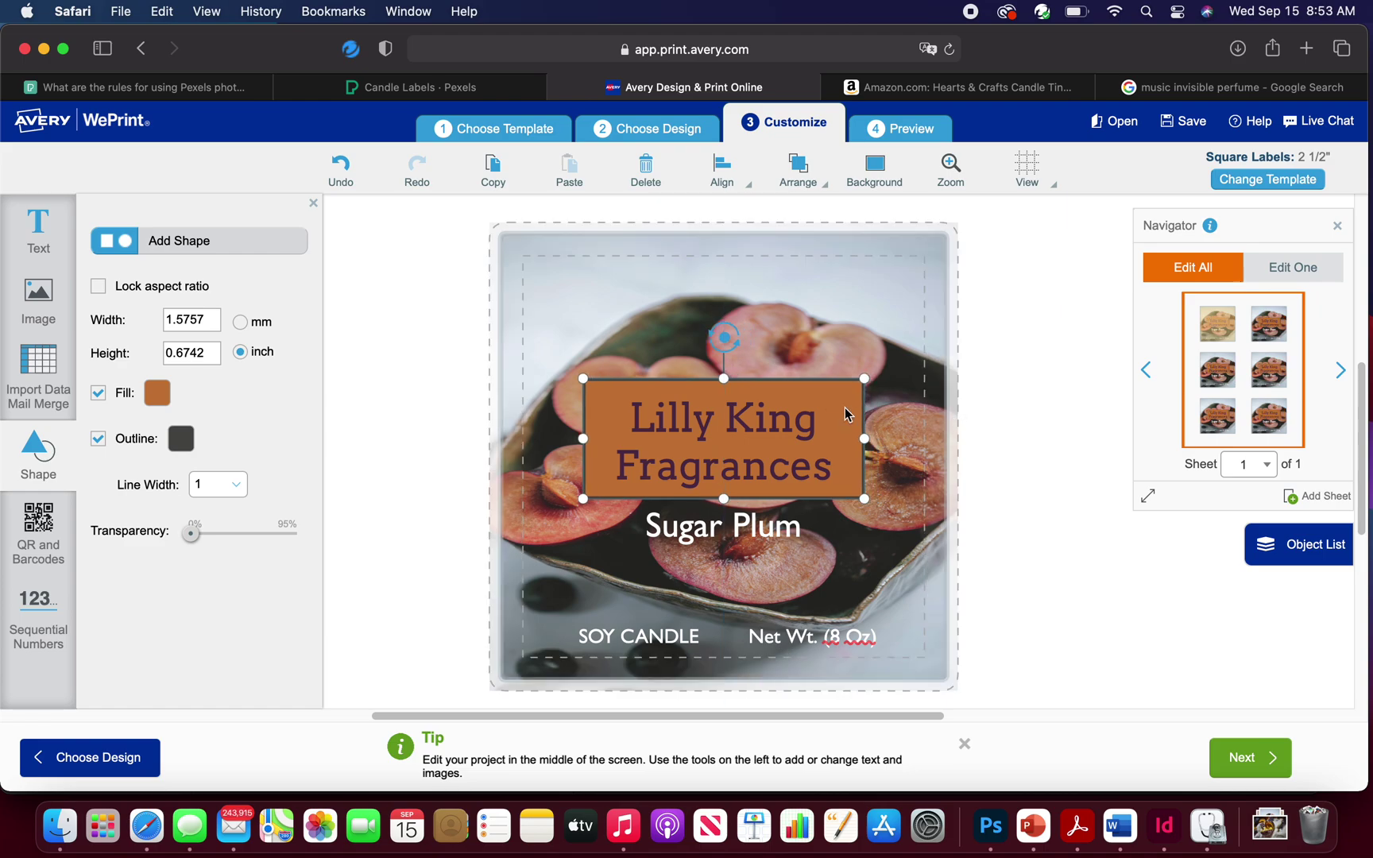
{"action": "left_click", "coordinate": [844, 413]}
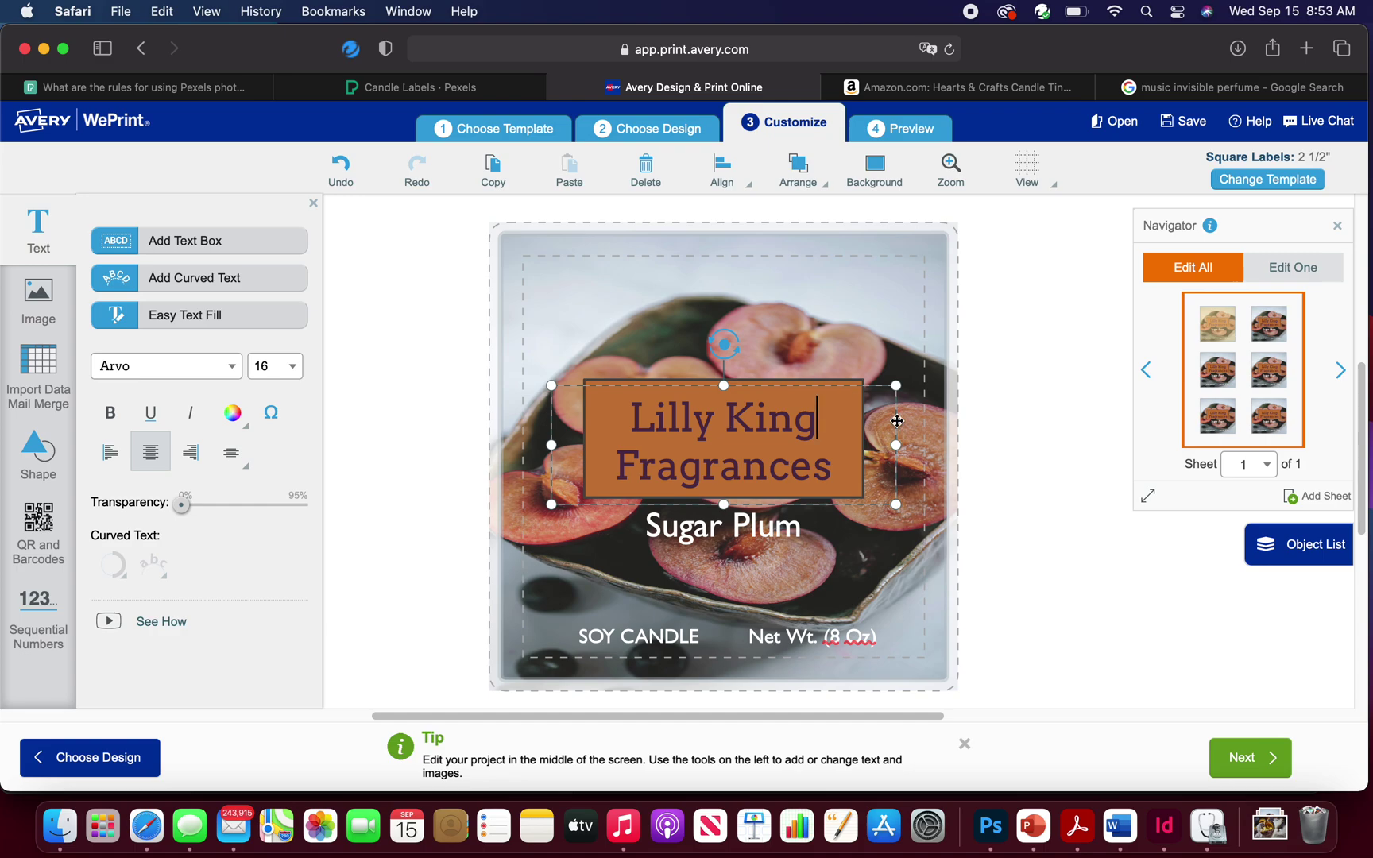
{"action": "left_click", "coordinate": [1026, 417]}
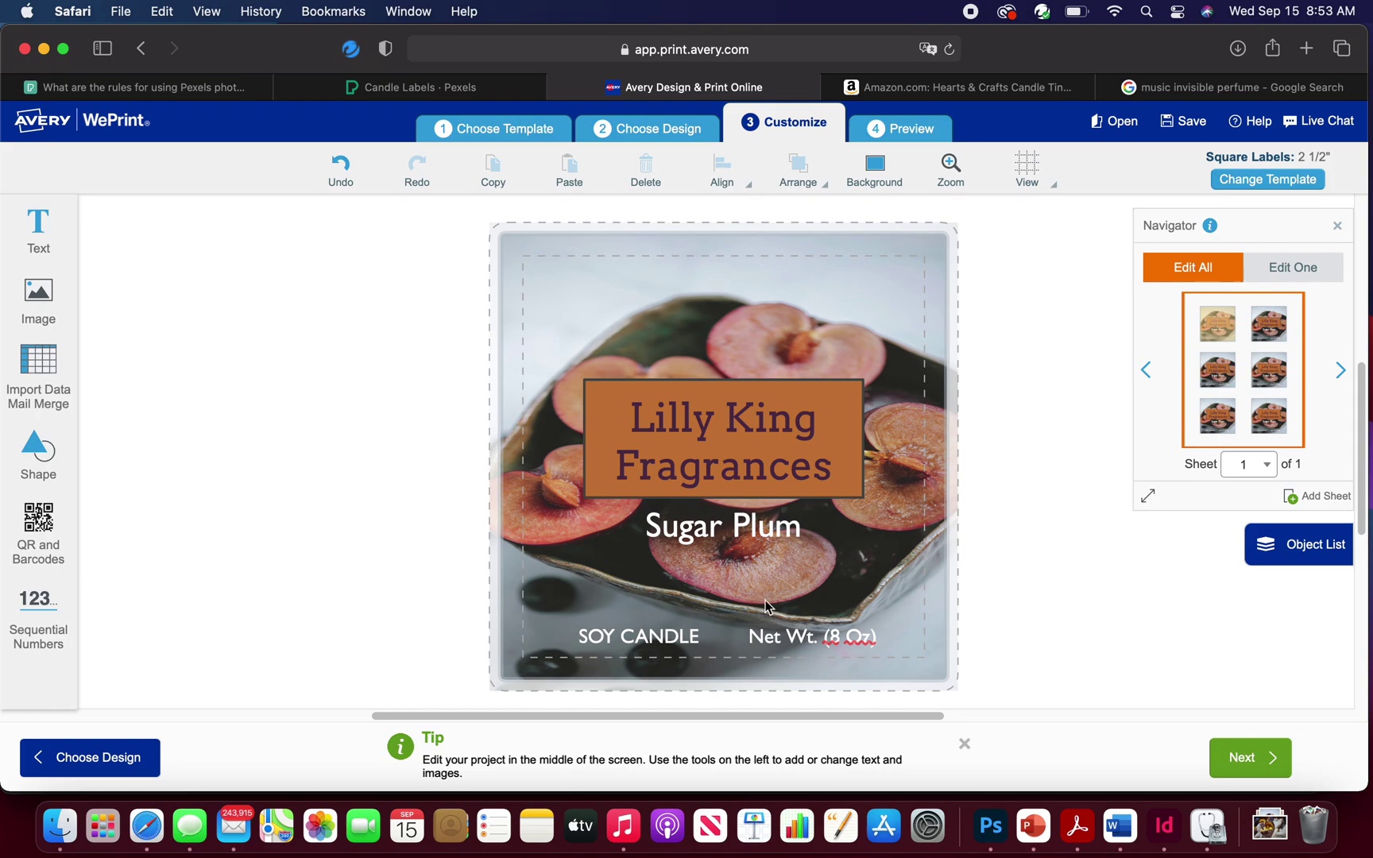
Change the color of the "SOY CANDLE" text to the burnt orange #CC7A00
{"action": "left_click", "coordinate": [707, 640]}
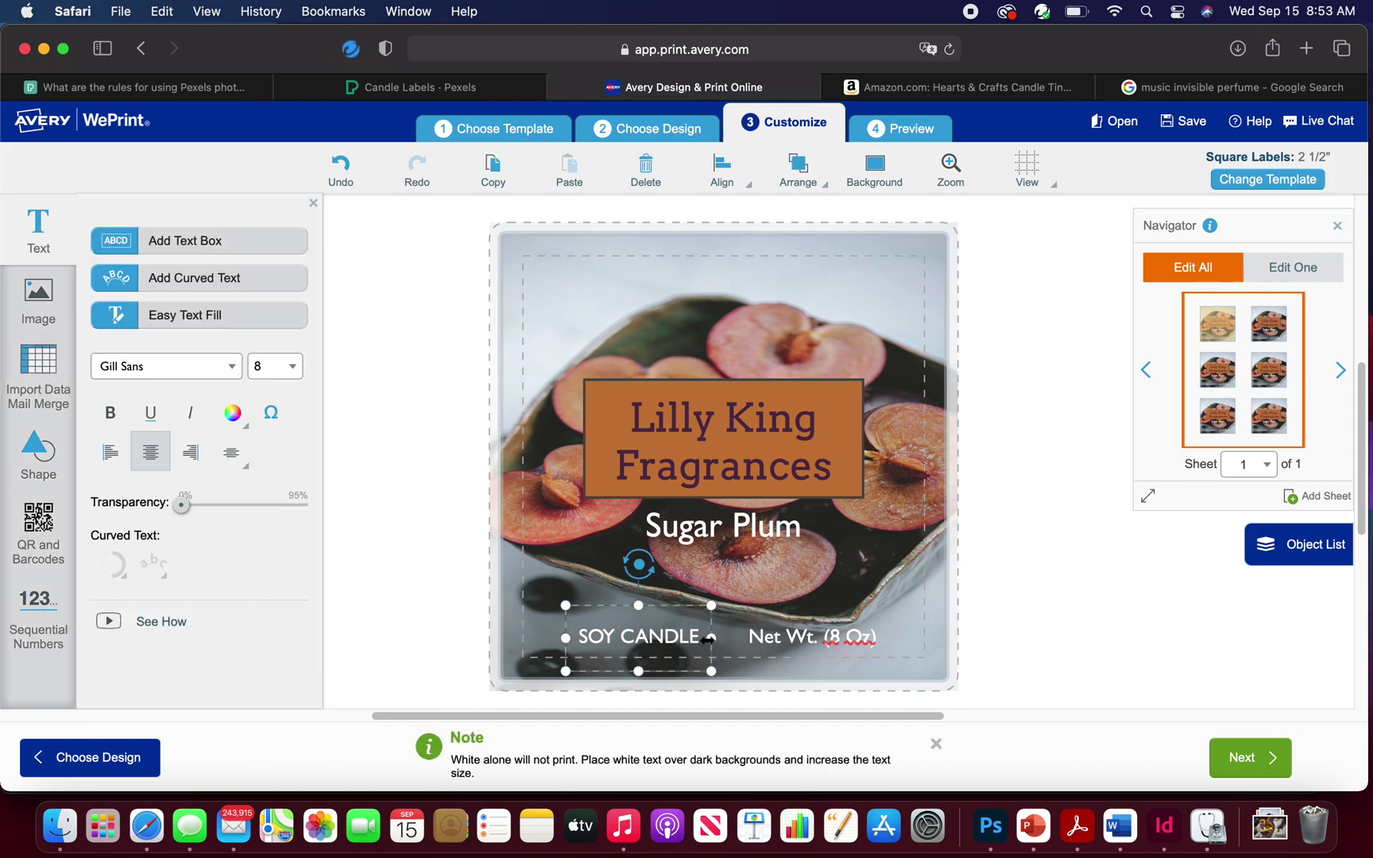
{"action": "left_click", "coordinate": [804, 531]}
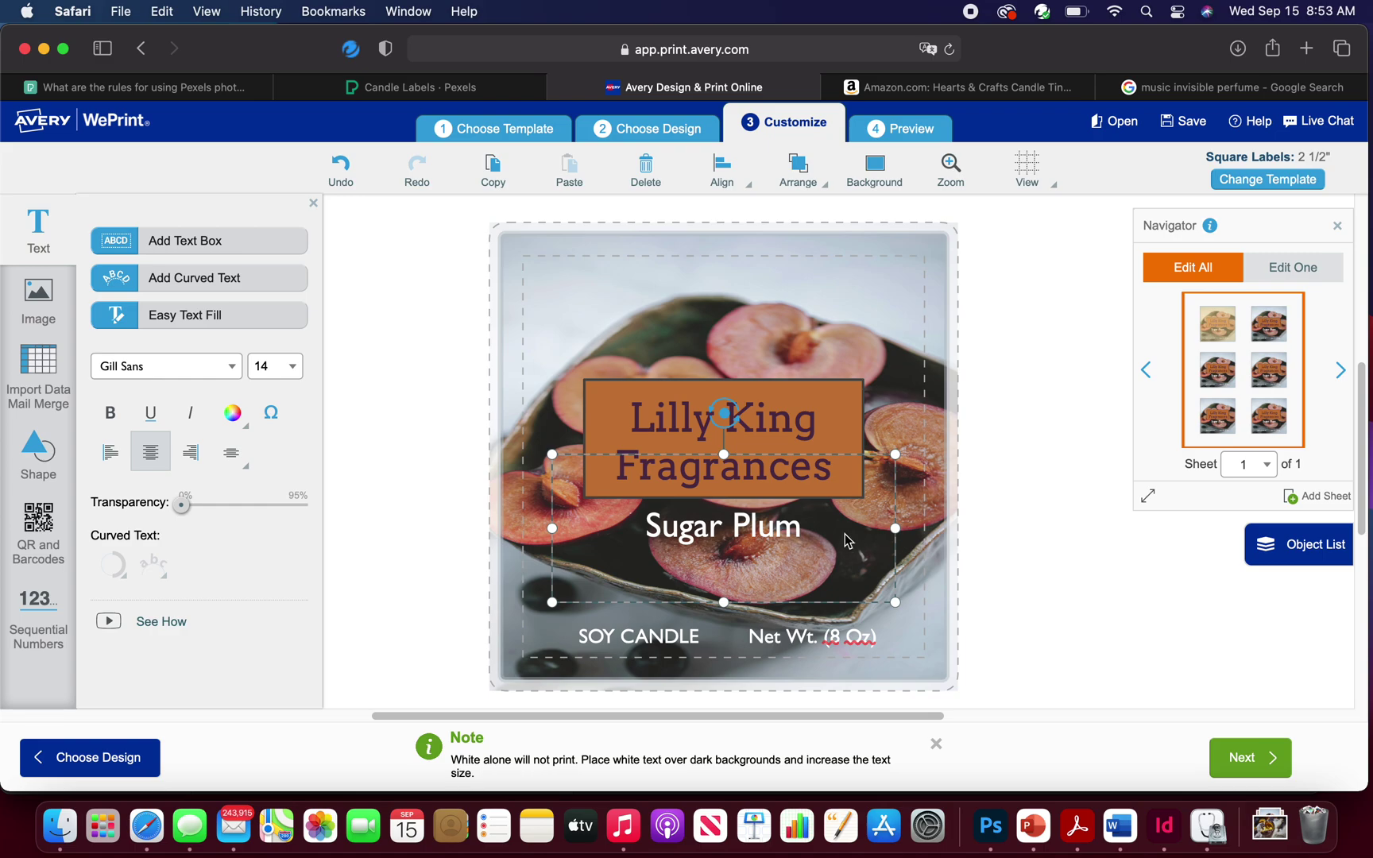
{"action": "left_click", "coordinate": [714, 650]}
{"action": "left_click", "coordinate": [705, 638]}
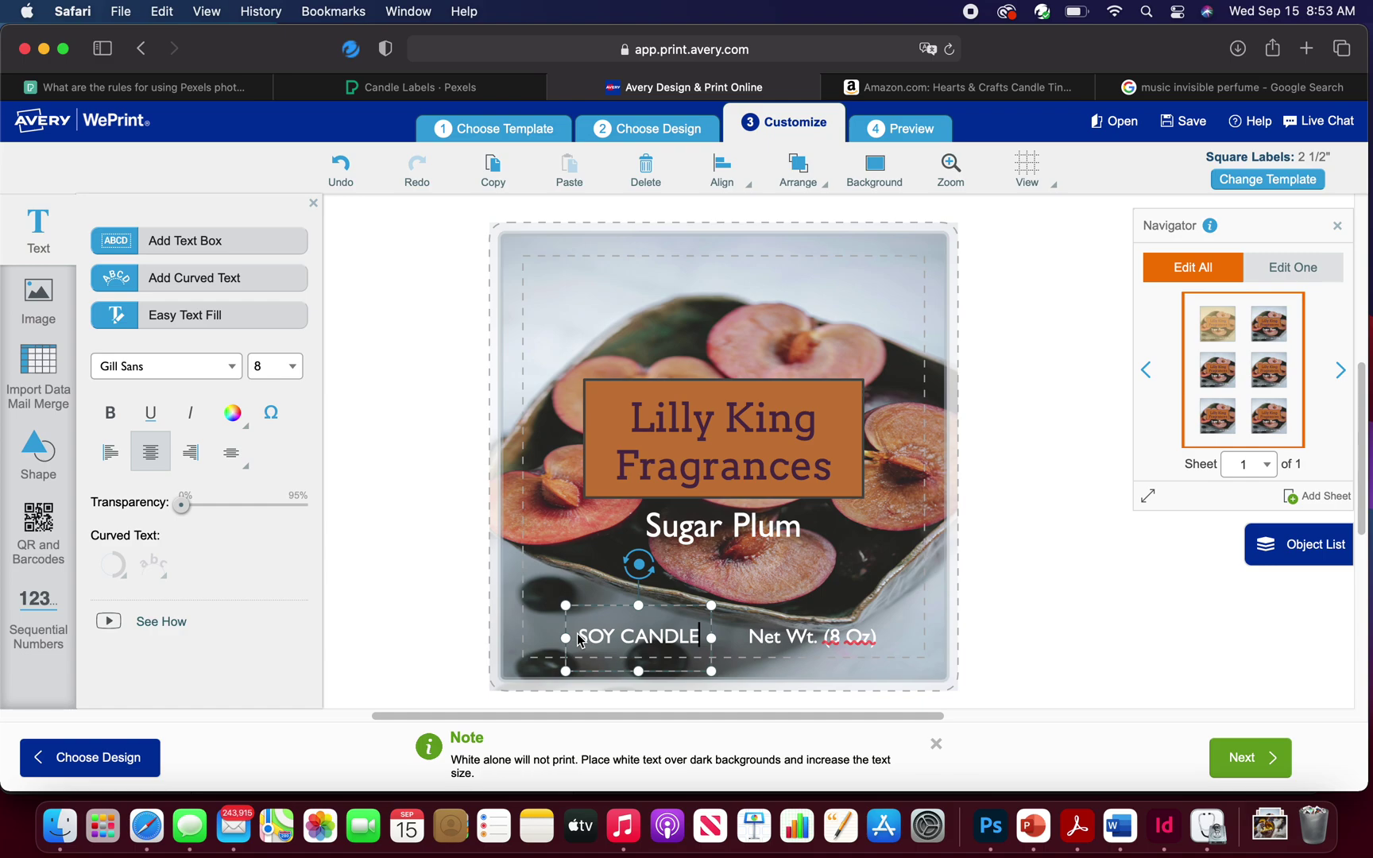
{"action": "left_click_drag", "start_coordinate": [581, 640], "coordinate": [713, 641]}
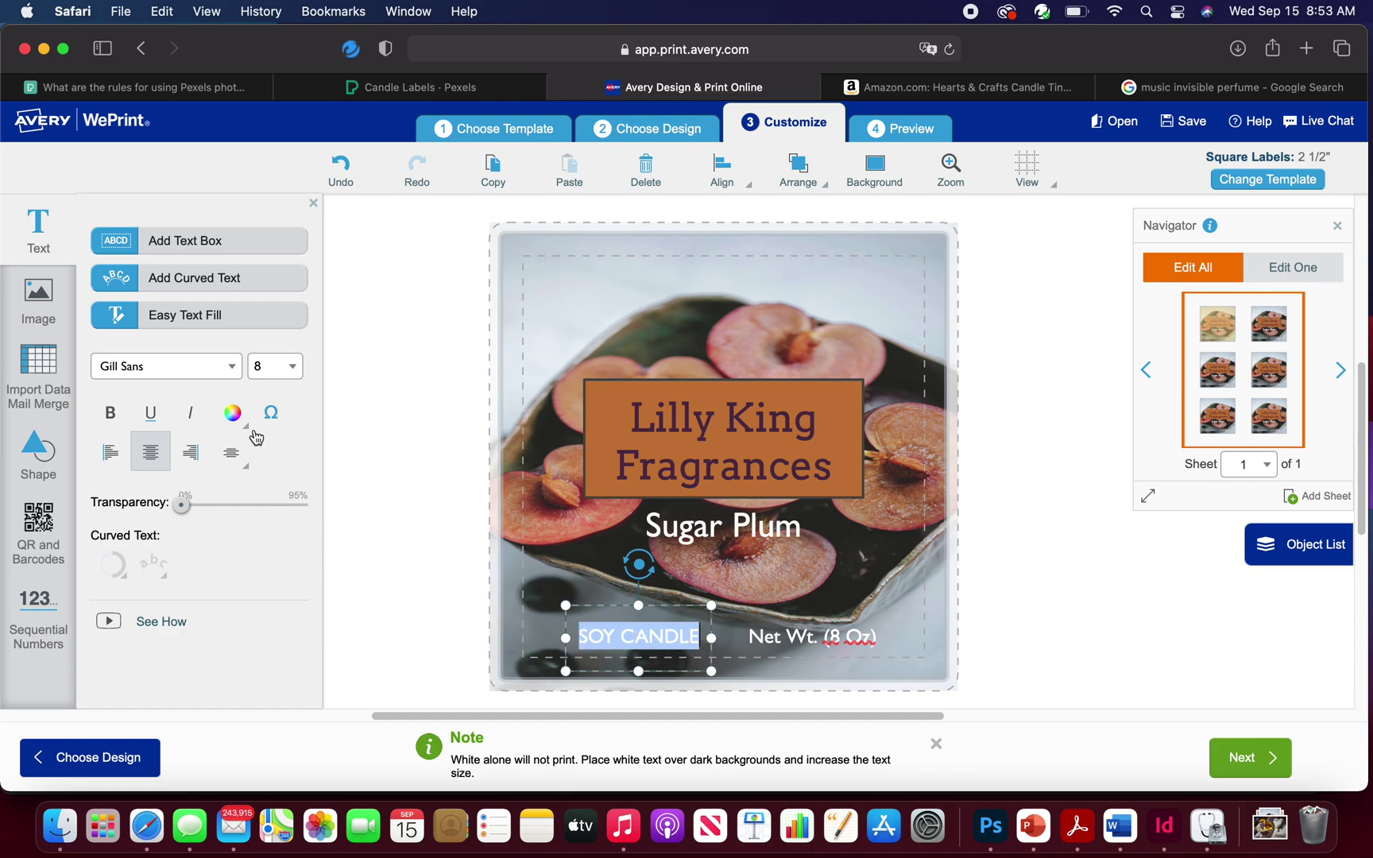
{"action": "left_click", "coordinate": [233, 407]}
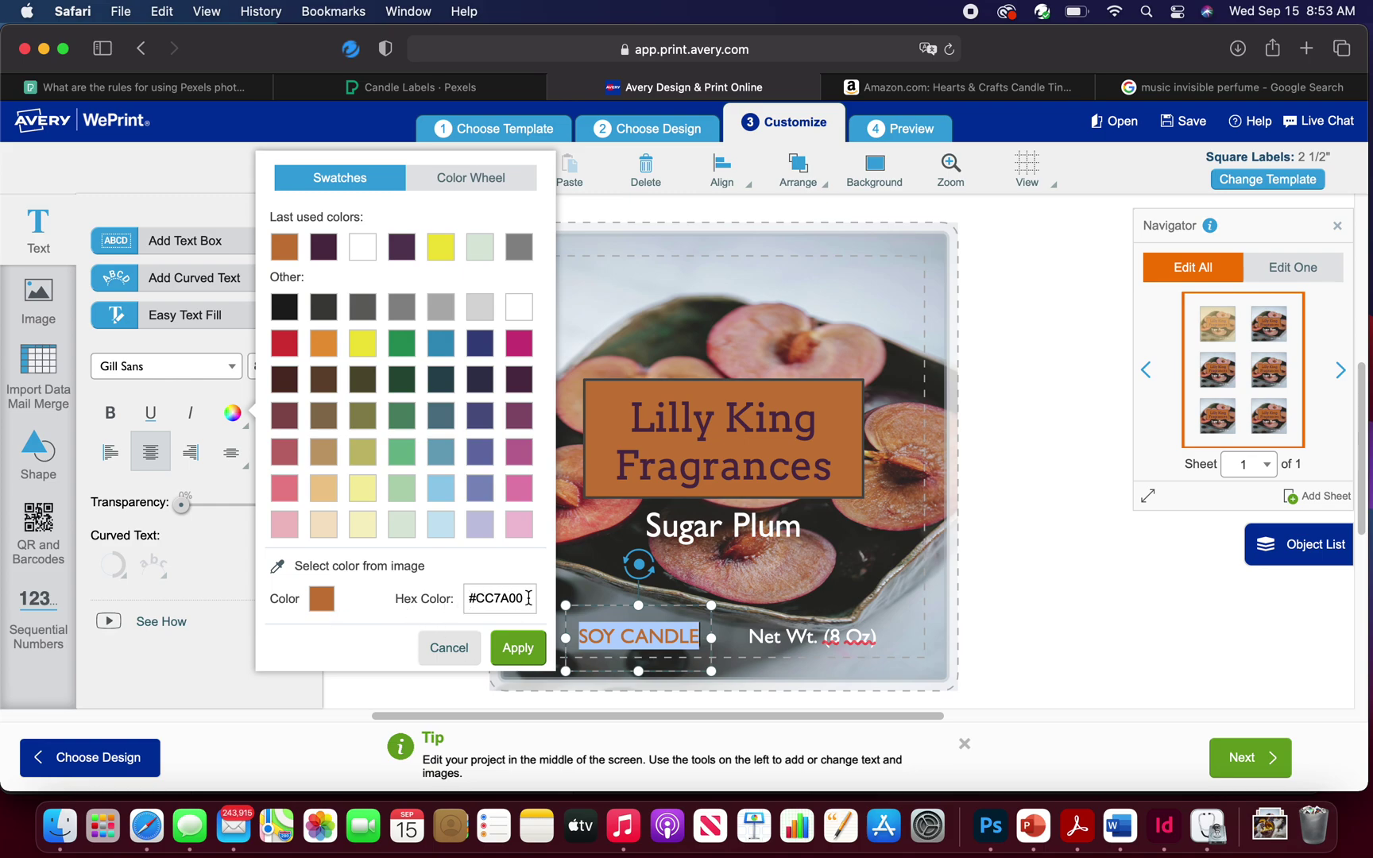
{"action": "left_click_drag", "start_coordinate": [528, 599], "coordinate": [444, 596]}
{"action": "left_click", "coordinate": [401, 598]}
{"action": "left_click", "coordinate": [517, 648]}
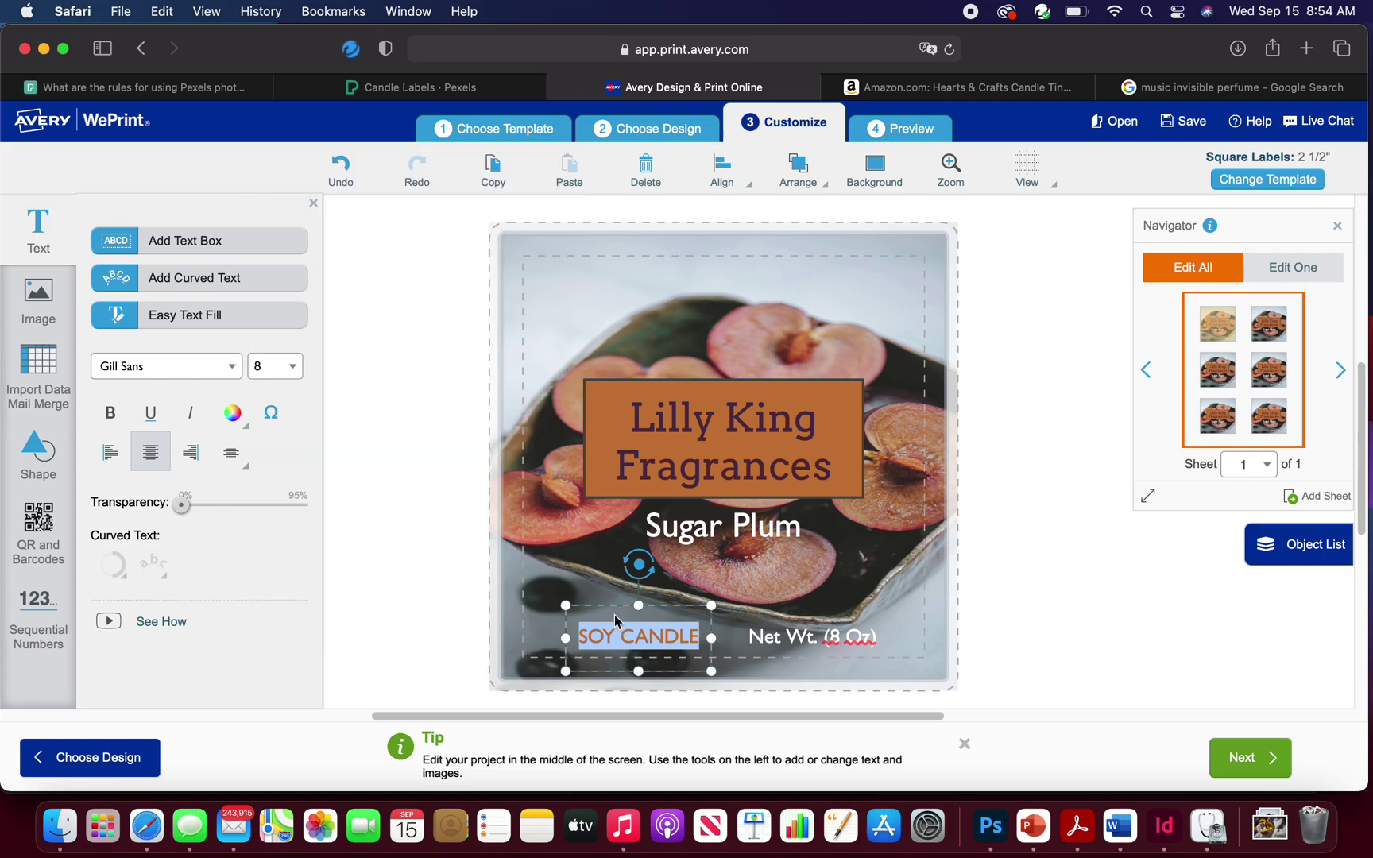
Try the plum color #814164 on the "SOY CANDLE" text
{"action": "left_click", "coordinate": [602, 584]}
{"action": "left_click", "coordinate": [704, 644]}
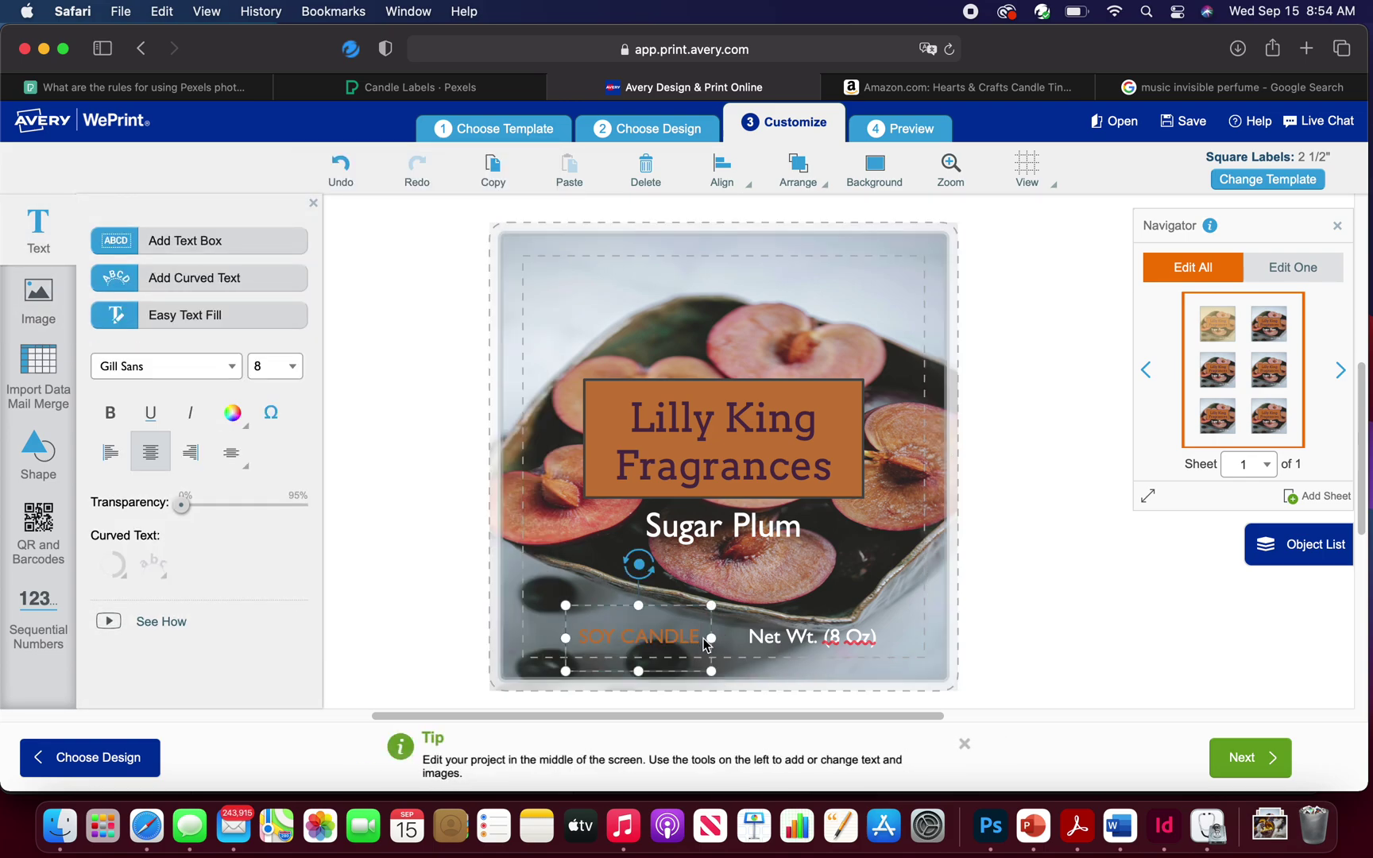
{"action": "left_click_drag", "start_coordinate": [705, 644], "coordinate": [592, 651]}
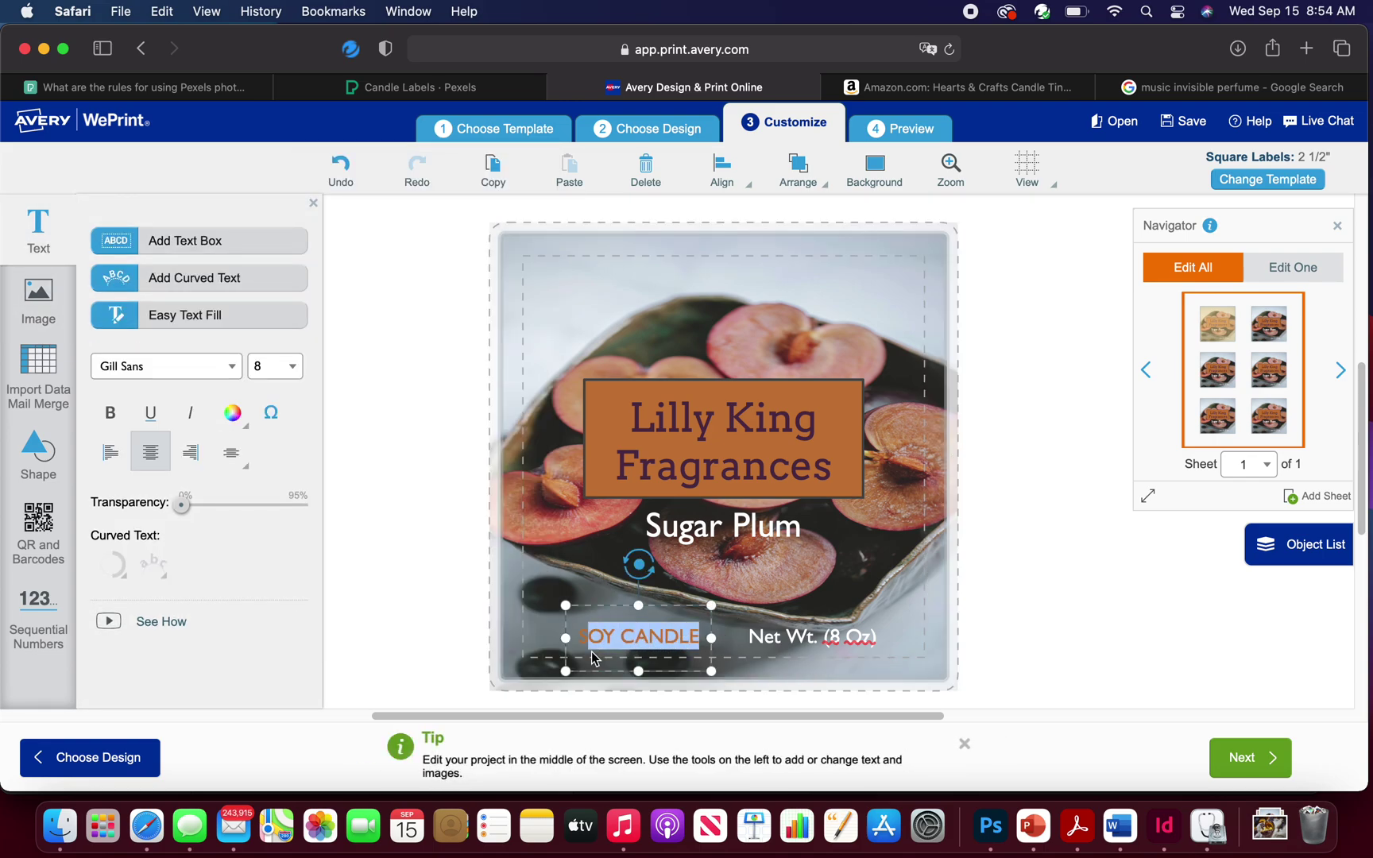
{"action": "left_click", "coordinate": [228, 419]}
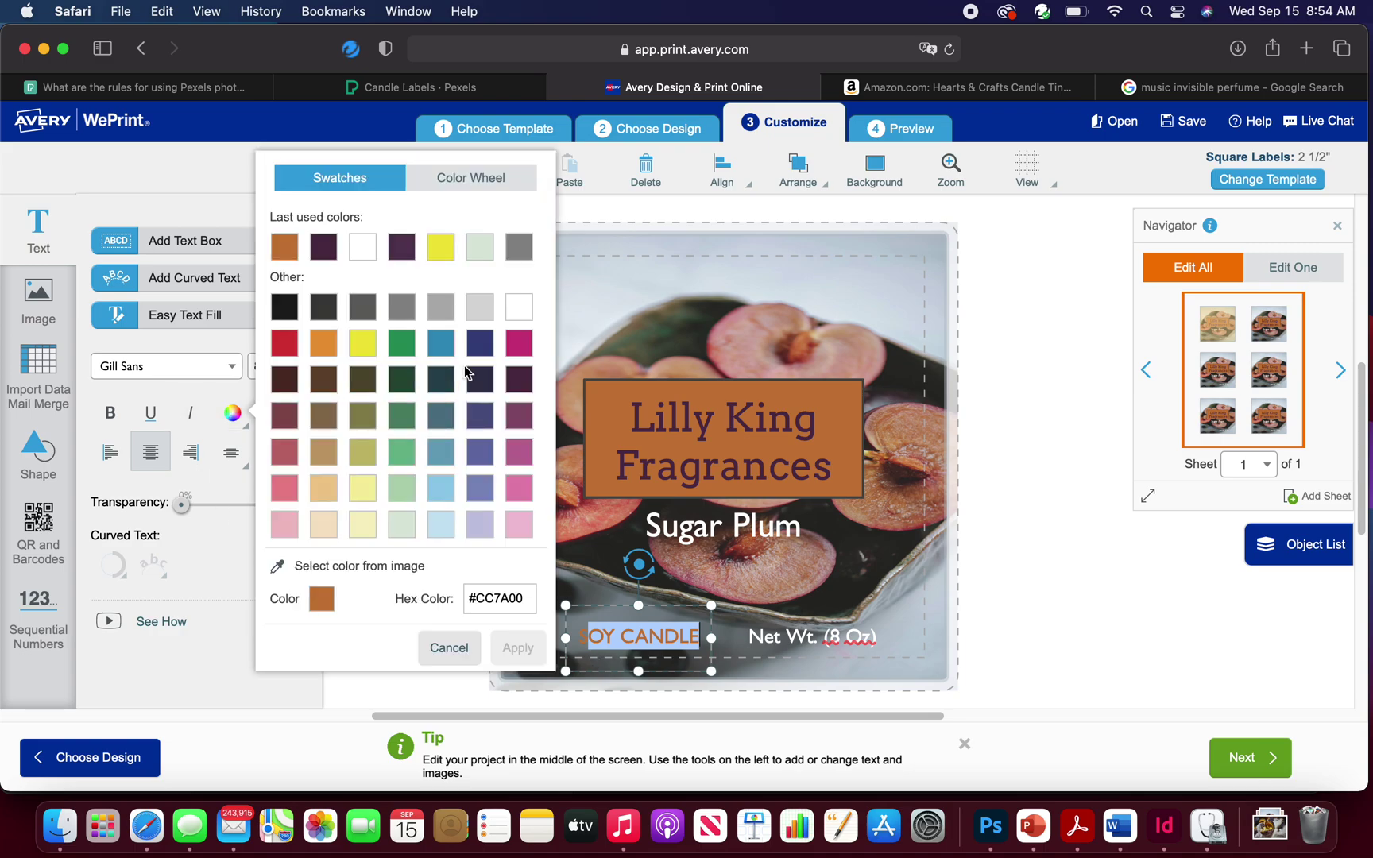
{"action": "left_click", "coordinate": [518, 417]}
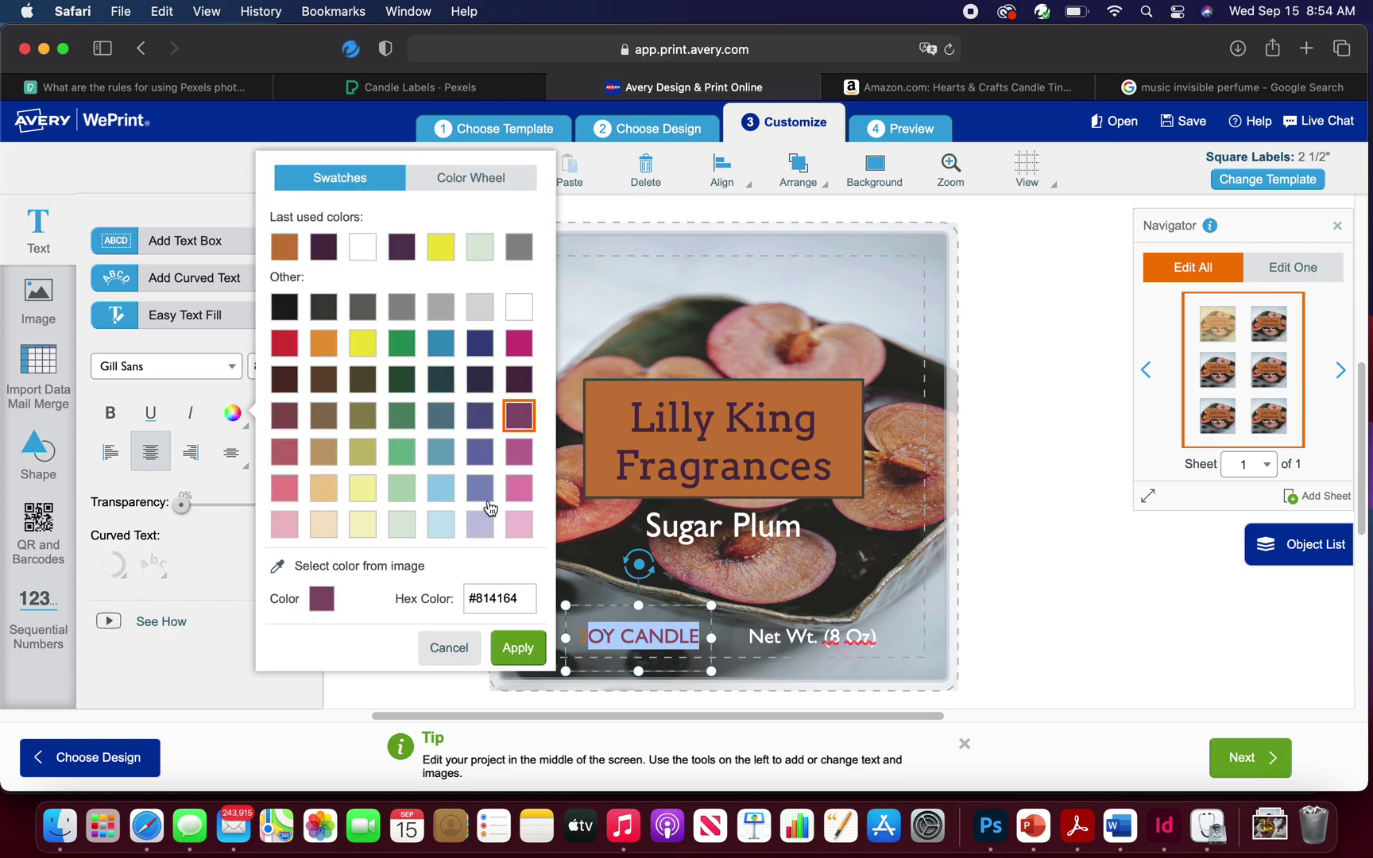
{"action": "left_click", "coordinate": [519, 647]}
{"action": "left_click", "coordinate": [623, 620]}
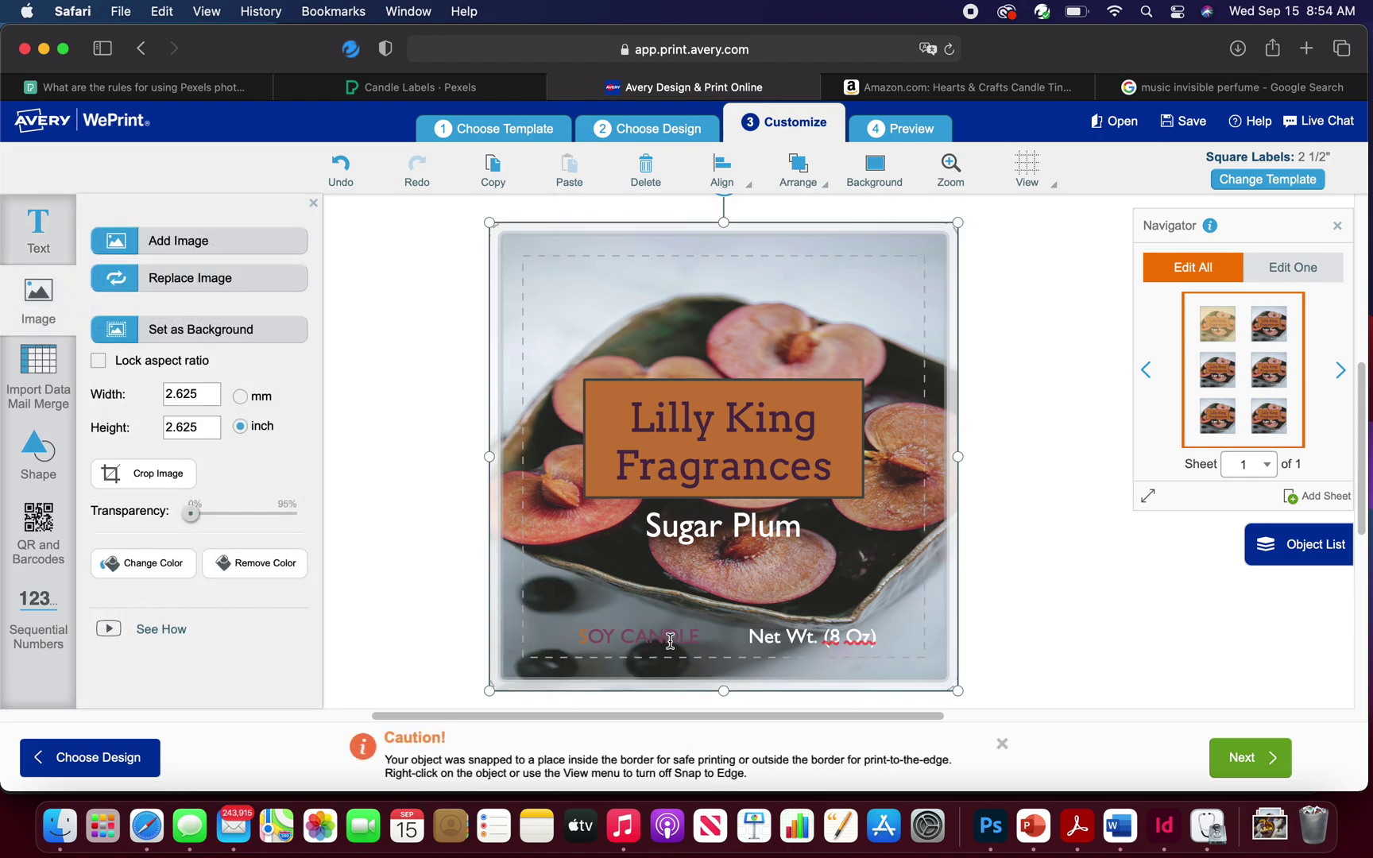
Set the color of the whole "SOY CANDLE" text to white #FFFFFF
{"action": "left_click", "coordinate": [698, 638]}
{"action": "left_click_drag", "start_coordinate": [699, 638], "coordinate": [585, 638]}
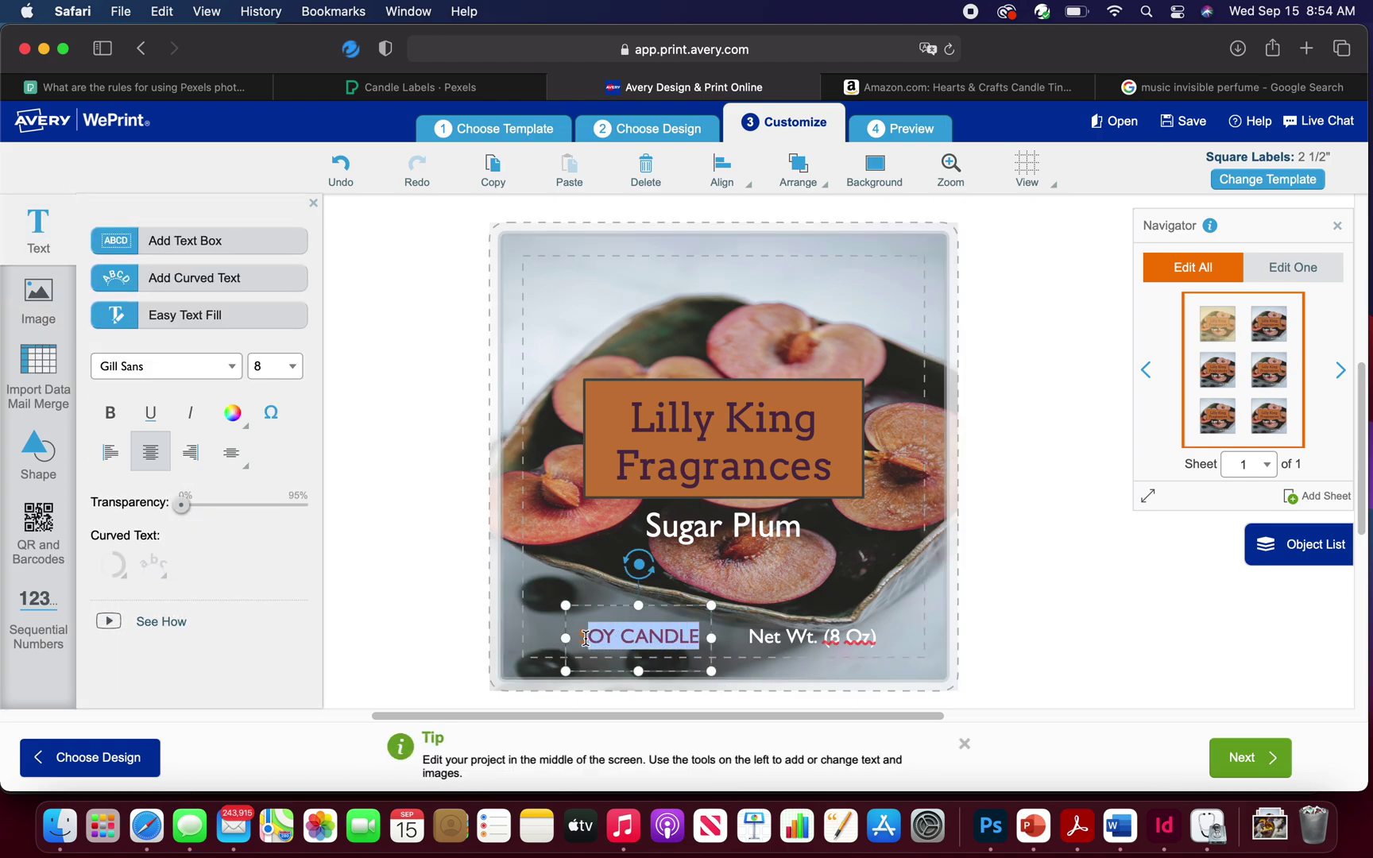
{"action": "left_click", "coordinate": [232, 413]}
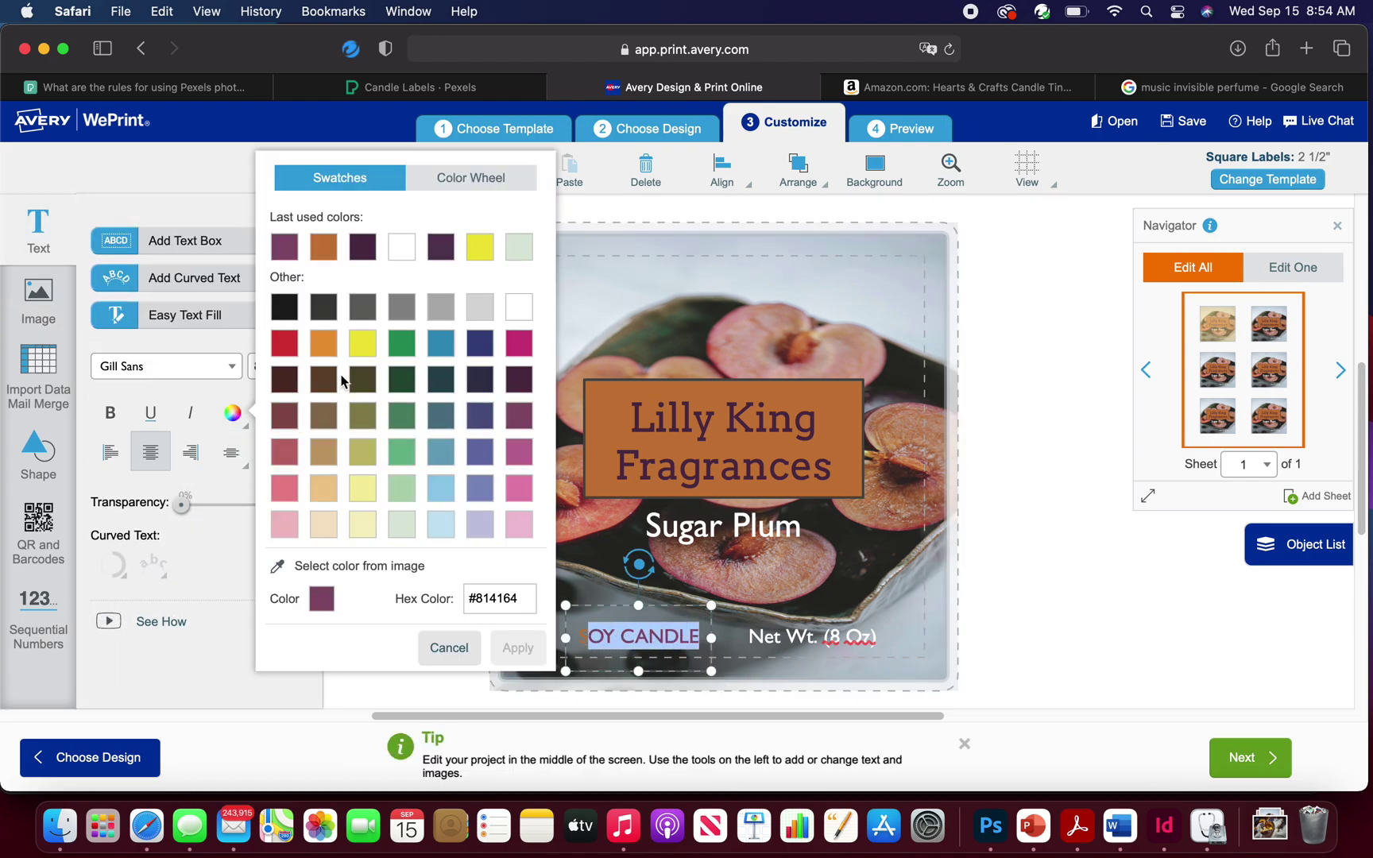
{"action": "left_click", "coordinate": [403, 250]}
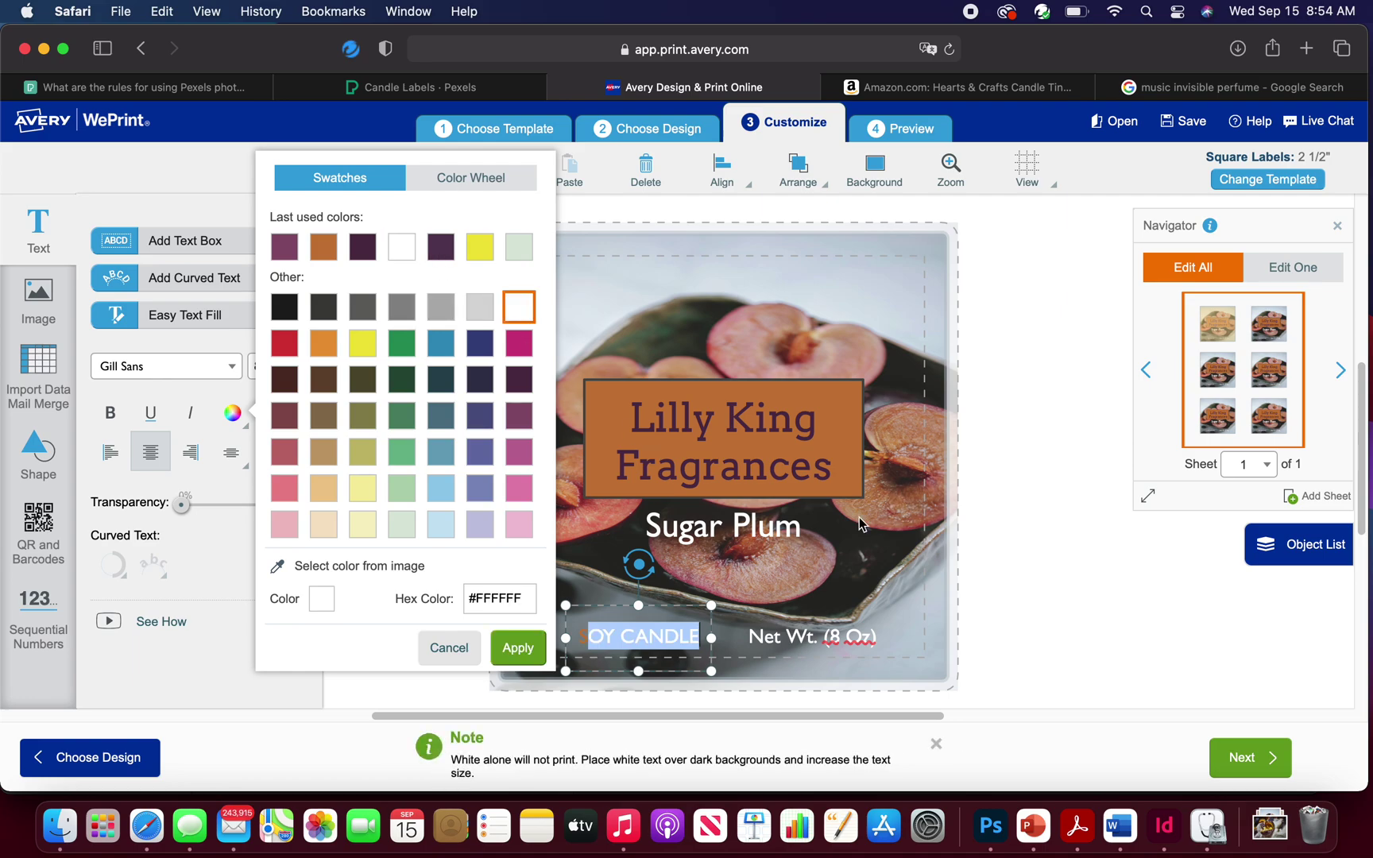
{"action": "left_click", "coordinate": [518, 648]}
{"action": "left_click_drag", "start_coordinate": [703, 638], "coordinate": [560, 638]}
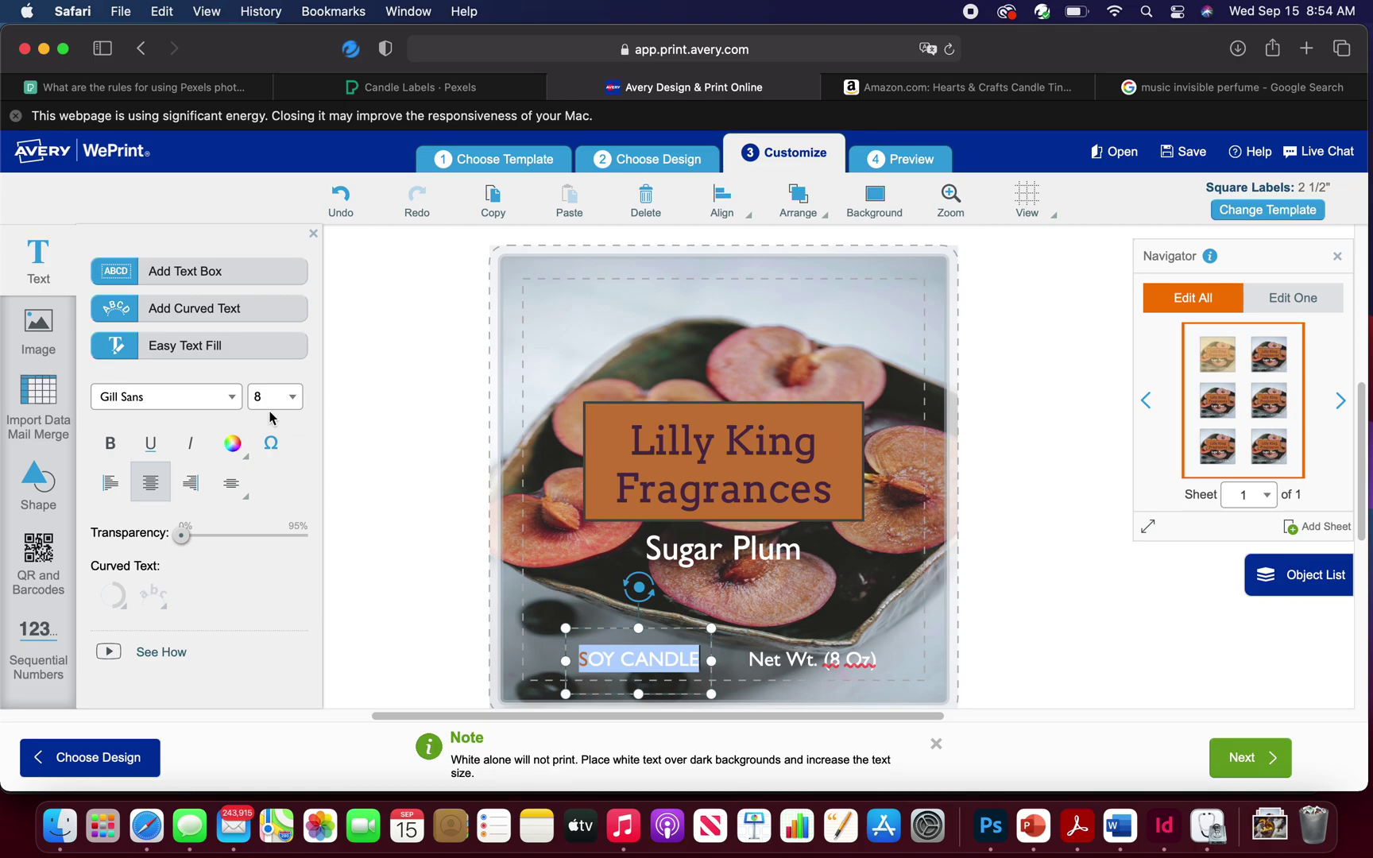
{"action": "left_click", "coordinate": [238, 443]}
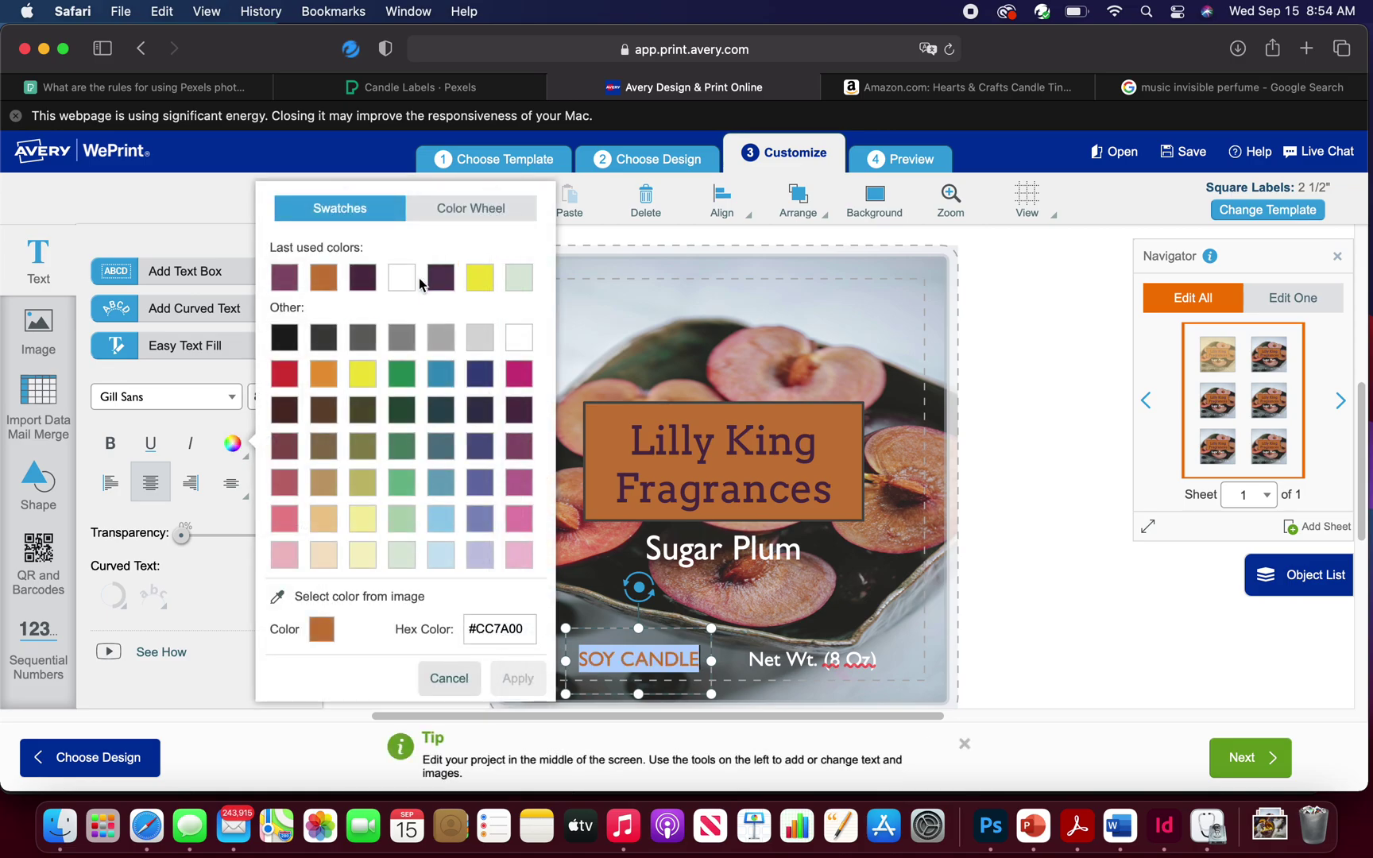
{"action": "left_click", "coordinate": [402, 276]}
{"action": "left_click", "coordinate": [749, 348]}
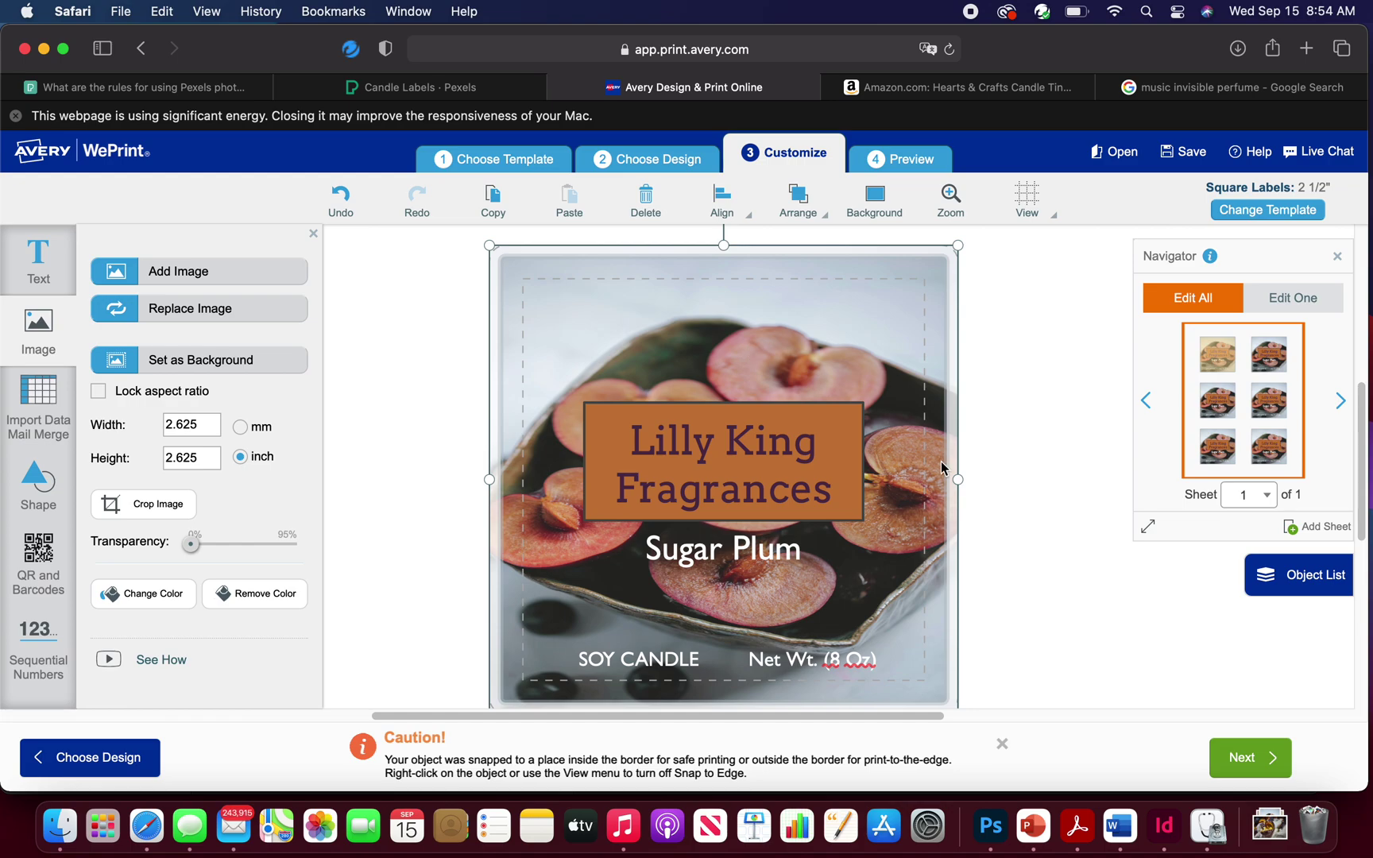
Nudge the "Net Wt. (8 Oz)" text slightly and raise the "Lilly King Fragrances" text a little inside the orange rectangle
{"action": "left_click", "coordinate": [839, 666]}
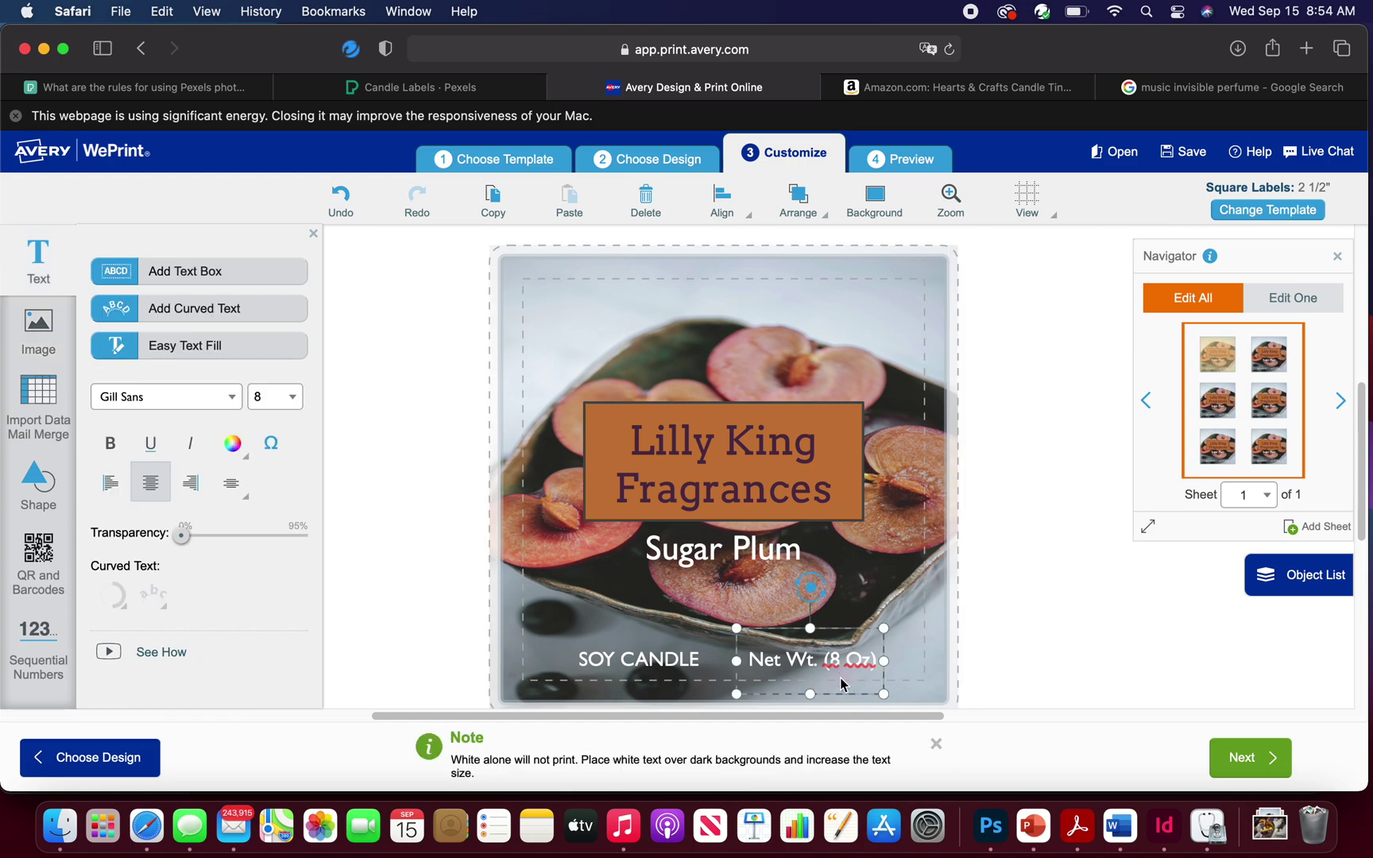
{"action": "left_click_drag", "start_coordinate": [841, 694], "coordinate": [842, 696]}
{"action": "left_click", "coordinate": [1038, 625]}
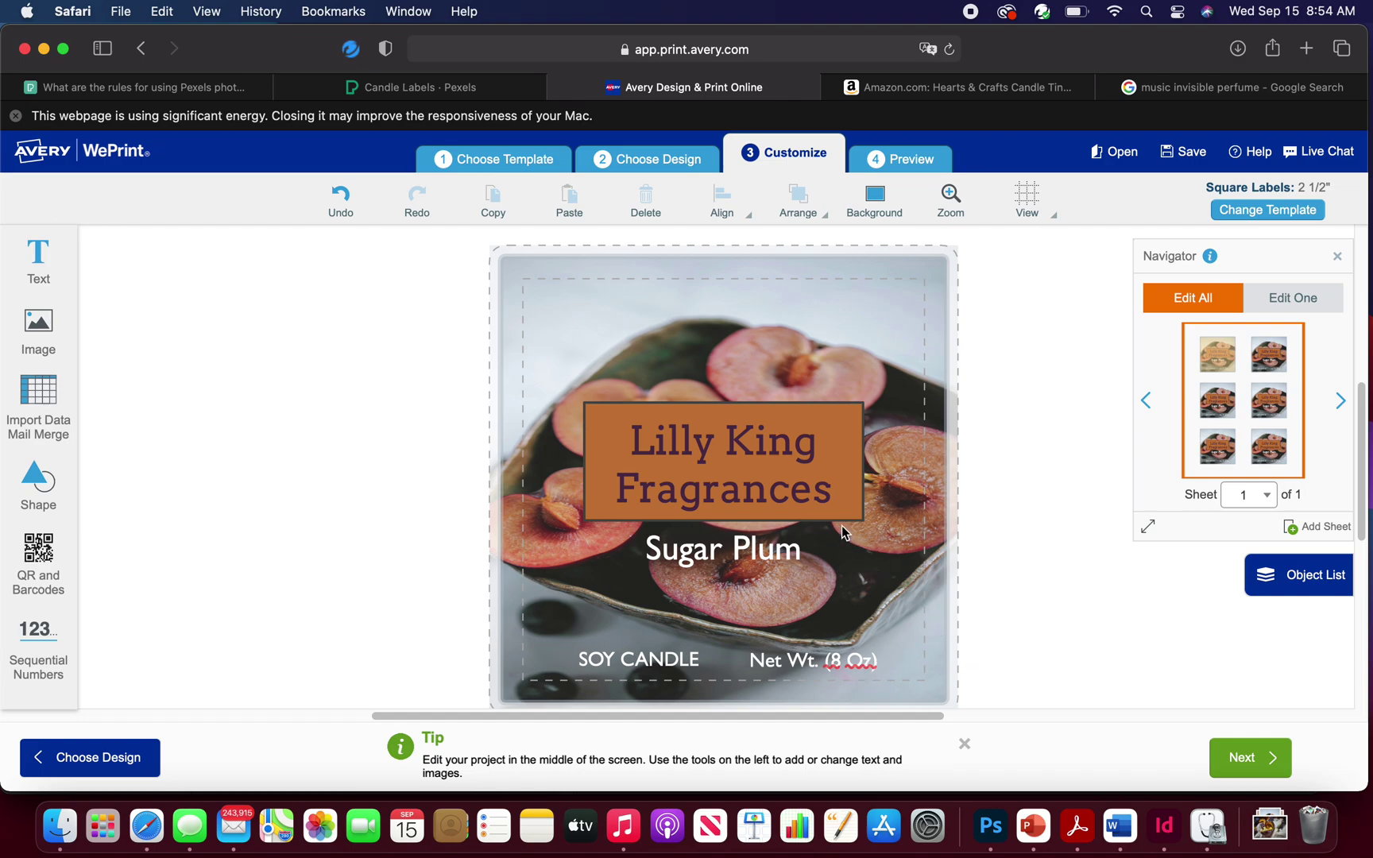
{"action": "left_click", "coordinate": [844, 442]}
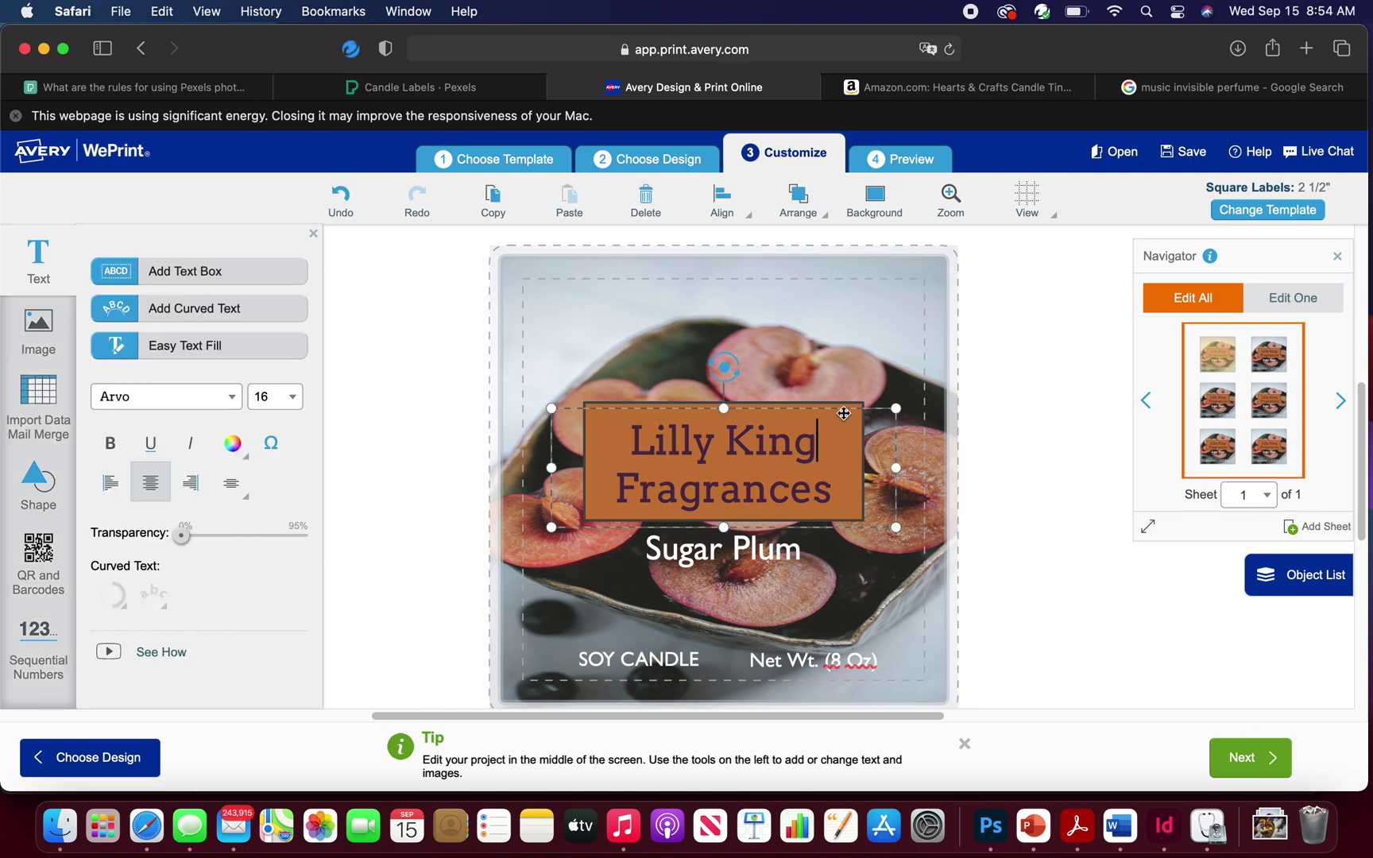
{"action": "left_click_drag", "start_coordinate": [844, 413], "coordinate": [844, 409]}
{"action": "left_click", "coordinate": [1032, 431]}
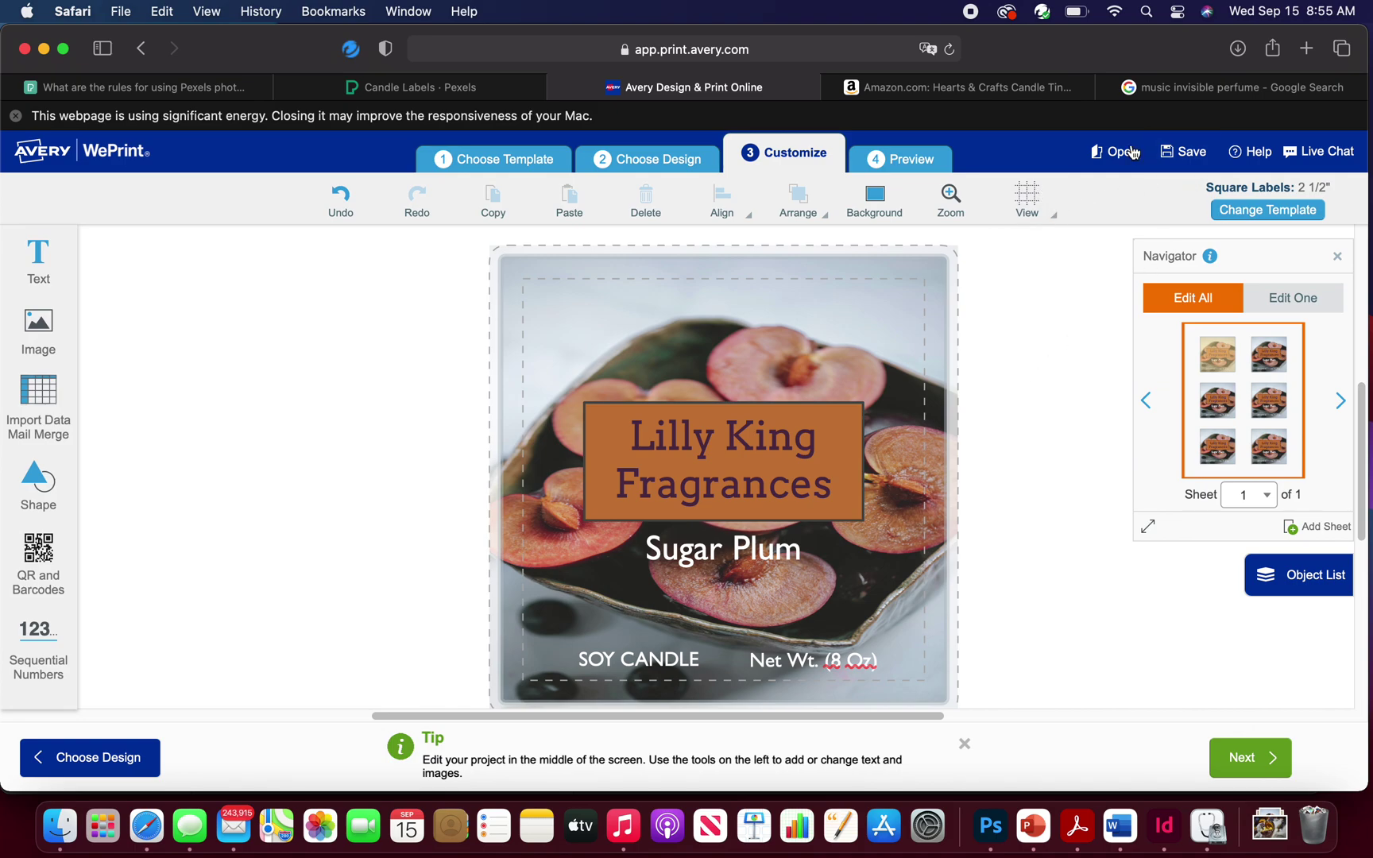
Save the project to the account under the name Sugar Plum Candle Label
{"action": "left_click", "coordinate": [1186, 159]}
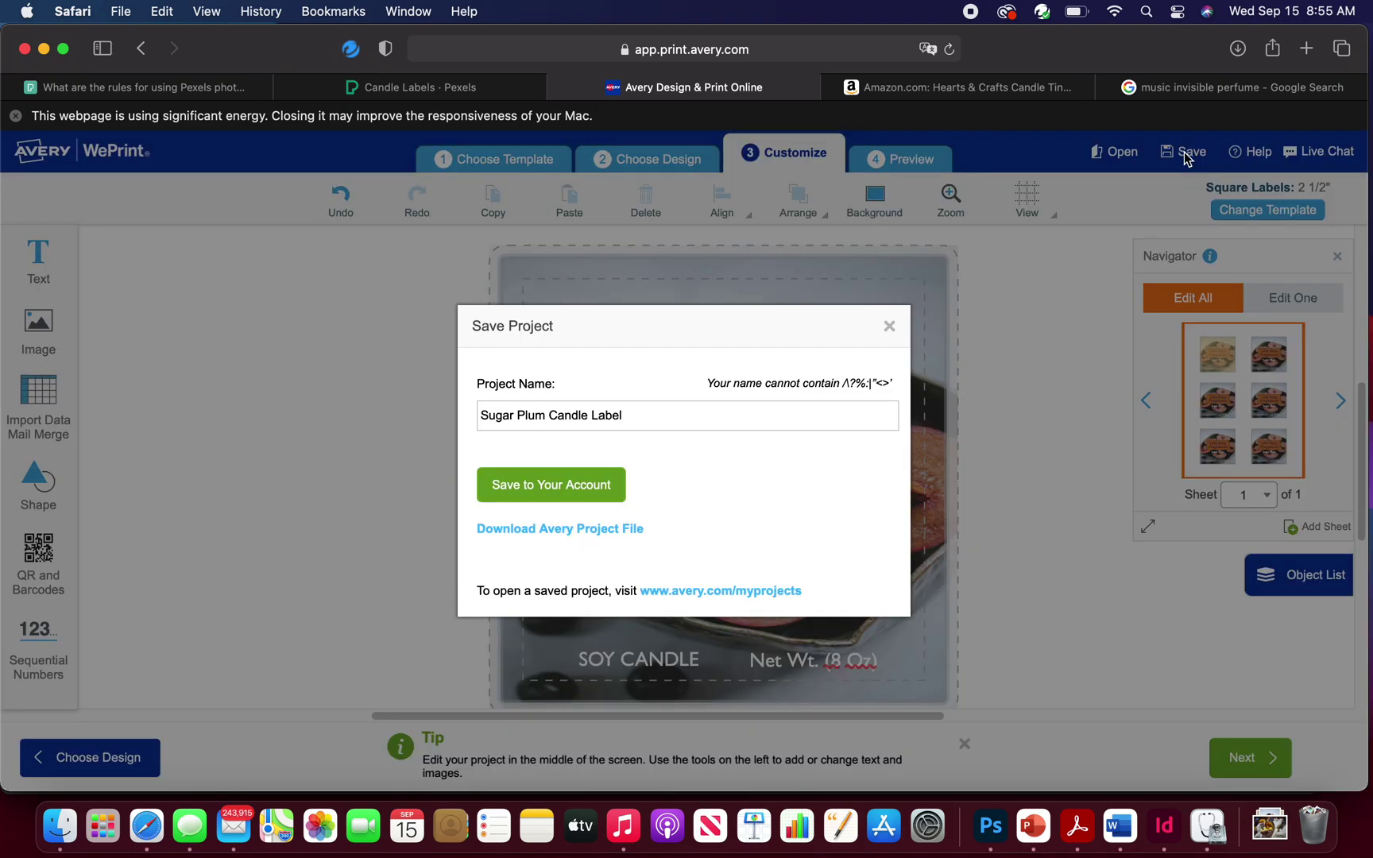
{"action": "left_click", "coordinate": [513, 488]}
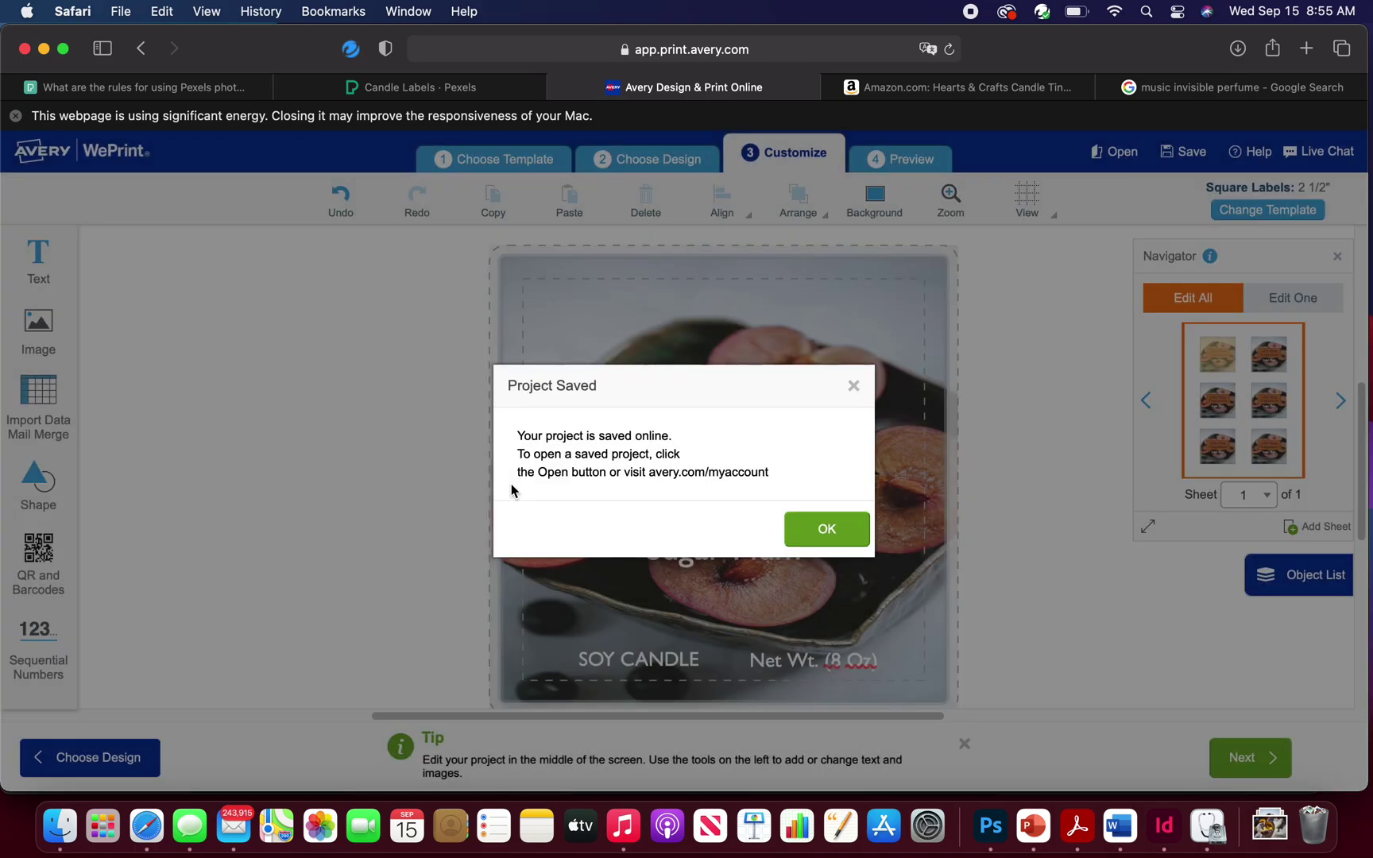
{"action": "left_click", "coordinate": [848, 530]}
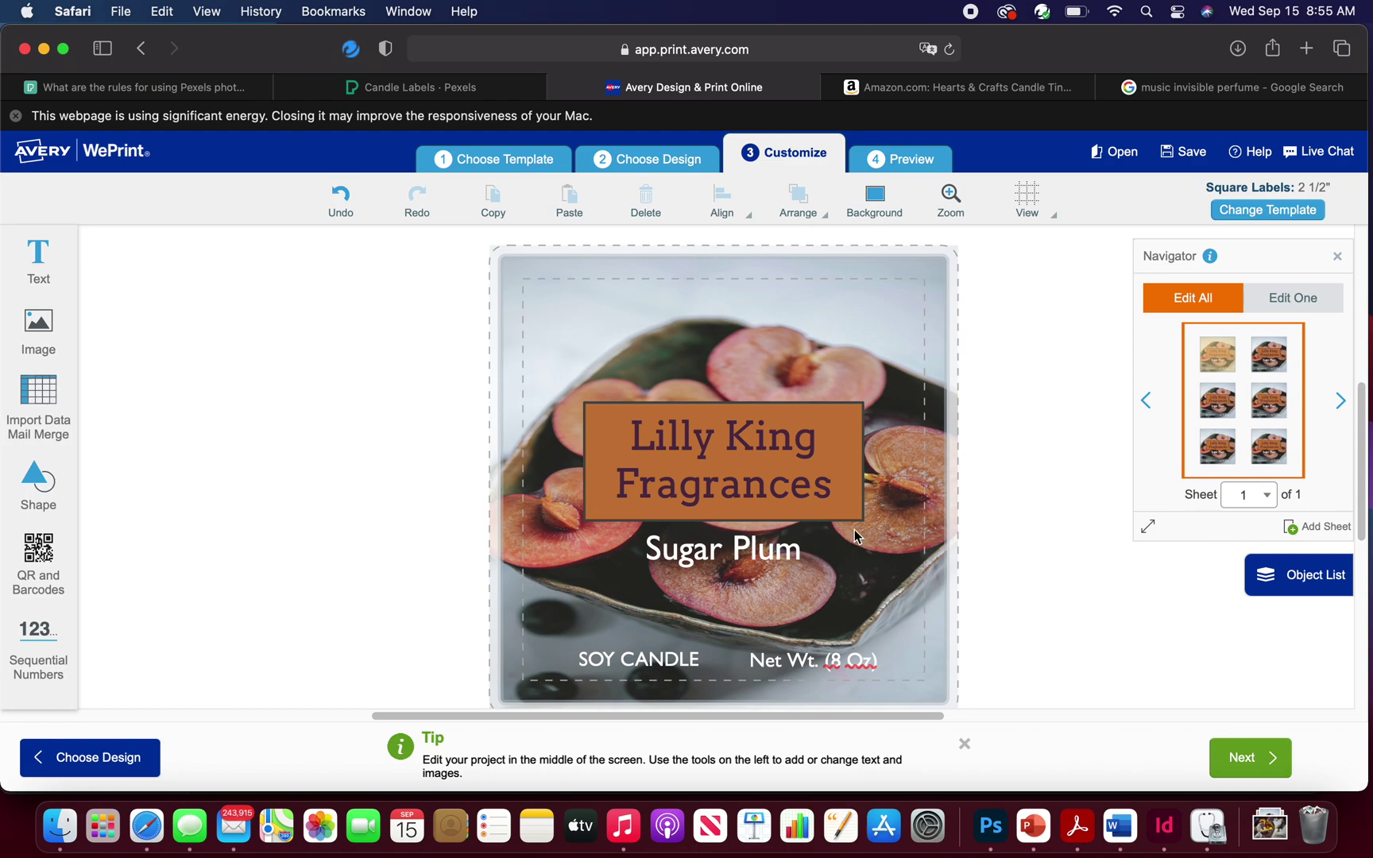
Preview the label sheet, open its PDF proof and check the text and image placement against the safe and bleed areas
{"action": "left_click", "coordinate": [1250, 762]}
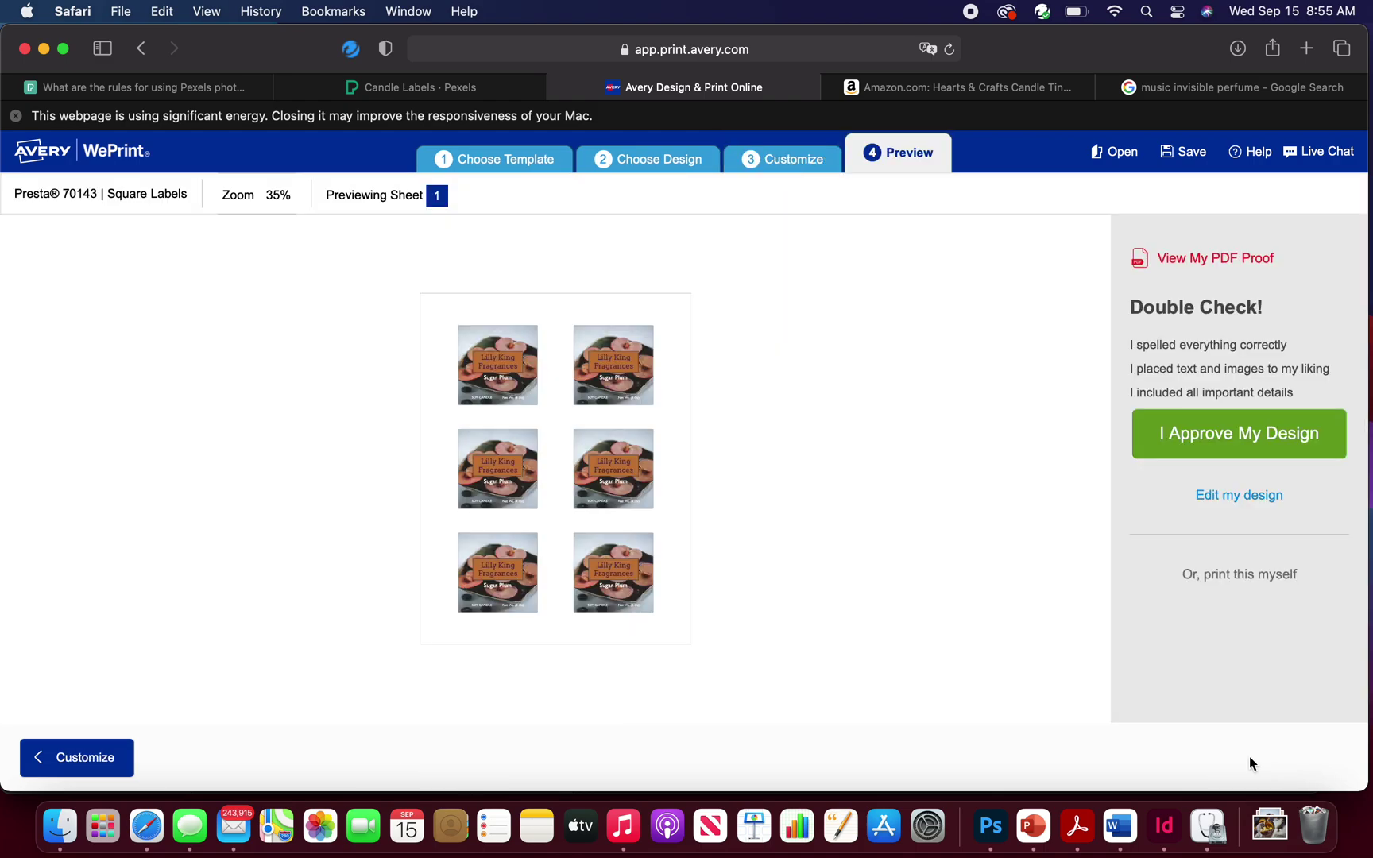
{"action": "left_click", "coordinate": [1241, 262]}
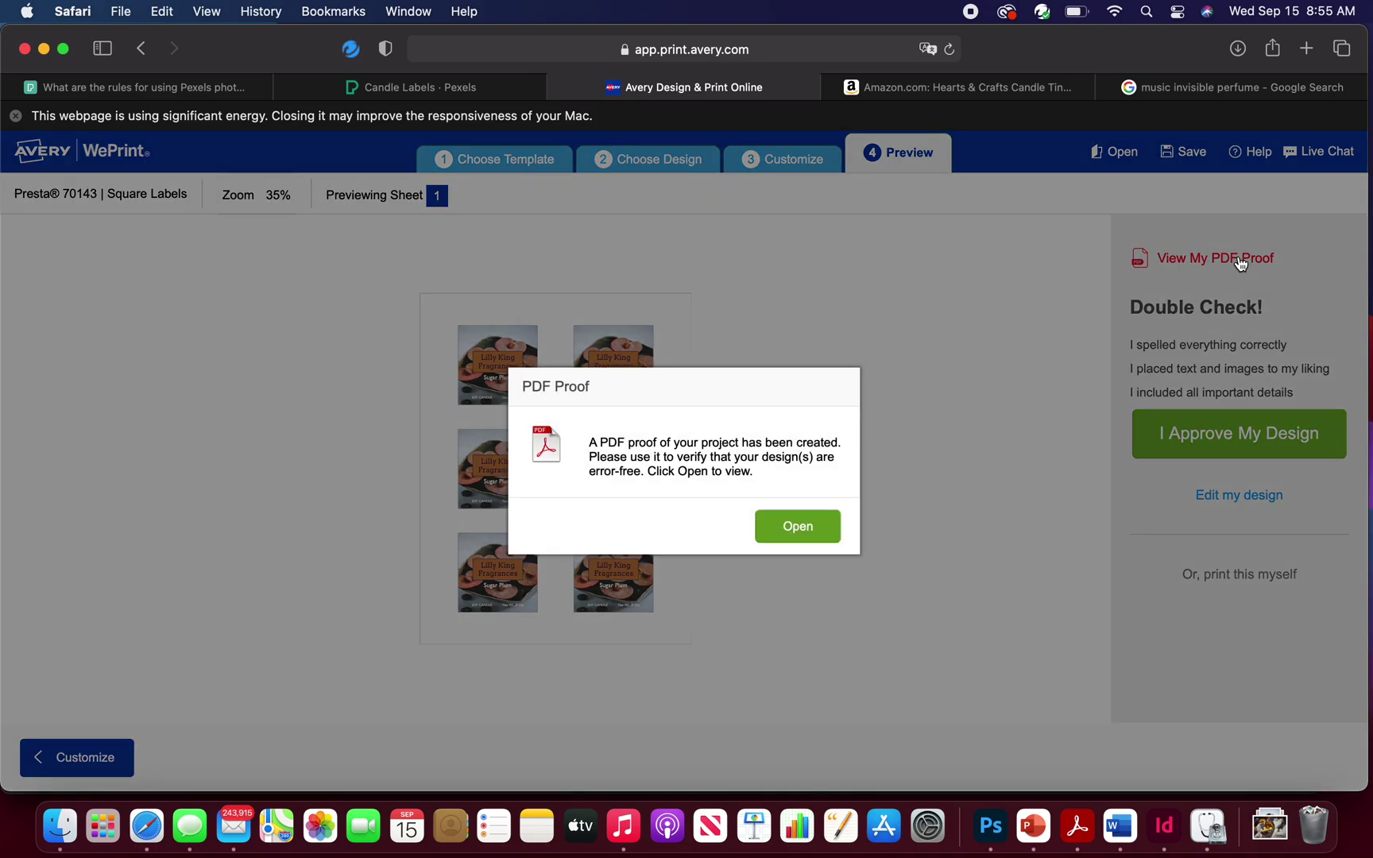
{"action": "left_click", "coordinate": [816, 526]}
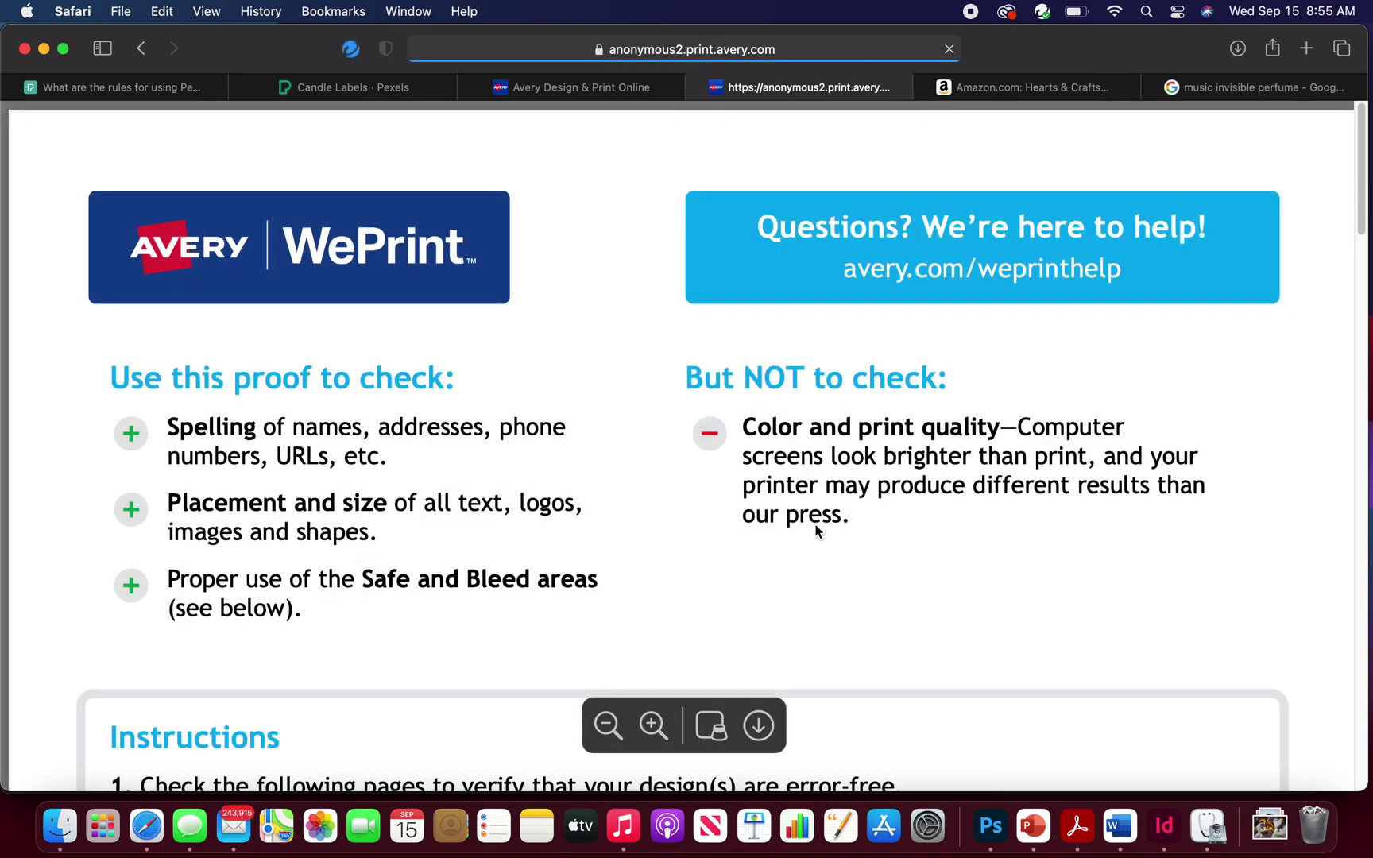
{"action": "scroll", "coordinate": [816, 531], "scroll_direction": "down", "scroll_amount": 5}
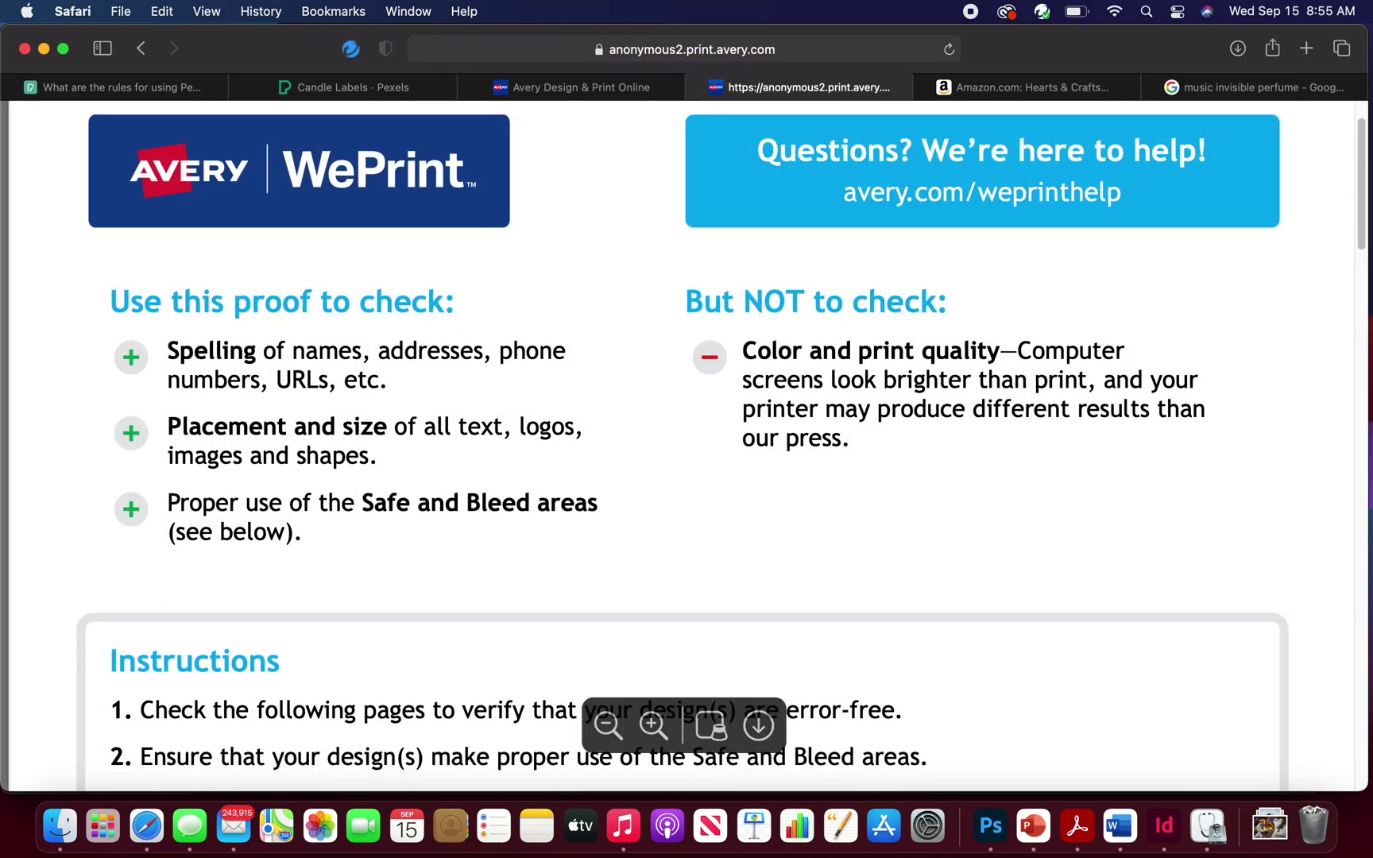
{"action": "left_click_drag", "start_coordinate": [1366, 354], "coordinate": [1366, 590]}
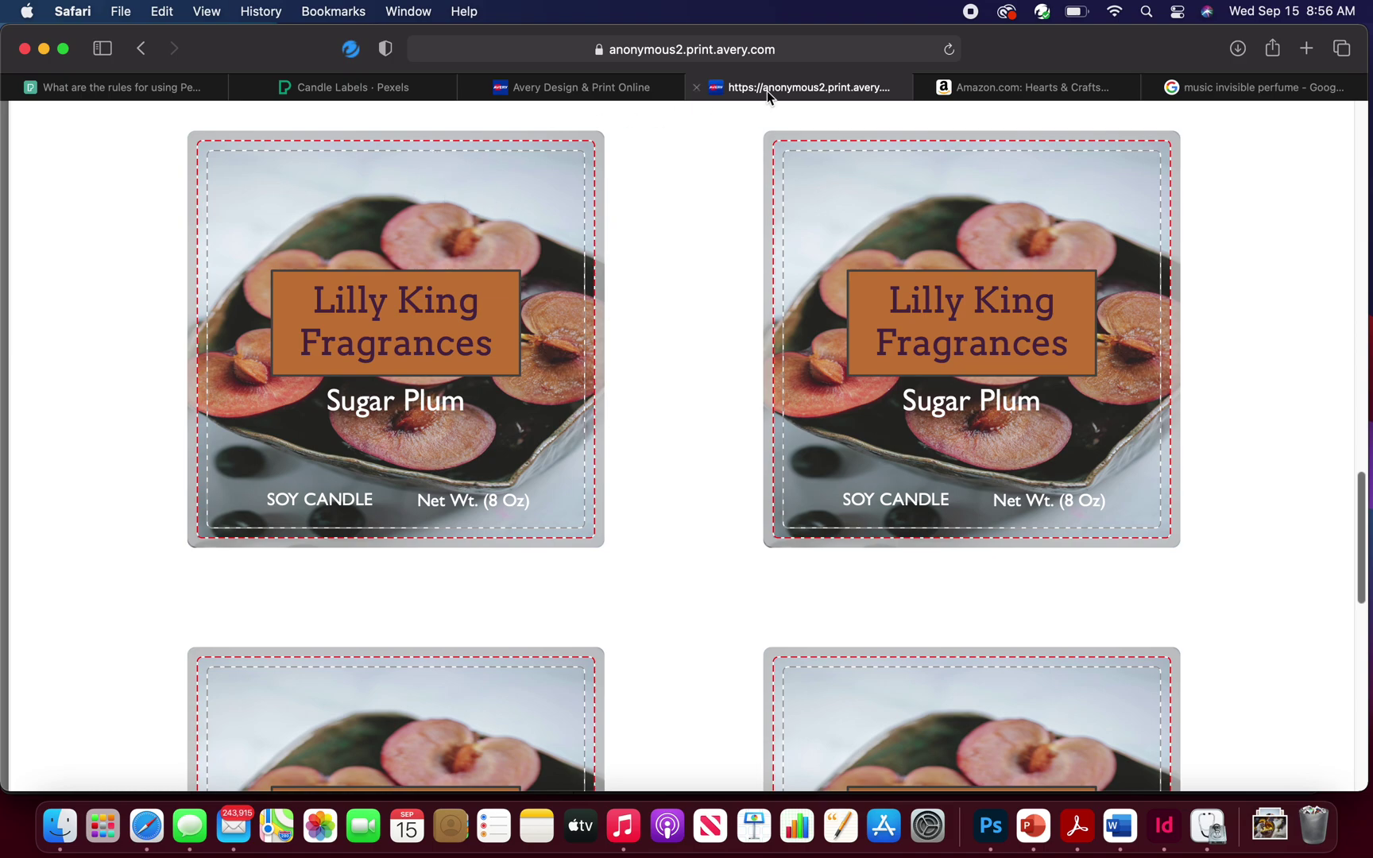
Return to the preview, approve the design to add it to the shopping cart, and locate the Sugar Plum label there
{"action": "left_click", "coordinate": [641, 97]}
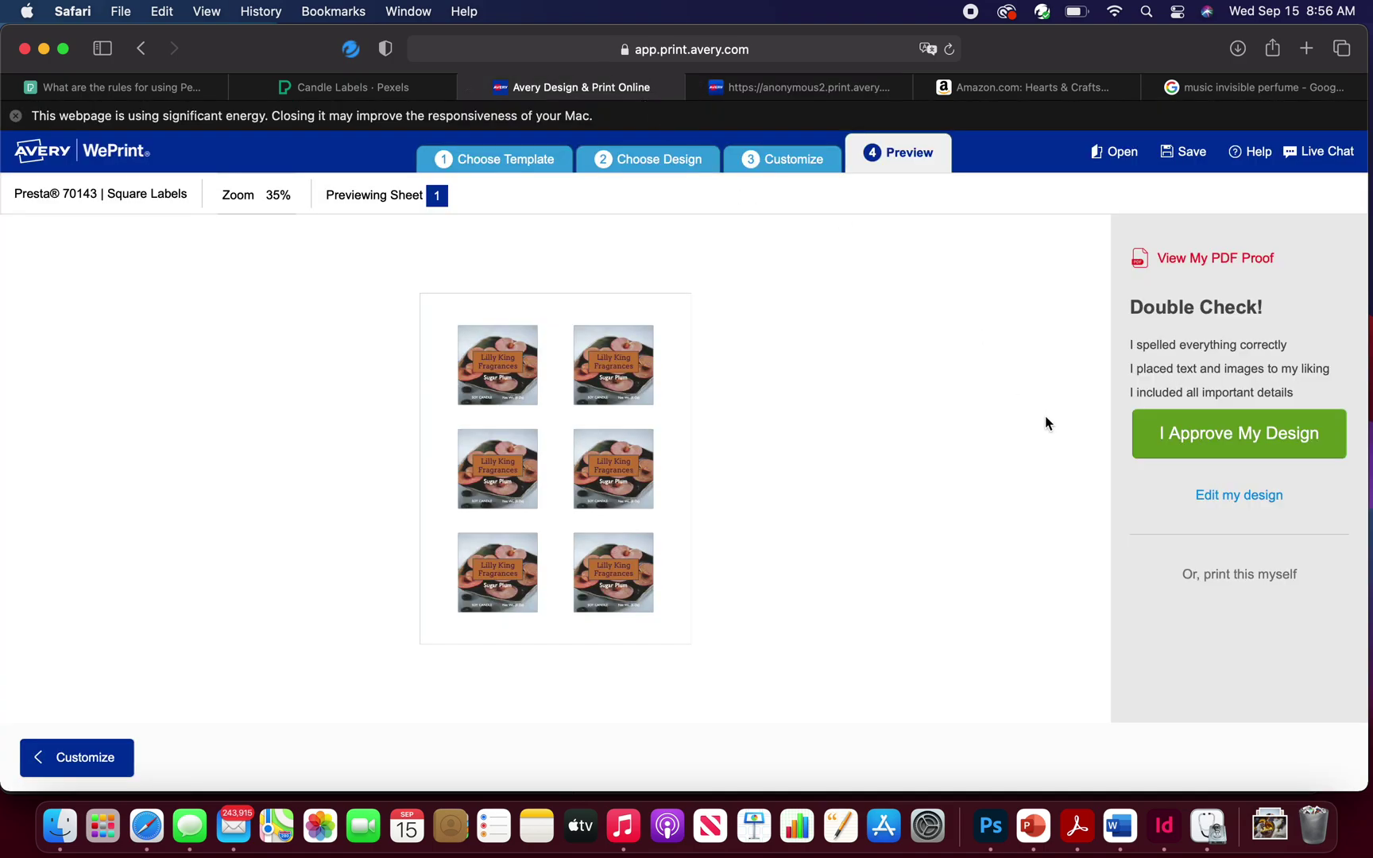
{"action": "left_click", "coordinate": [1188, 439]}
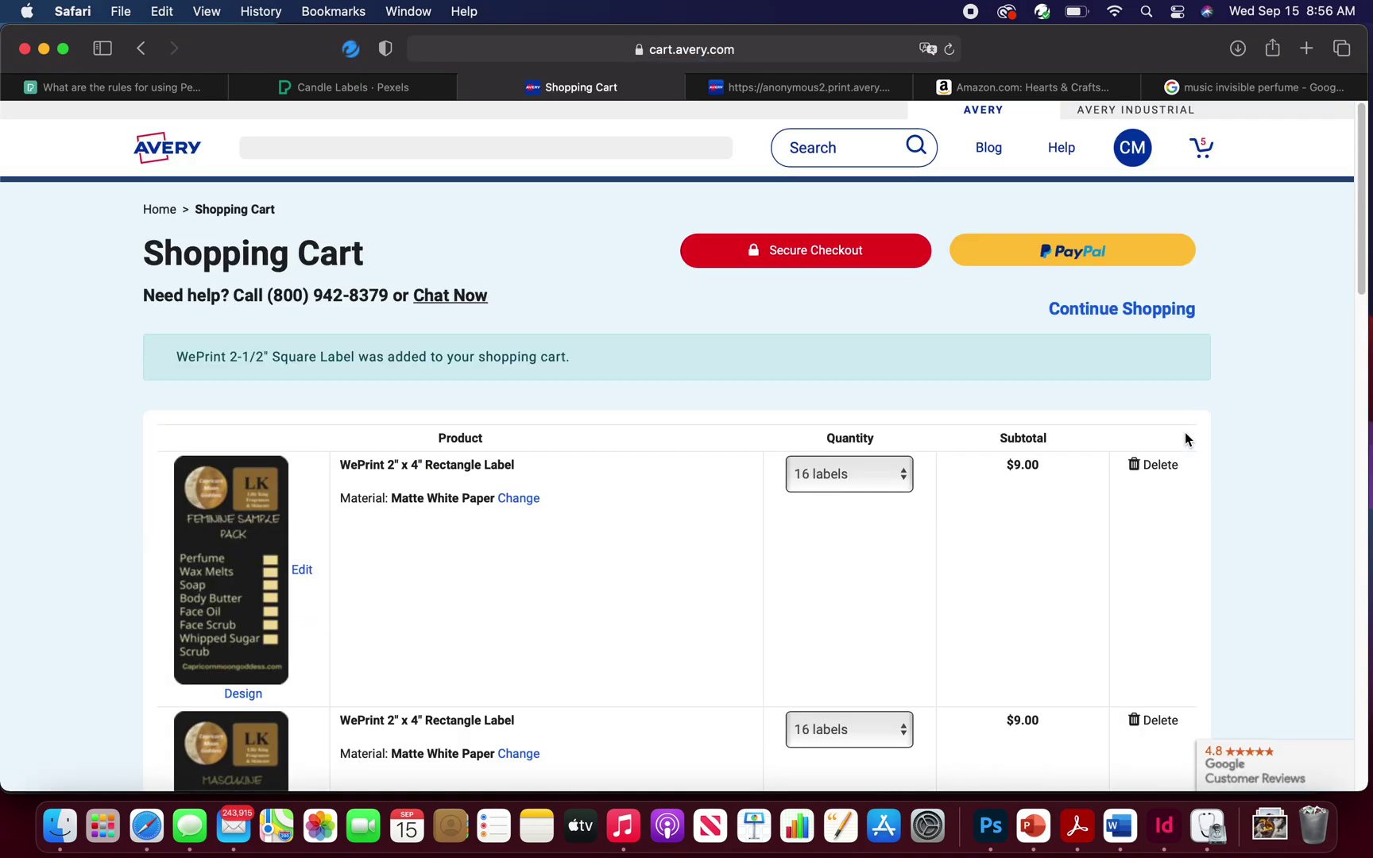
{"action": "left_click_drag", "start_coordinate": [1362, 273], "coordinate": [1361, 557]}
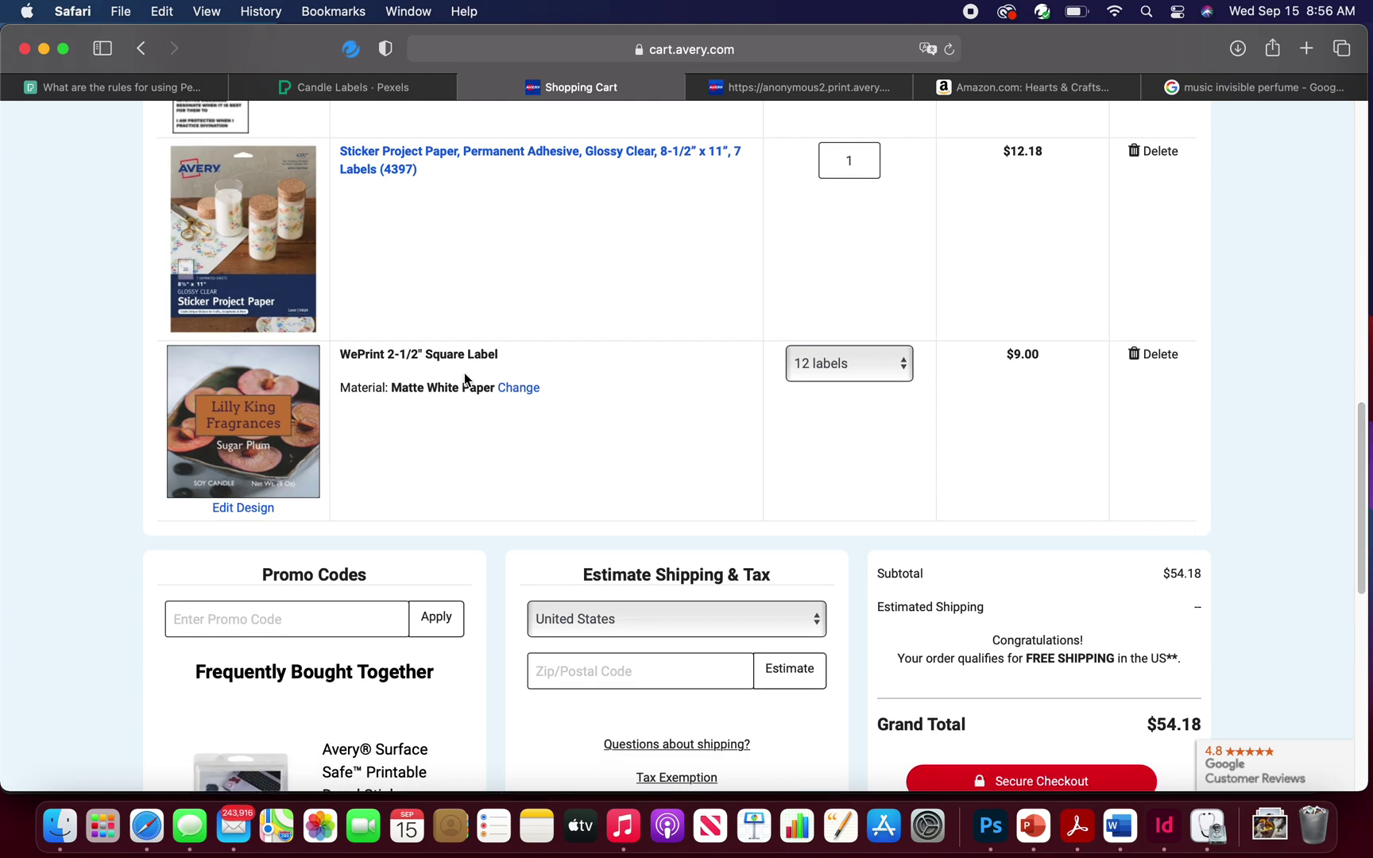
Examine the quantity and material options for the Sugar Plum square label, then return to the shopping cart
{"action": "left_click", "coordinate": [520, 390]}
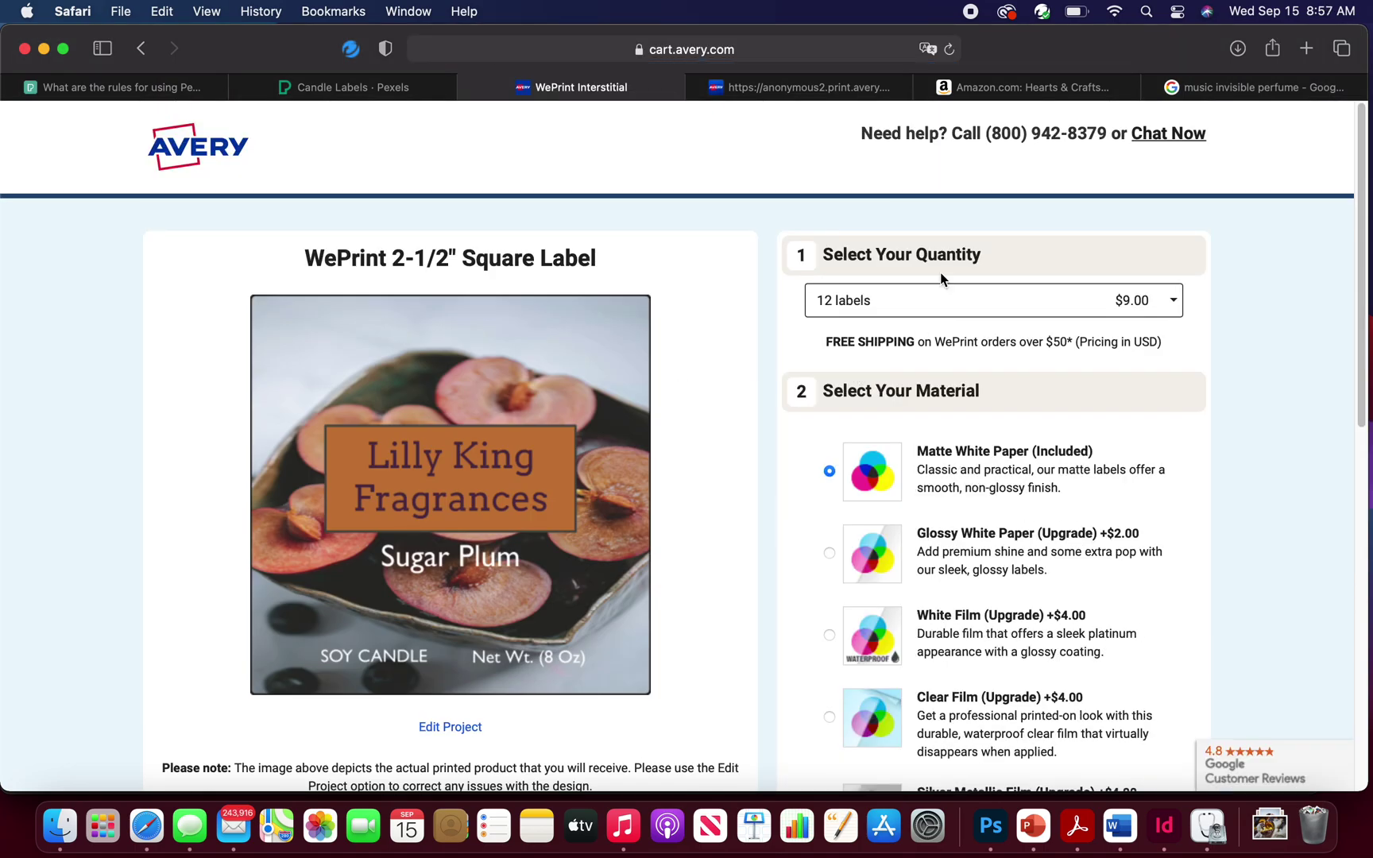
{"action": "left_click", "coordinate": [727, 97]}
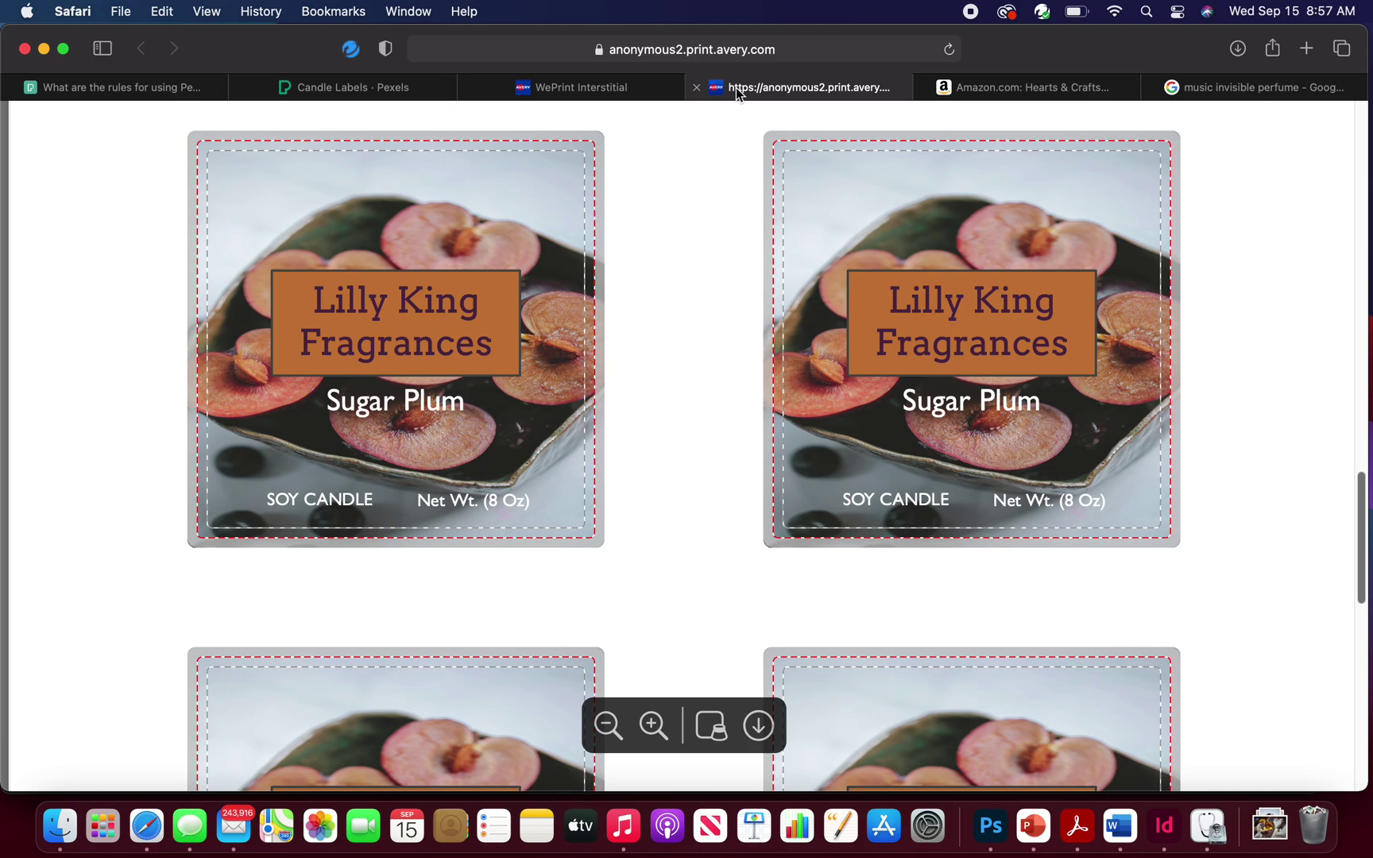
{"action": "left_click", "coordinate": [631, 93]}
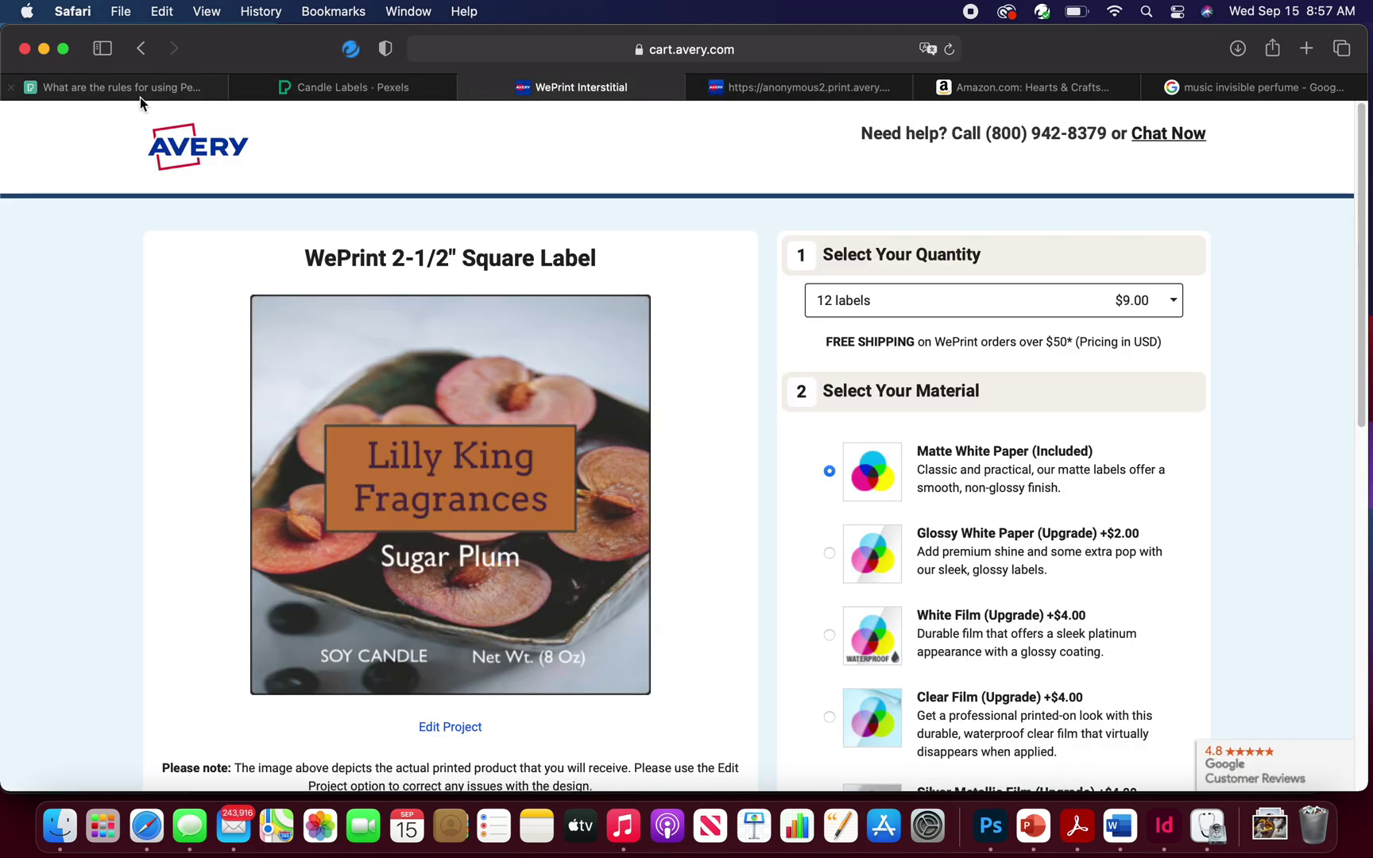
{"action": "left_click", "coordinate": [140, 51]}
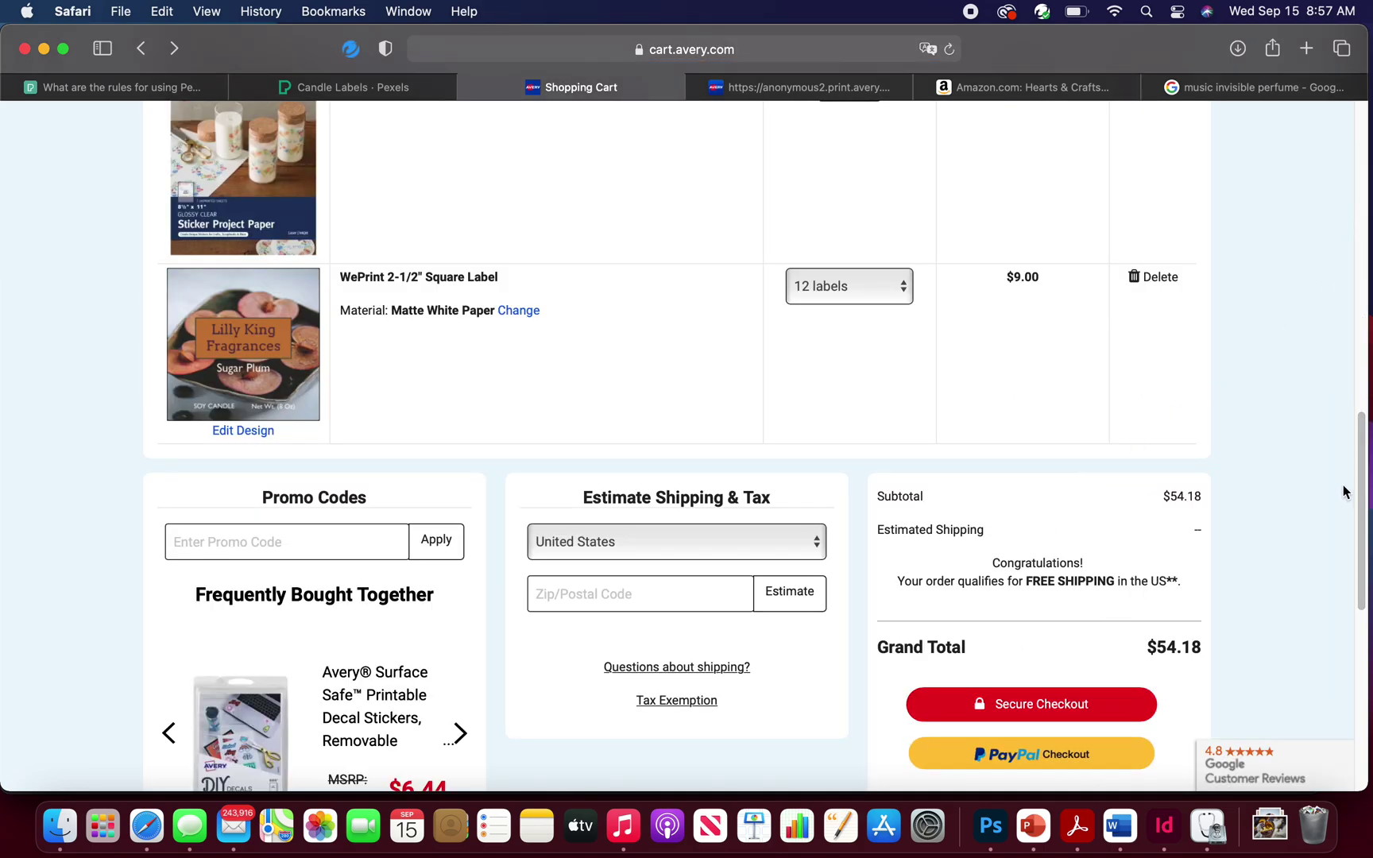
Go to the account's saved projects from the Avery home page and browse the saved candle label designs
{"action": "left_click_drag", "start_coordinate": [1362, 493], "coordinate": [1363, 198]}
{"action": "left_click", "coordinate": [176, 154]}
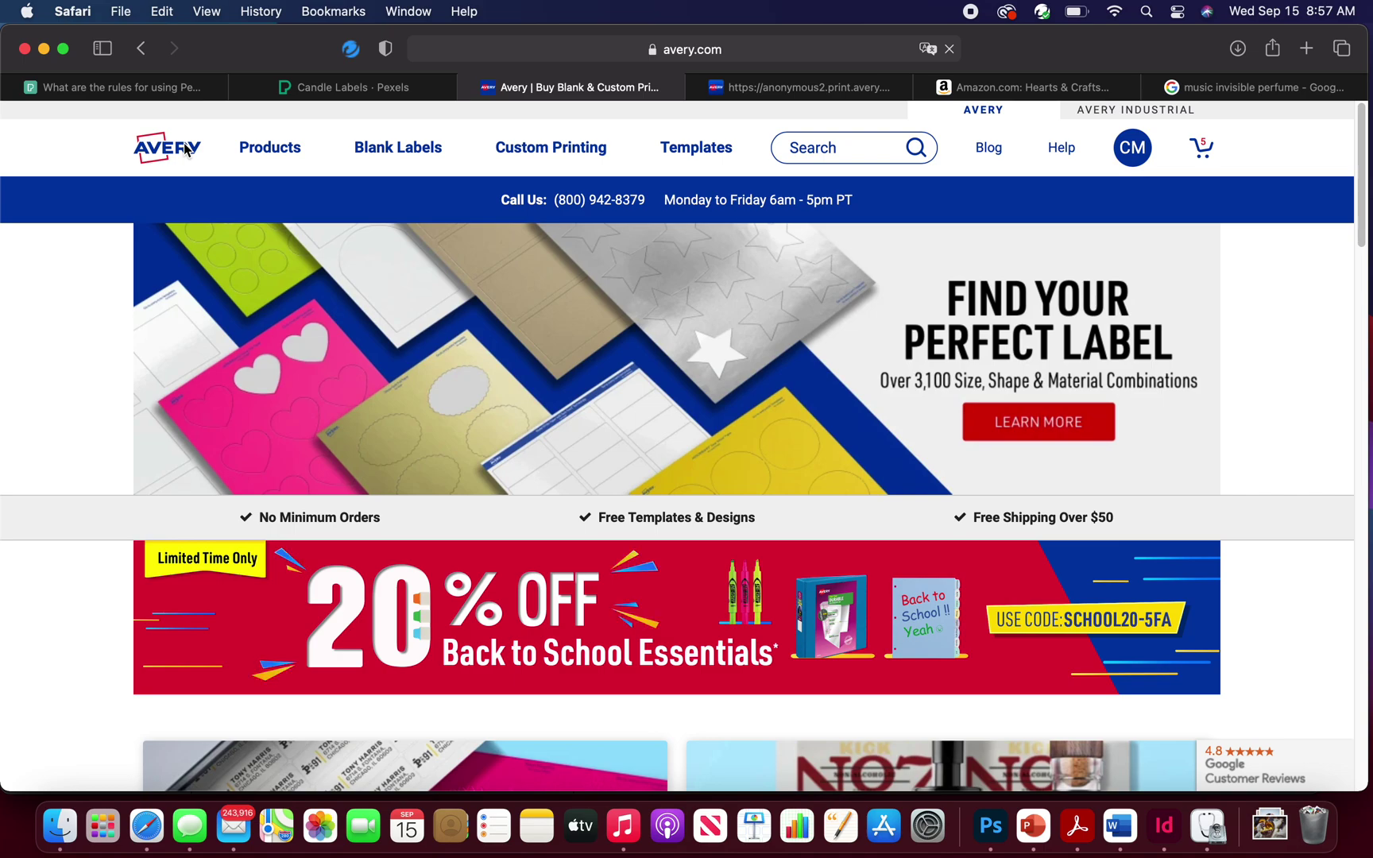
{"action": "left_click", "coordinate": [288, 151]}
{"action": "left_click", "coordinate": [1133, 151]}
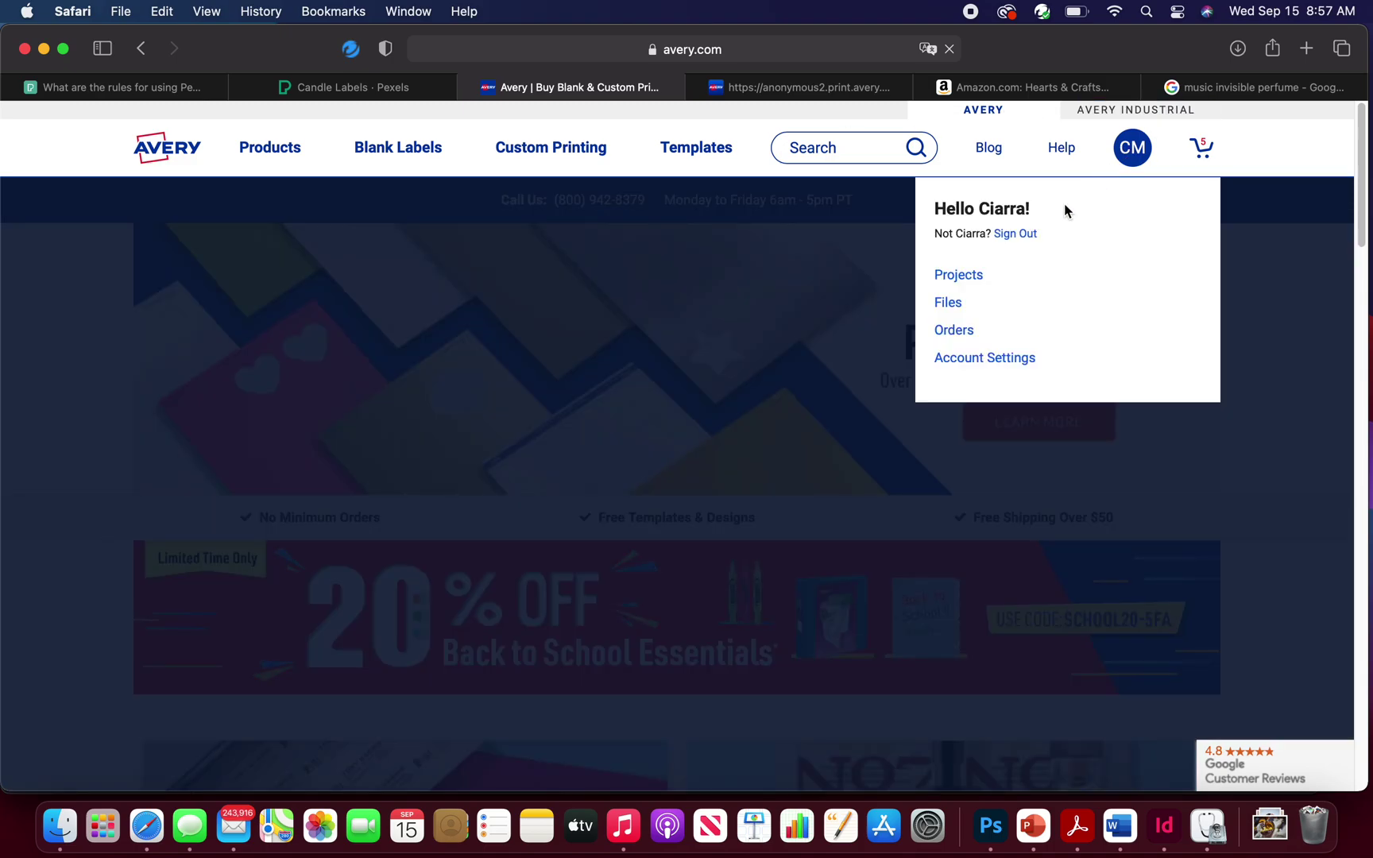
{"action": "left_click", "coordinate": [957, 277]}
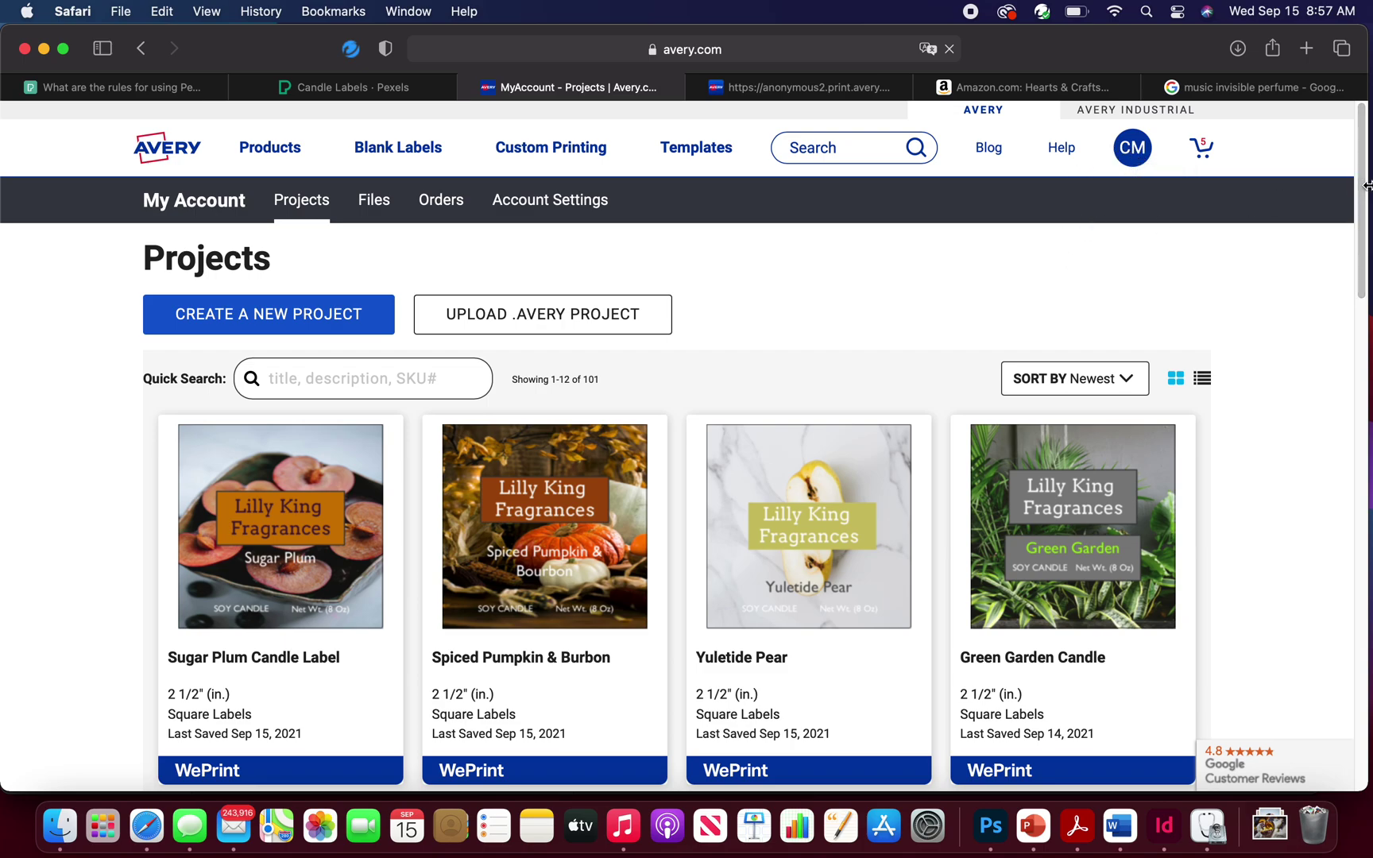
{"action": "left_click_drag", "start_coordinate": [1360, 196], "coordinate": [1366, 224]}
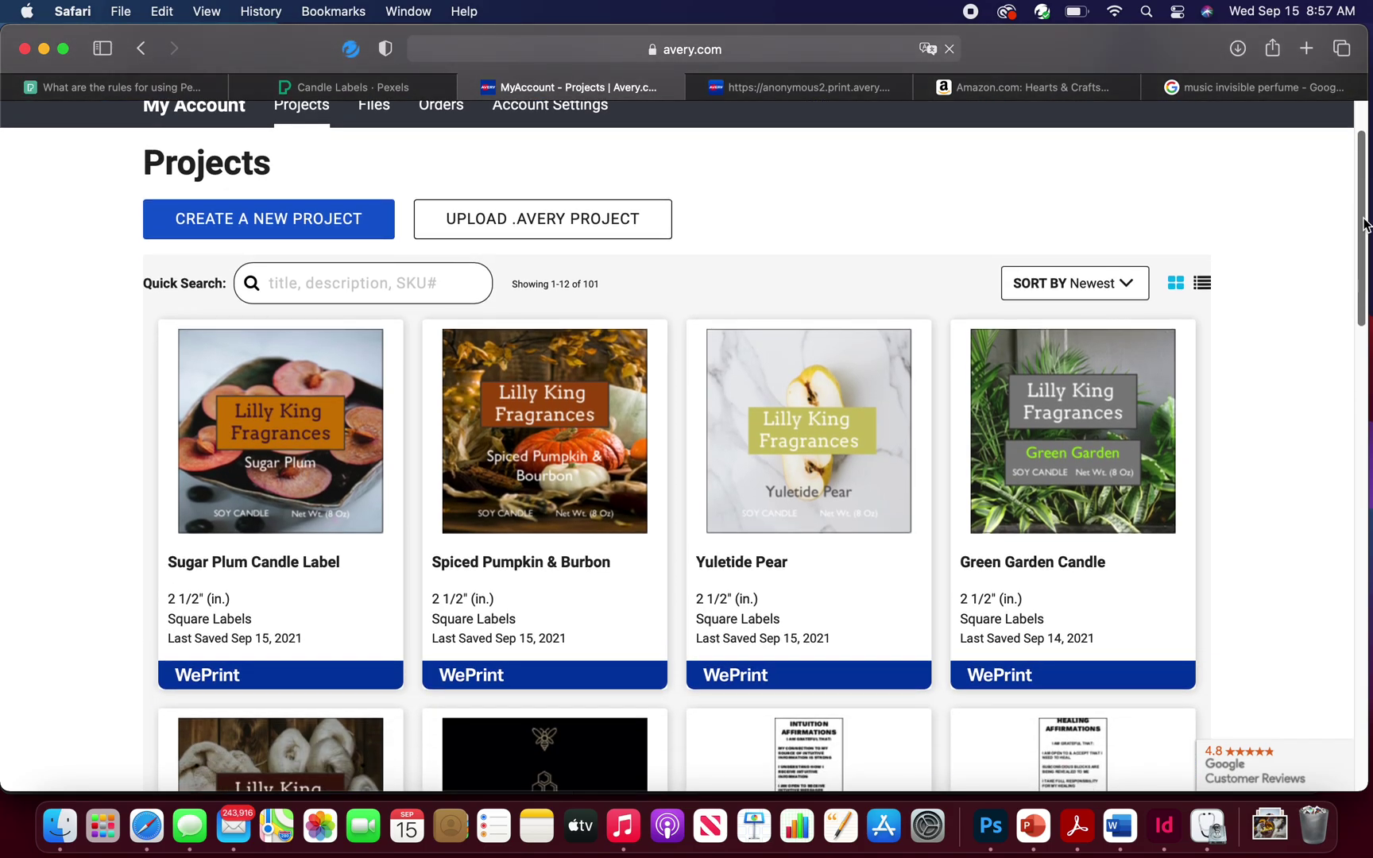
{"action": "left_click_drag", "start_coordinate": [1365, 224], "coordinate": [1366, 244]}
{"action": "mouse_move", "coordinate": [1365, 247]}
{"action": "left_mouse_down"}
{"action": "mouse_move", "coordinate": [1365, 270]}
{"action": "mouse_move", "coordinate": [1365, 248]}
{"action": "left_mouse_up"}
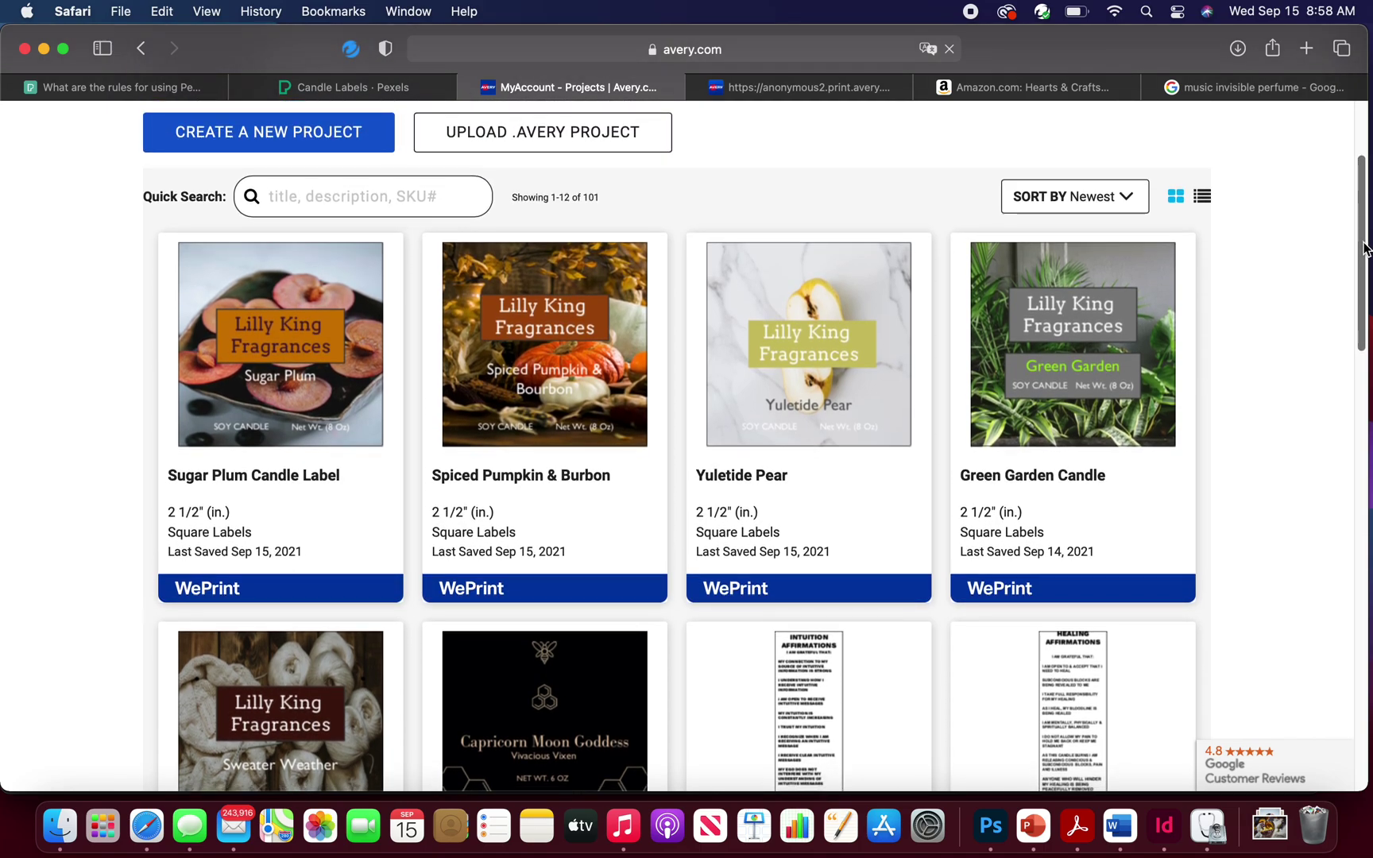